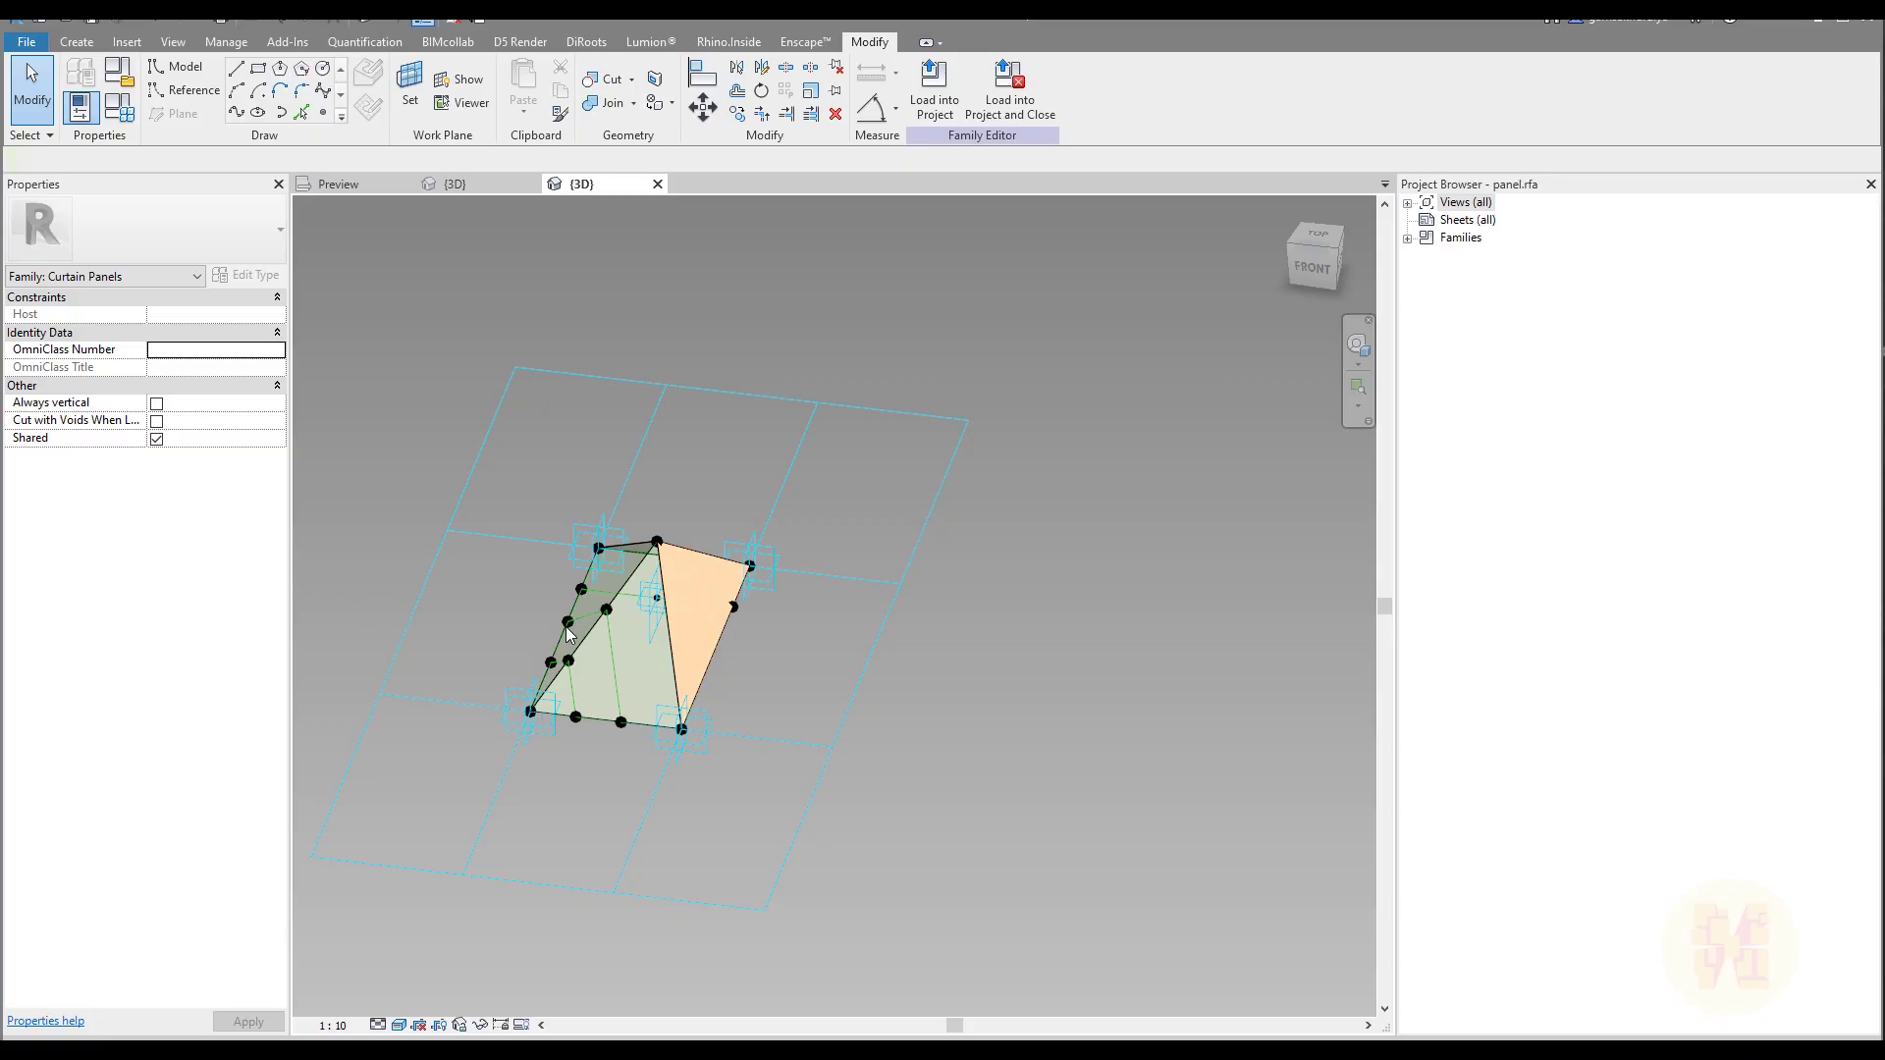
Examine the curtain panel's reference points, guide lines and faces from several angles against the facade reference photo
scroll(566, 628, "up", 4)
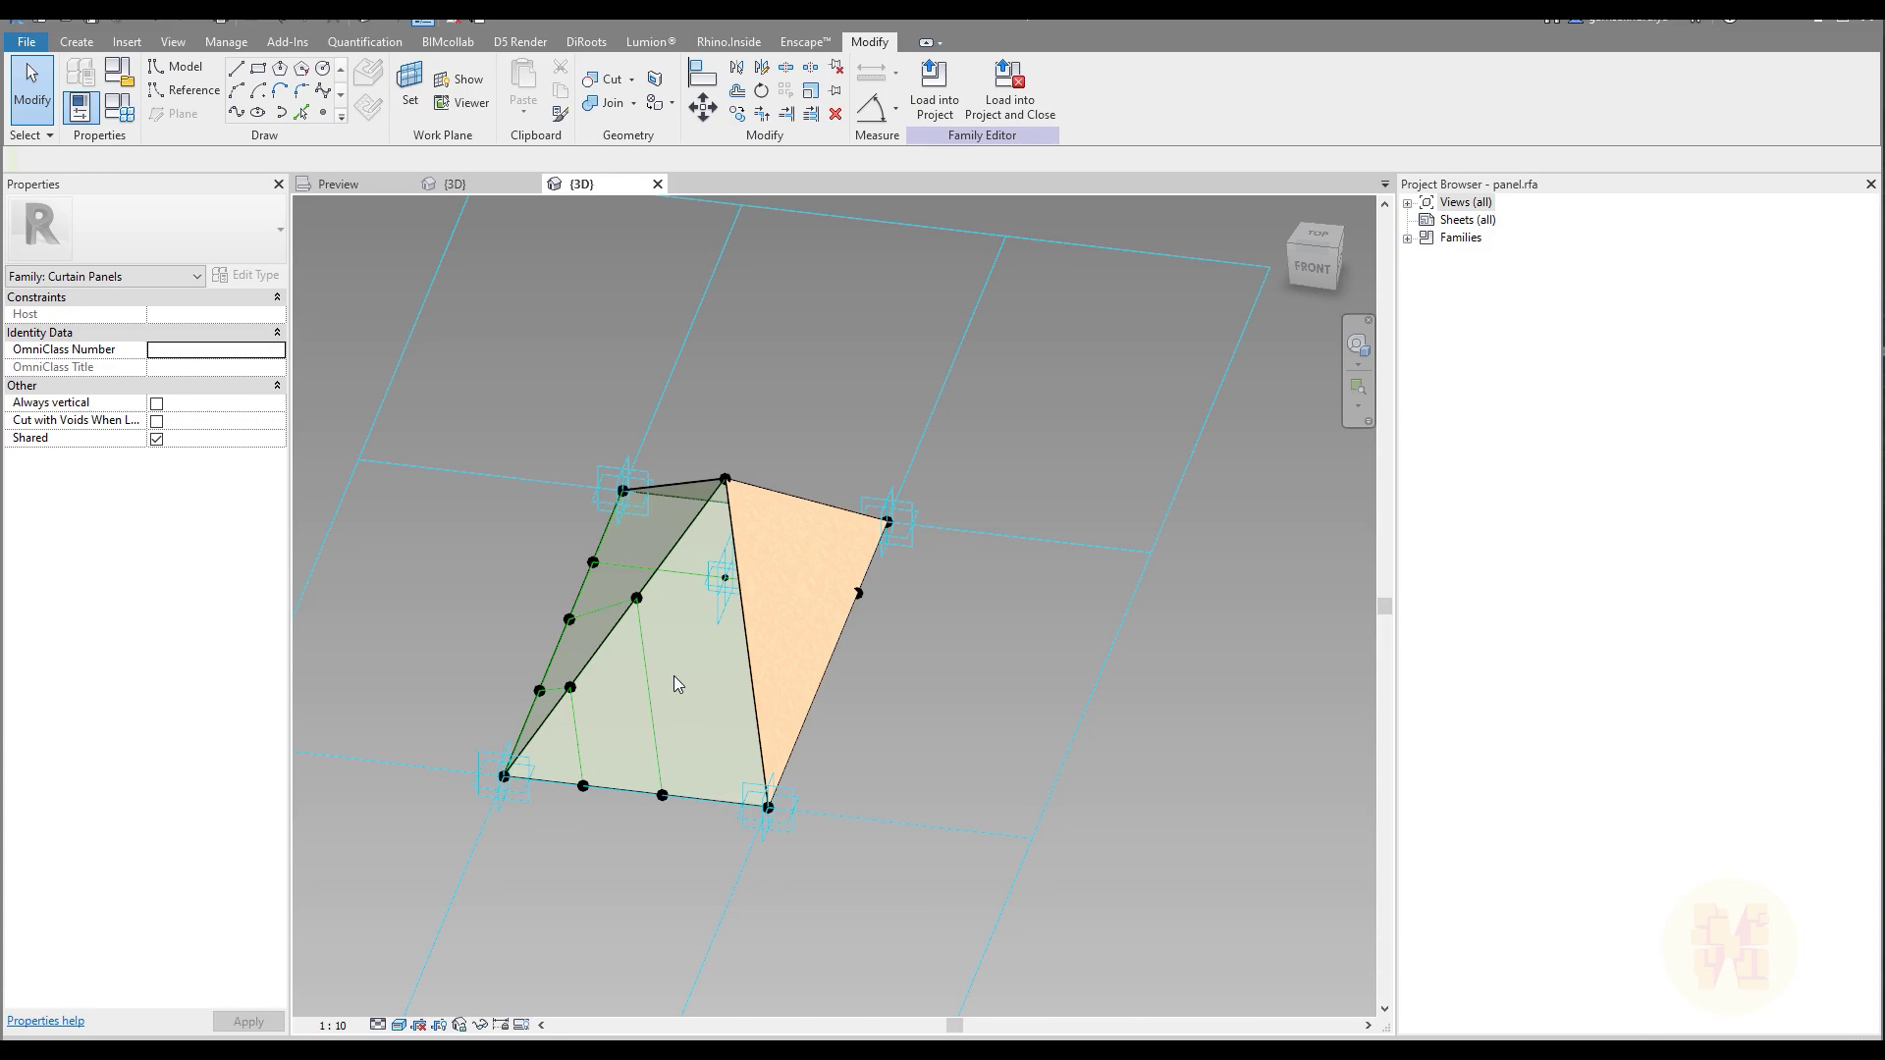
middle_click_drag(467, 652, 719, 643, "shift")
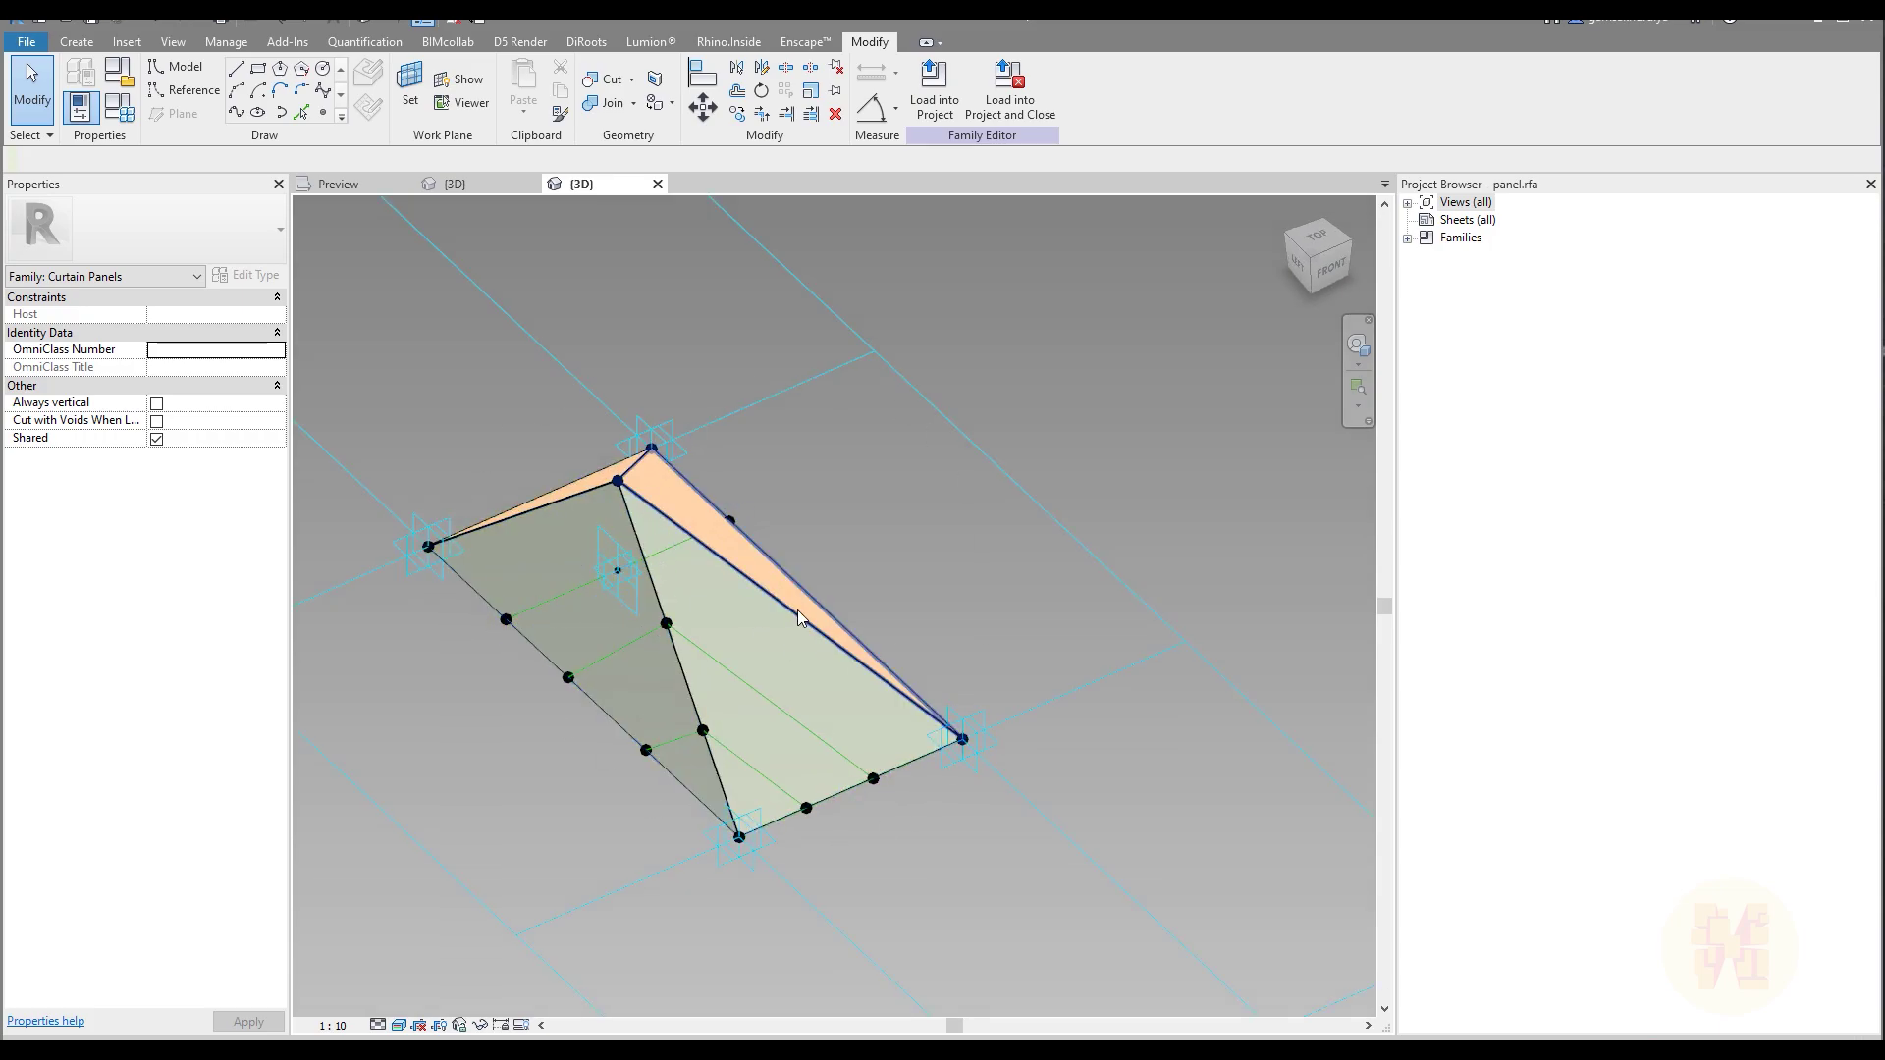
middle_click_drag(664, 647, 715, 622)
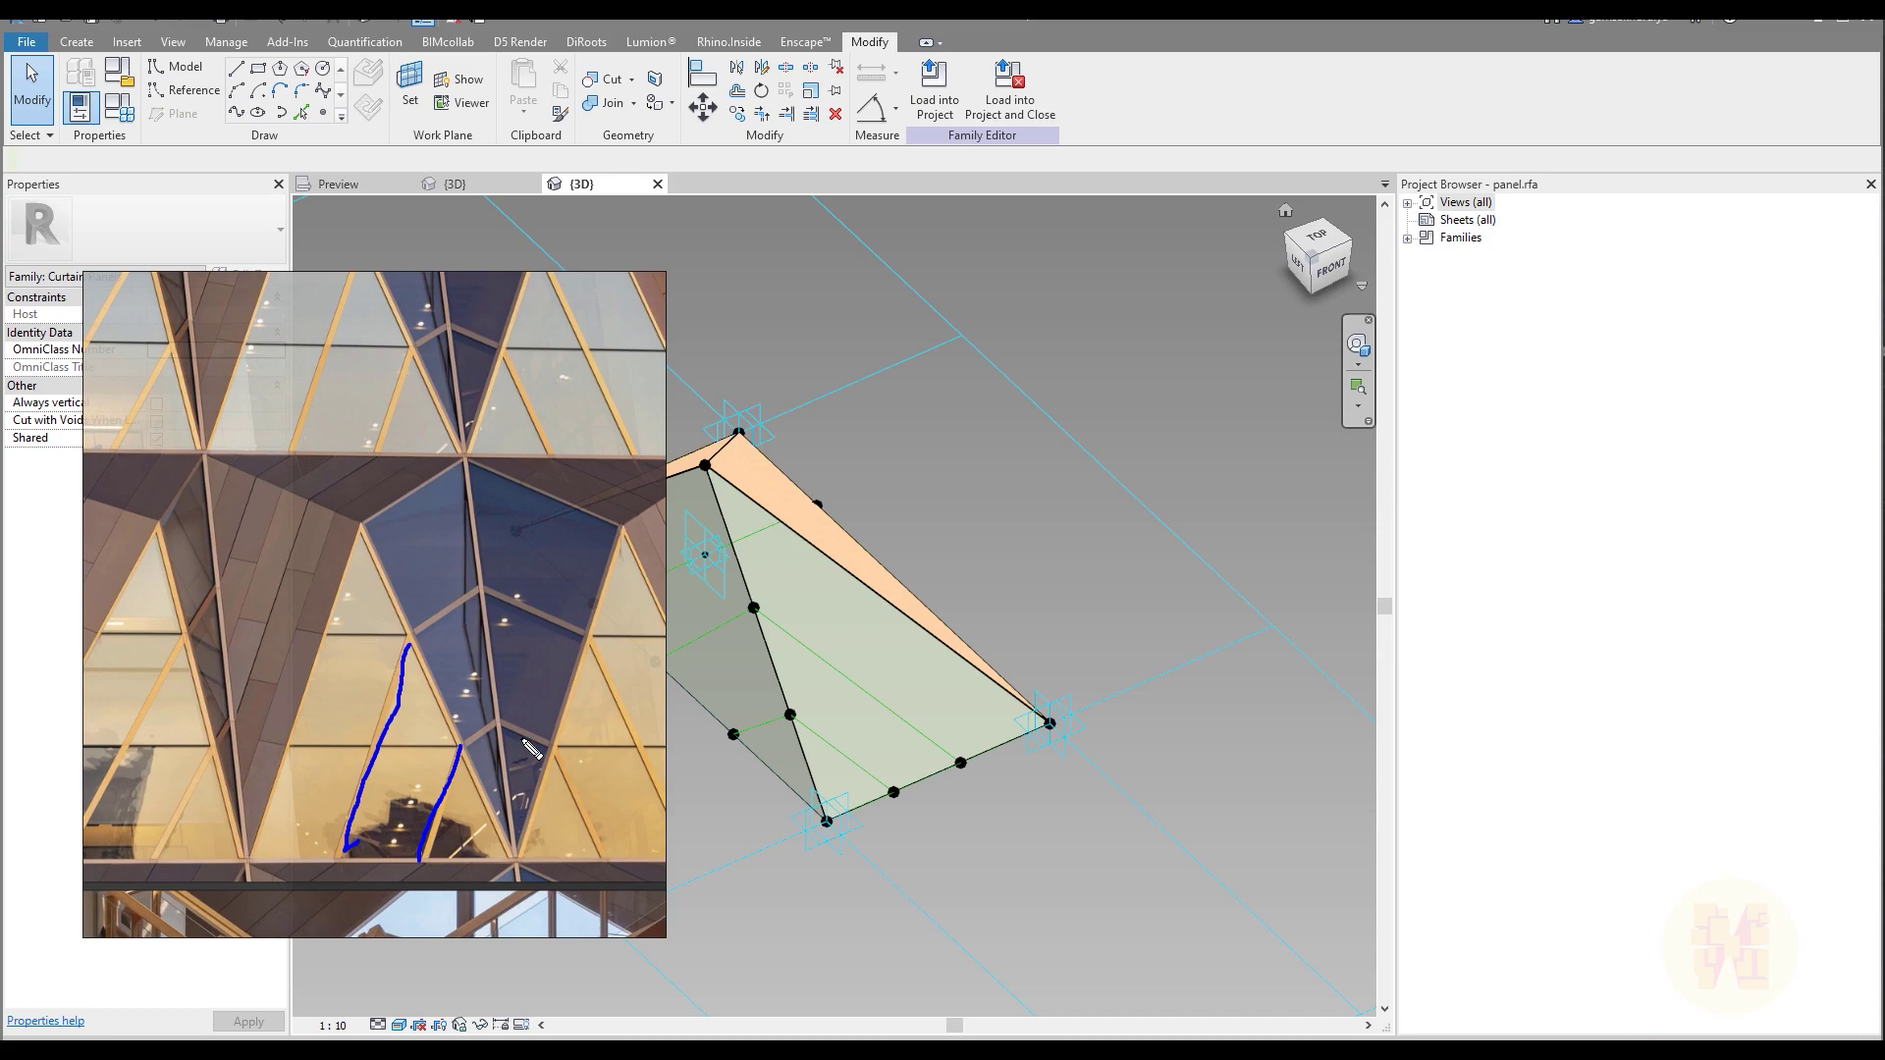
key("Escape")
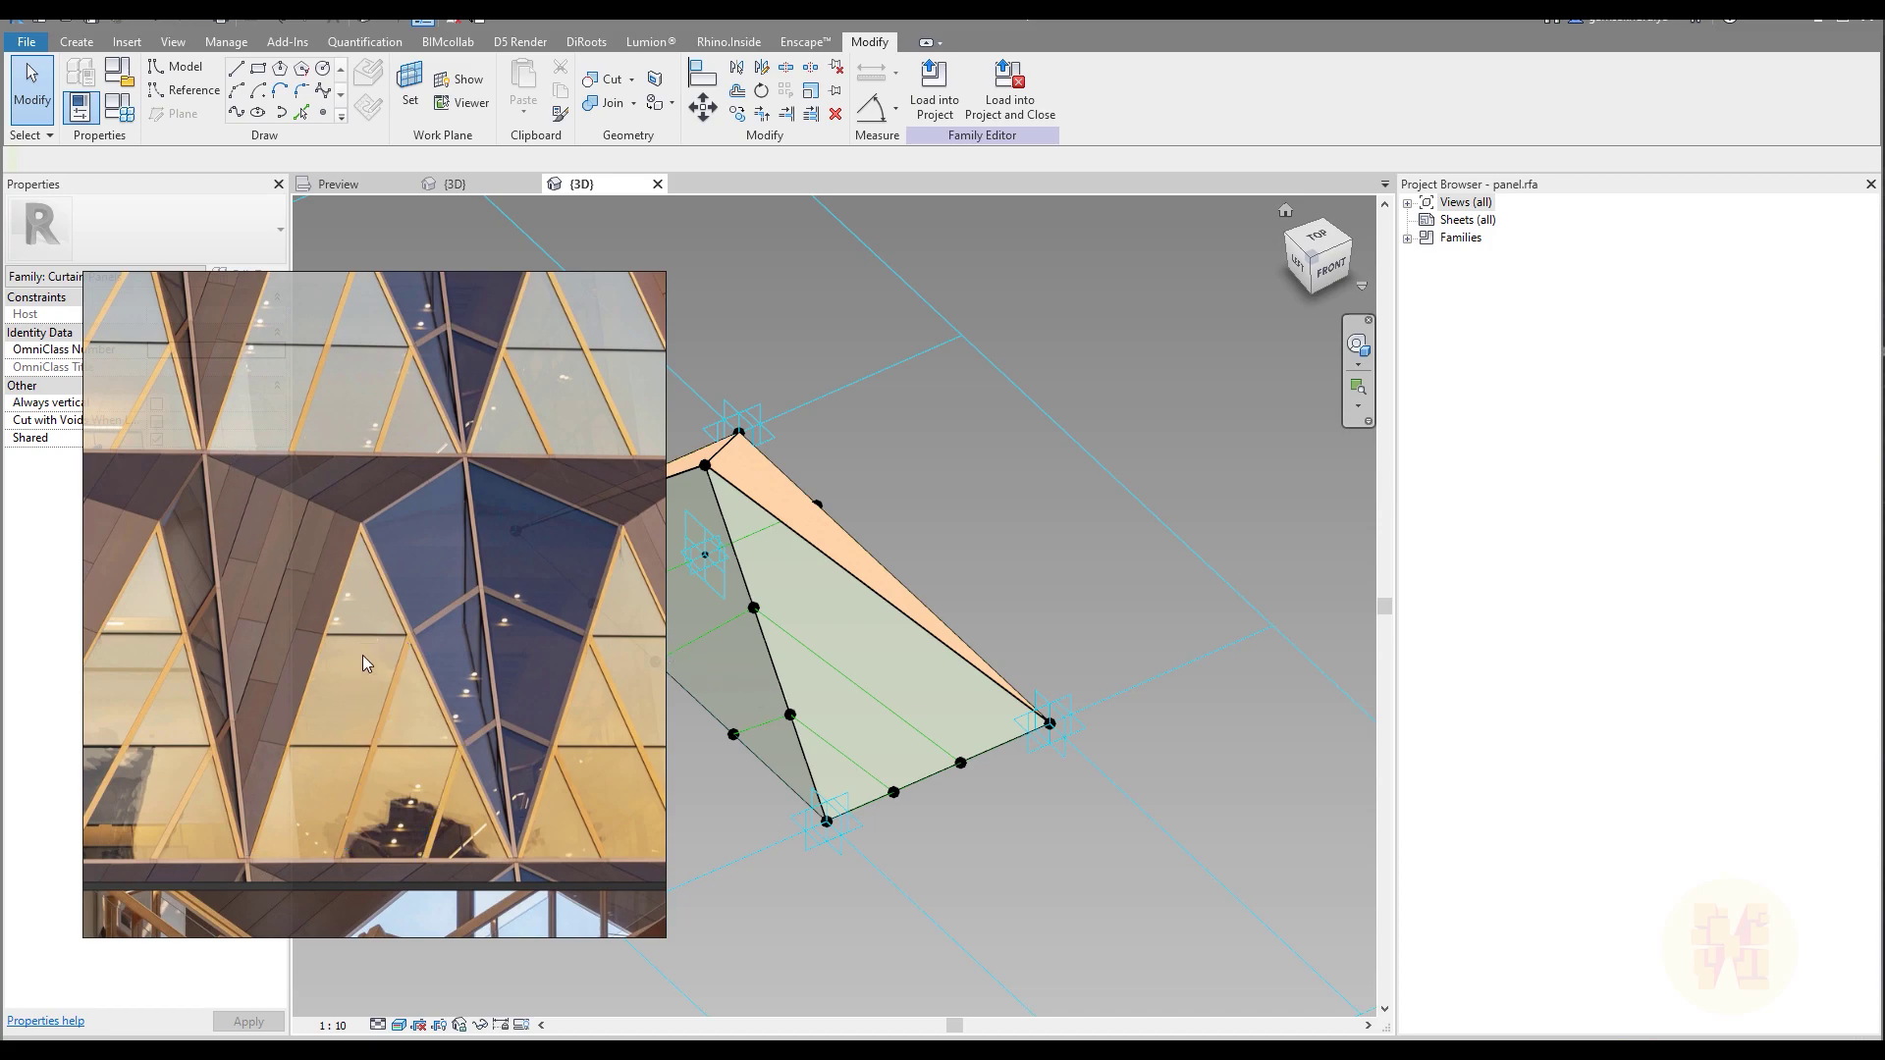
middle_click_drag(844, 580, 839, 511)
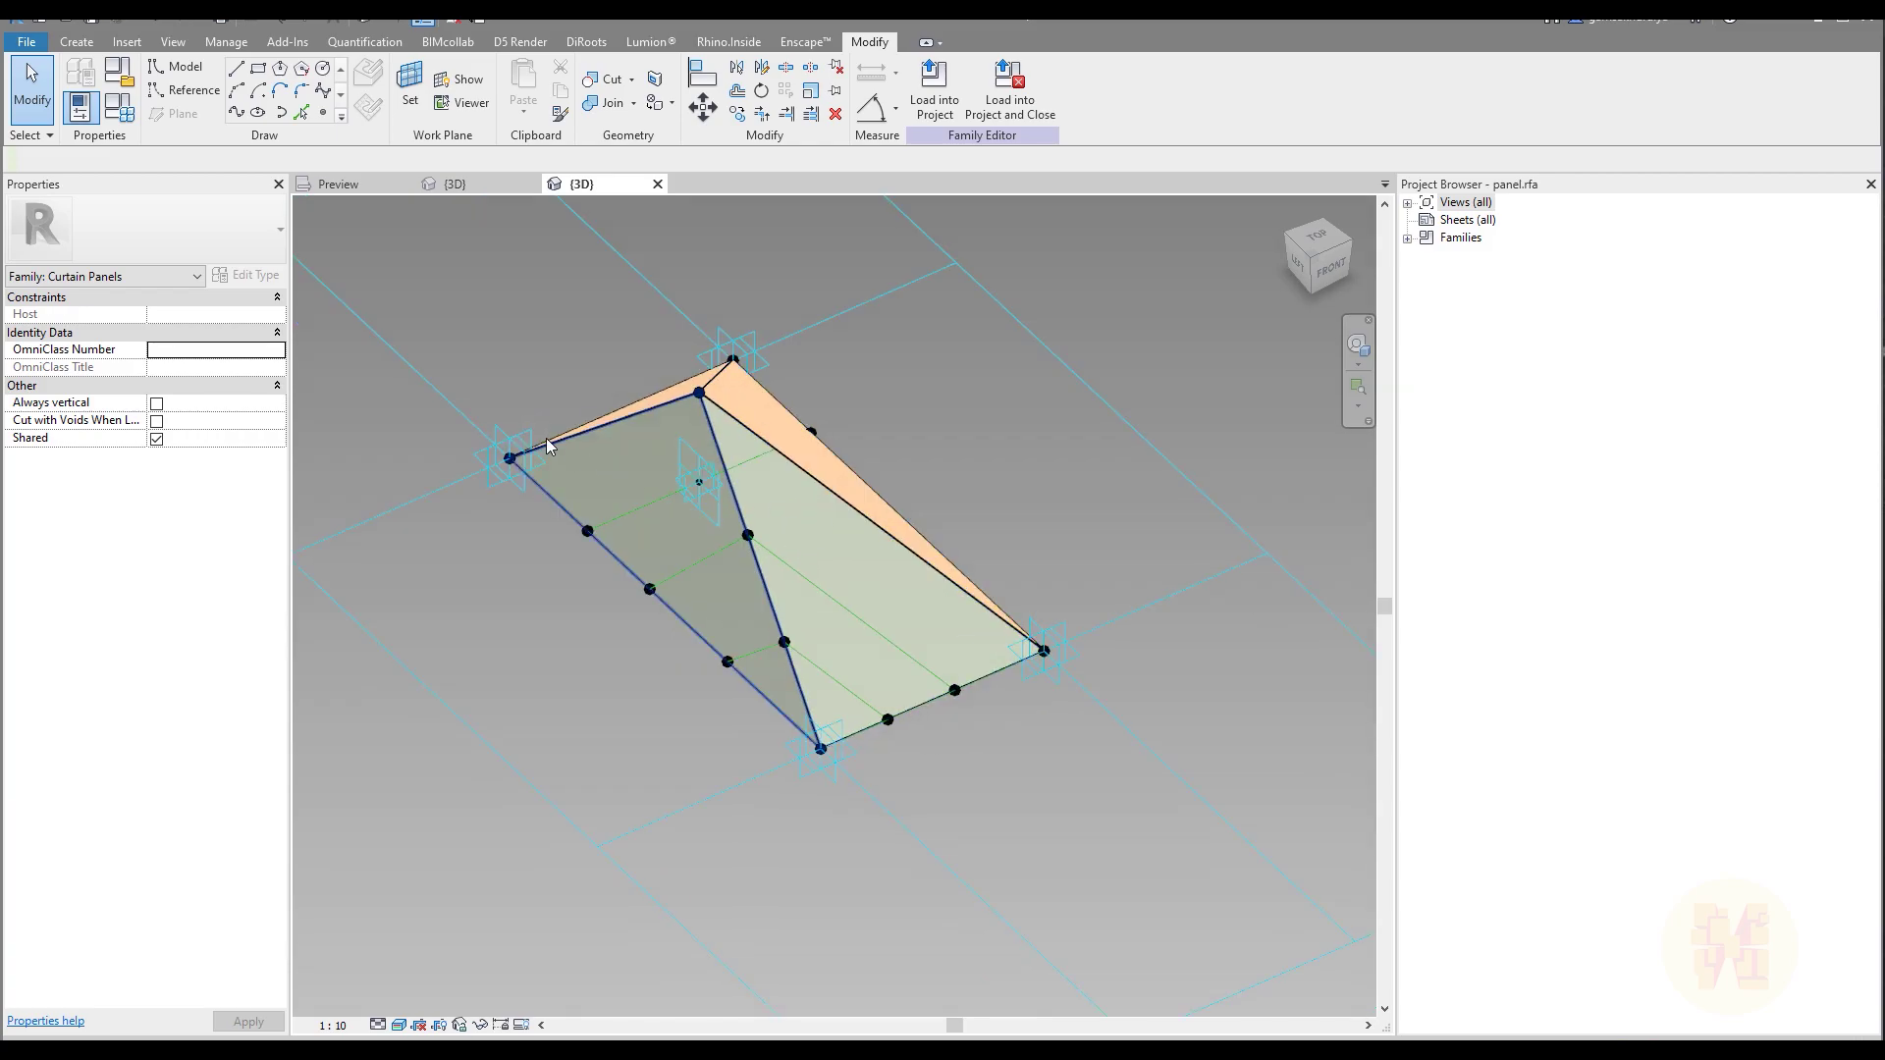
middle_click_drag(811, 550, 811, 616, "shift")
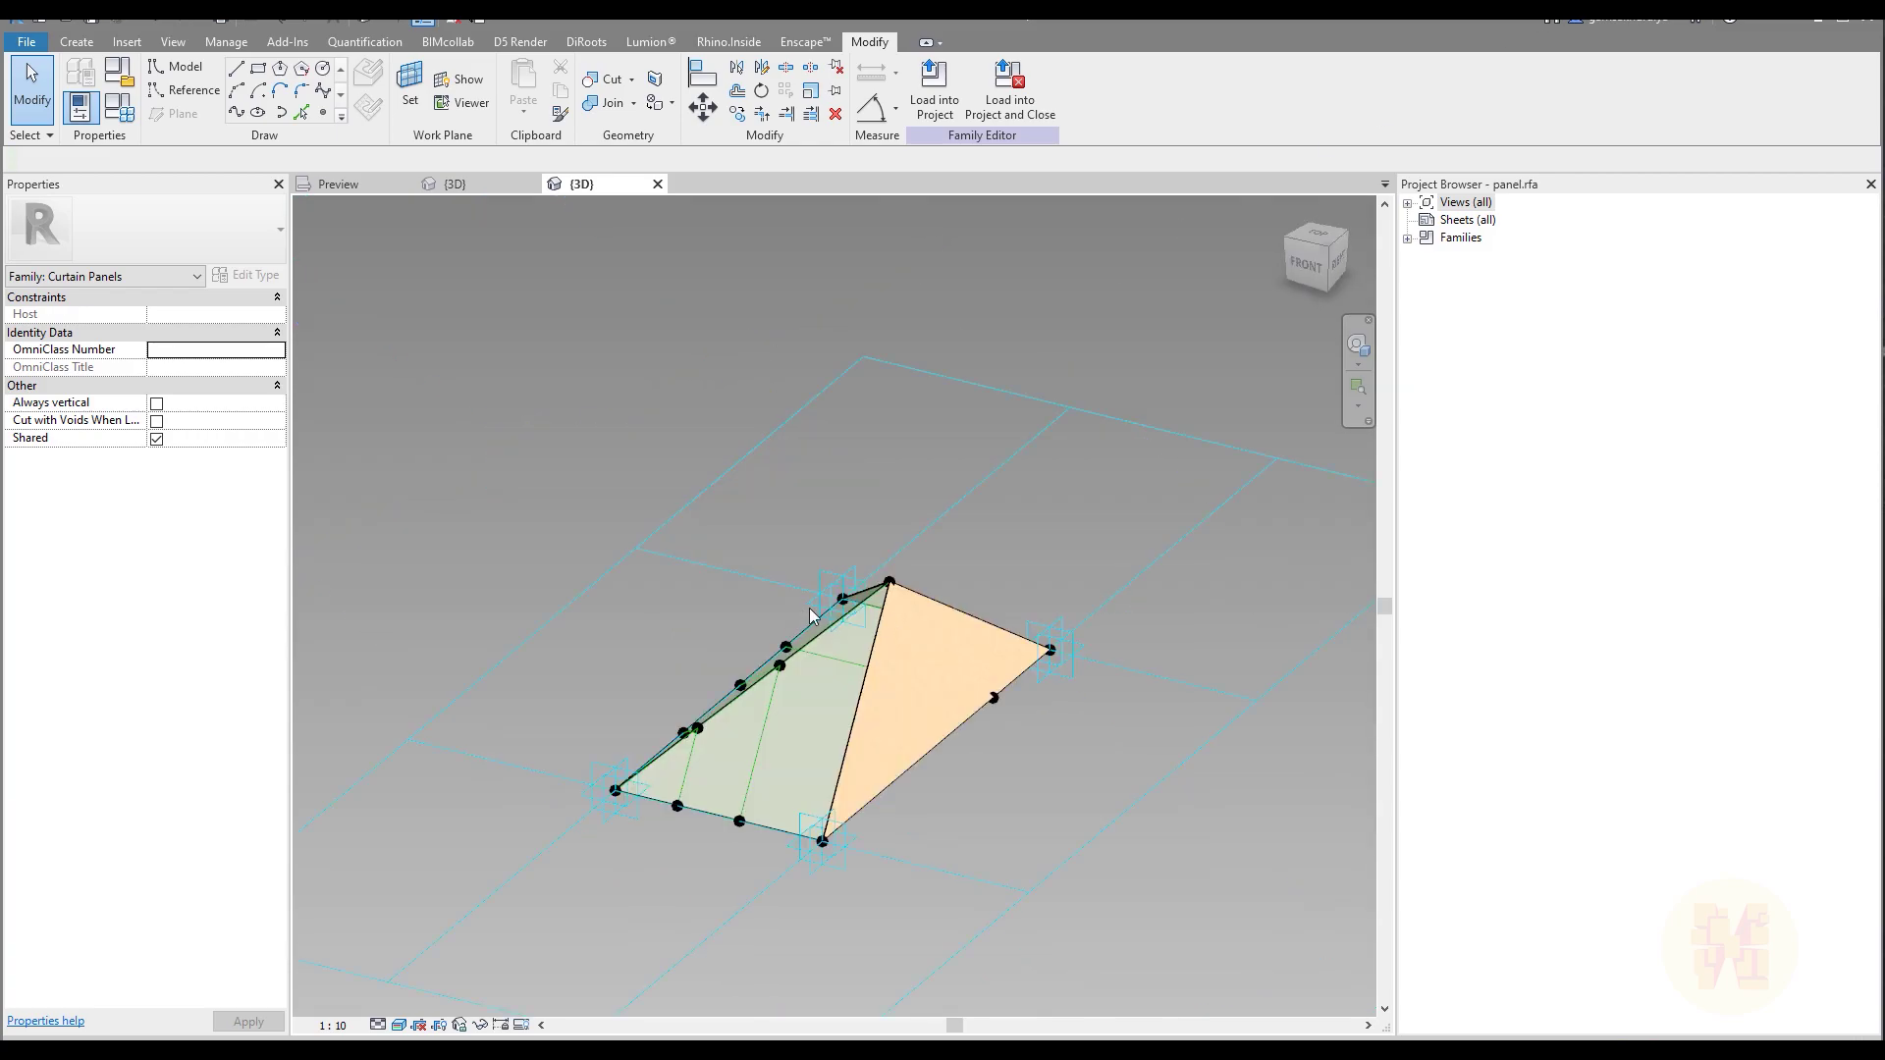
middle_click_drag(619, 703, 741, 842, "shift")
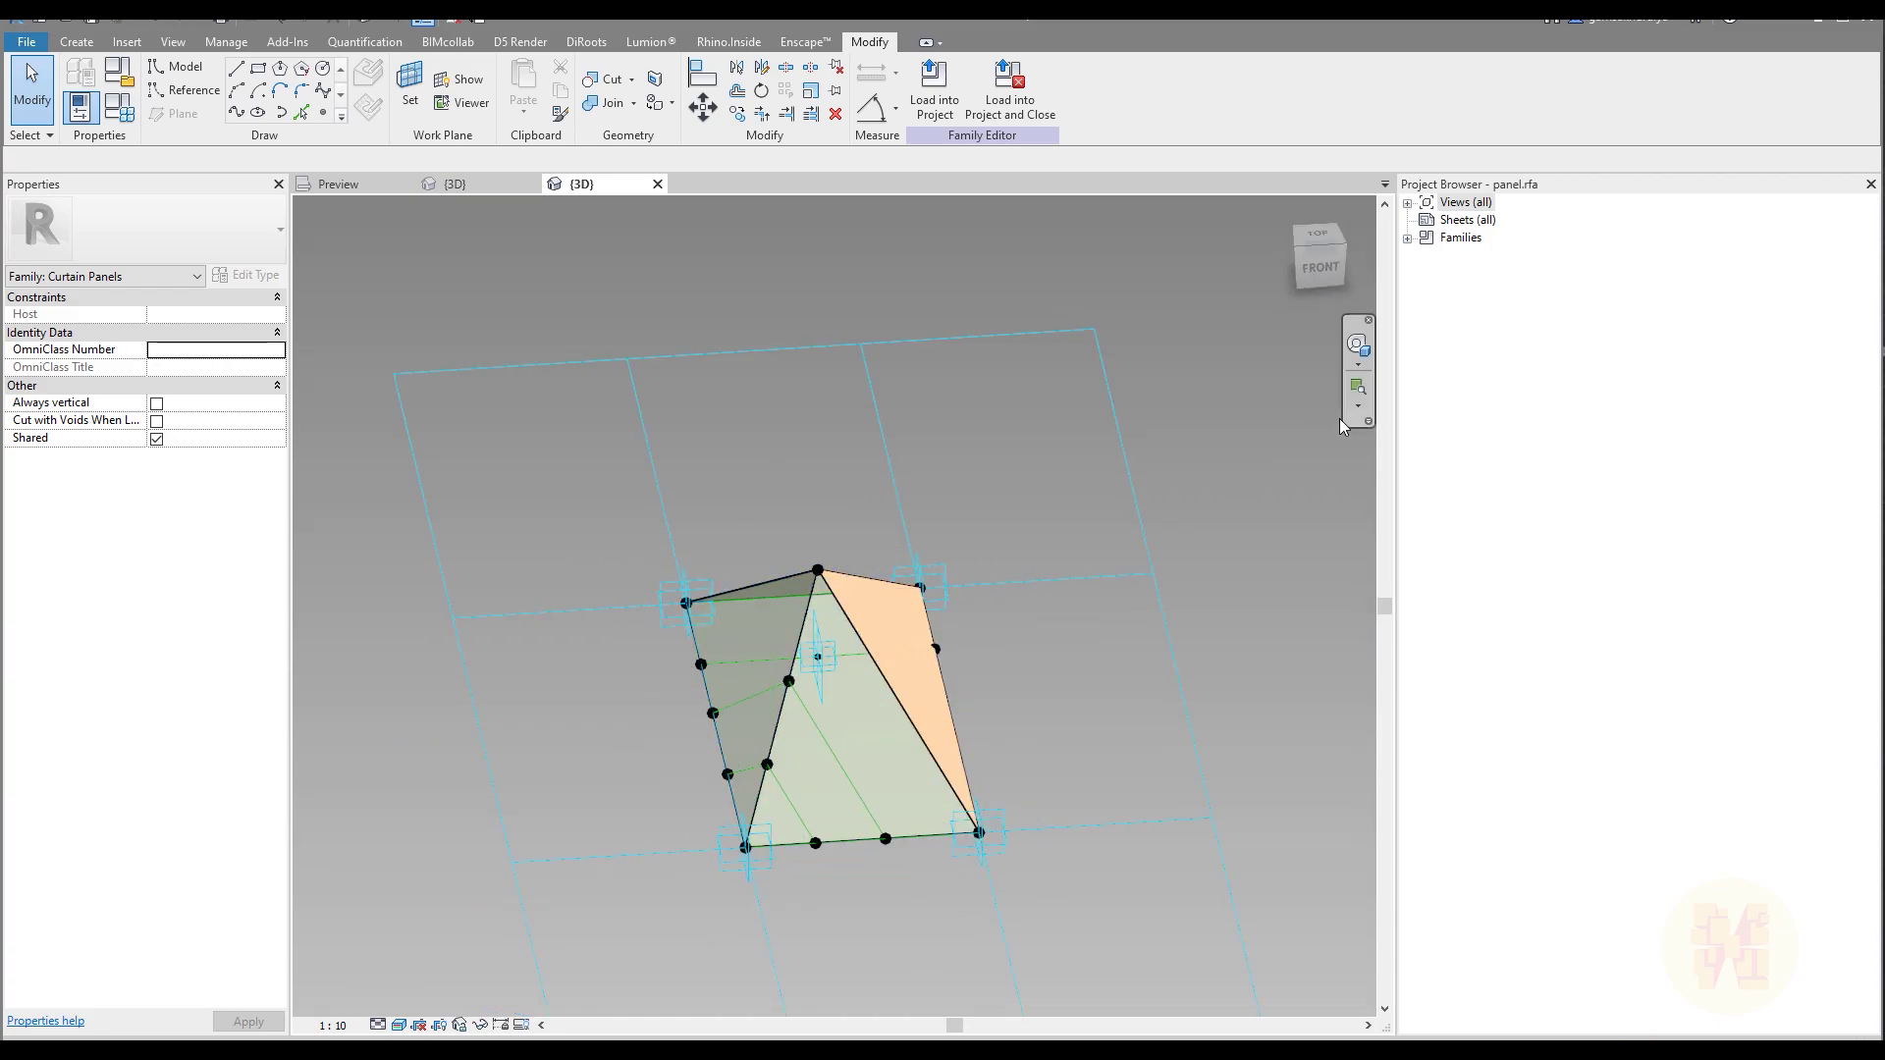
Select the whole panel, filter the selection to Generic Models only, and temporarily hide those surfaces
left_click_drag(816, 738, 1093, 970)
left_click(1123, 89)
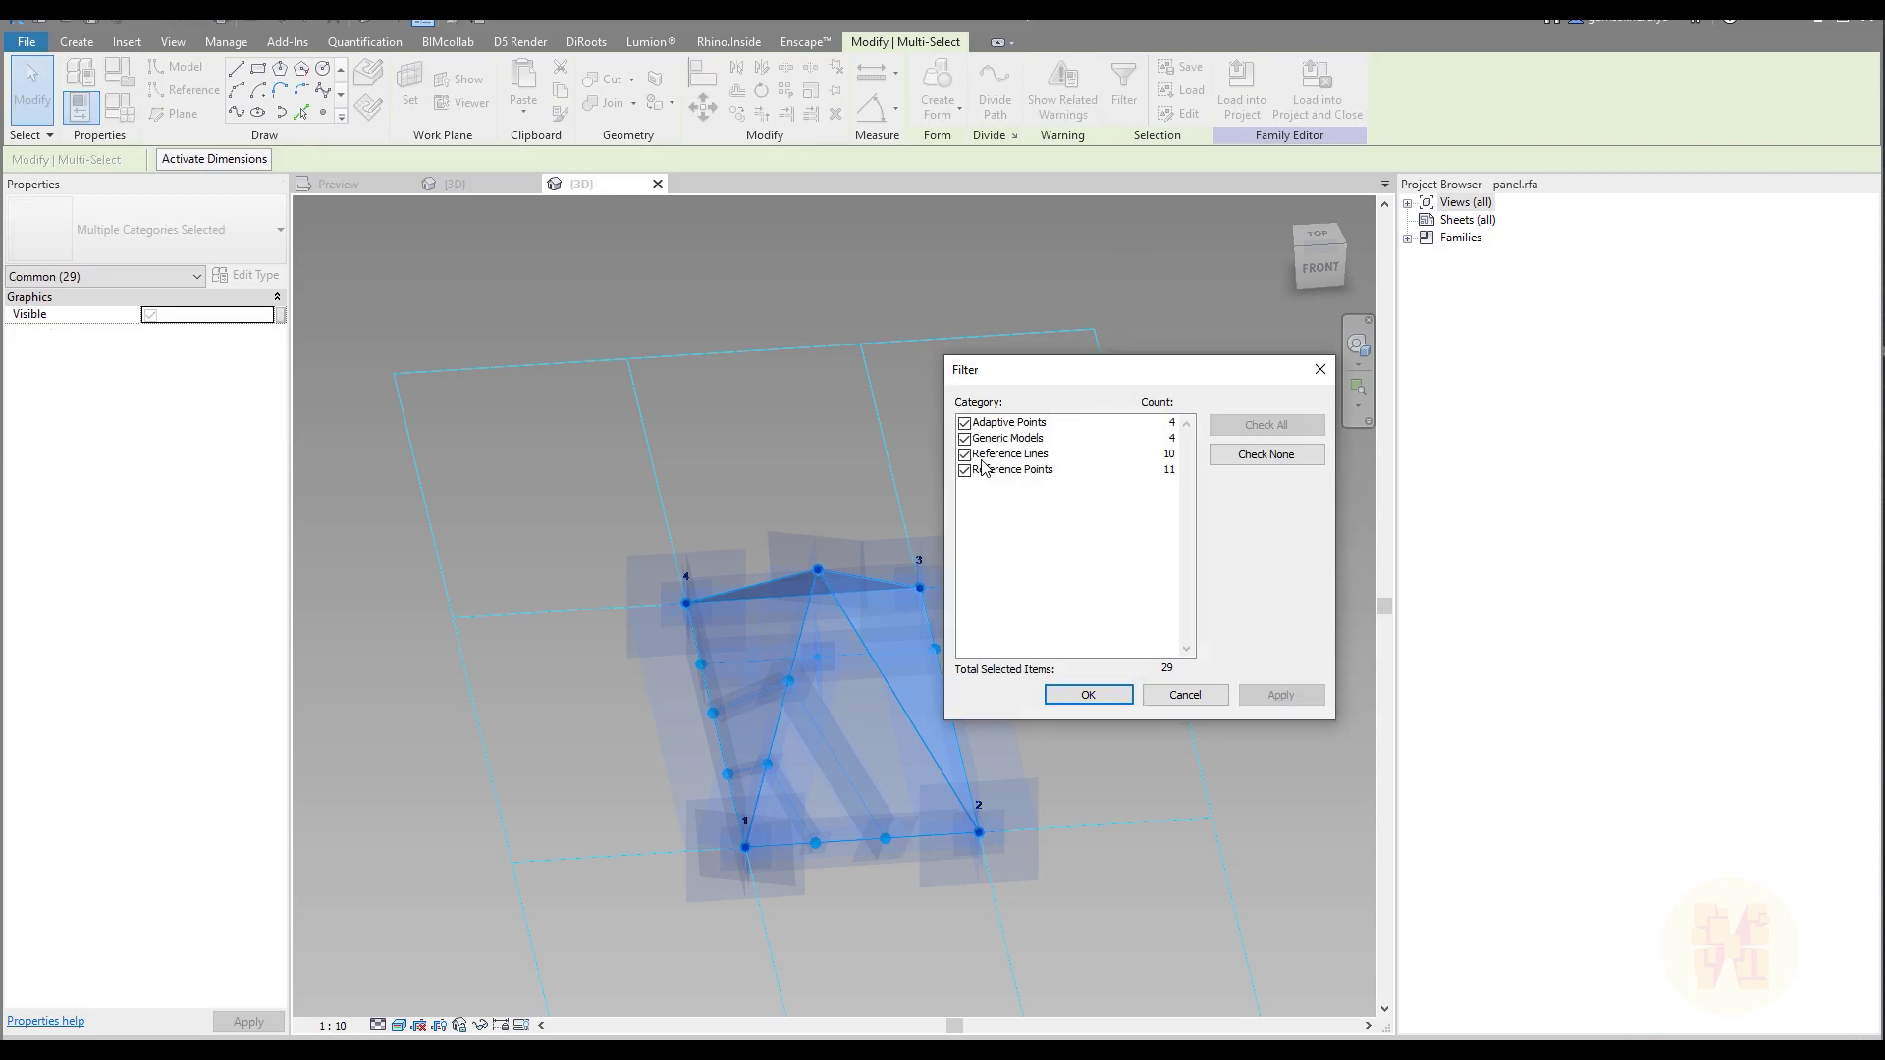
left_click(1265, 454)
left_click(965, 438)
left_click(1088, 694)
key("h")
key("h")
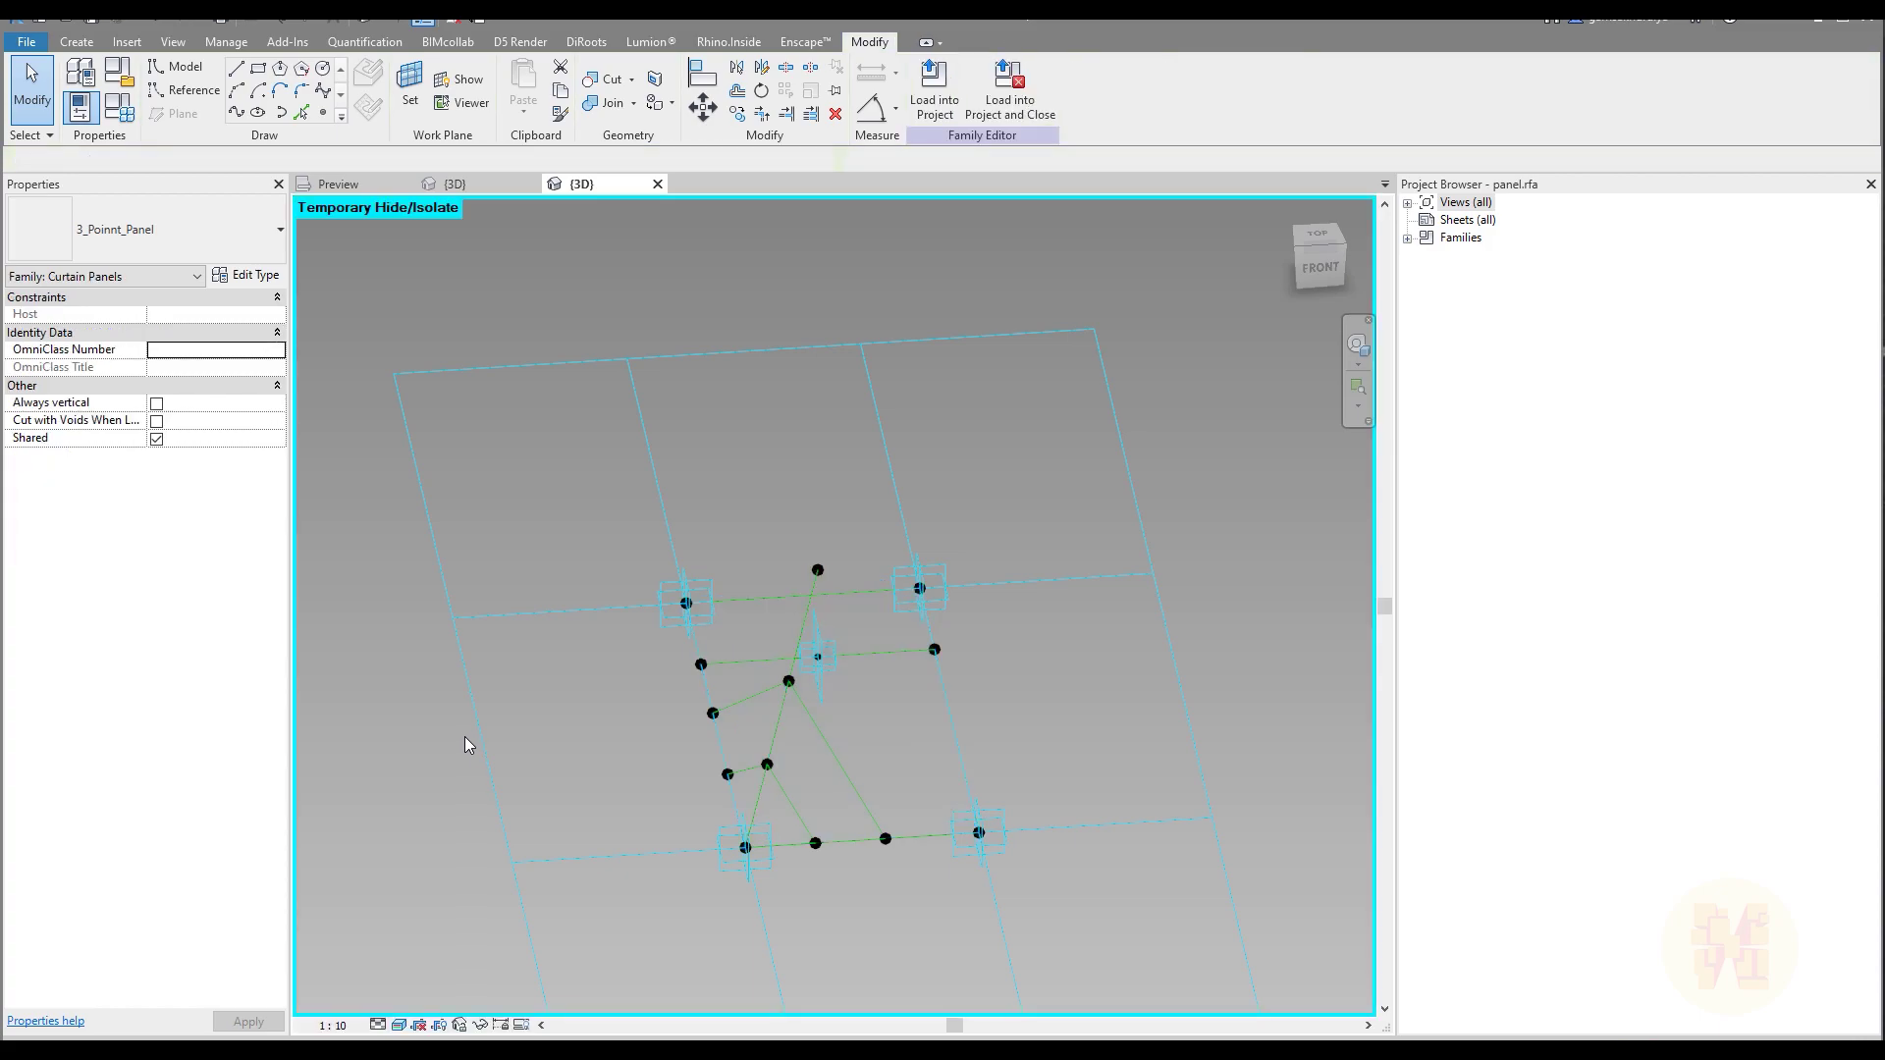
middle_click_drag(576, 730, 656, 810, "shift")
key("z")
key("f")
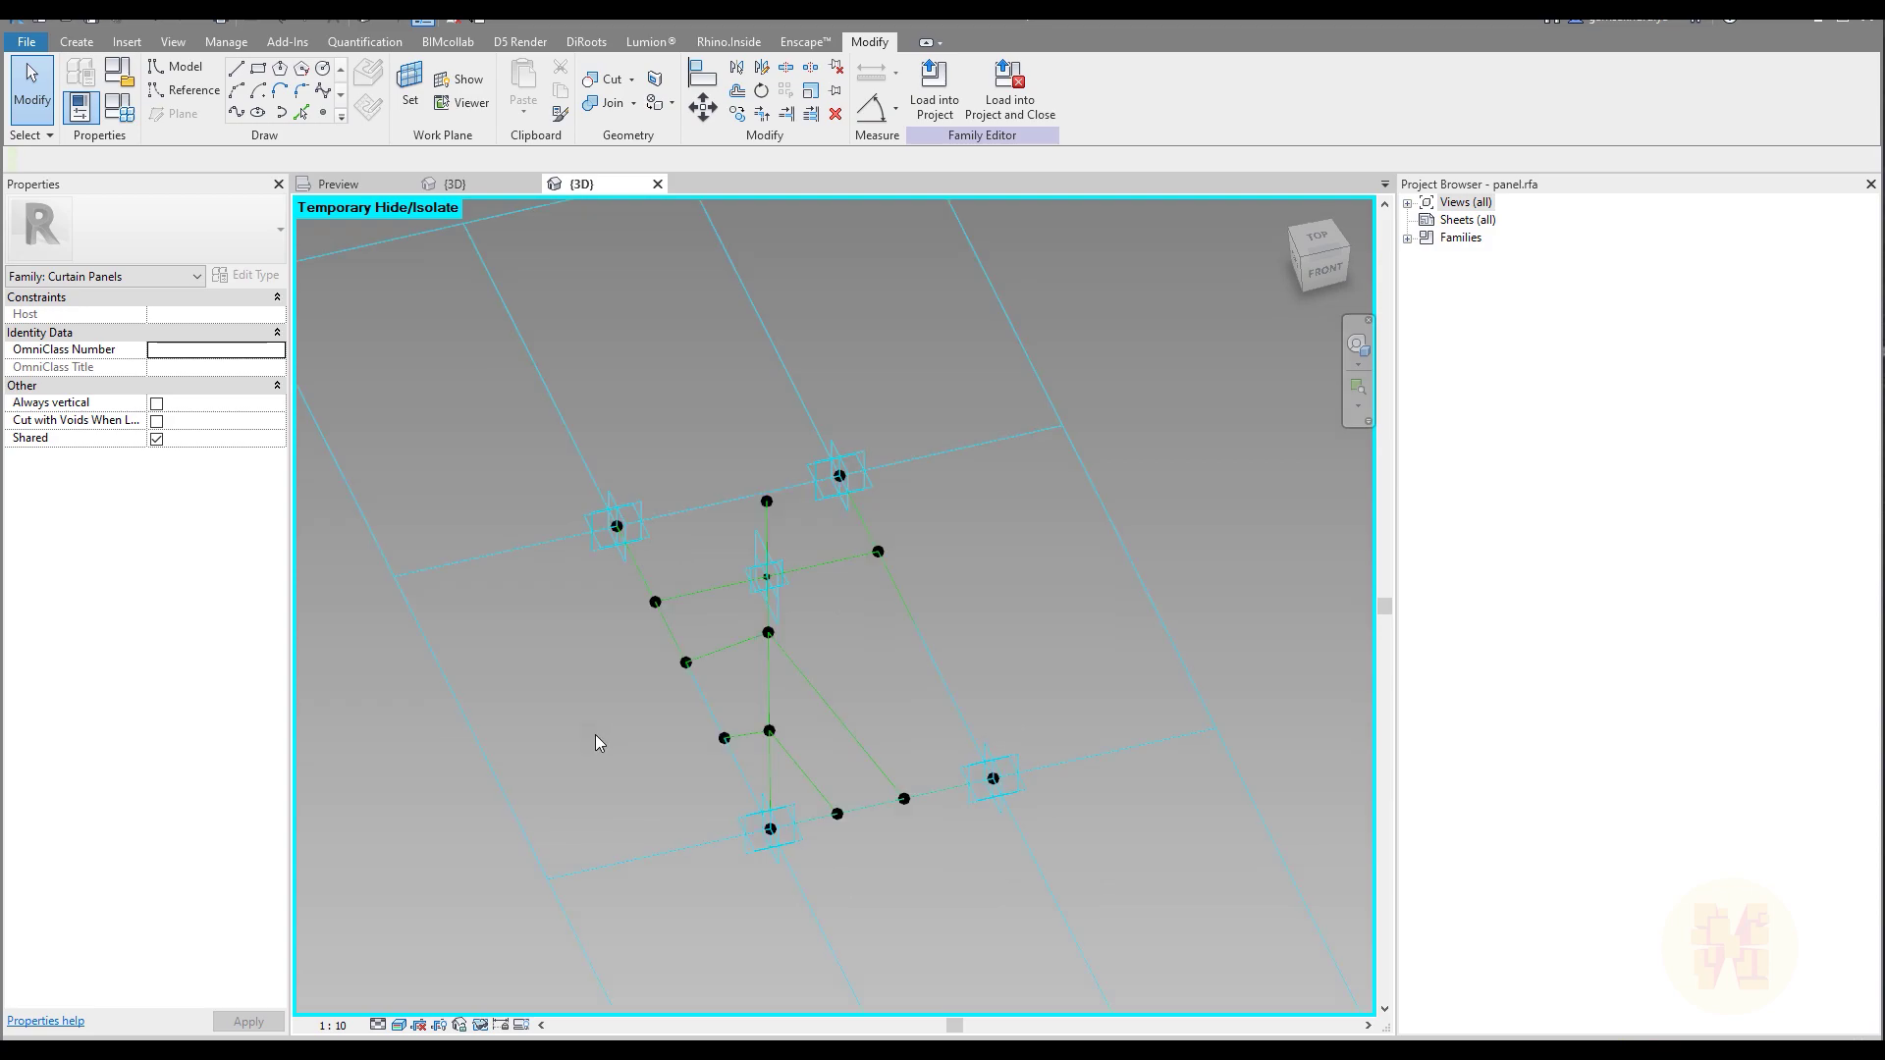
Create a new family from the English template Metric Generic Model Adaptive.rft
left_click(26, 42)
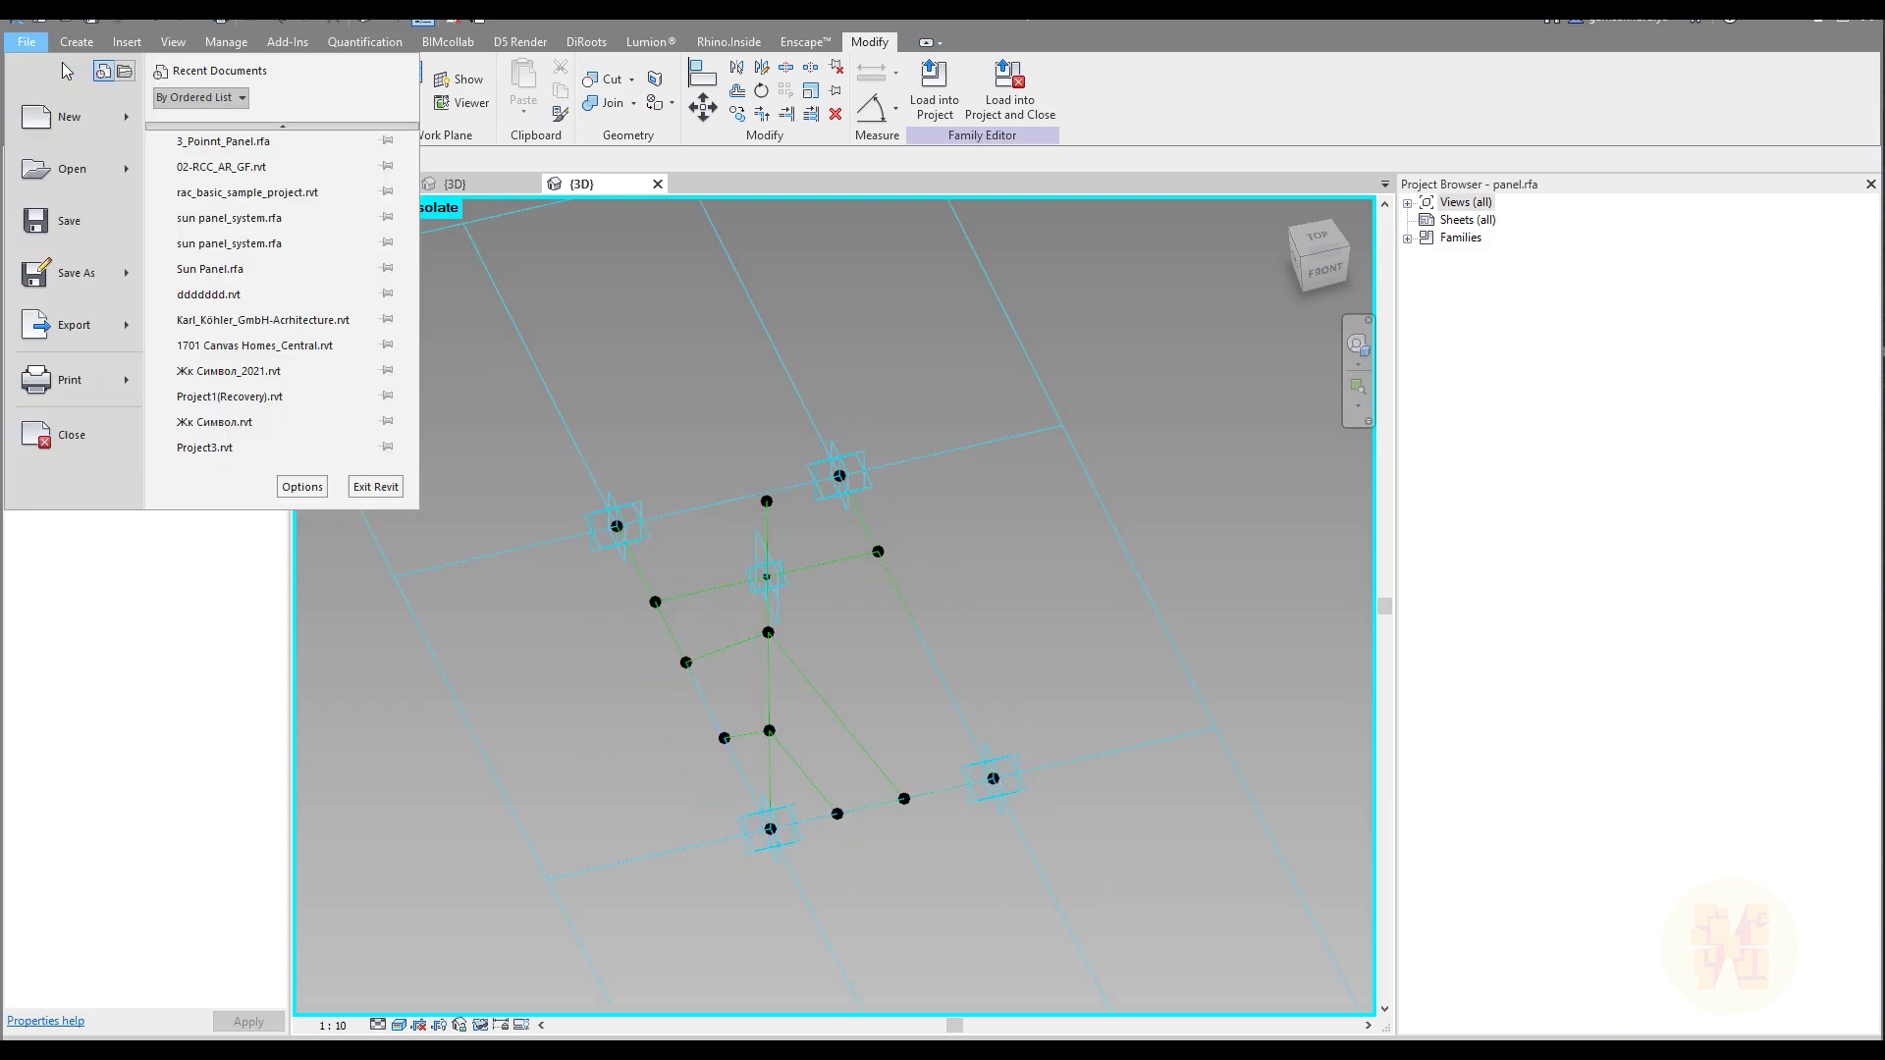
mouse_move(134, 113)
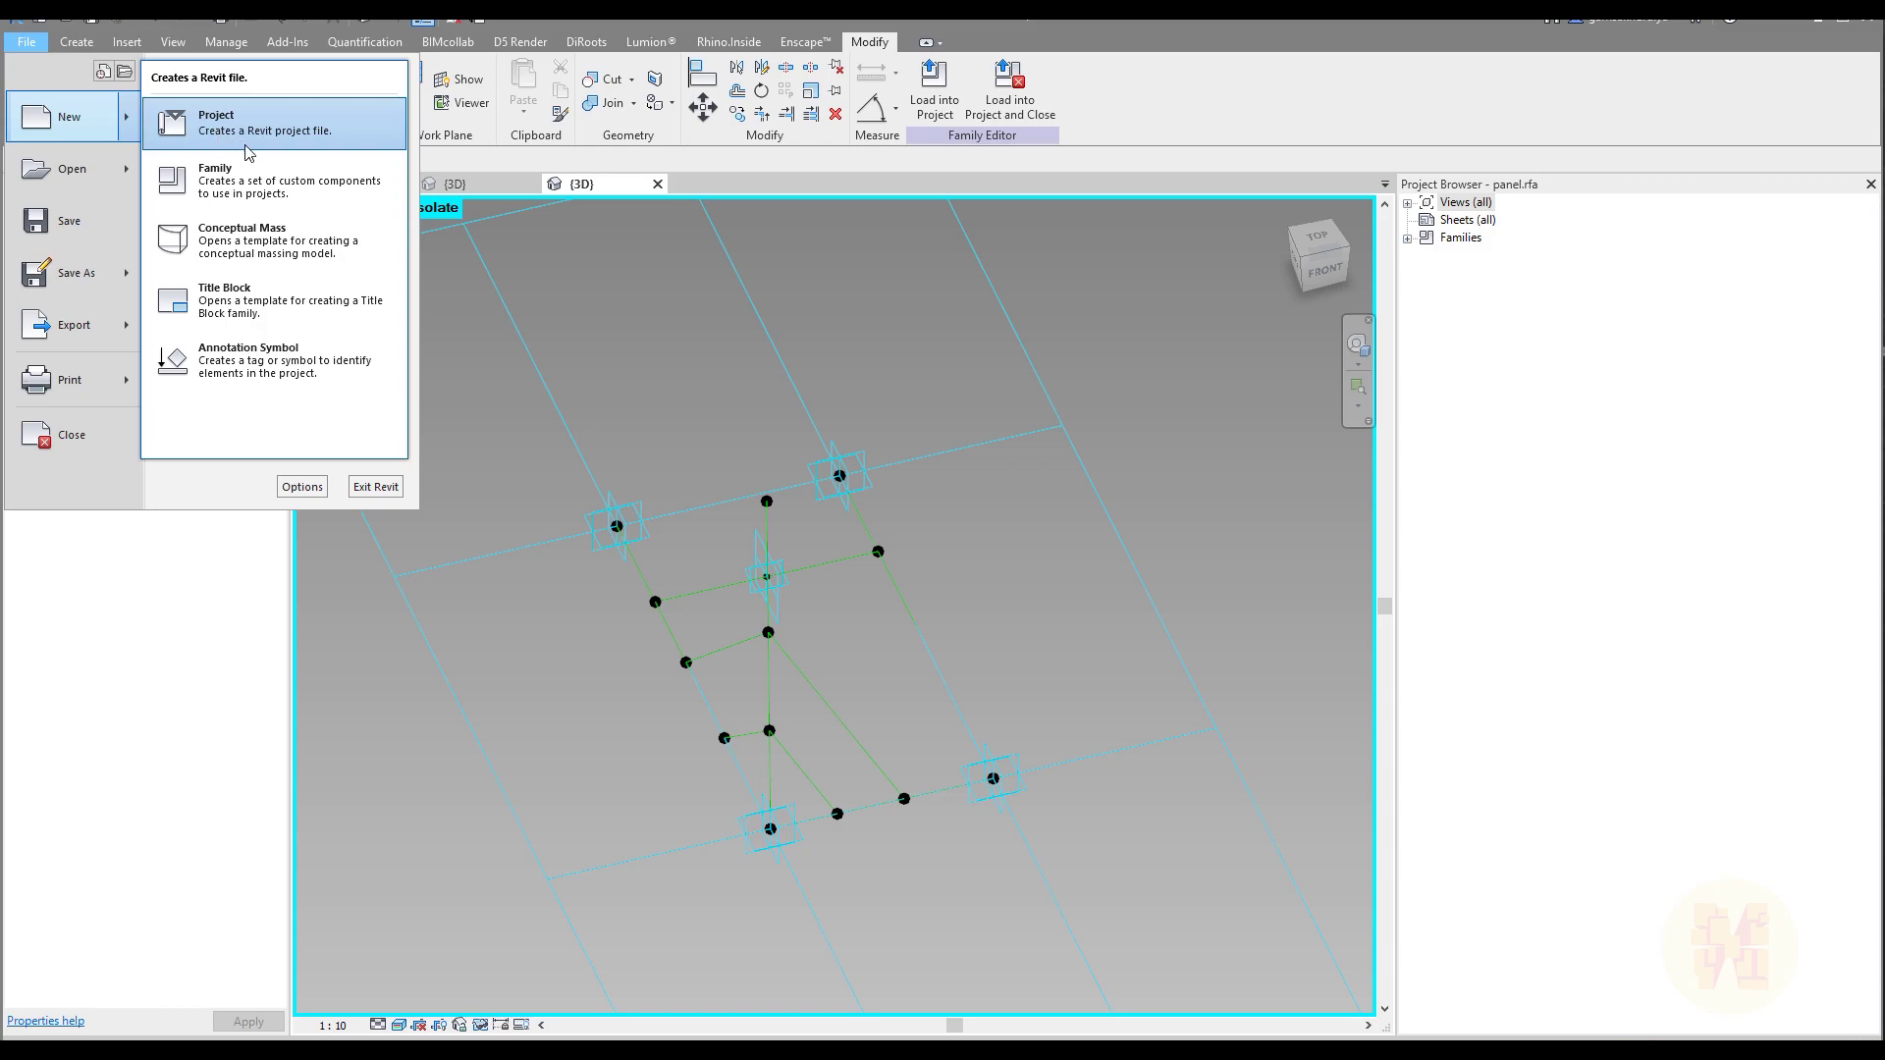
left_click(206, 164)
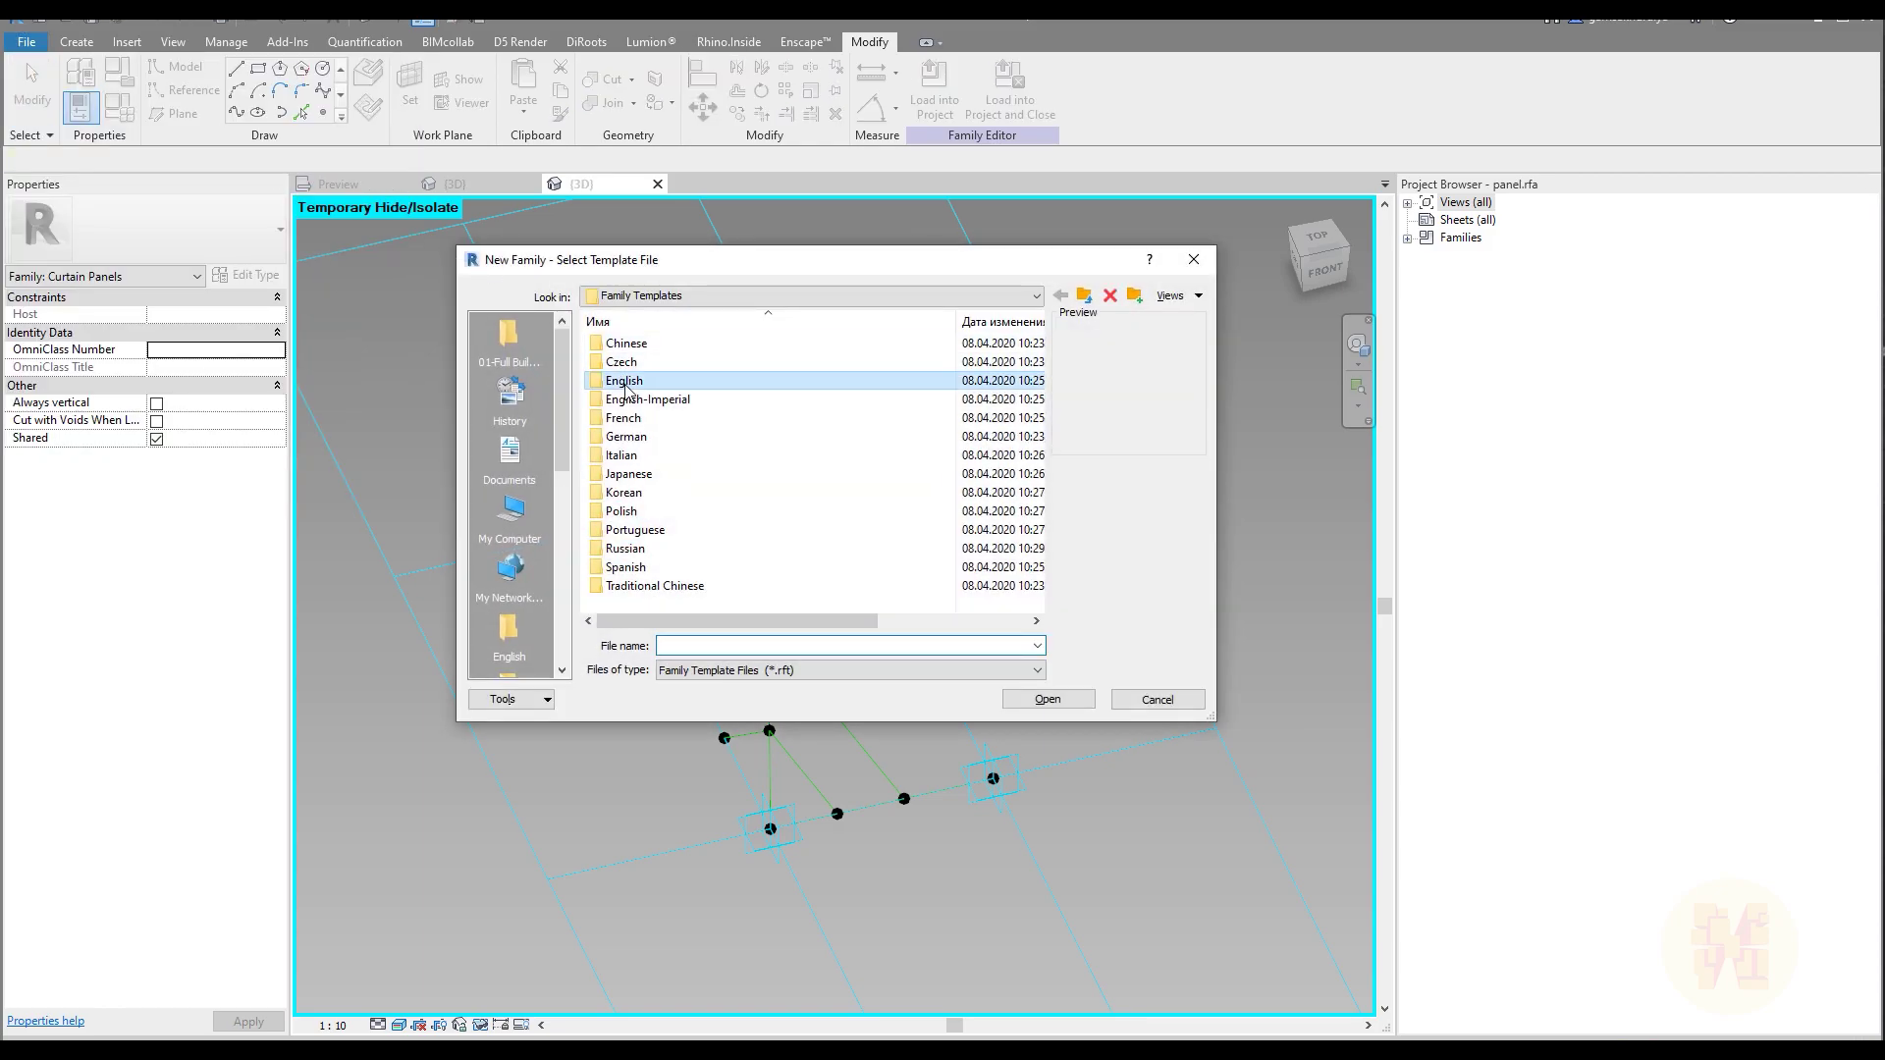
double_click(626, 381)
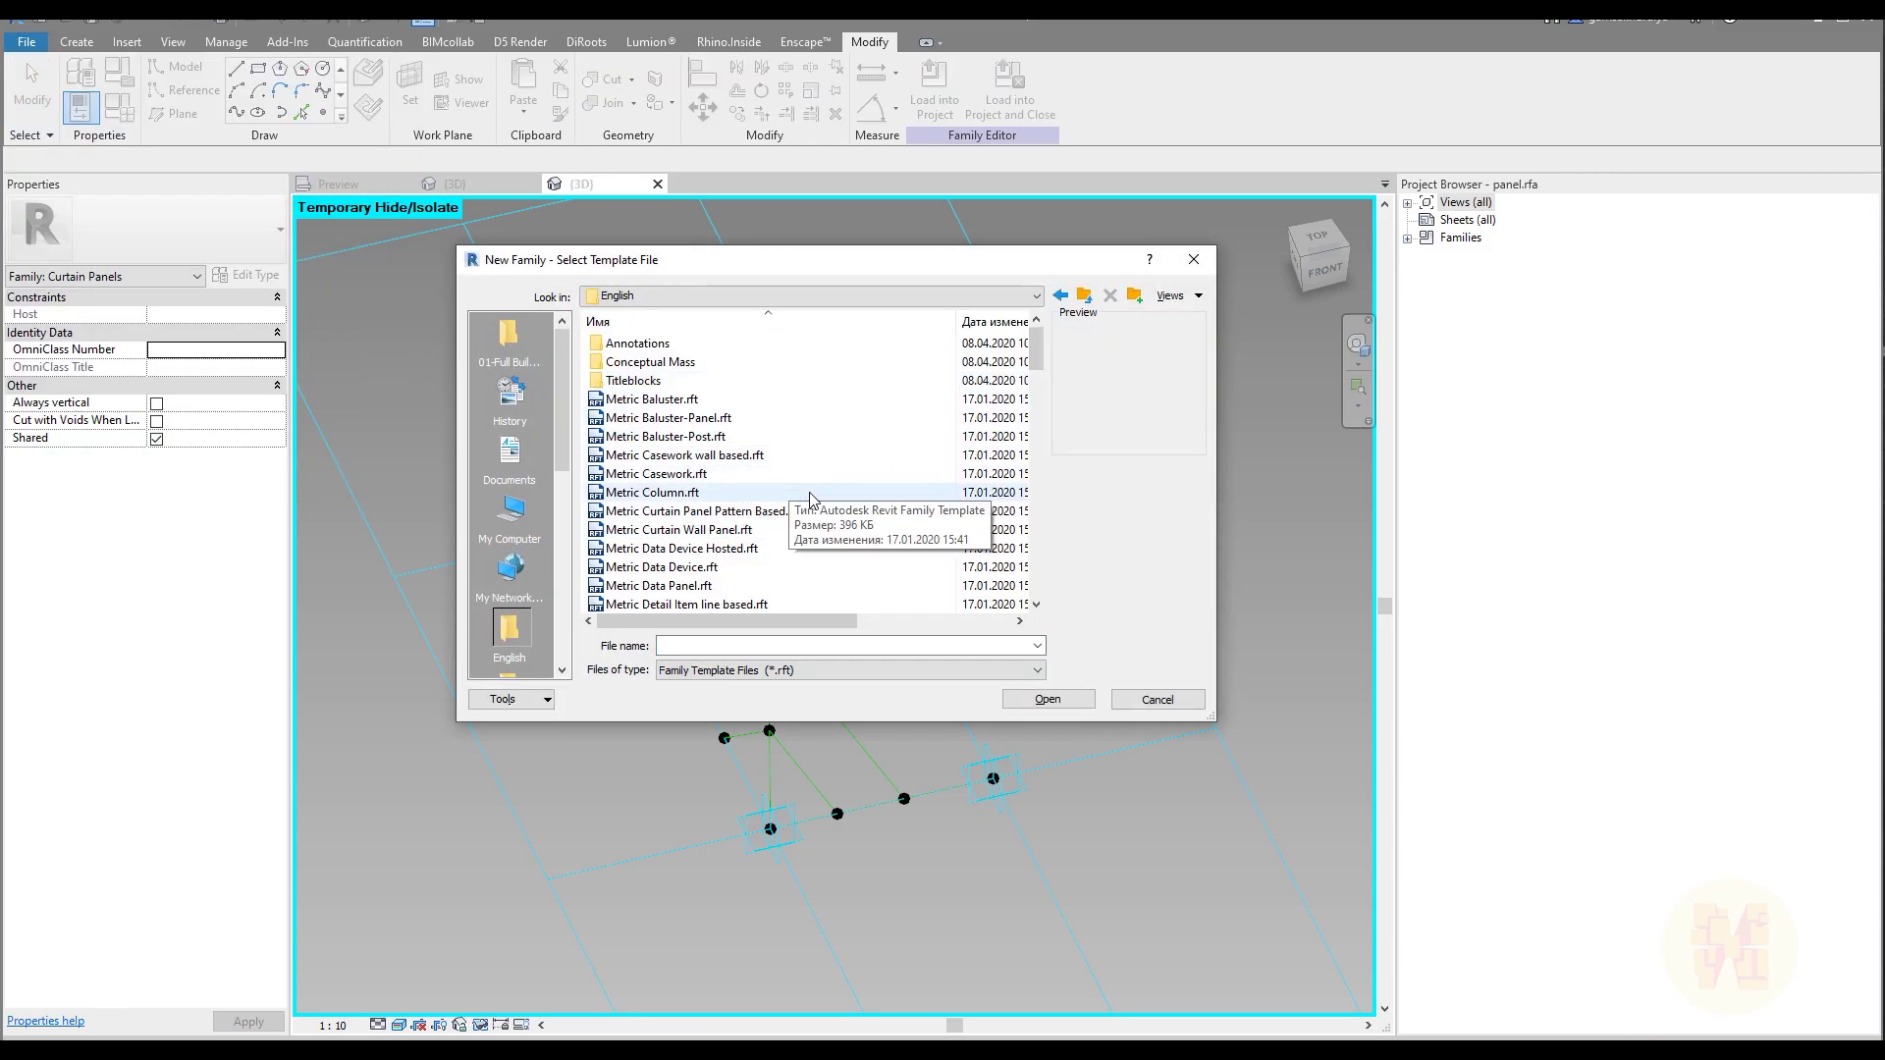
scroll(803, 513, "down", 8)
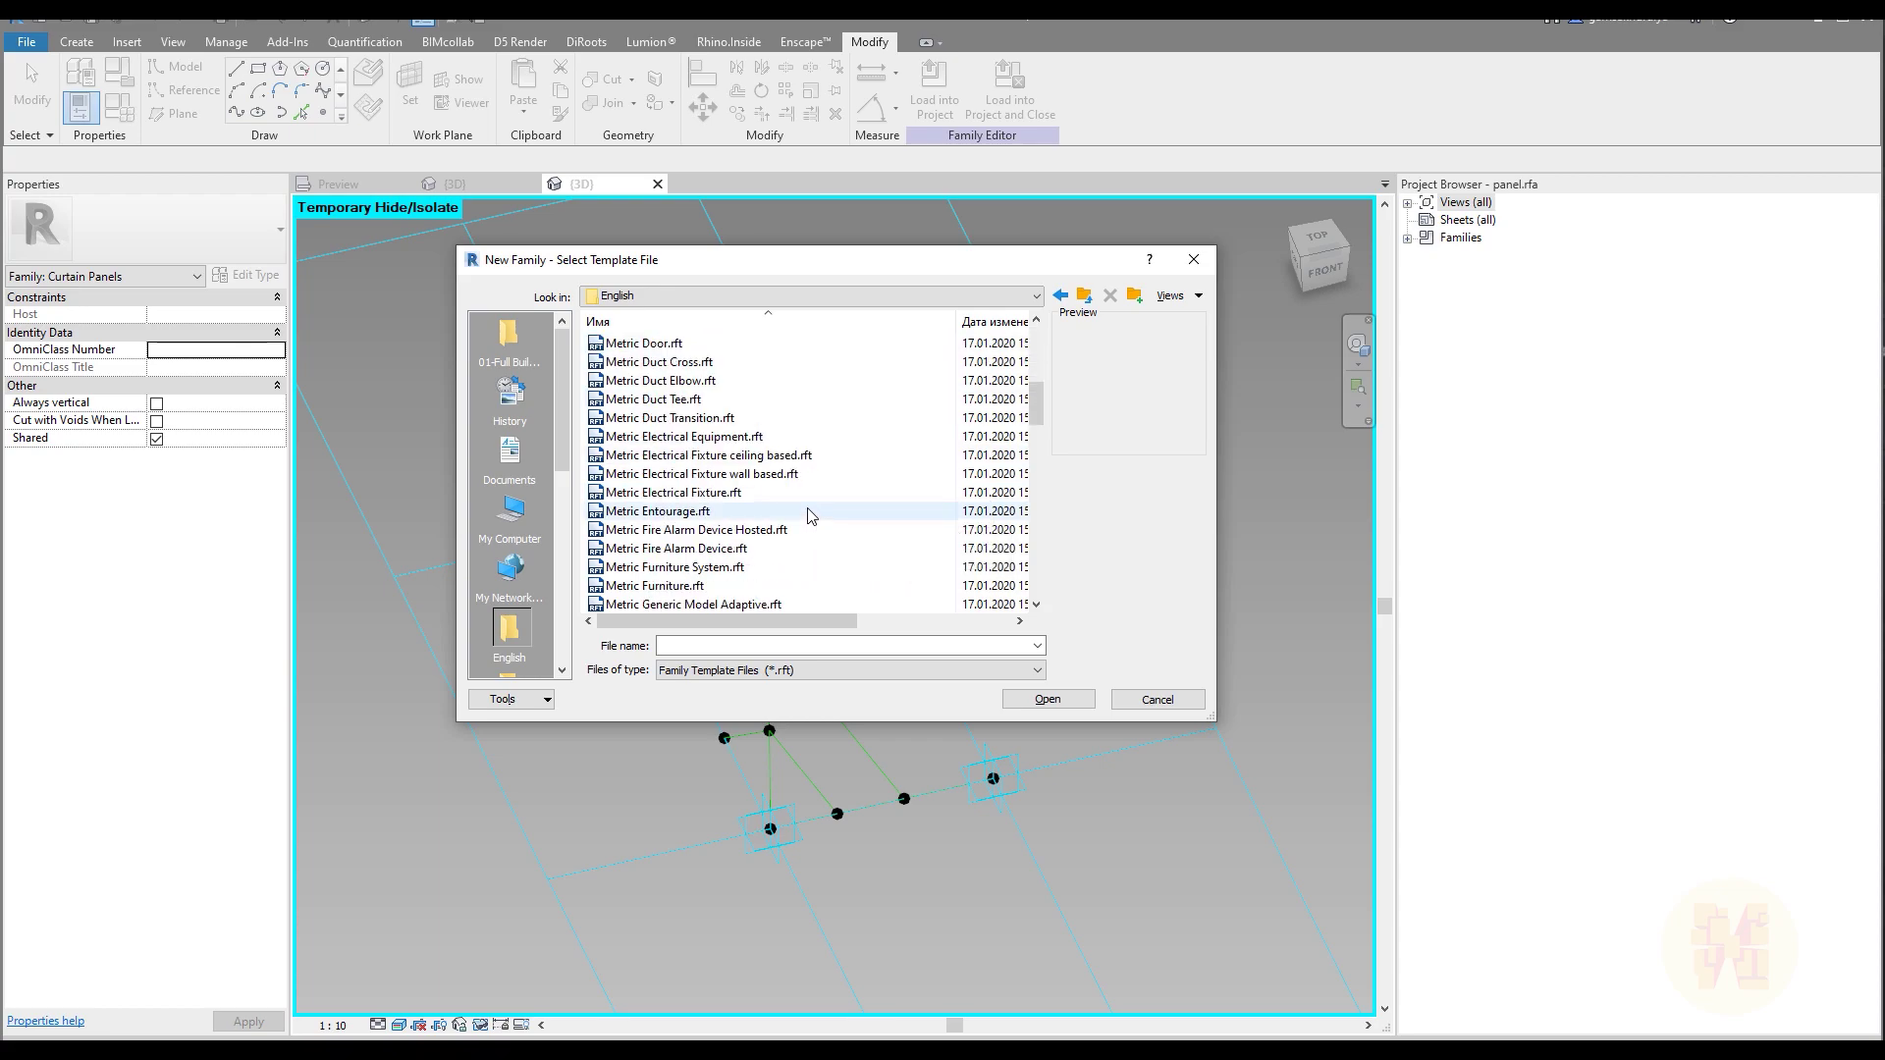
left_click(746, 381)
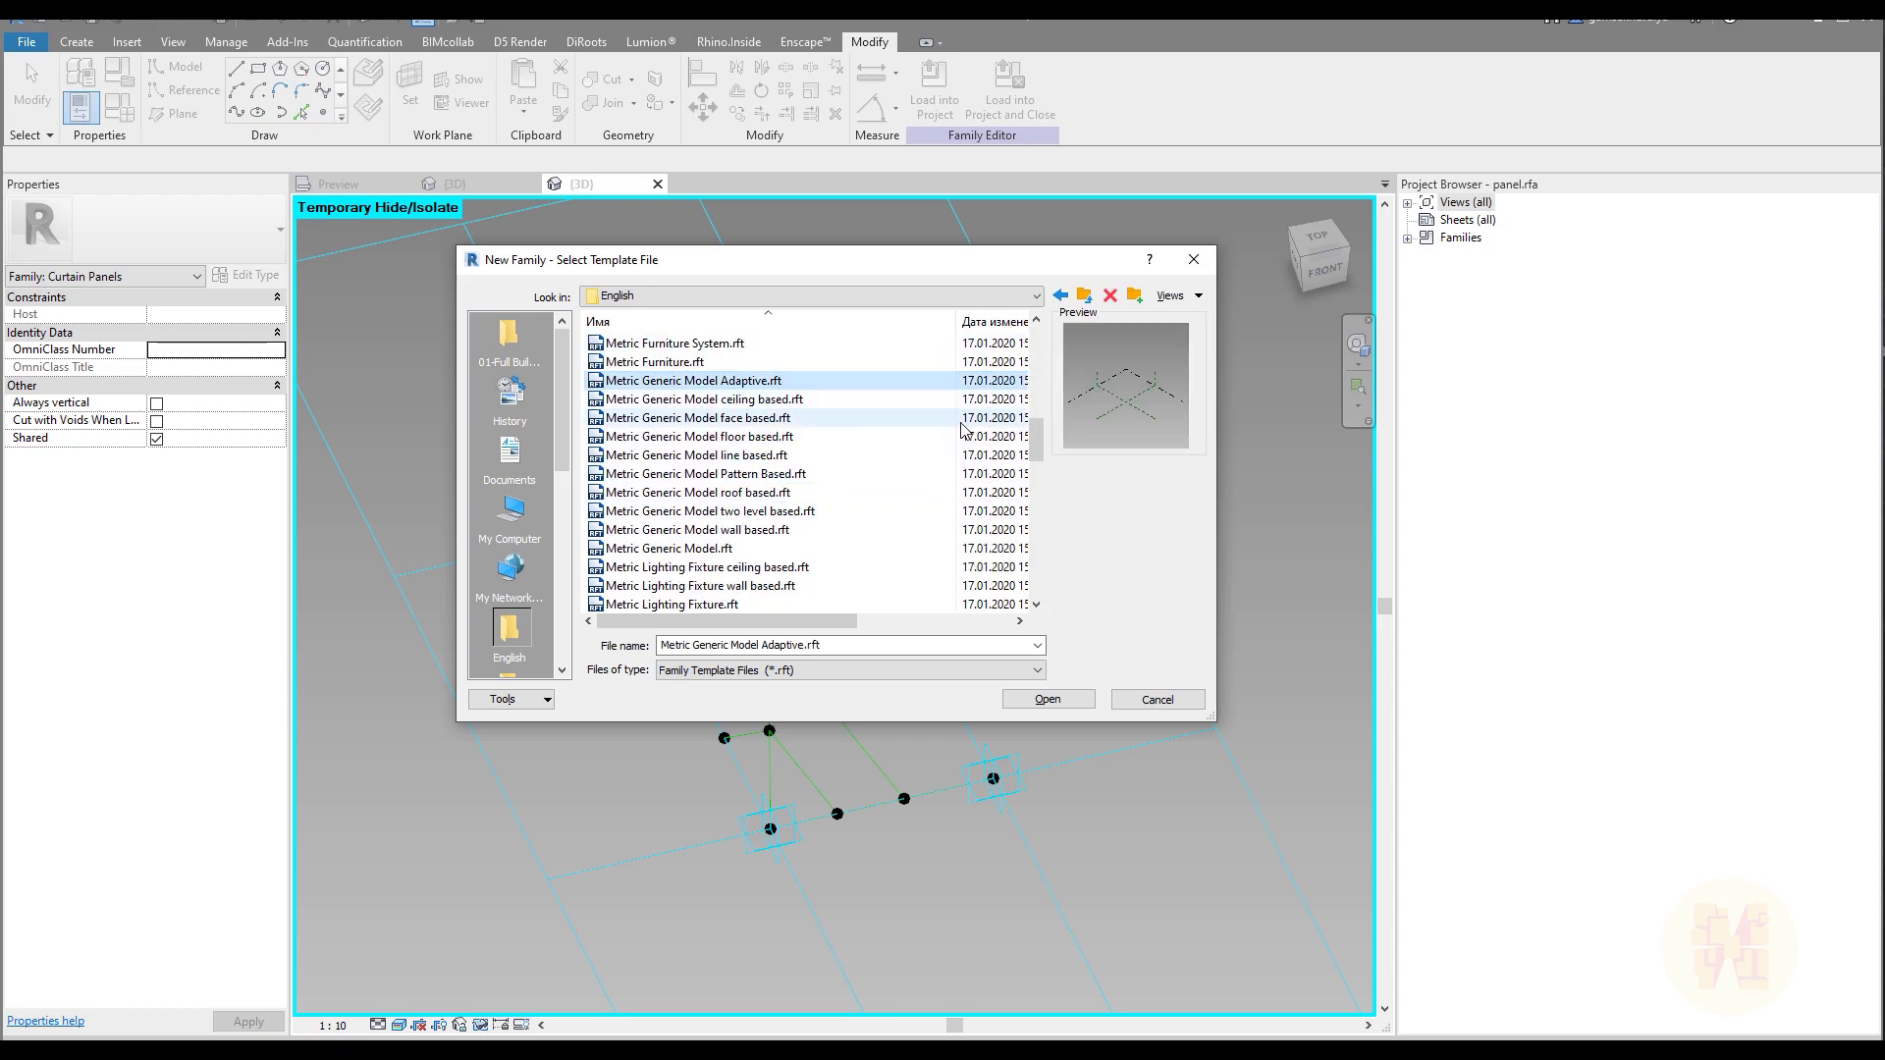
left_click(1046, 699)
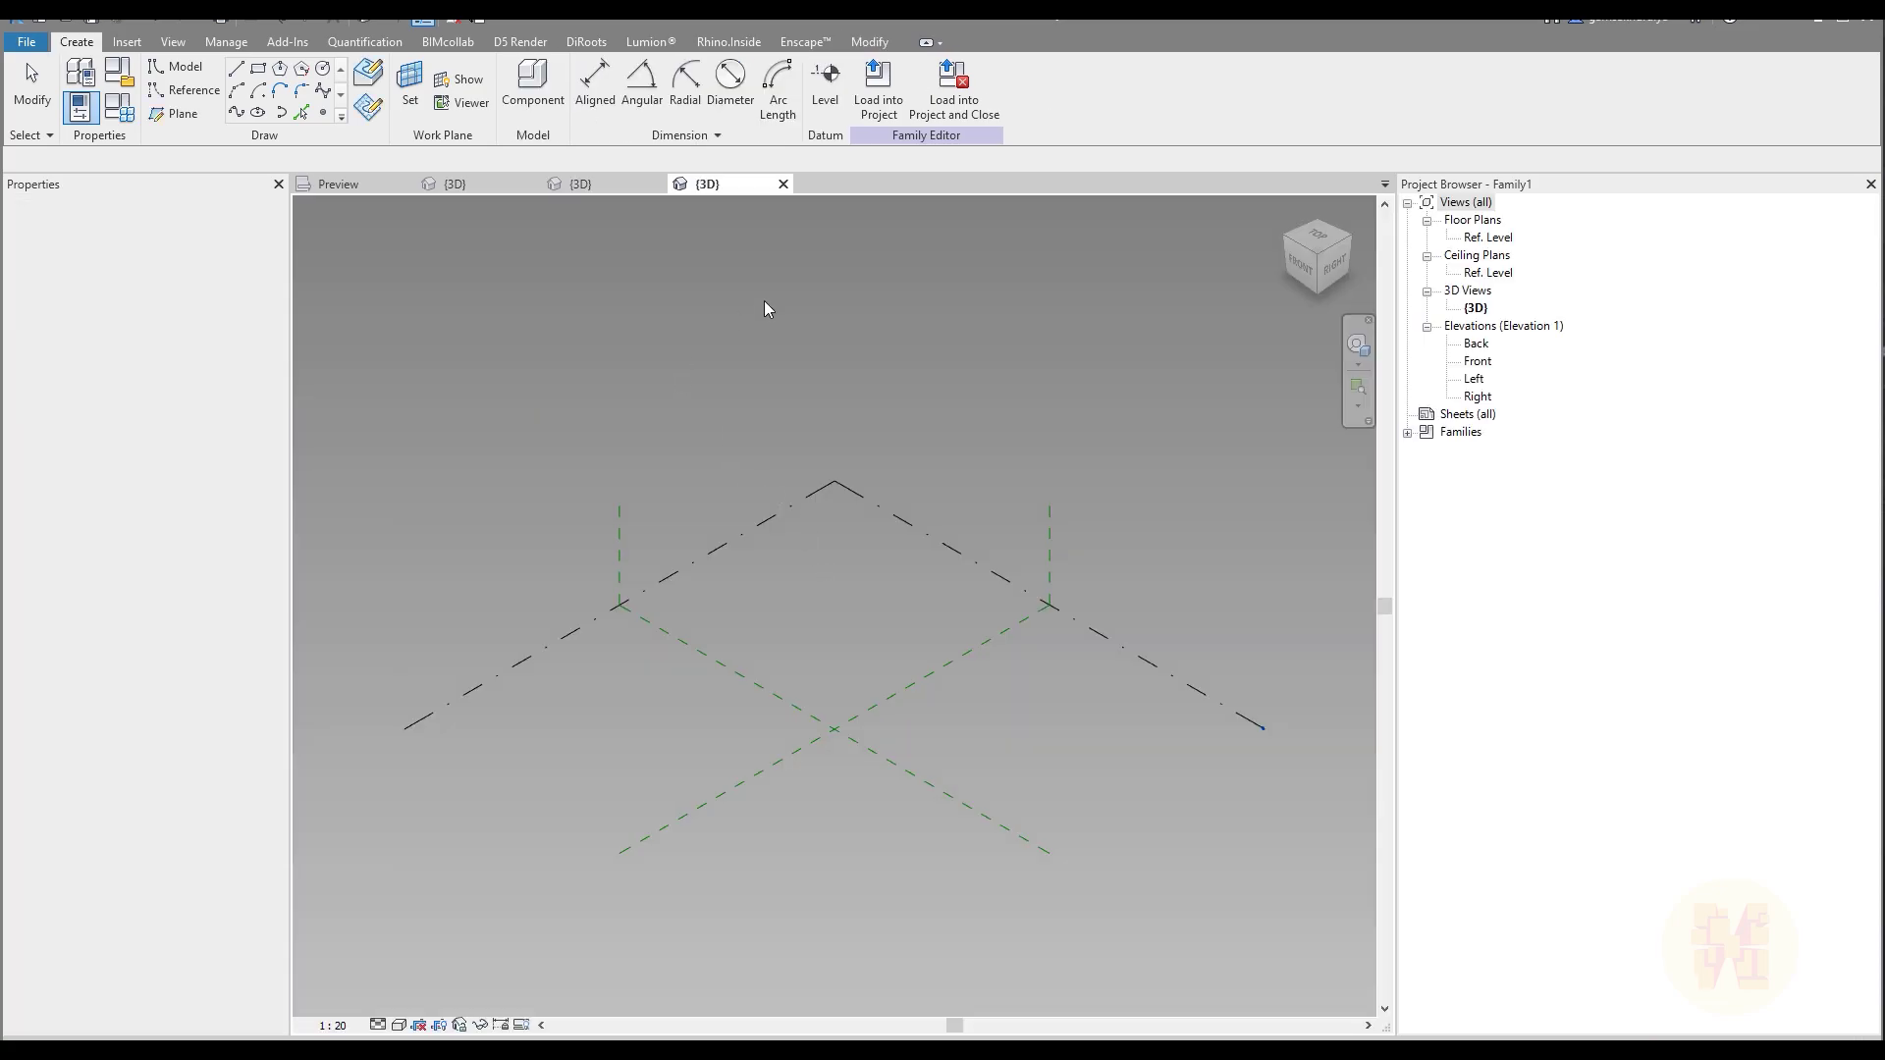
In the top view, place four reference points on the Ref. Level, one in each quadrant around the crossing reference planes
left_click_drag(1318, 257, 1318, 246)
left_click(1316, 242)
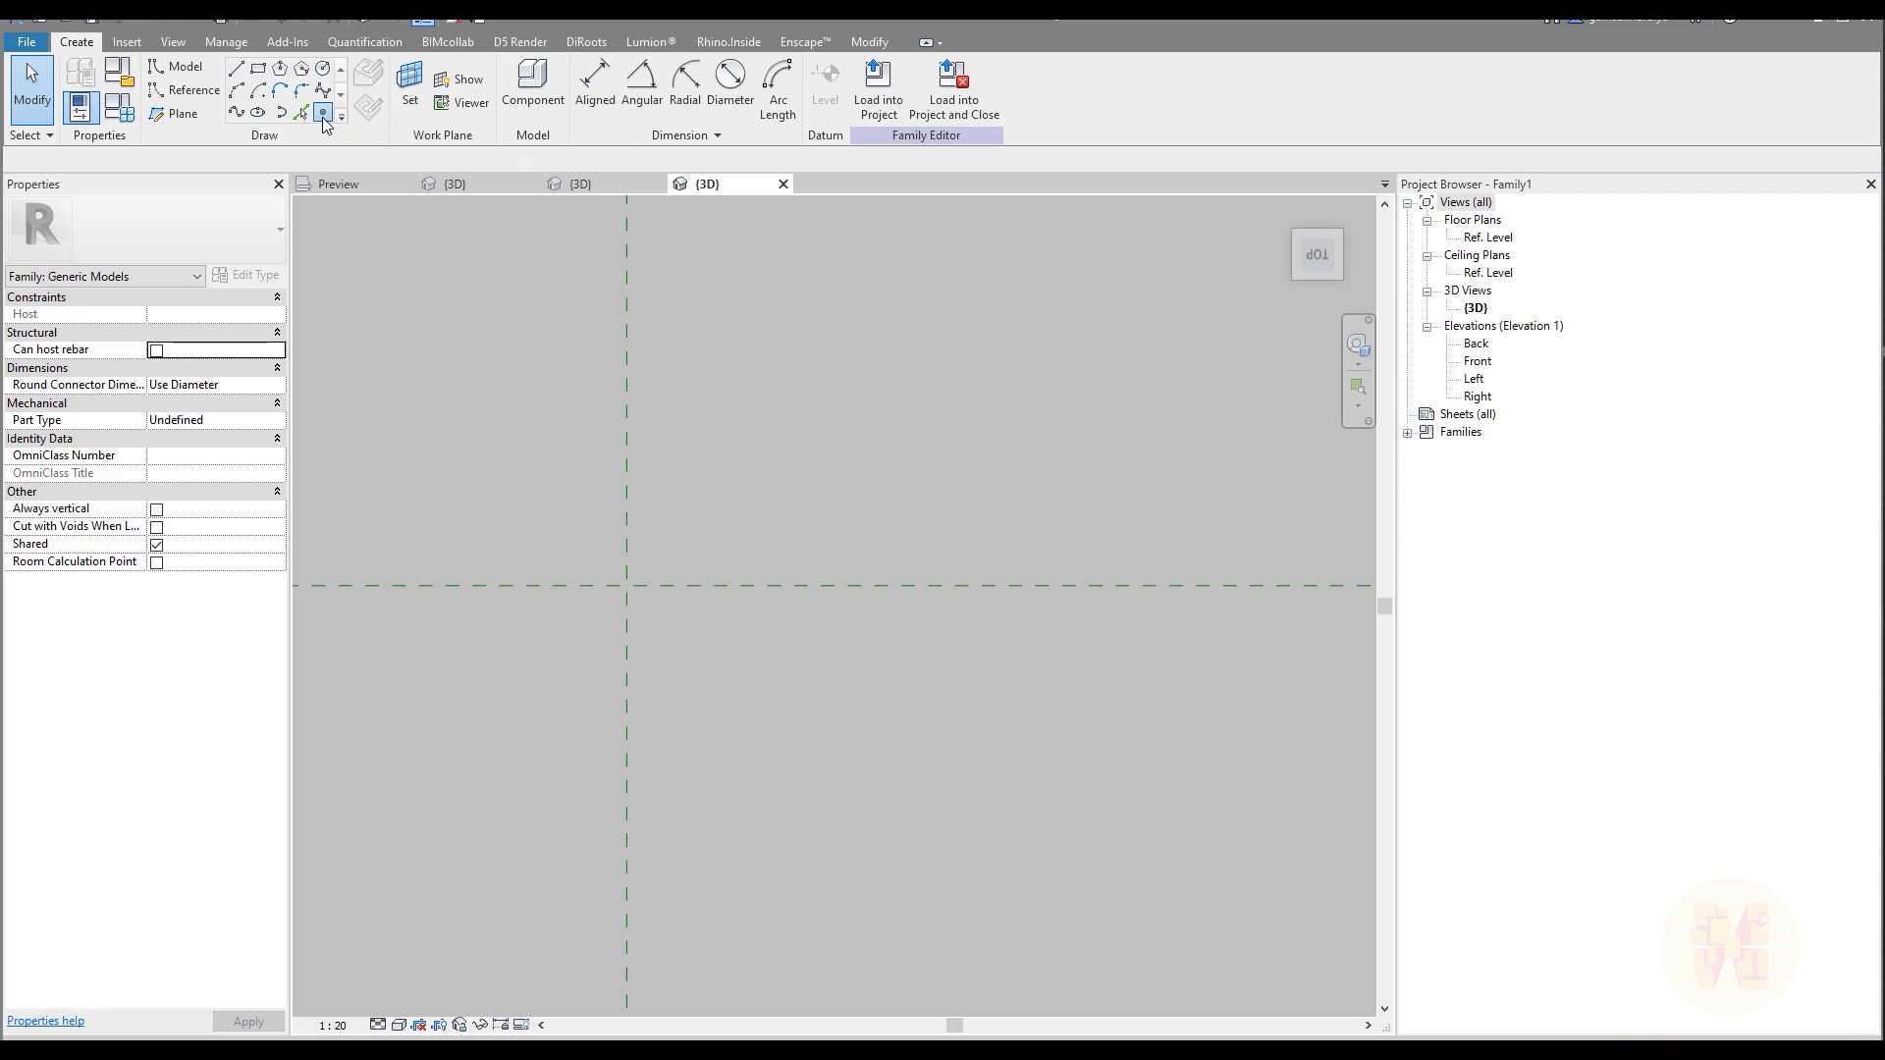
left_click(323, 114)
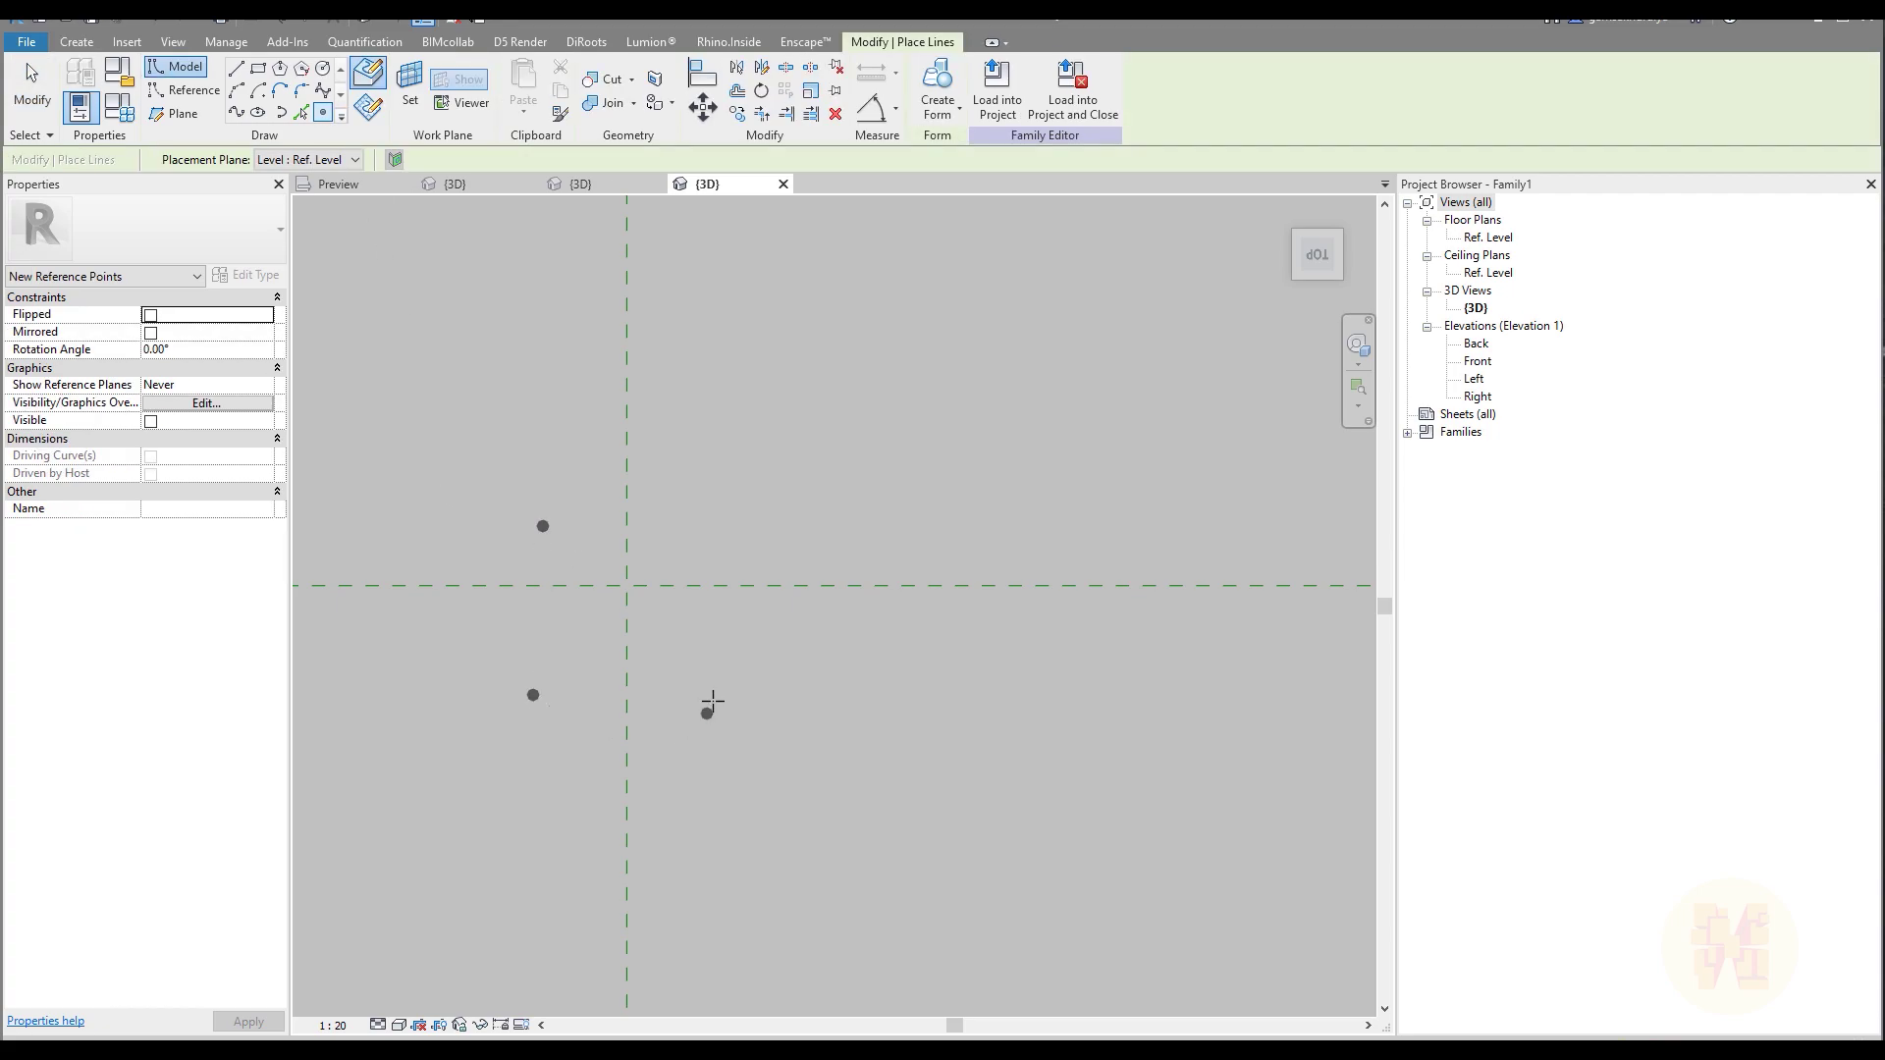
key("Escape")
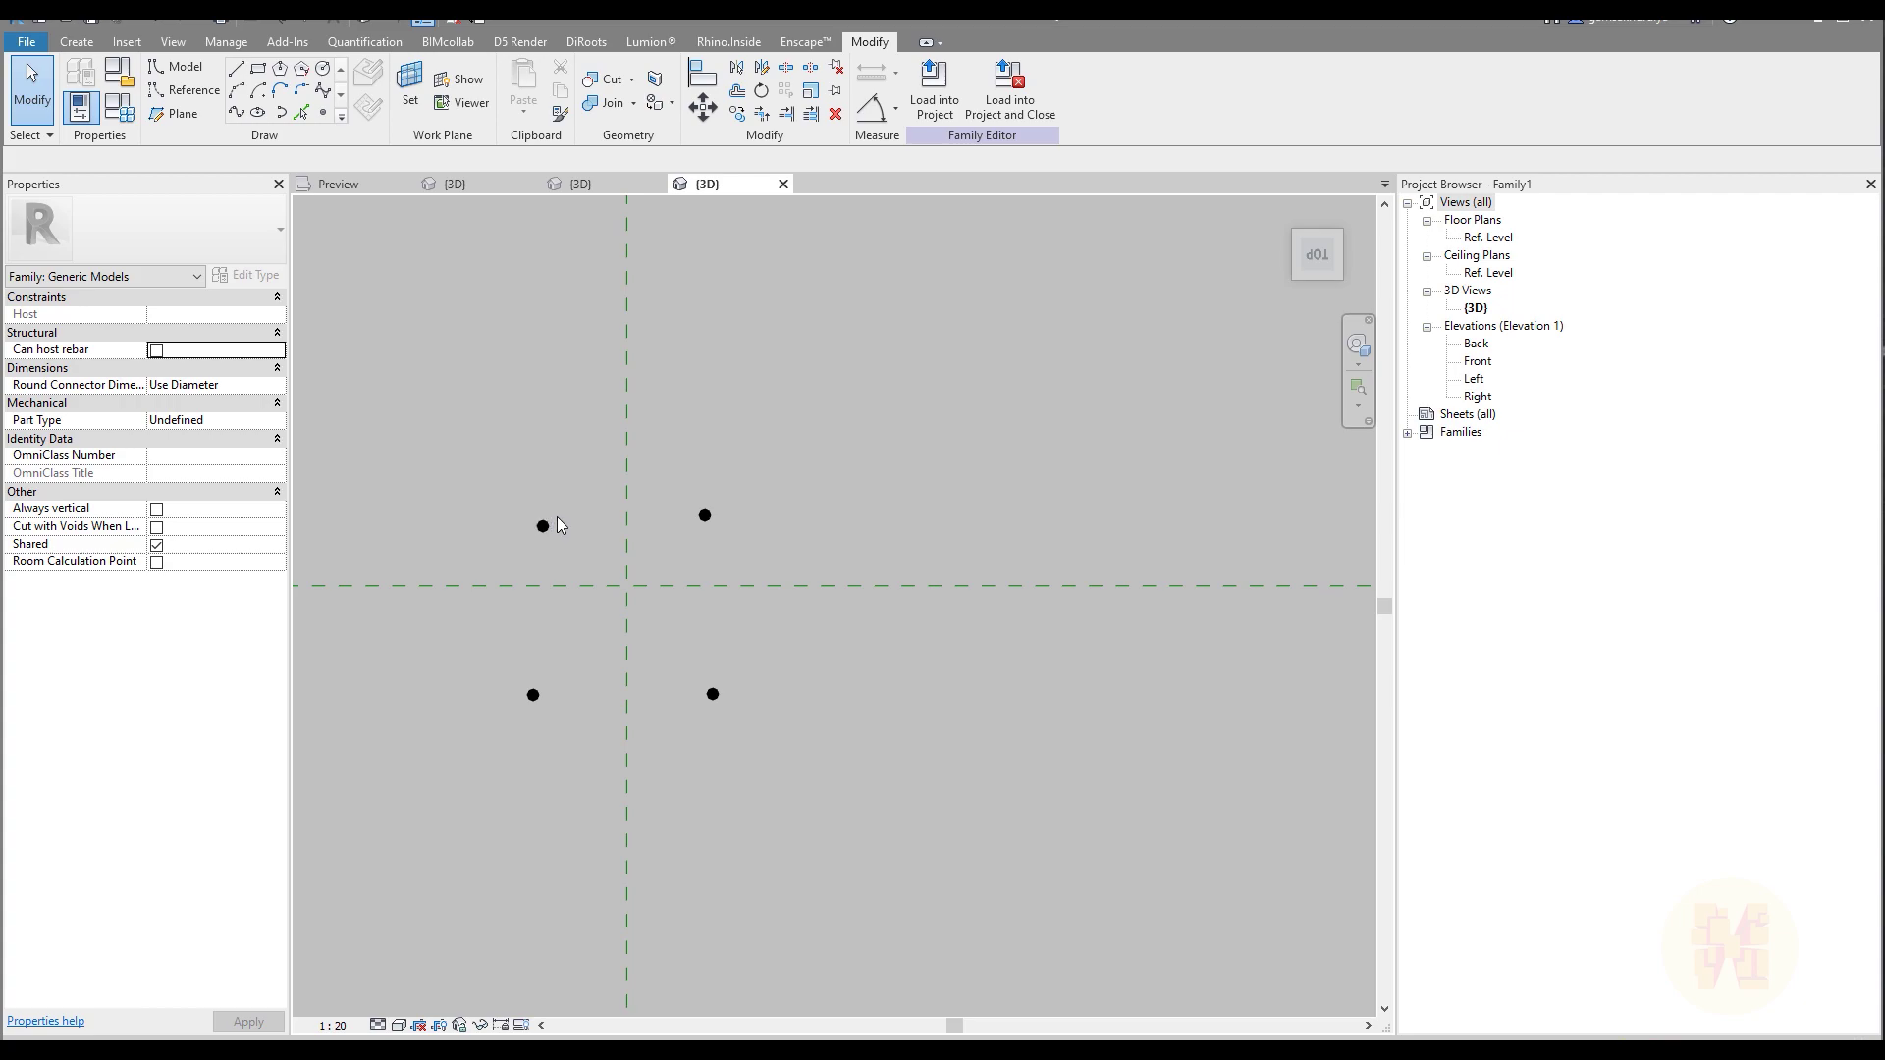
Dimension the upper two points through the vertical reference plane and the two right-hand points through the horizontal reference plane
key("d")
key("i")
left_click(543, 526)
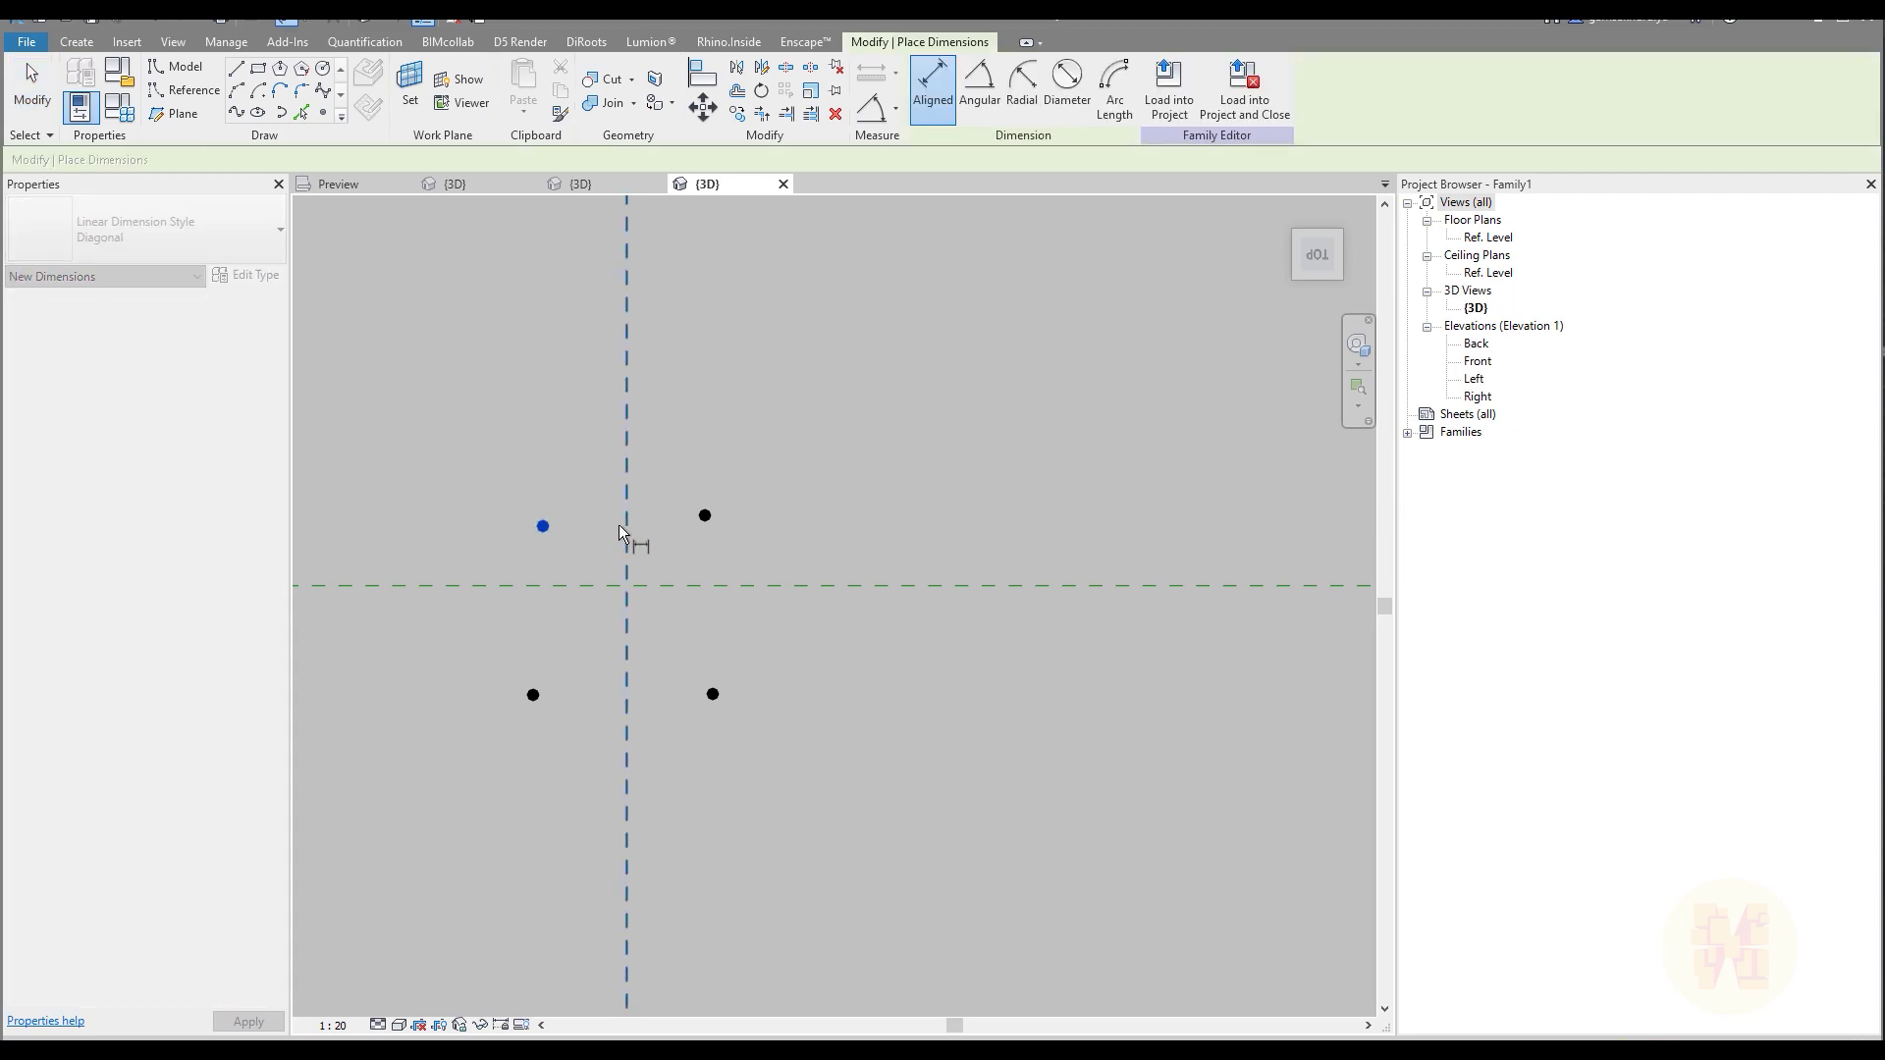
left_click(705, 516)
left_click(654, 469)
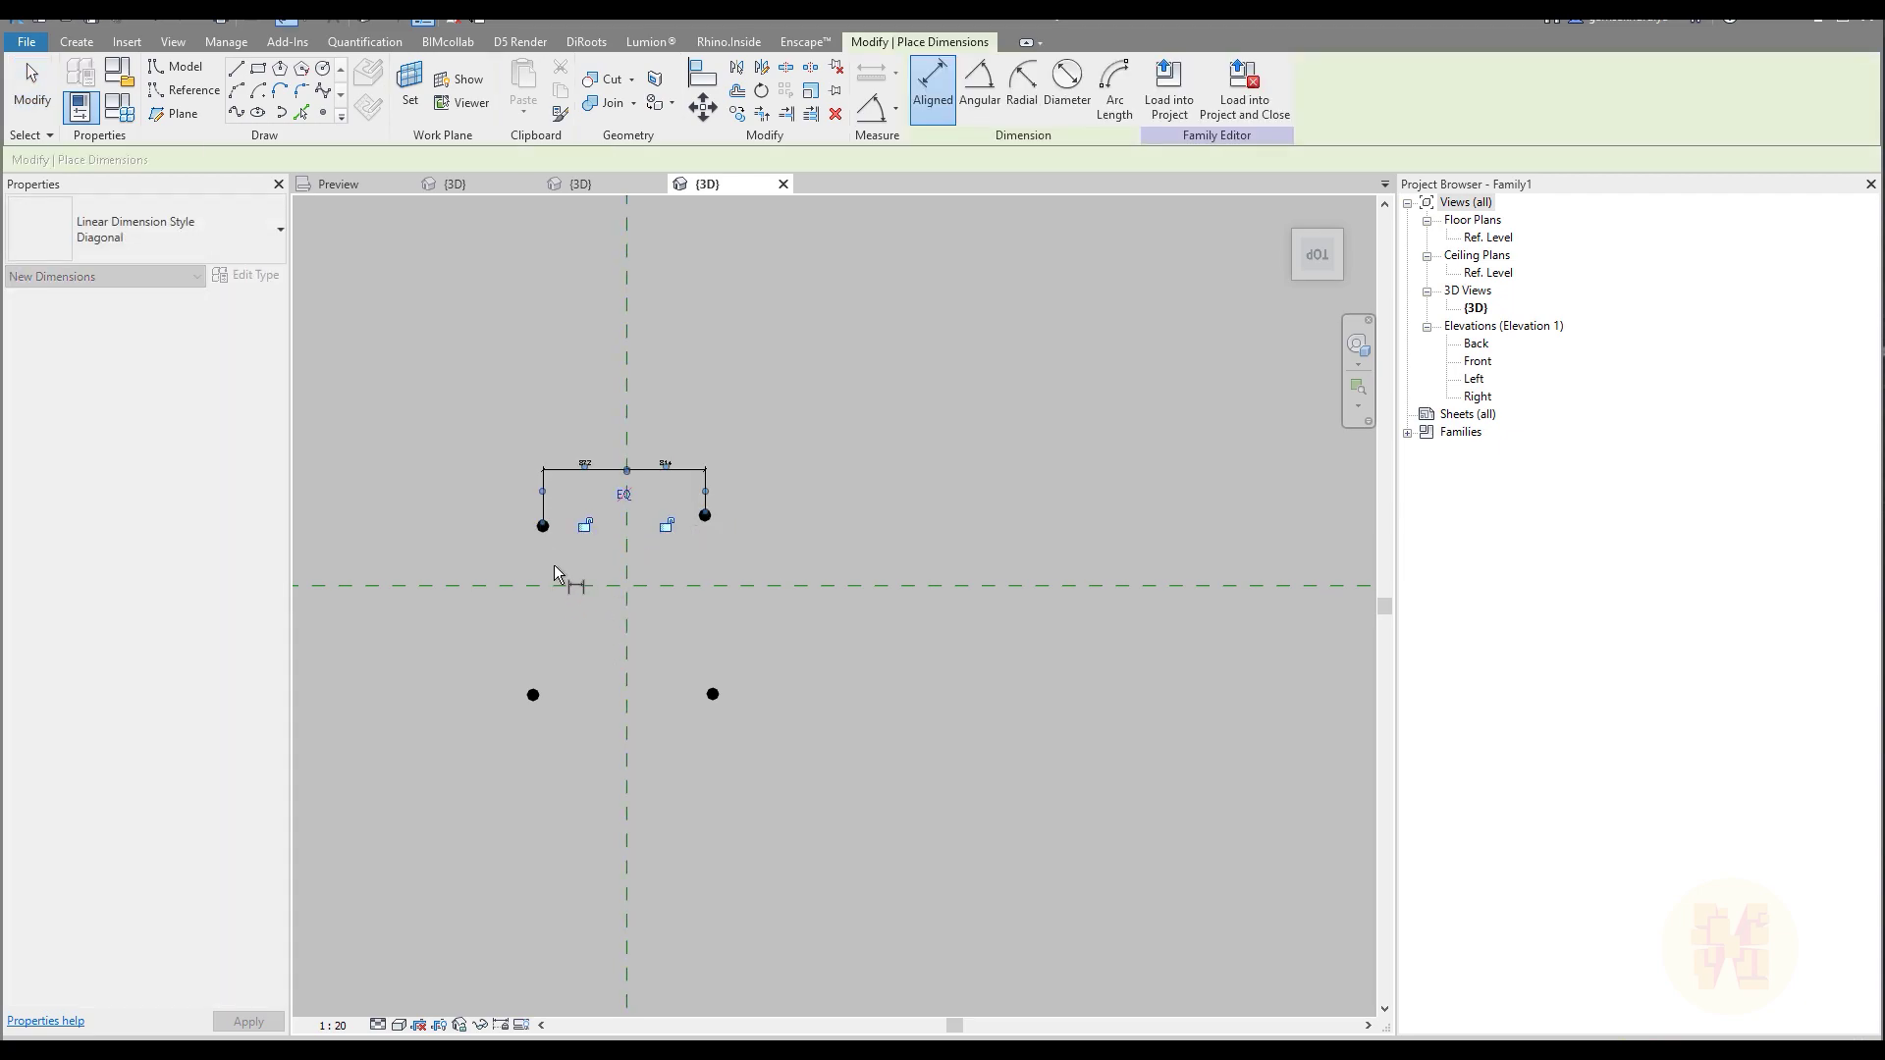
left_click(709, 585)
left_click(707, 518)
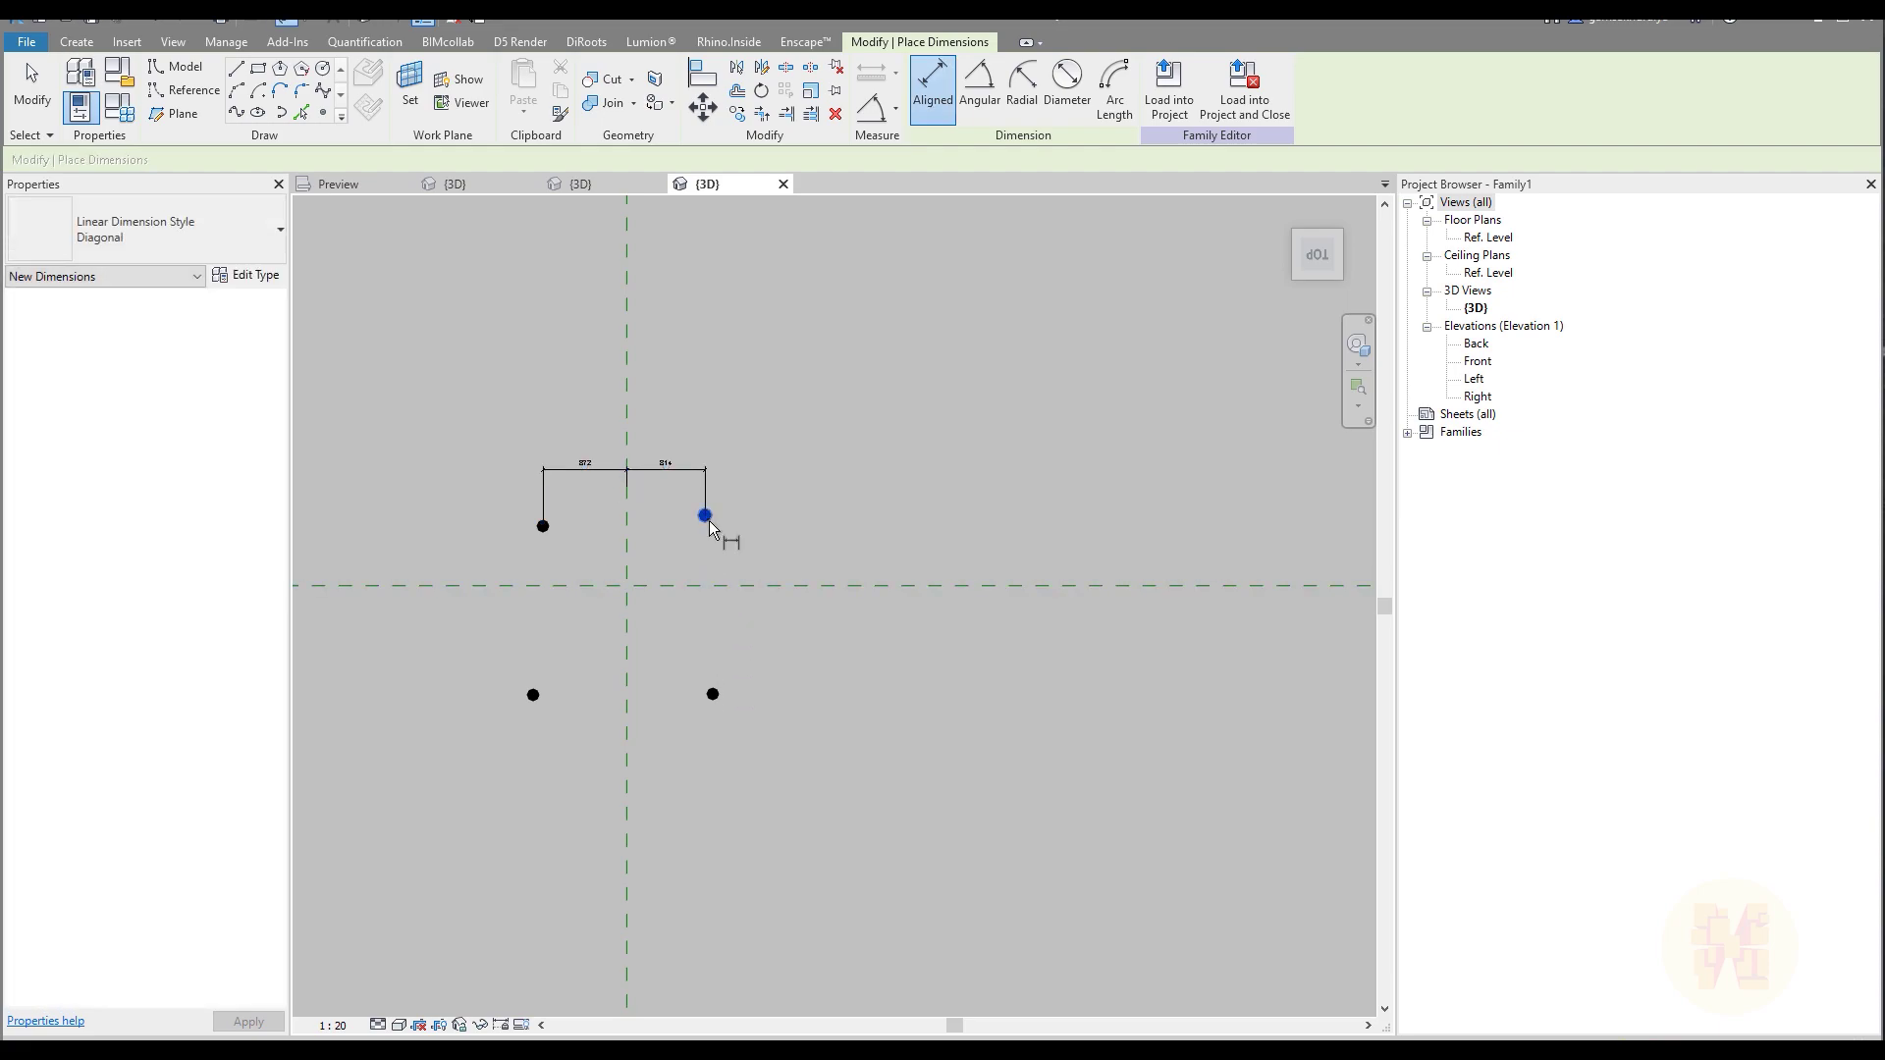
left_click(712, 694)
left_click(789, 693)
scroll(717, 566, "up", 3)
key("Escape")
Apply the EQ constraint to both dimensions so the points are spaced equally about the reference planes
left_click(599, 401)
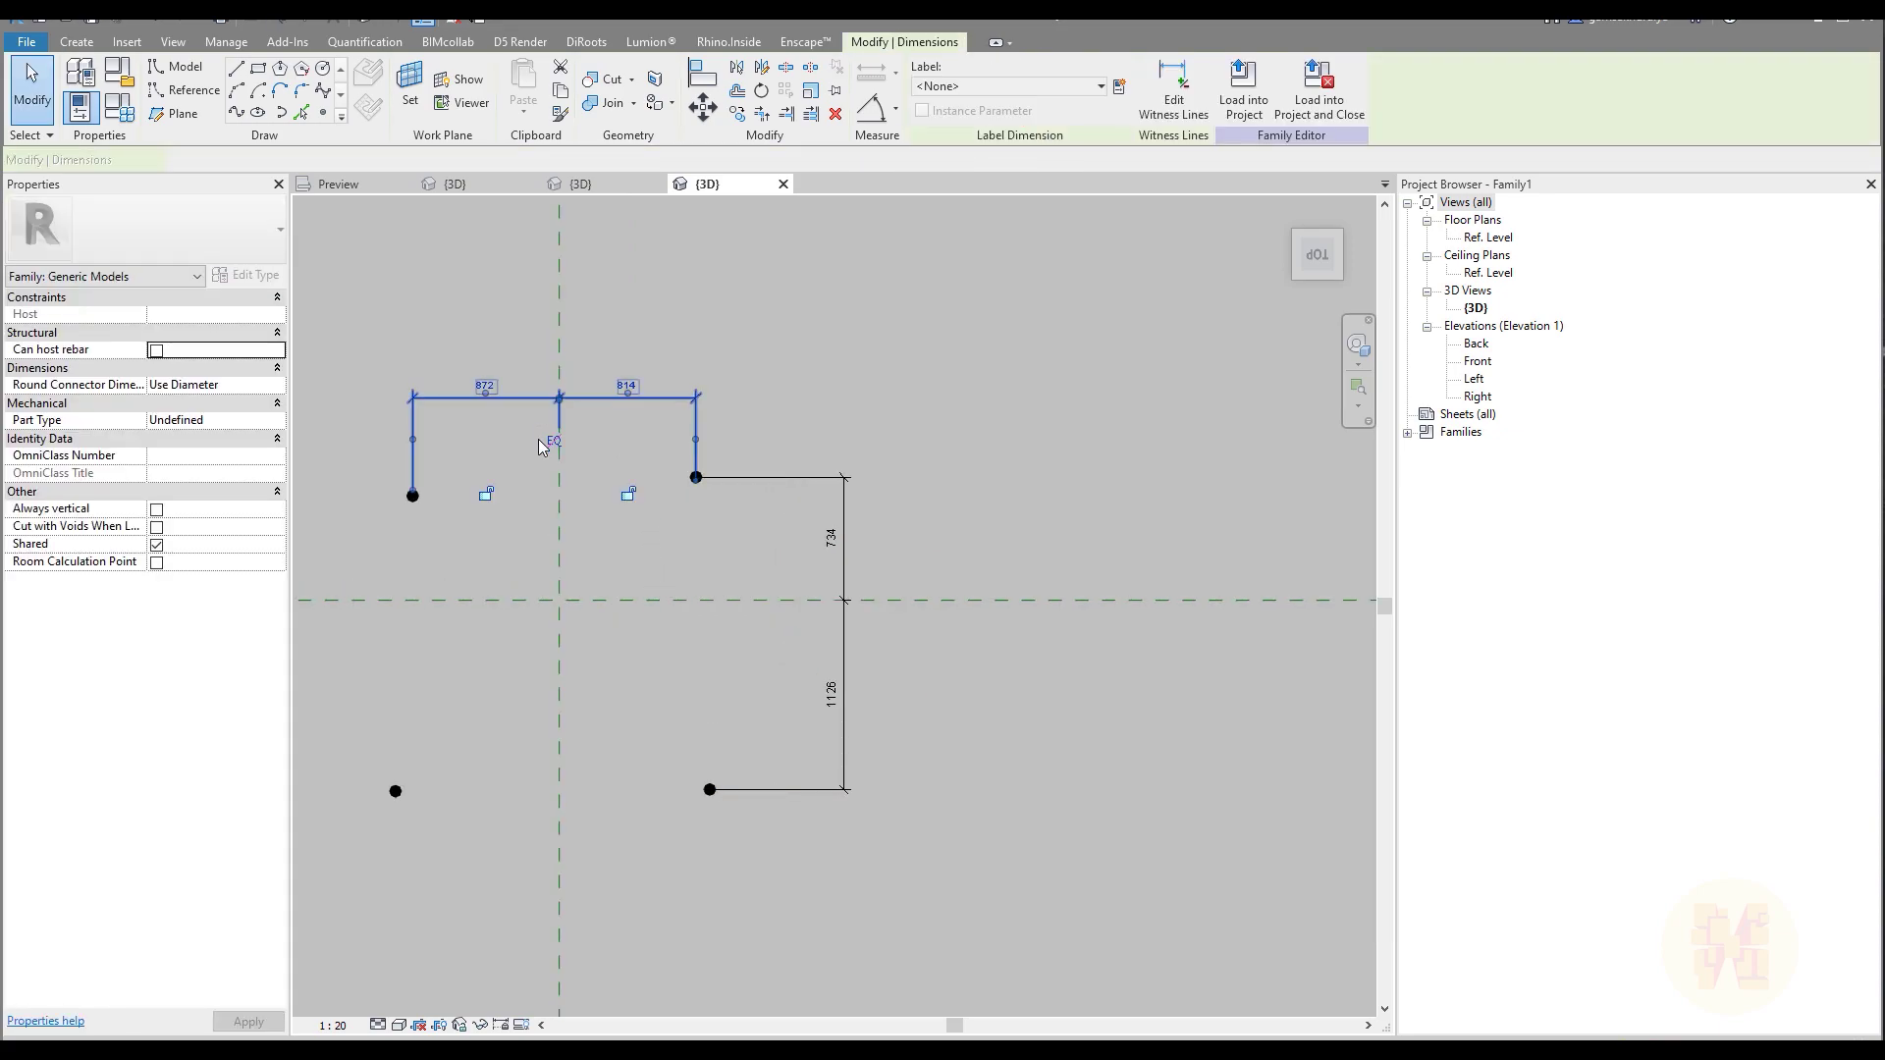
left_click(559, 440)
left_click(850, 546)
left_click(803, 635)
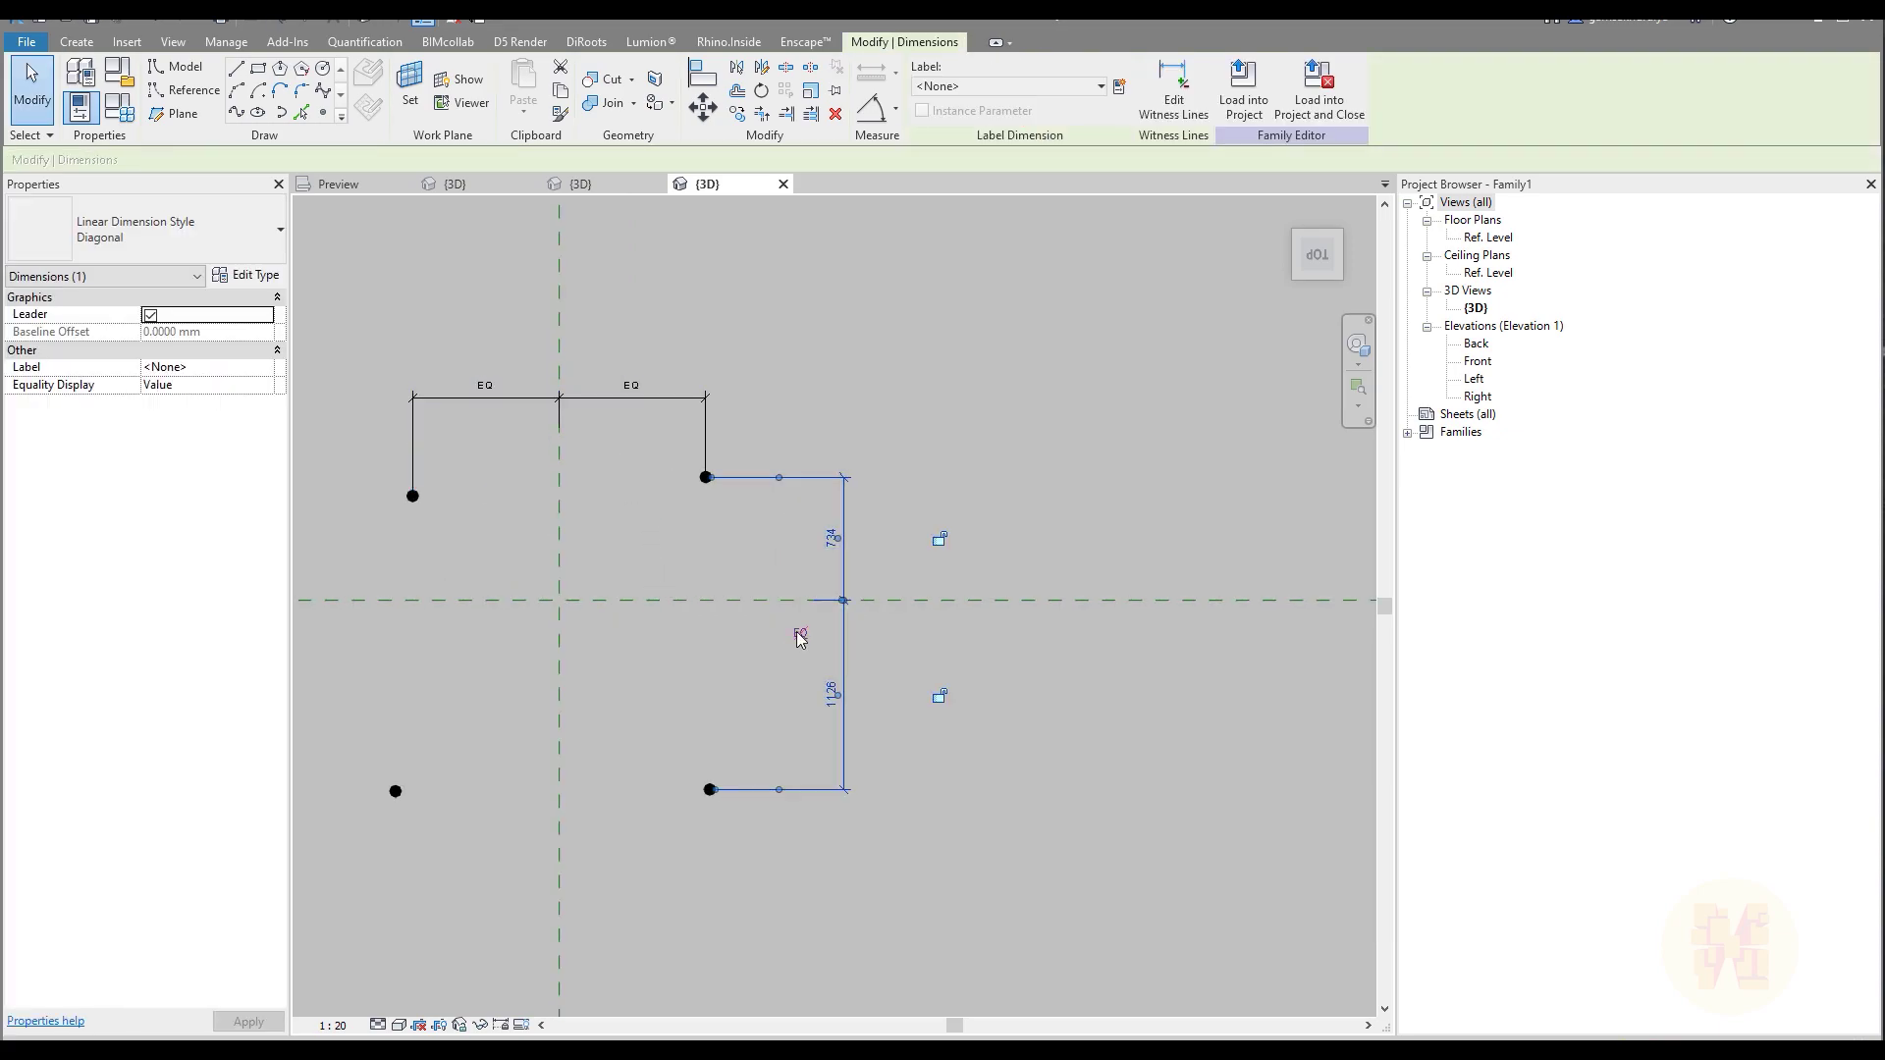
left_click(646, 651)
Delete the vertical and the horizontal equality dimensions from the point layout
left_click(836, 643)
key("Delete")
left_click(702, 400)
key("Delete")
middle_click_drag(601, 500, 727, 467)
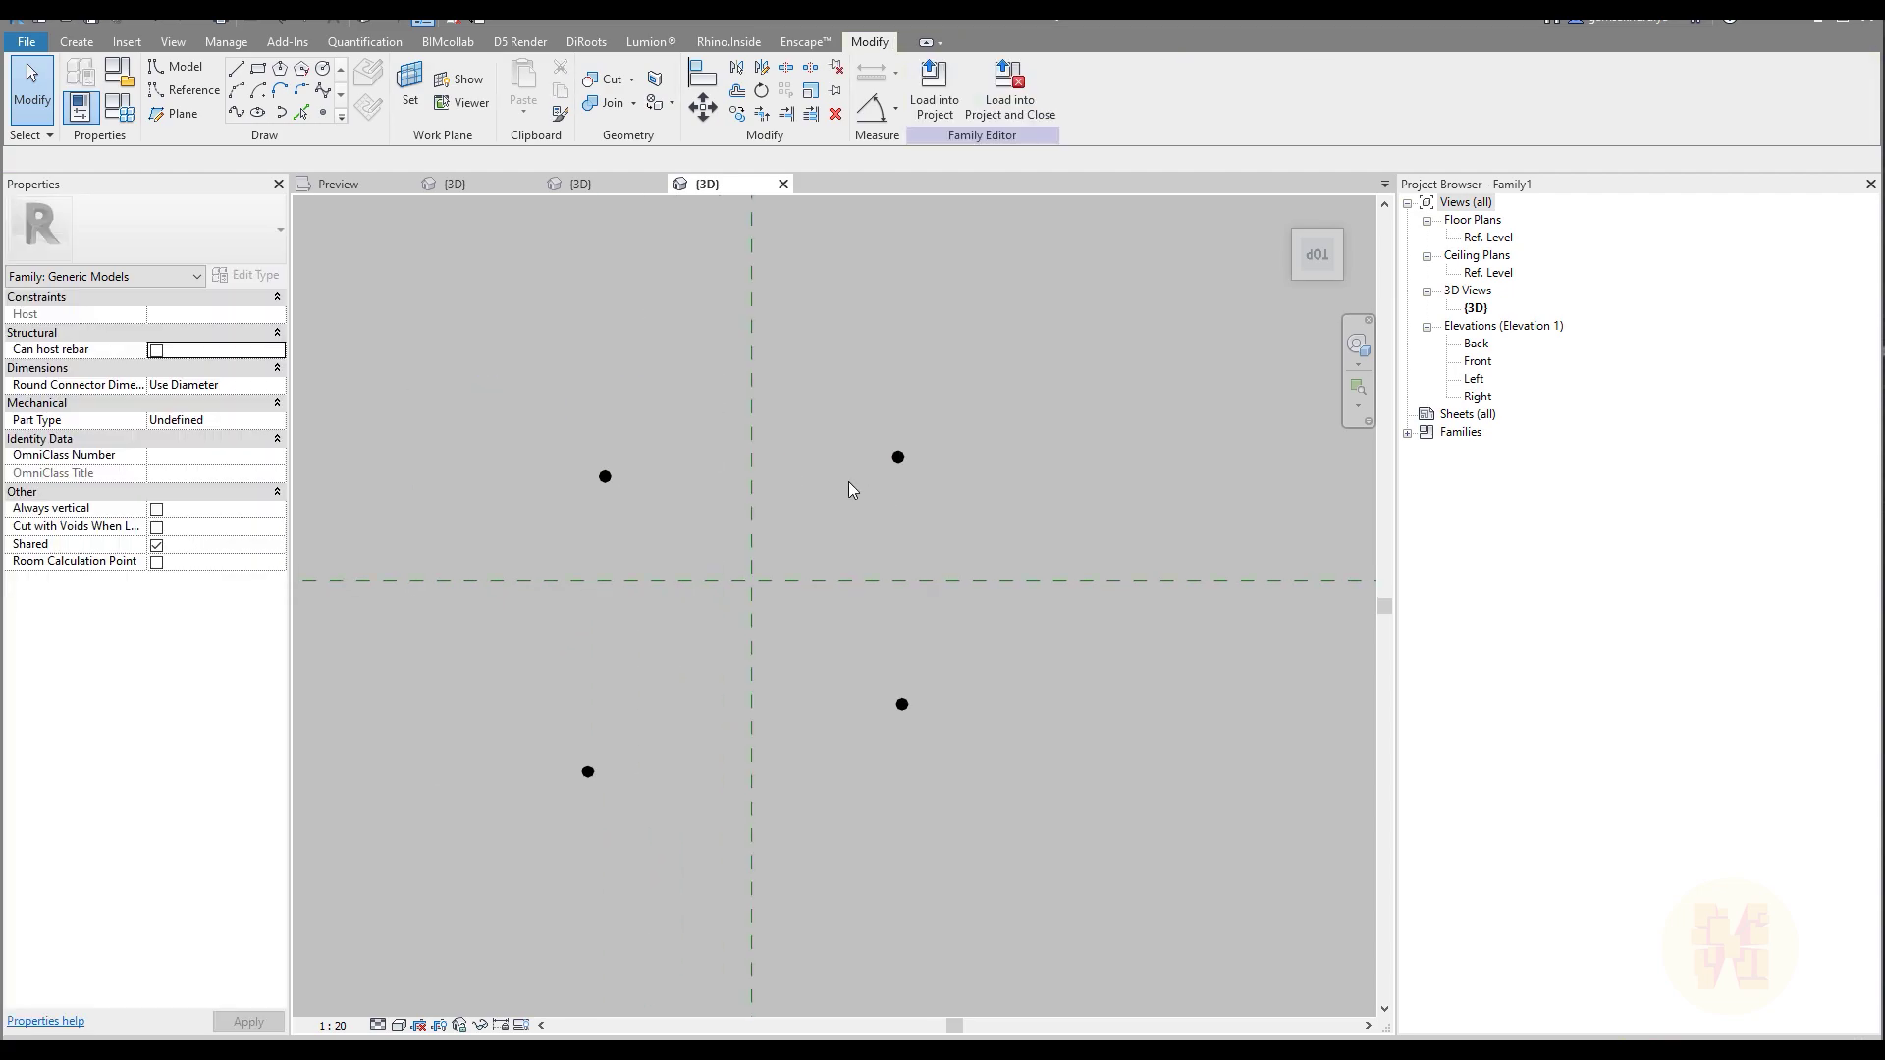
Try to align the upper-left reference point with the upper-right one, and undo the alignment
left_click_drag(631, 520, 648, 524)
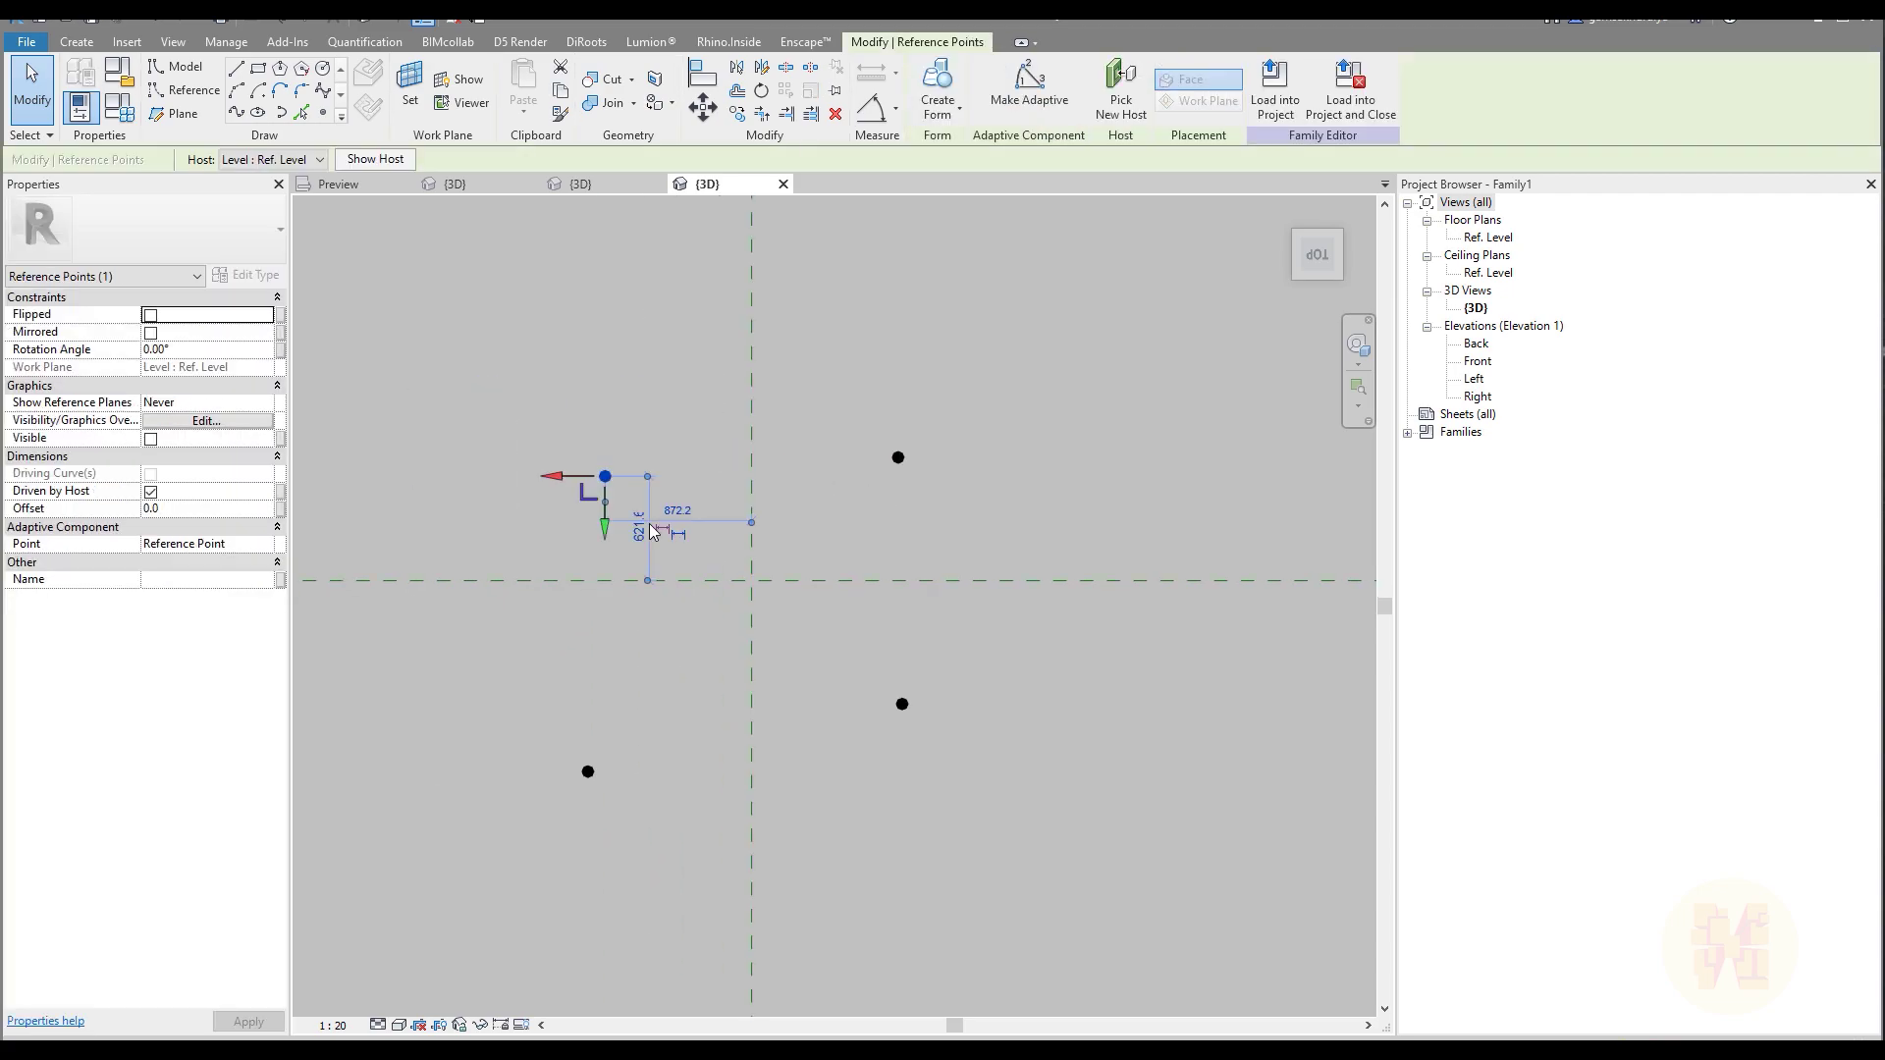
key("Escape")
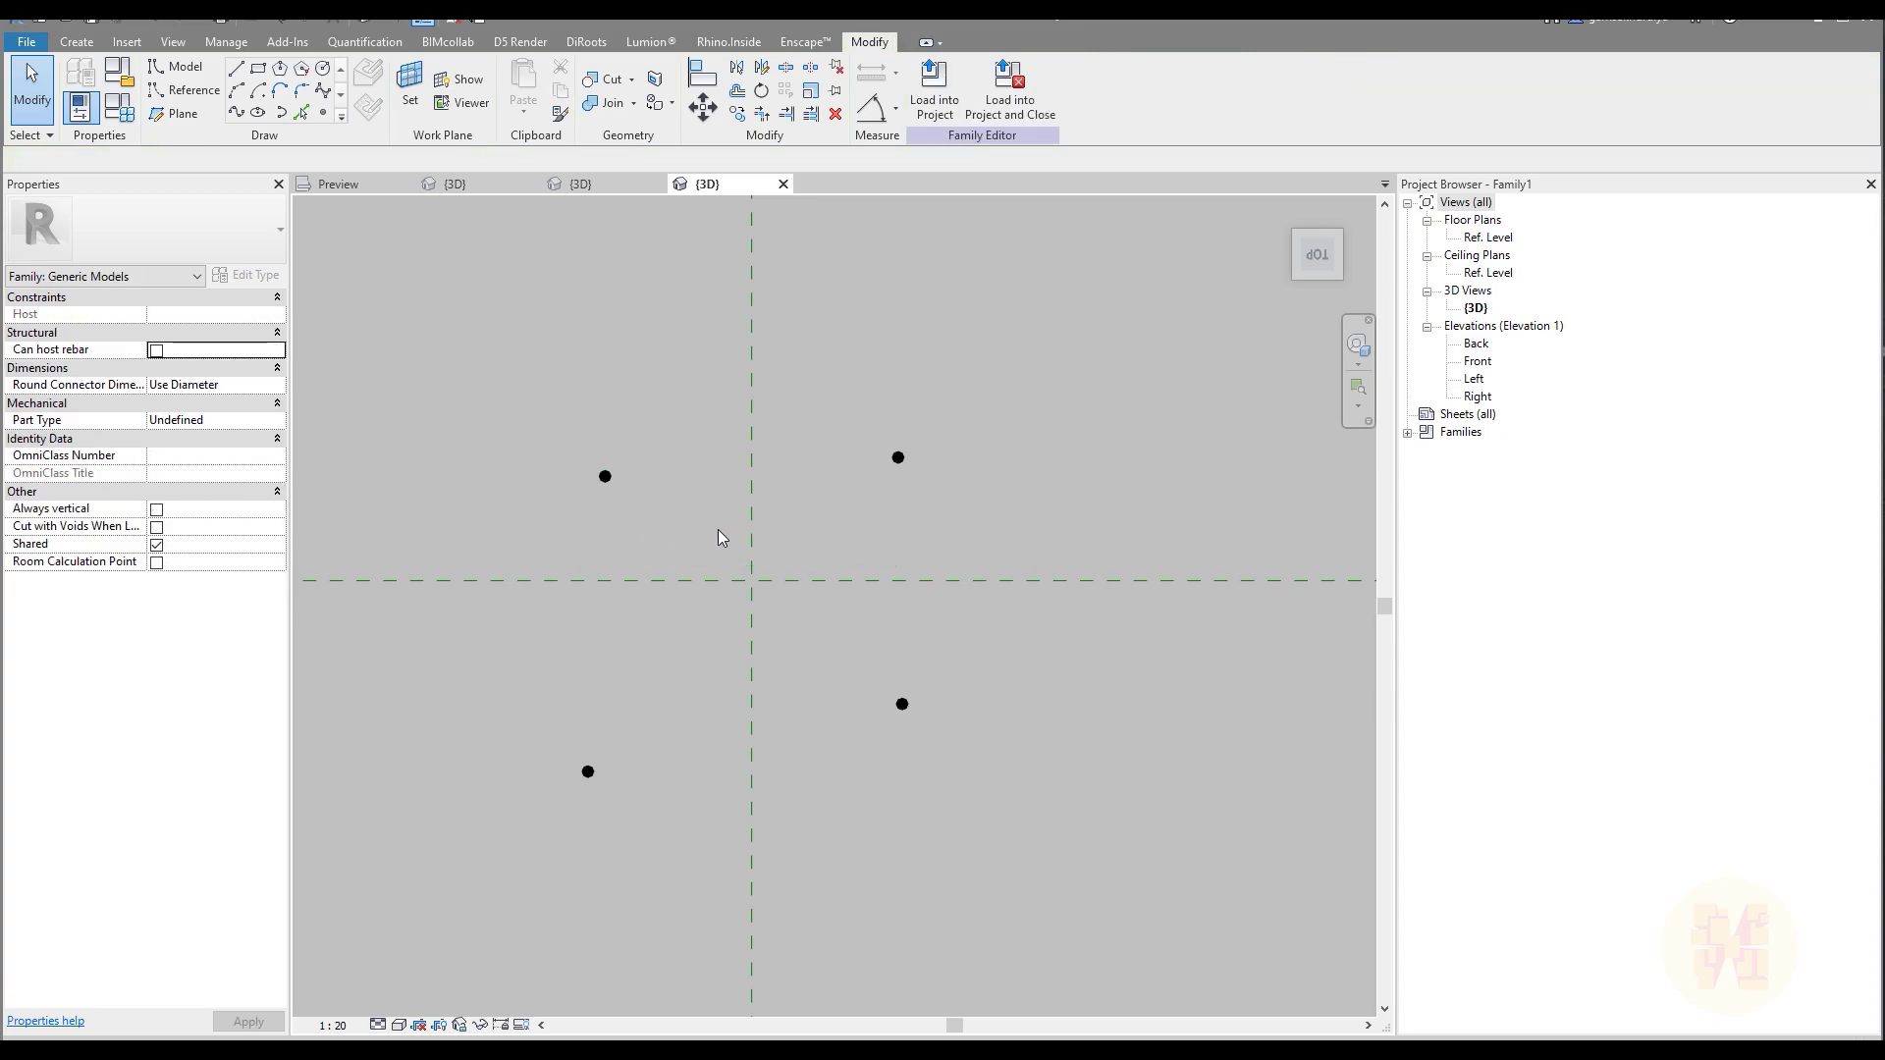
key("a")
key("l")
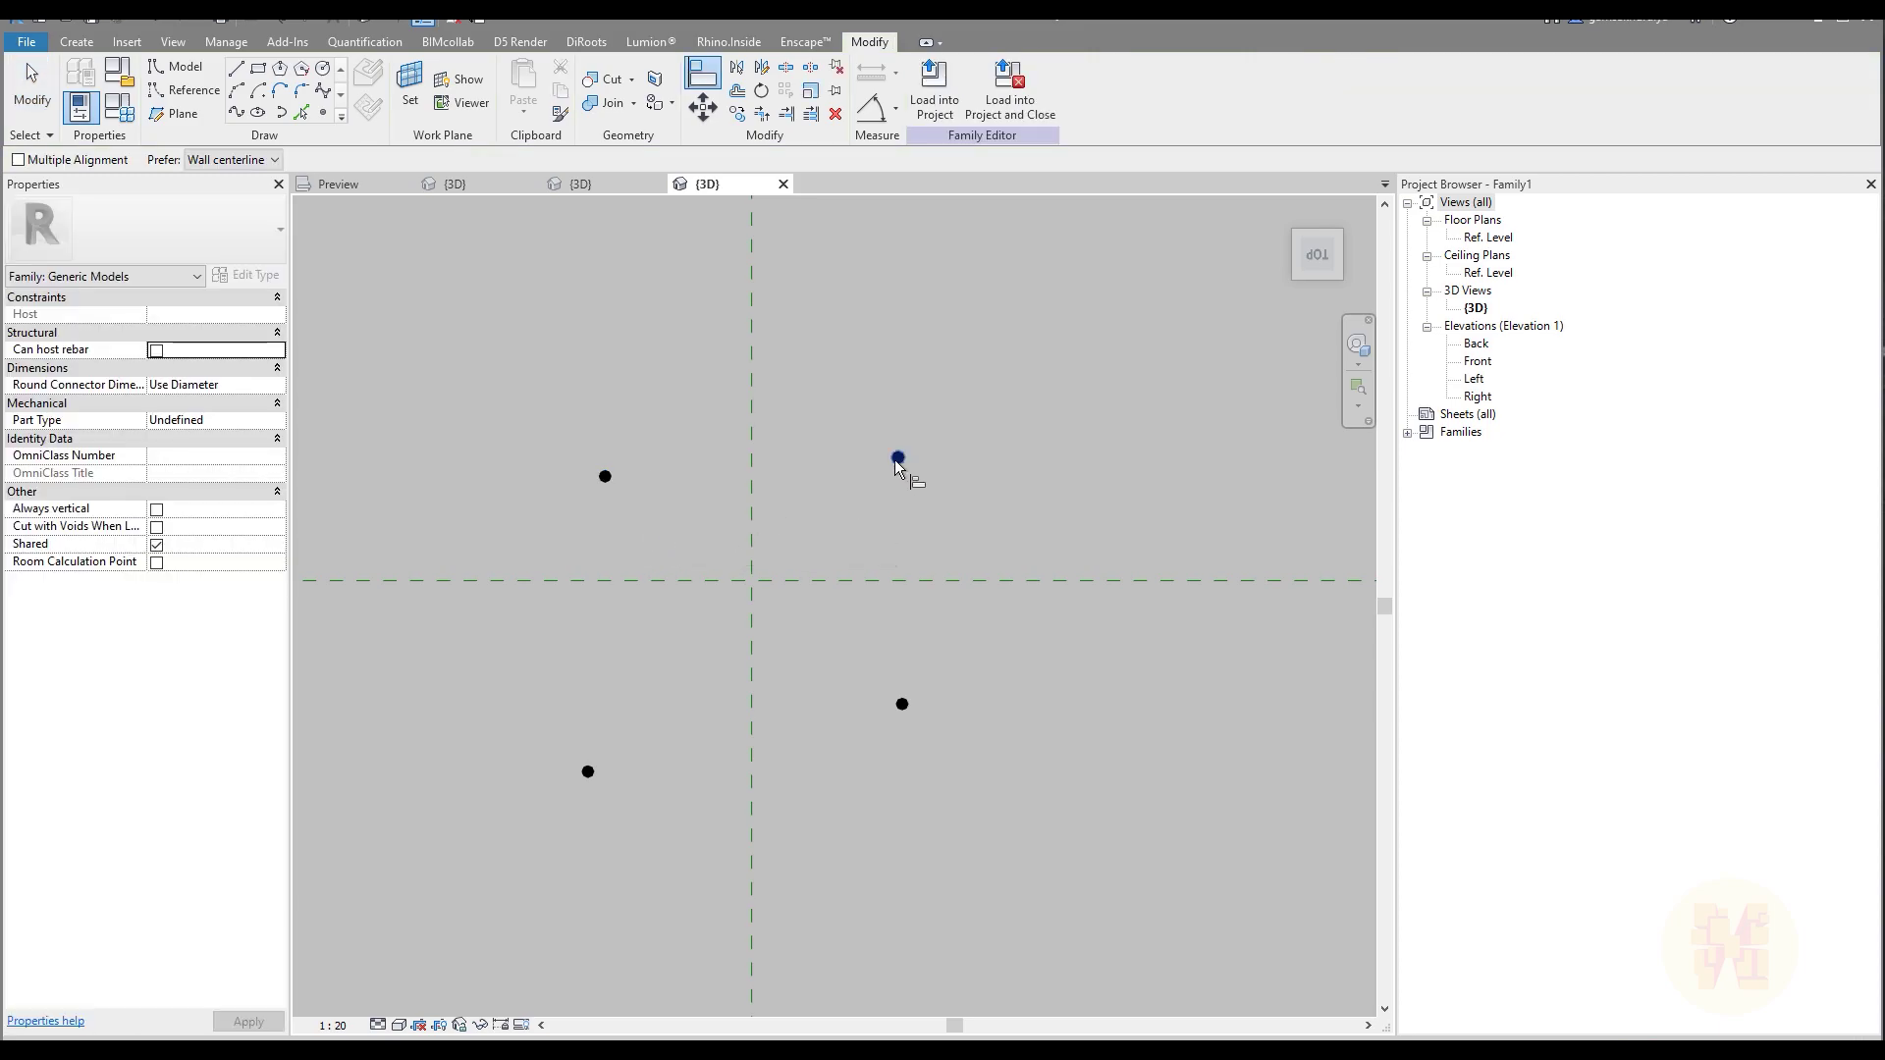
left_click(896, 458)
left_click(605, 477)
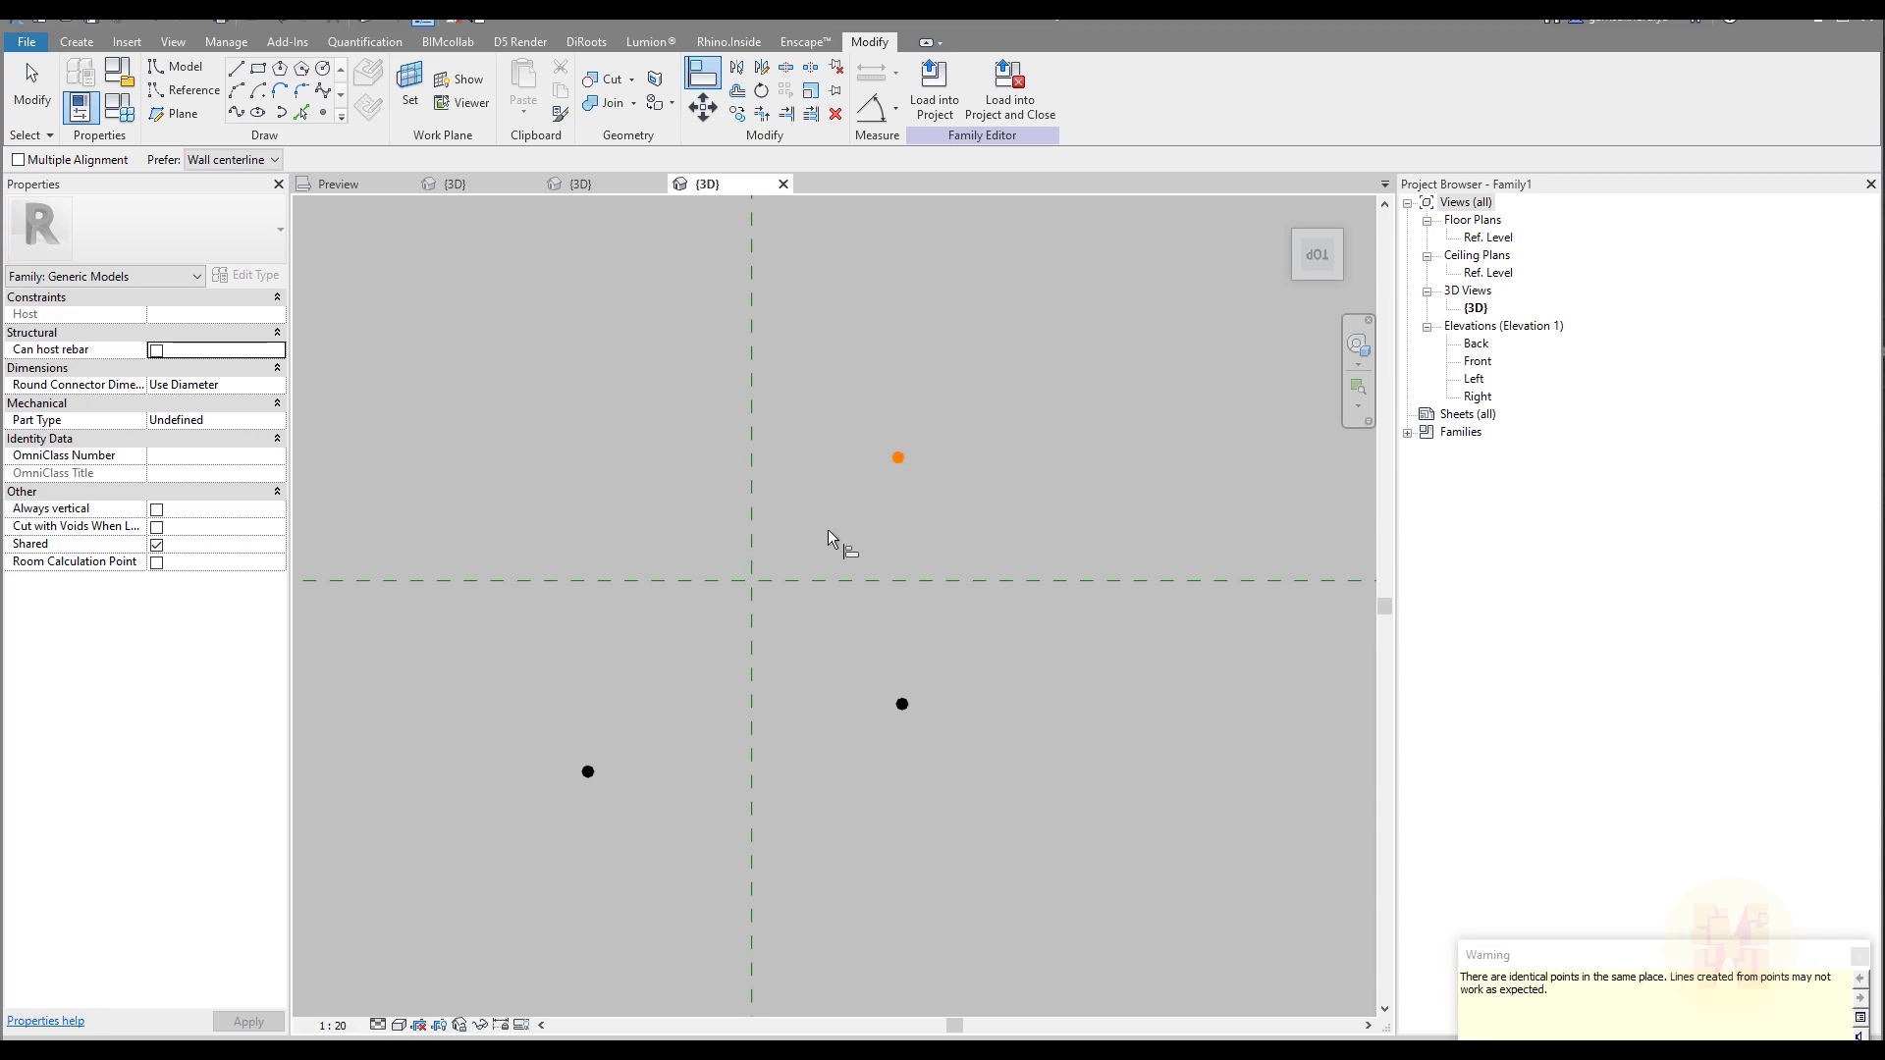
key("ctrl+z")
key("Escape")
key("Escape")
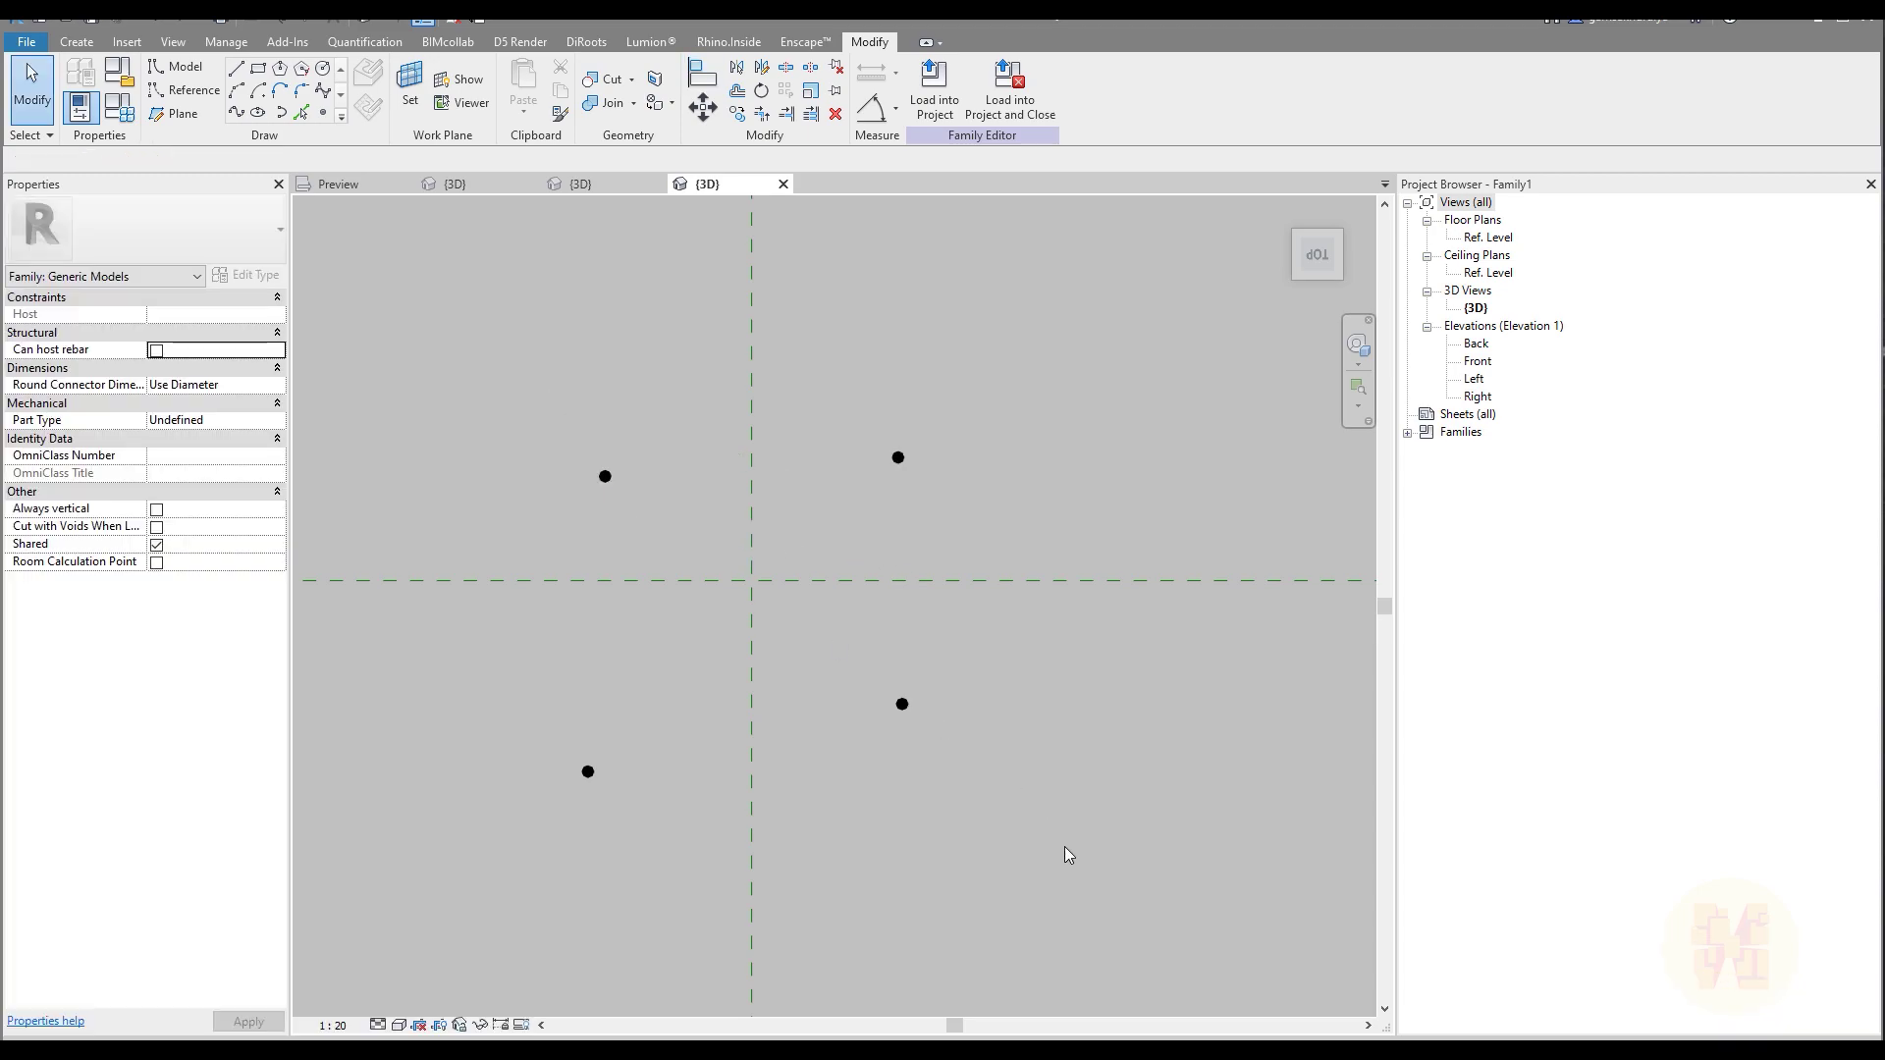
Select all four reference points and make them adaptive
left_click_drag(501, 420, 1160, 913)
left_click(1027, 89)
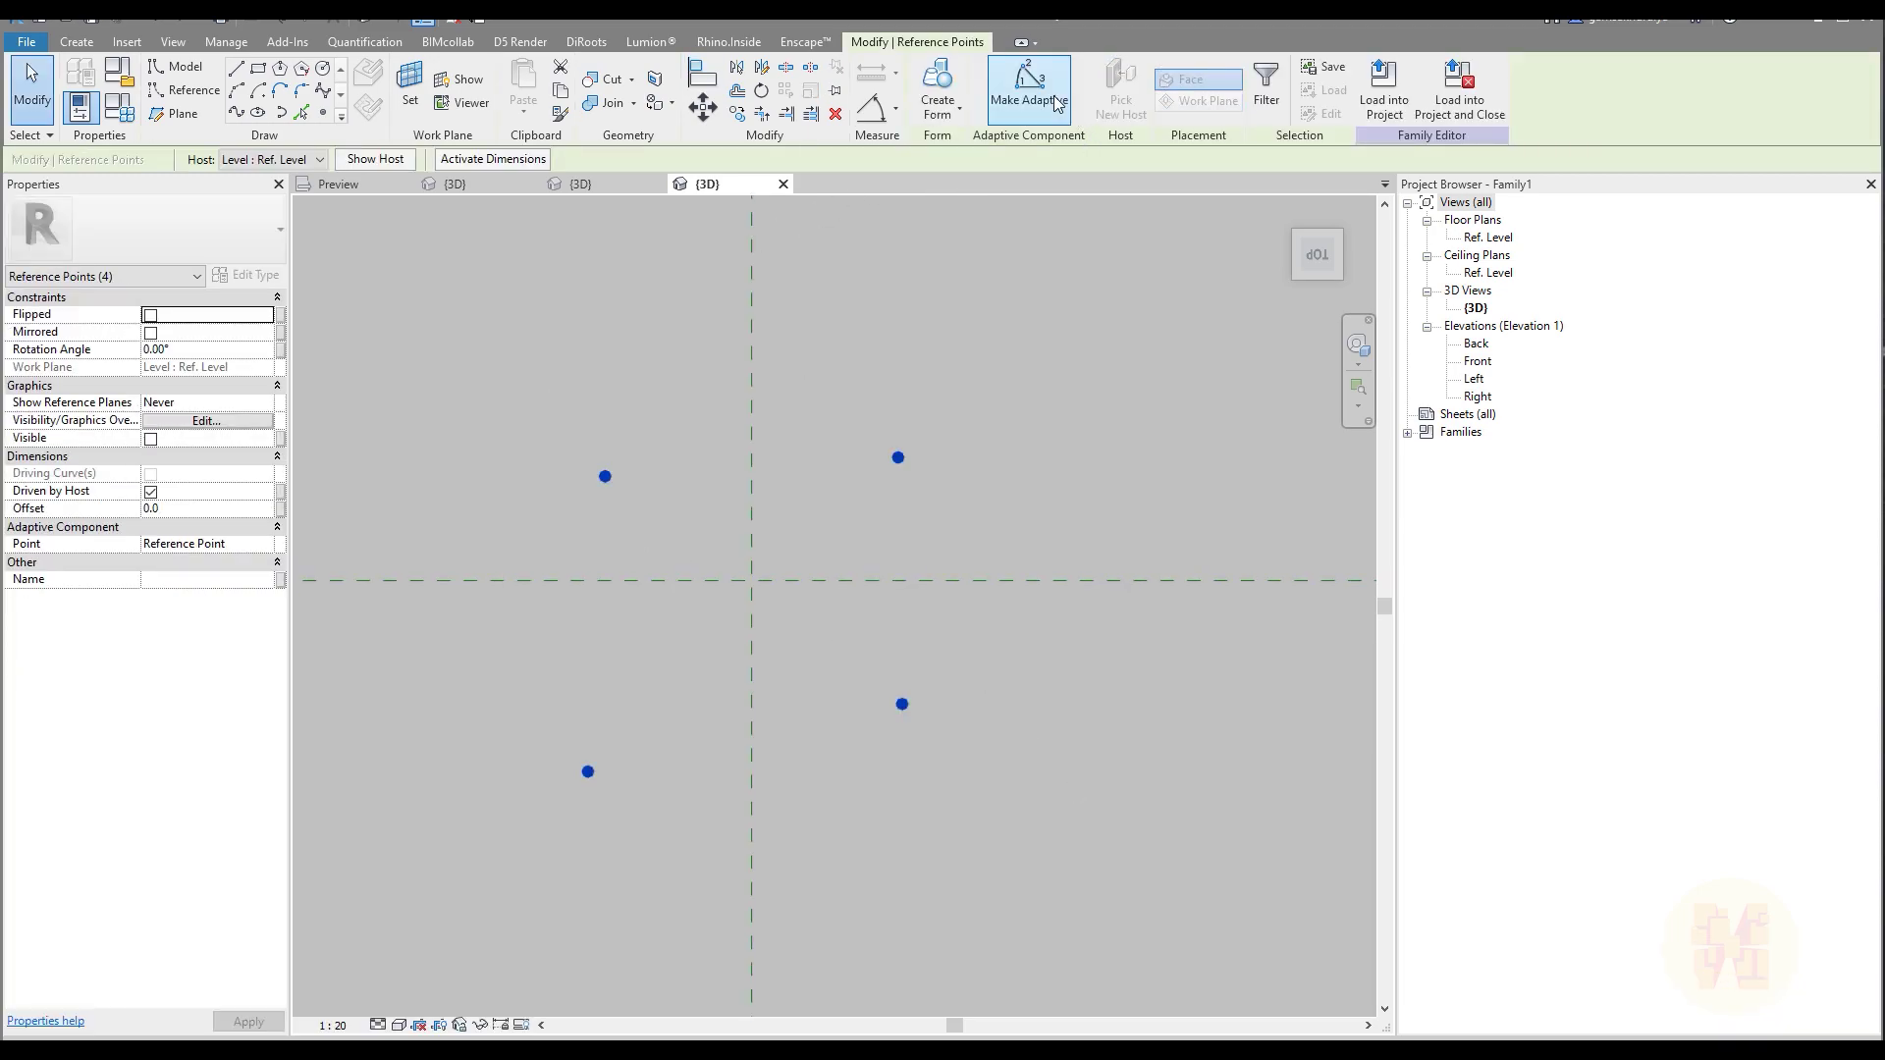
left_click(1063, 456)
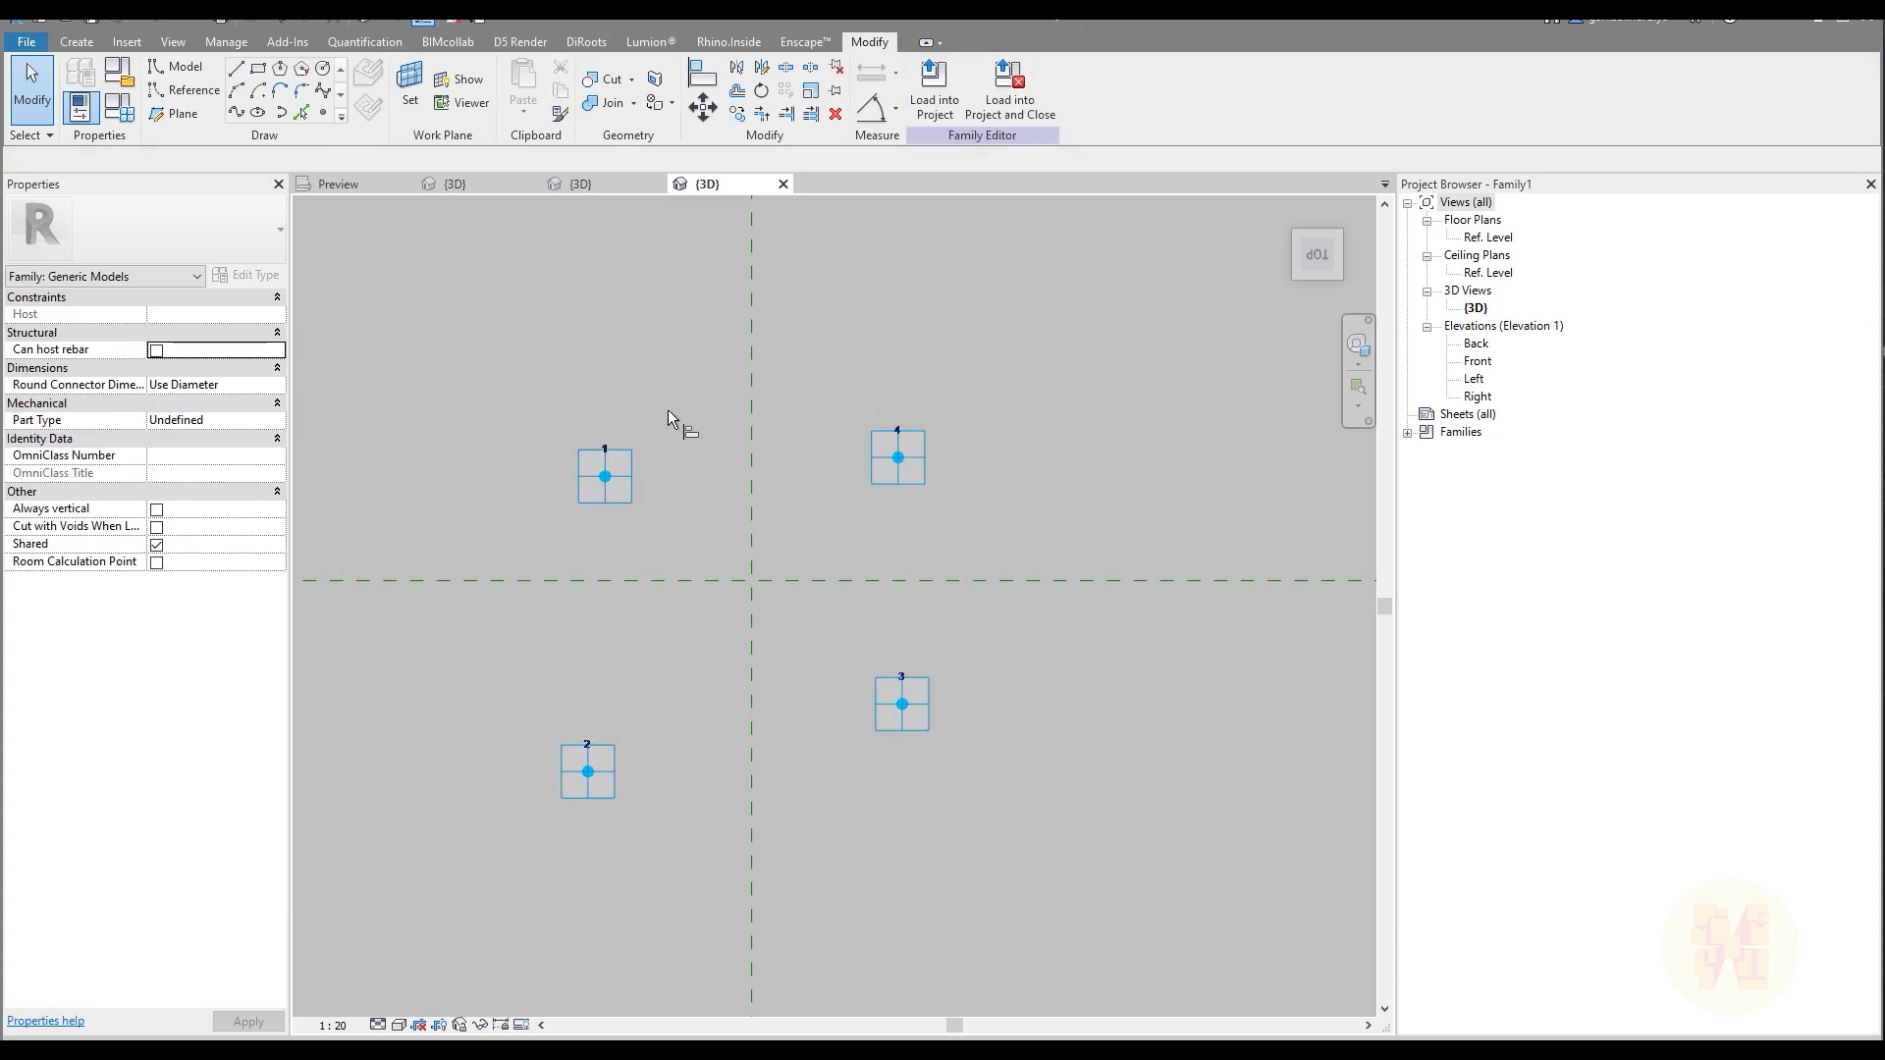
Align adaptive point 1 level with point 4, and point 2 level with point 3
key("a")
key("l")
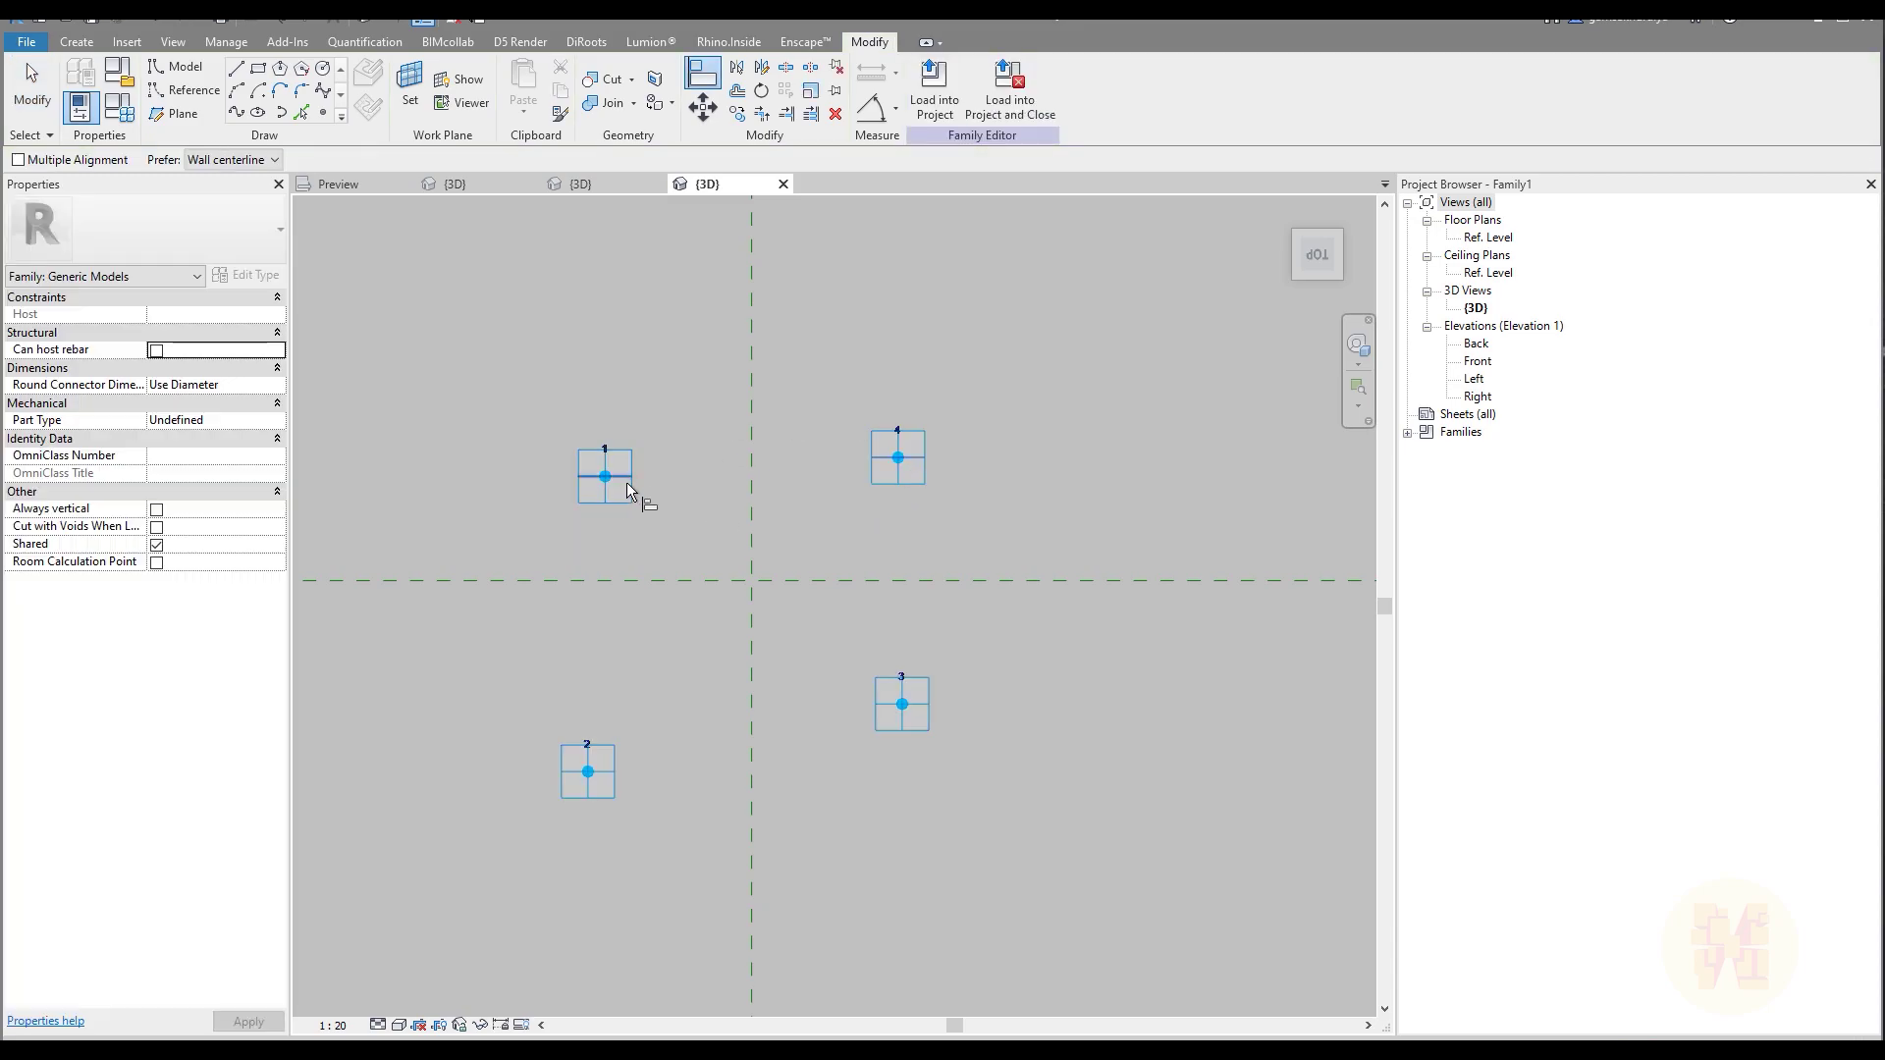
left_click(602, 786)
key("Escape")
key("Escape")
scroll(815, 645, "up", 3)
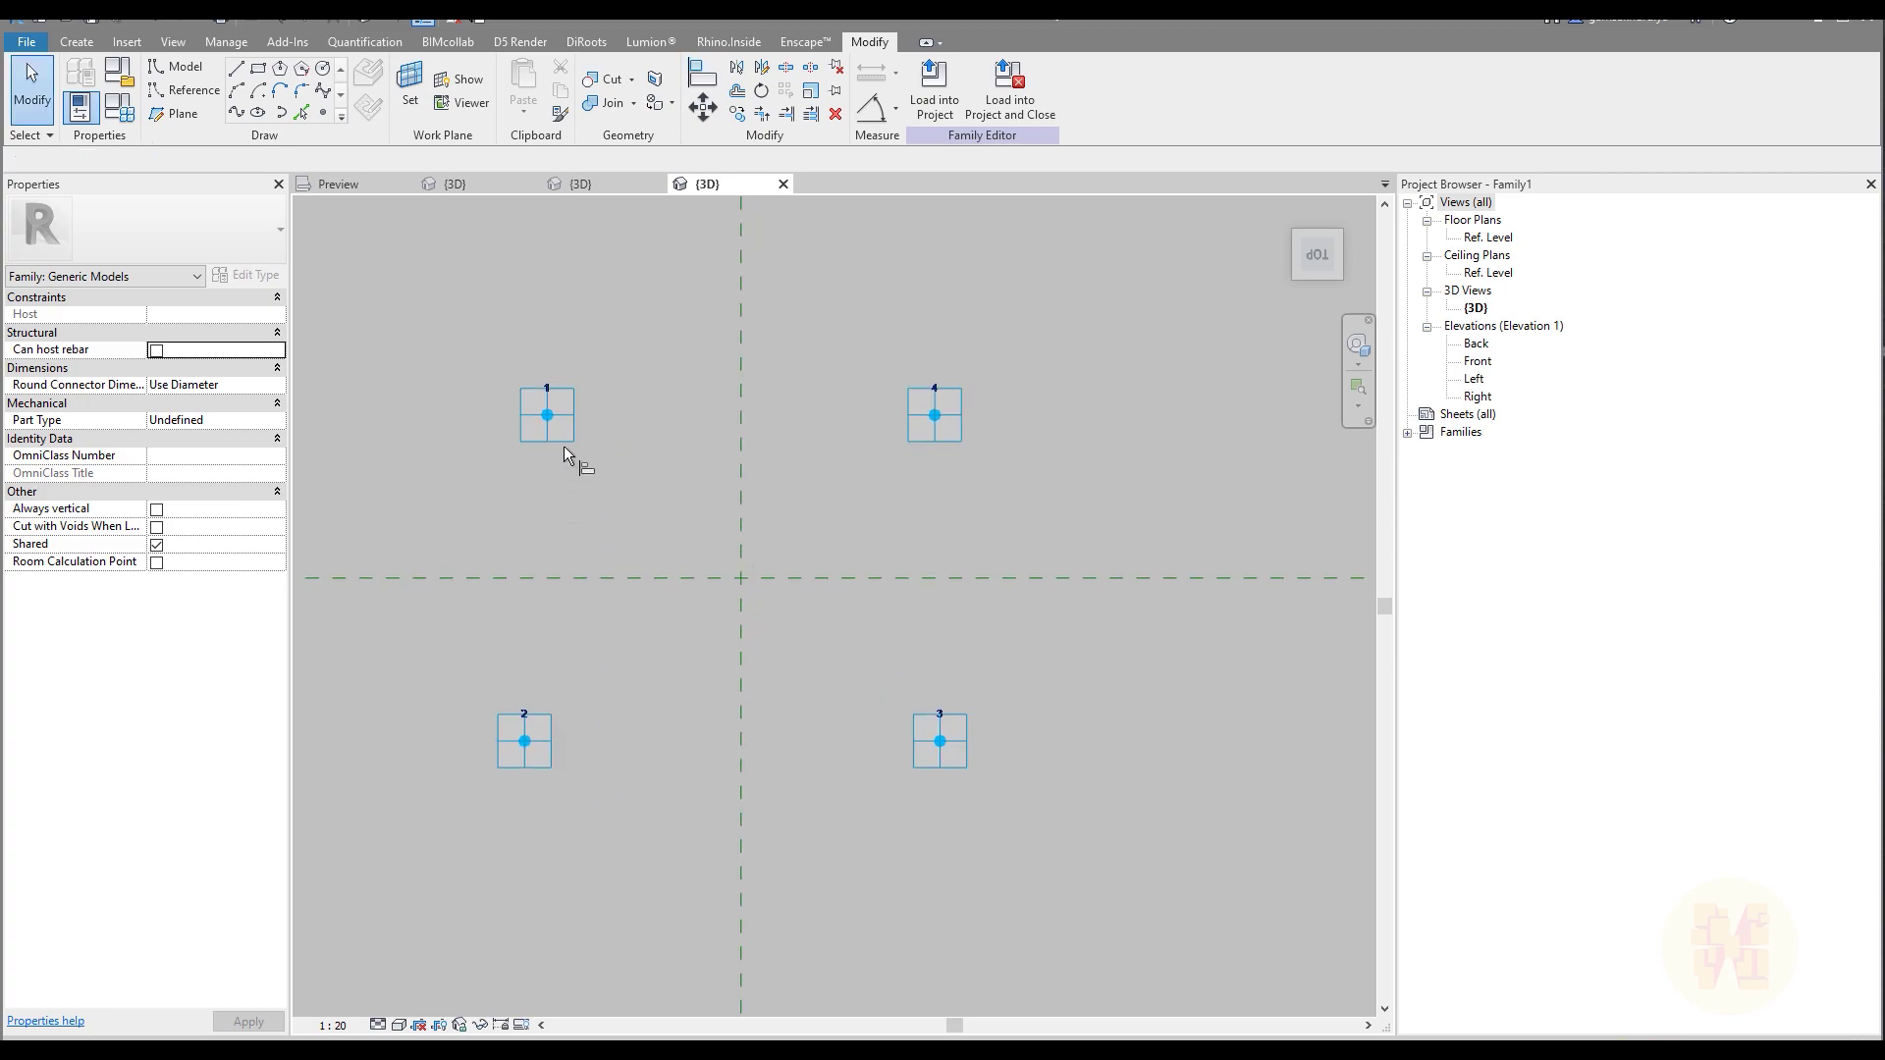
Align adaptive point 2 vertically beneath adaptive point 1
key("a")
key("l")
left_click(528, 752)
key("Escape")
key("Escape")
Draw a closed chain of reference lines with 3D snapping through adaptive points 1, 4, 3 and 2, back to 1
left_click(186, 90)
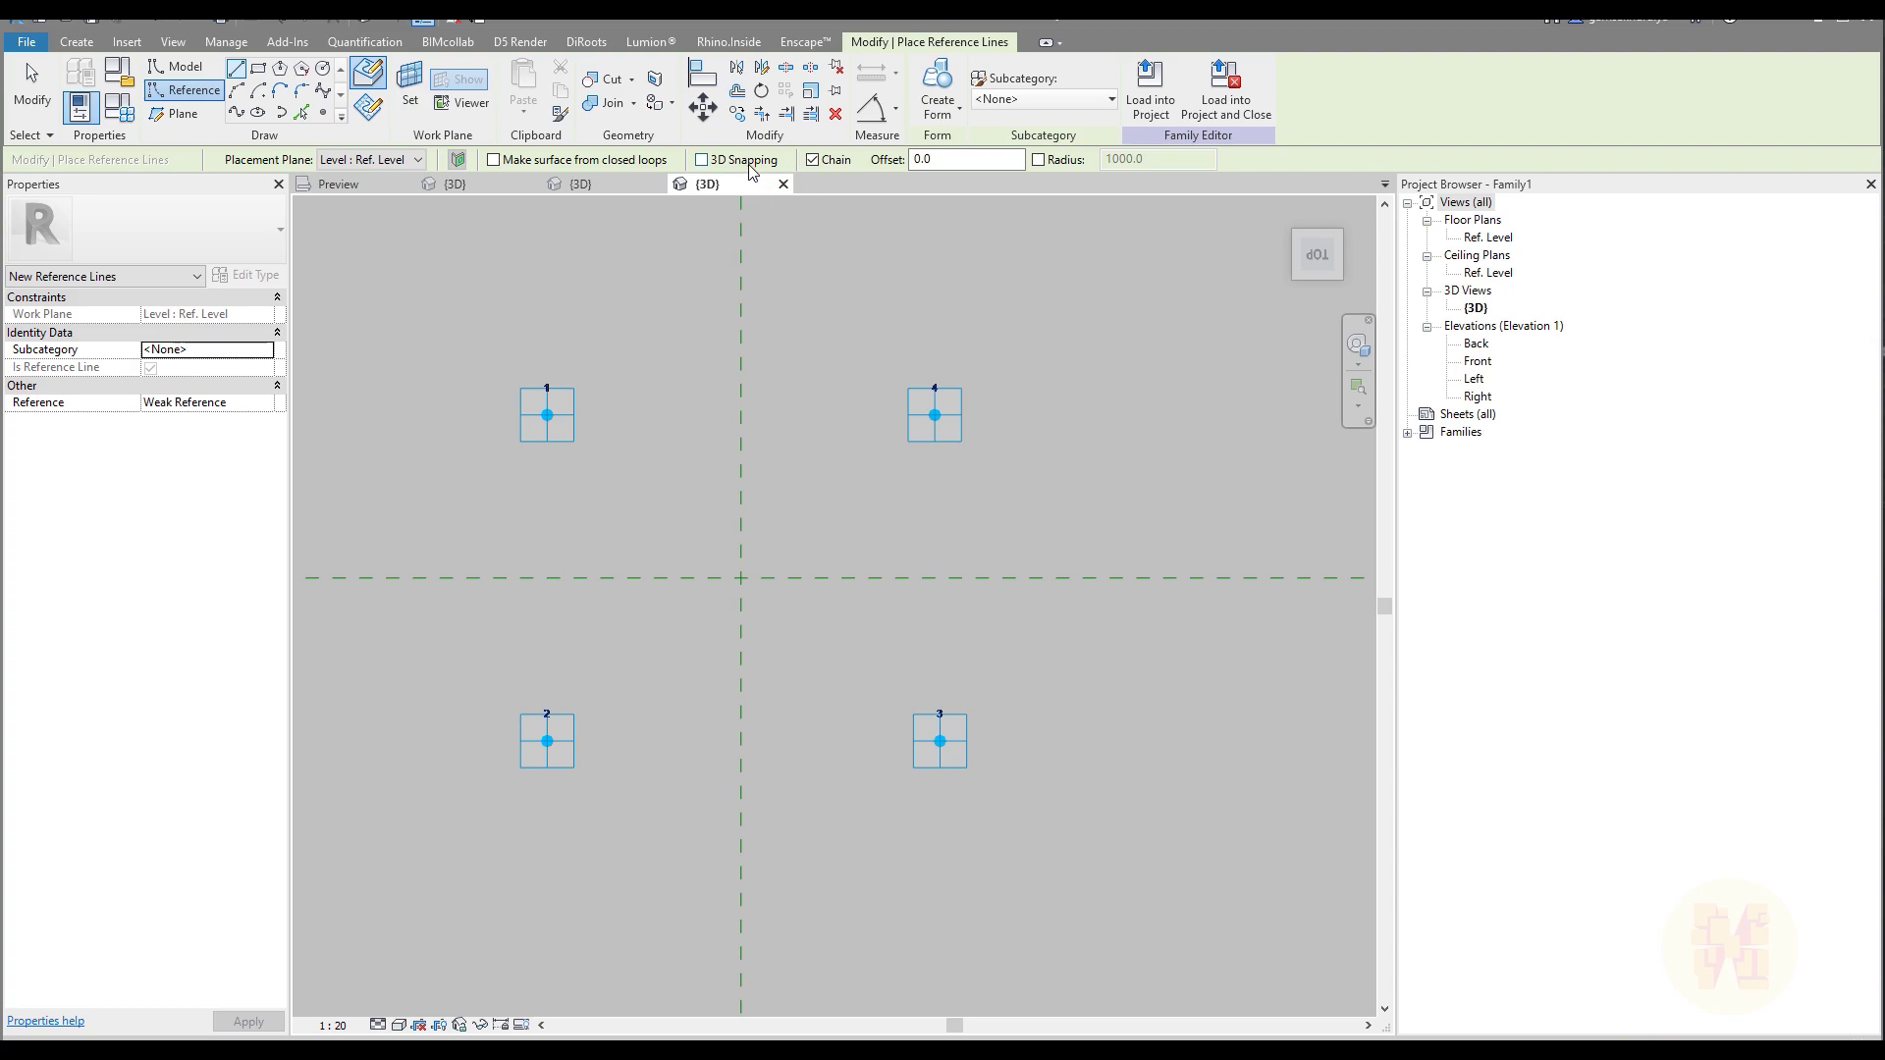
left_click(749, 165)
left_click(547, 414)
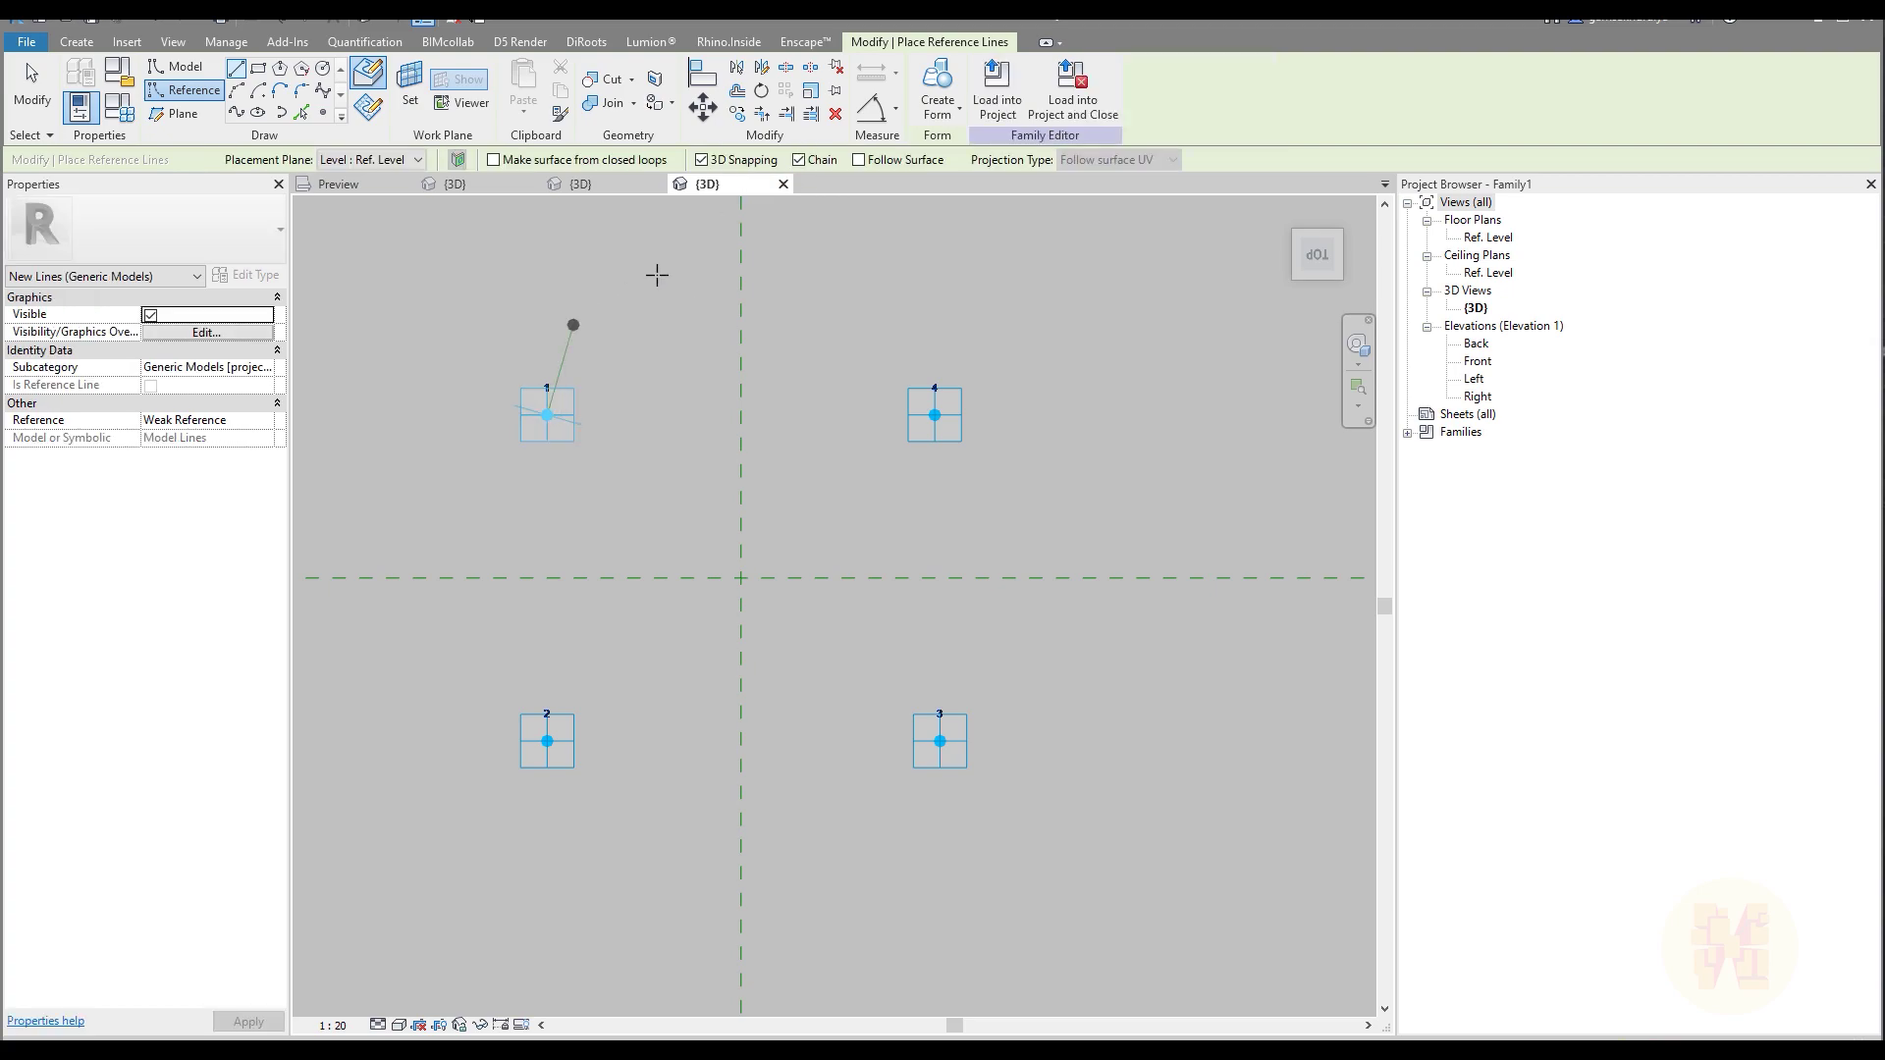
left_click(934, 413)
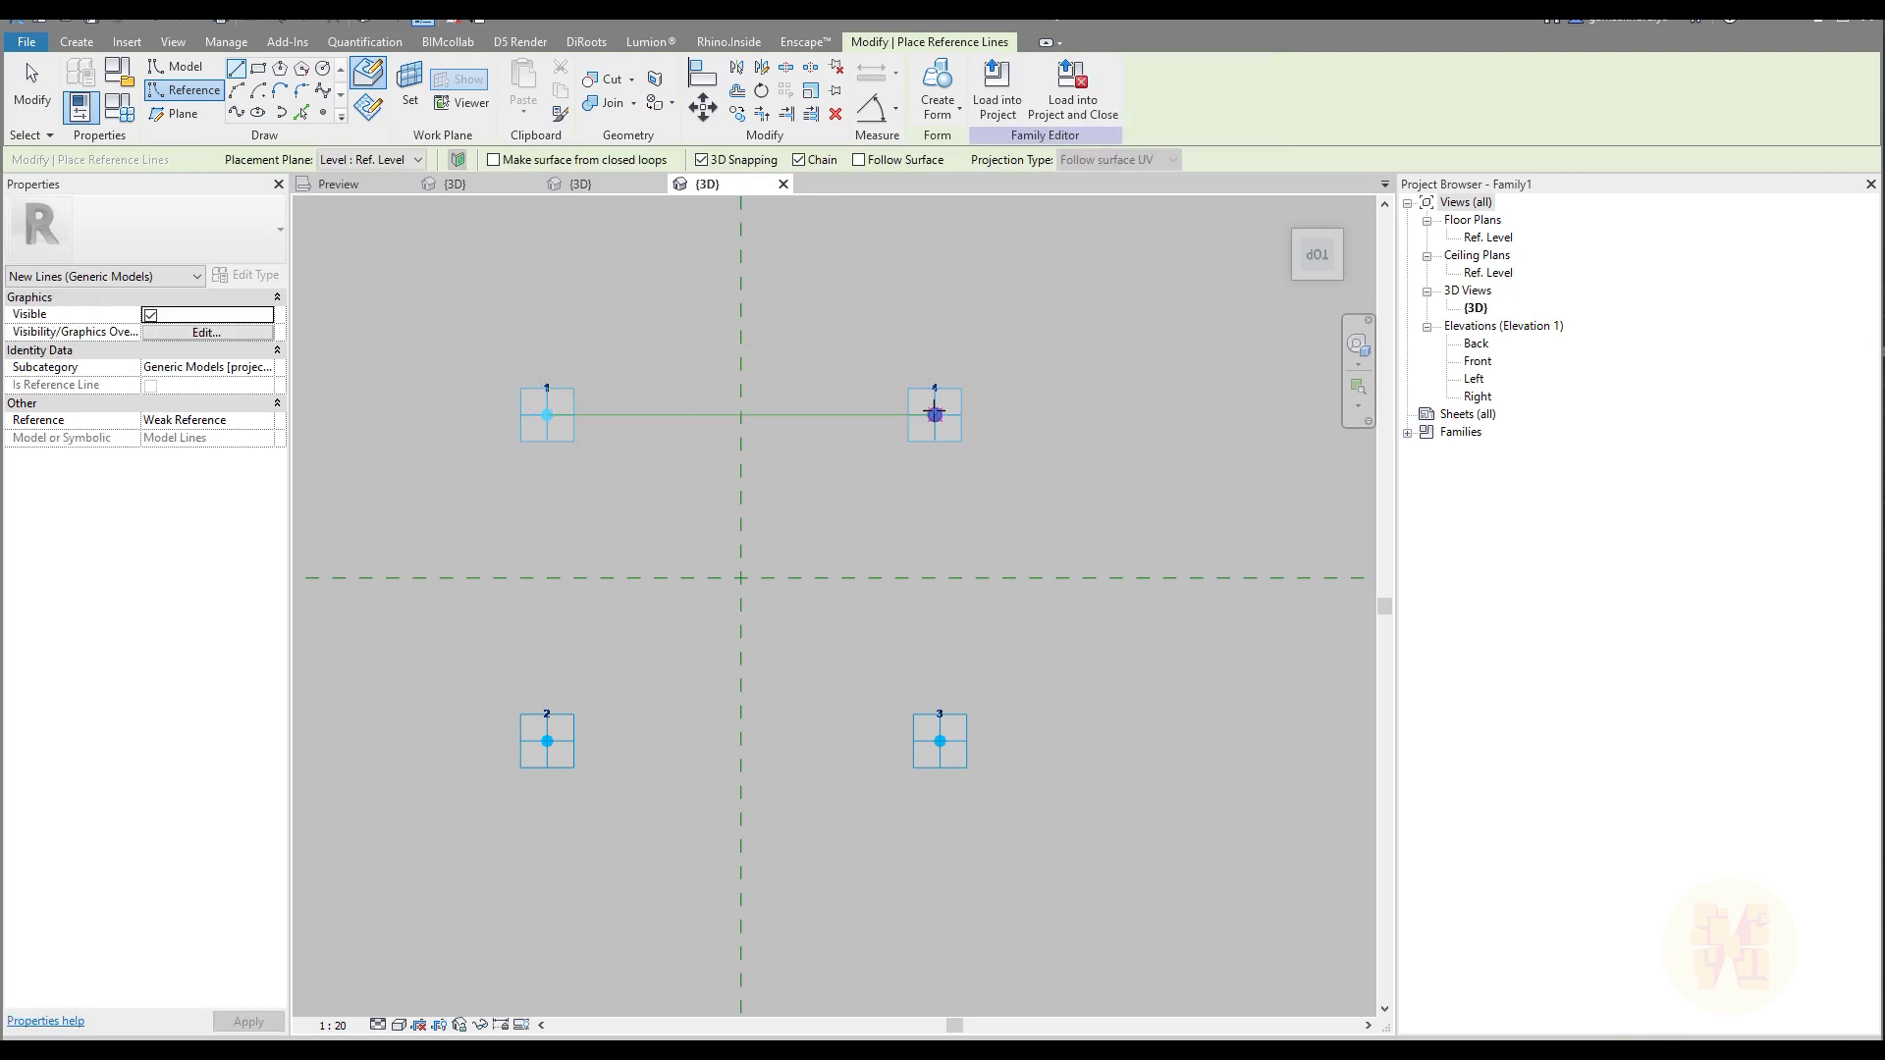
left_click(940, 742)
left_click(547, 741)
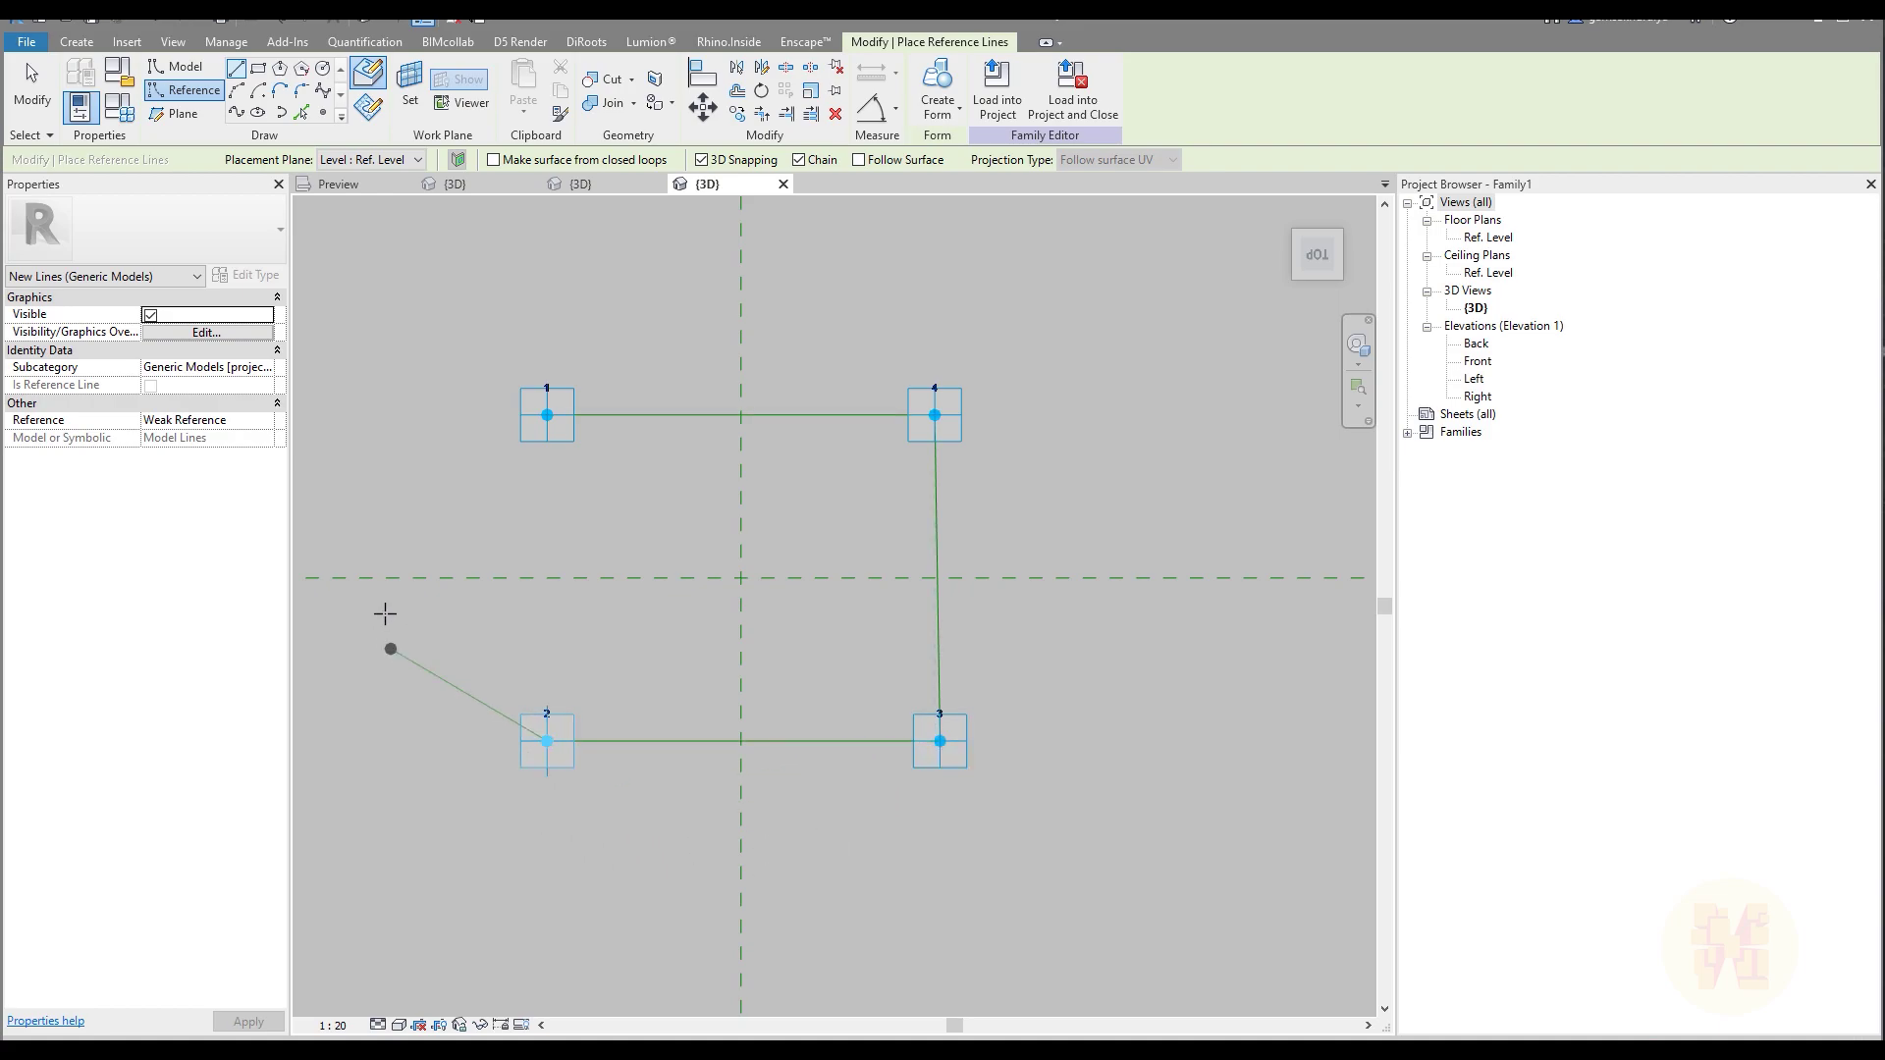
left_click(546, 414)
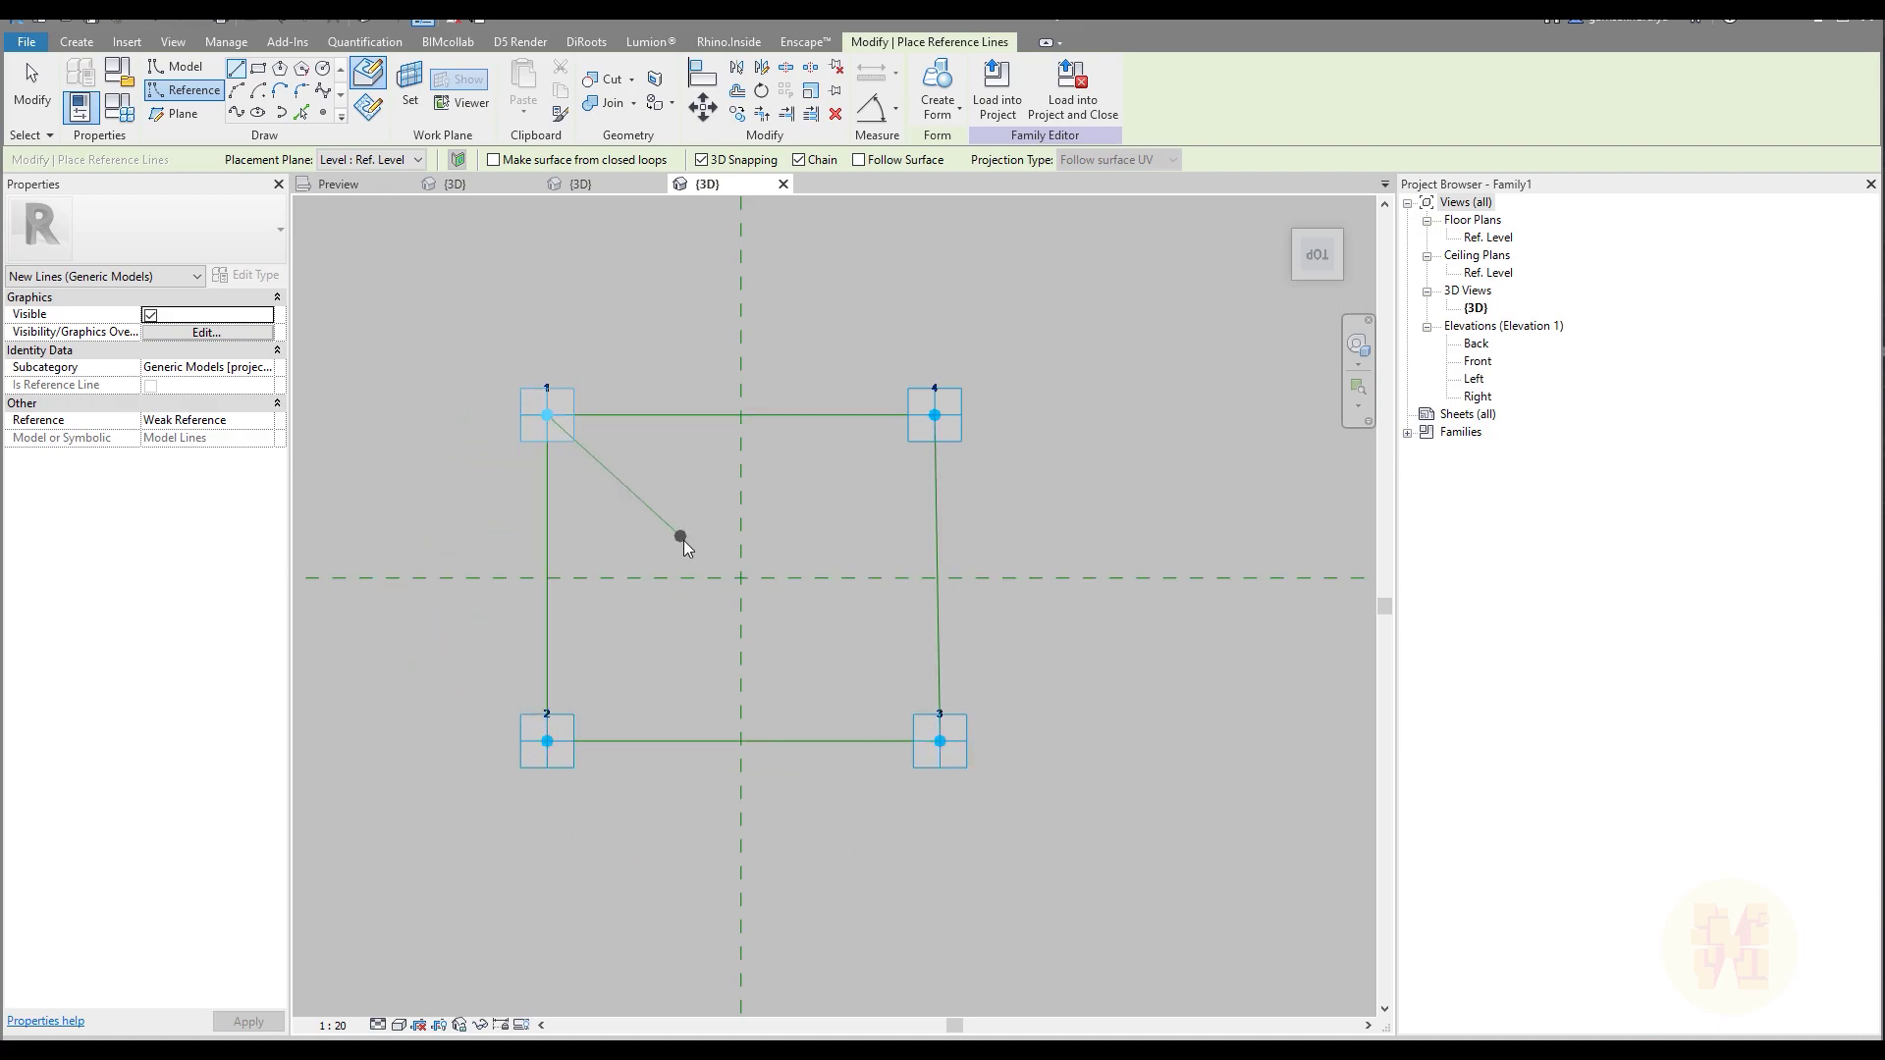
key("Escape")
key("Escape")
Place a reference point on the reference line between adaptive points 1 and 4, just short of its middle
left_click(329, 114)
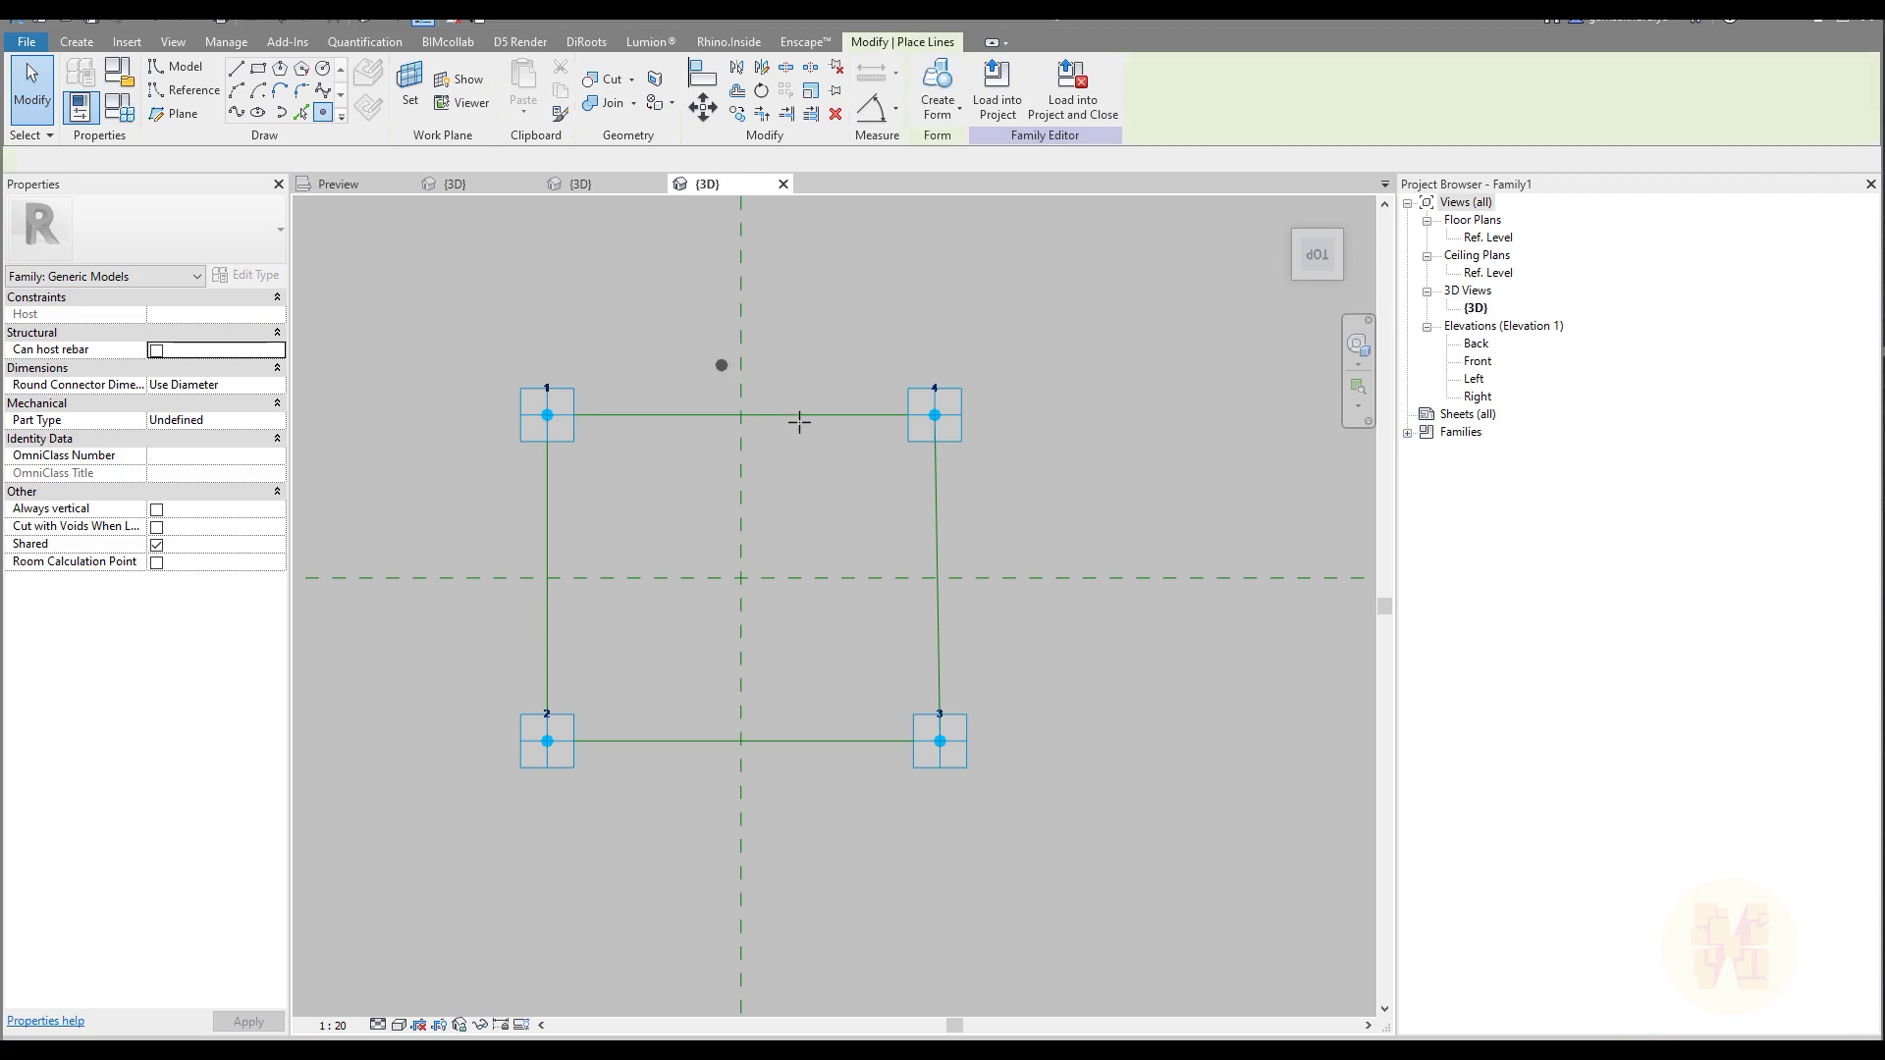
key("Escape")
key("Escape")
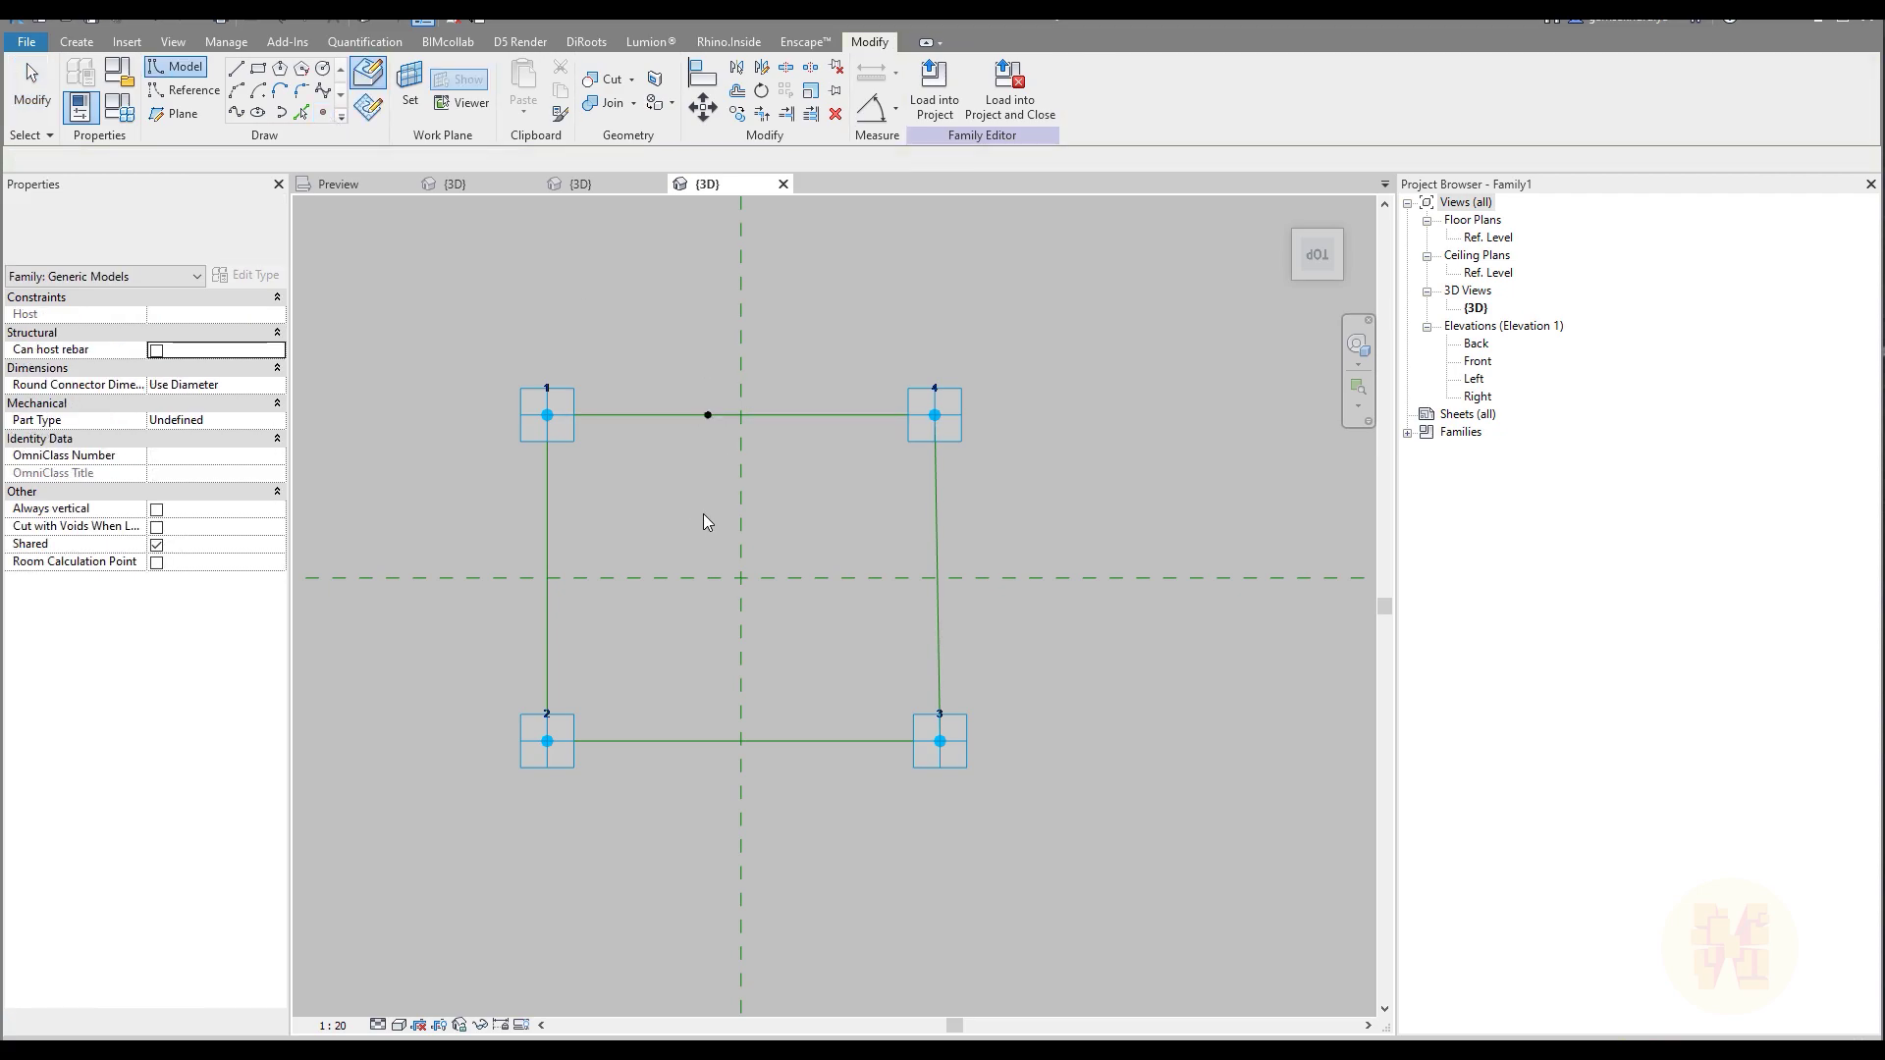
Make the hosted reference point visible and set its reference planes to show Always
left_click_drag(677, 357, 773, 522)
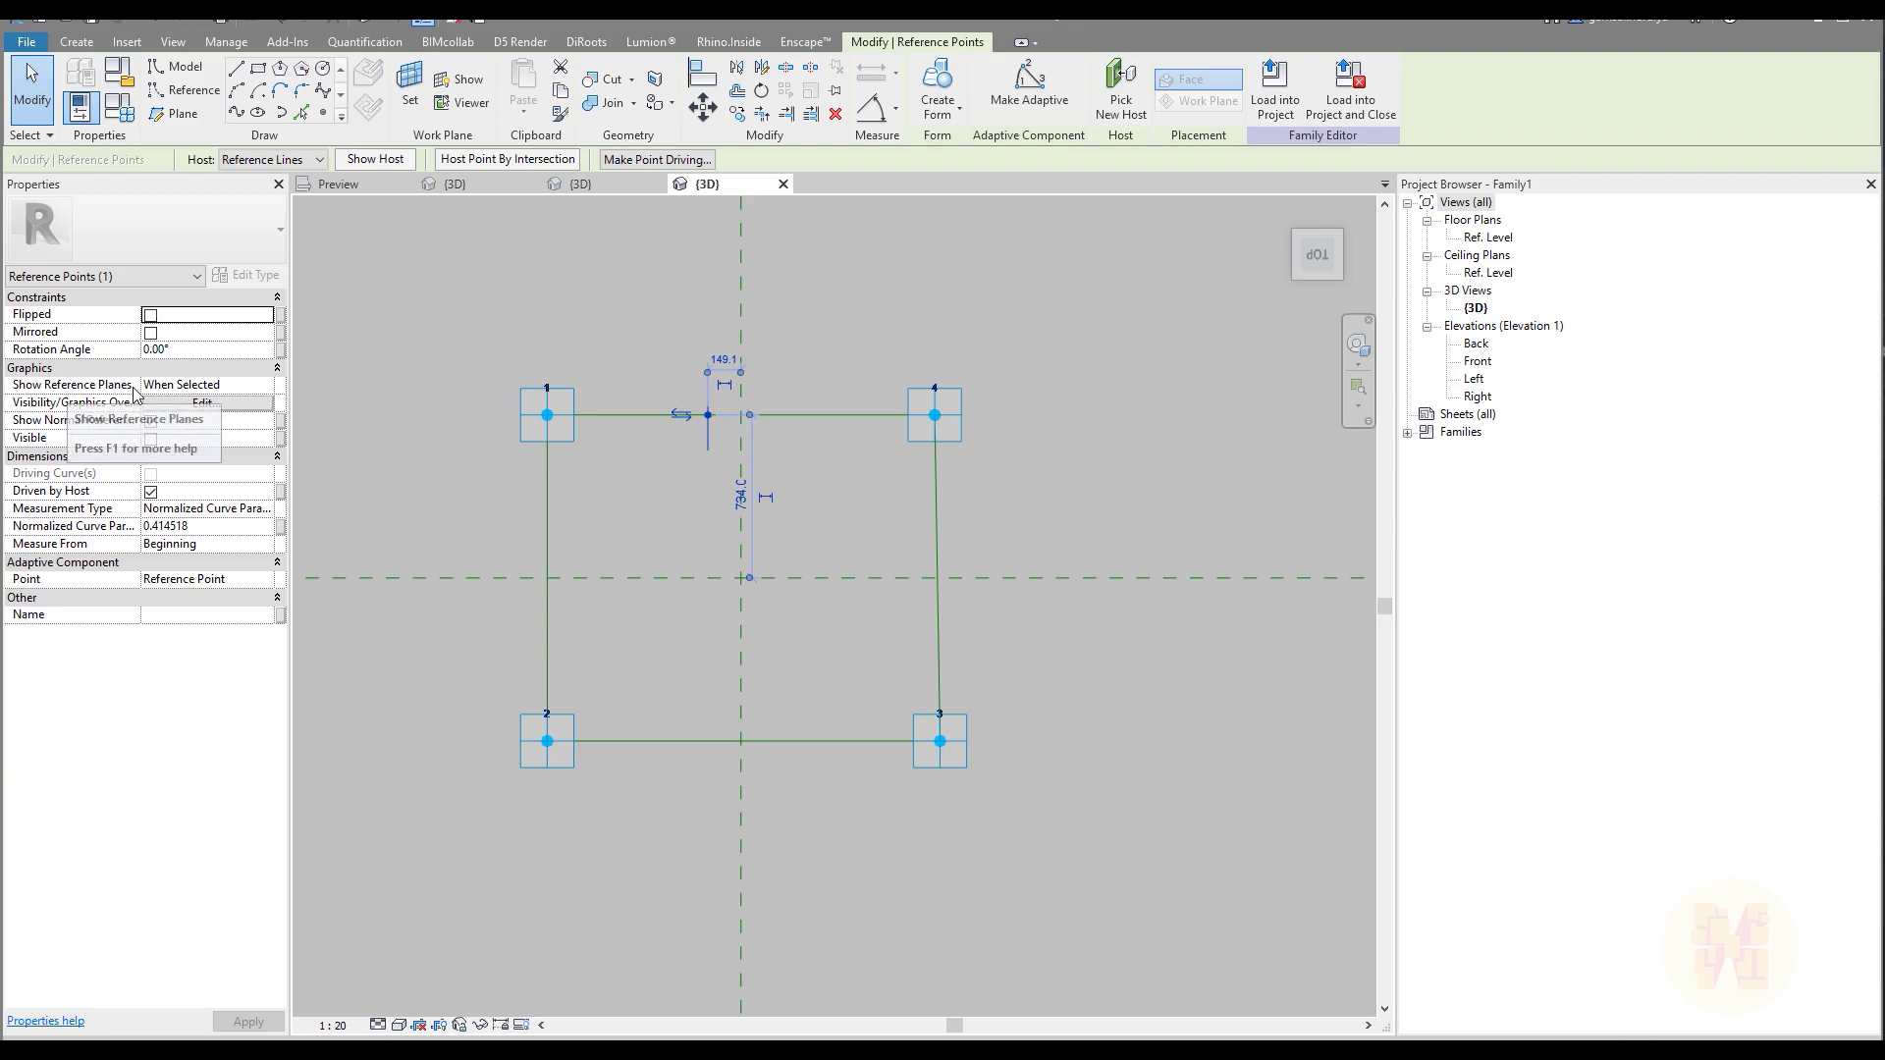
left_click(197, 384)
left_click(167, 432)
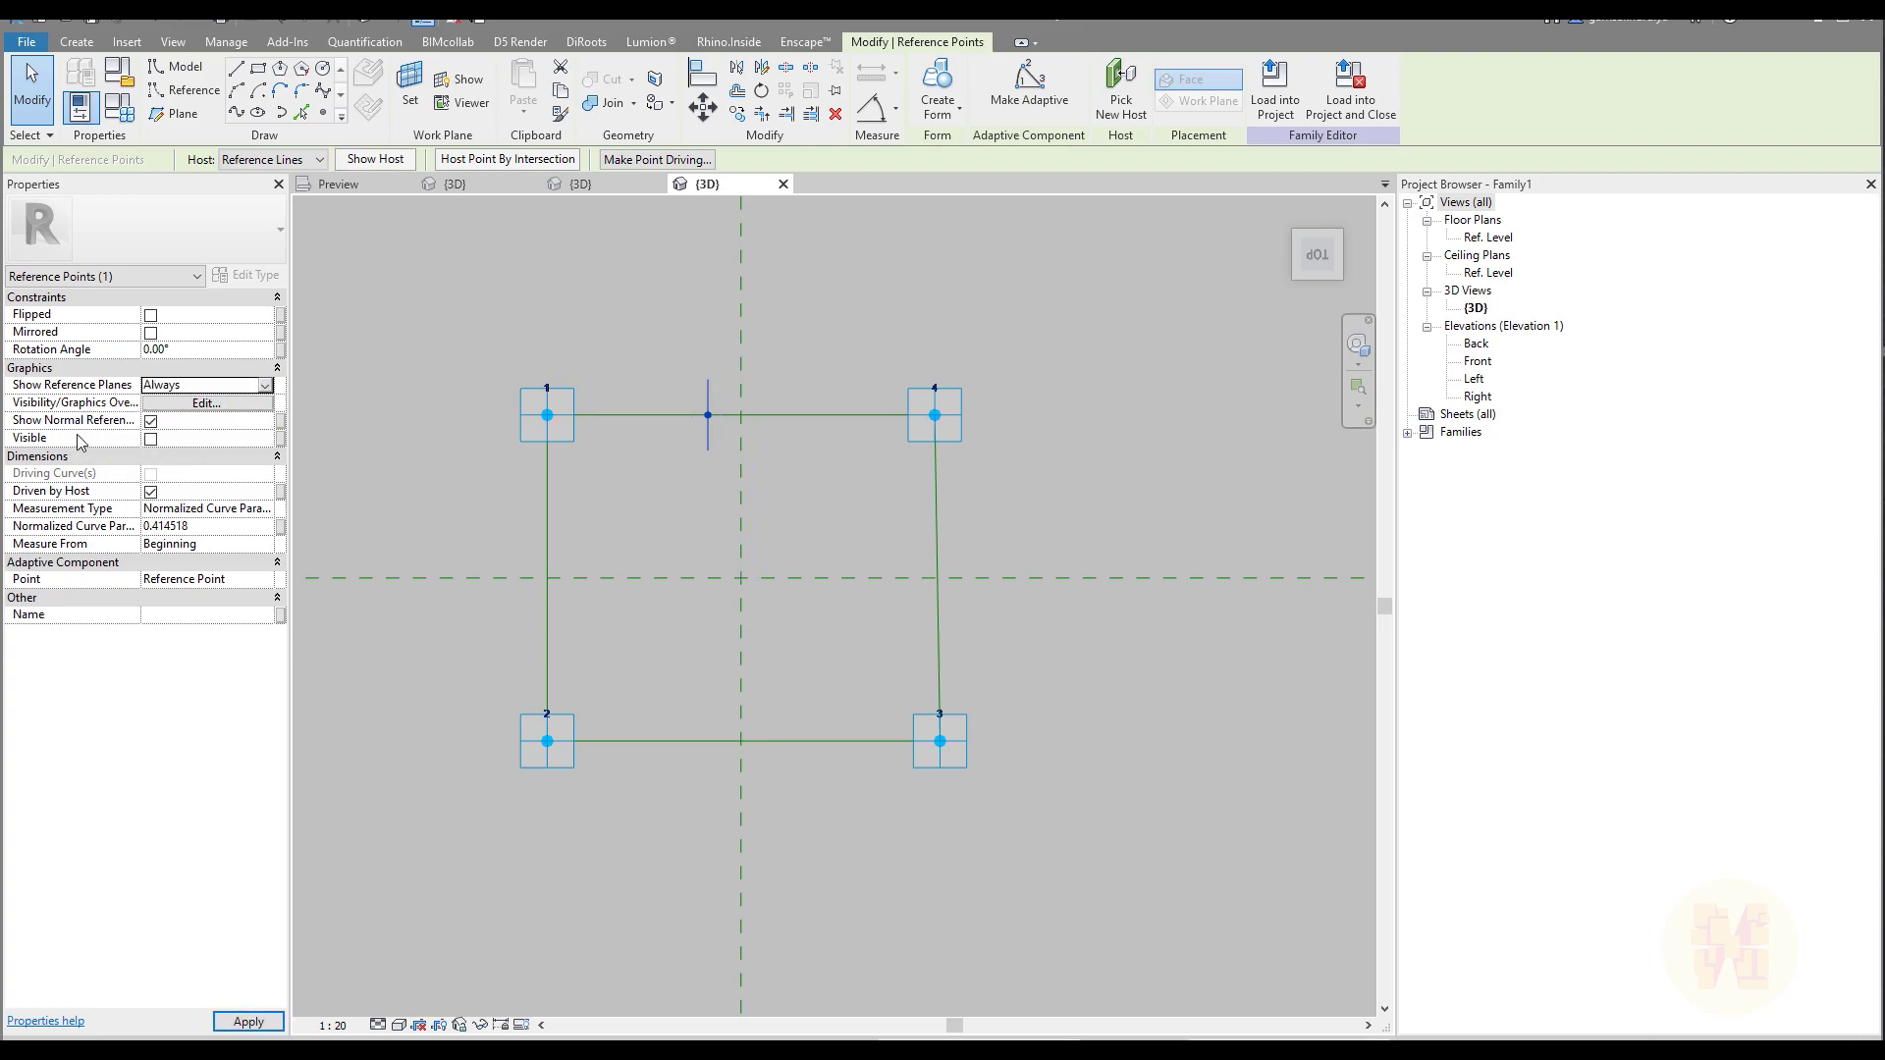
left_click(151, 438)
left_click(569, 304)
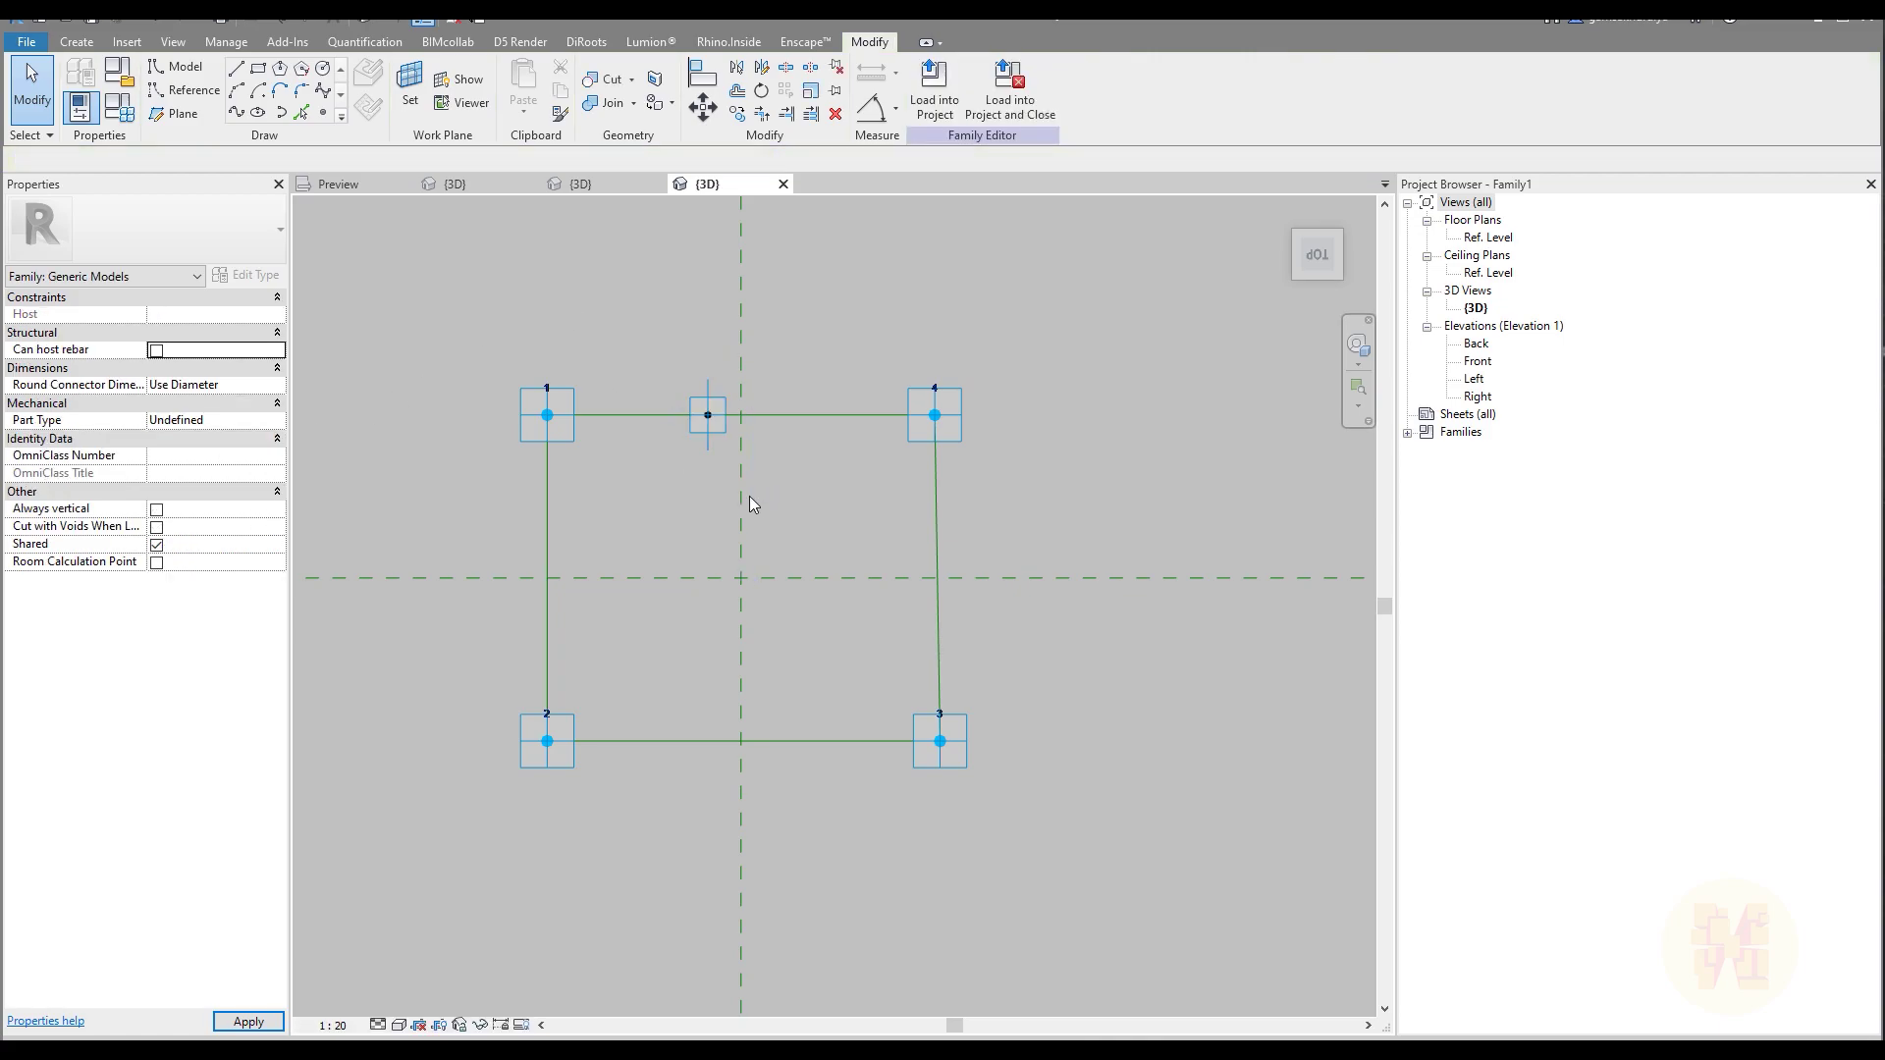
Set the work plane to the hosted point's reference plane perpendicular to the reference line
scroll(721, 411, "down", 2)
middle_click_drag(646, 486, 836, 594, "shift")
scroll(837, 594, "down", 3)
scroll(737, 673, "up", 1)
scroll(750, 687, "down", 3)
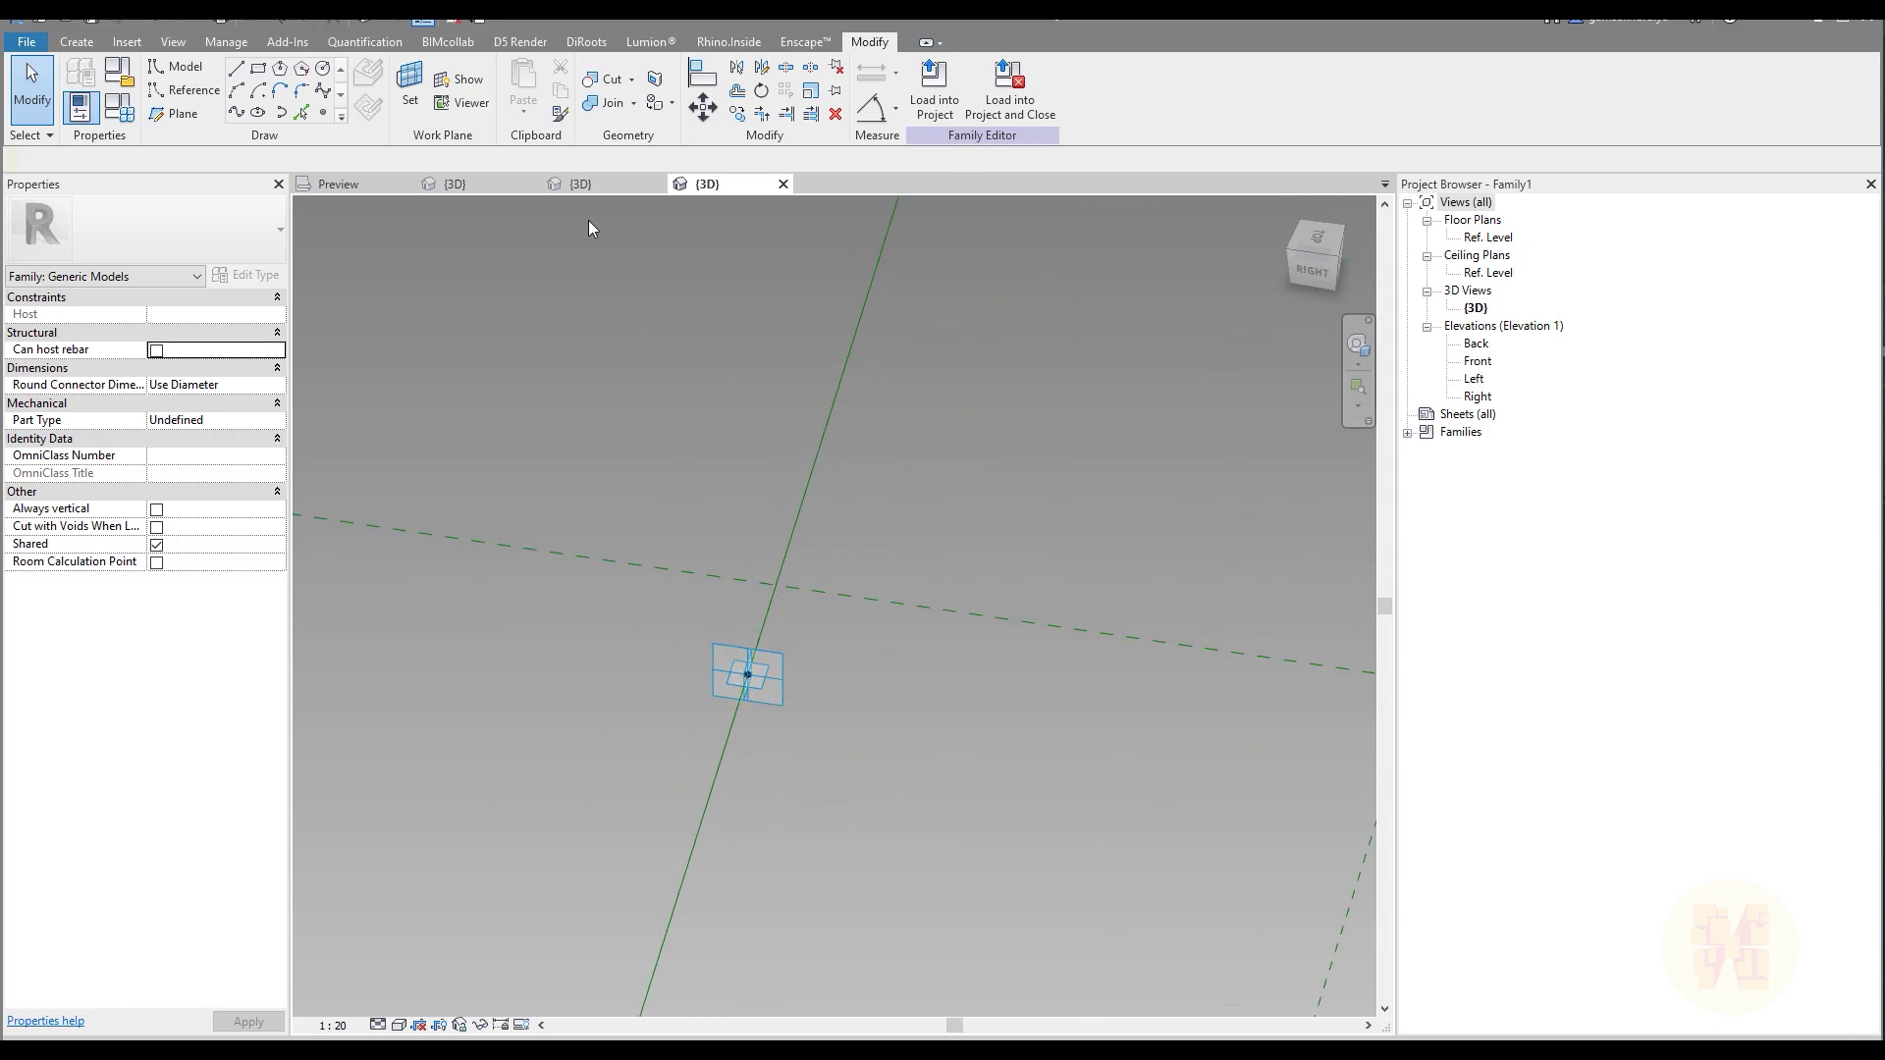
left_click(411, 90)
left_click(784, 672)
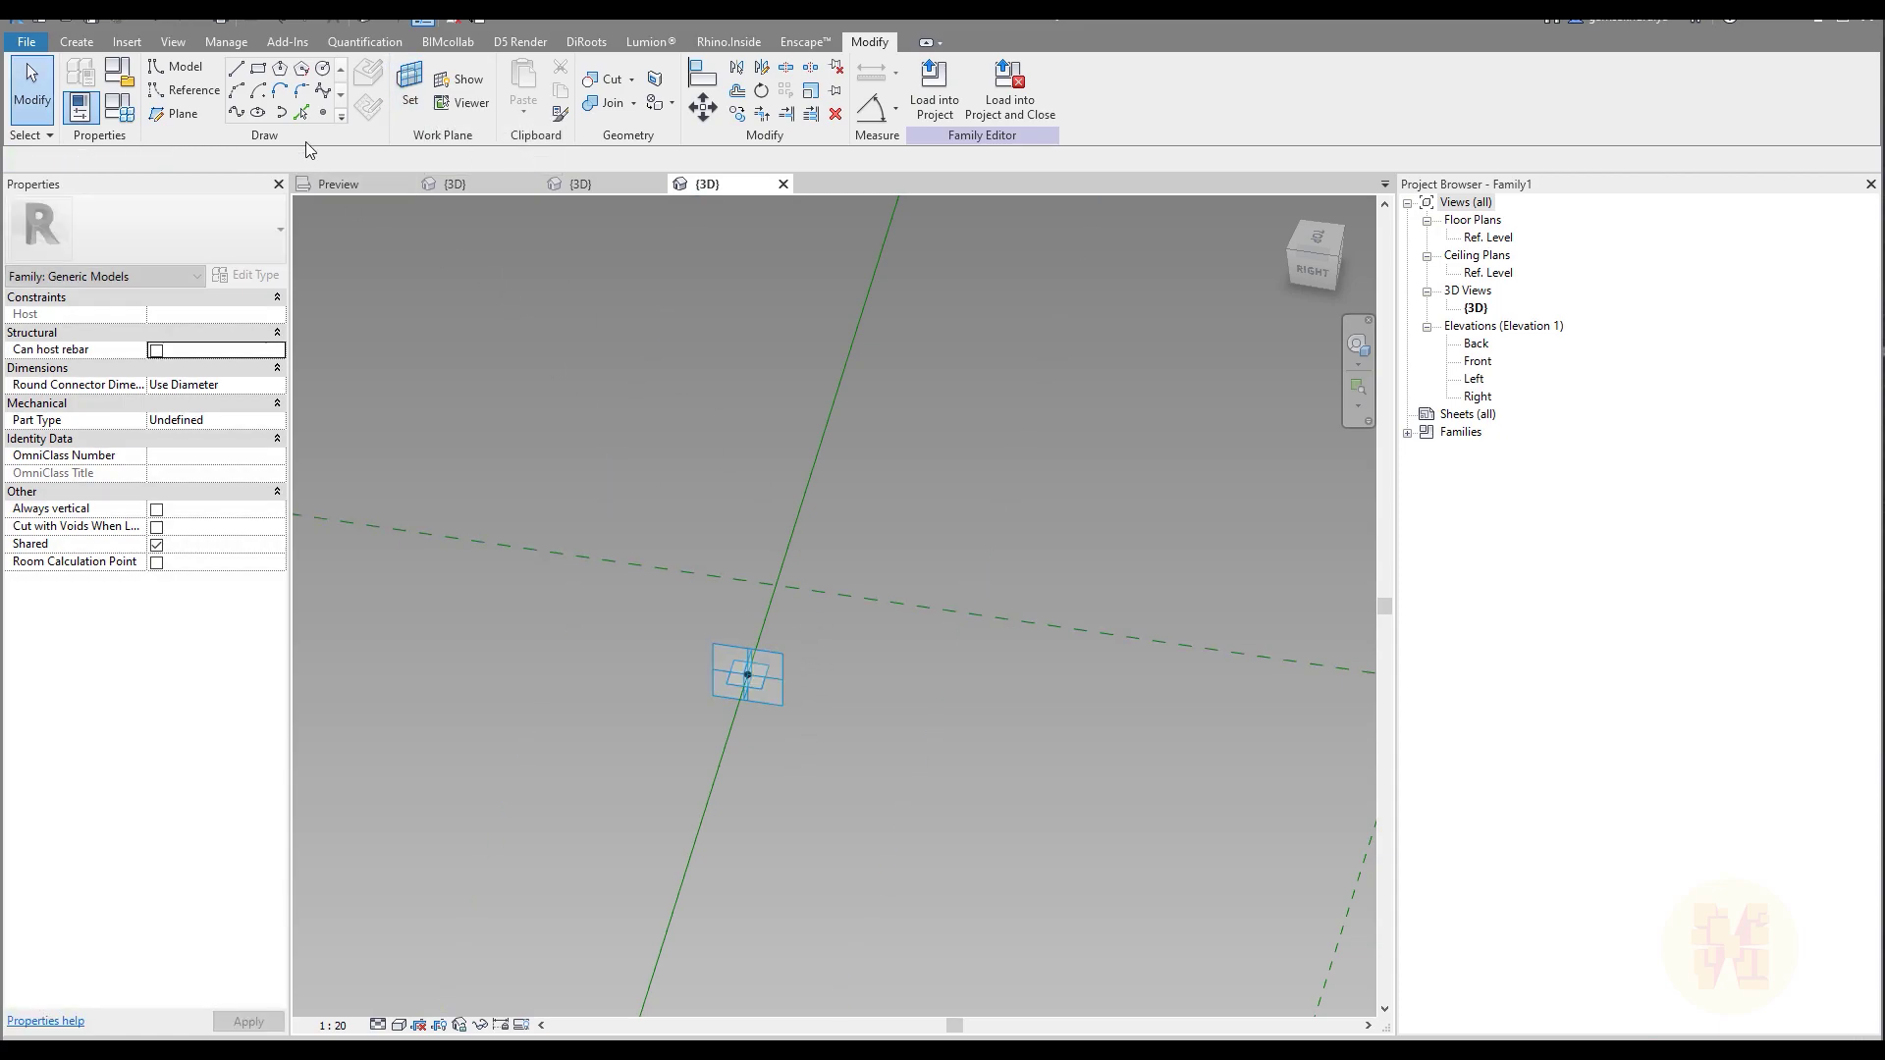
Draw a model-line rectangle about 215 by 375 around the hosted point on its work plane, with 3D snapping off
left_click(255, 72)
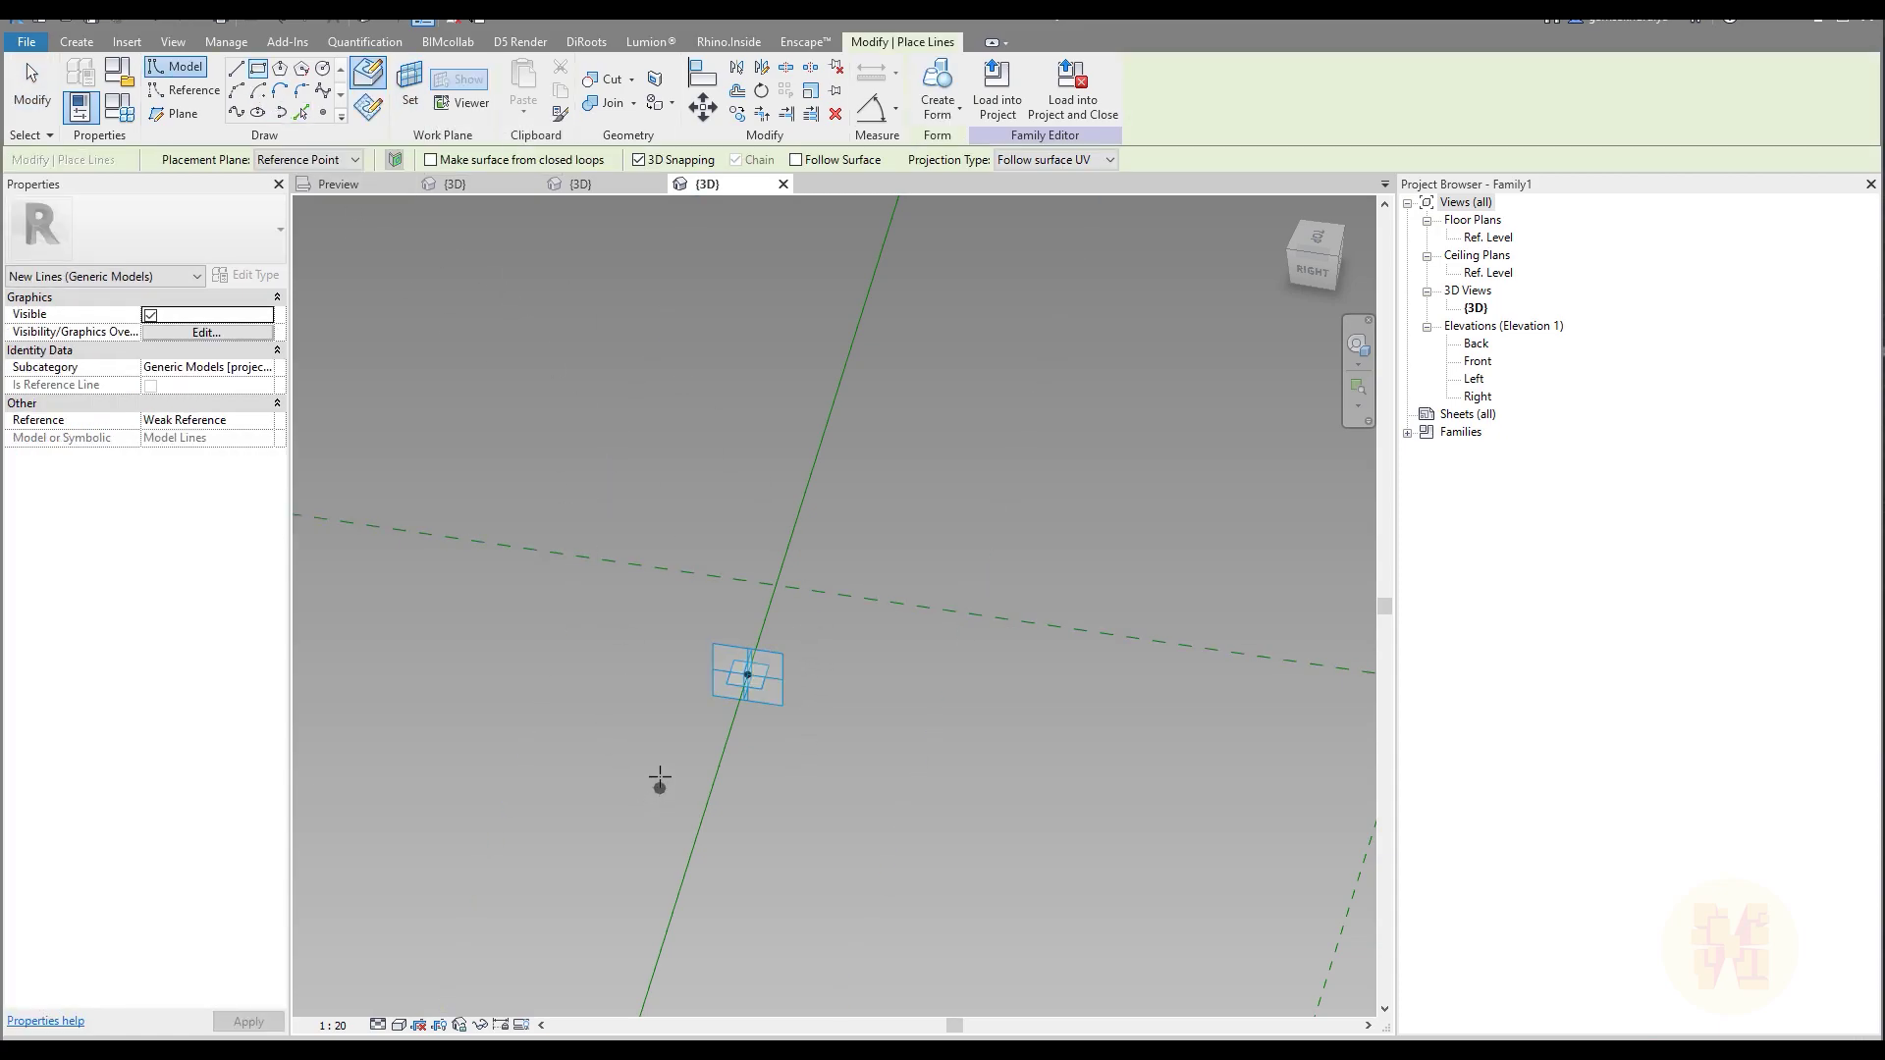
left_click(641, 160)
left_click(659, 765)
left_click(849, 546)
key("Escape")
key("Escape")
In the Right view, dimension the rectangle's two vertical sides to the hosted point's centre plane
left_click(1313, 265)
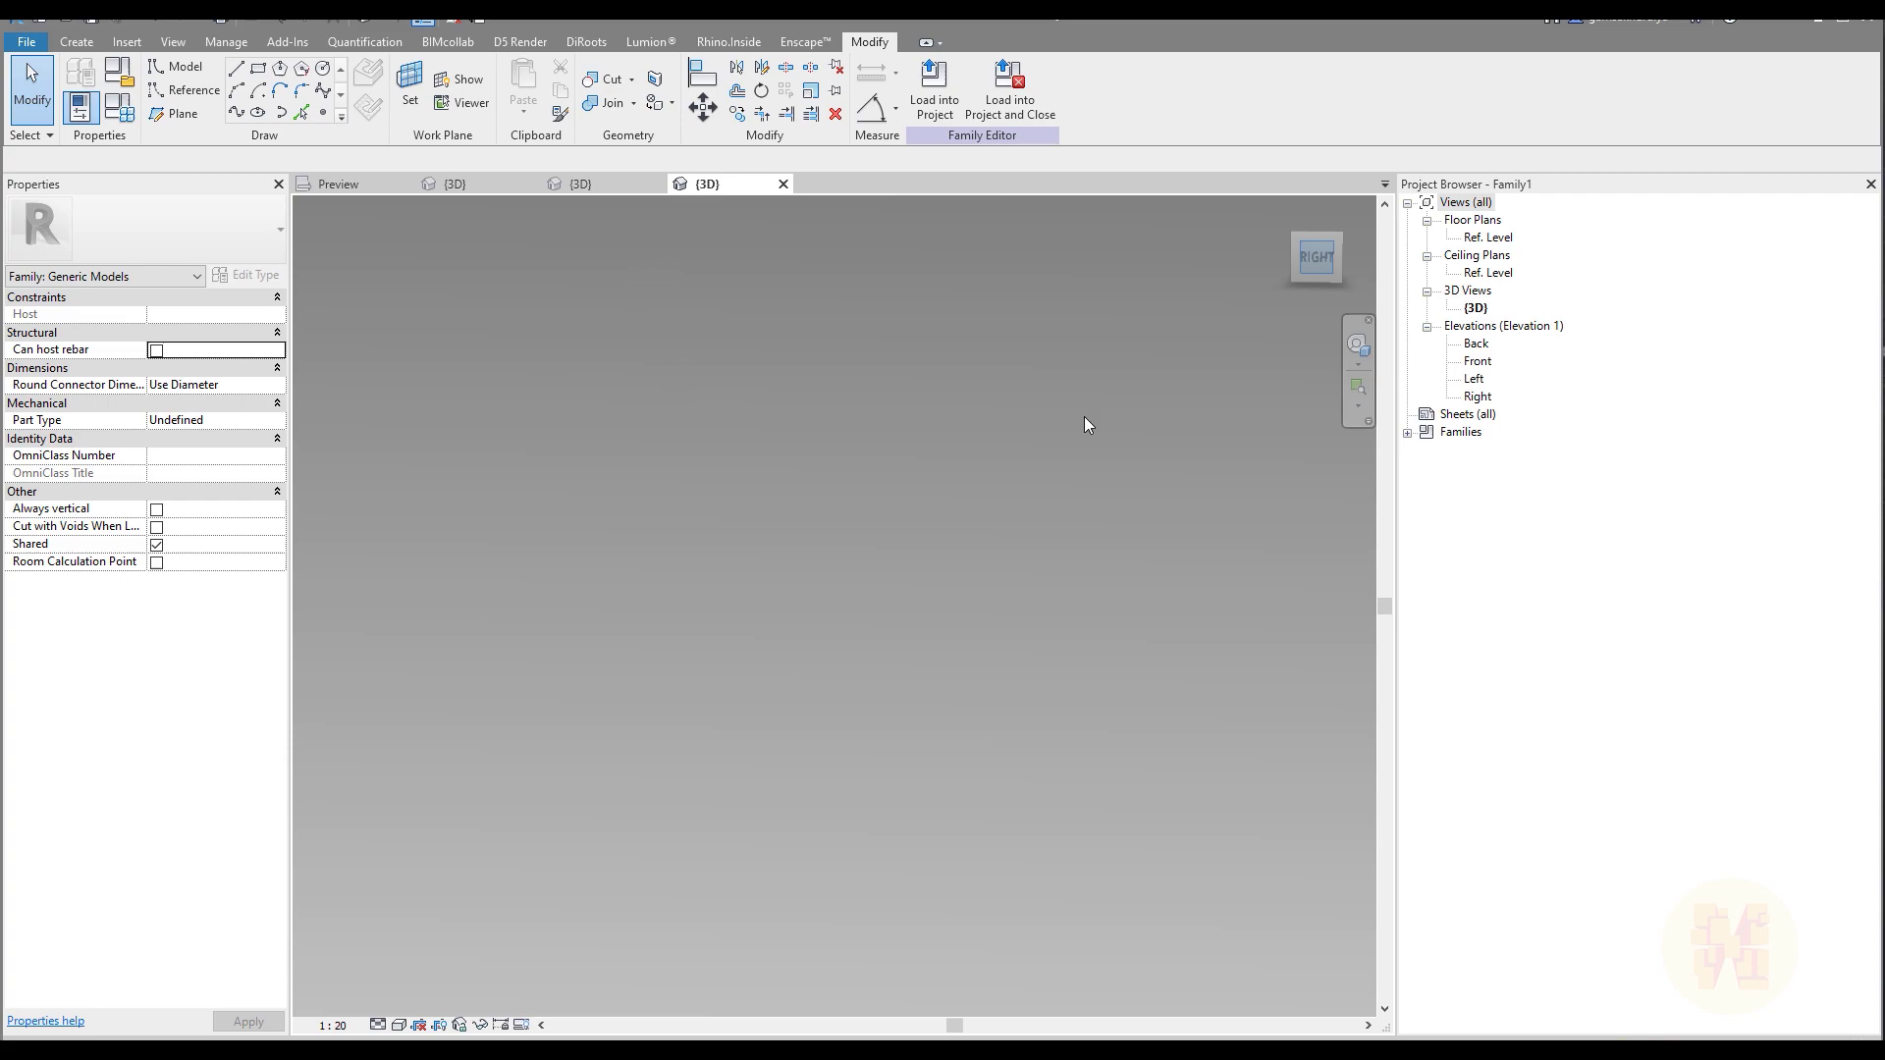
scroll(776, 726, "up", 5)
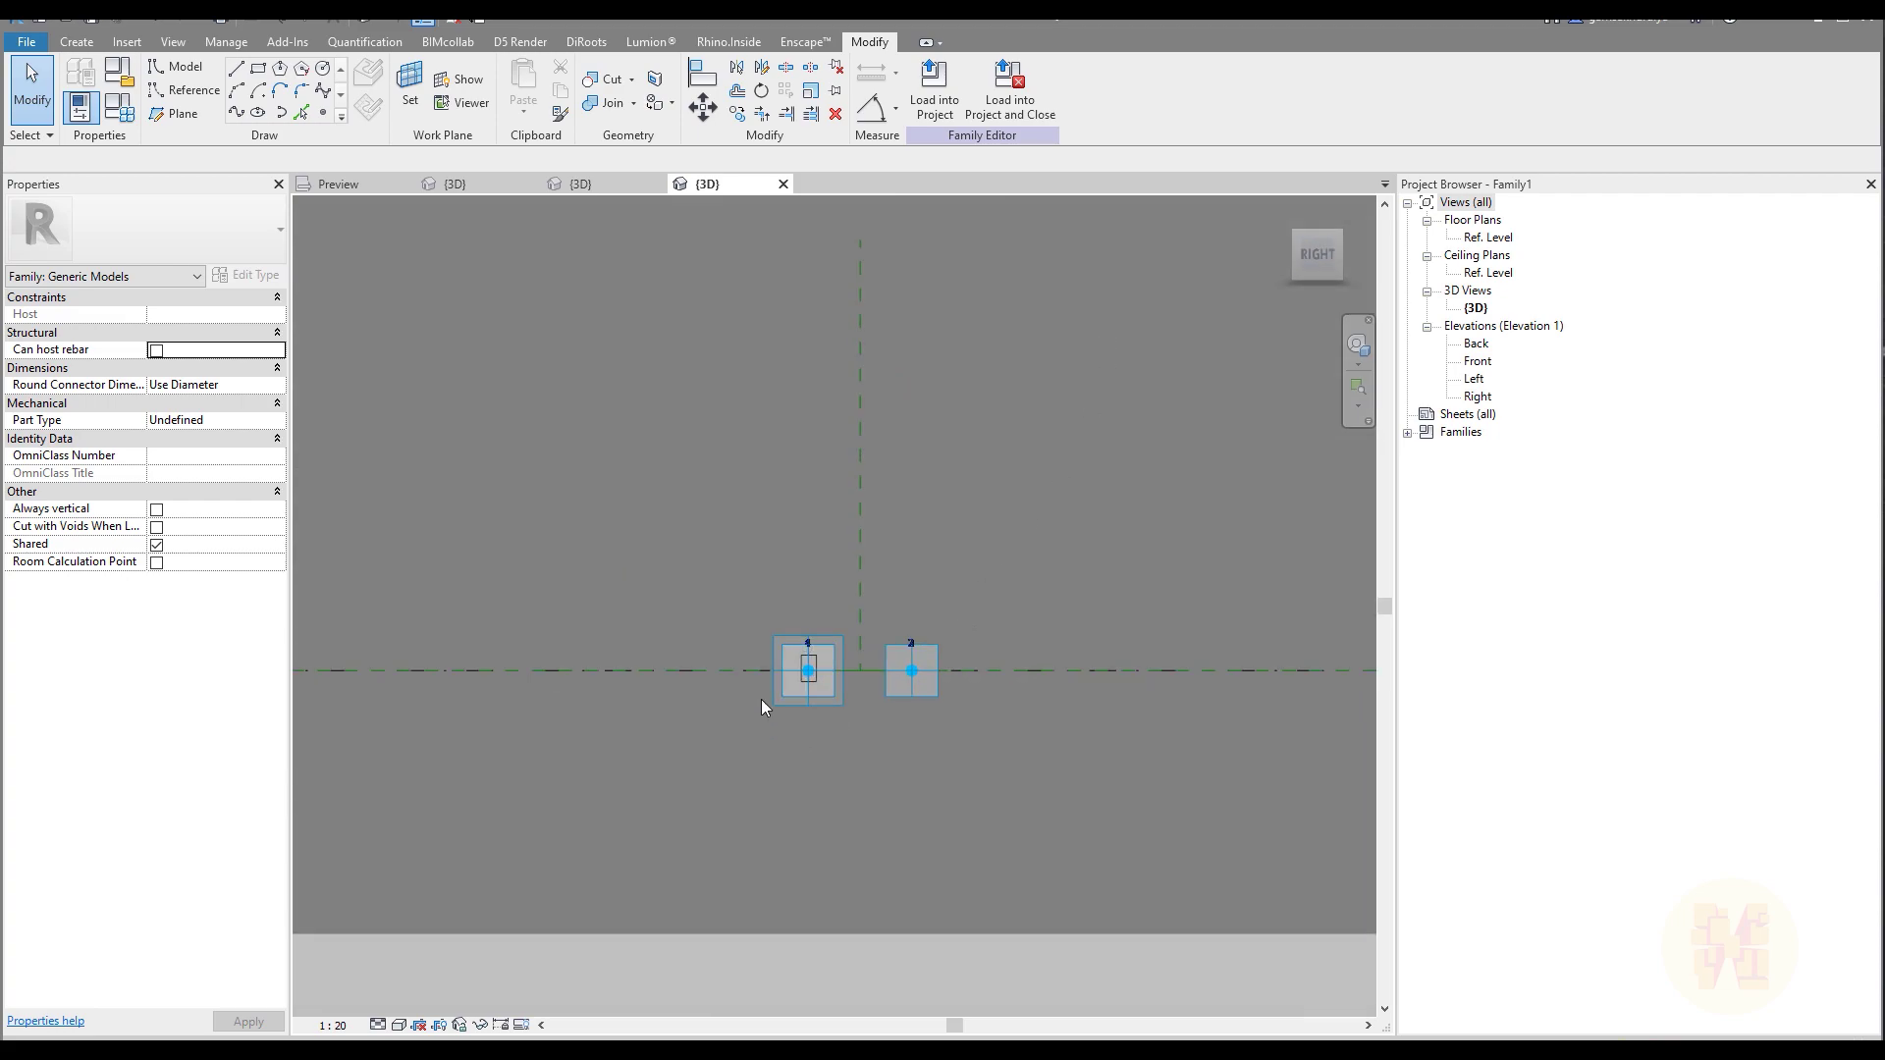
scroll(862, 687, "up", 6)
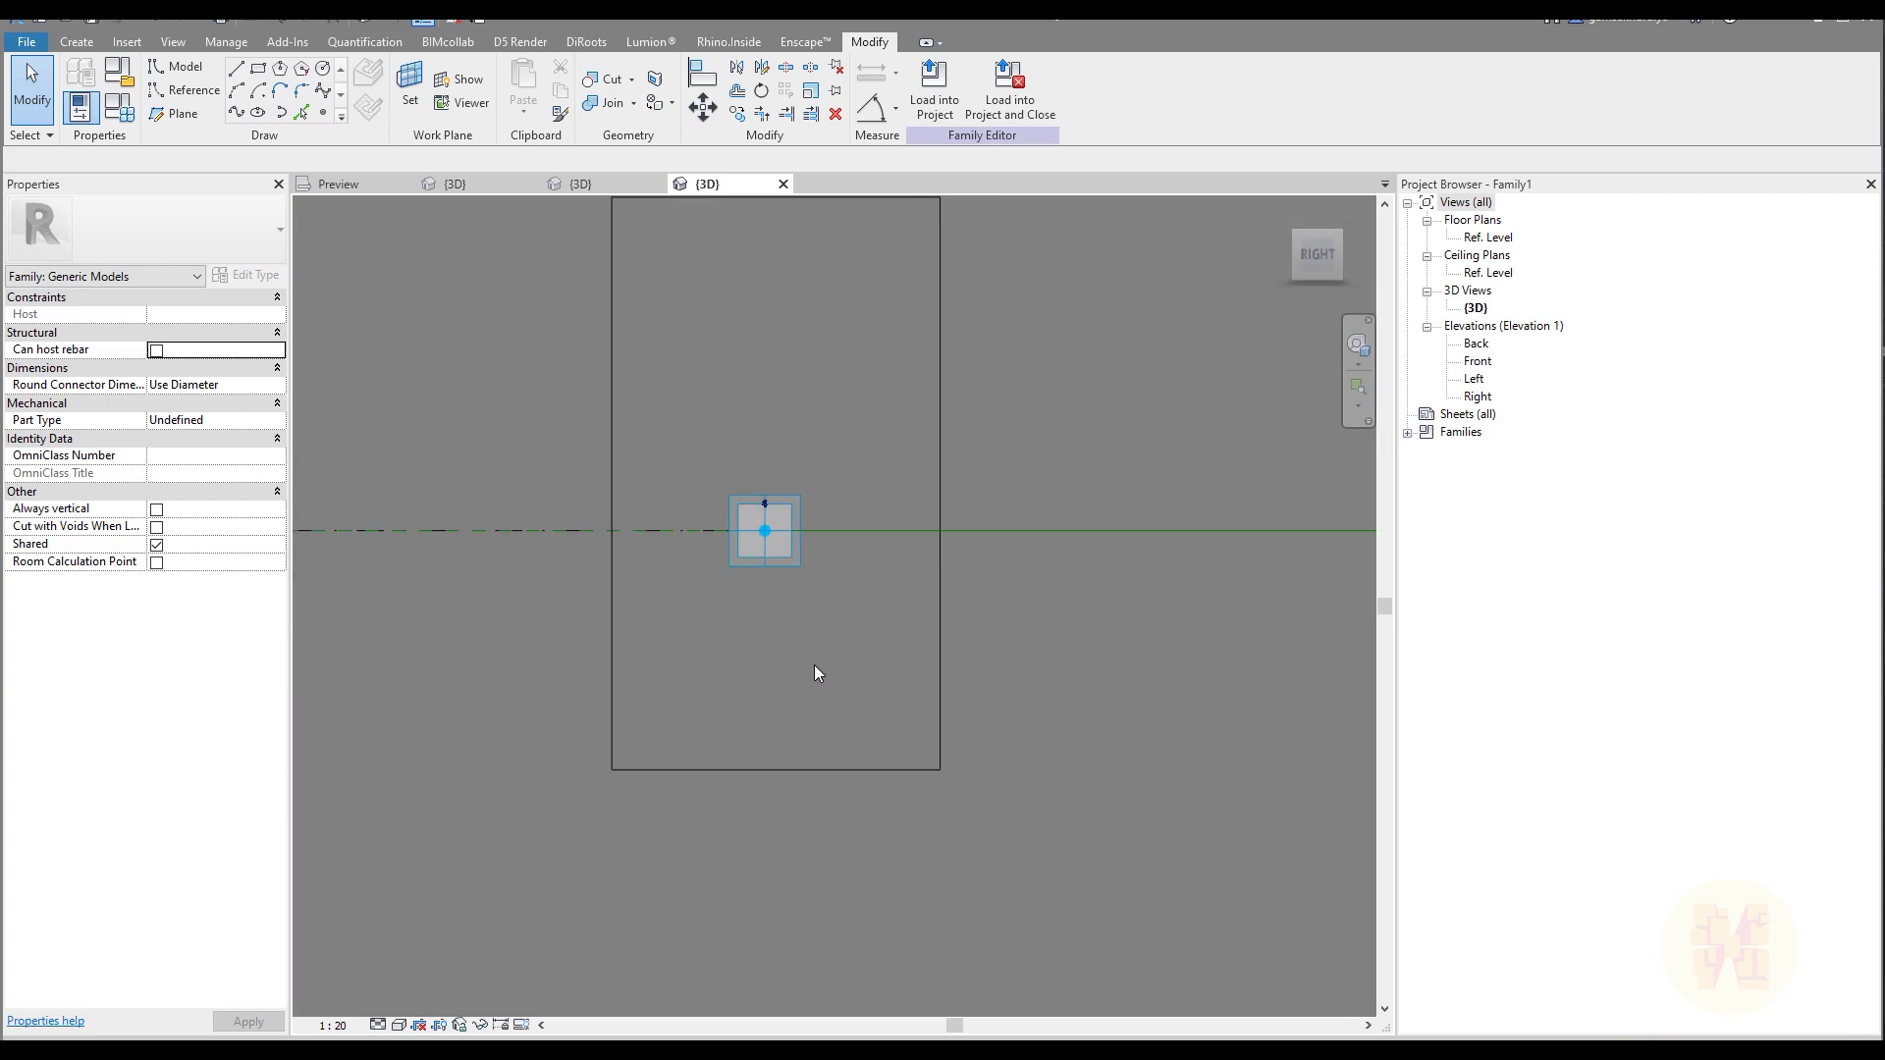
key("d")
key("i")
left_click(613, 668)
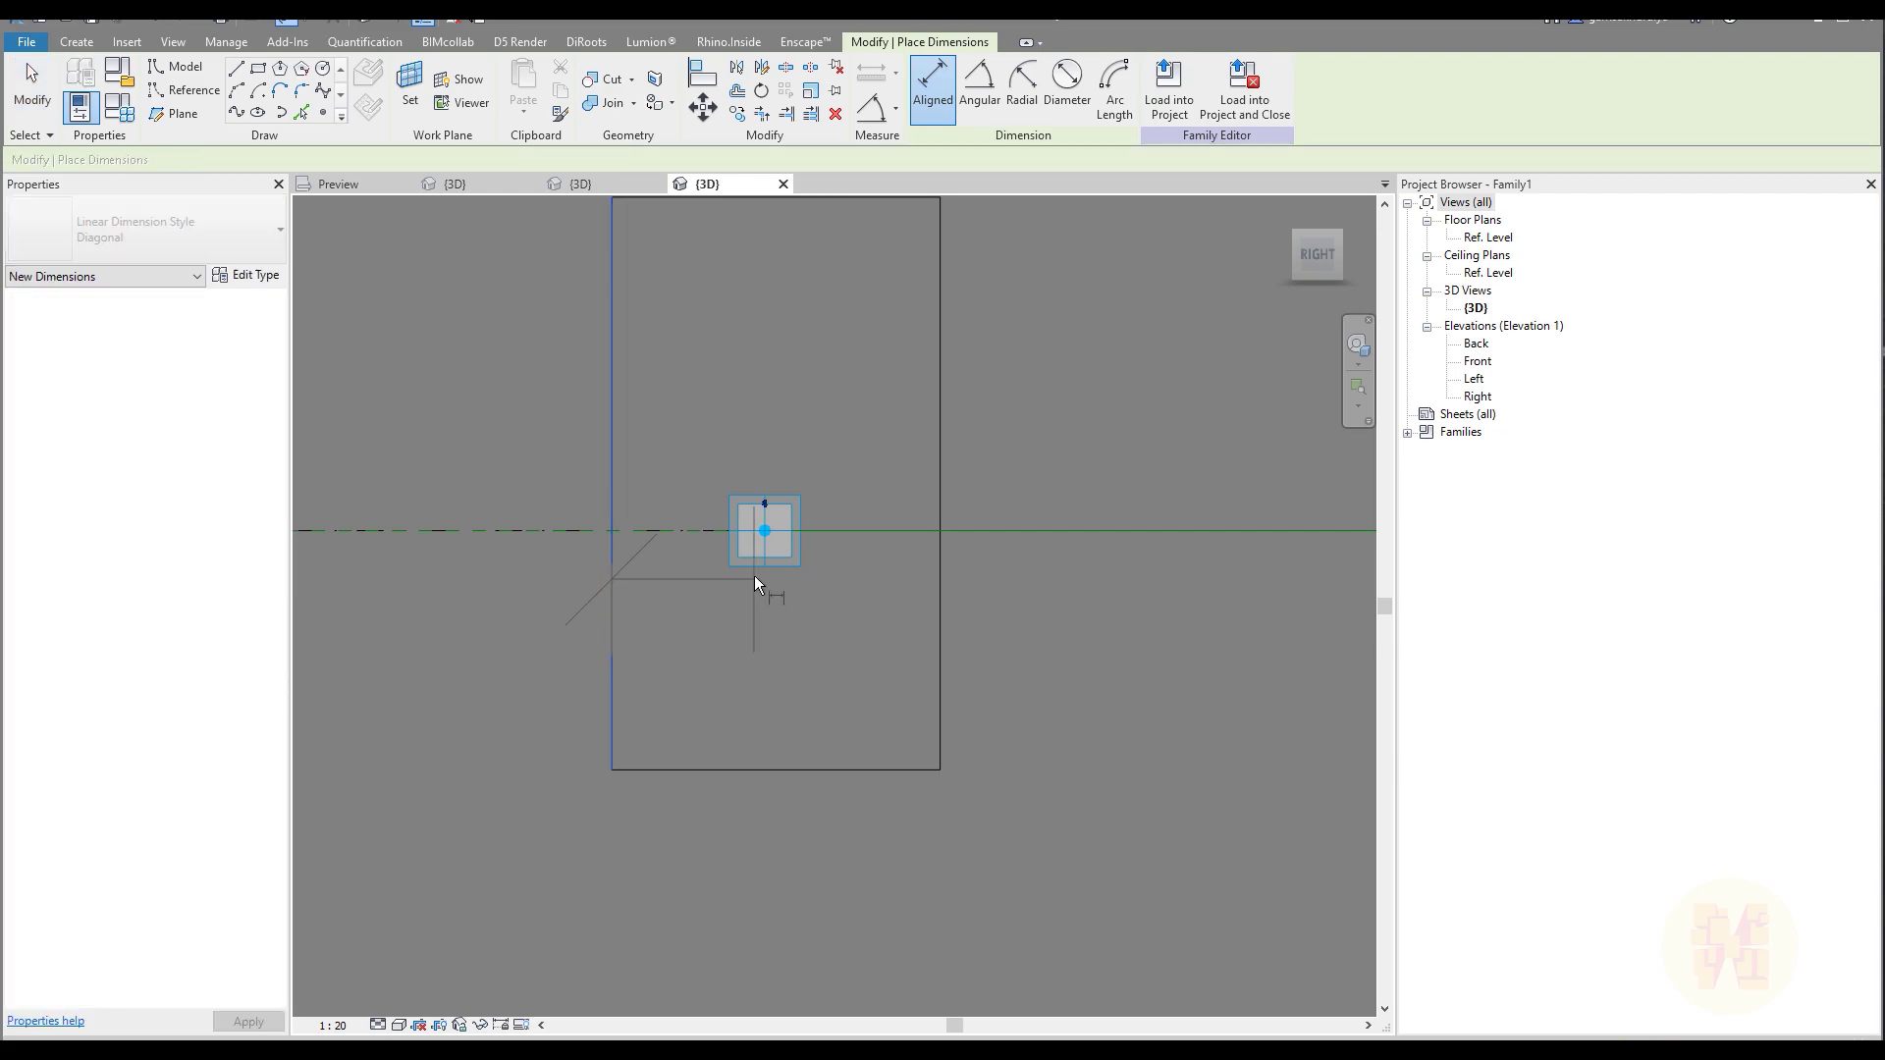
left_click(760, 561)
left_click(745, 922)
left_click(758, 548)
left_click(940, 666)
middle_click_drag(1049, 850, 958, 665)
left_click(944, 741)
key("Escape")
key("Escape")
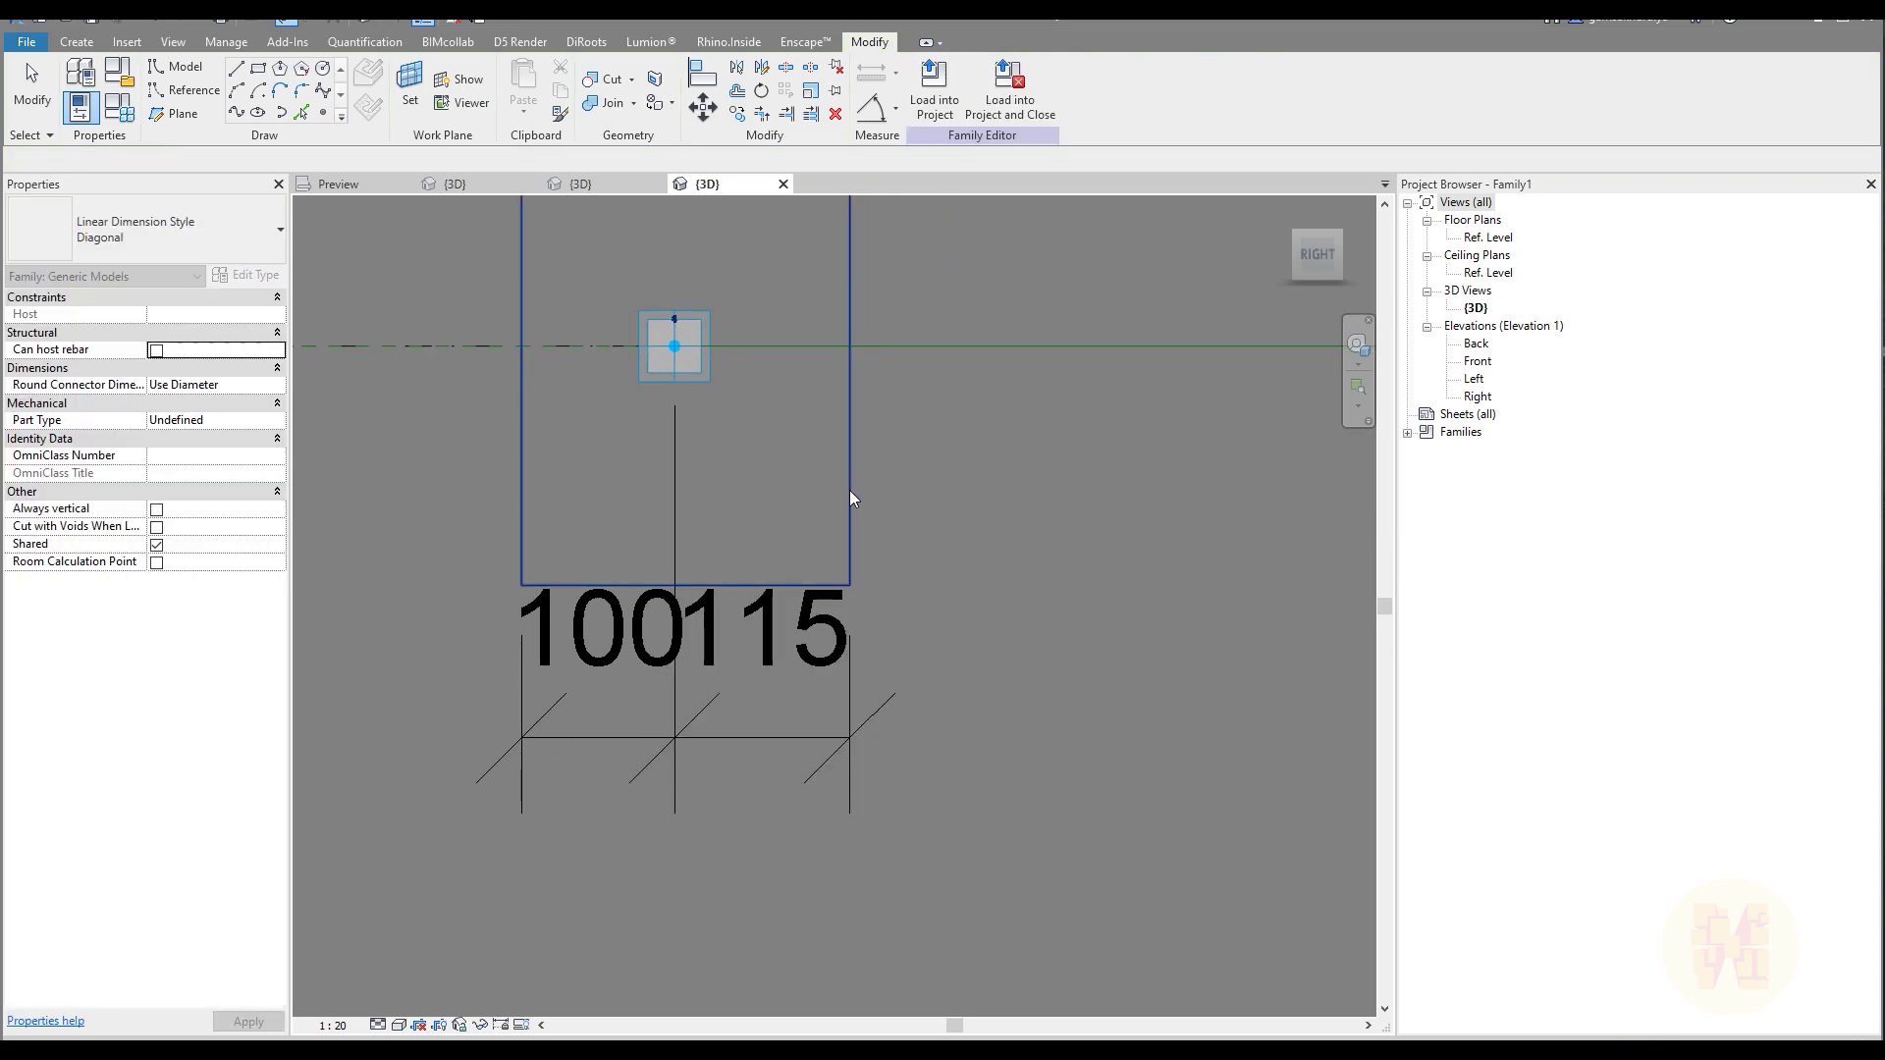
Set the distance from the hosted point to the rectangle's right-hand side to 100
left_click(846, 527)
left_click(946, 477)
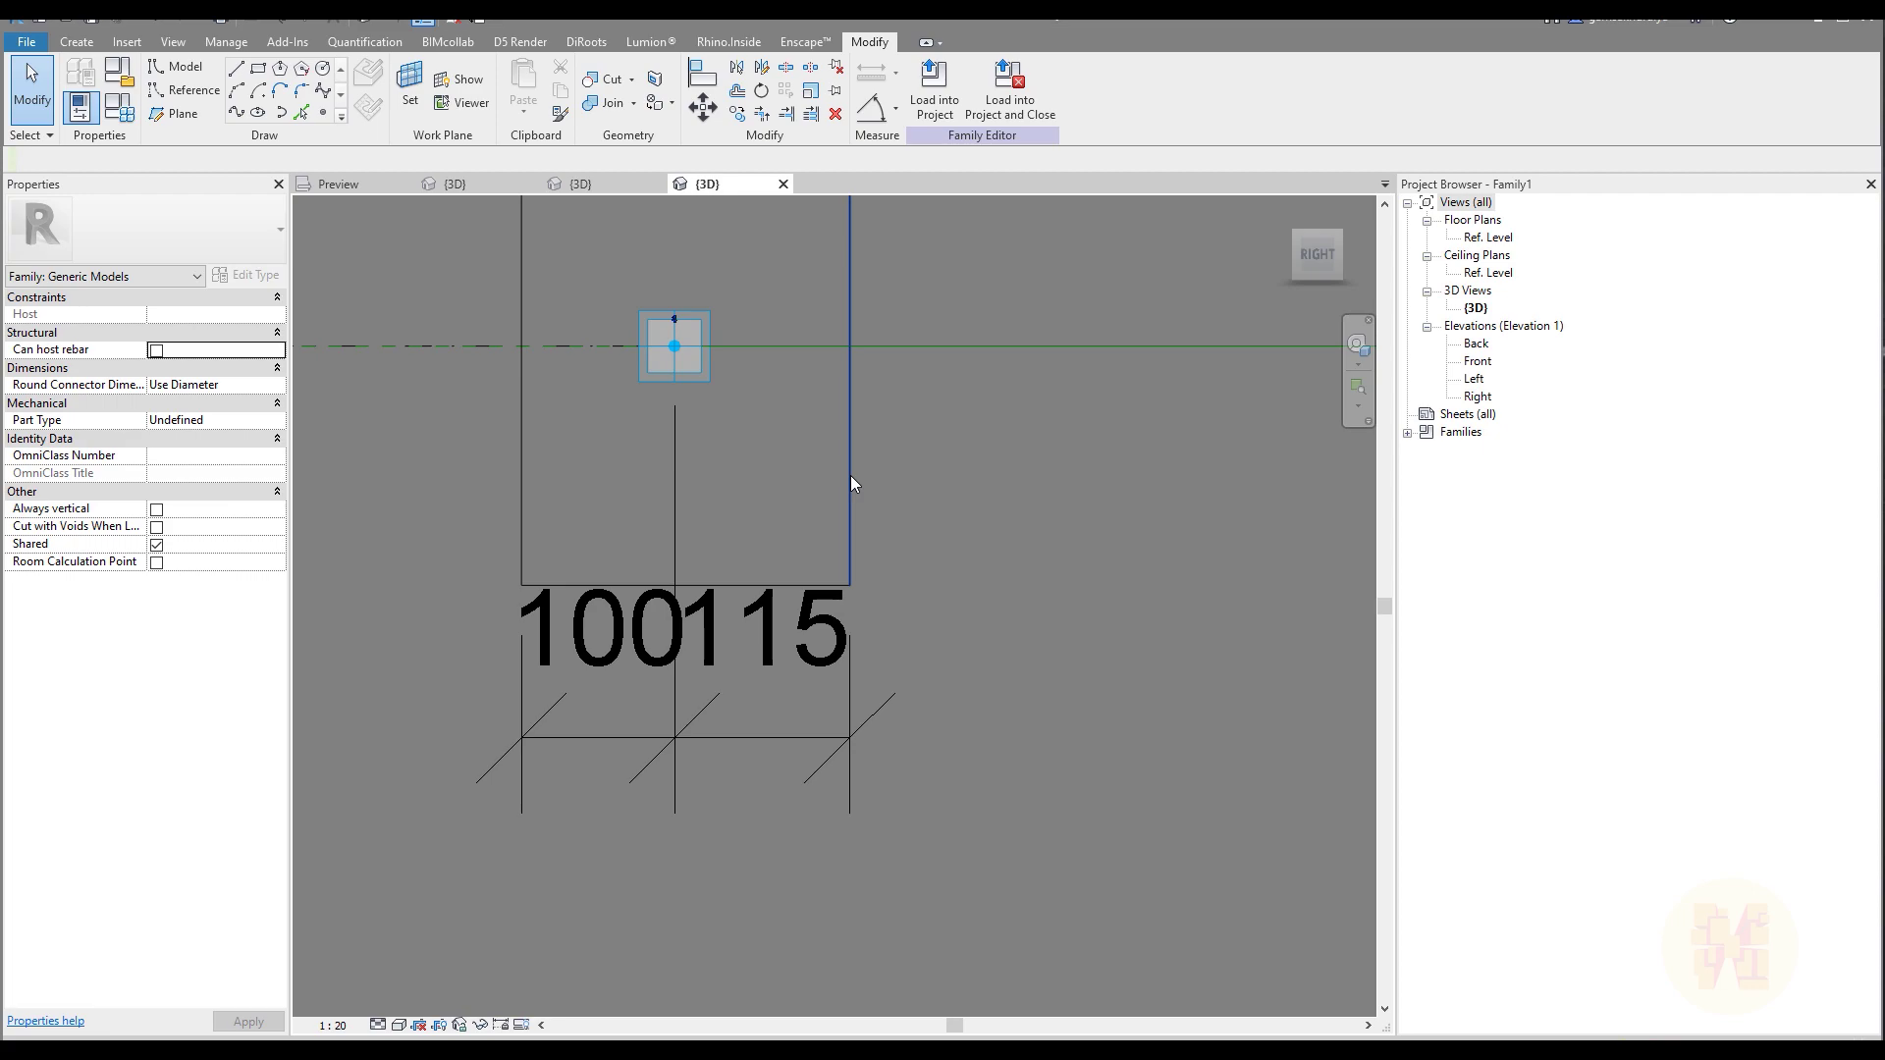
left_click(850, 475)
left_click(762, 684)
type("100")
key("Return")
left_click(791, 658)
Dimension the rectangle's bottom and top edges separately to the hosted point's horizontal plane
middle_click_drag(755, 458, 768, 675)
key("d")
key("i")
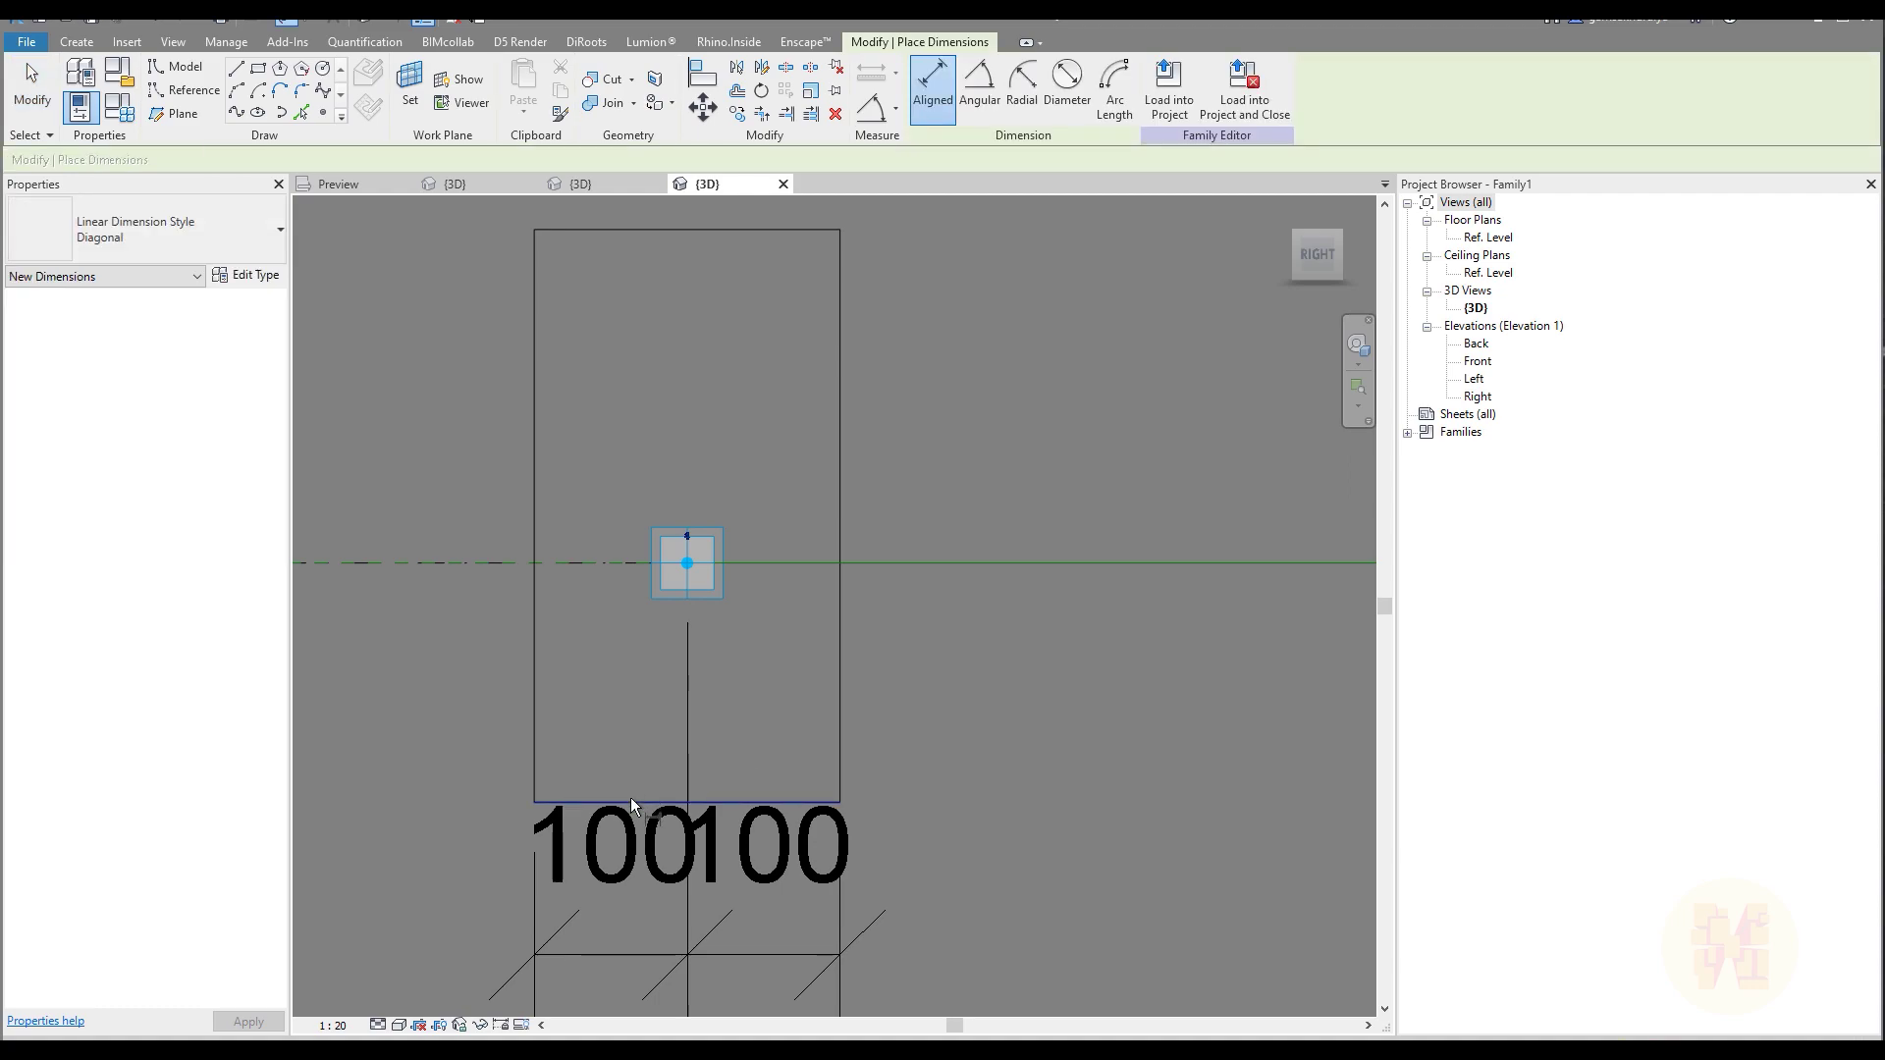
left_click(631, 800)
left_click(658, 563)
middle_click_drag(438, 689, 591, 674)
left_click(590, 675)
middle_click_drag(640, 611, 679, 751)
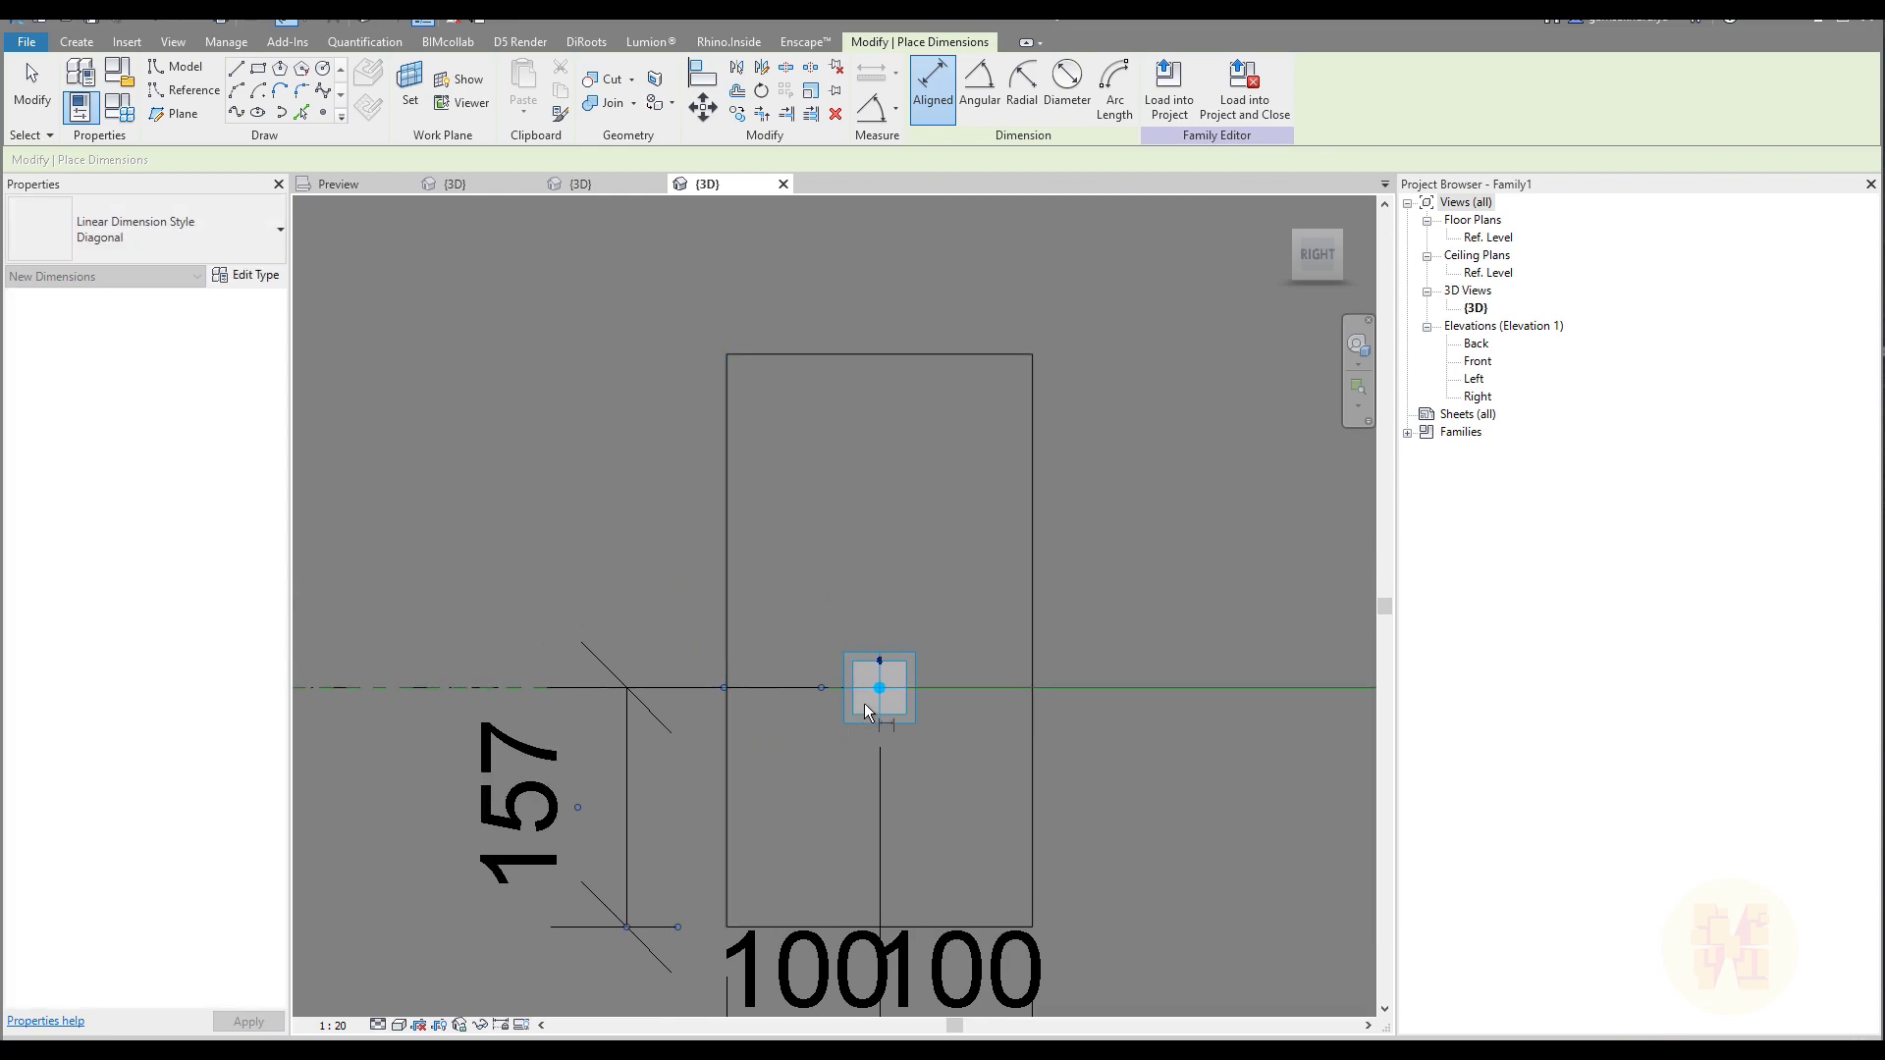
left_click(851, 355)
left_click(538, 397)
key("Escape")
key("Escape")
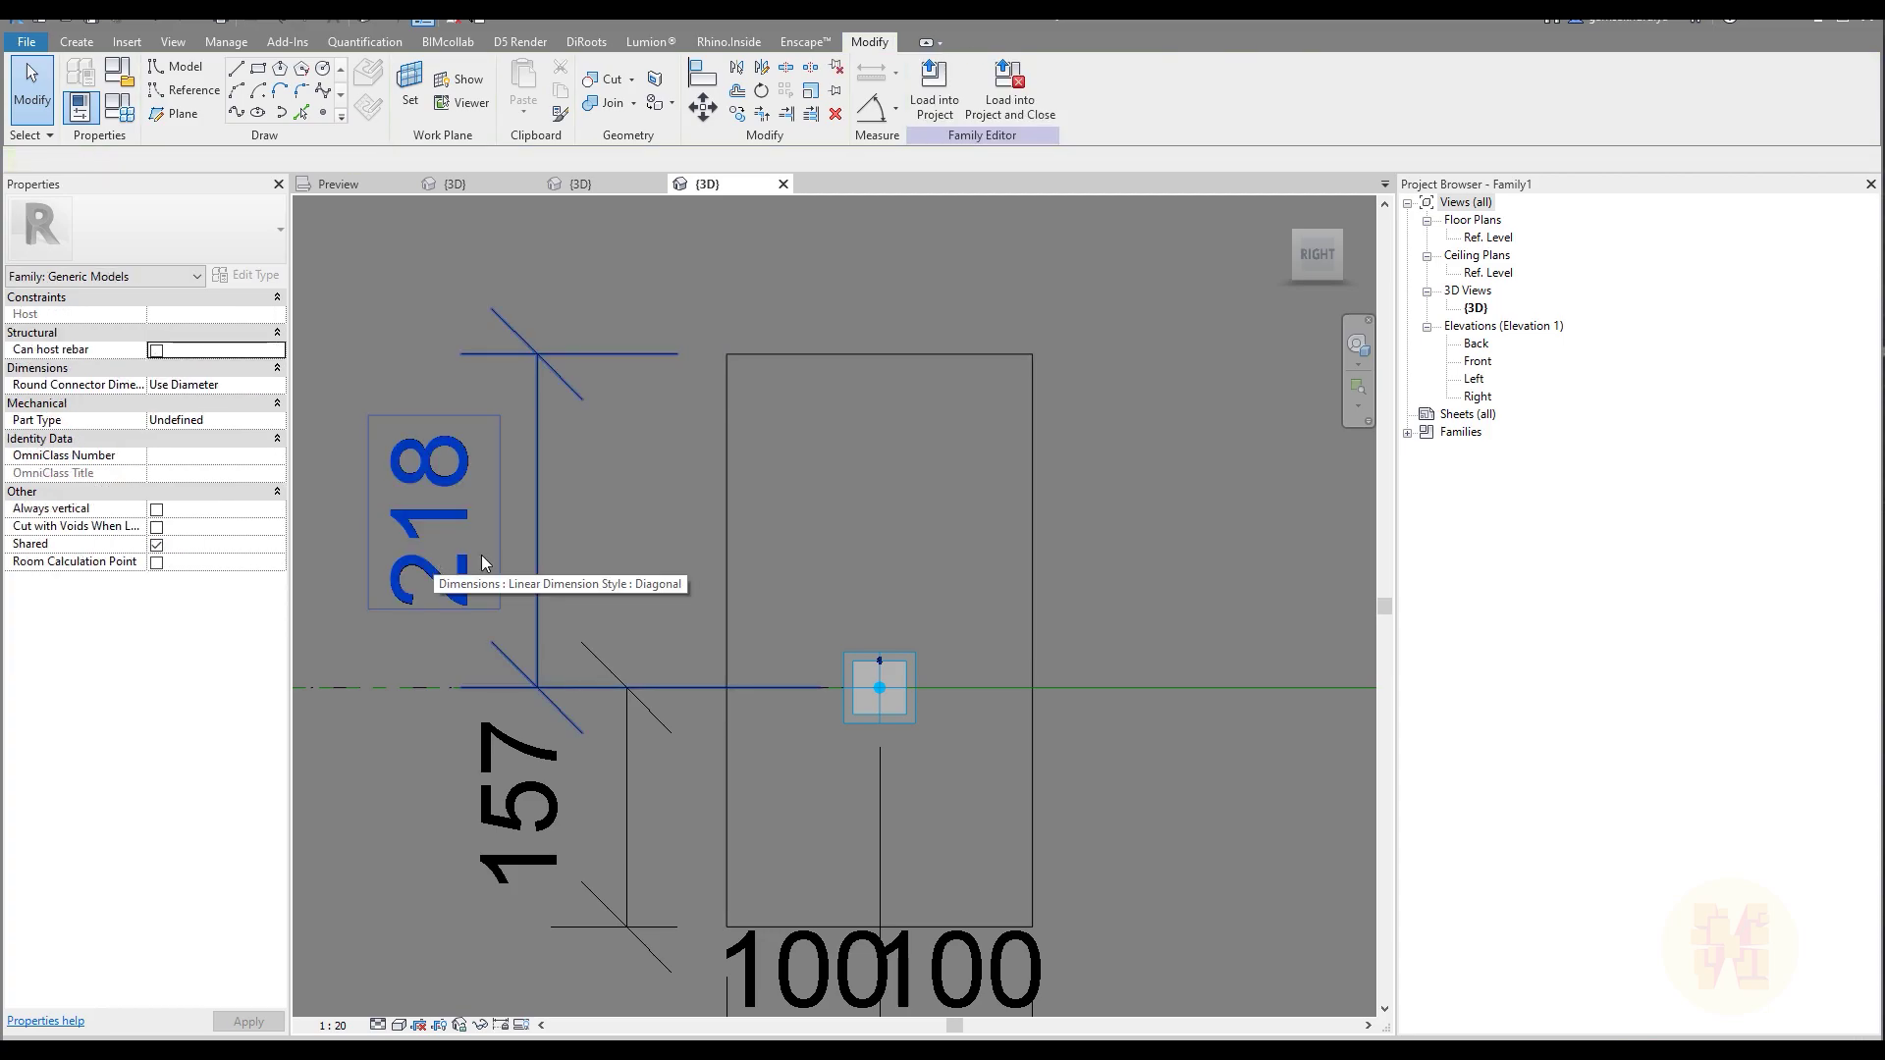
Set the distances from the hosted point to the rectangle's top and bottom edges to 150 each
left_click(537, 472)
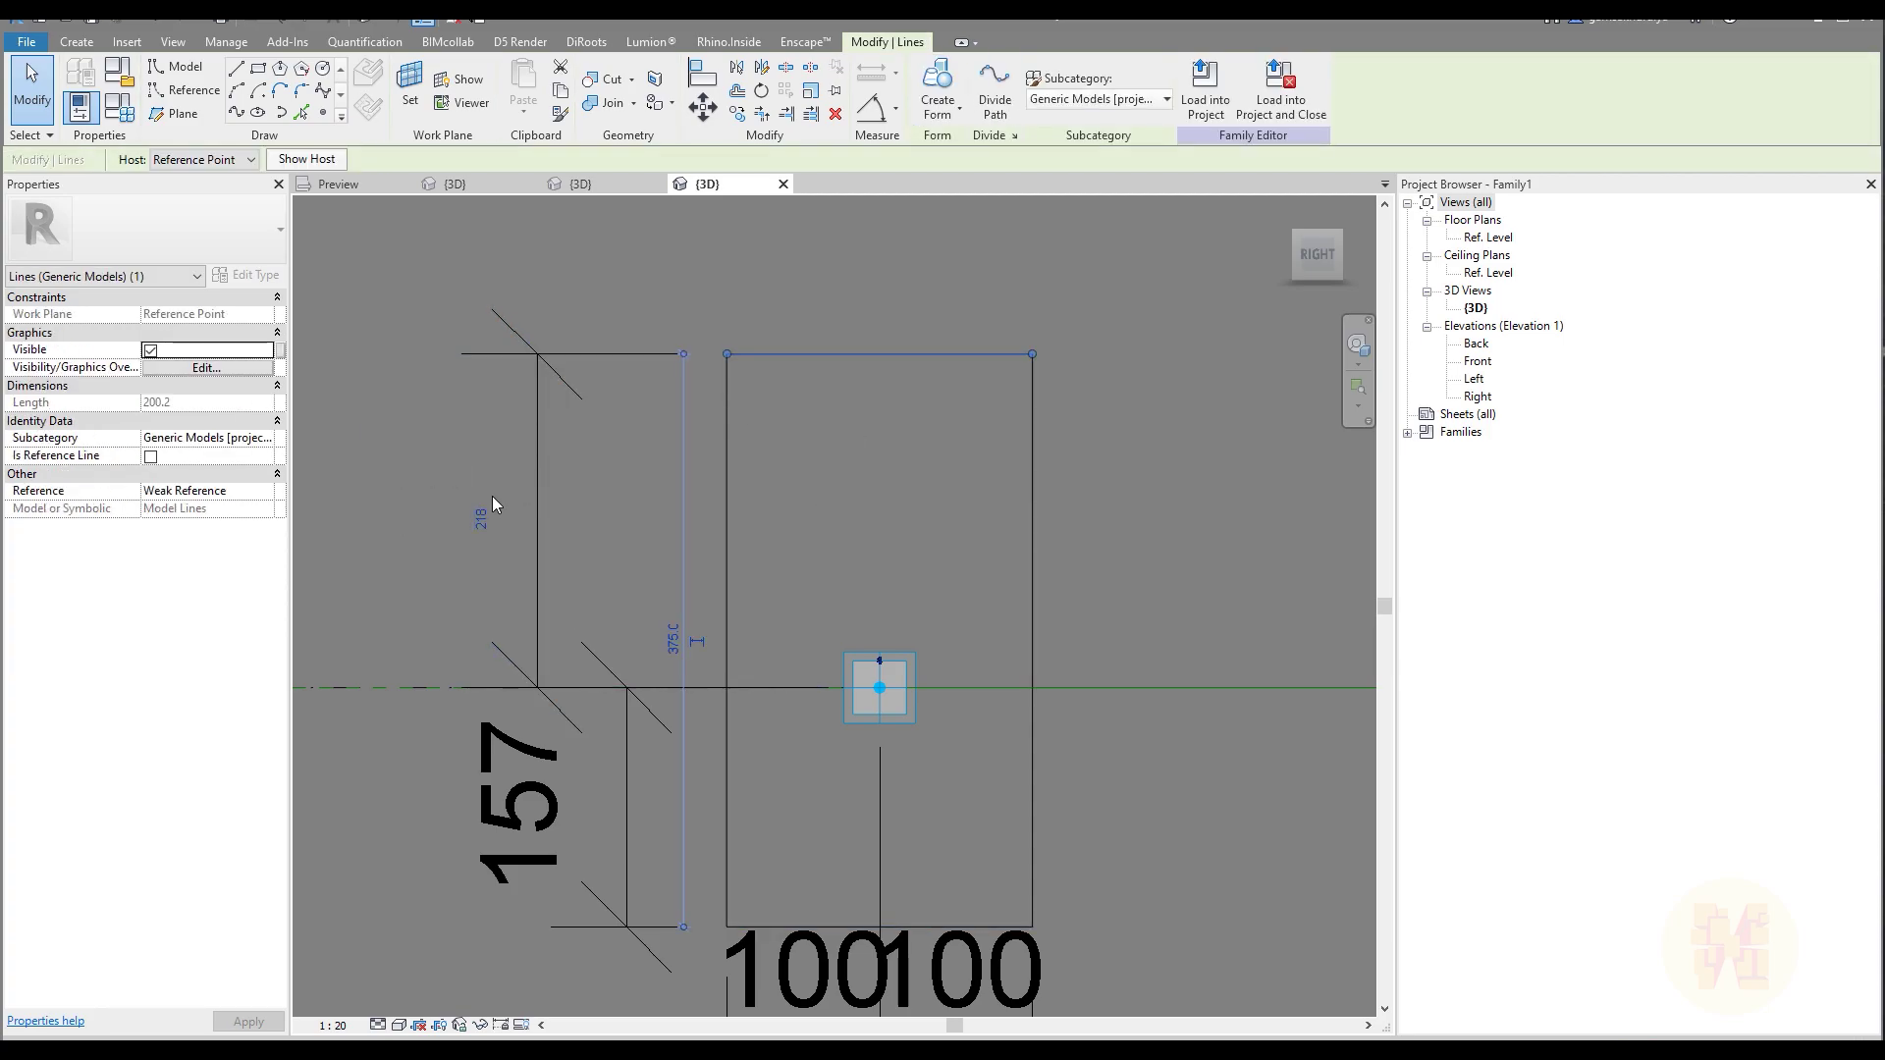
left_click(638, 613)
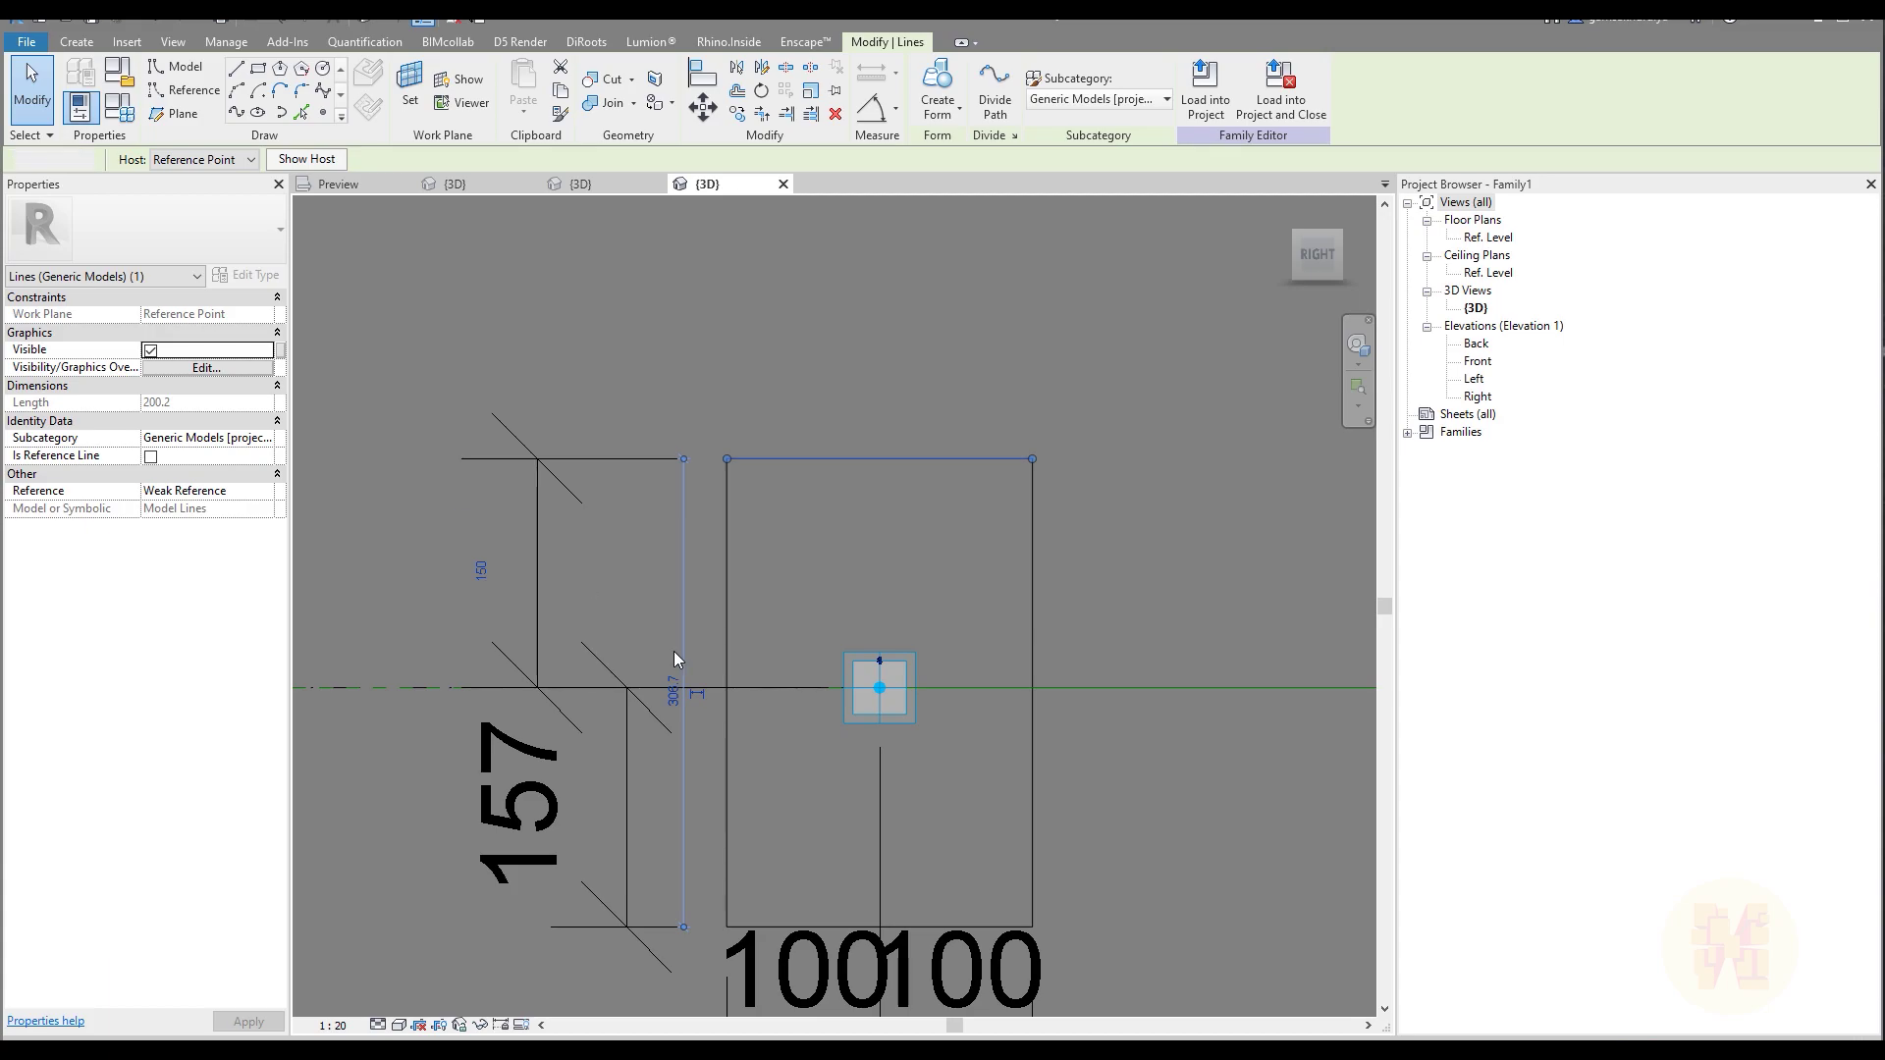
left_click(536, 834)
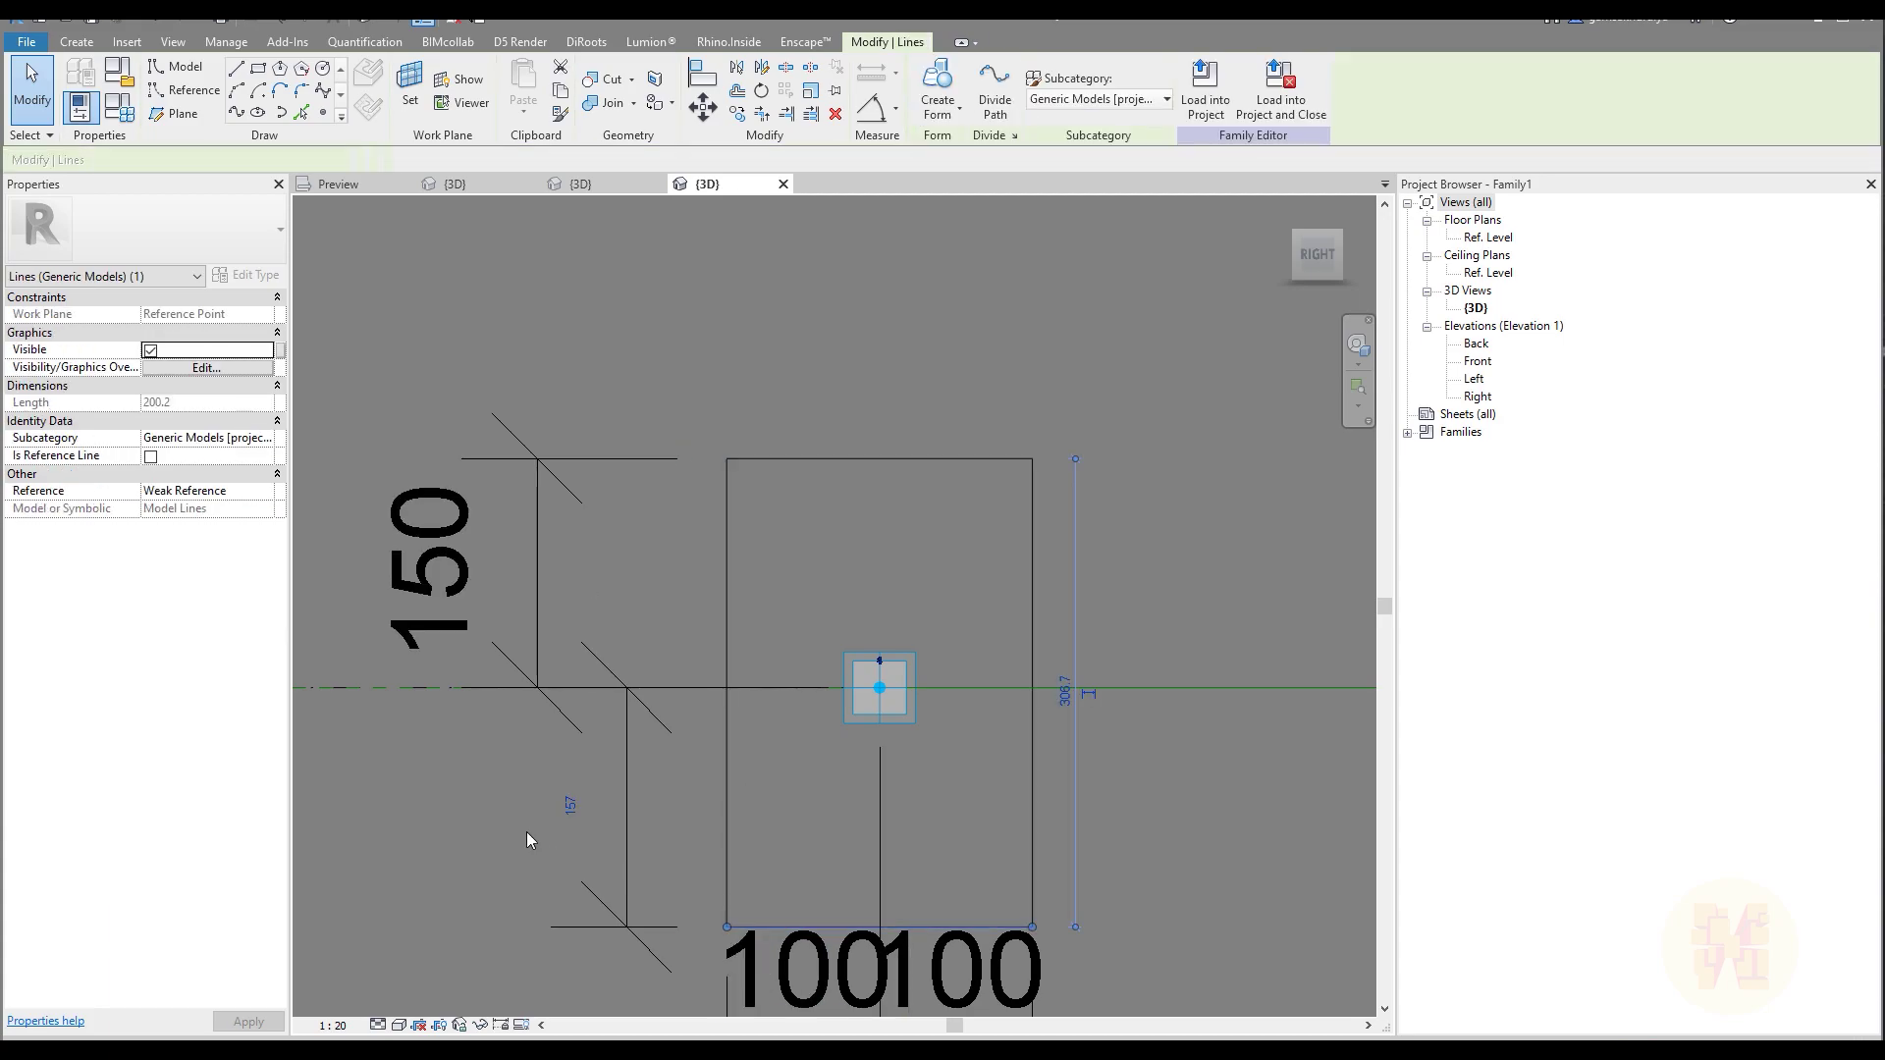
key("Escape")
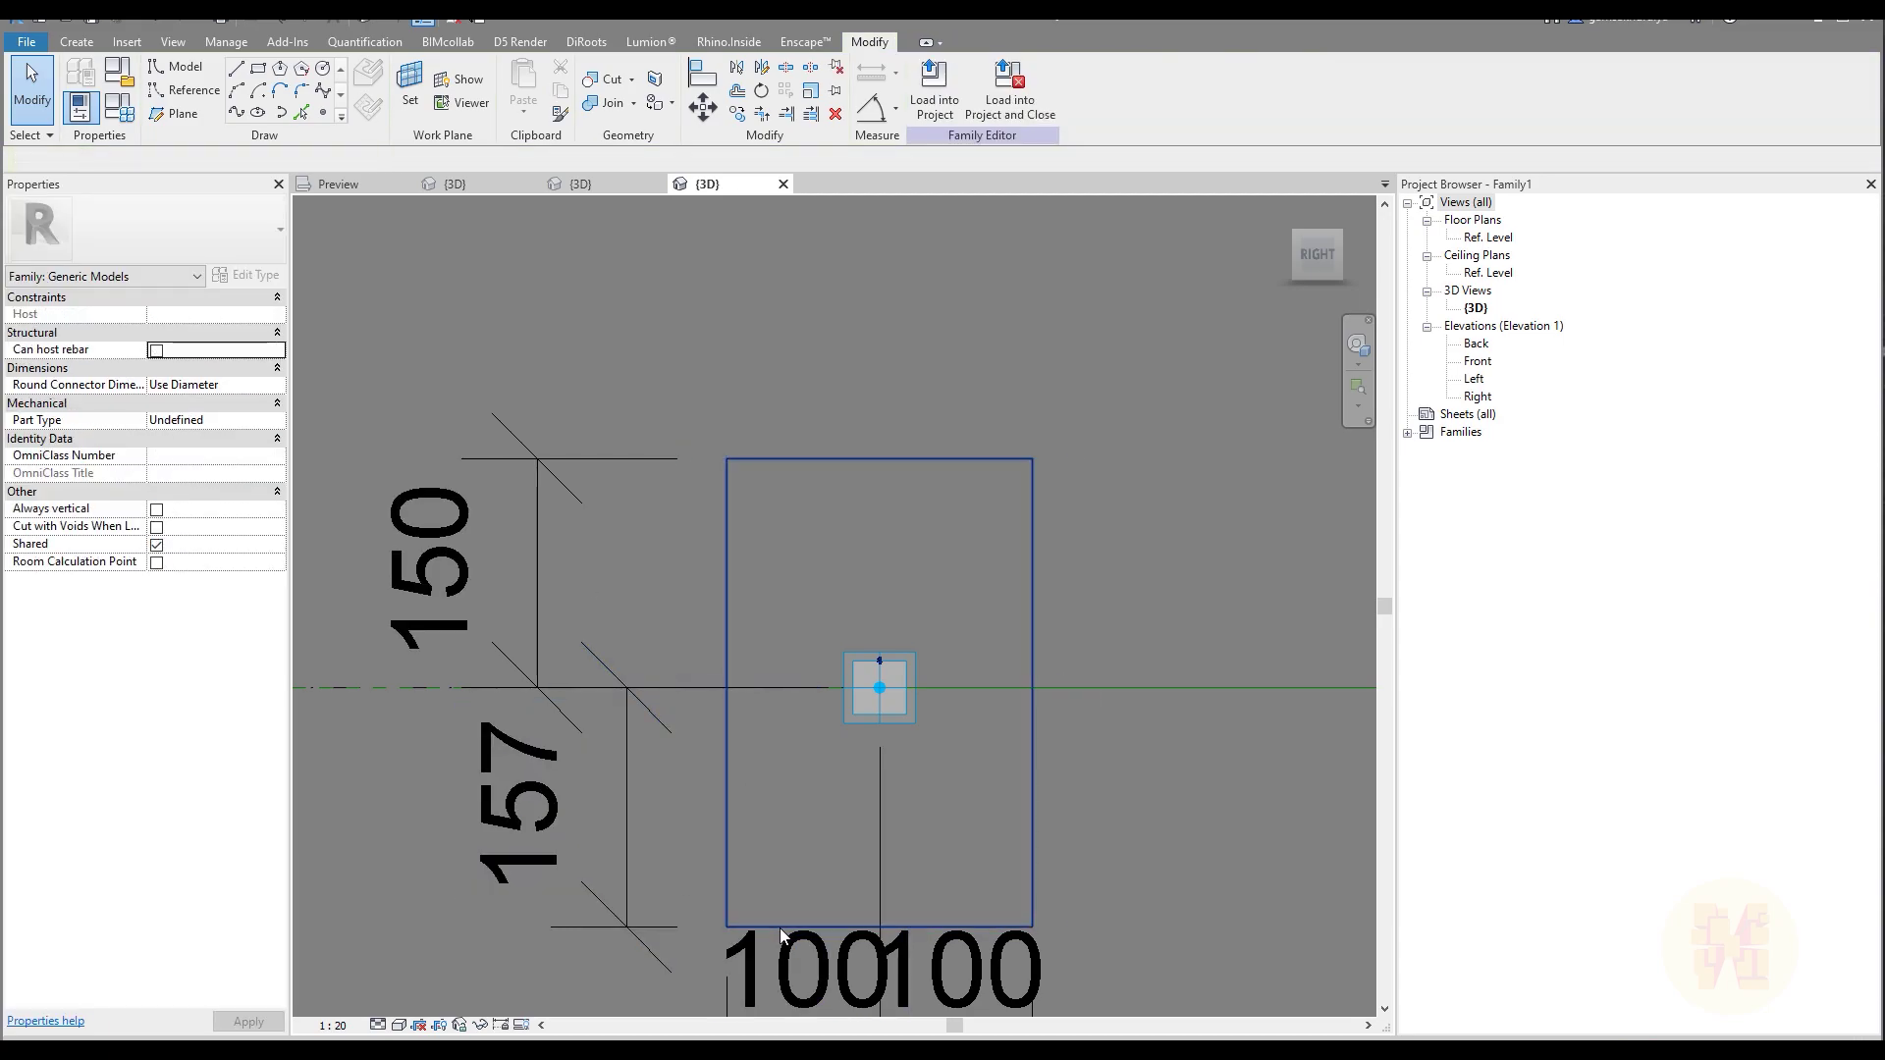
left_click(674, 887)
left_click(564, 803)
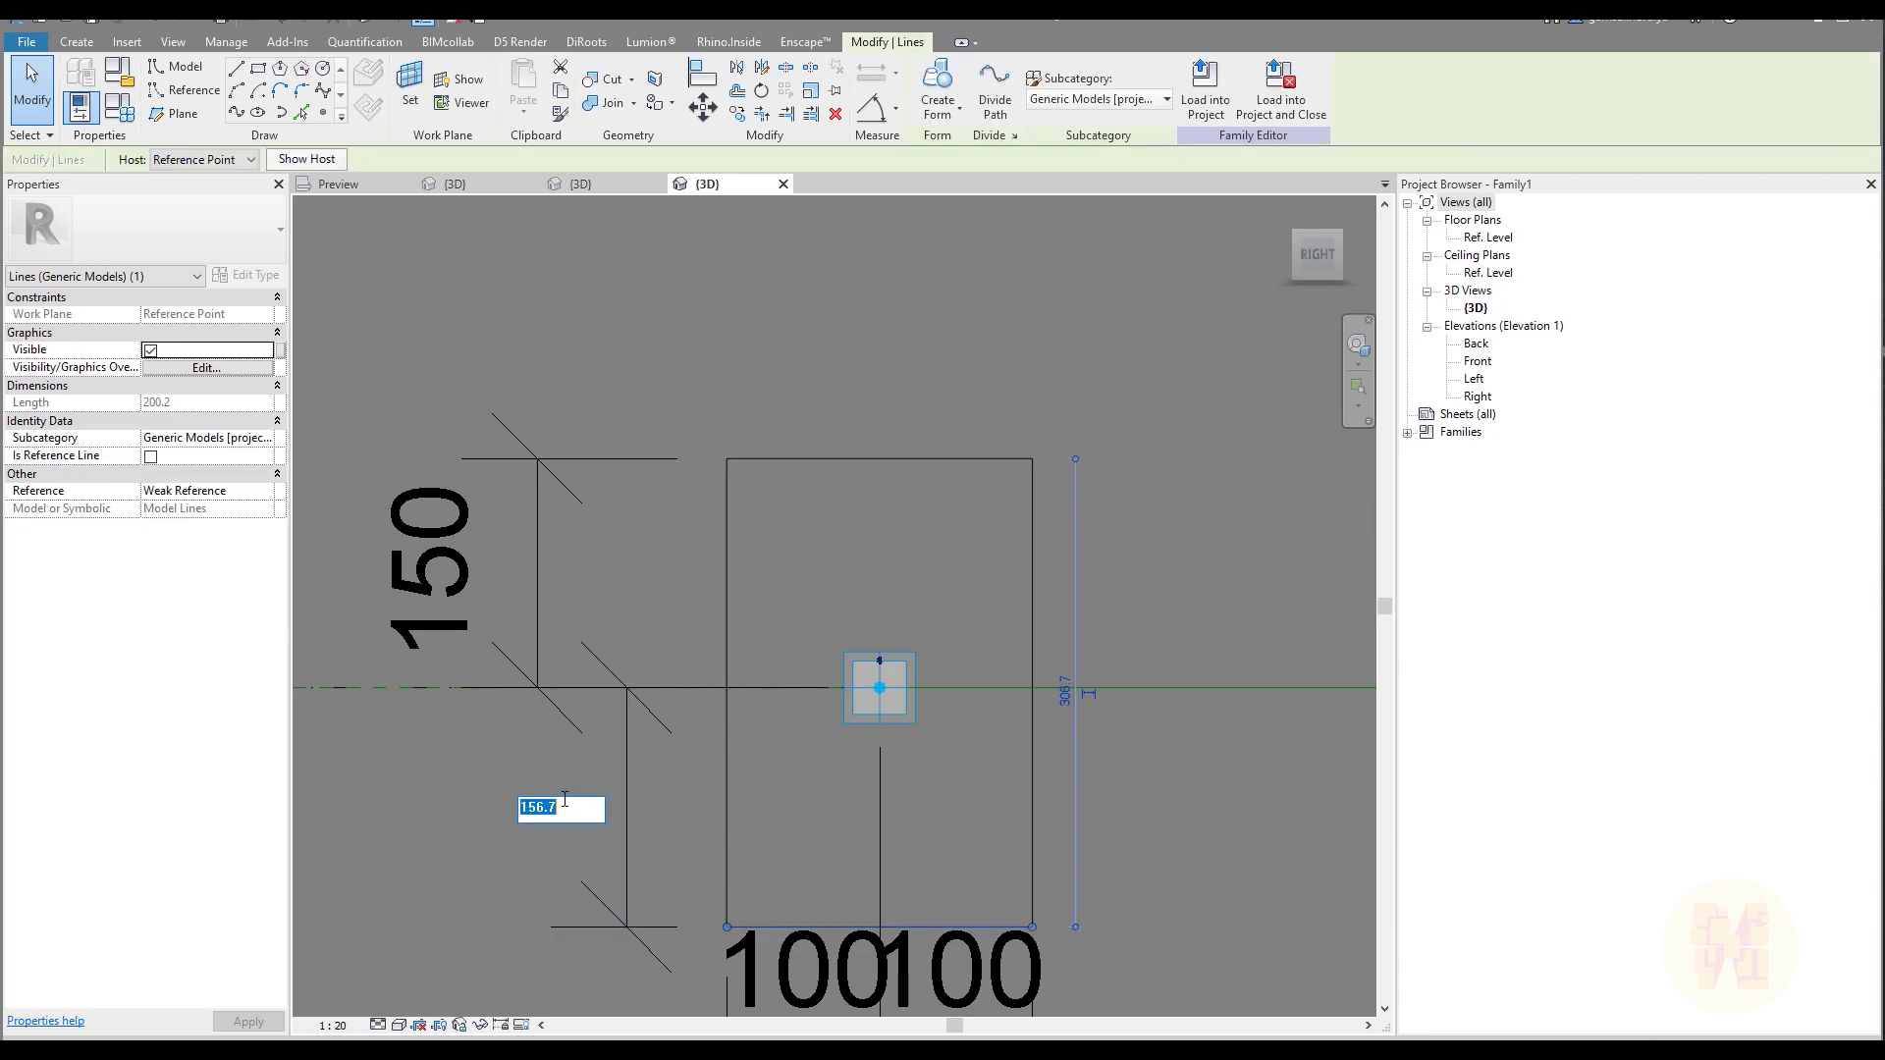
key("Return")
key("Escape")
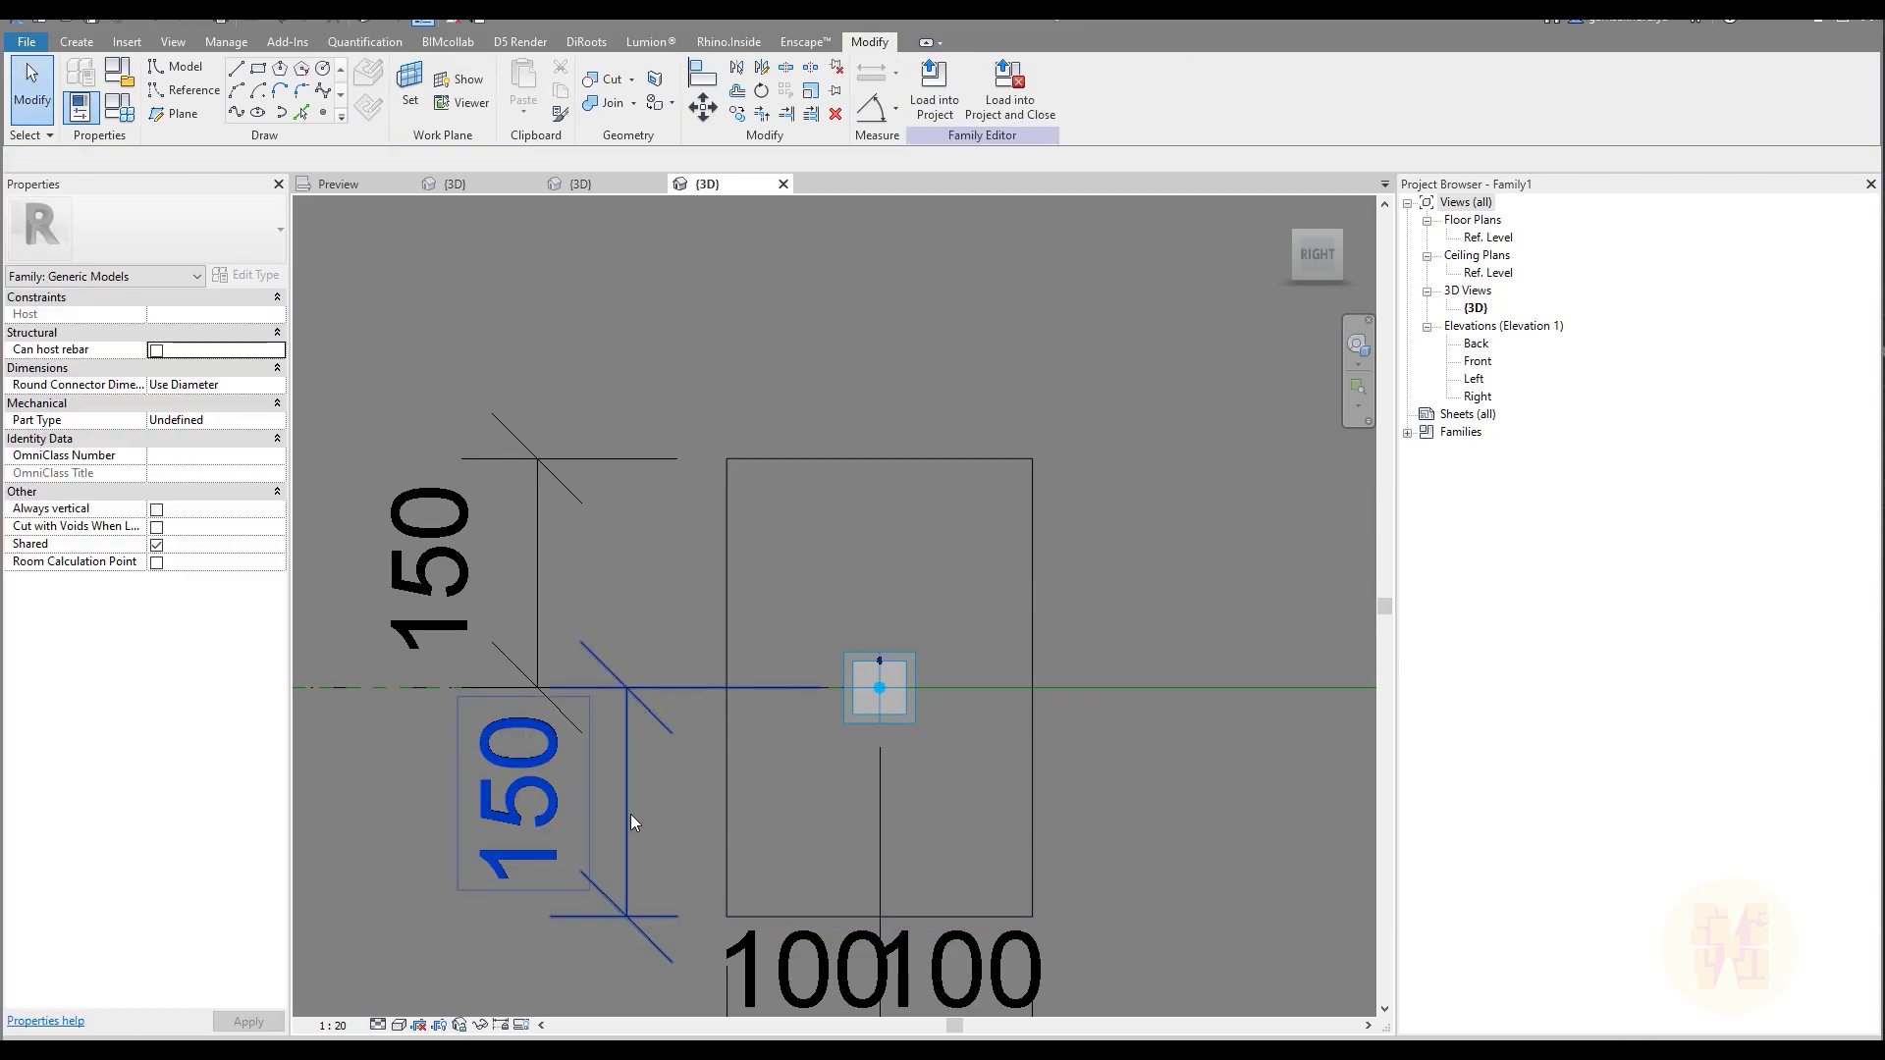
middle_click_drag(830, 889, 727, 675)
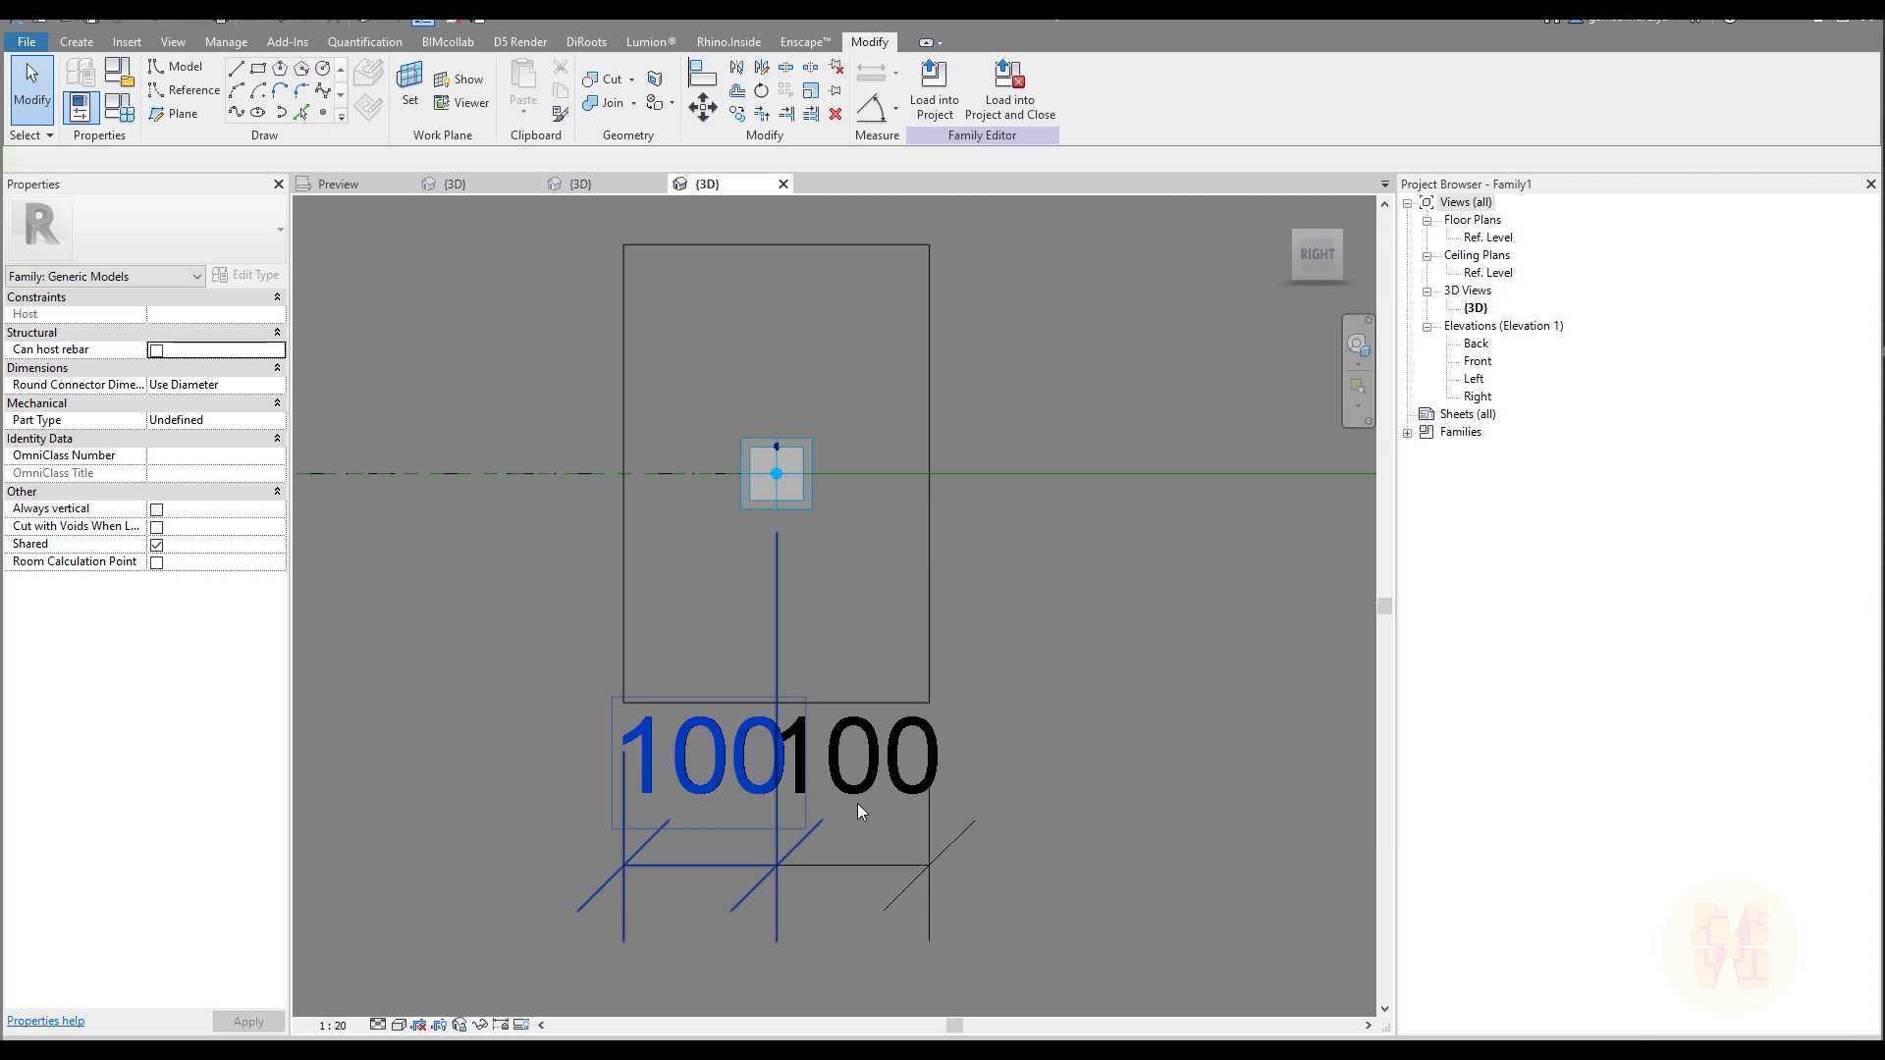
scroll(844, 775, "down", 3)
middle_click_drag(811, 762, 828, 592, "shift")
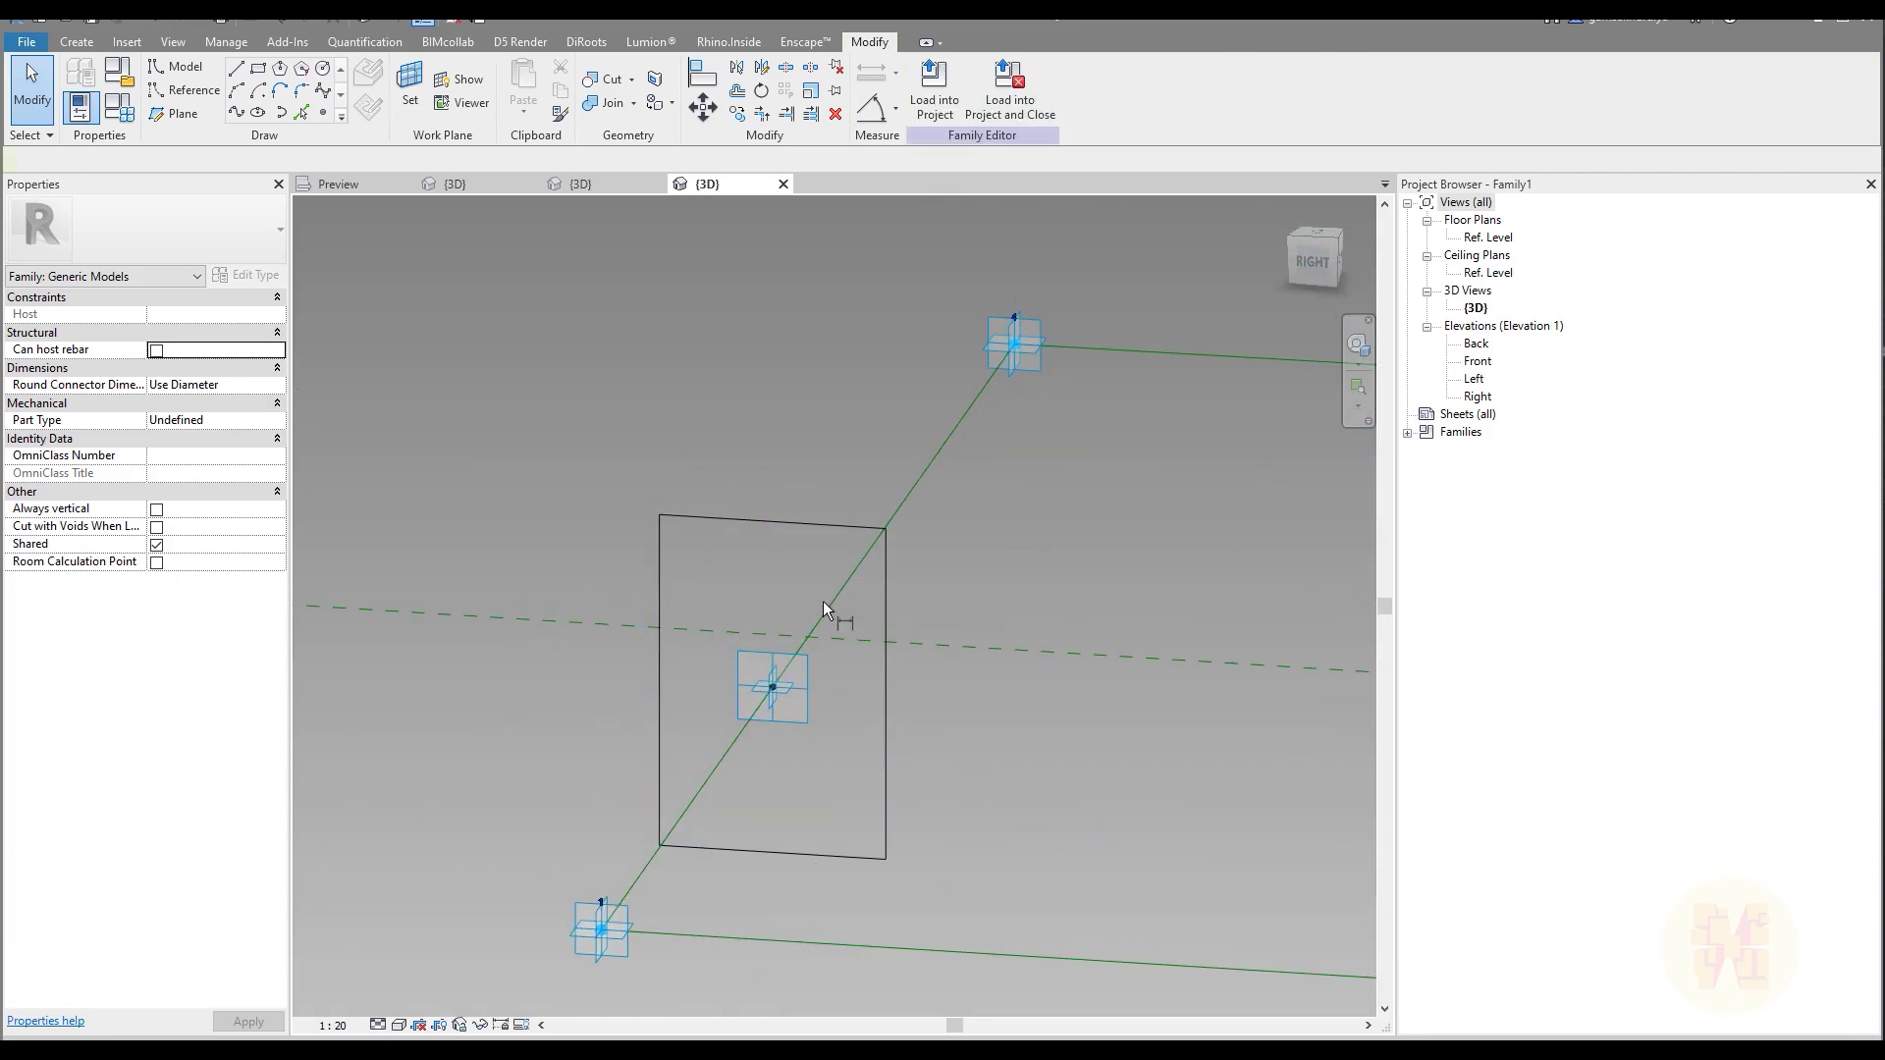
left_click(659, 682)
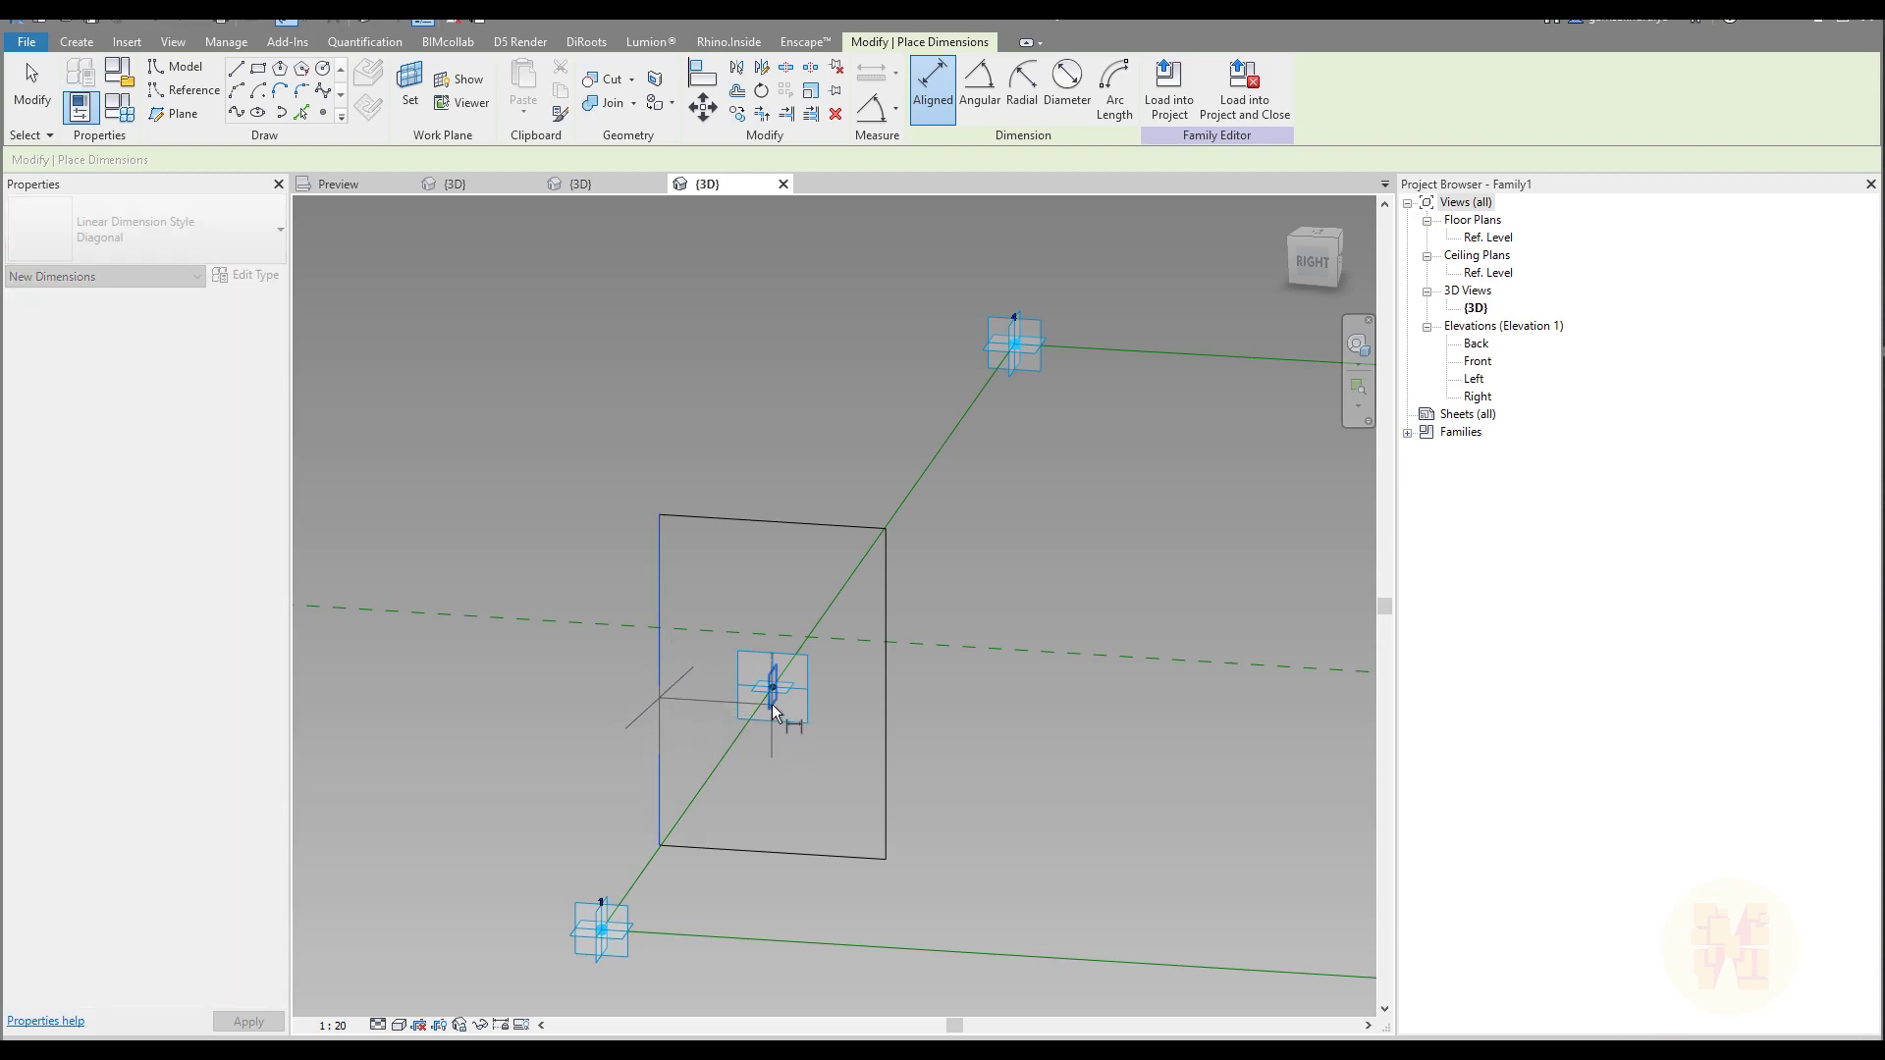
left_click(778, 699)
key("Escape")
key("Escape")
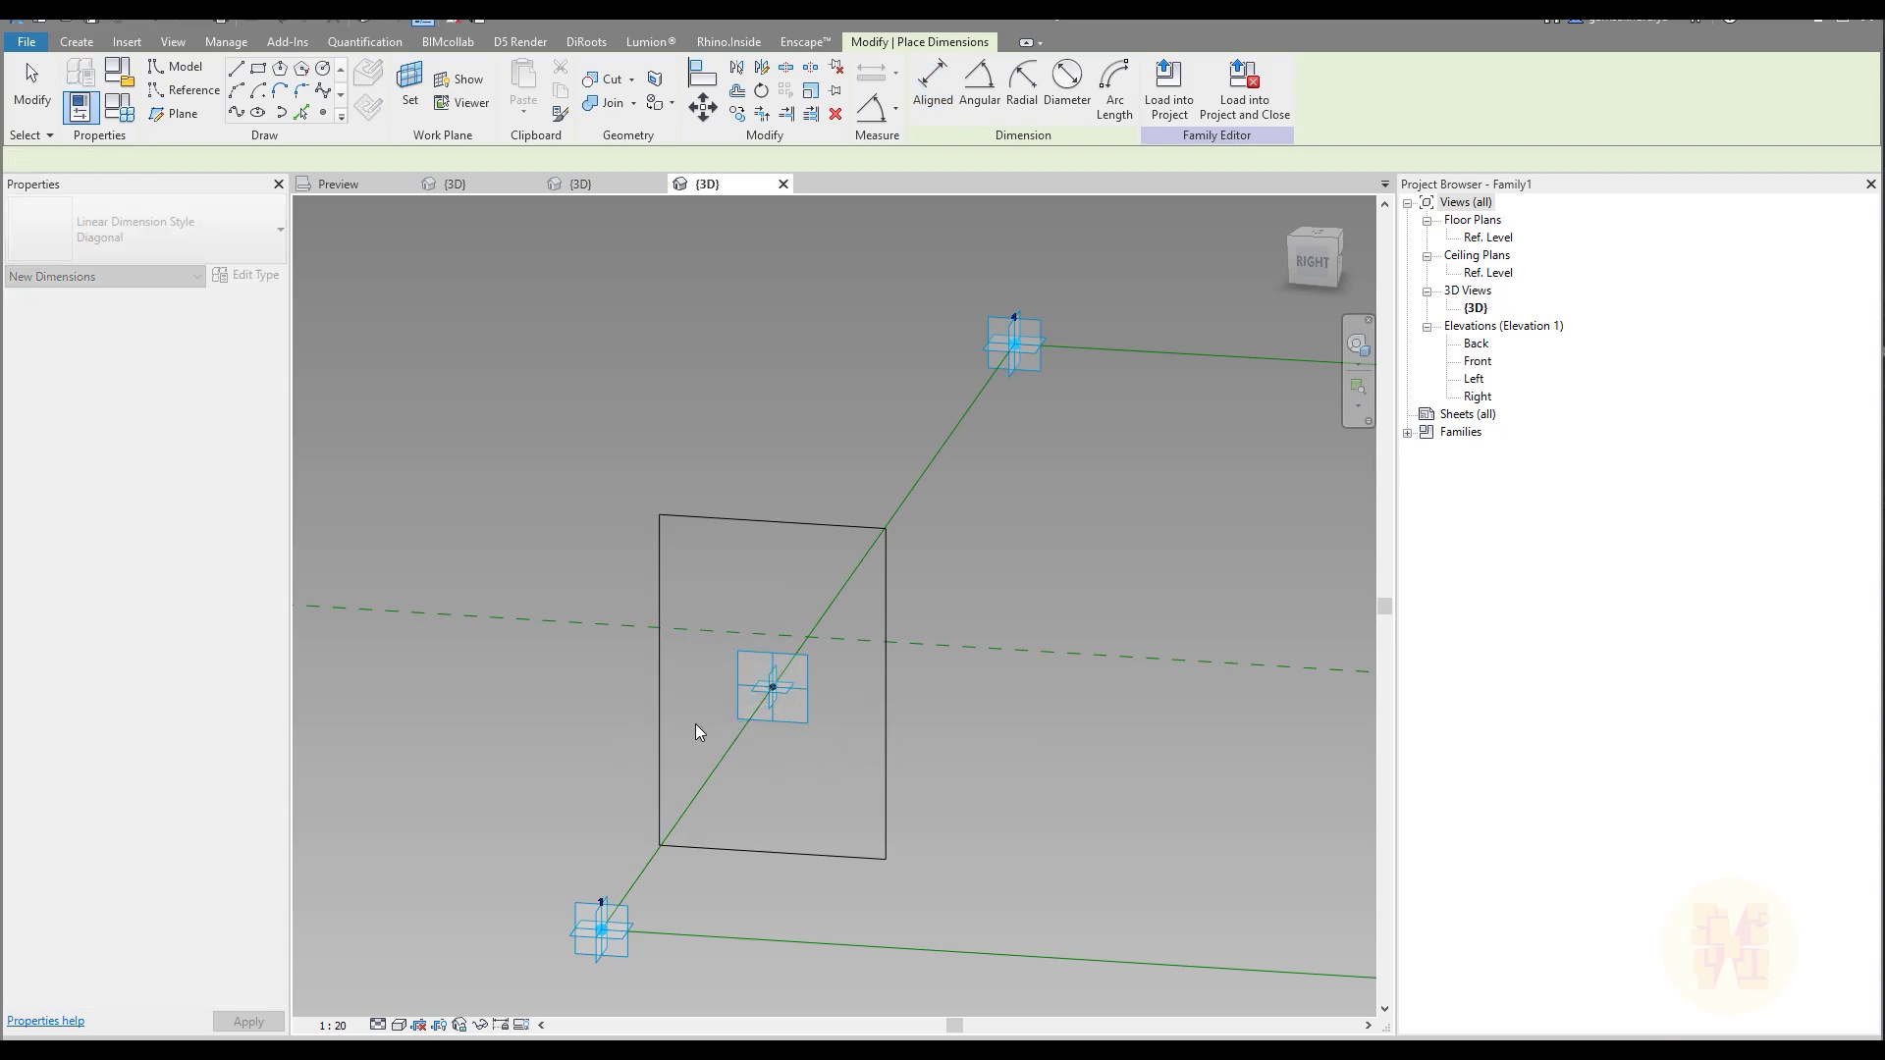
Add an equality dimension above the rectangle across its left side, the hosted point's centre plane and its right side
key("d")
key("i")
left_click(722, 777)
left_click(772, 687)
left_click(886, 778)
left_click(785, 432)
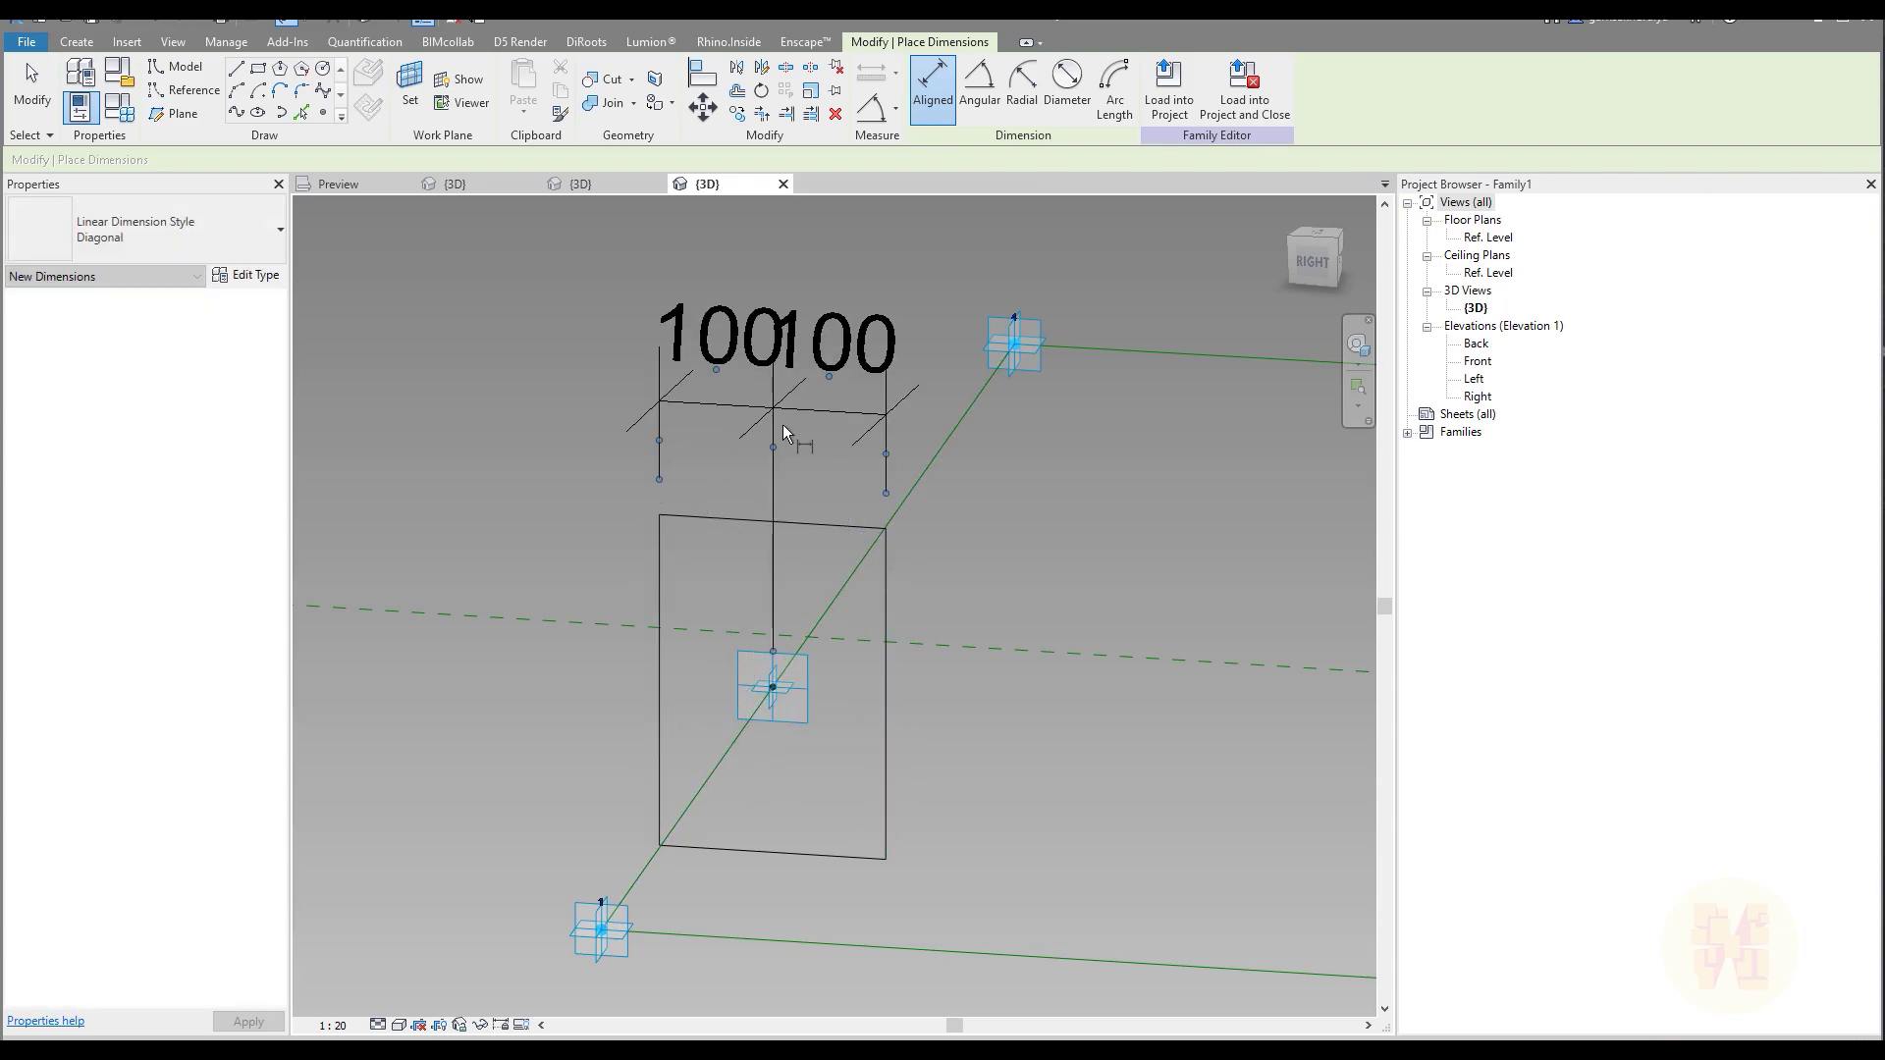
middle_click_drag(785, 433, 764, 570)
key("Escape")
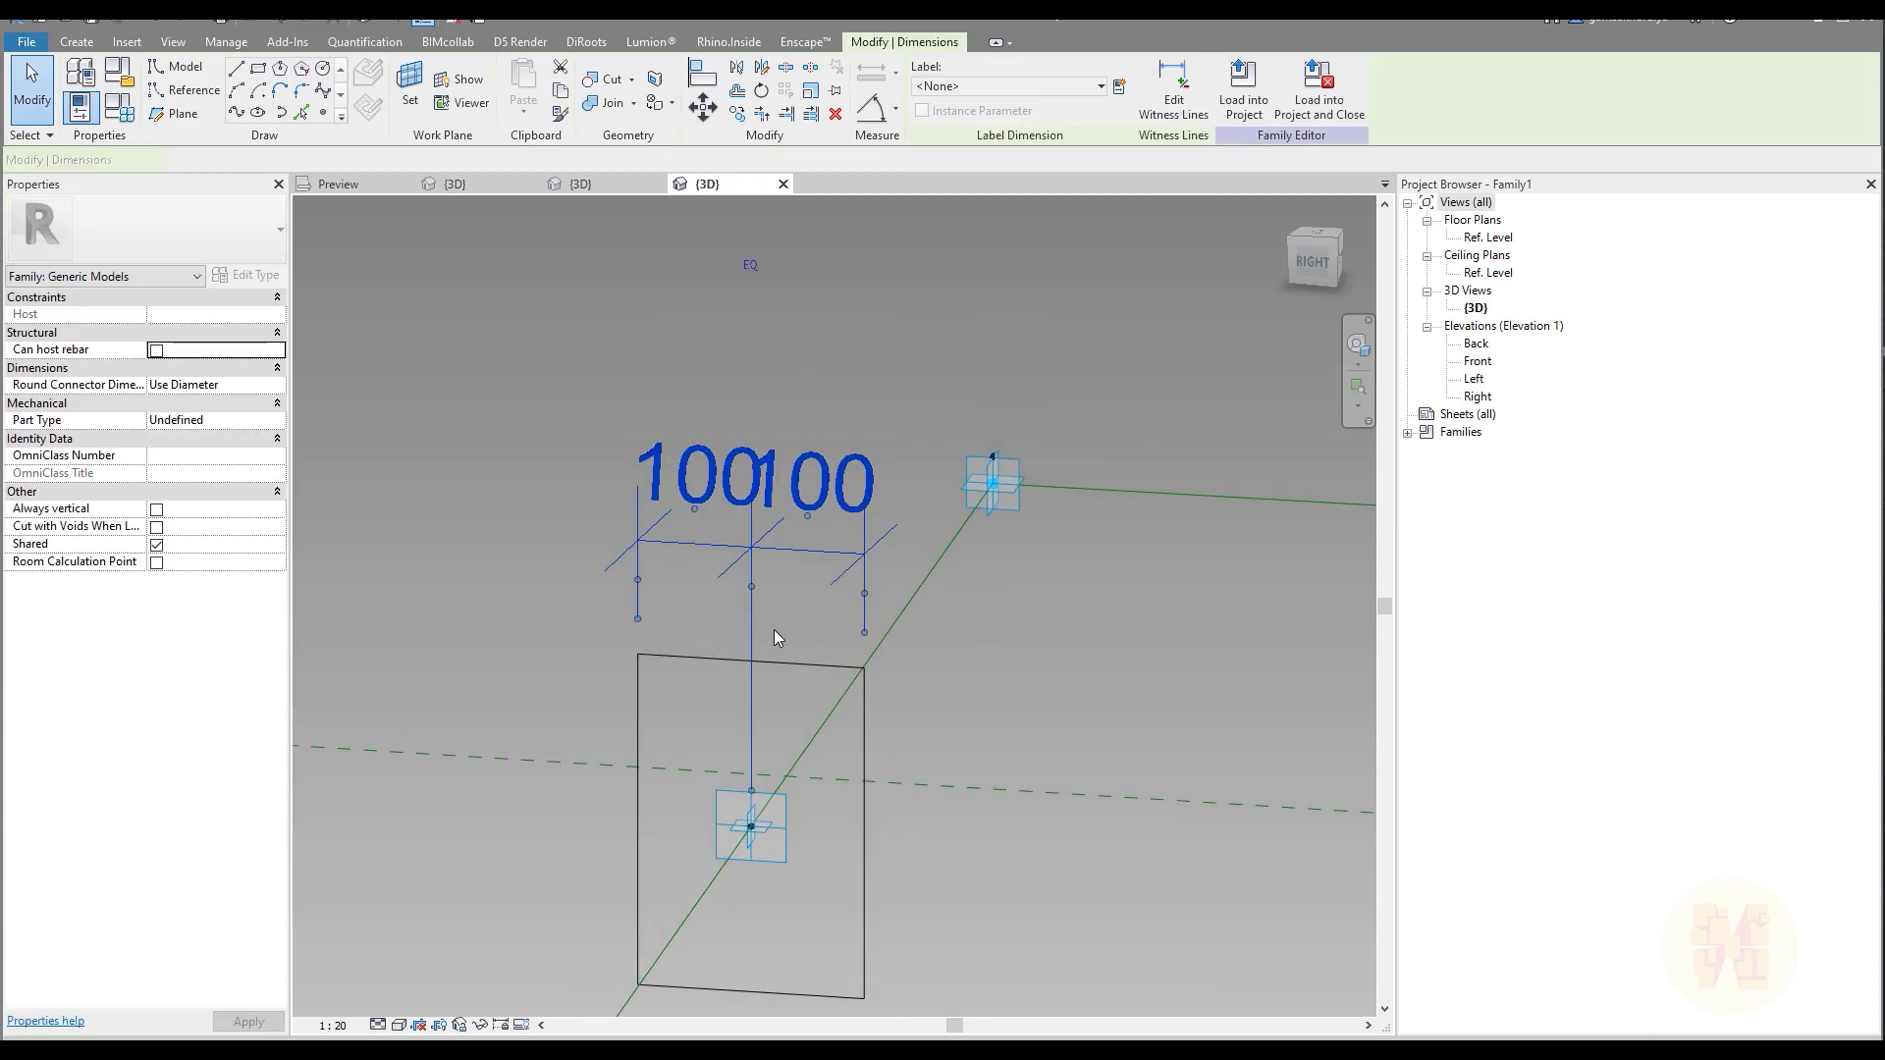
left_click(750, 264)
key("Escape")
left_click(822, 664)
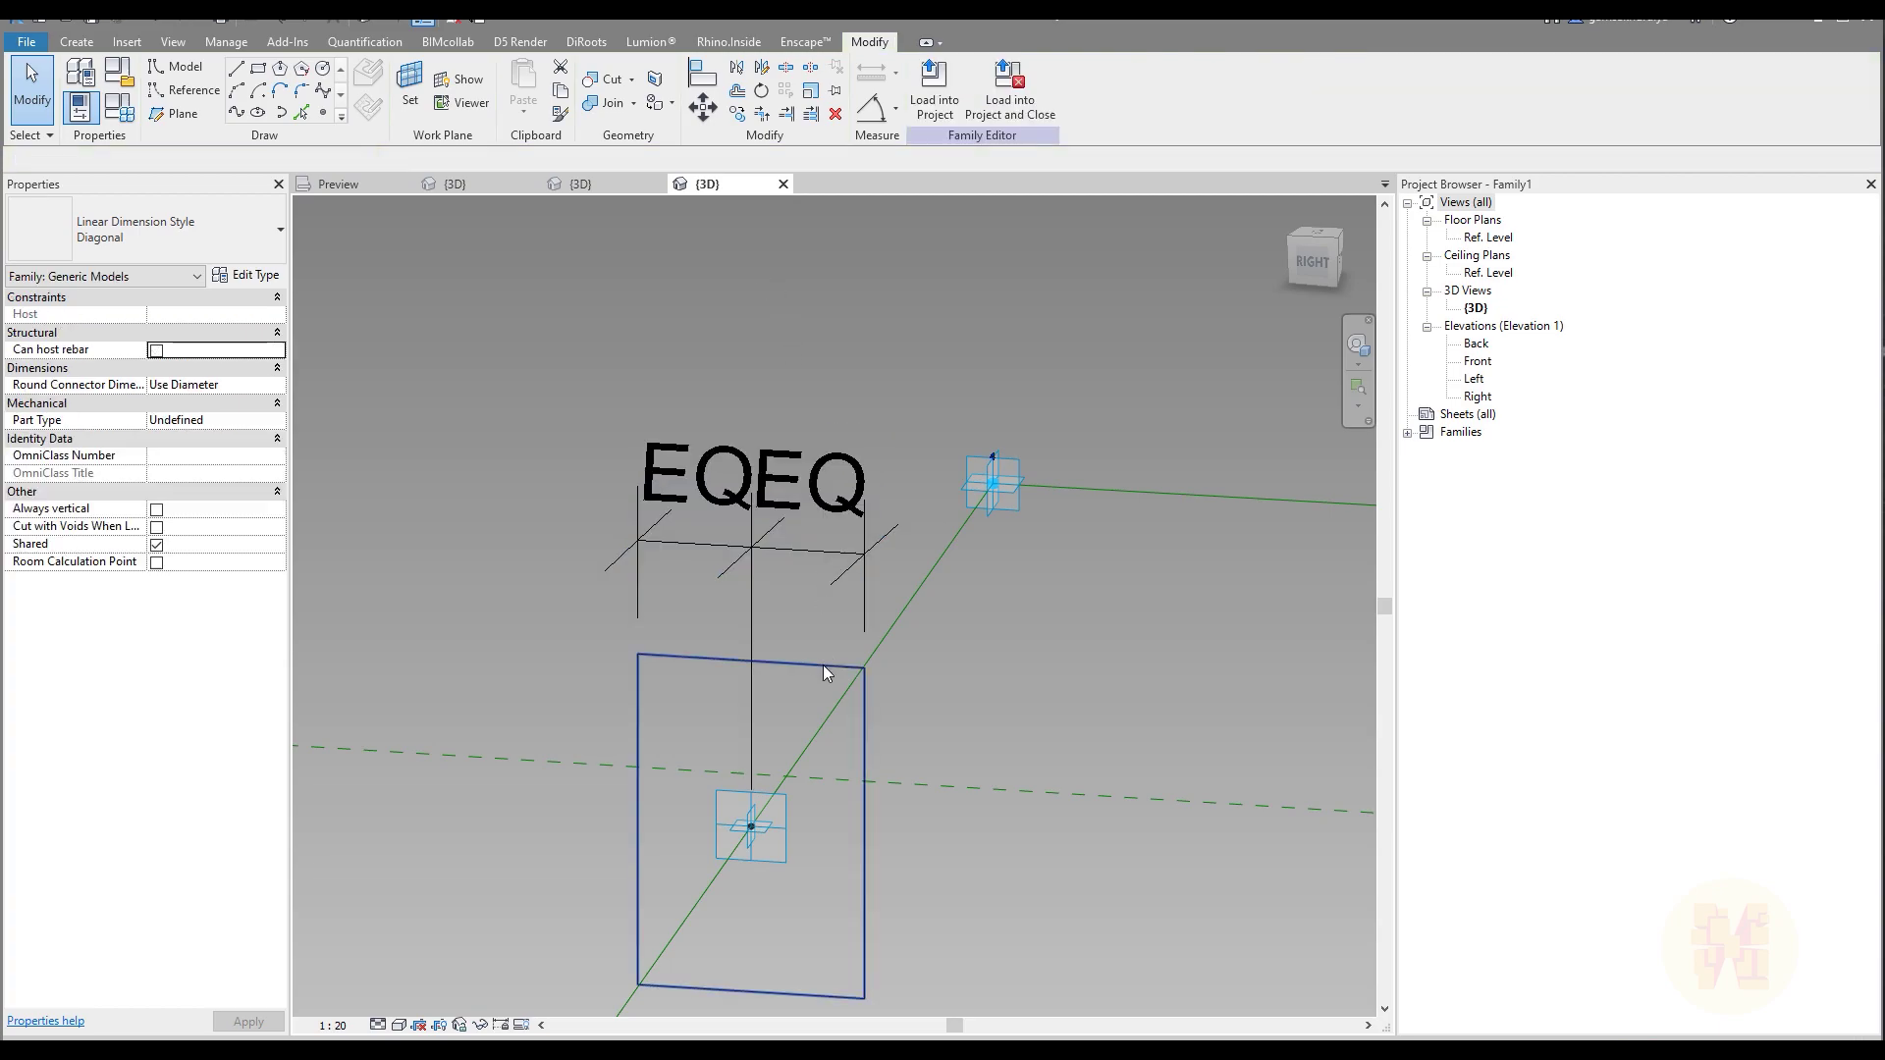
Dimension the rectangle's overall width between its left and right sides, placing the dimension above the equality dimension
key("d")
key("i")
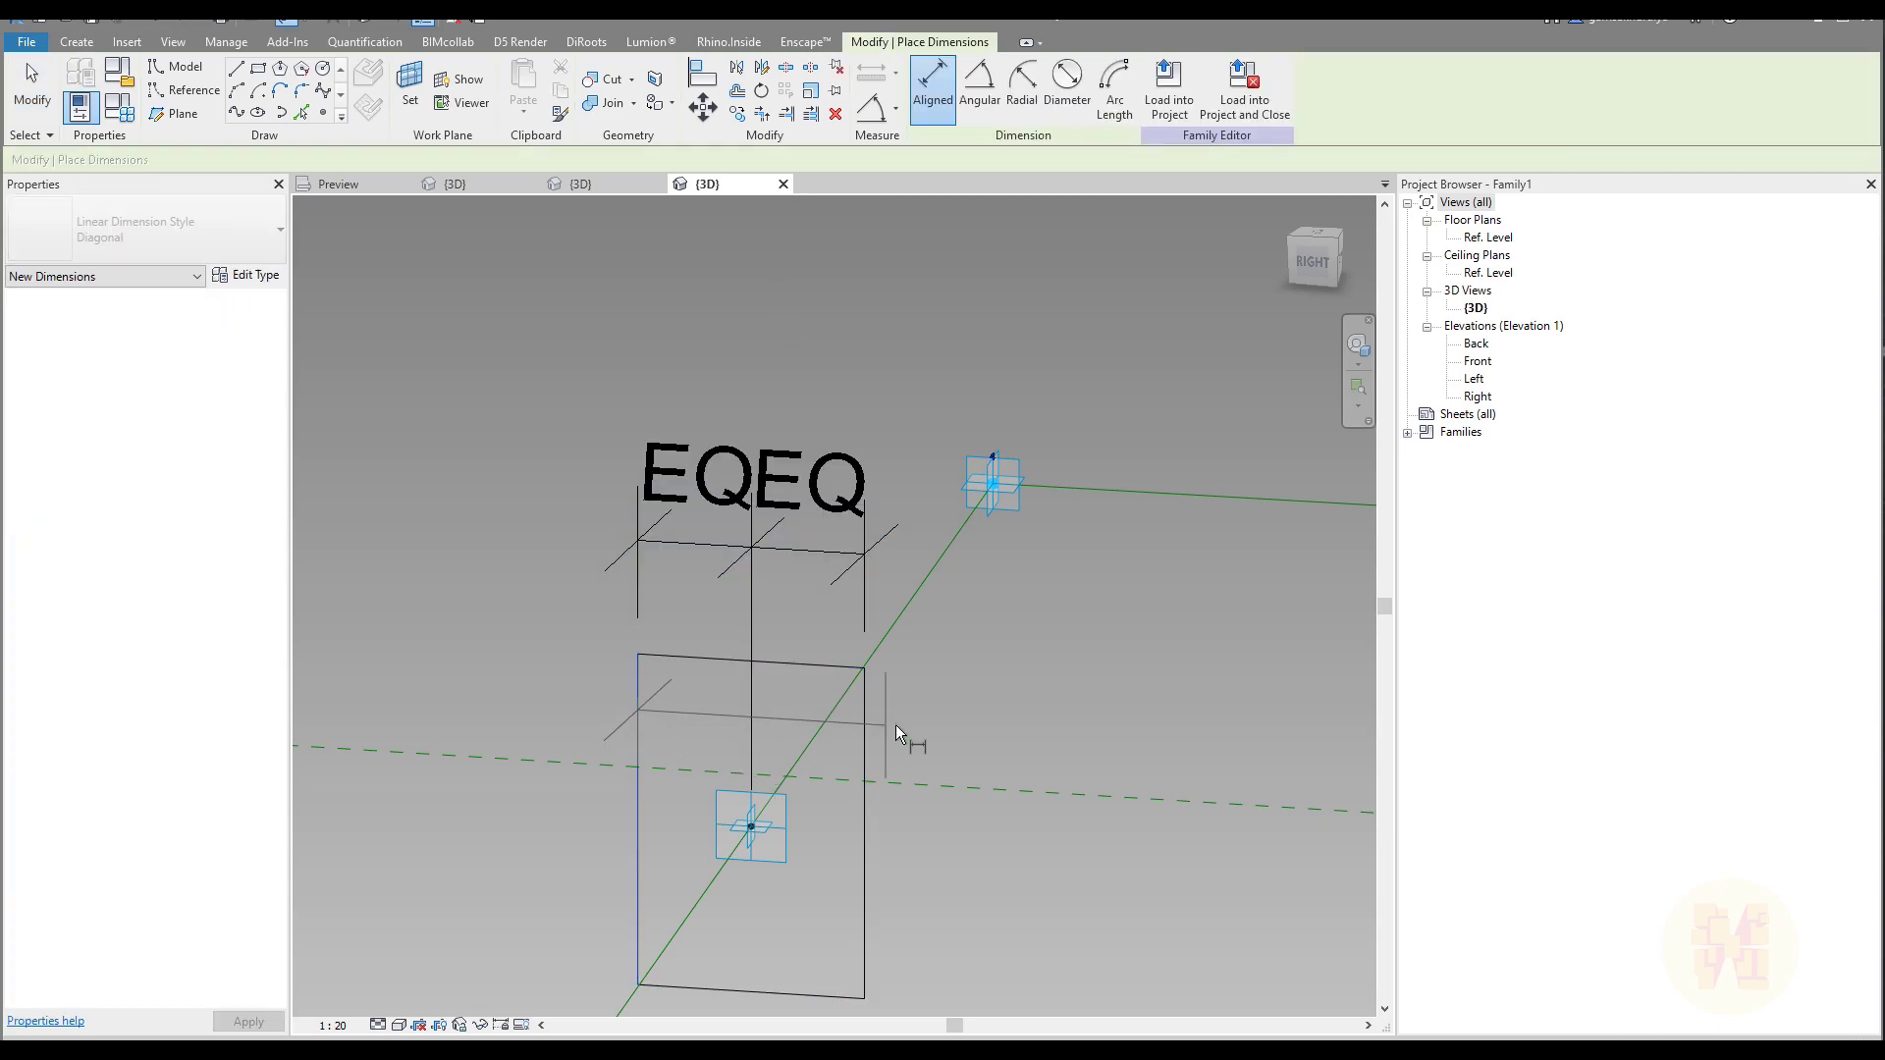
left_click(863, 740)
left_click(842, 370)
Add an equality dimension beside the rectangle across its top edge, the hosted point's horizontal plane and its bottom edge
middle_click_drag(994, 618, 904, 405)
left_click(720, 459)
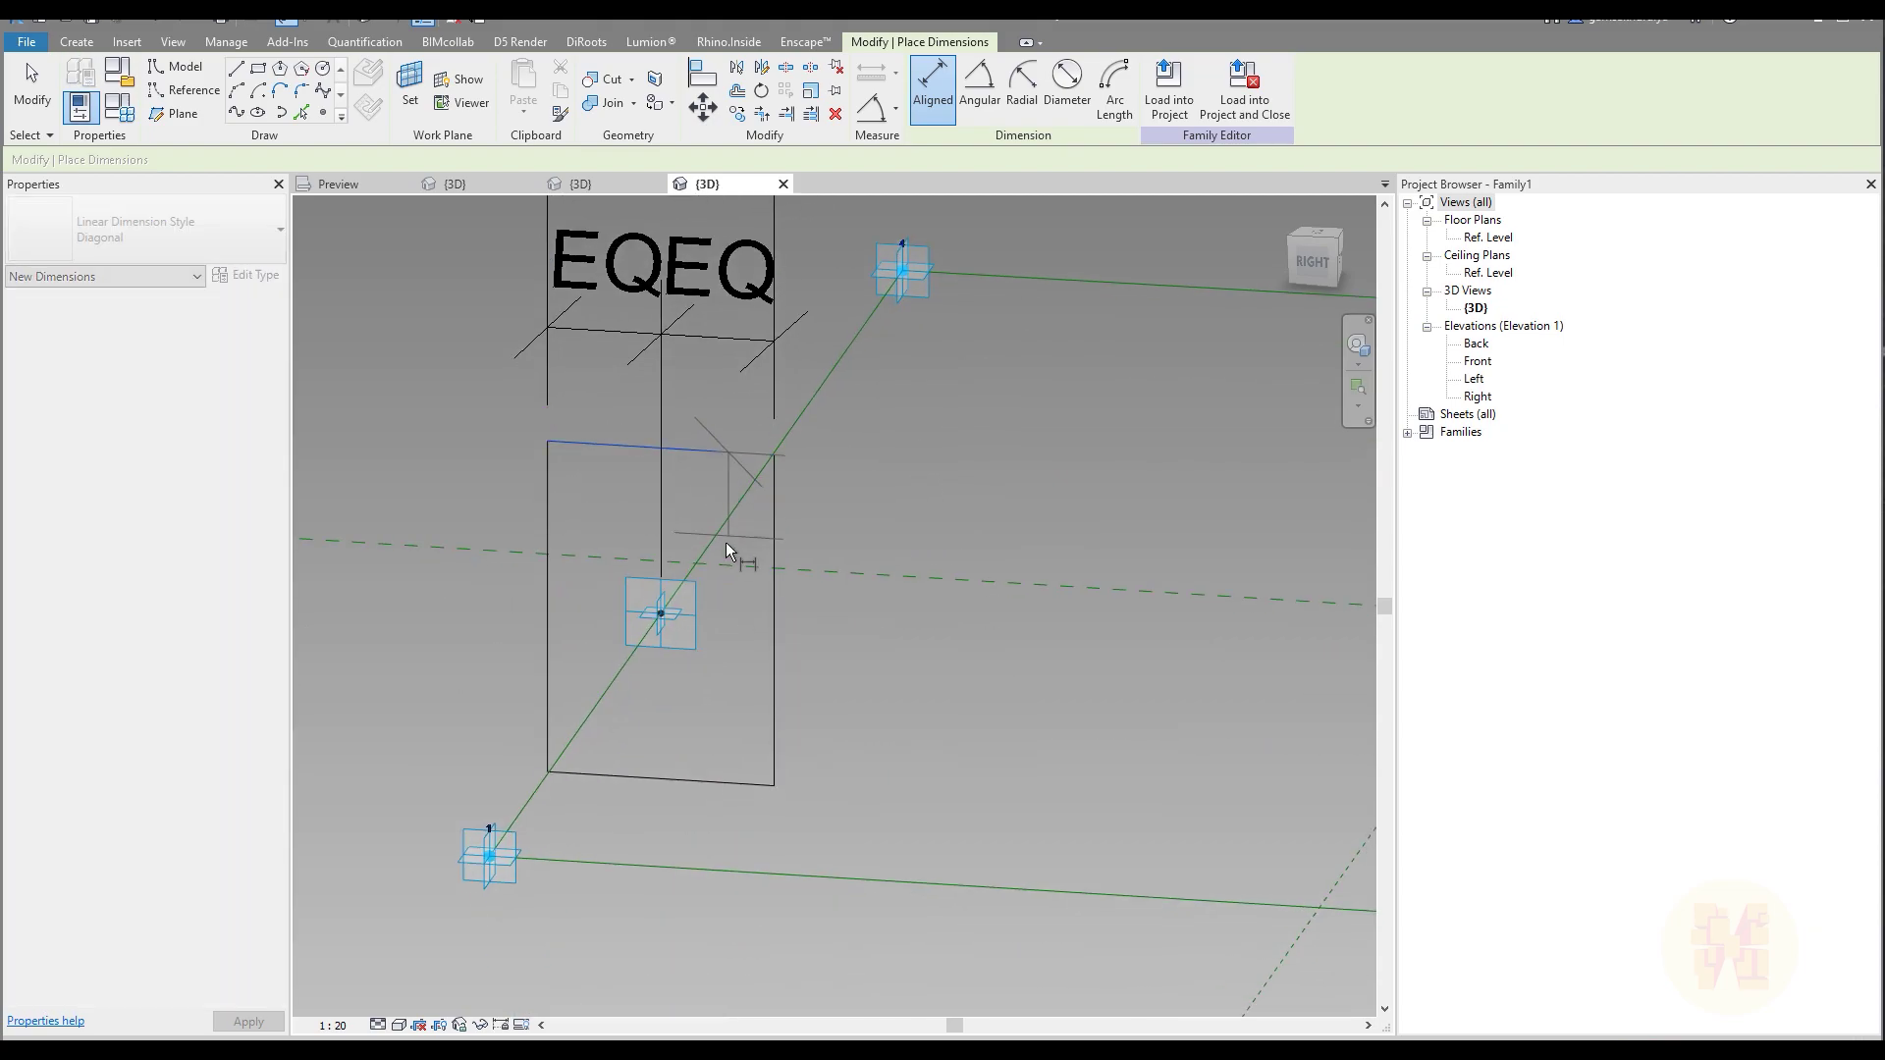
left_click(725, 618)
left_click(748, 783)
left_click(942, 739)
key("Escape")
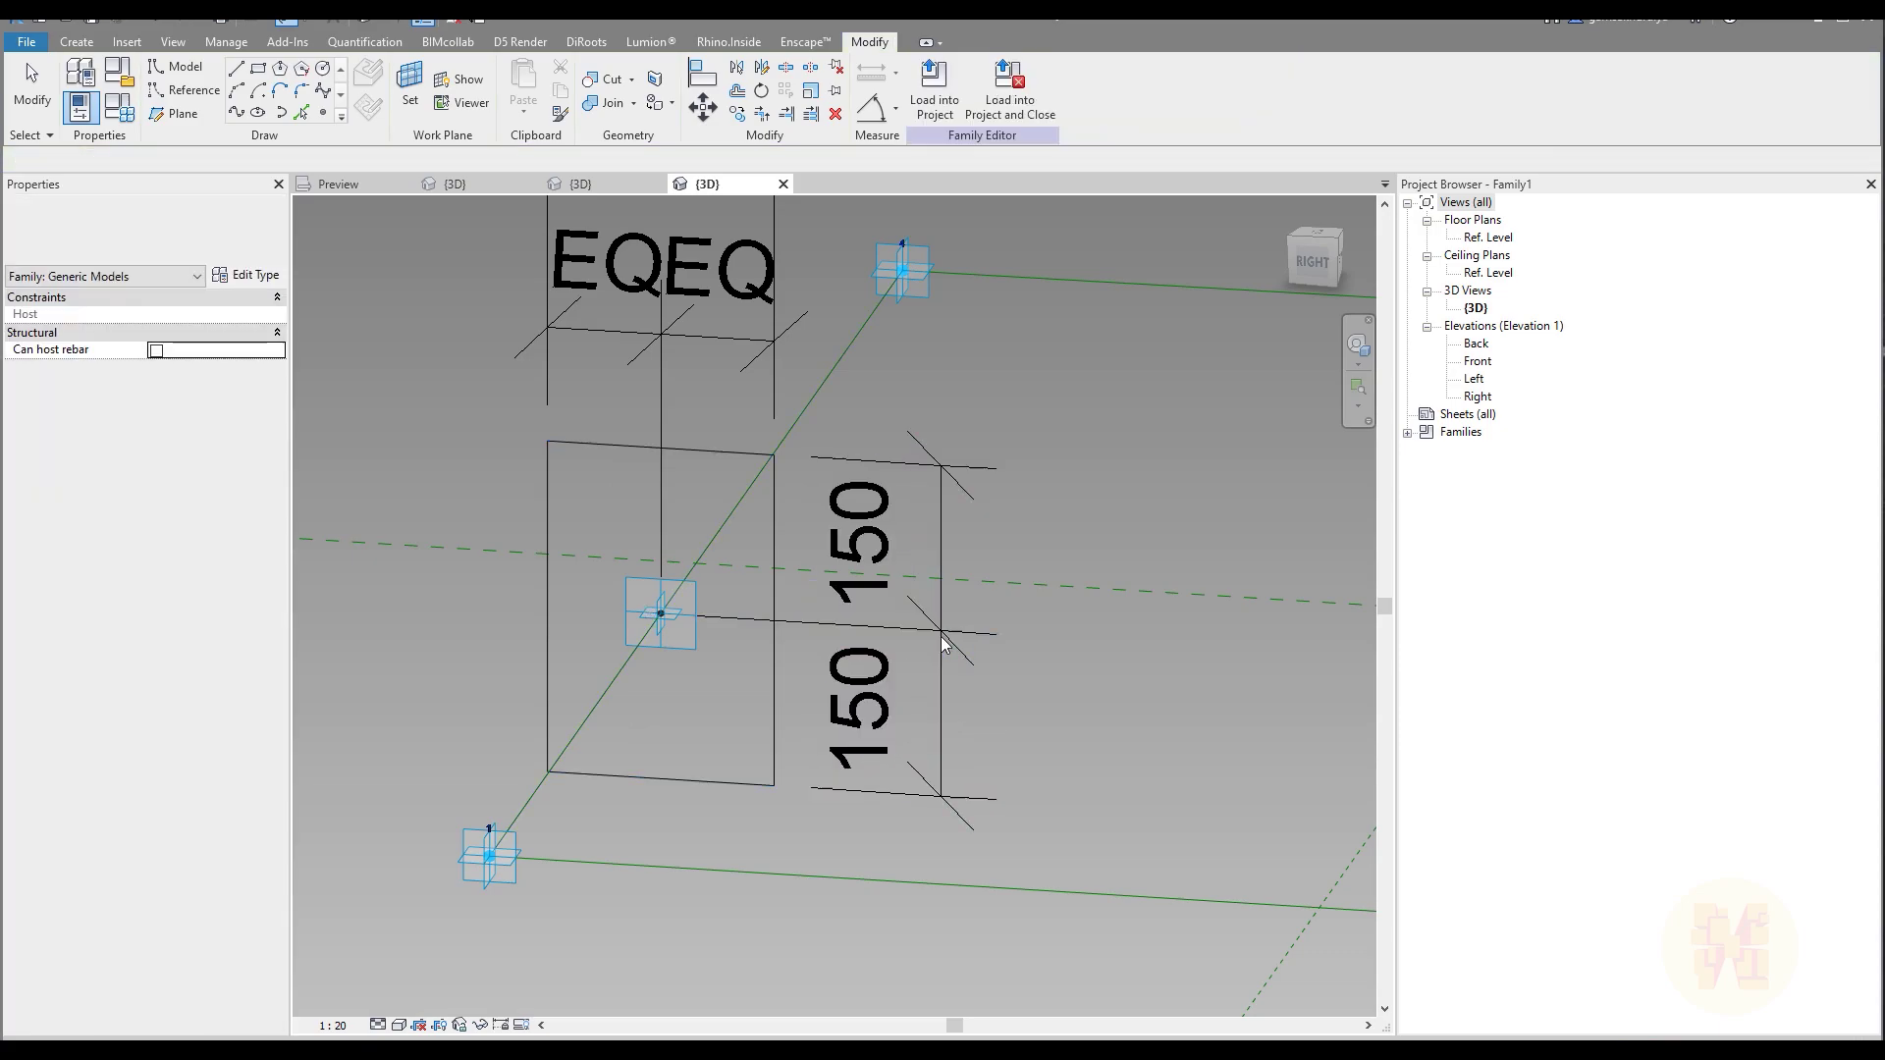
left_click(651, 613)
key("Escape")
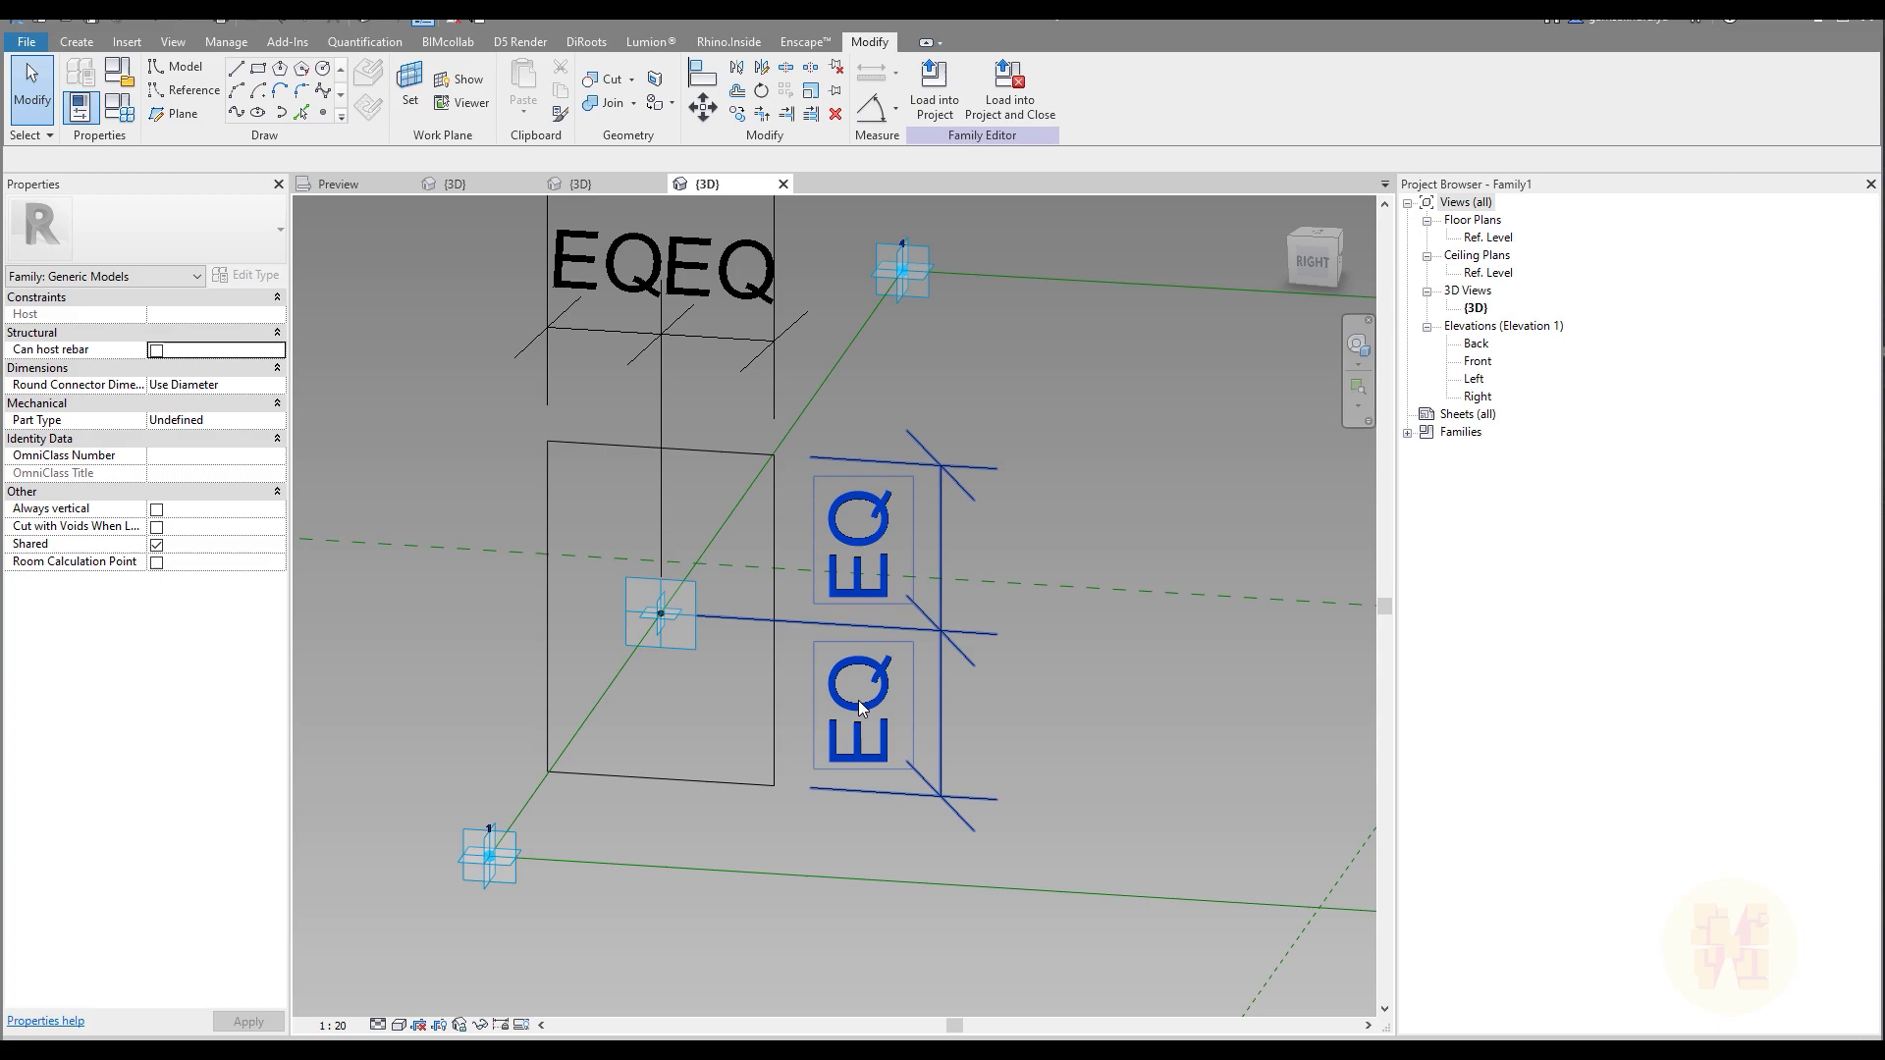
Dimension the rectangle's overall height between its top and bottom edges, outside the vertical equality dimension
key("d")
key("i")
left_click(711, 455)
left_click(705, 783)
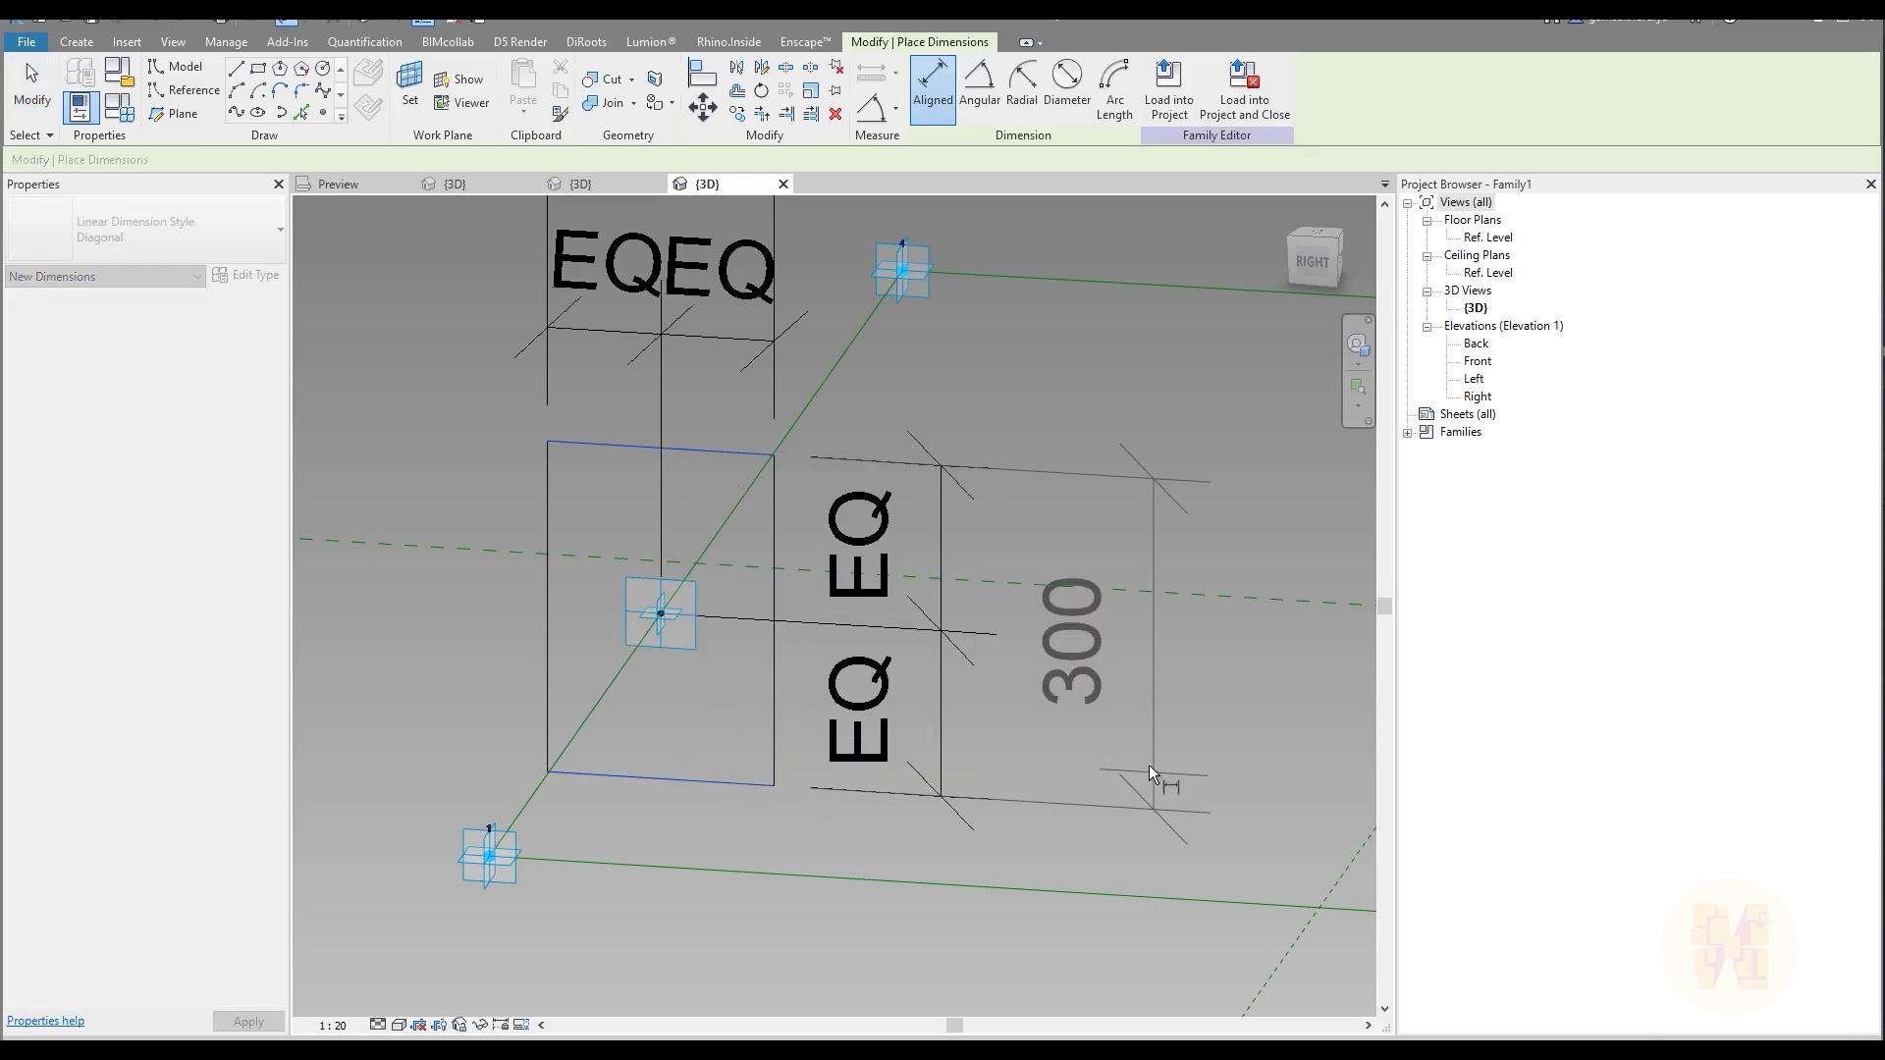
left_click(1129, 778)
key("Escape")
key("Escape")
Set the view scale to 1 : 10
left_click(332, 1025)
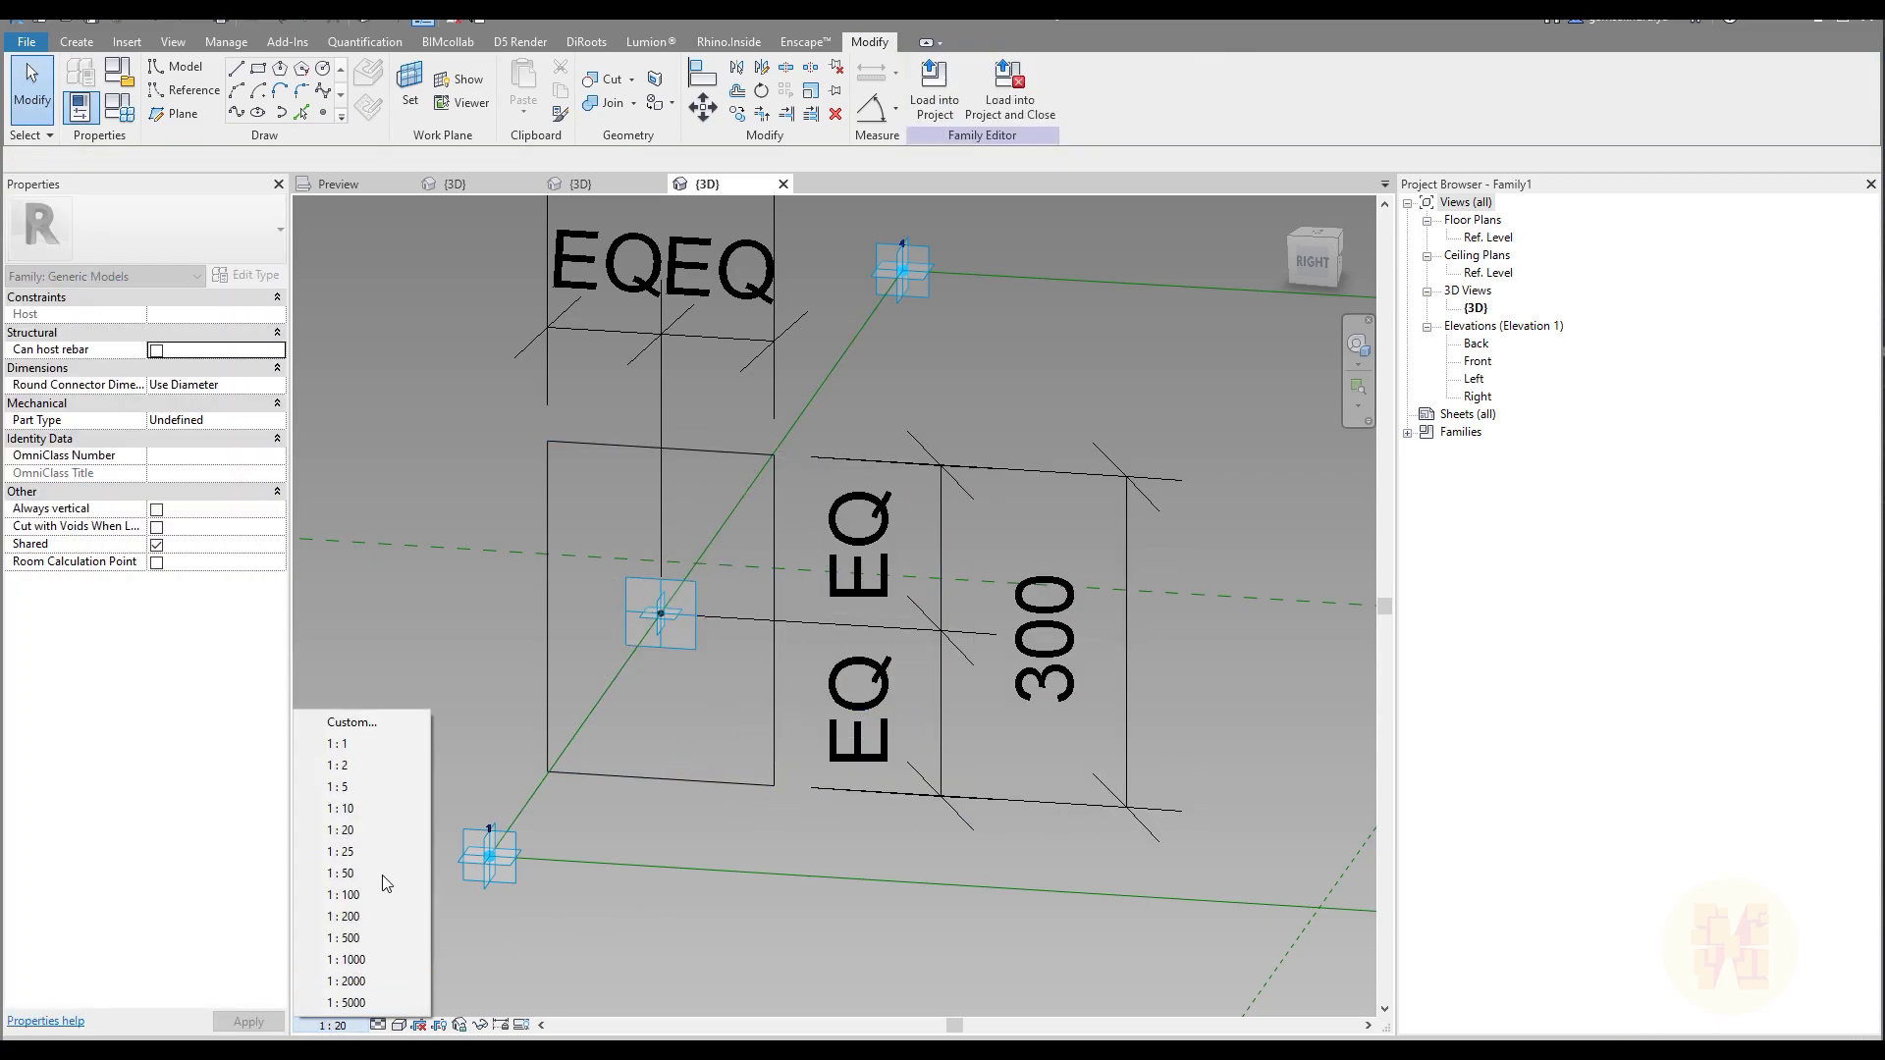
left_click(393, 808)
middle_click_drag(803, 727, 733, 794)
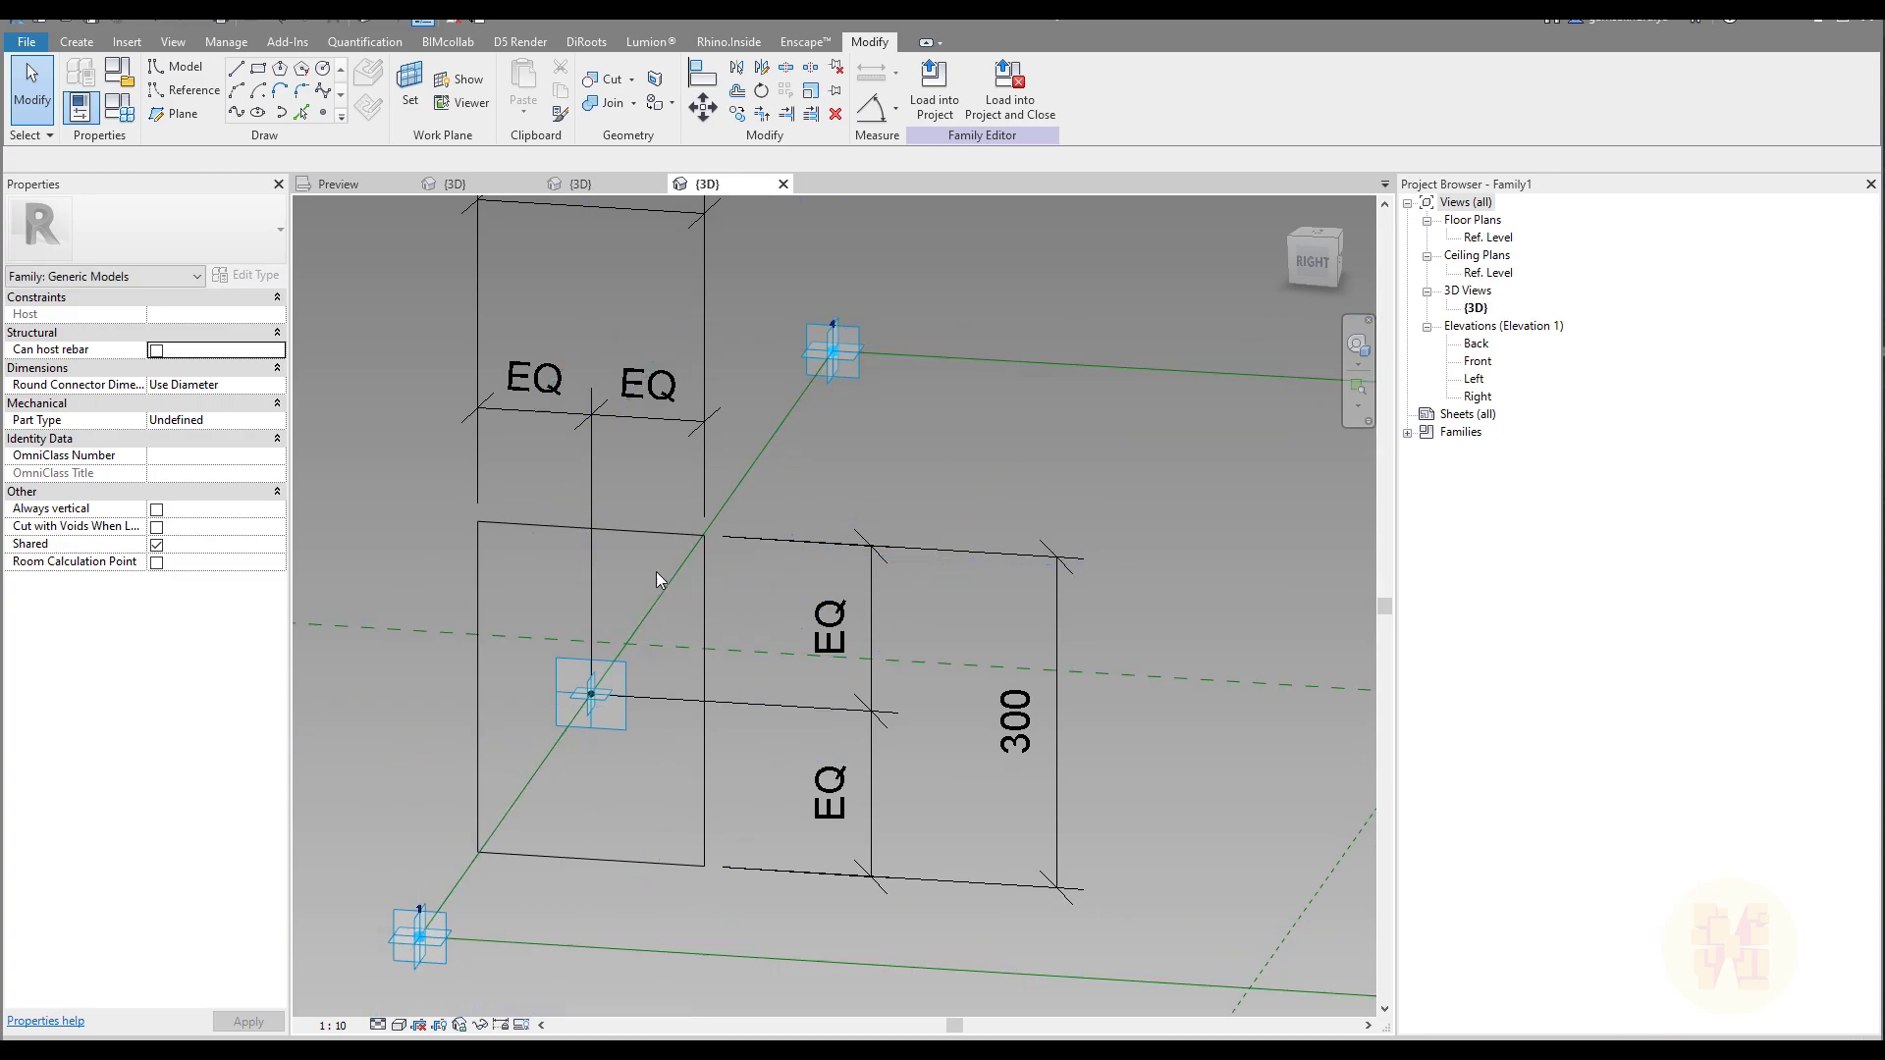
Label the overall width dimension with a new family type parameter named Profile_W
middle_click_drag(671, 346, 691, 455)
left_click(672, 316)
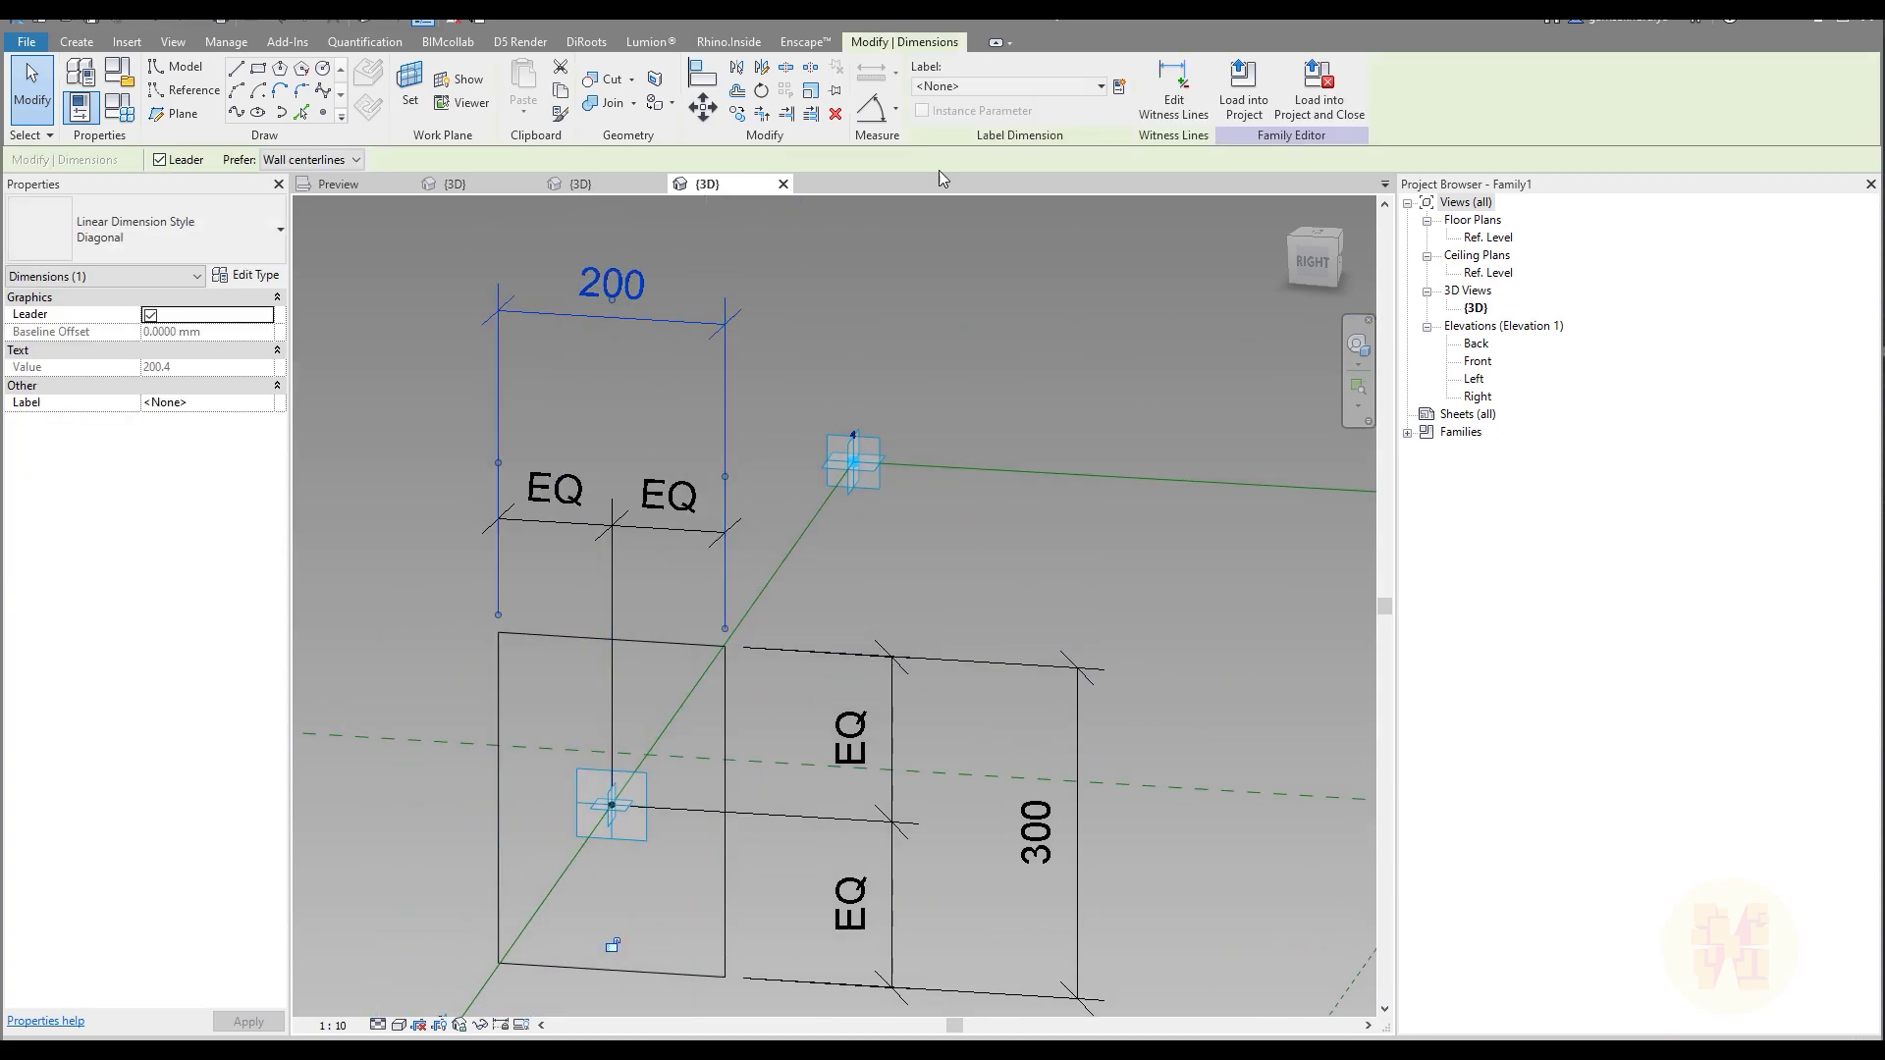
type("W")
key("BackSpace")
type("Prt")
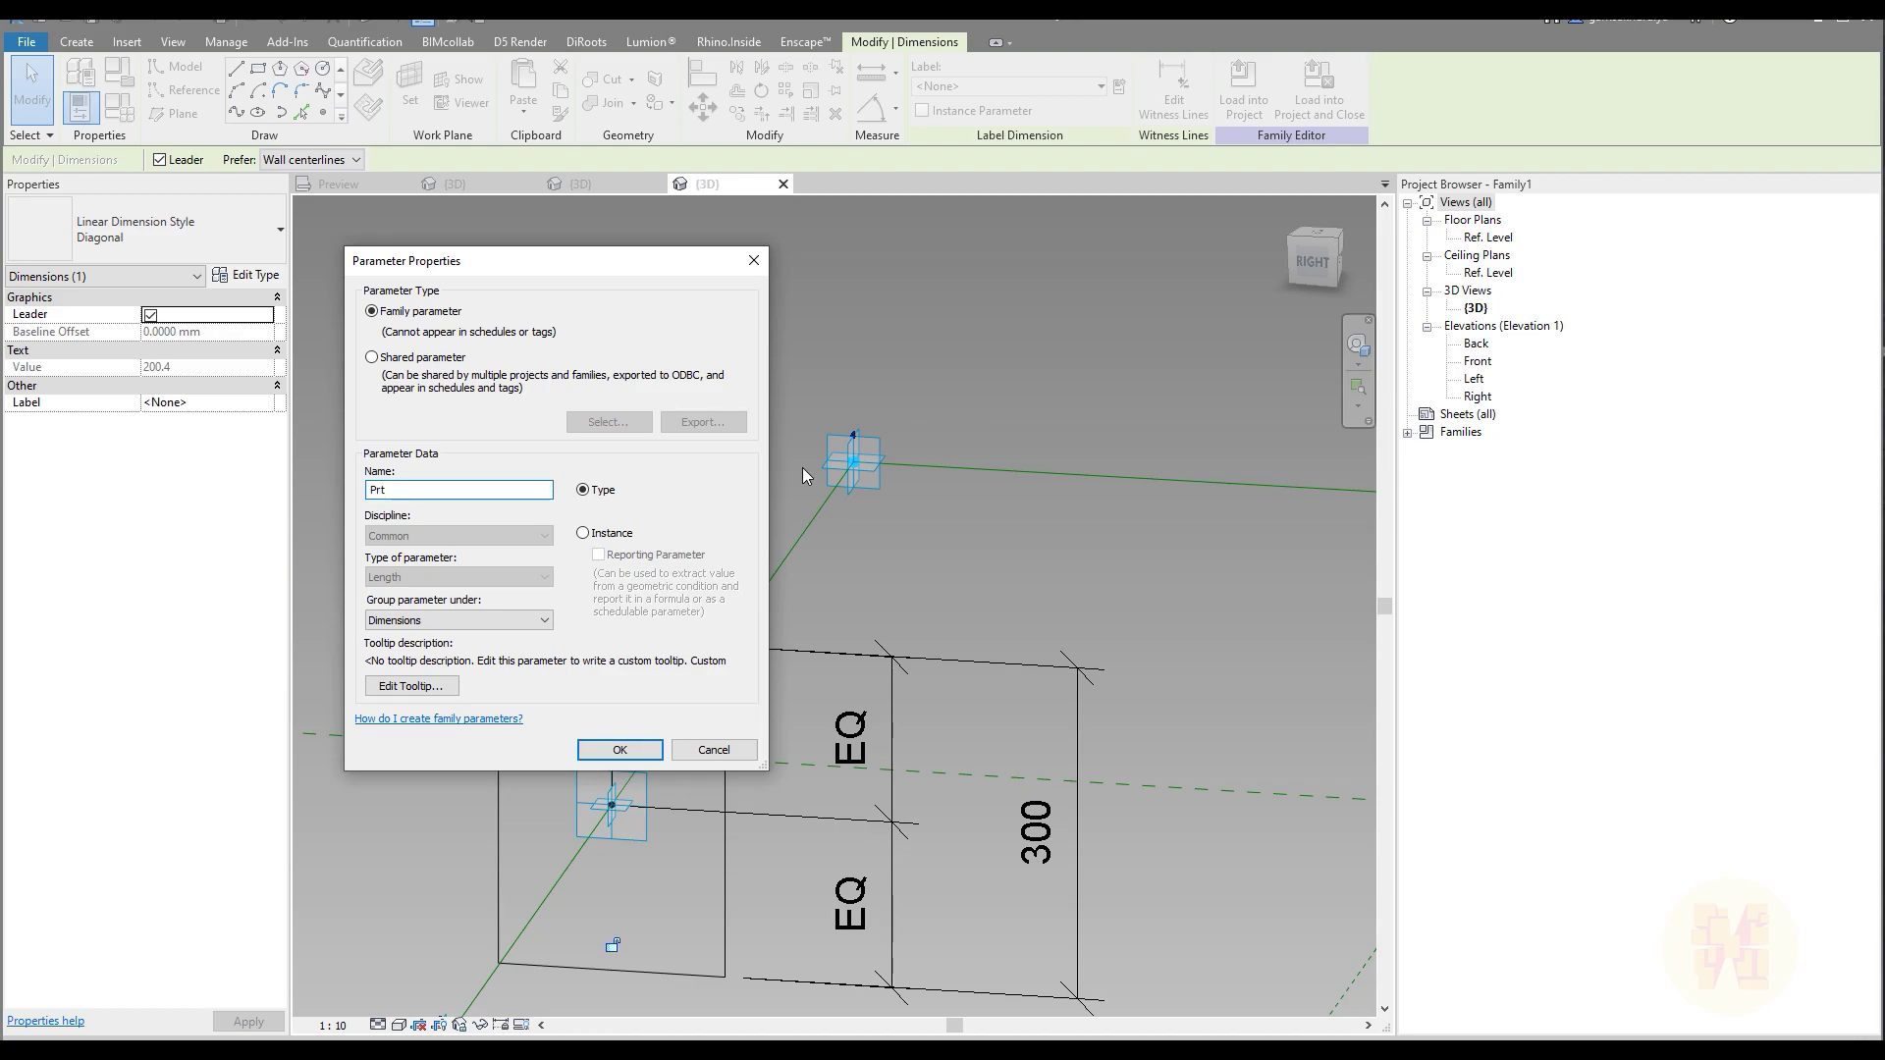
type("ofile_W")
left_click(617, 750)
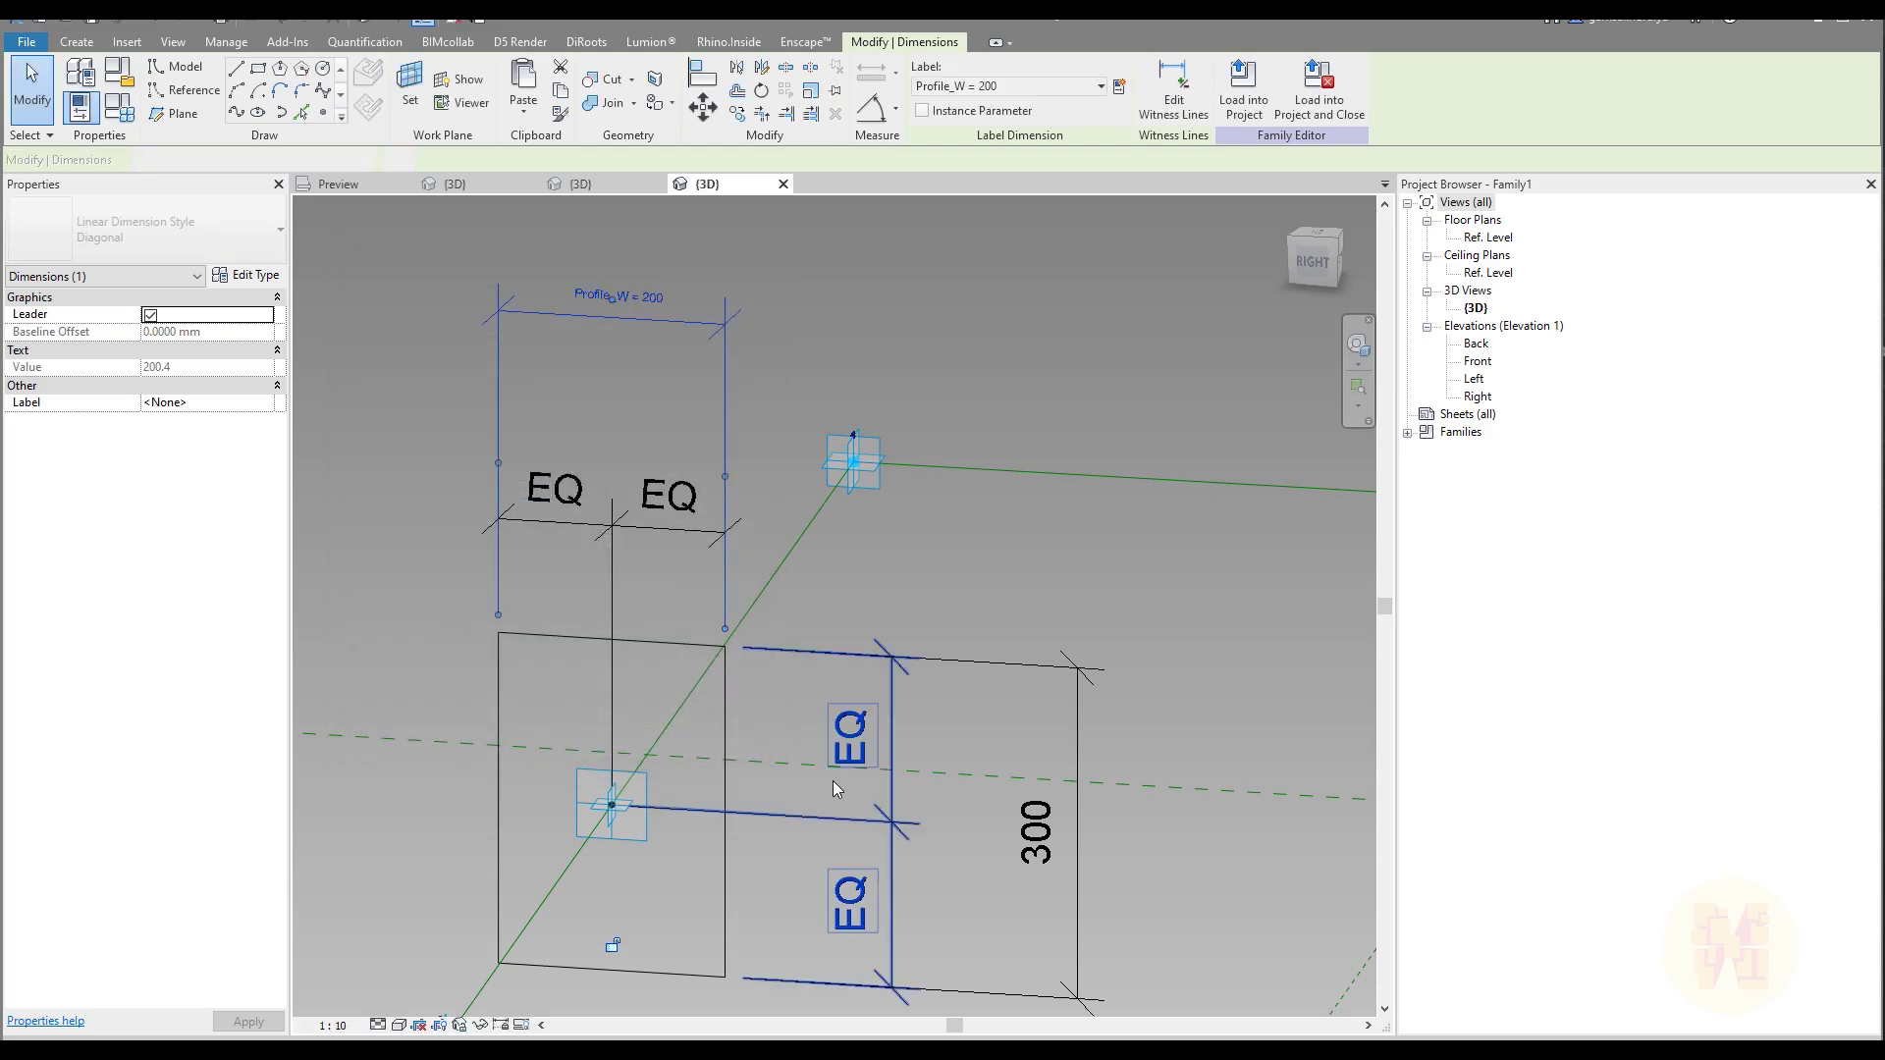
Label the overall height dimension with a new family type parameter named Profile_H
key("Escape")
middle_click_drag(1067, 843, 1004, 739)
left_click(1015, 739)
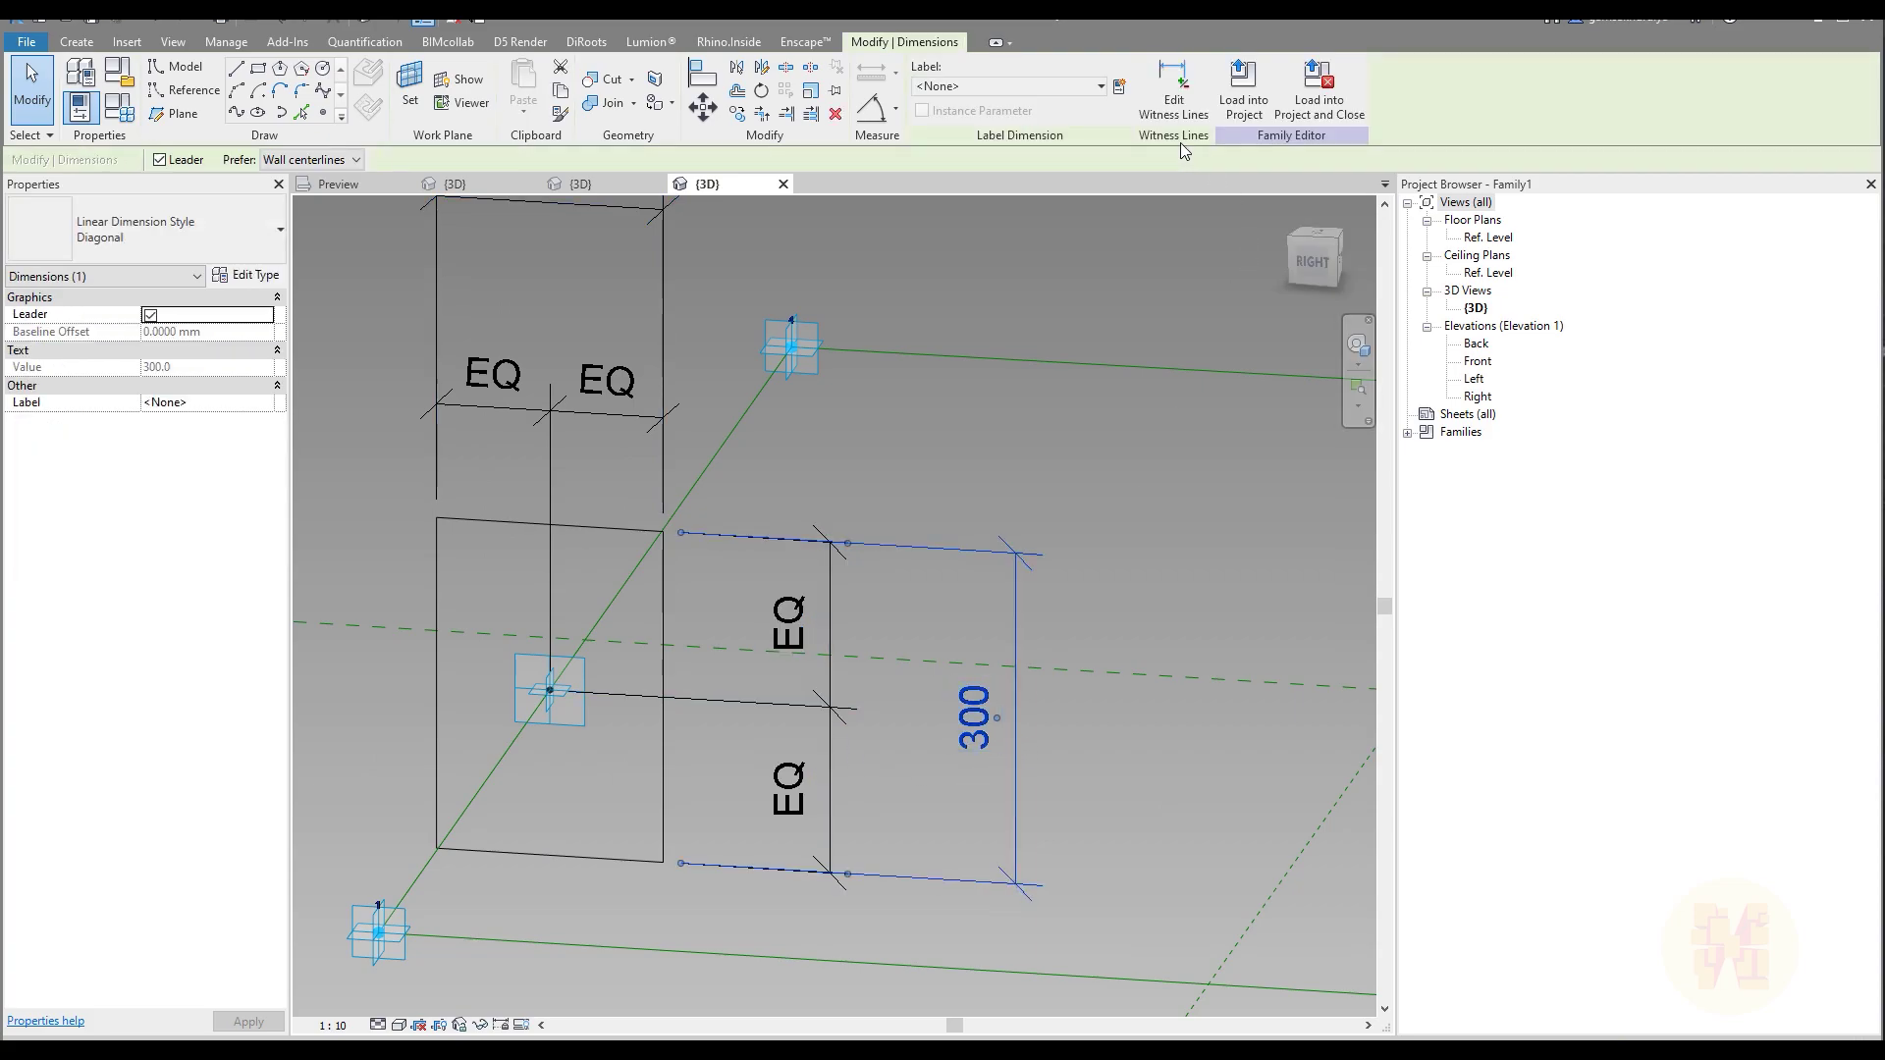
left_click(1126, 88)
type("Profile_H")
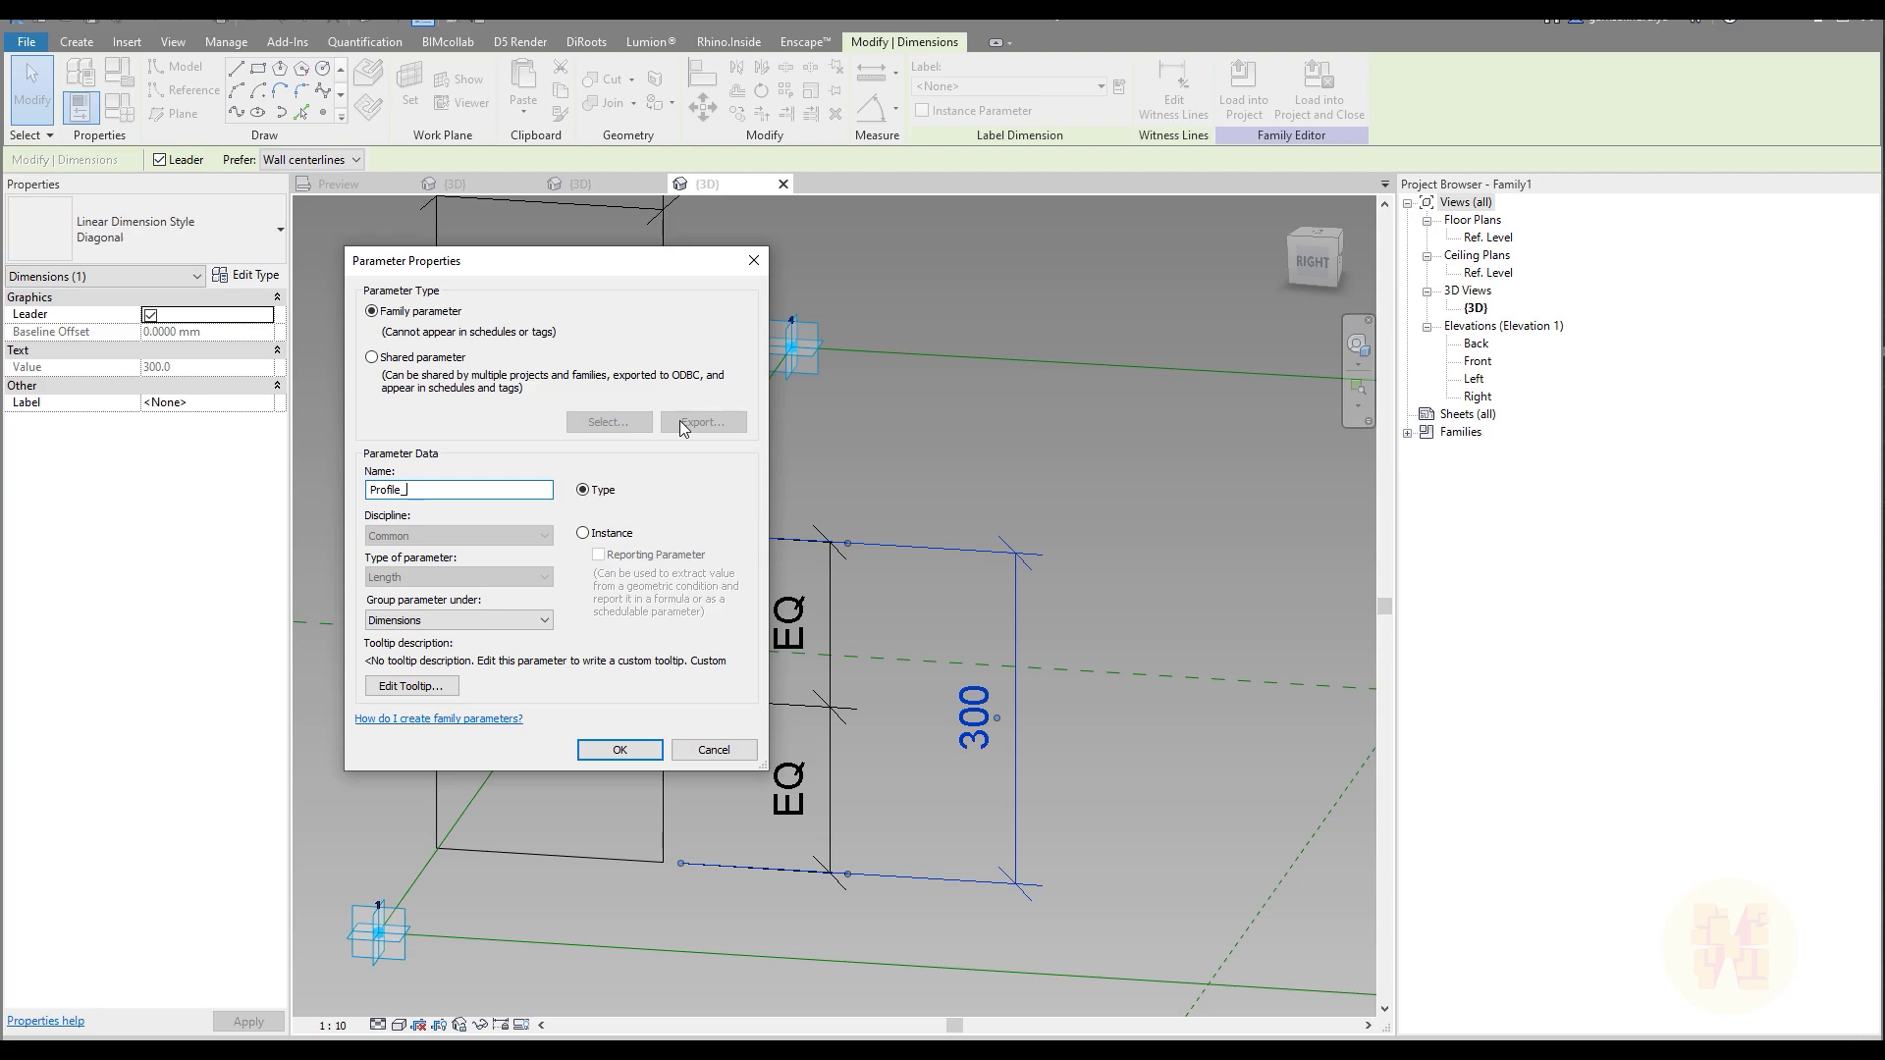
left_click(620, 750)
Set the family type parameters Profile_H to 150 and Profile_W to 75
scroll(1059, 816, "down", 2)
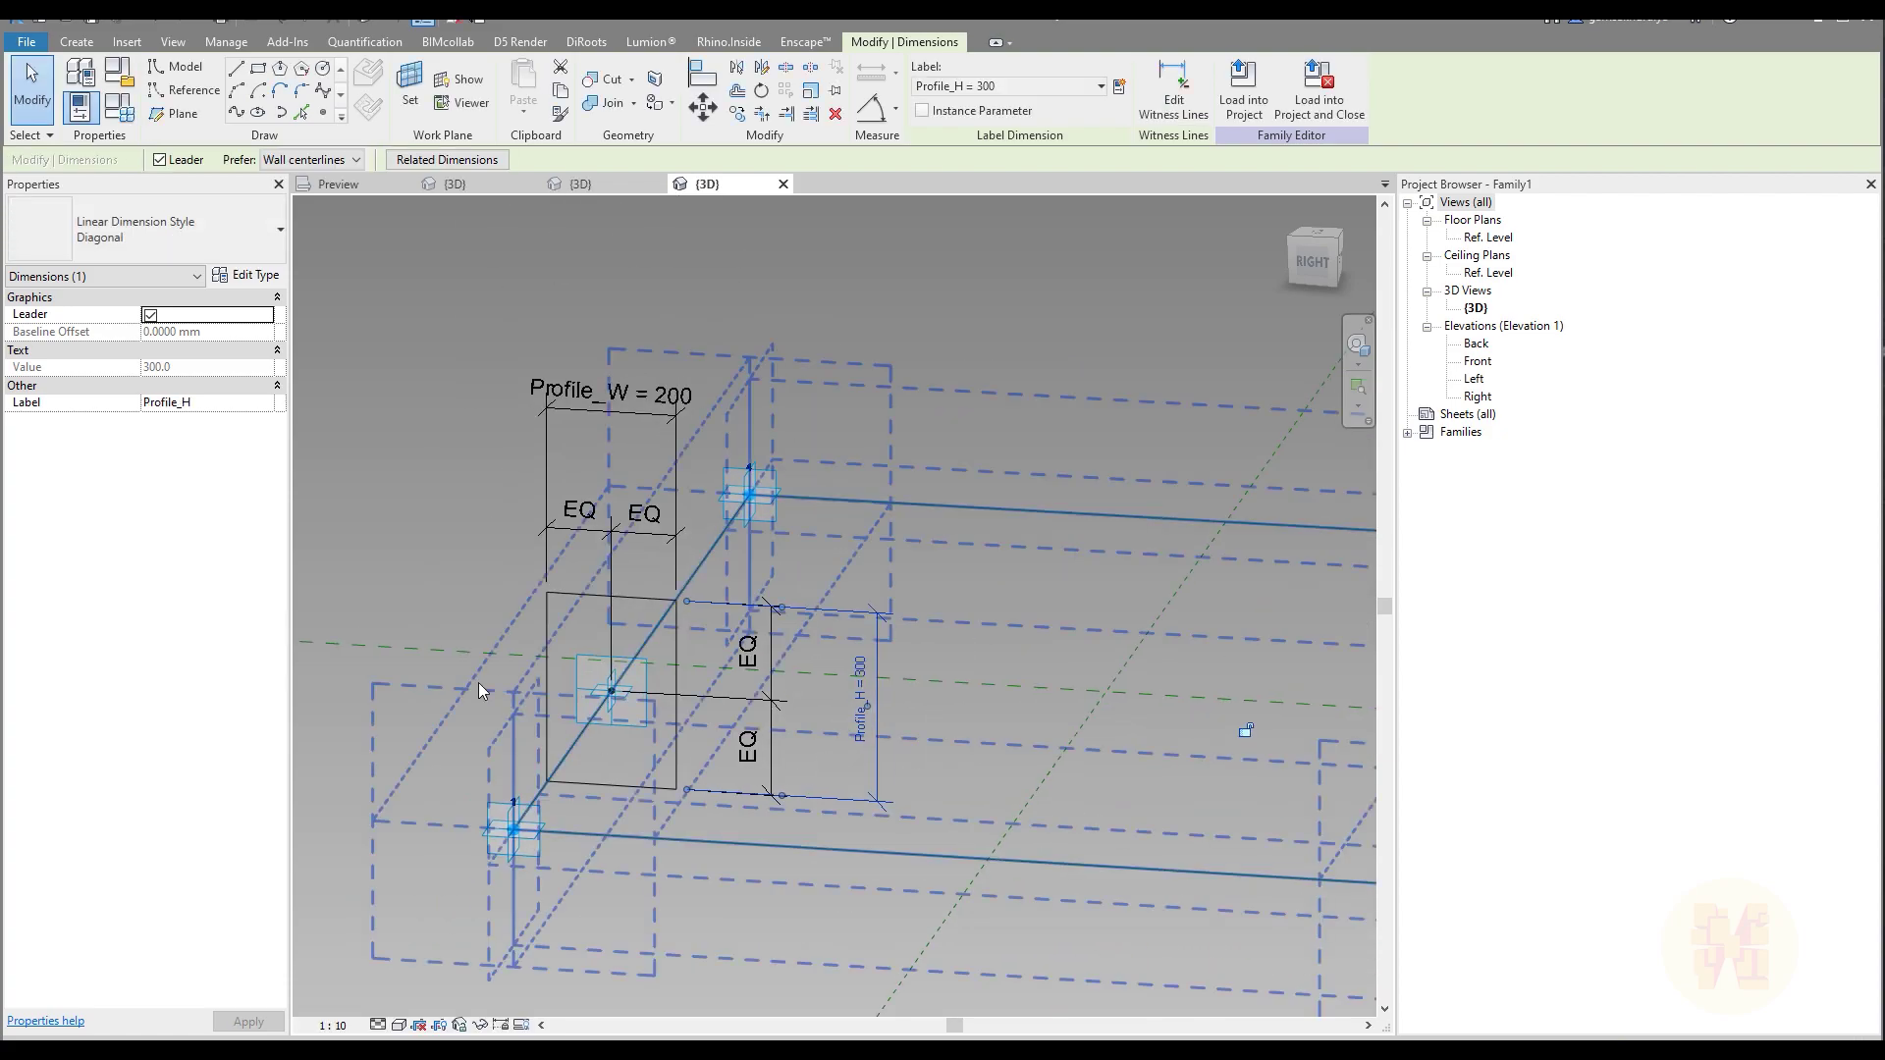
left_click(116, 120)
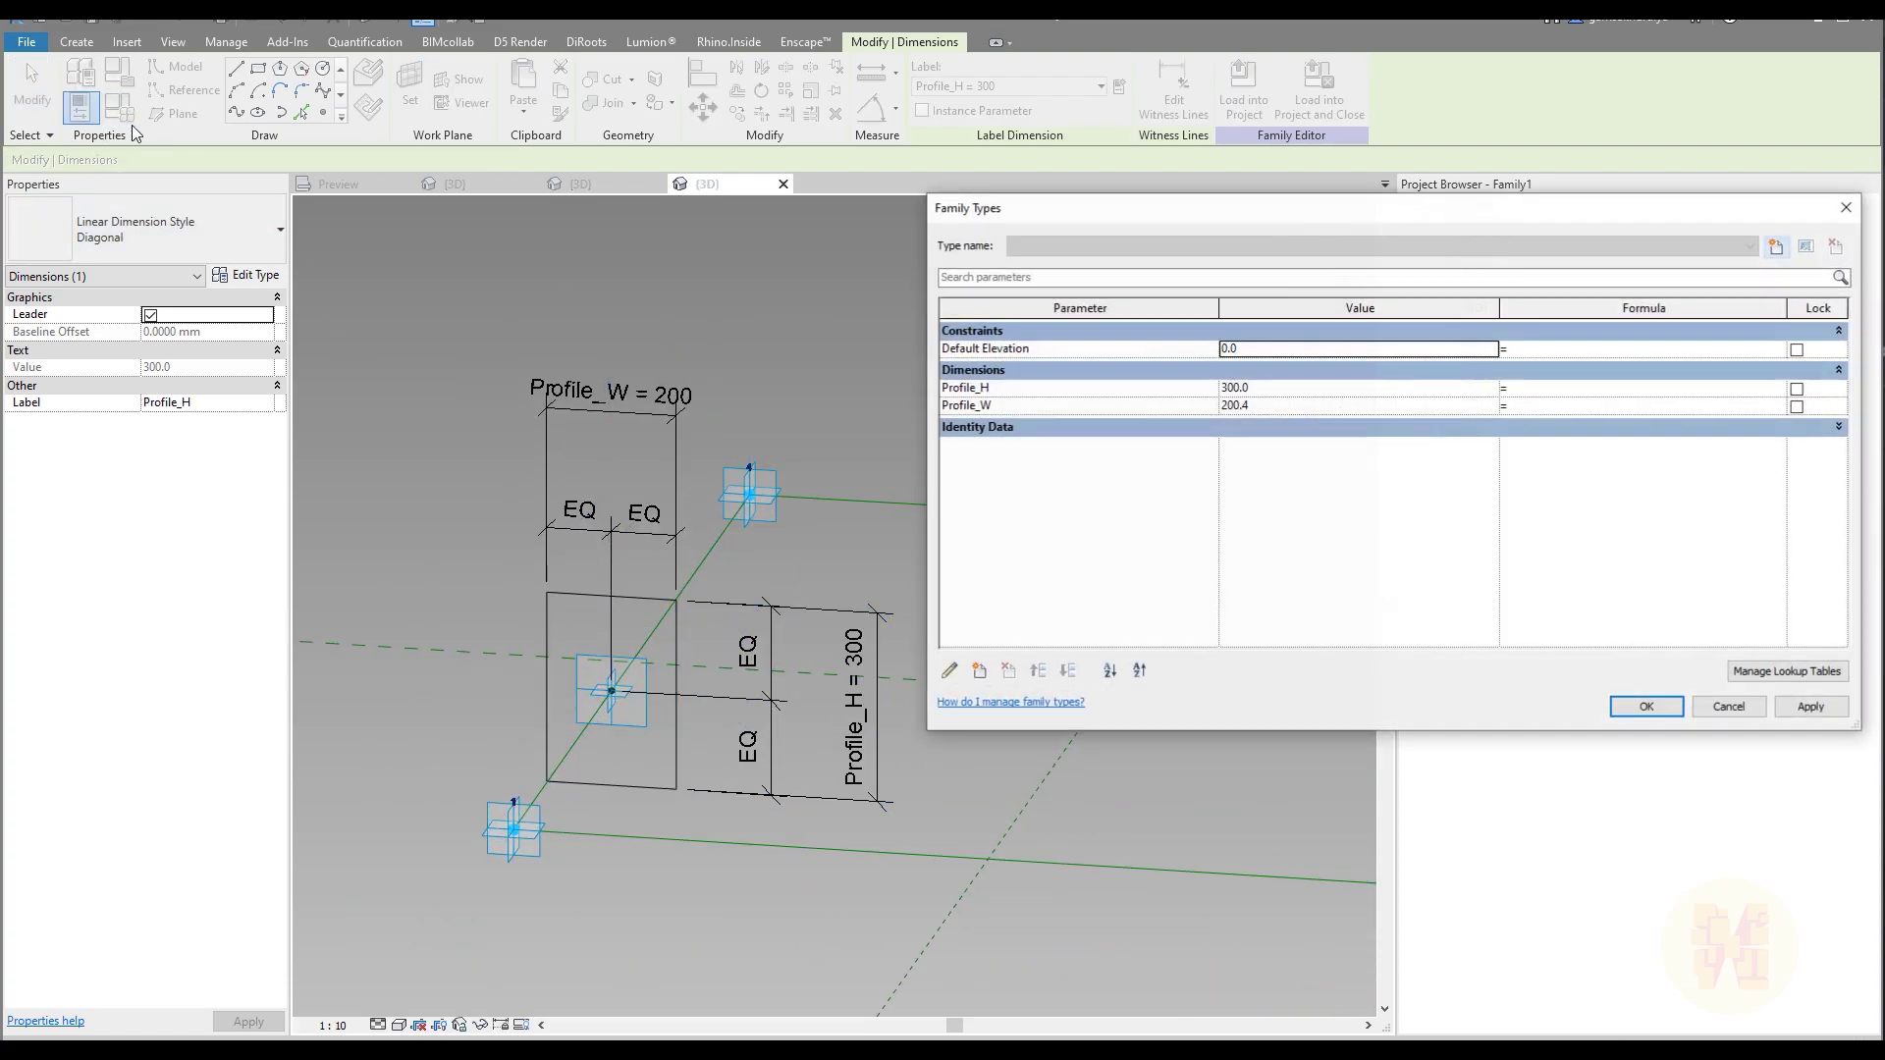
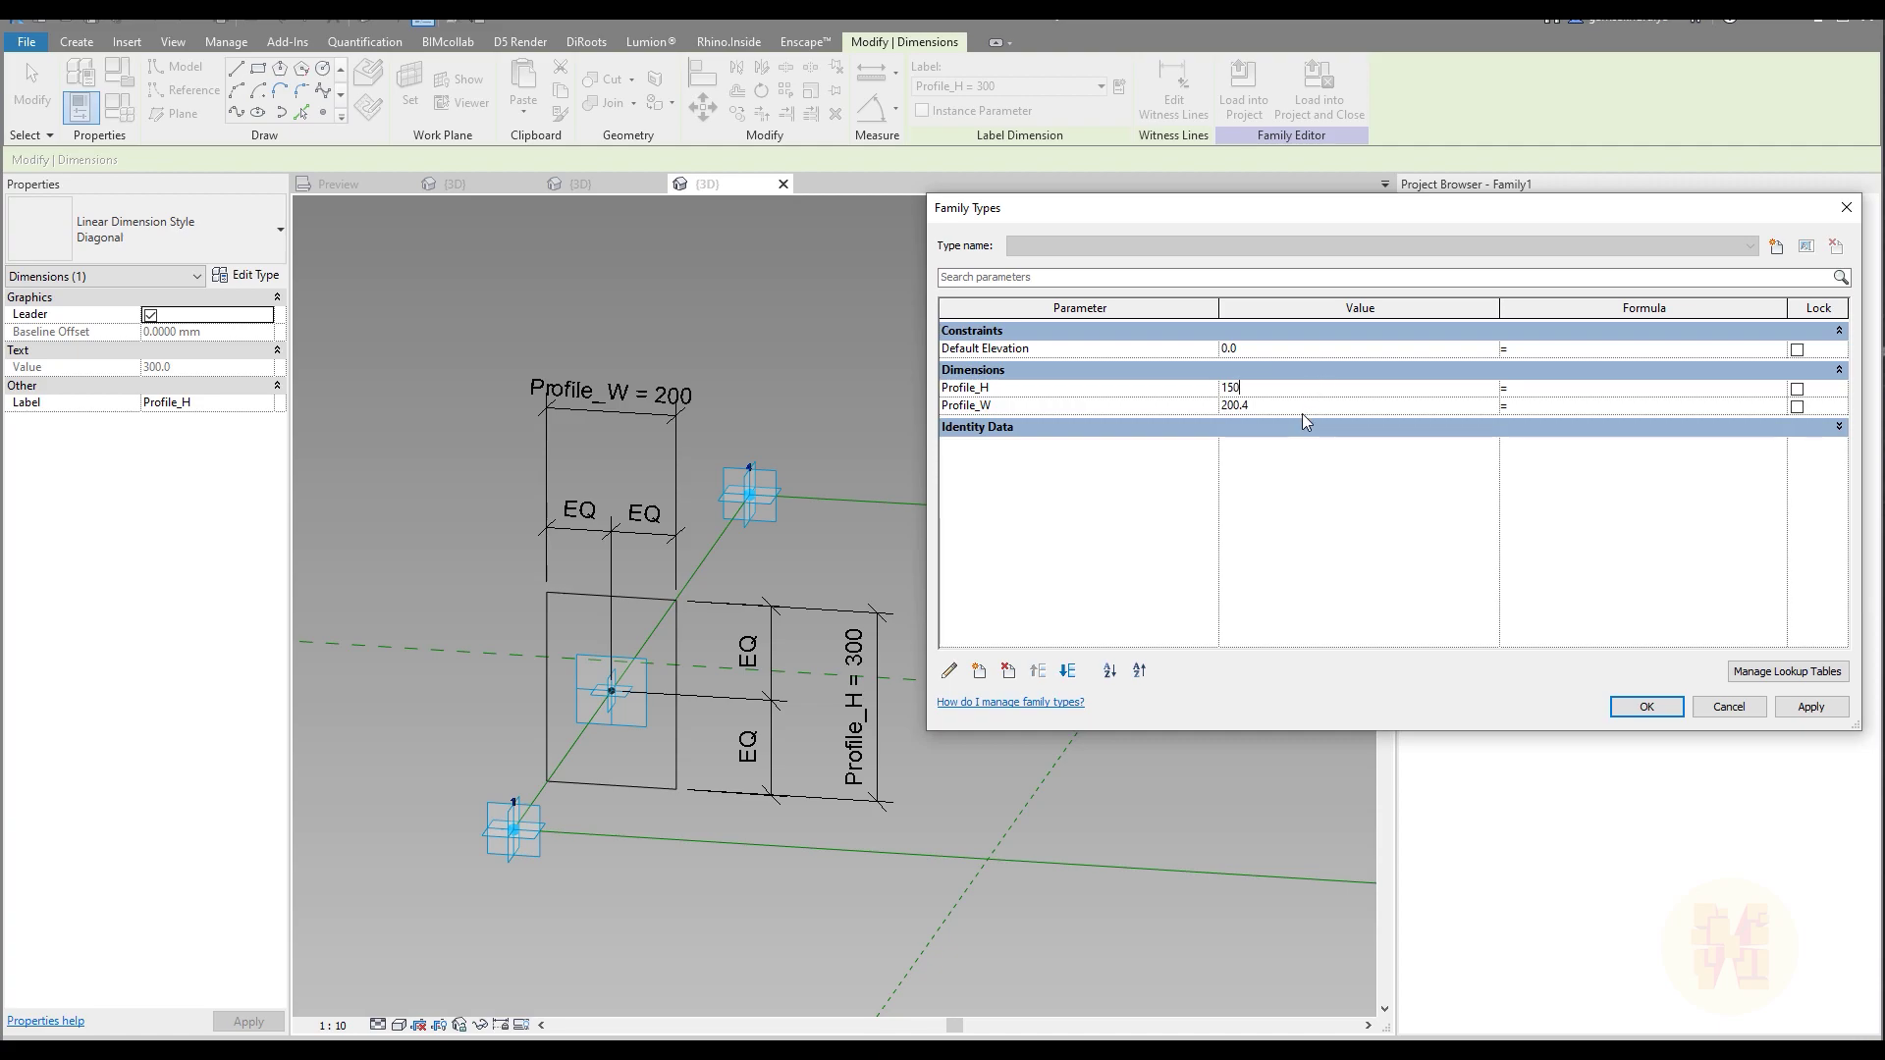
type("75")
left_click(1646, 707)
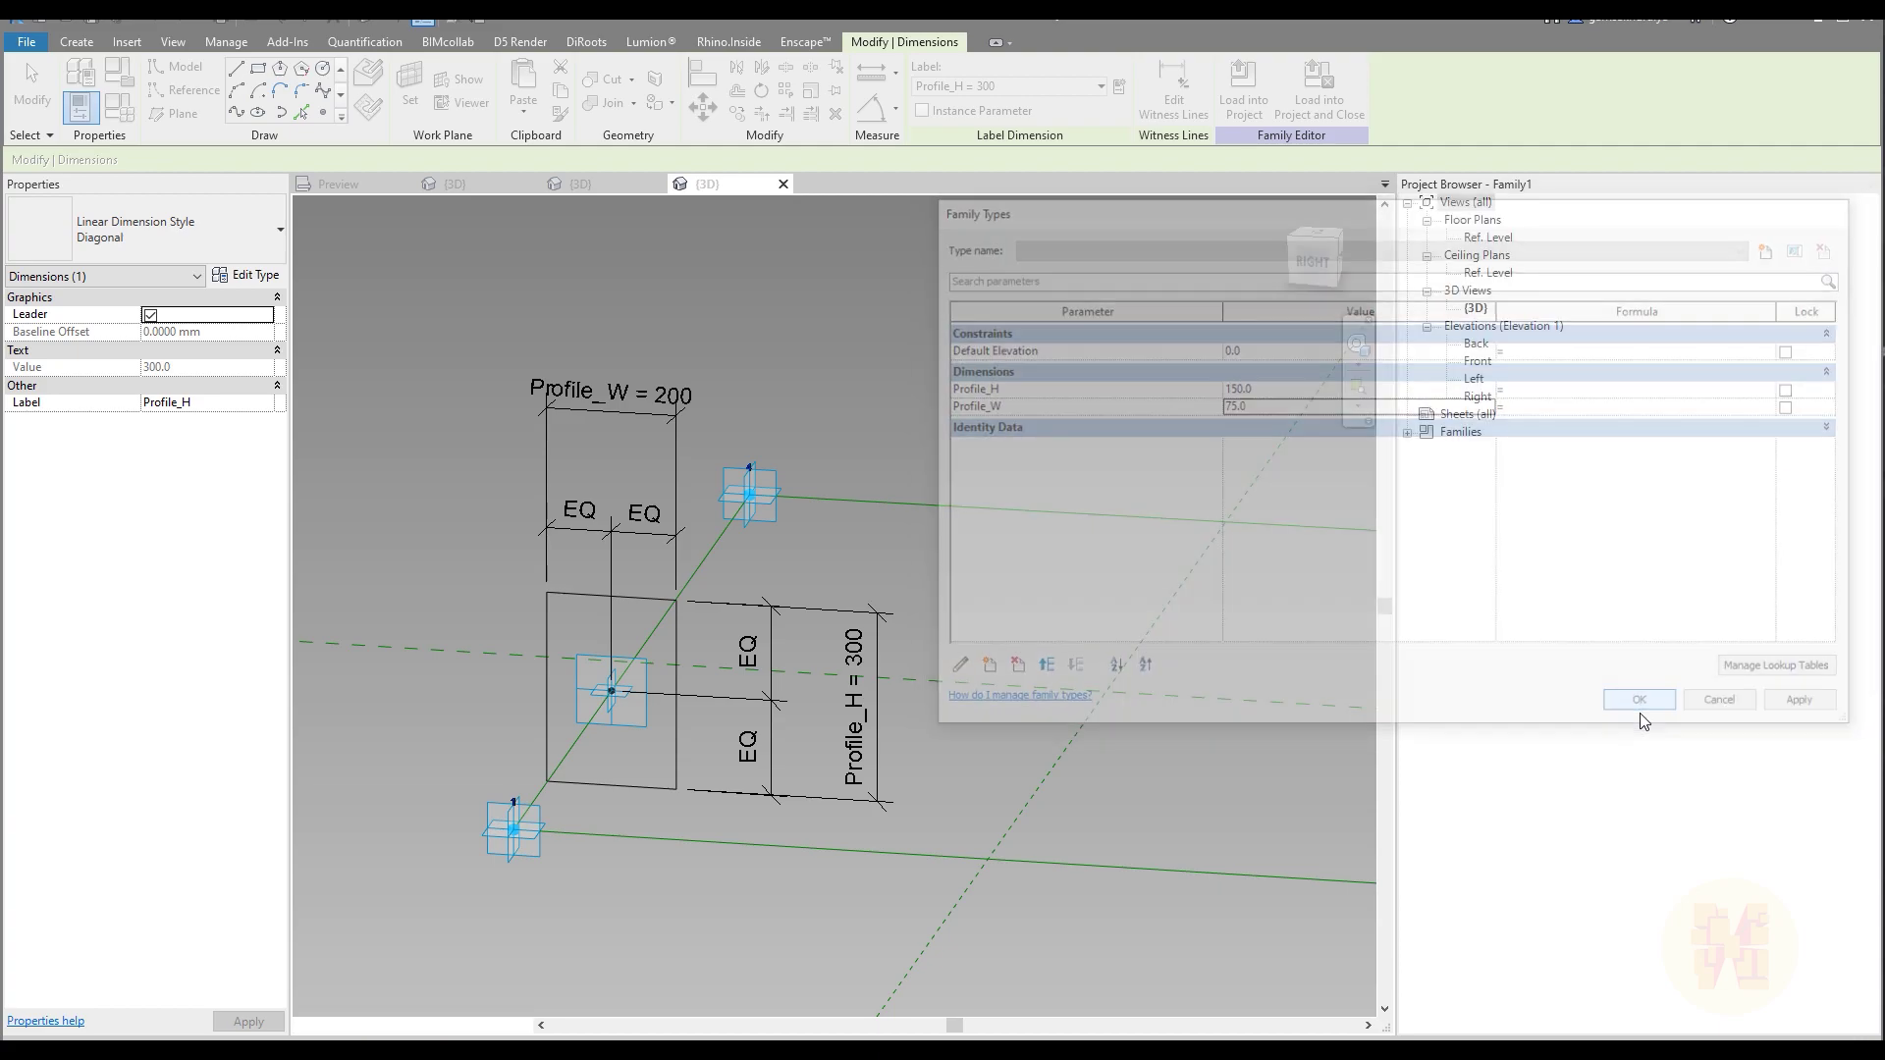
Create a solid form by sweeping the rectangular profile along the four connected reference lines
middle_click_drag(669, 633, 597, 562)
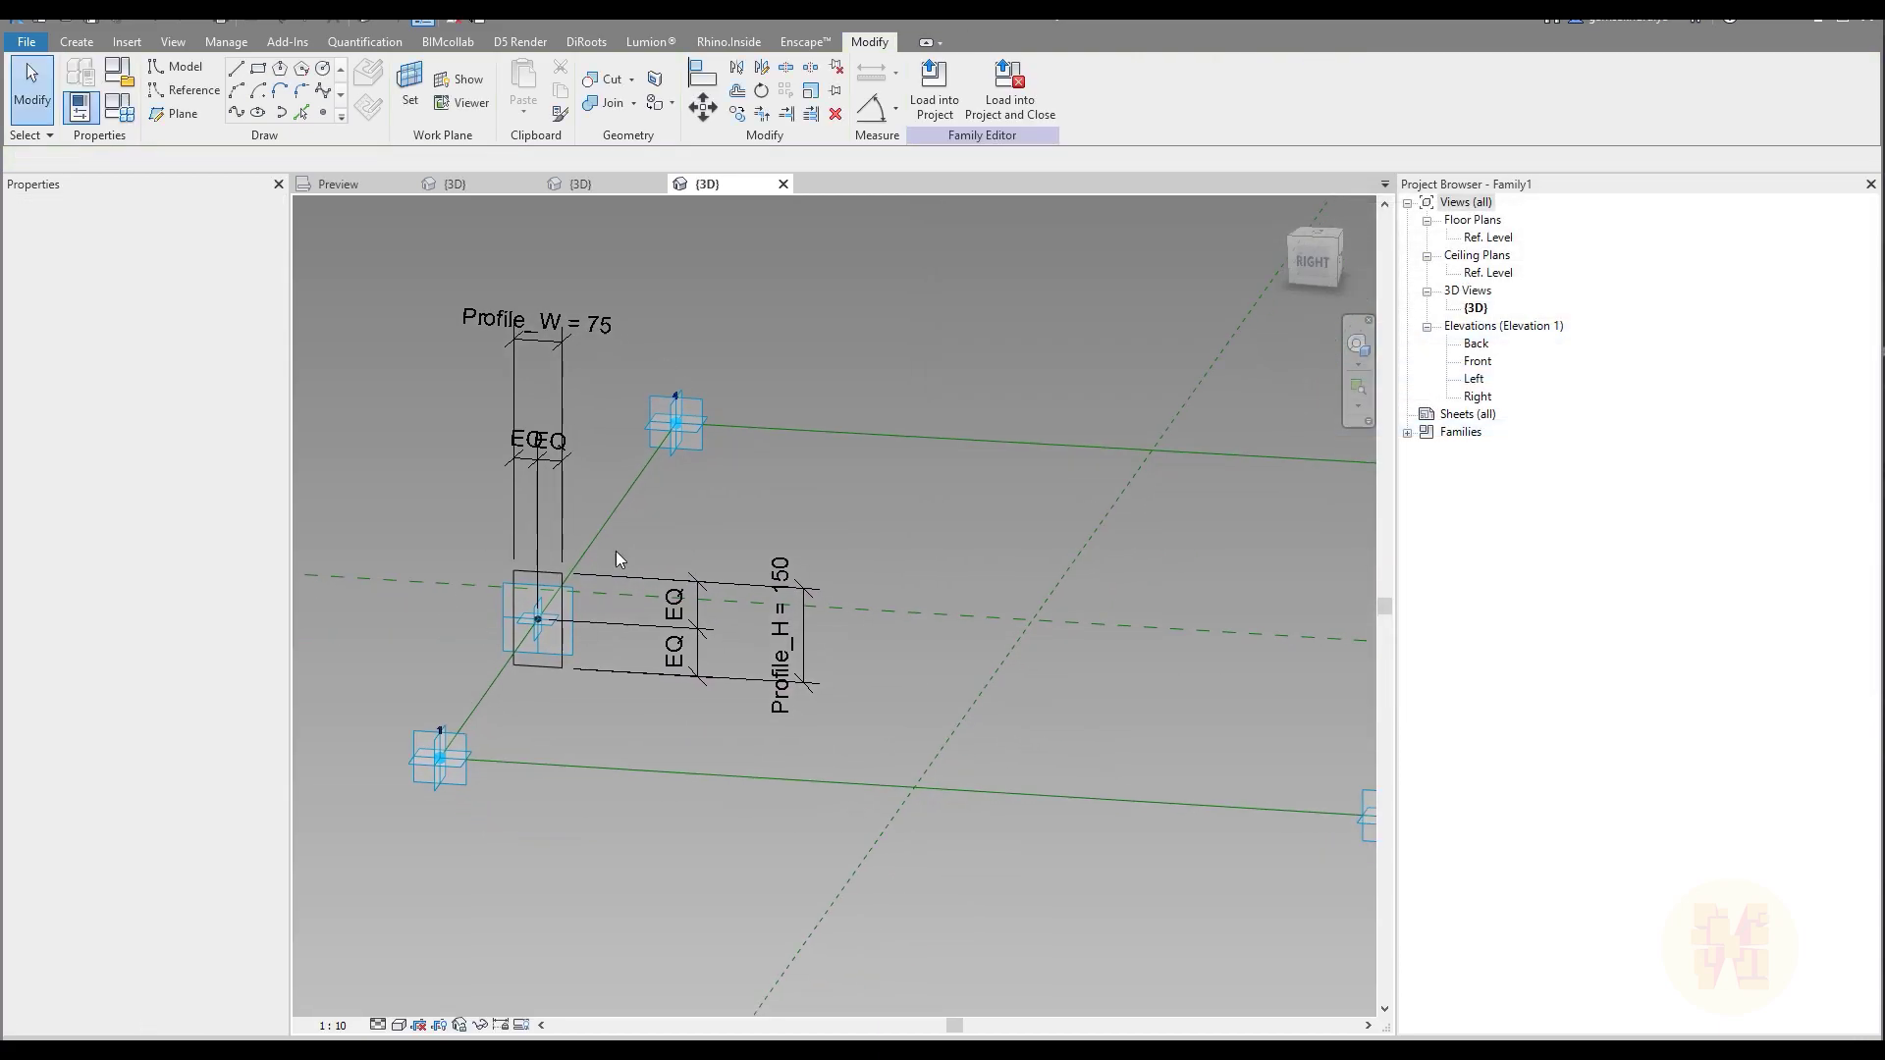
left_click(540, 664)
key("Tab")
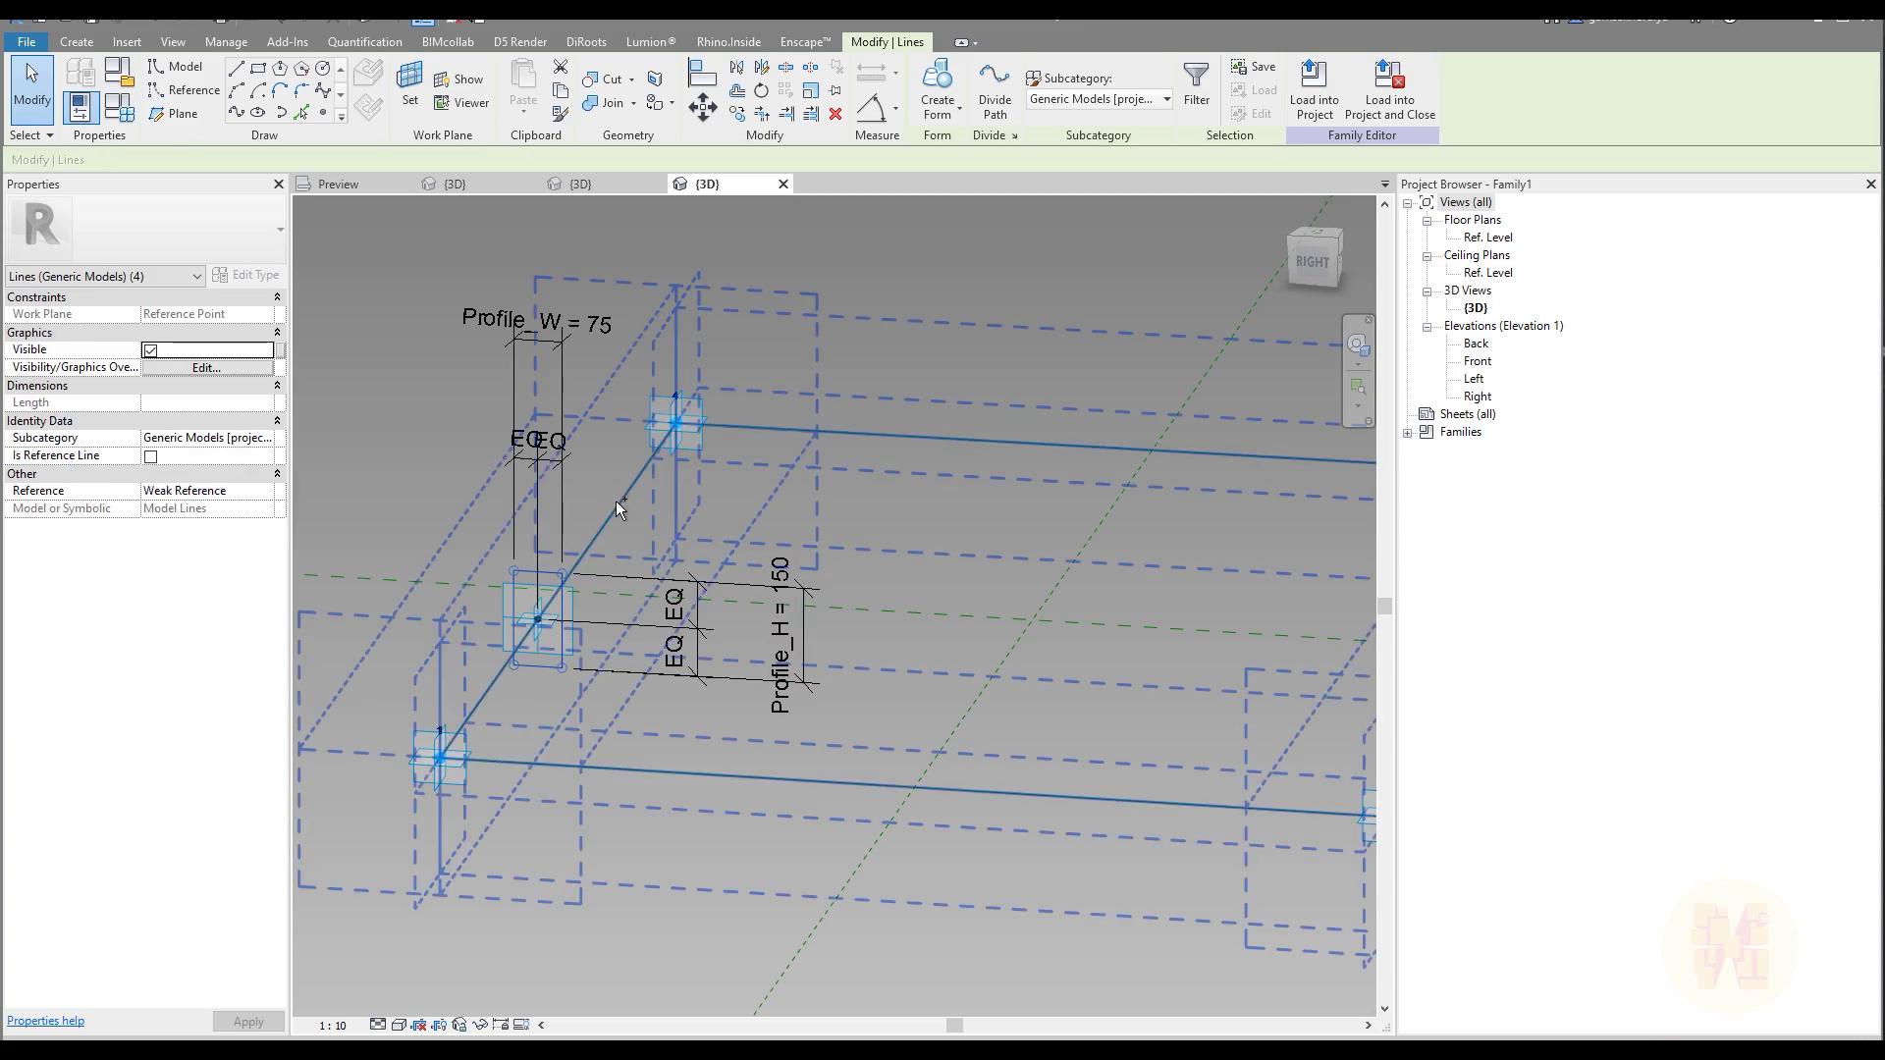
left_click(615, 501)
middle_click_drag(883, 599, 633, 577)
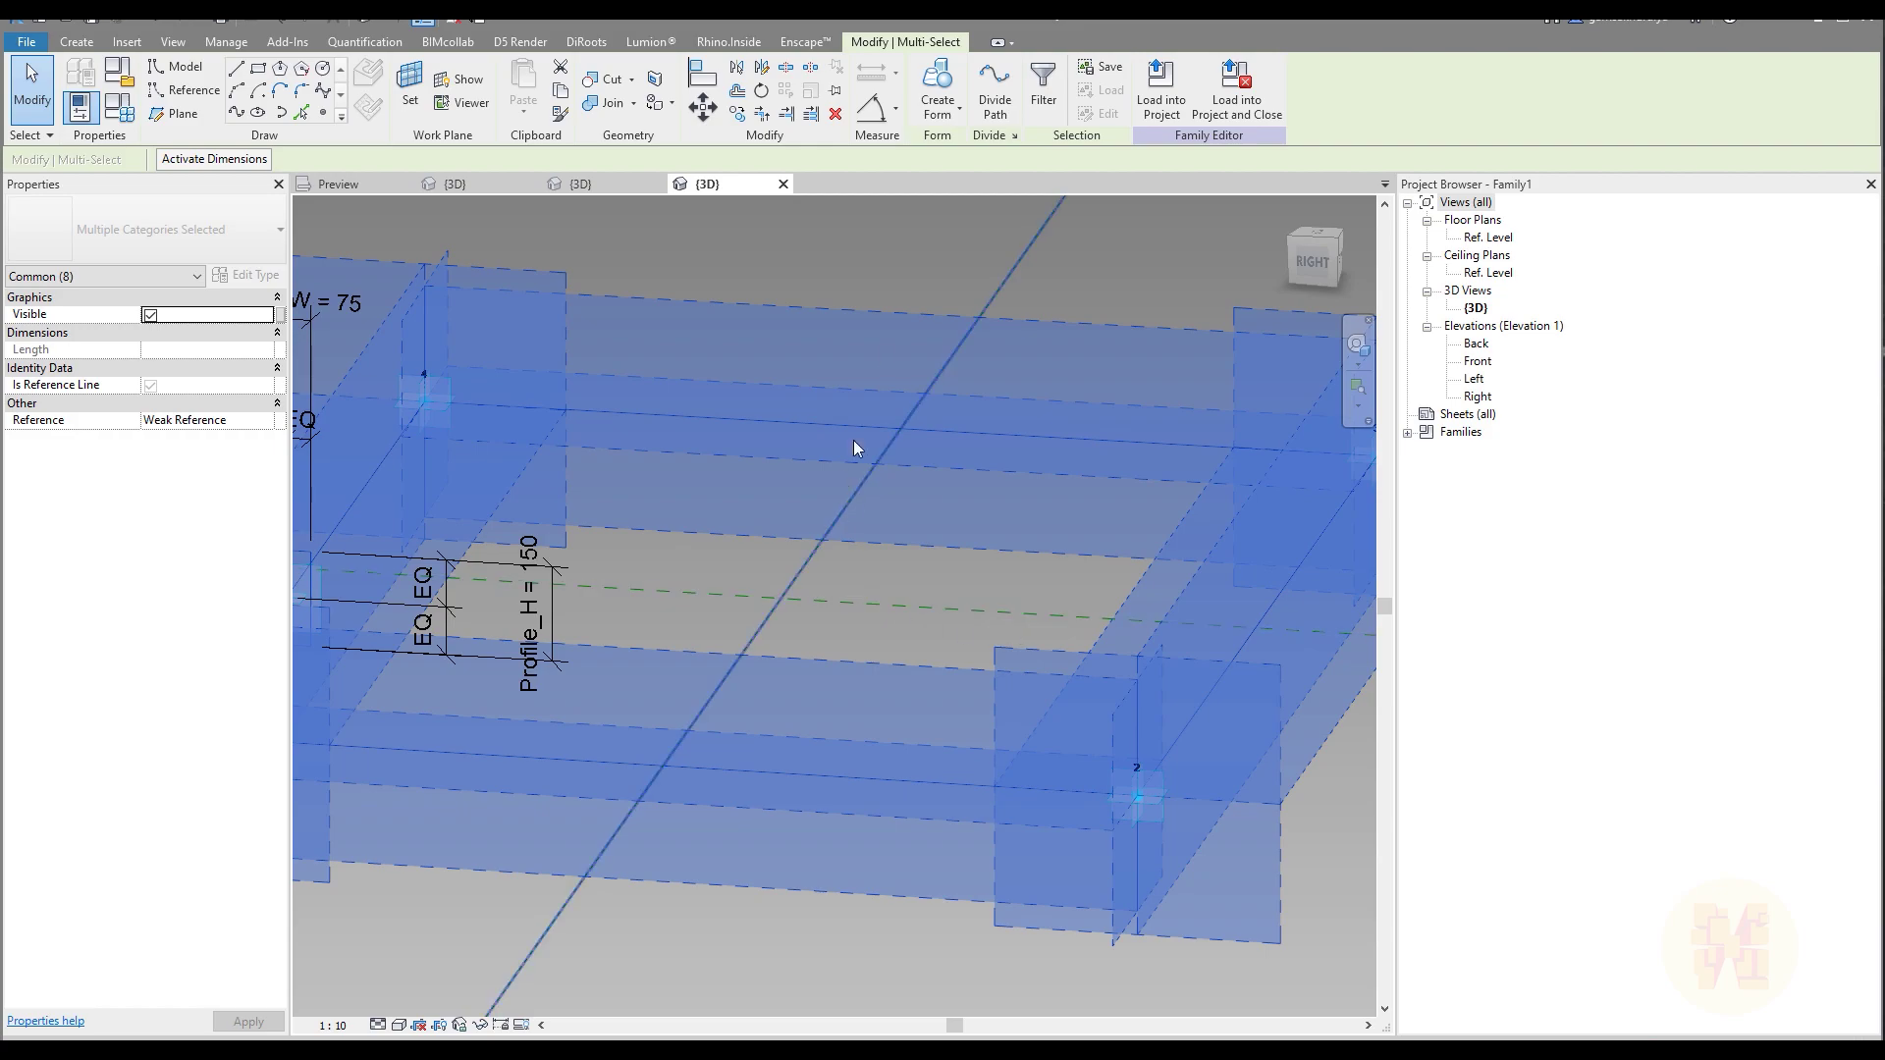
left_click(938, 83)
key("Escape")
Select the whole frame form and create a new material for its Material property
scroll(768, 510, "down", 3)
middle_click_drag(768, 511, 817, 562, "shift")
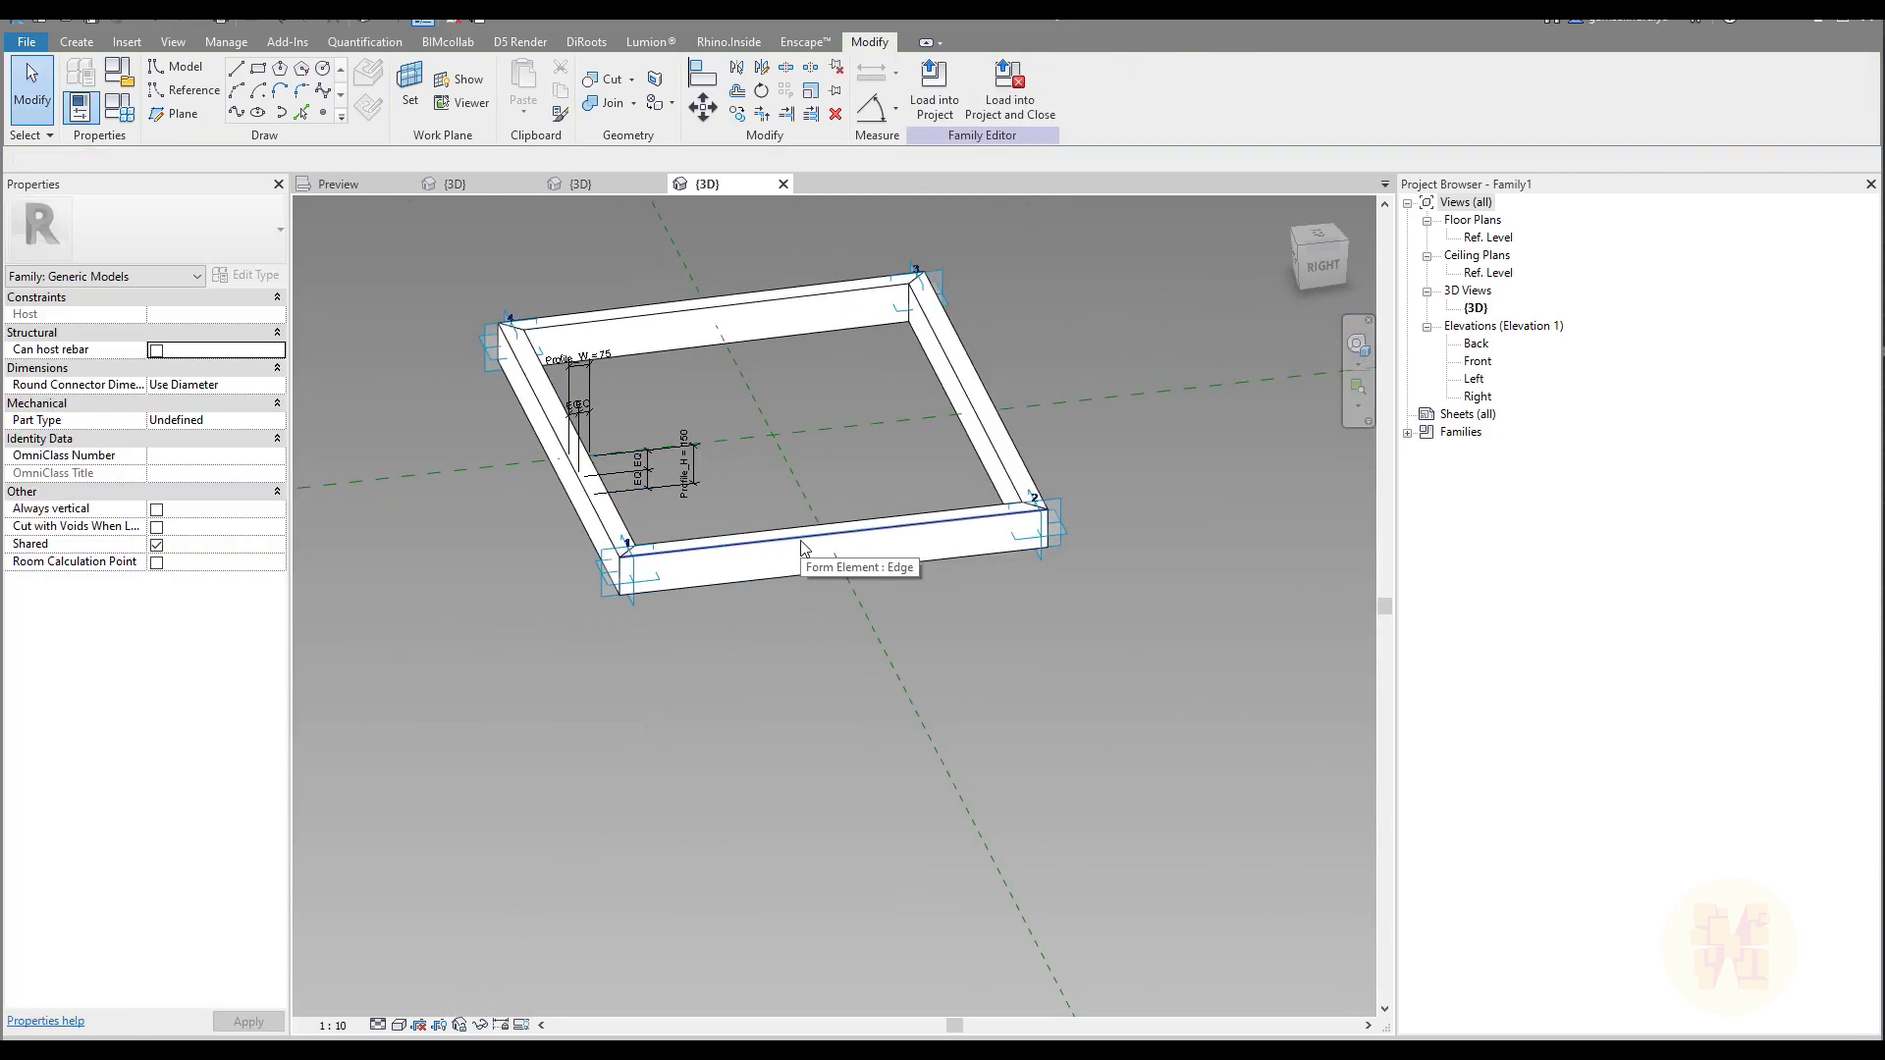
key("Tab")
left_click(801, 546)
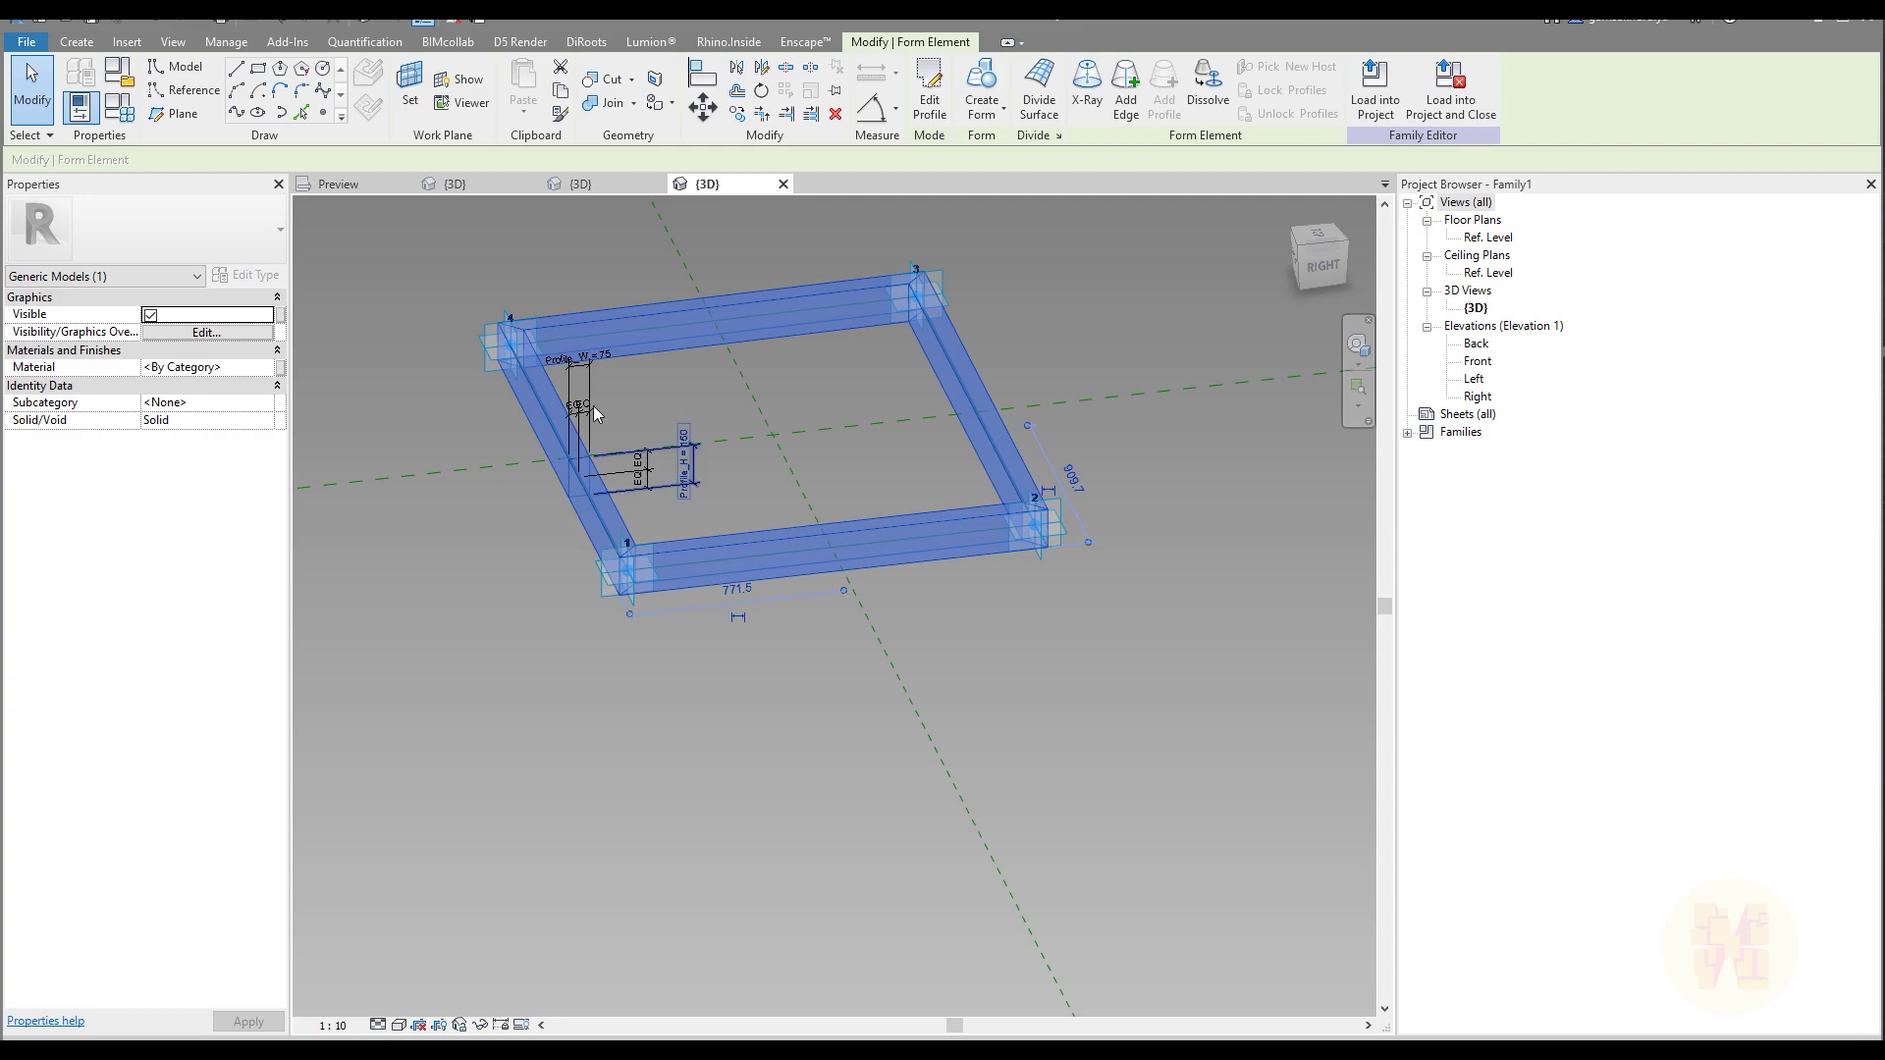
middle_click_drag(486, 346, 440, 455)
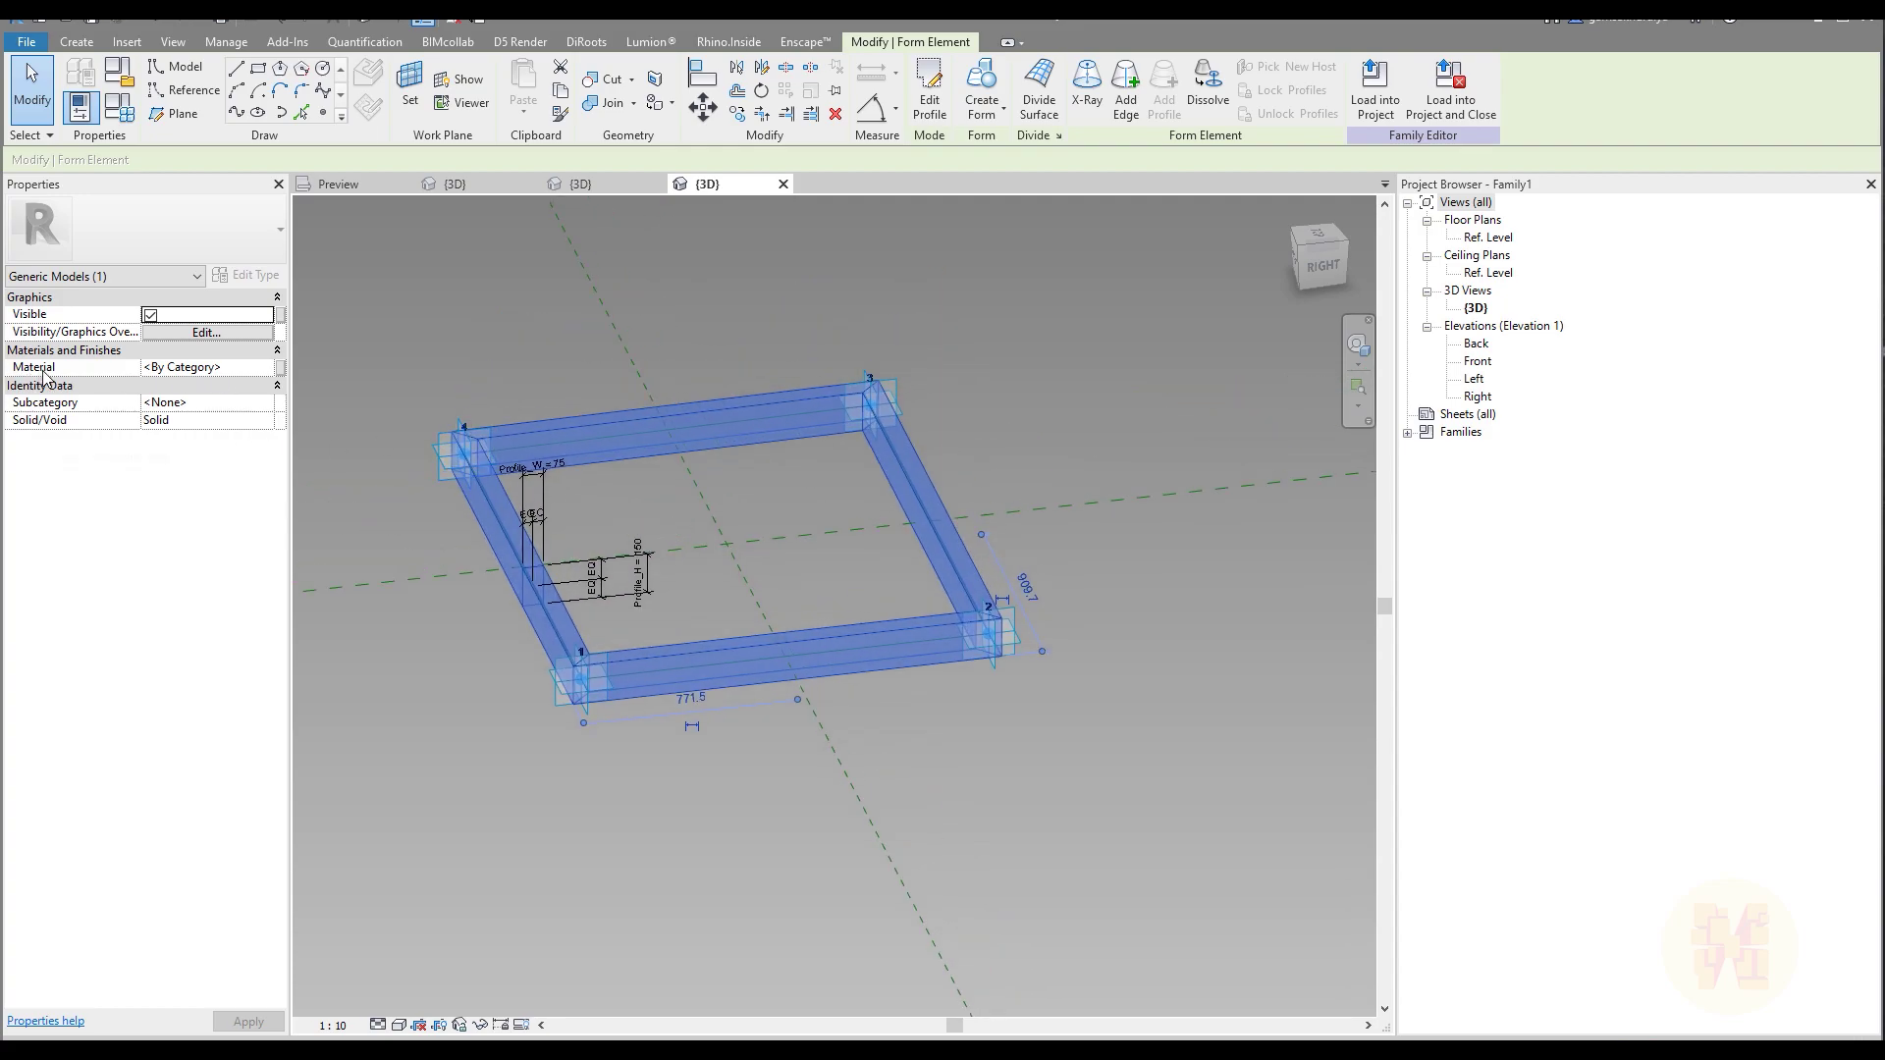
left_click(265, 370)
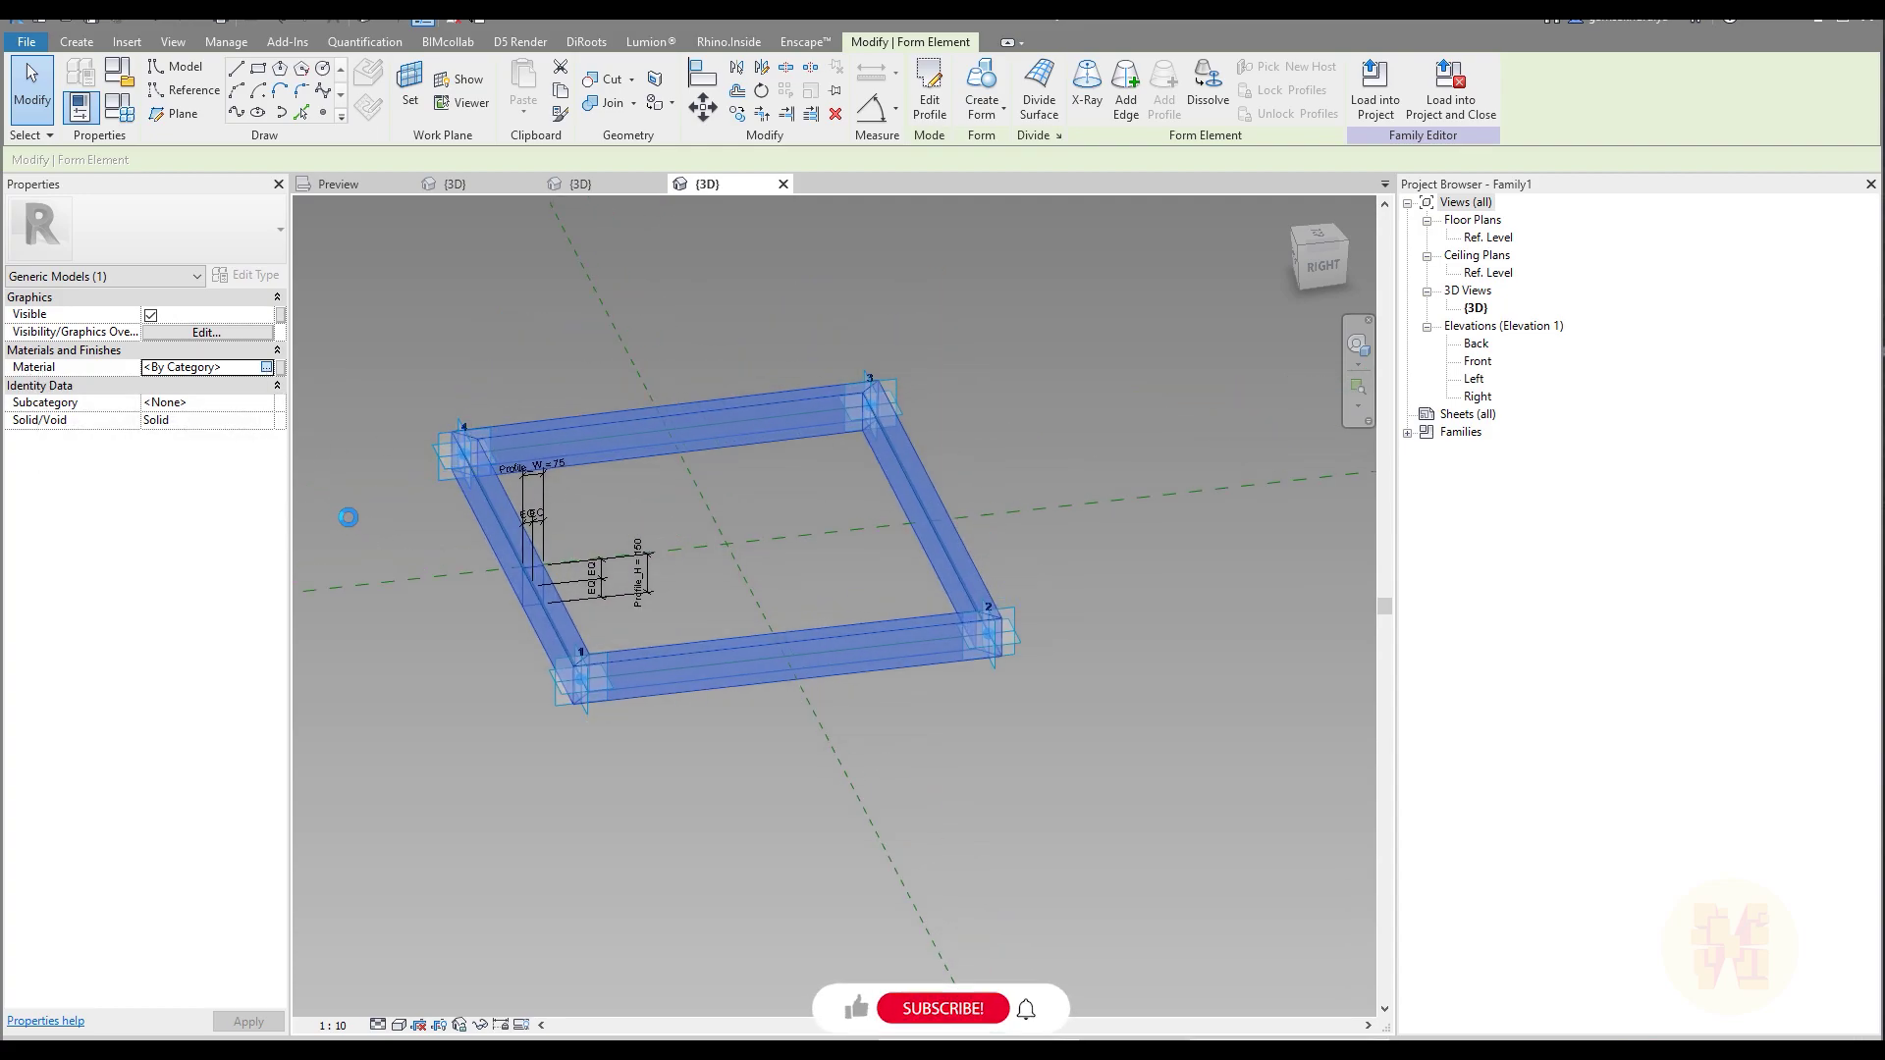
left_click(266, 366)
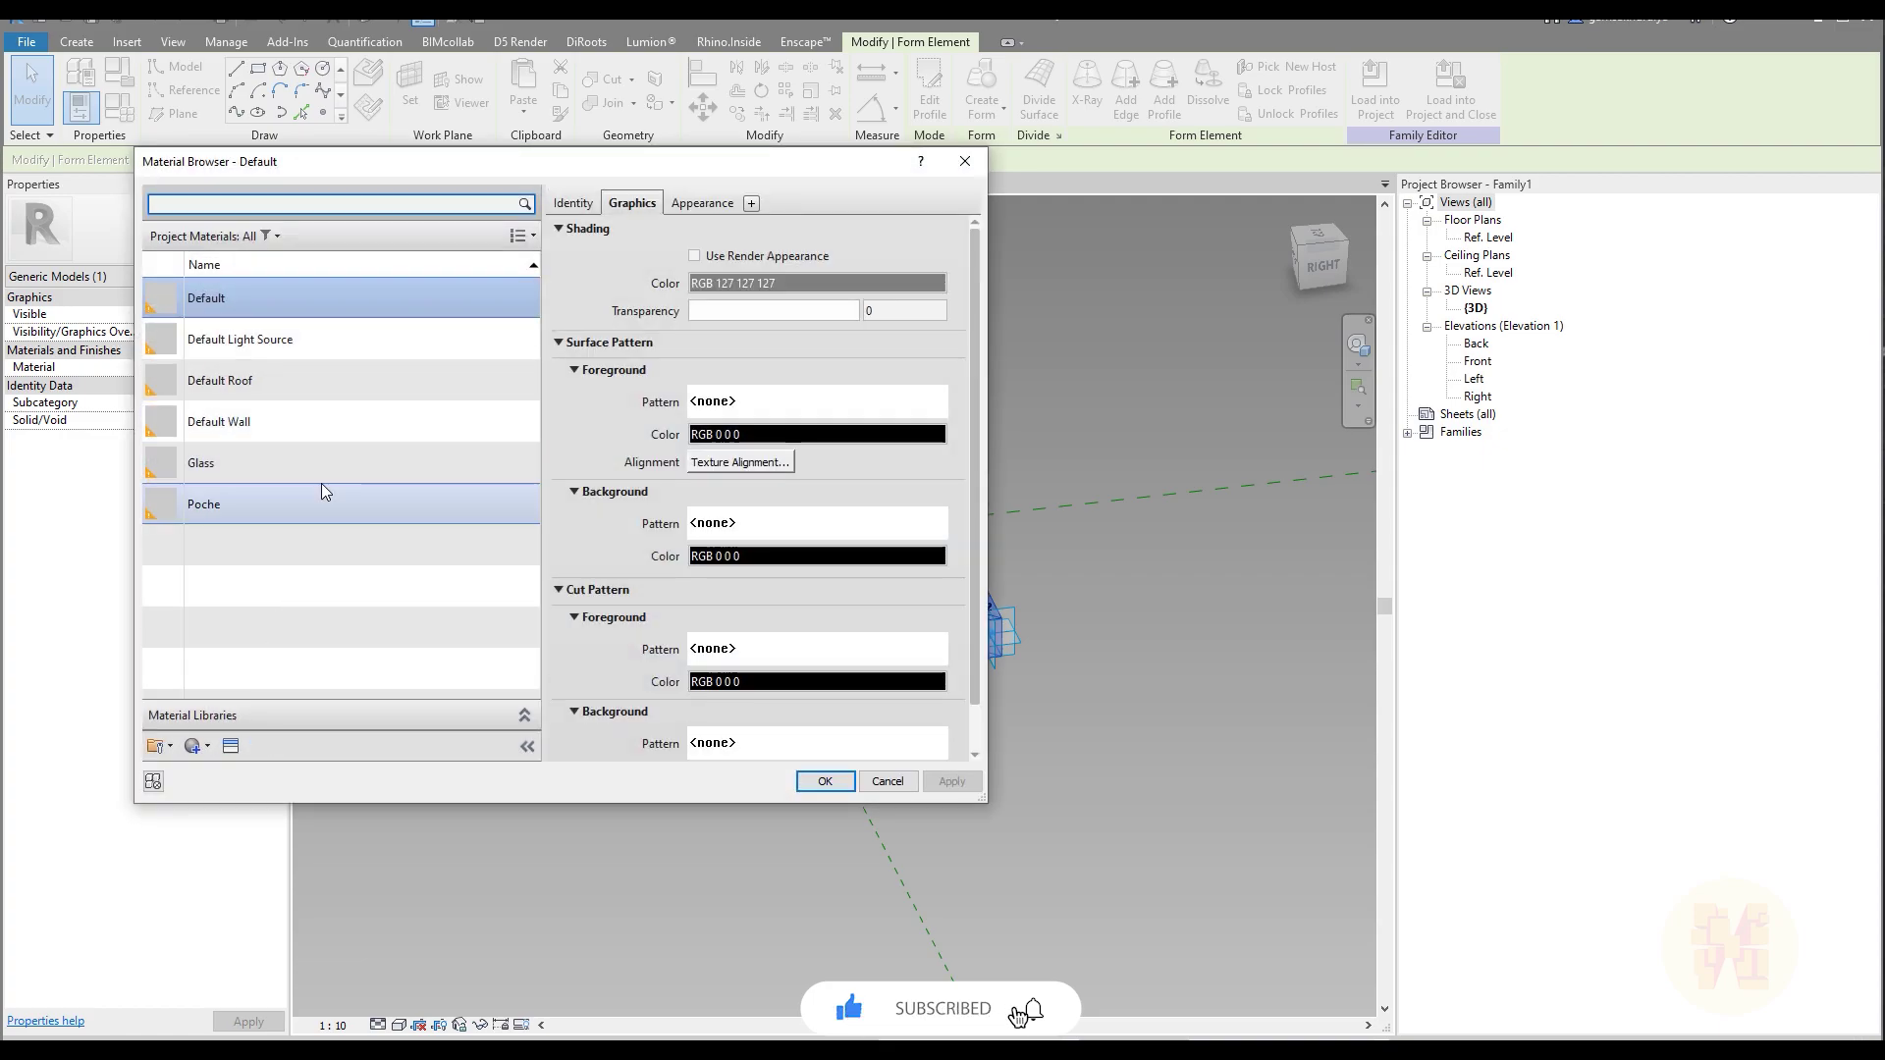
left_click_drag(364, 161, 500, 221)
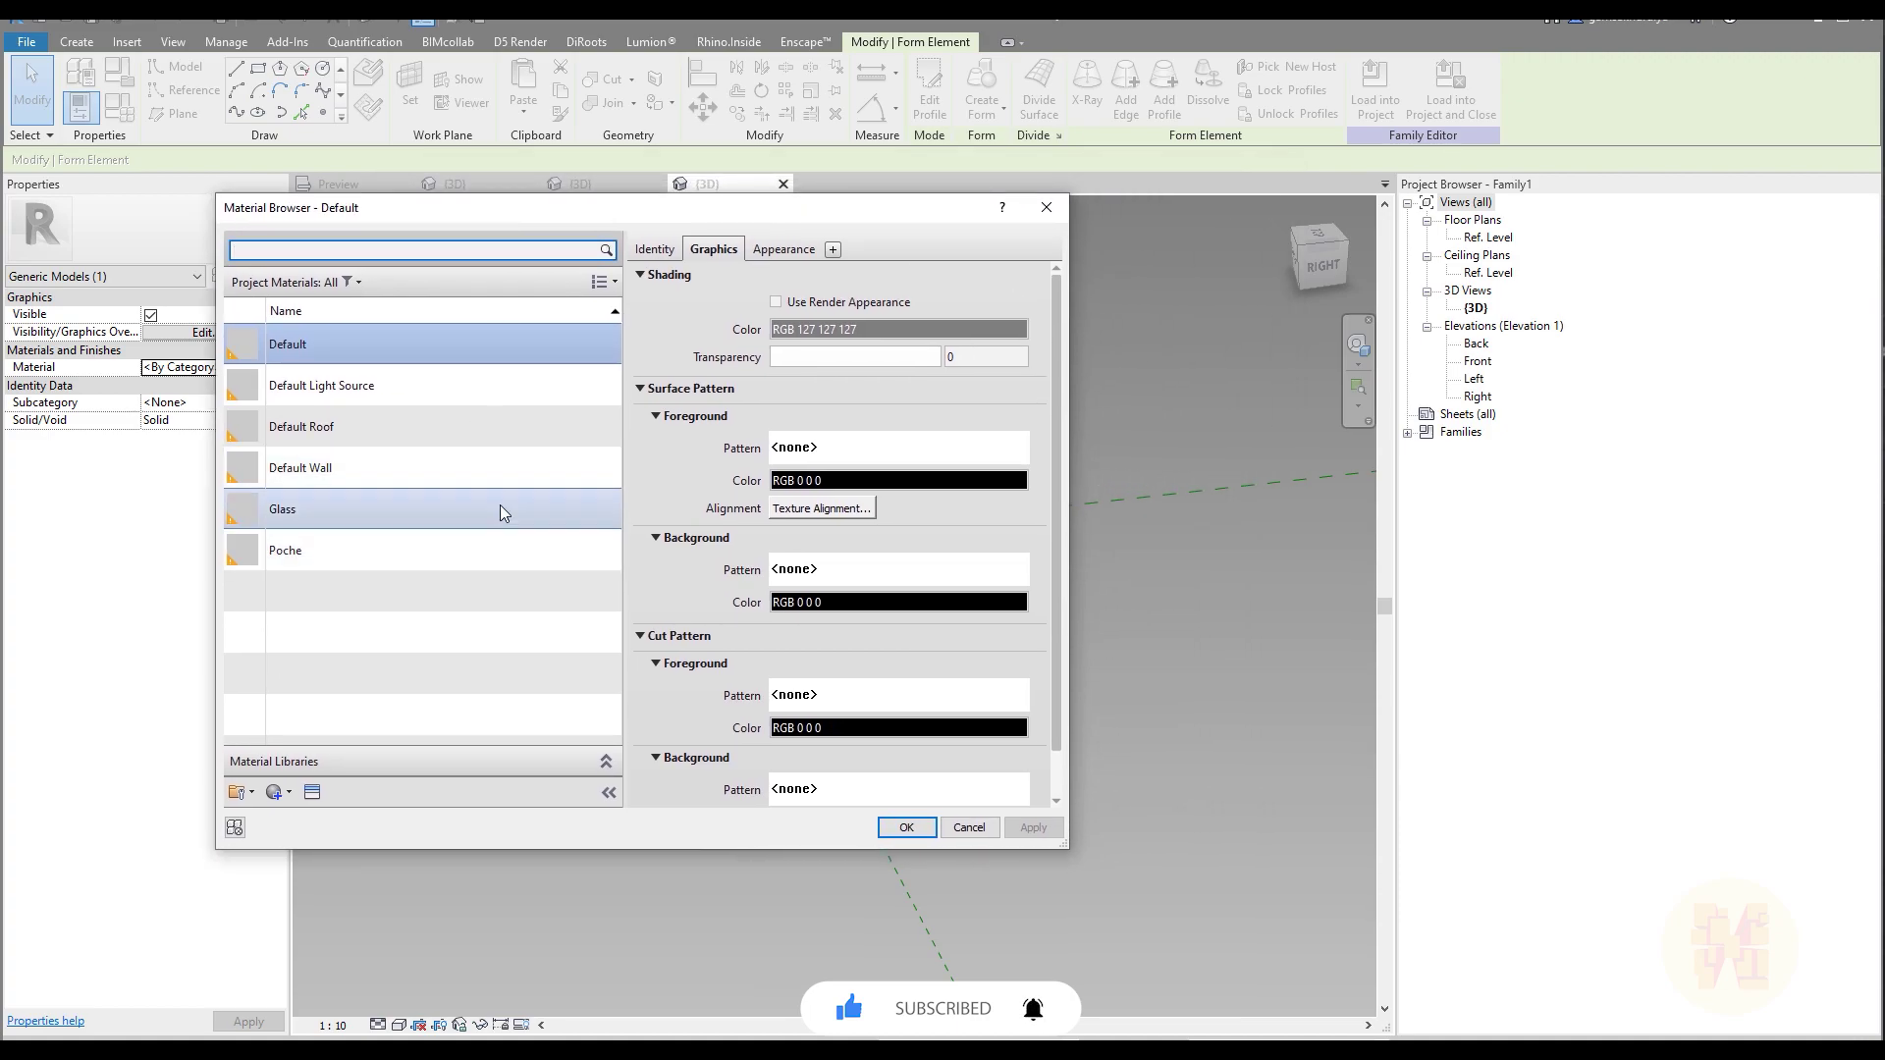
left_click(279, 791)
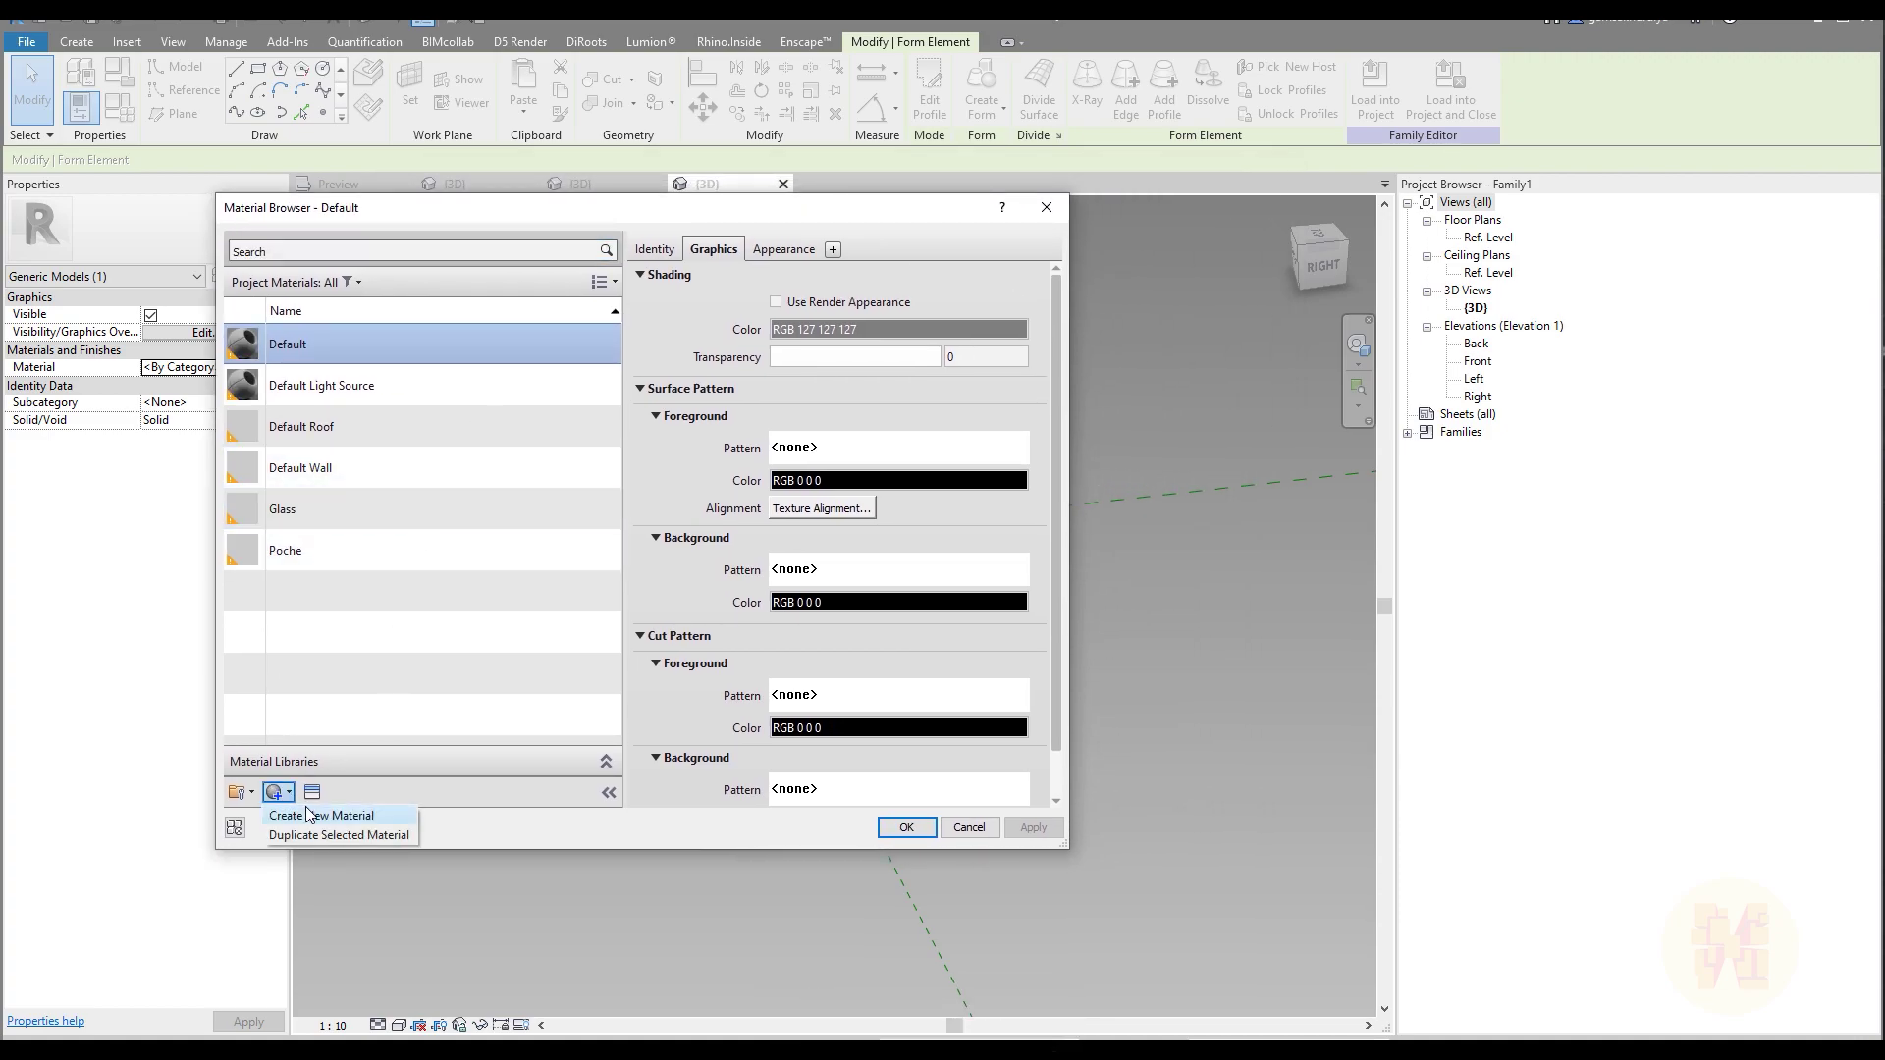
left_click(304, 816)
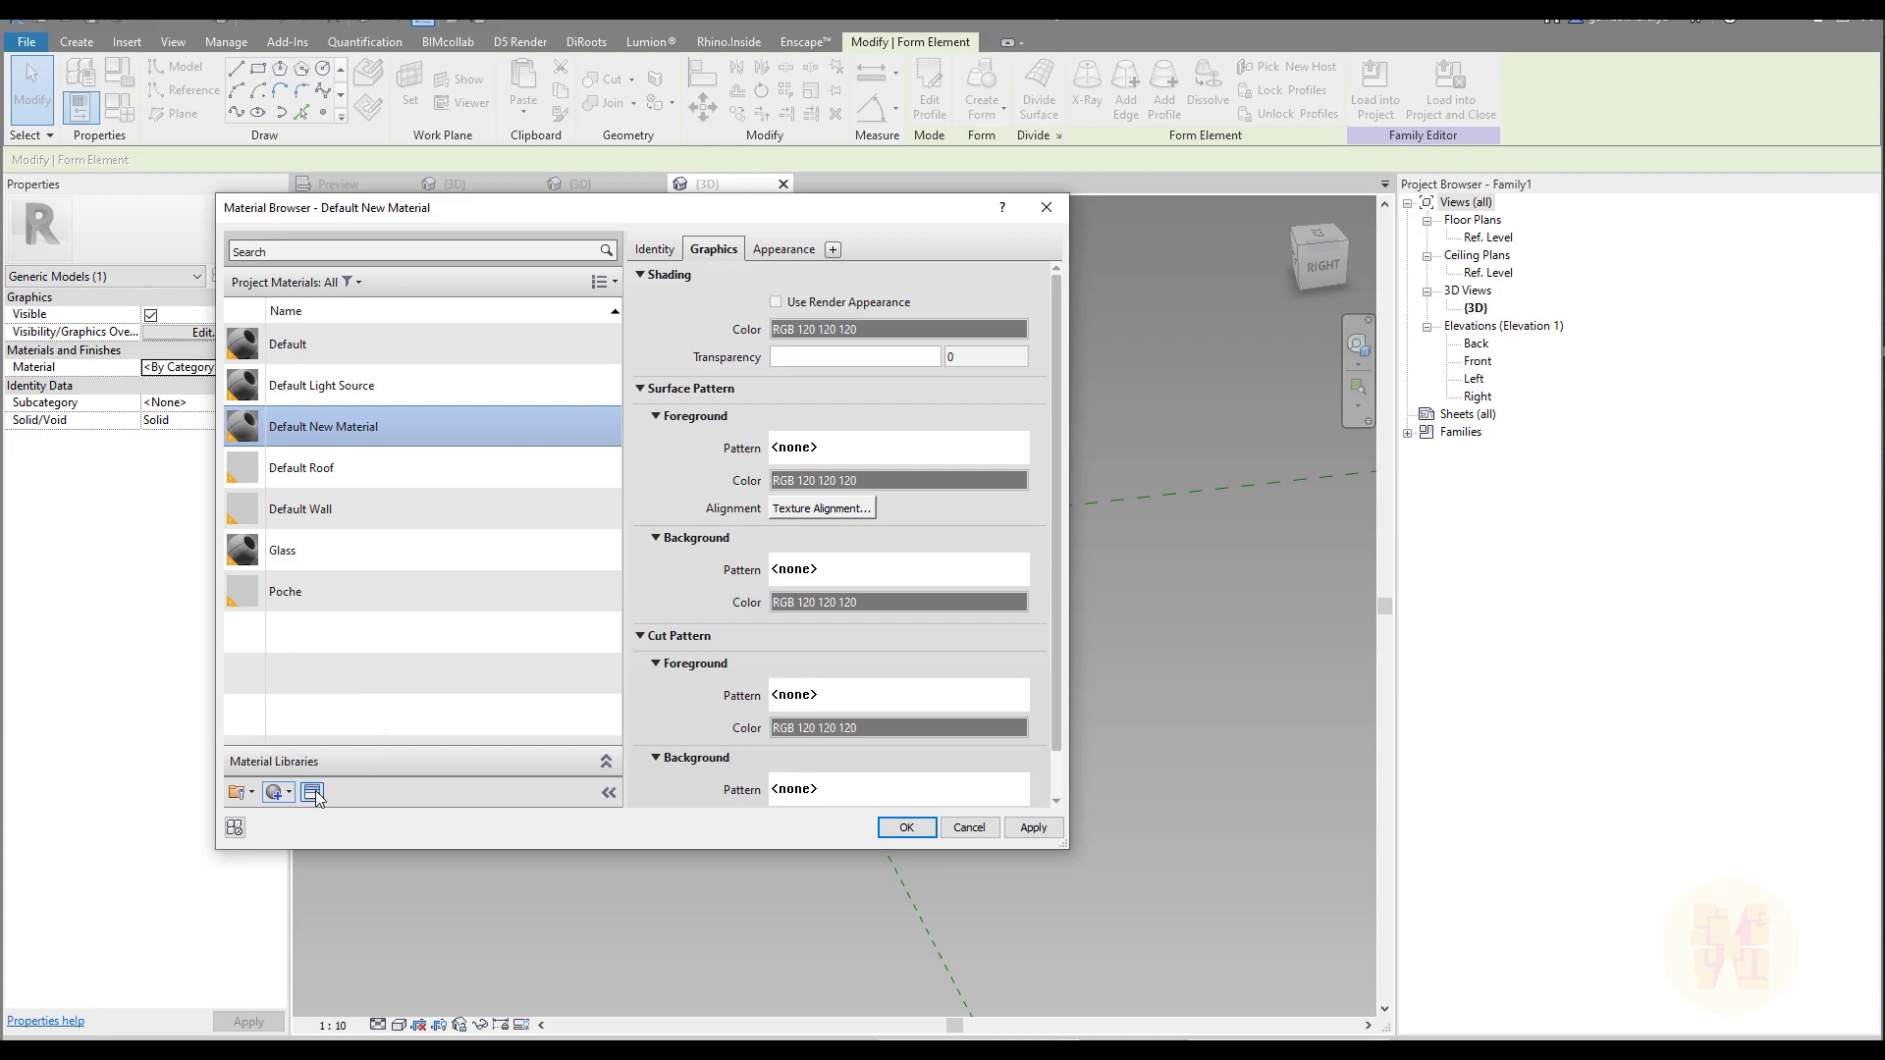
Give the new material the Aluminum - Flat appearance asset from the Appearance Library and assign it to the frame
left_click(312, 792)
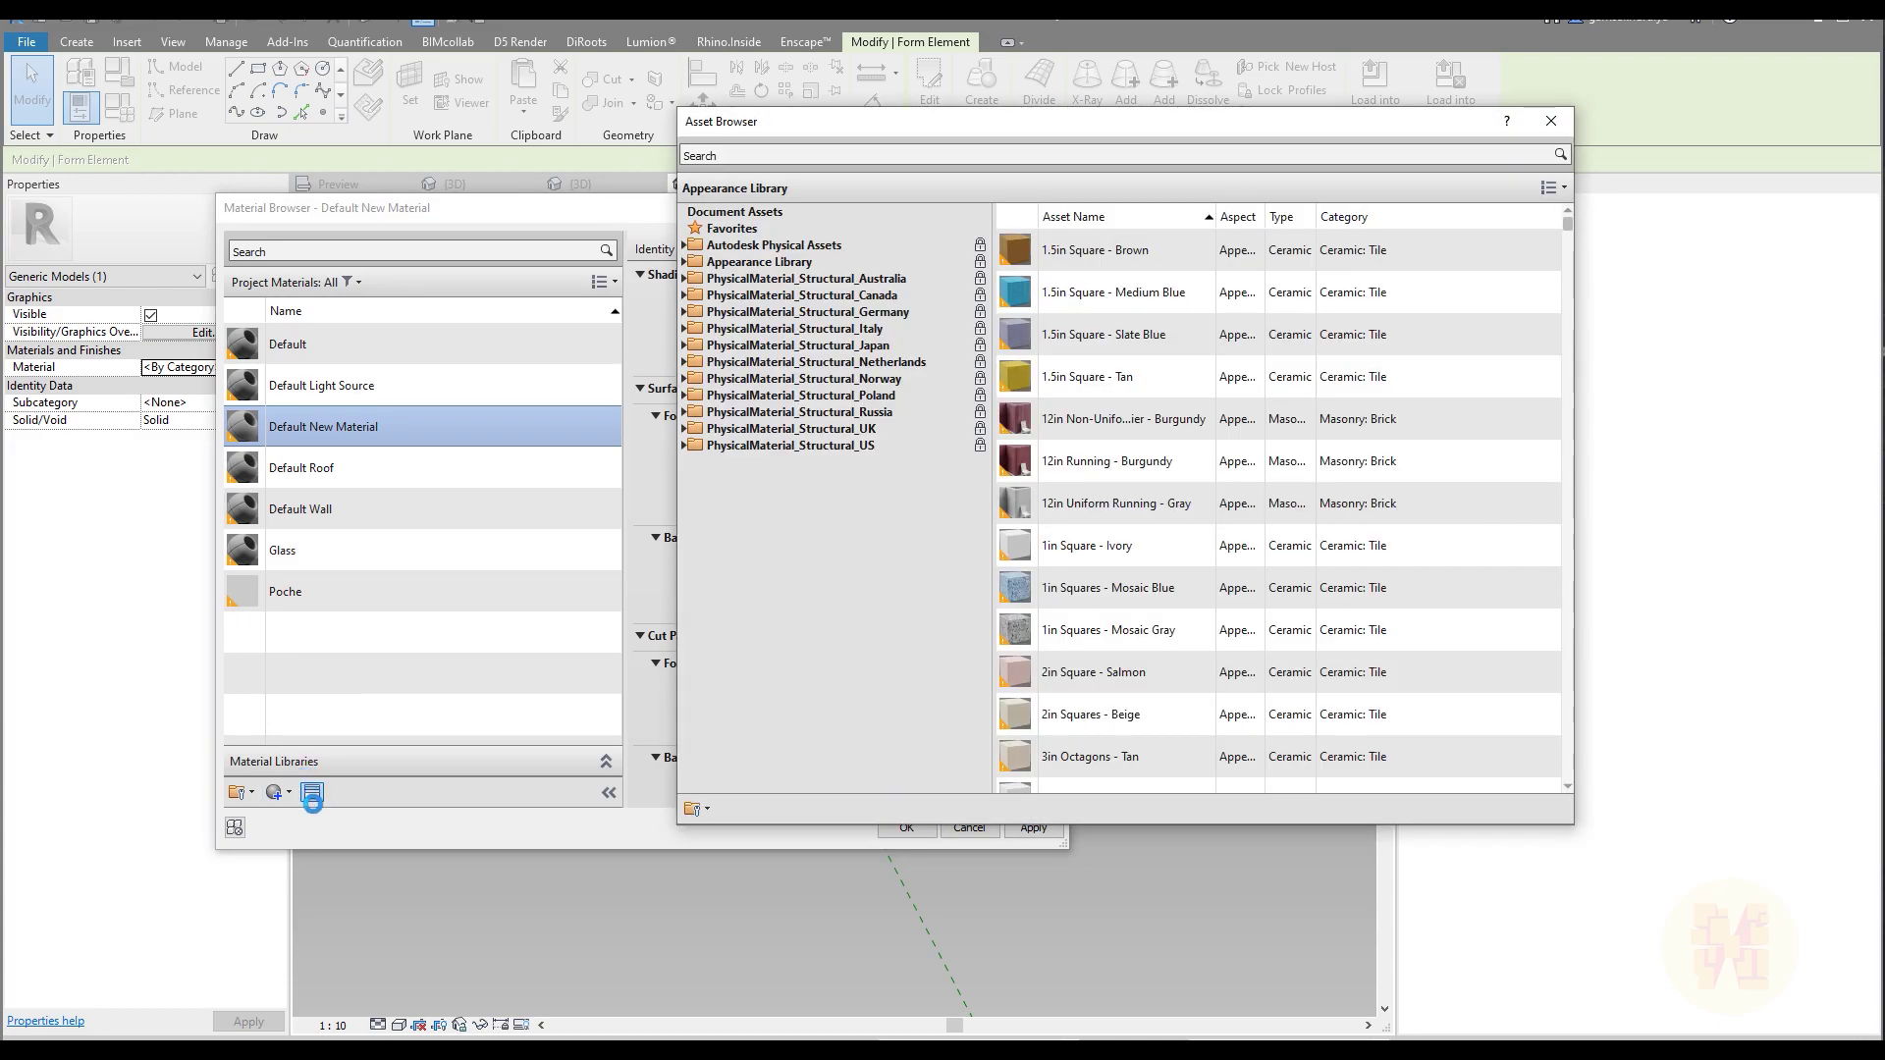
scroll(1140, 448, "down", 5)
scroll(1140, 448, "down", 10)
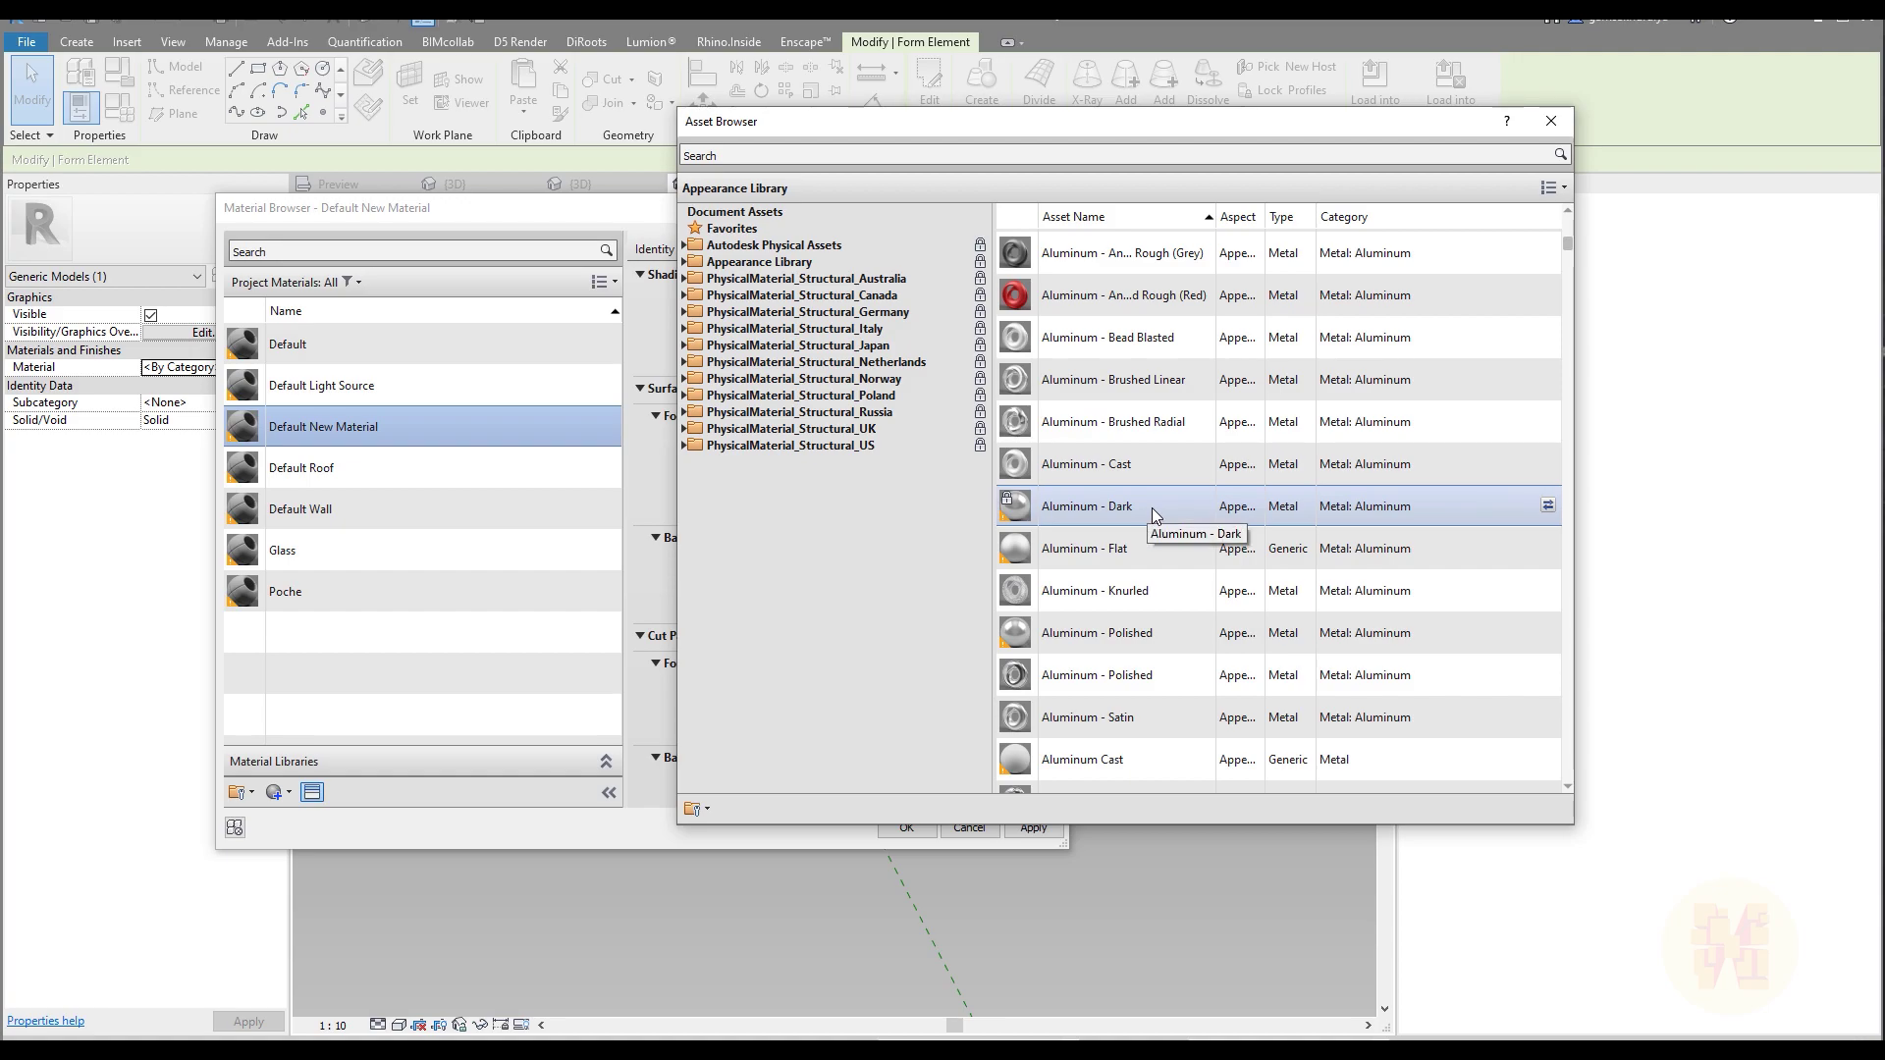
double_click(1151, 550)
left_click(1551, 121)
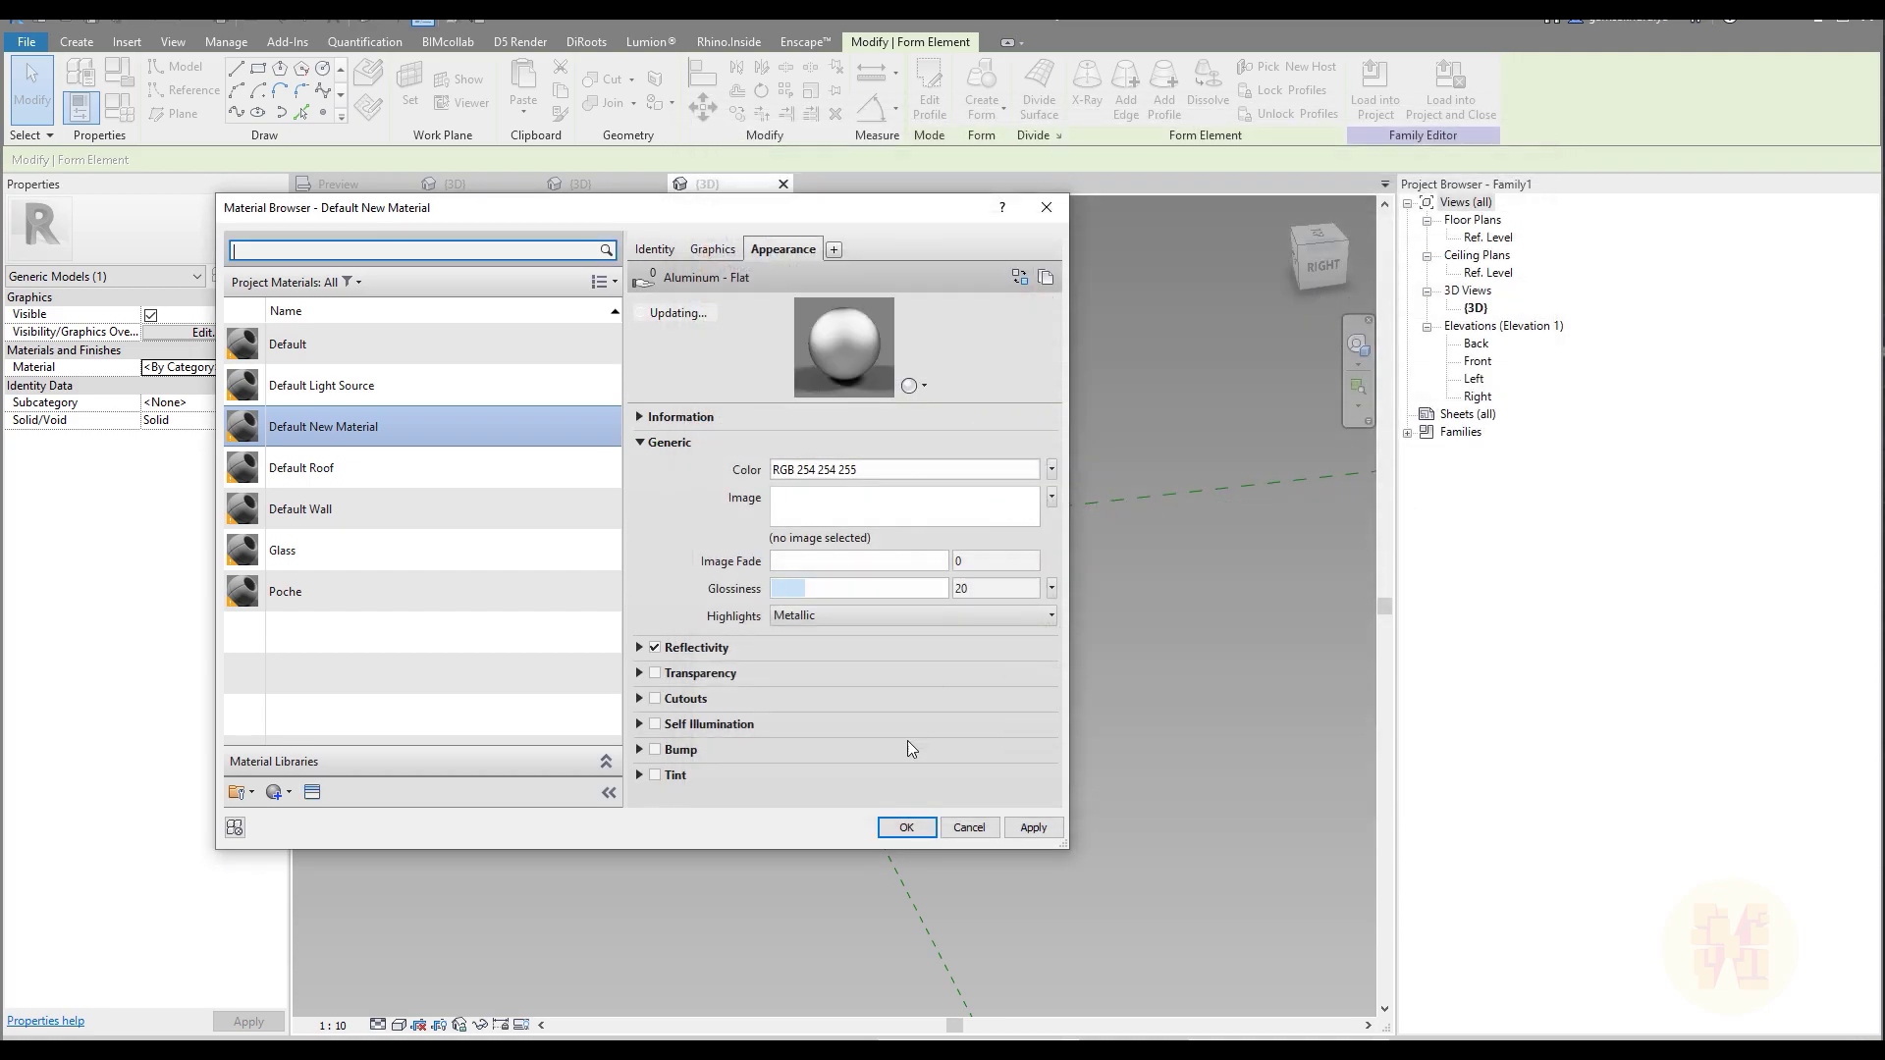
left_click(908, 826)
left_click(891, 823)
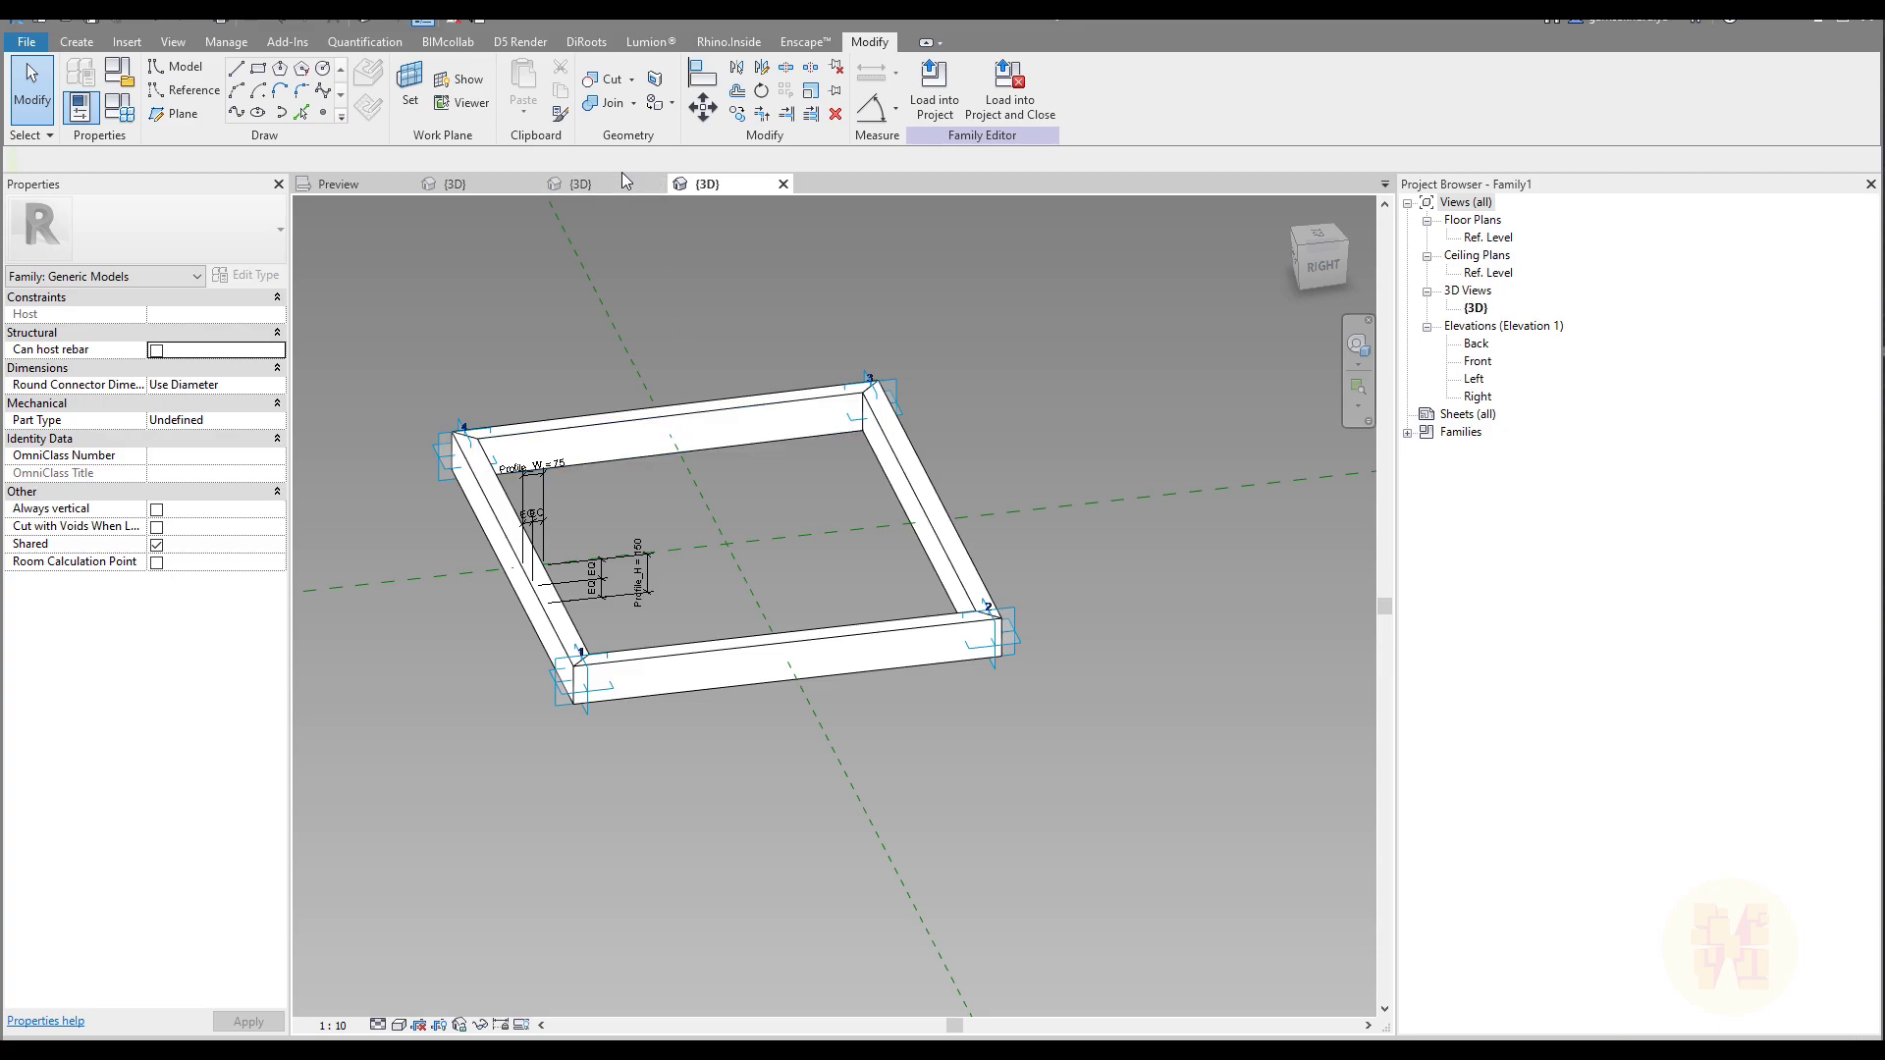
Save the family in the Documents folder as 4_Point_Adaptive_Profile
left_click(26, 42)
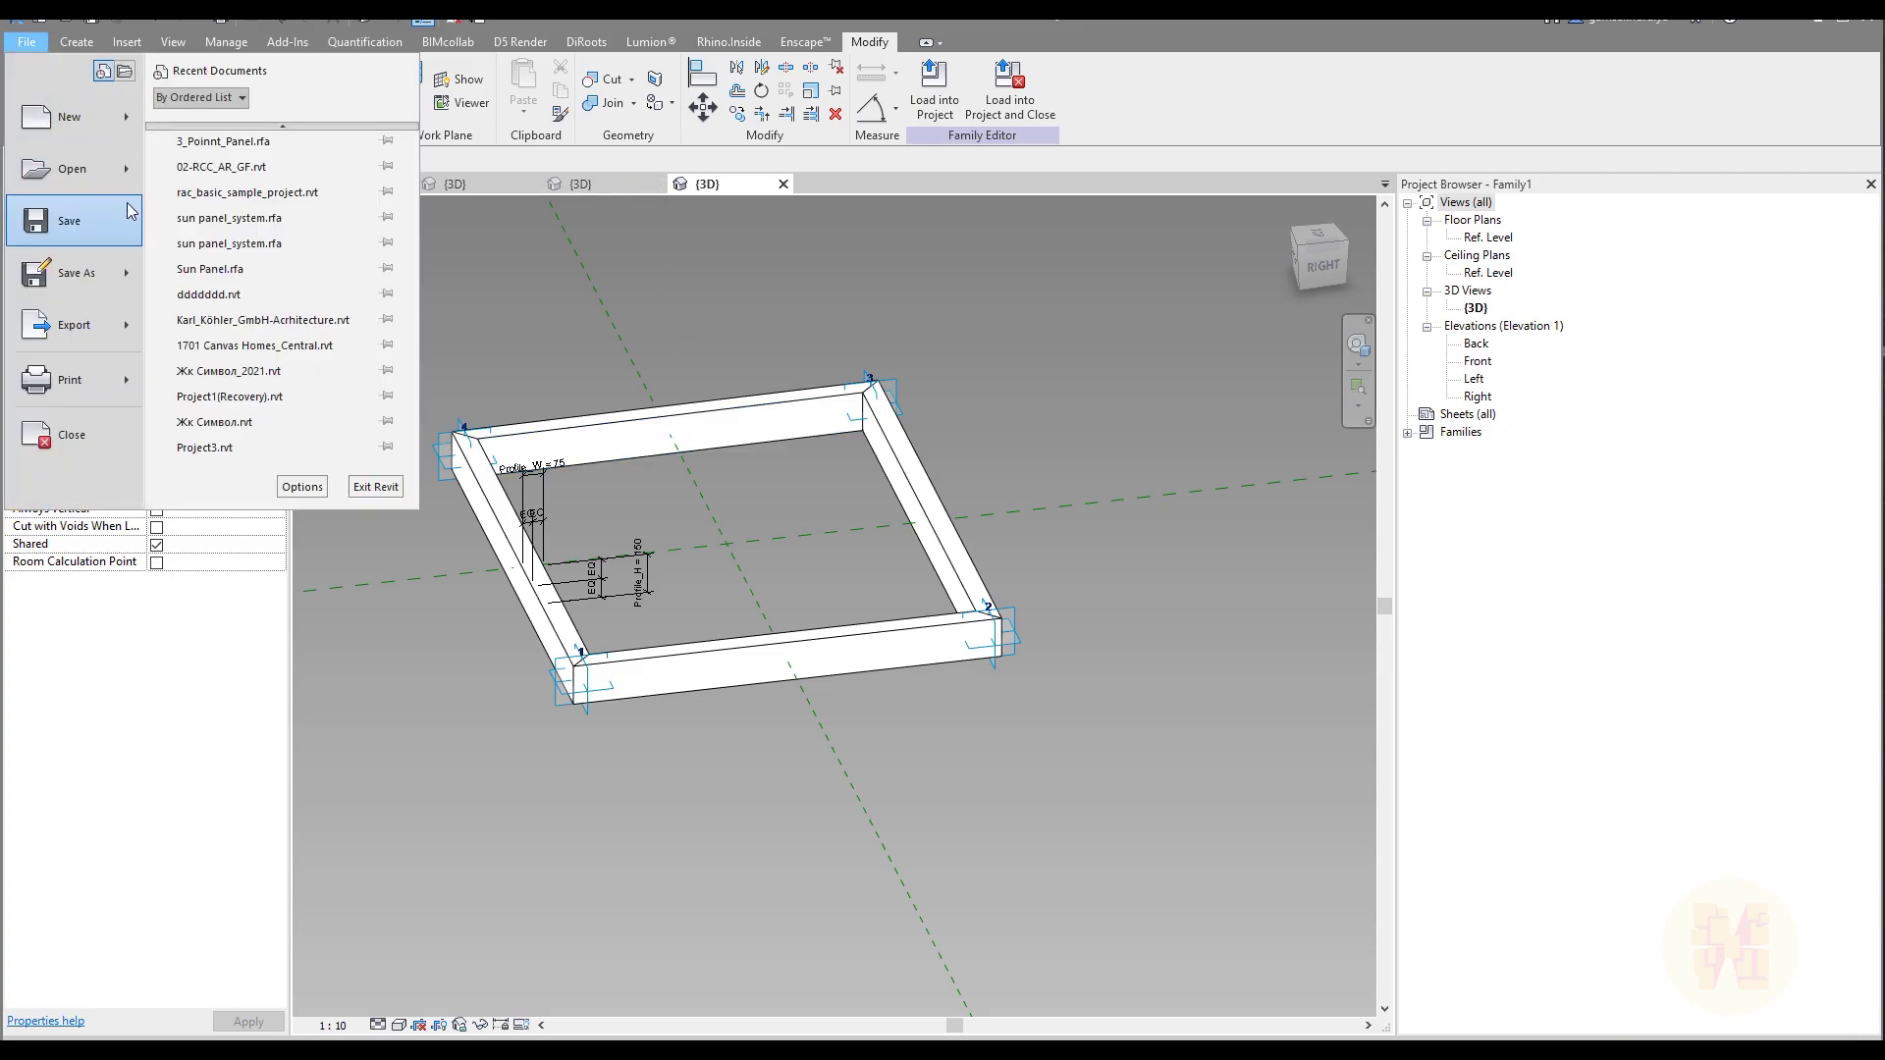
mouse_move(132, 273)
left_click(245, 267)
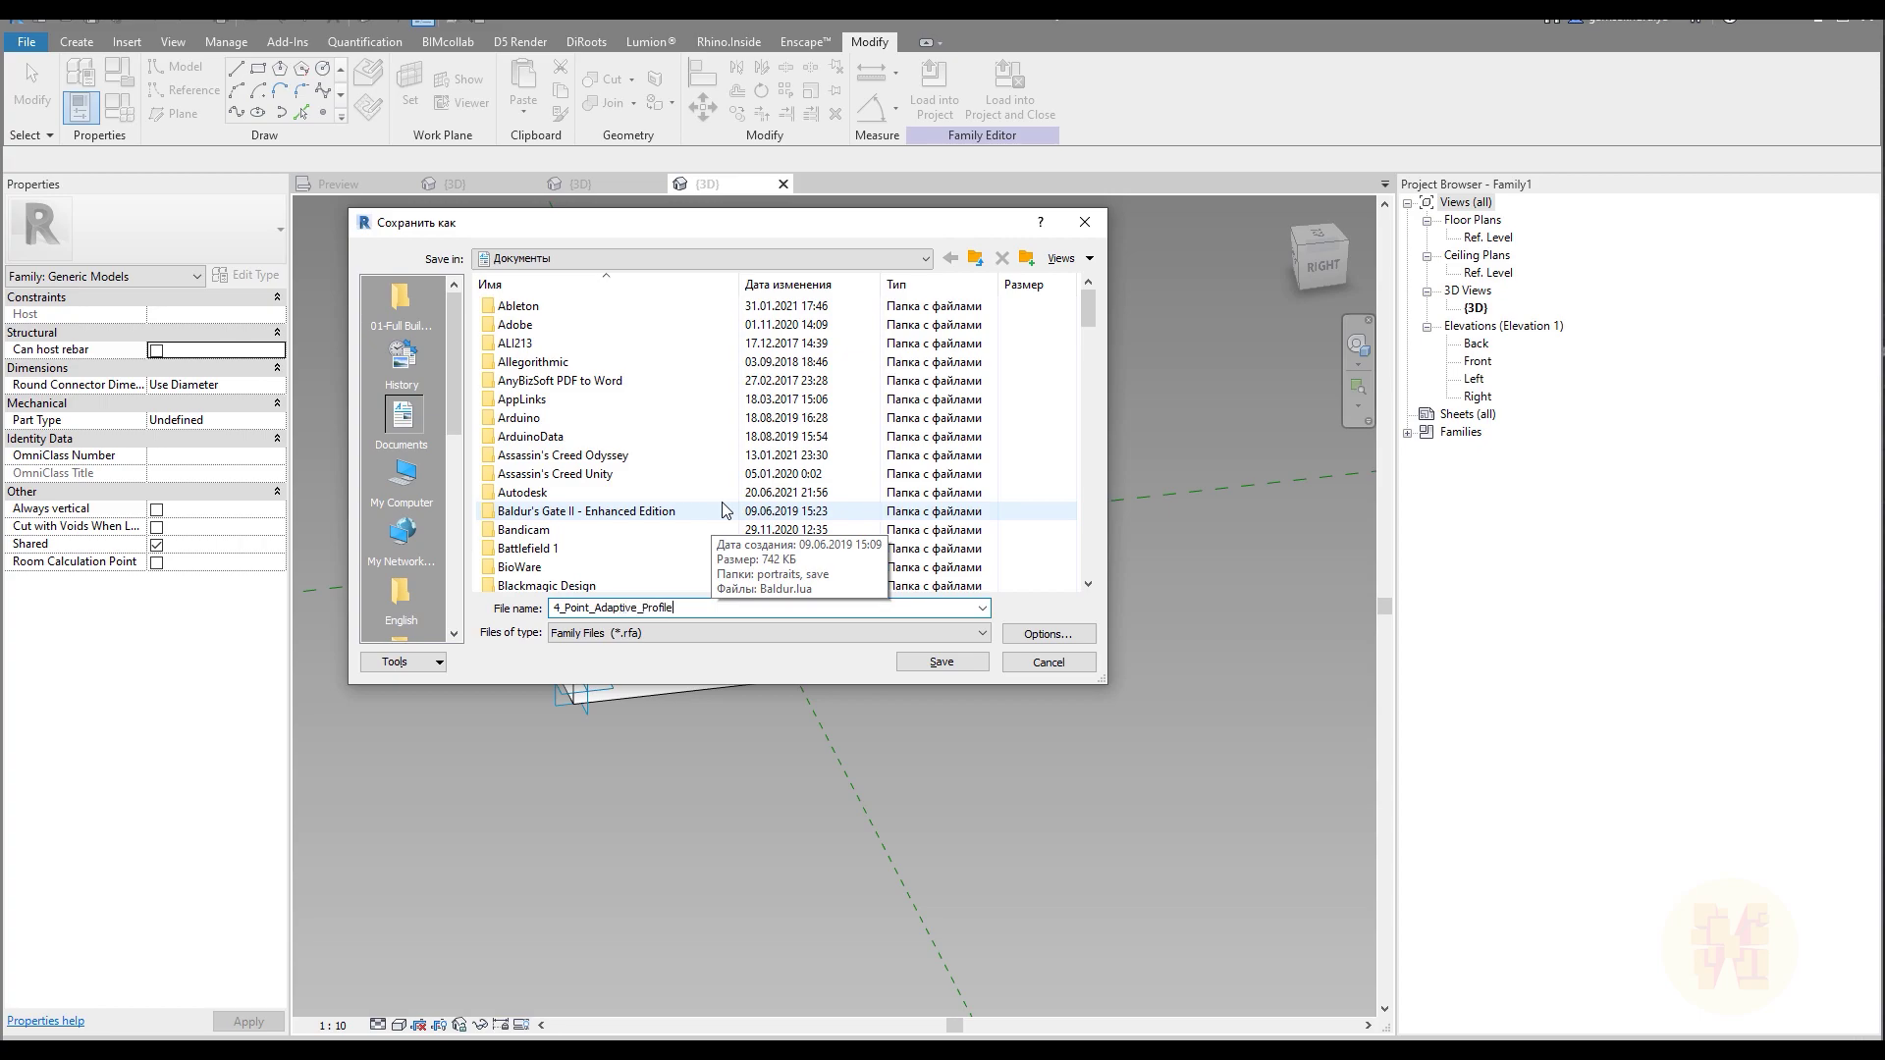
key("Return")
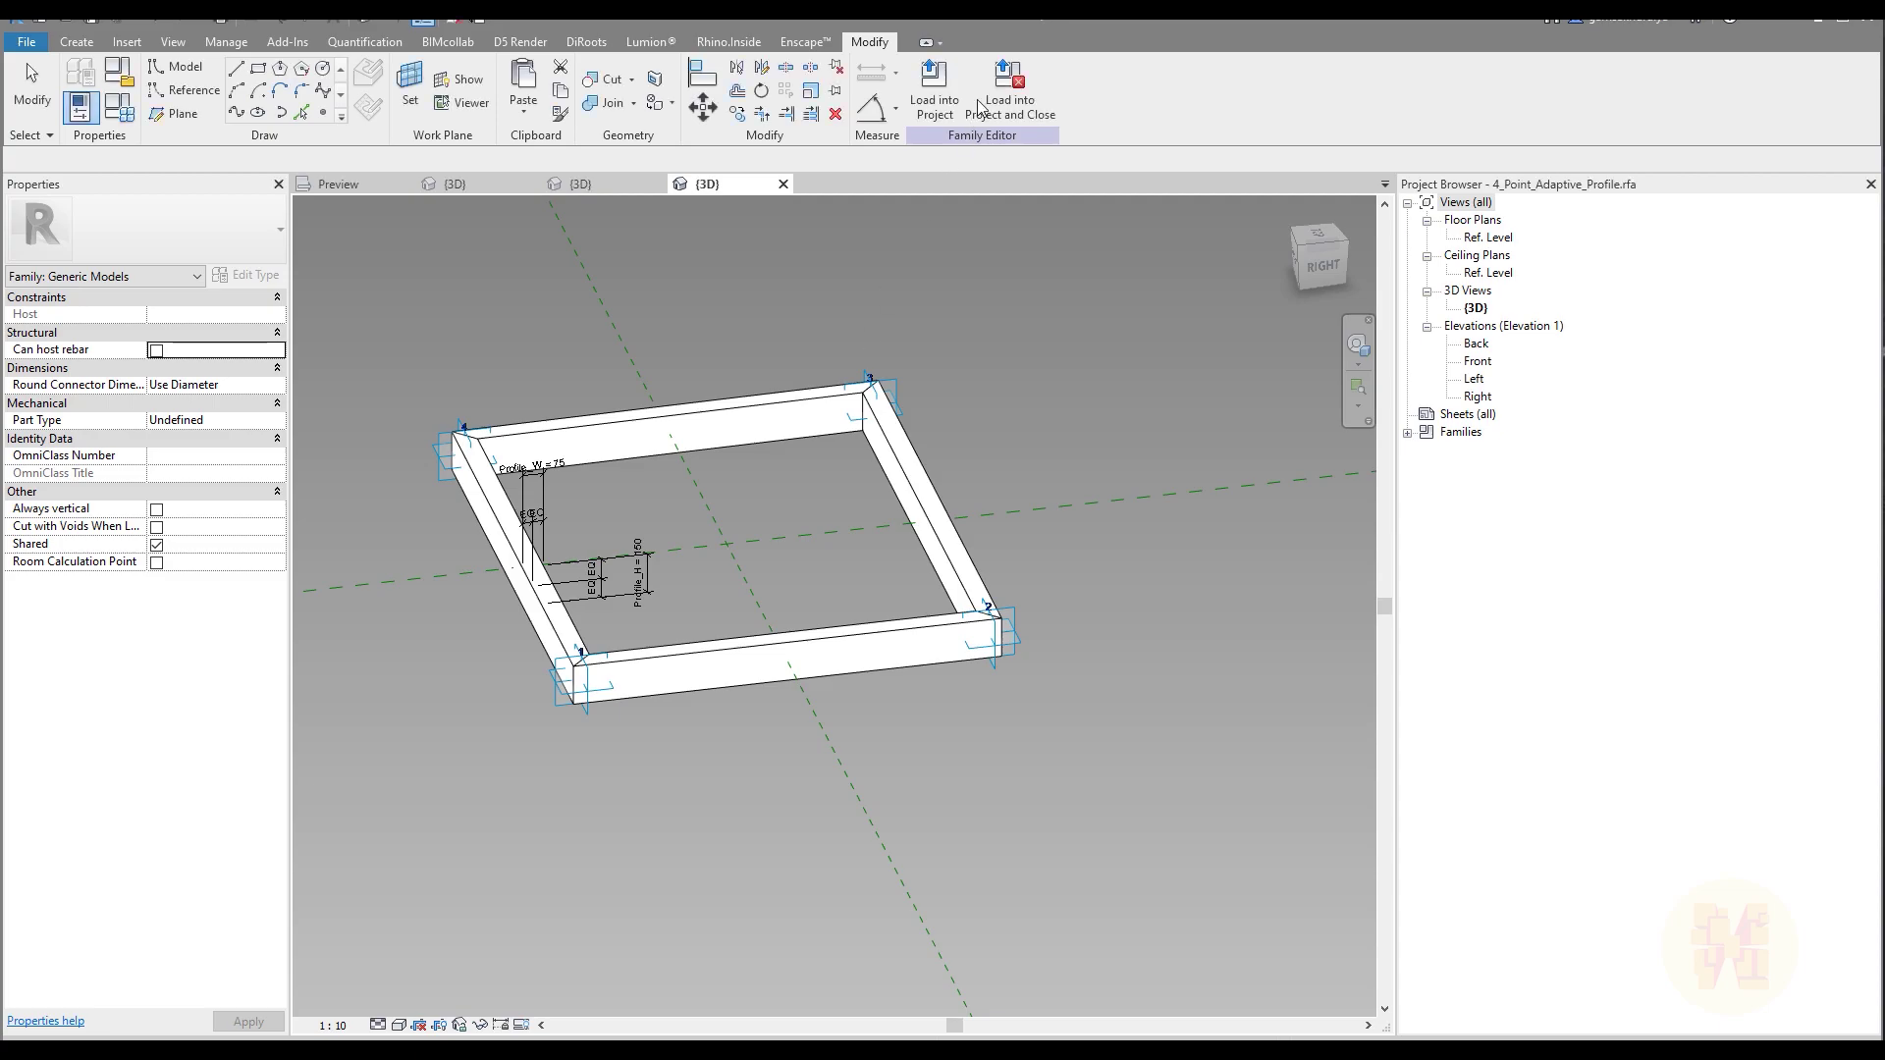
Load the adaptive profile family into the panel.rfa family and close the profile family
left_click(995, 114)
left_click(815, 434)
left_click(889, 687)
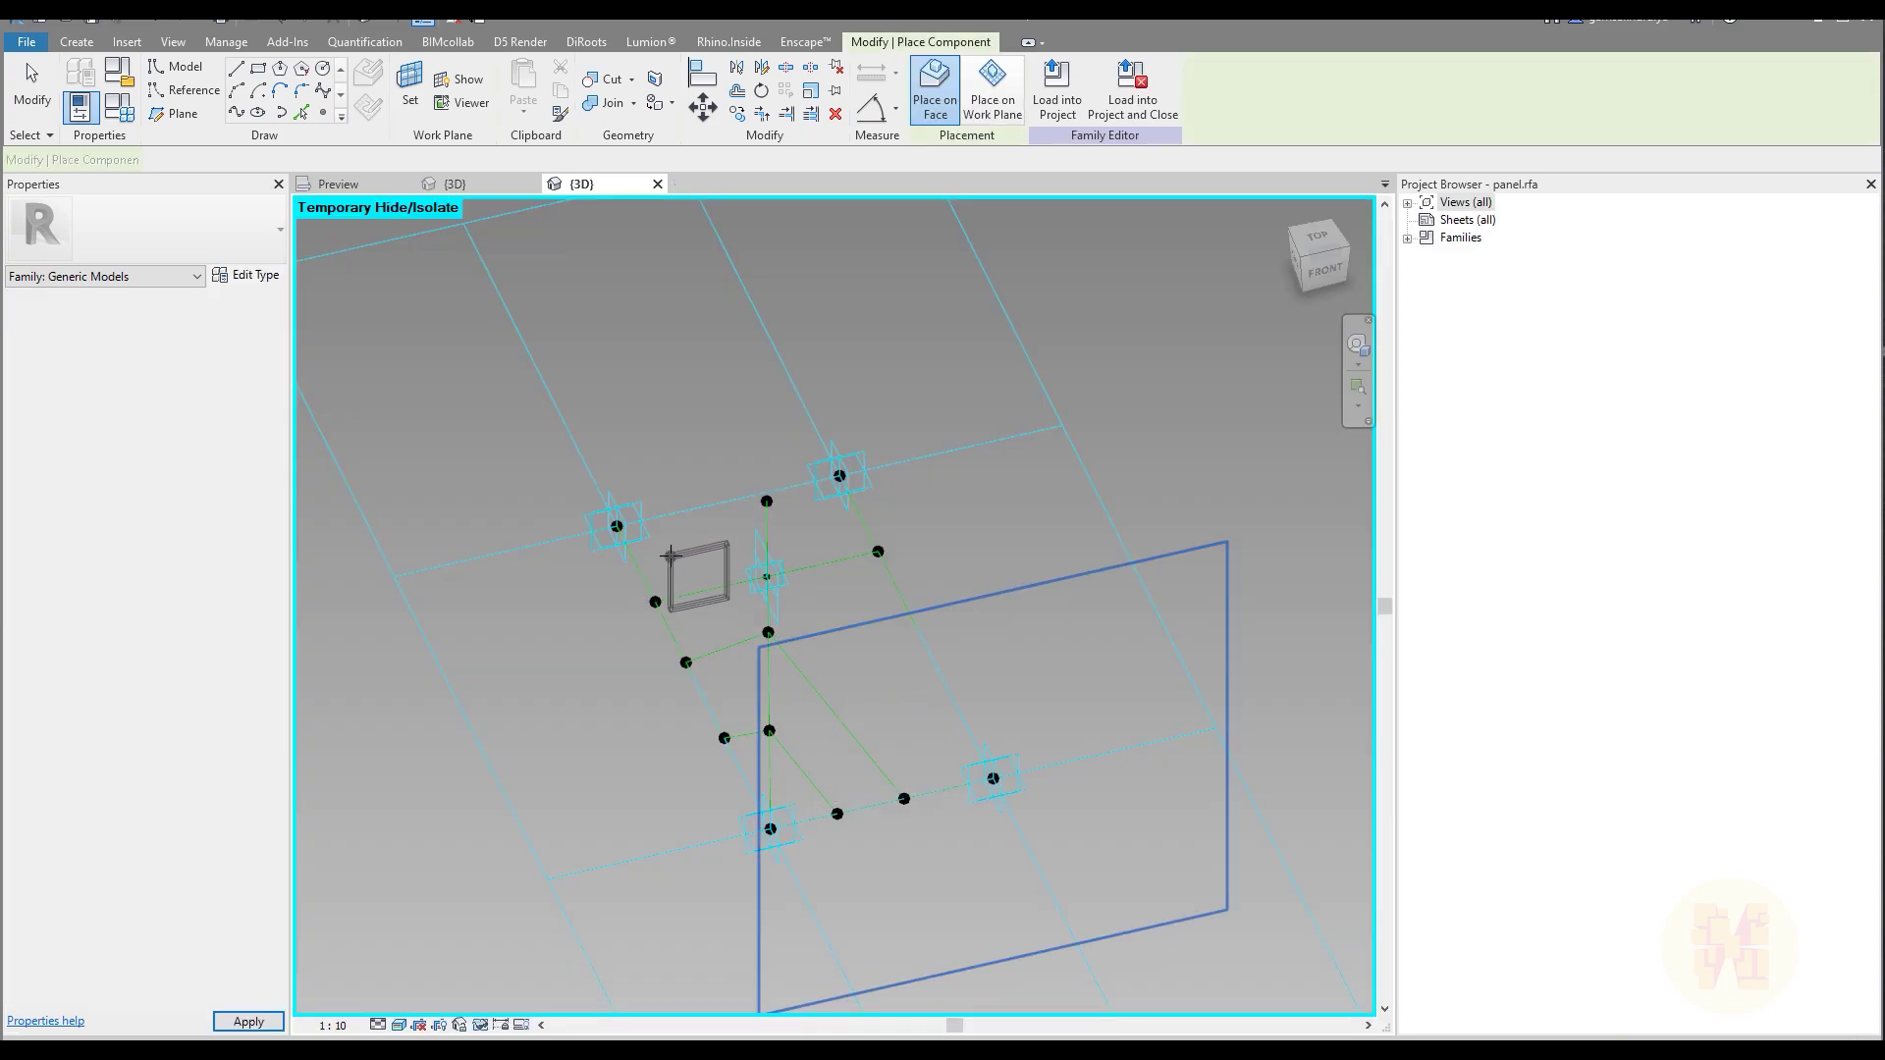
Place the 4_Point_Adaptive_Profile component on the four corner adaptive points of the panel
left_click(616, 527)
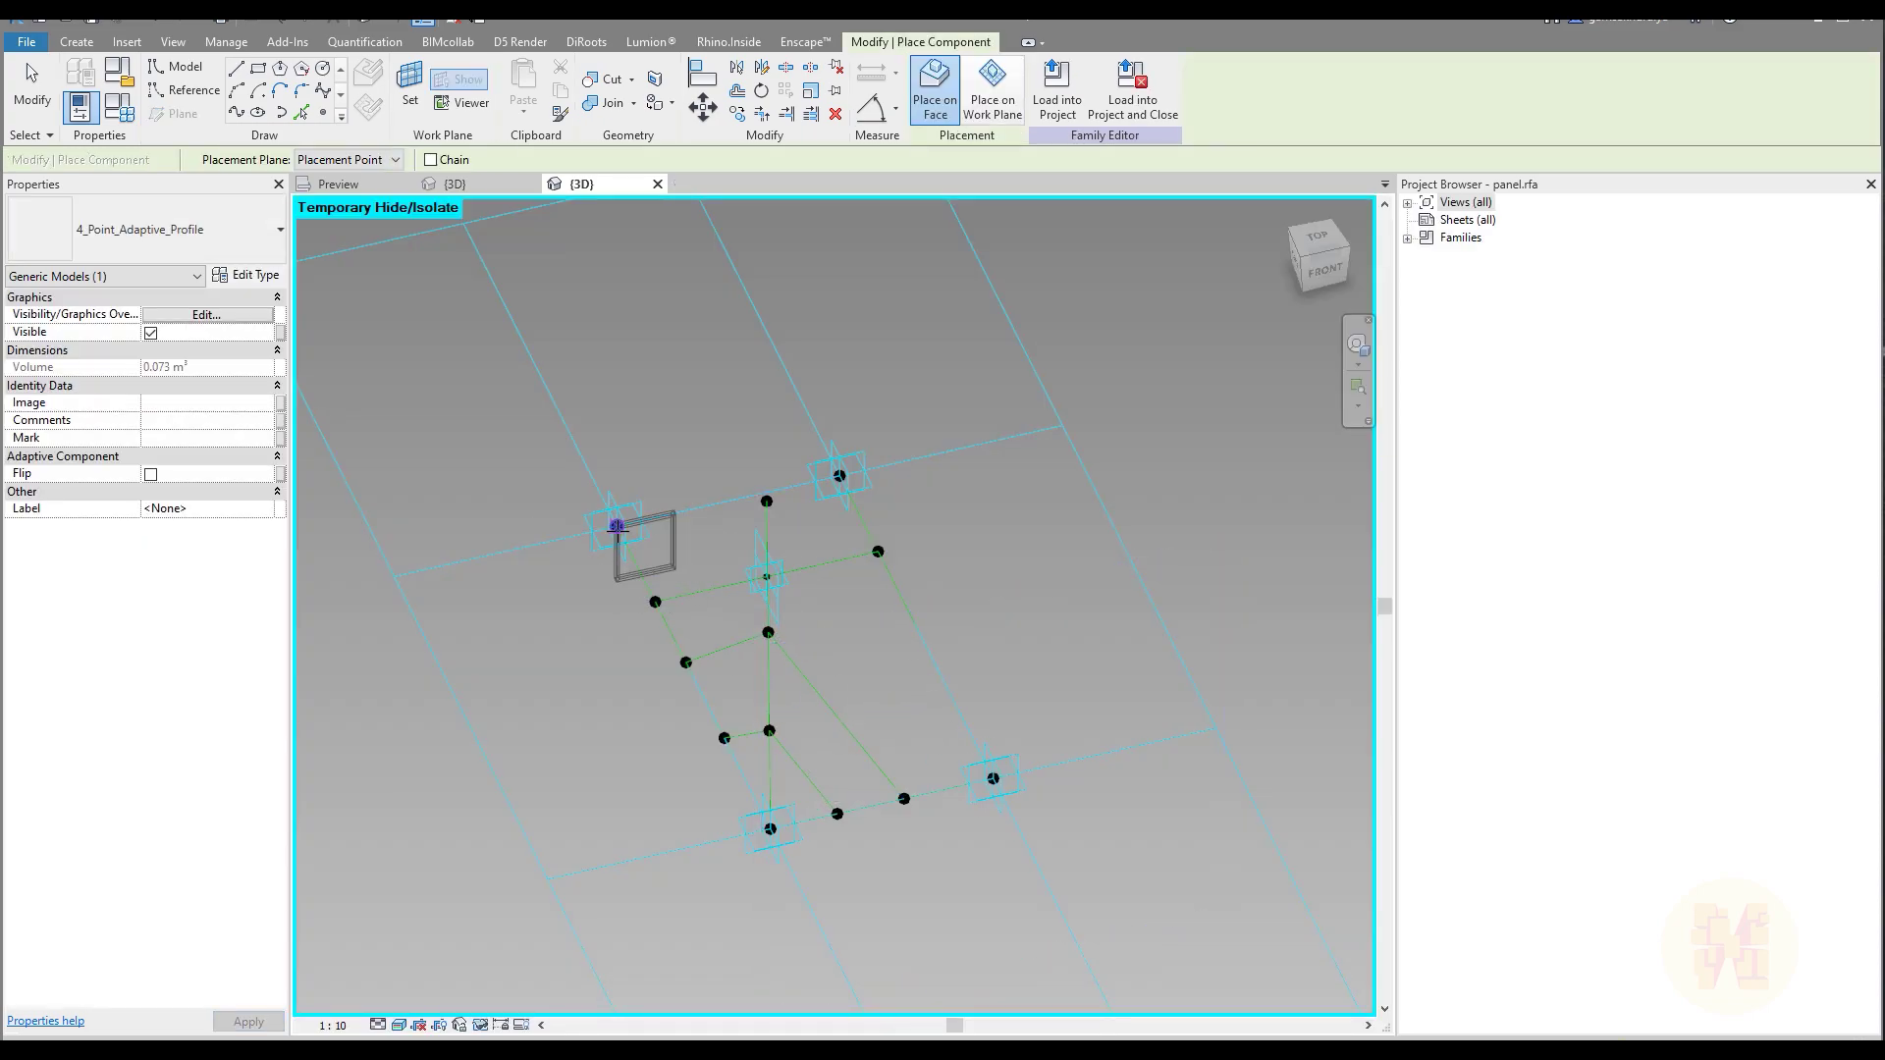
left_click(771, 827)
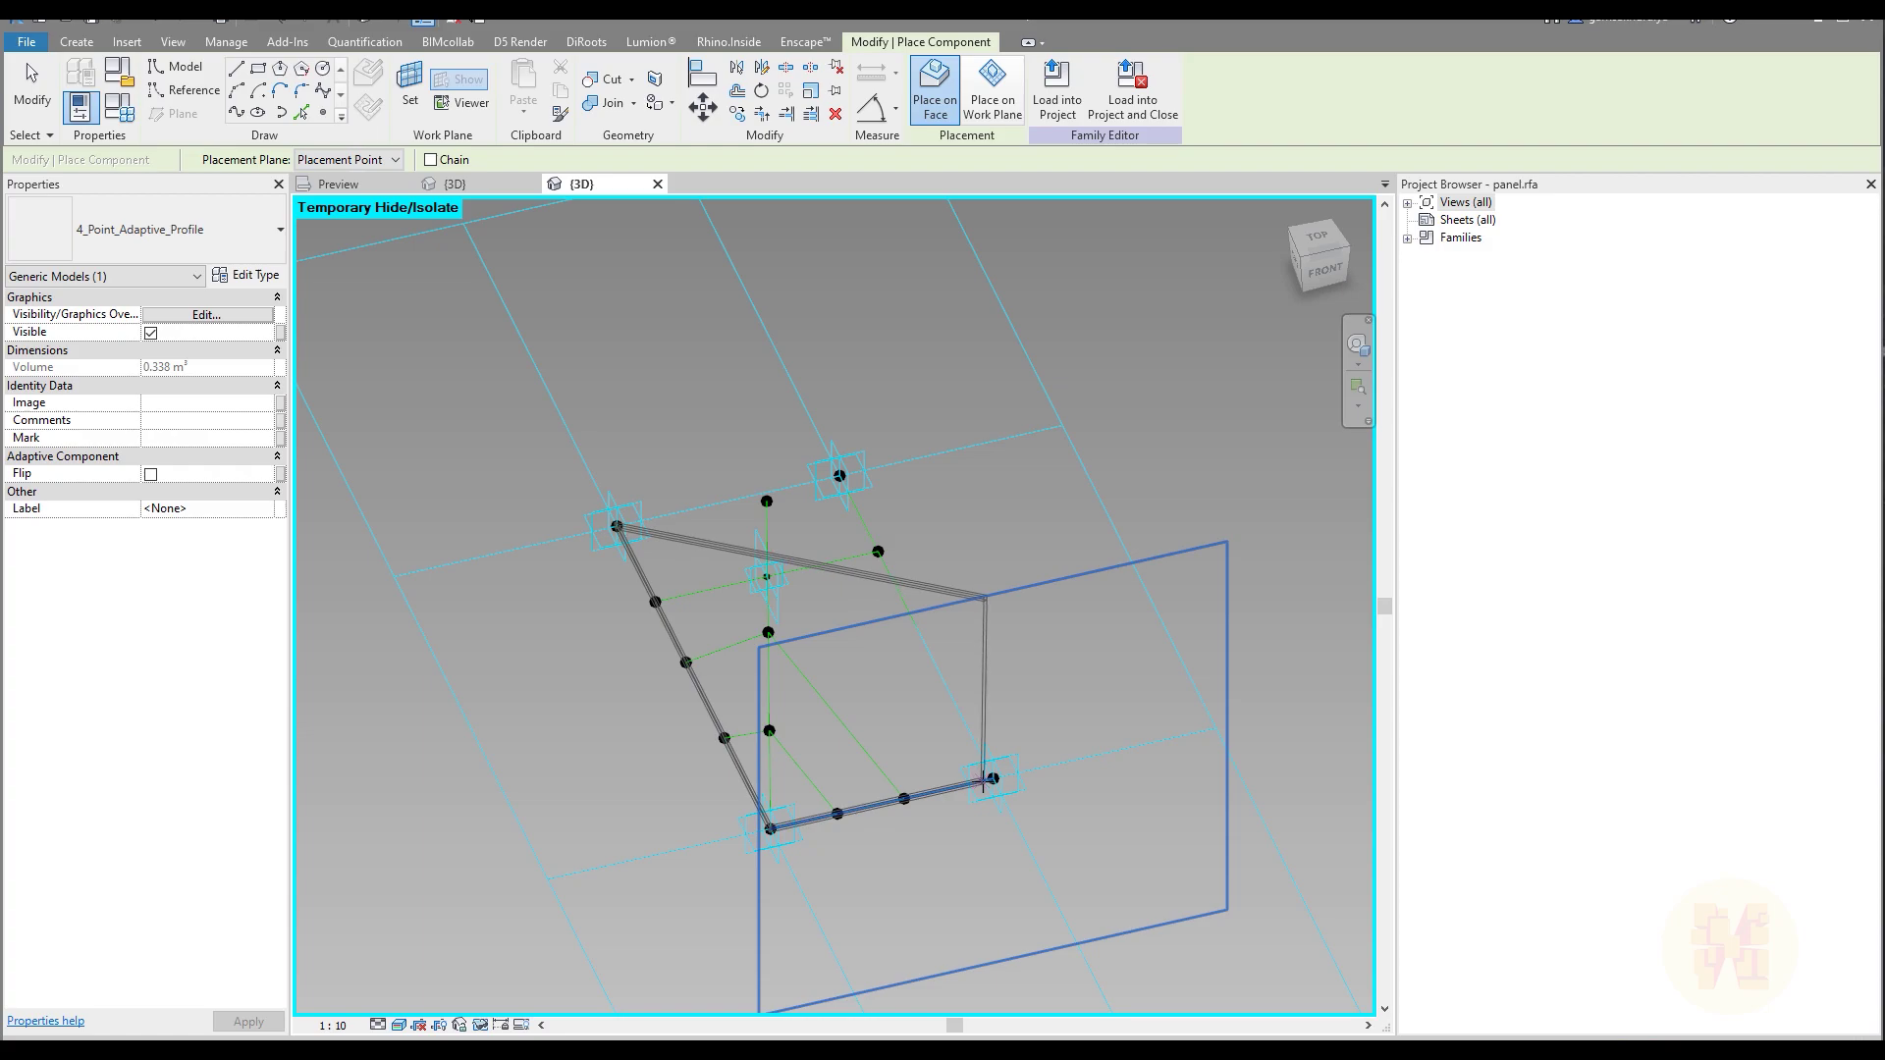
left_click(993, 779)
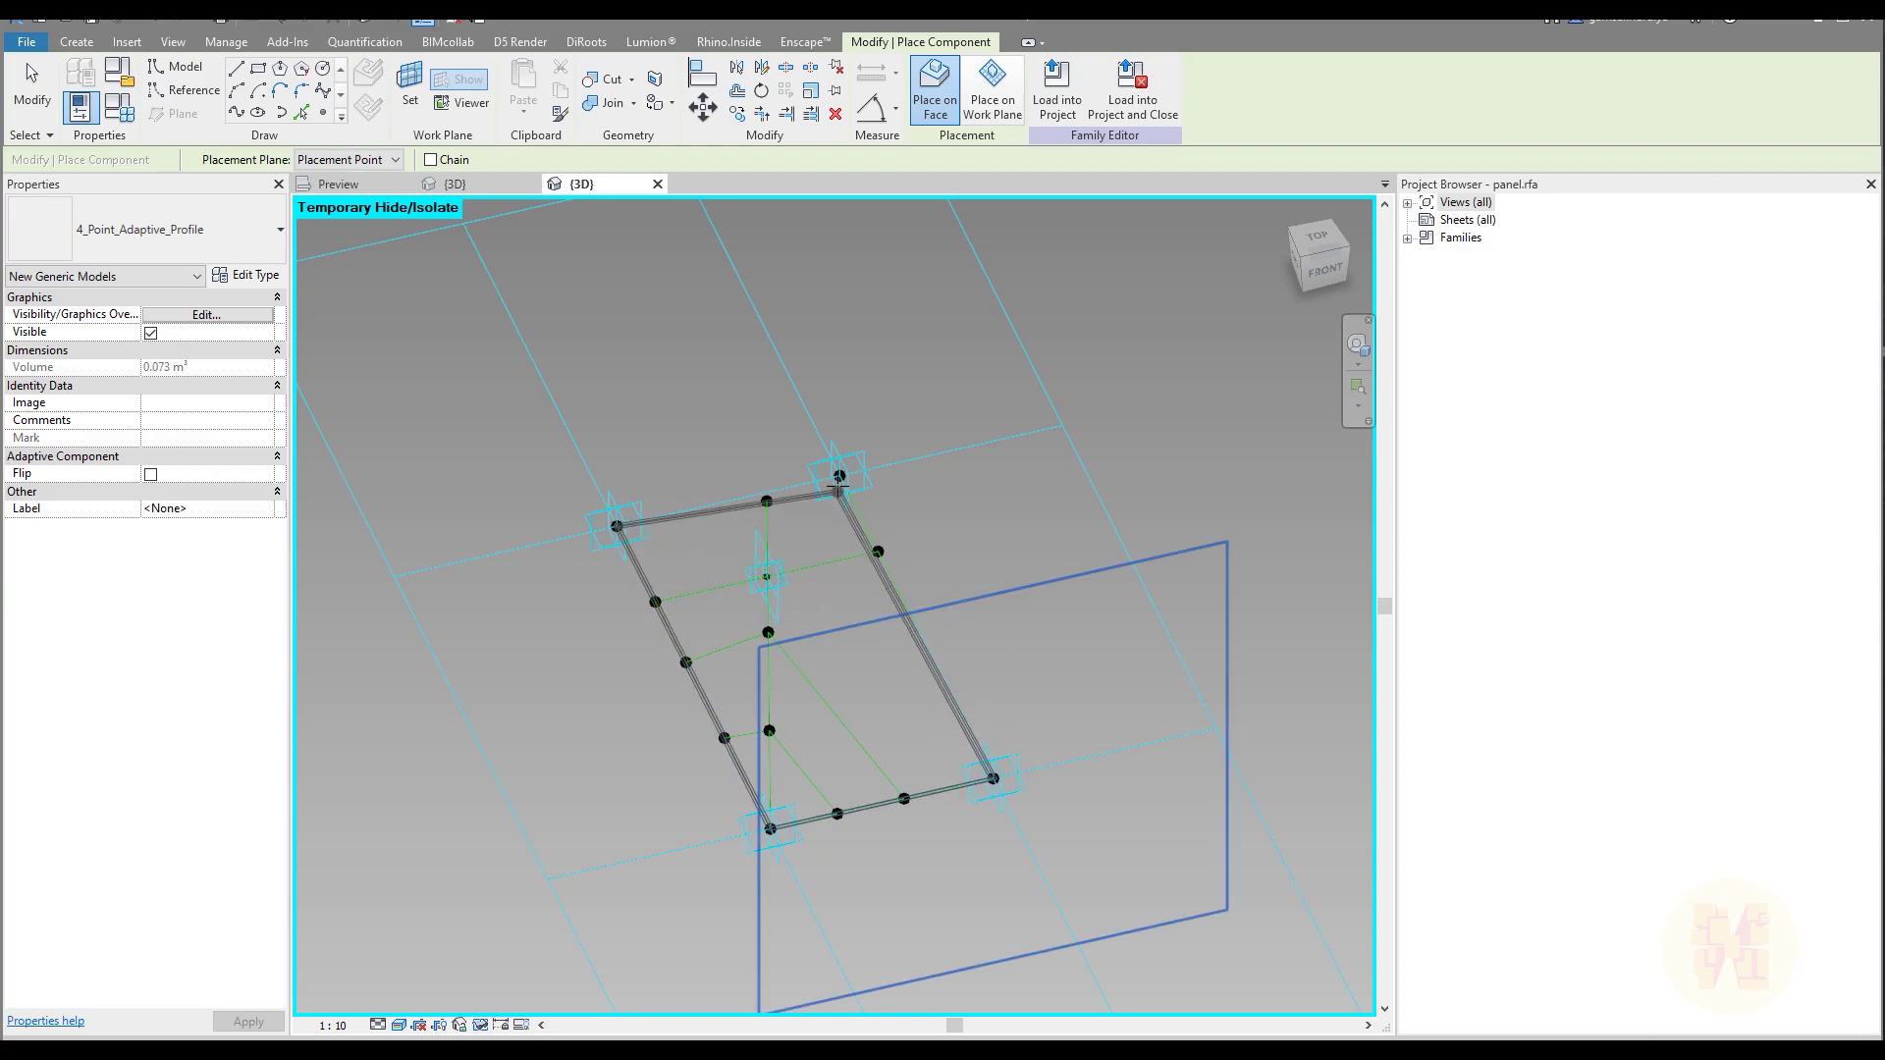
left_click(840, 476)
key("Escape")
key("Escape")
Reset the temporary hide/isolate in the panel's 3D view
middle_click_drag(1075, 685, 923, 640, "shift")
left_click(481, 1024)
left_click(501, 1007)
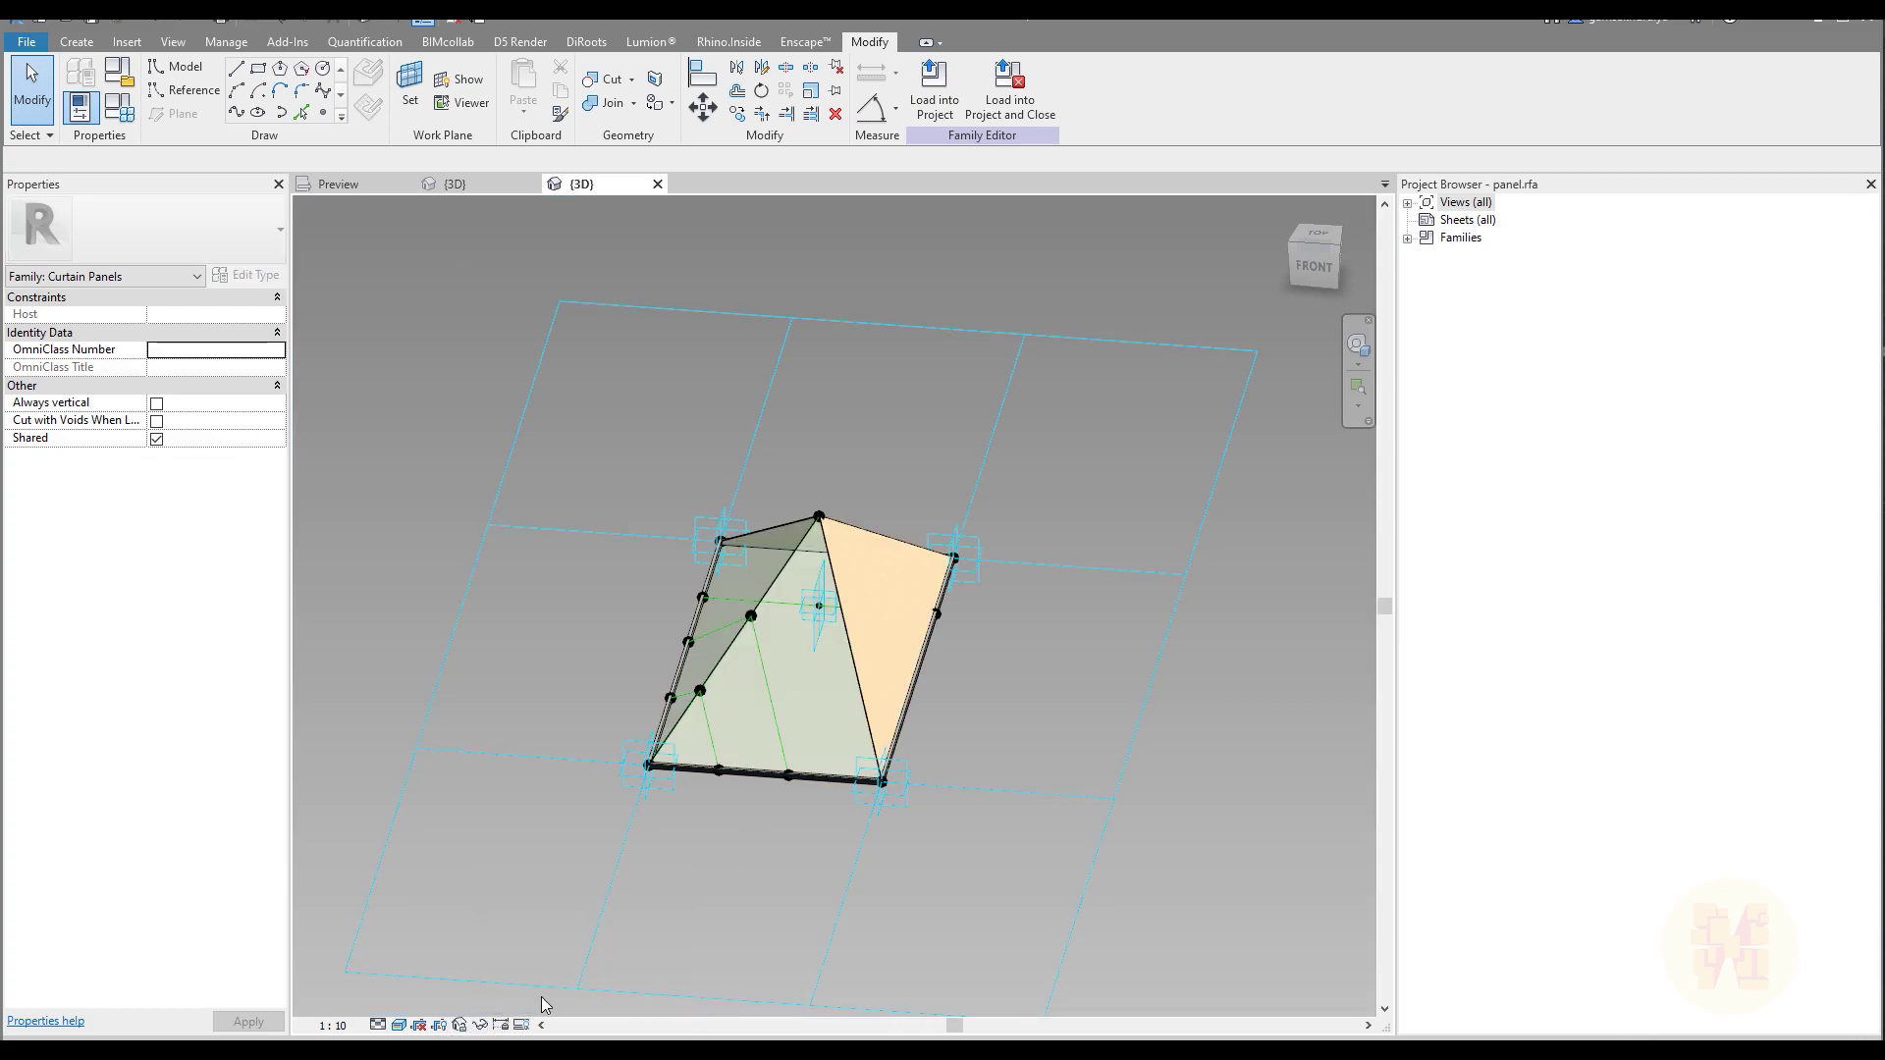
Examine the placed frame's corners and edges around the pyramid panel from several angles
middle_click_drag(904, 851, 669, 662, "shift")
scroll(776, 770, "up", 6)
scroll(988, 830, "down", 5)
scroll(691, 738, "up", 4)
scroll(691, 738, "up", 2)
scroll(679, 750, "down", 2)
scroll(691, 557, "up", 5)
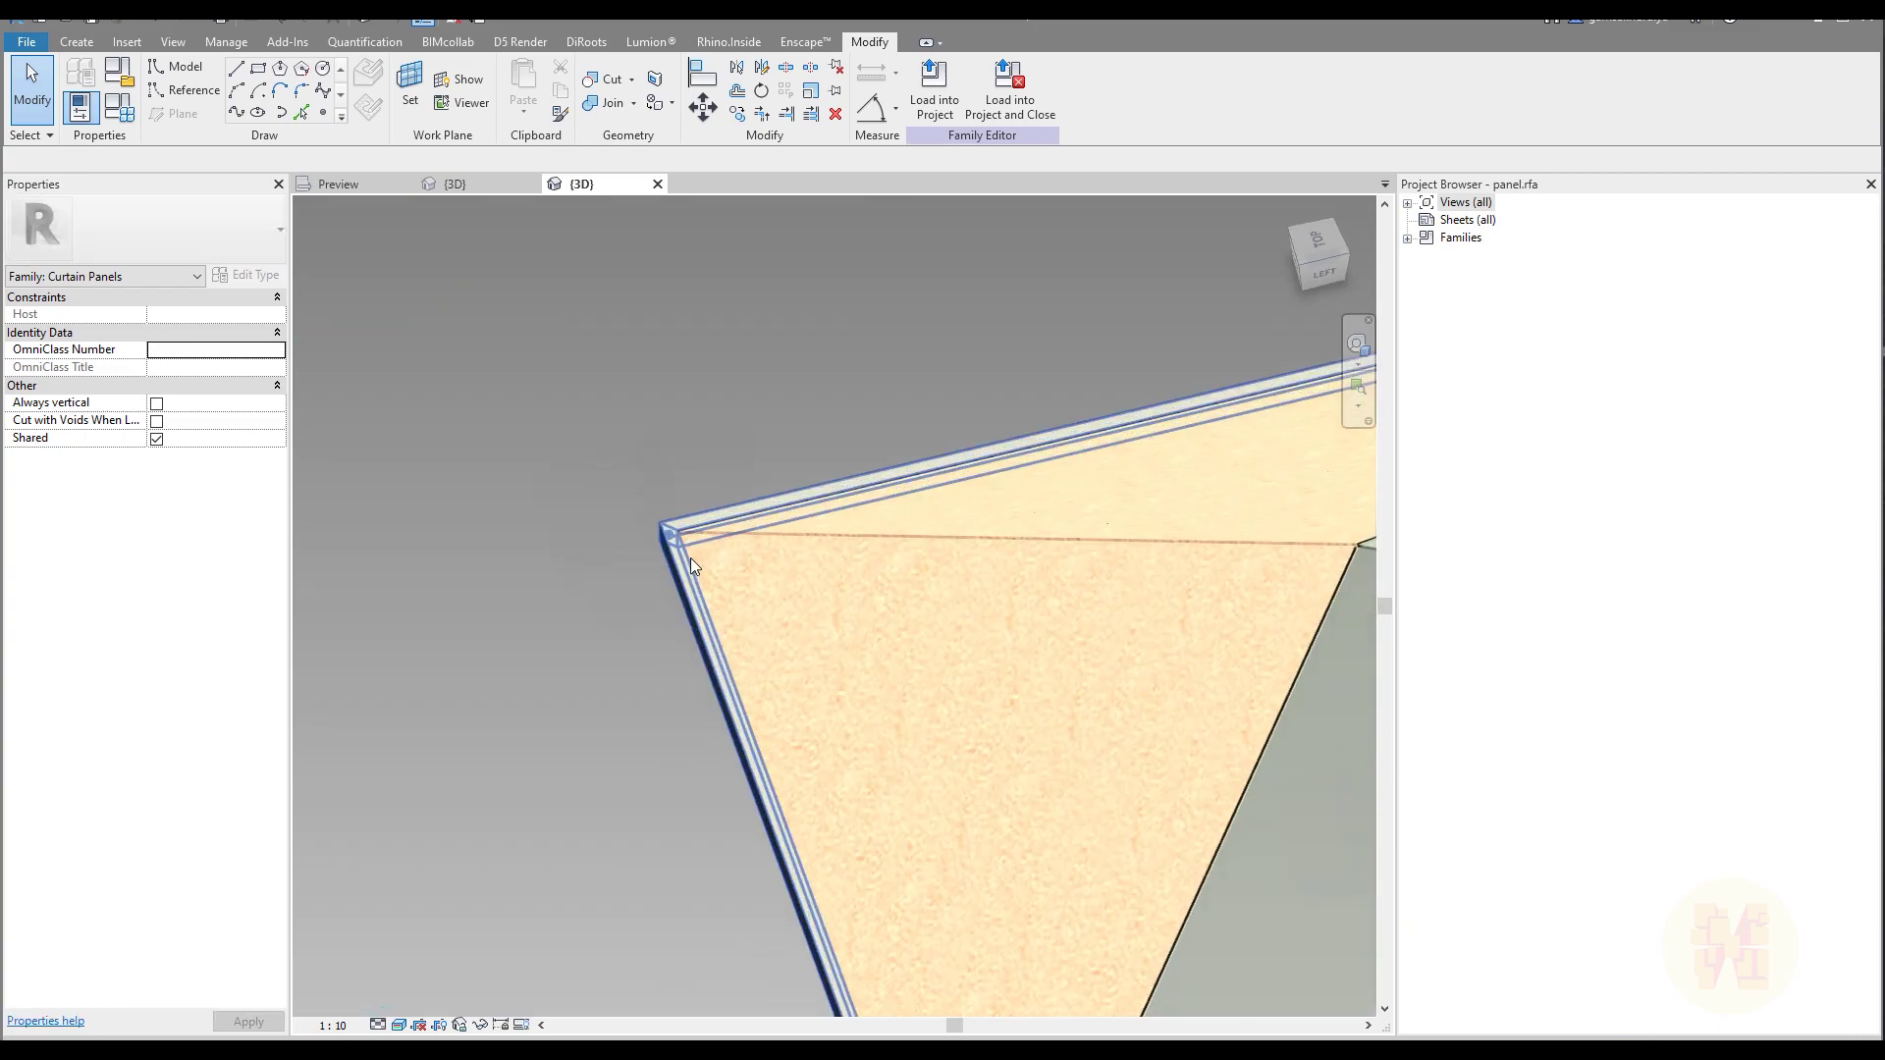
scroll(640, 540, "down", 5)
middle_click_drag(638, 534, 599, 631, "shift")
scroll(815, 551, "down", 3)
middle_click_drag(815, 551, 844, 498, "shift")
left_click(844, 498)
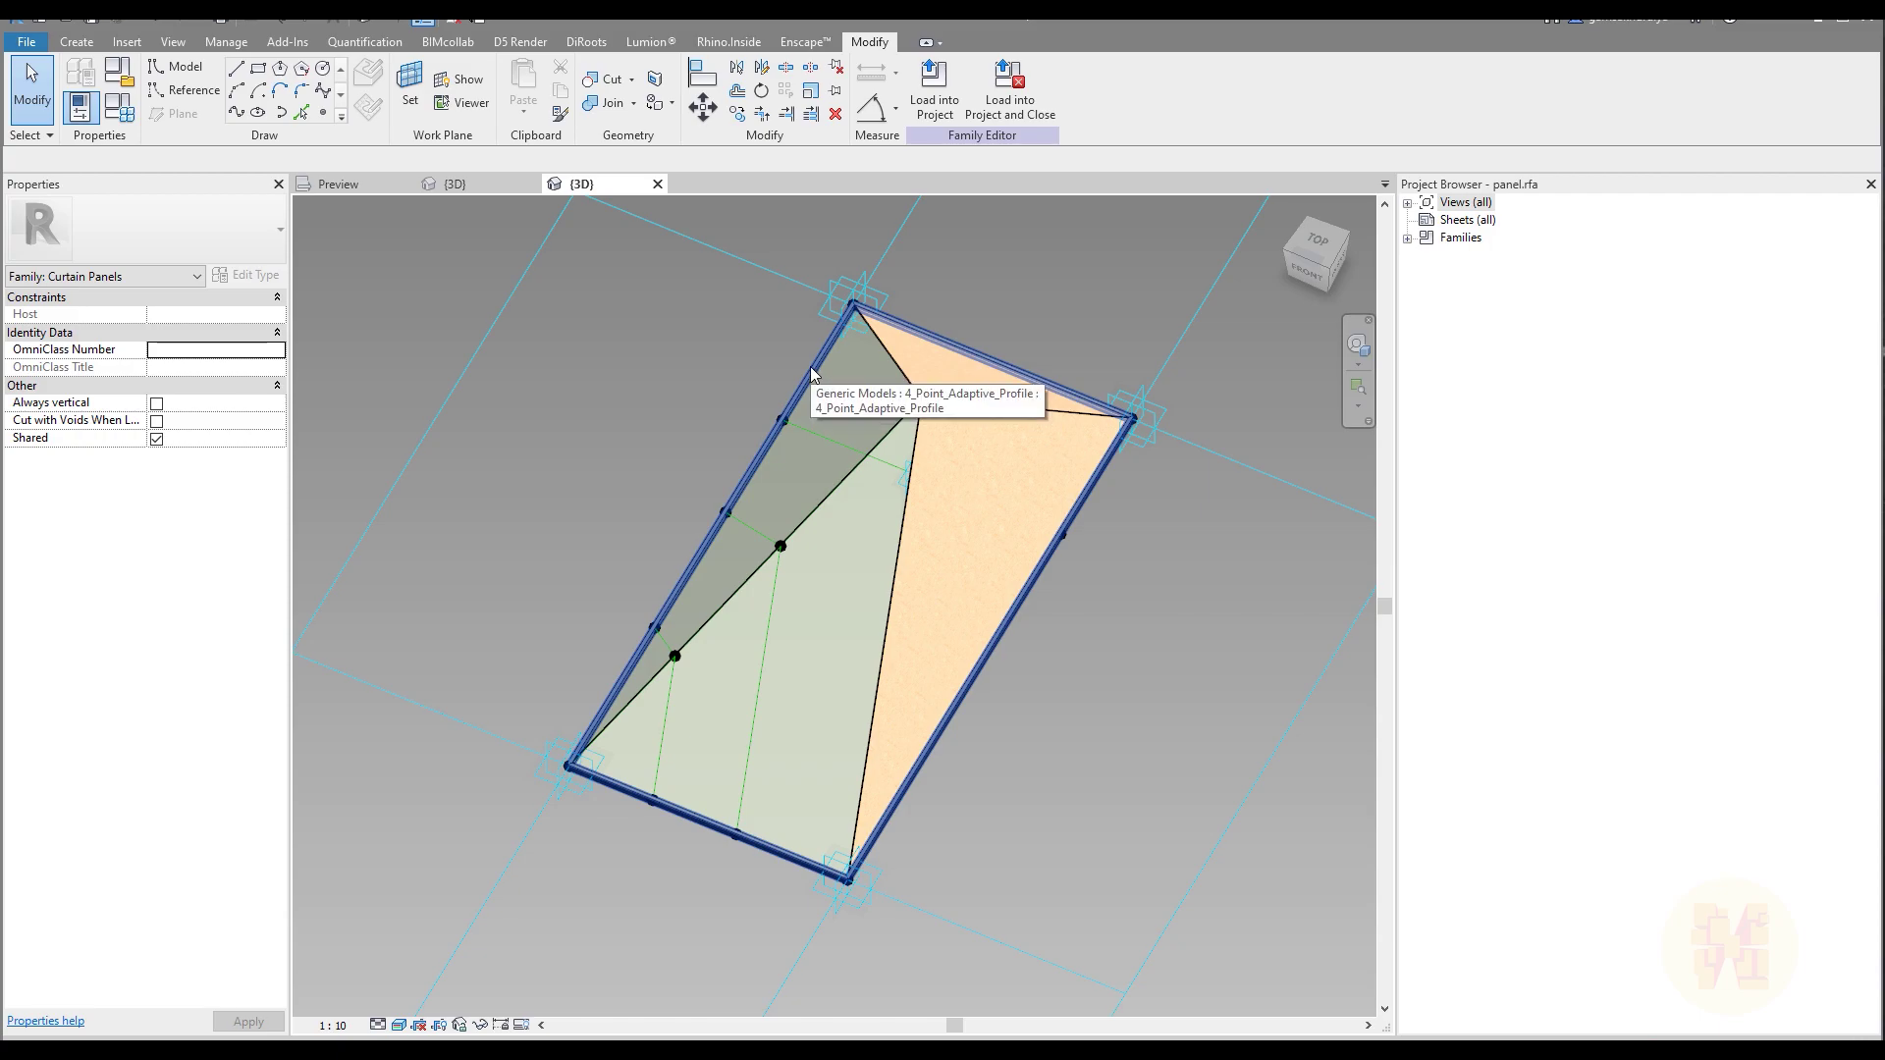
Create a new family from the English Metric Generic Model Adaptive.rft template
left_click(24, 42)
mouse_move(39, 118)
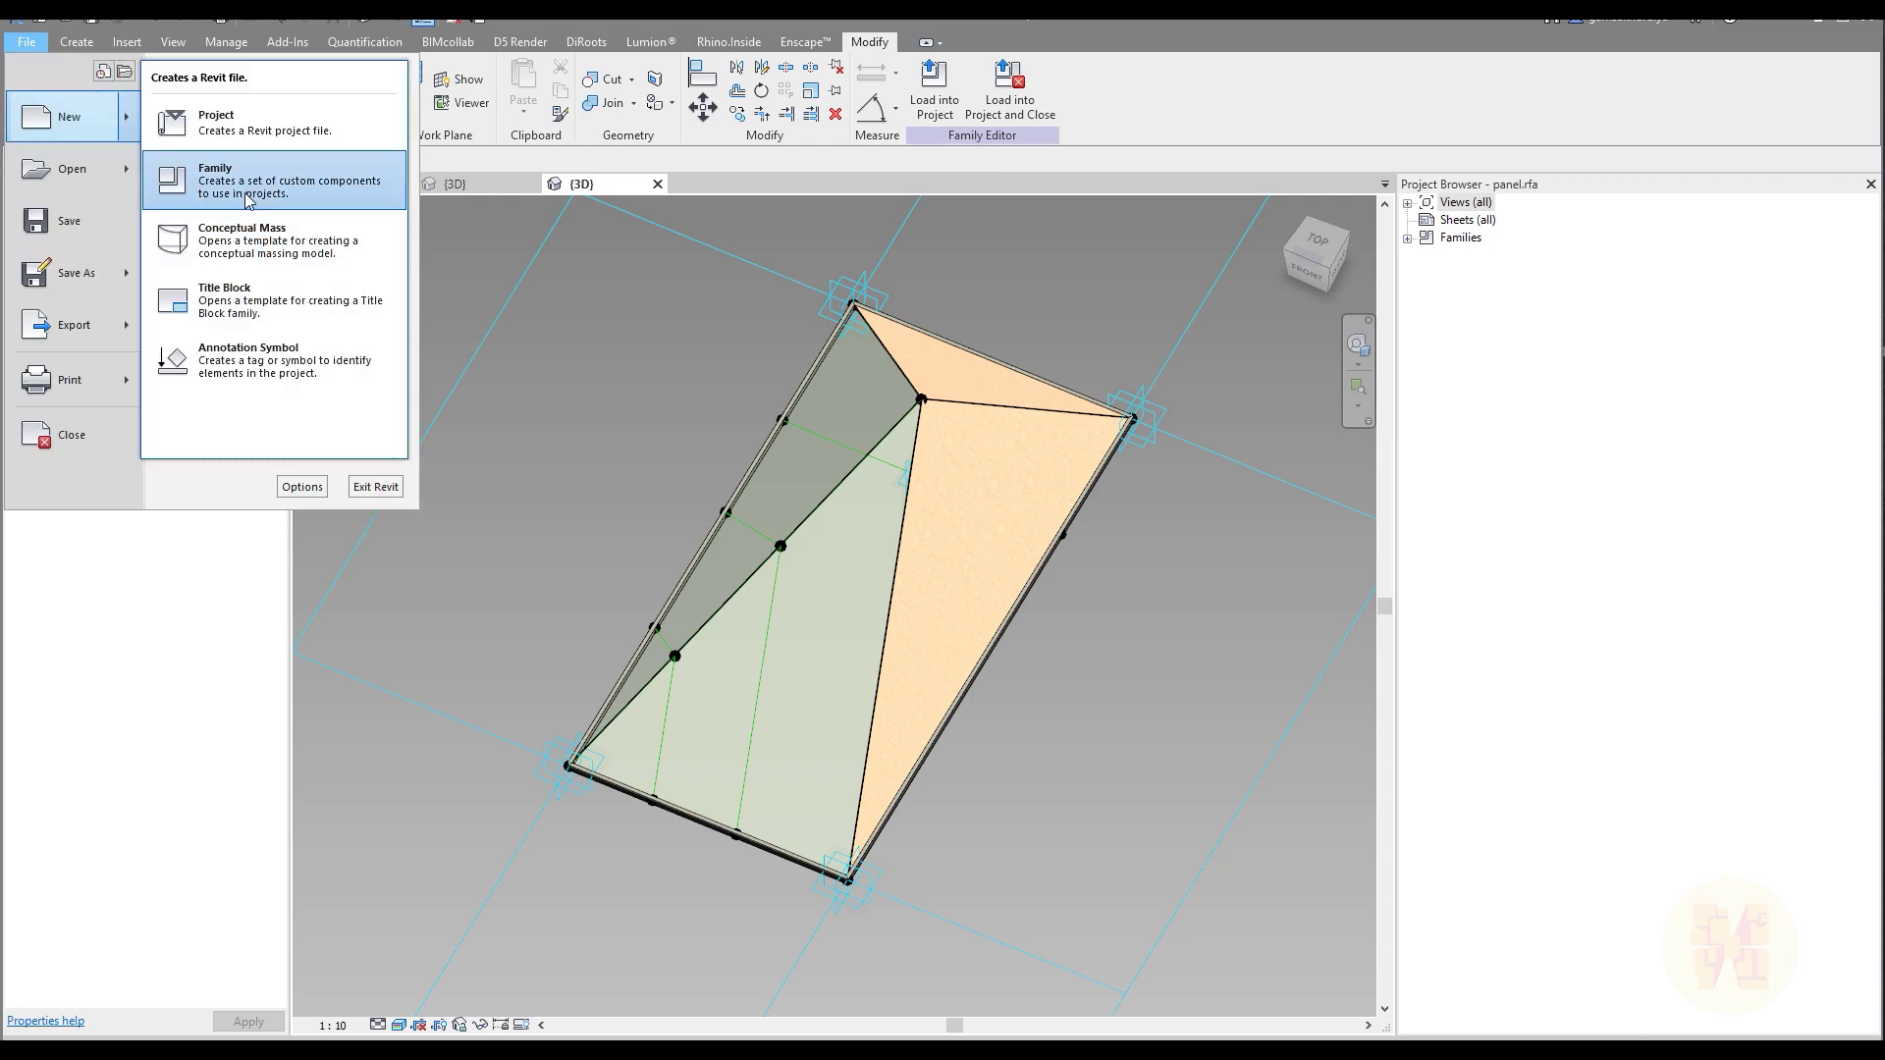
left_click(249, 202)
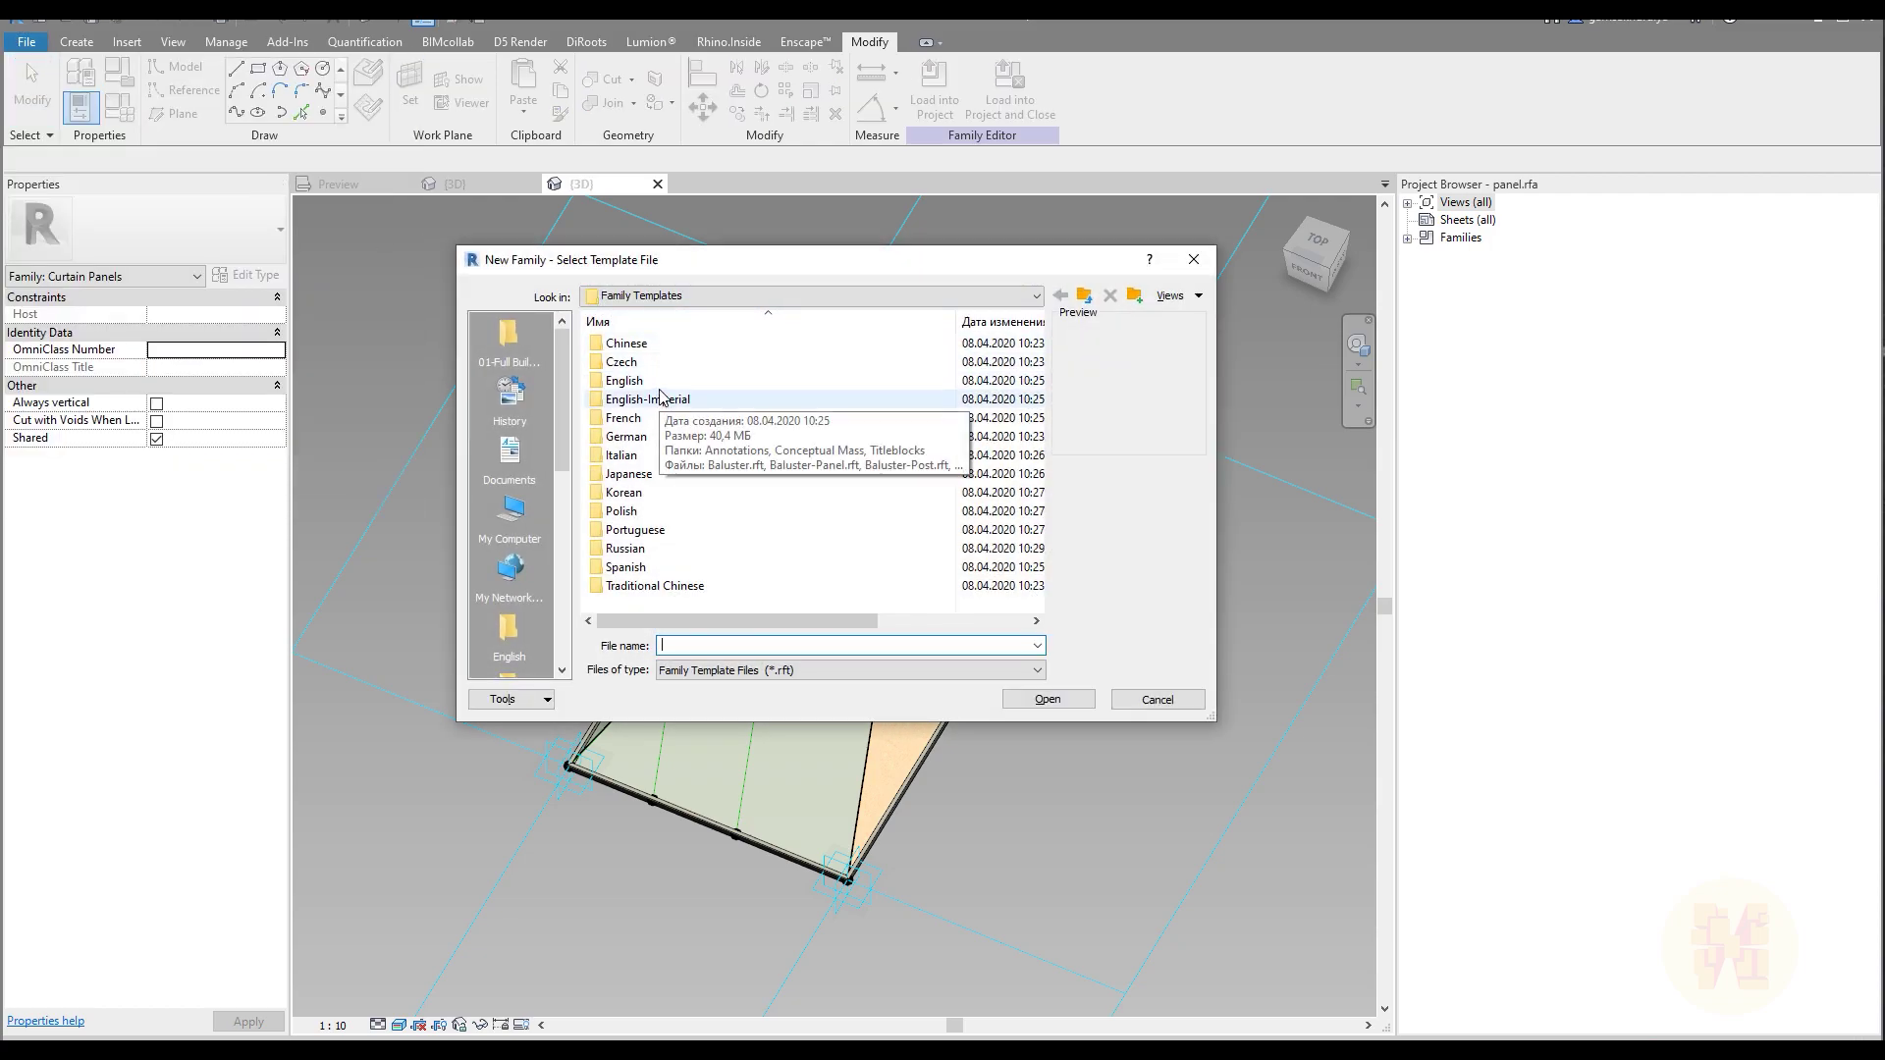
scroll(660, 392, "down", 7)
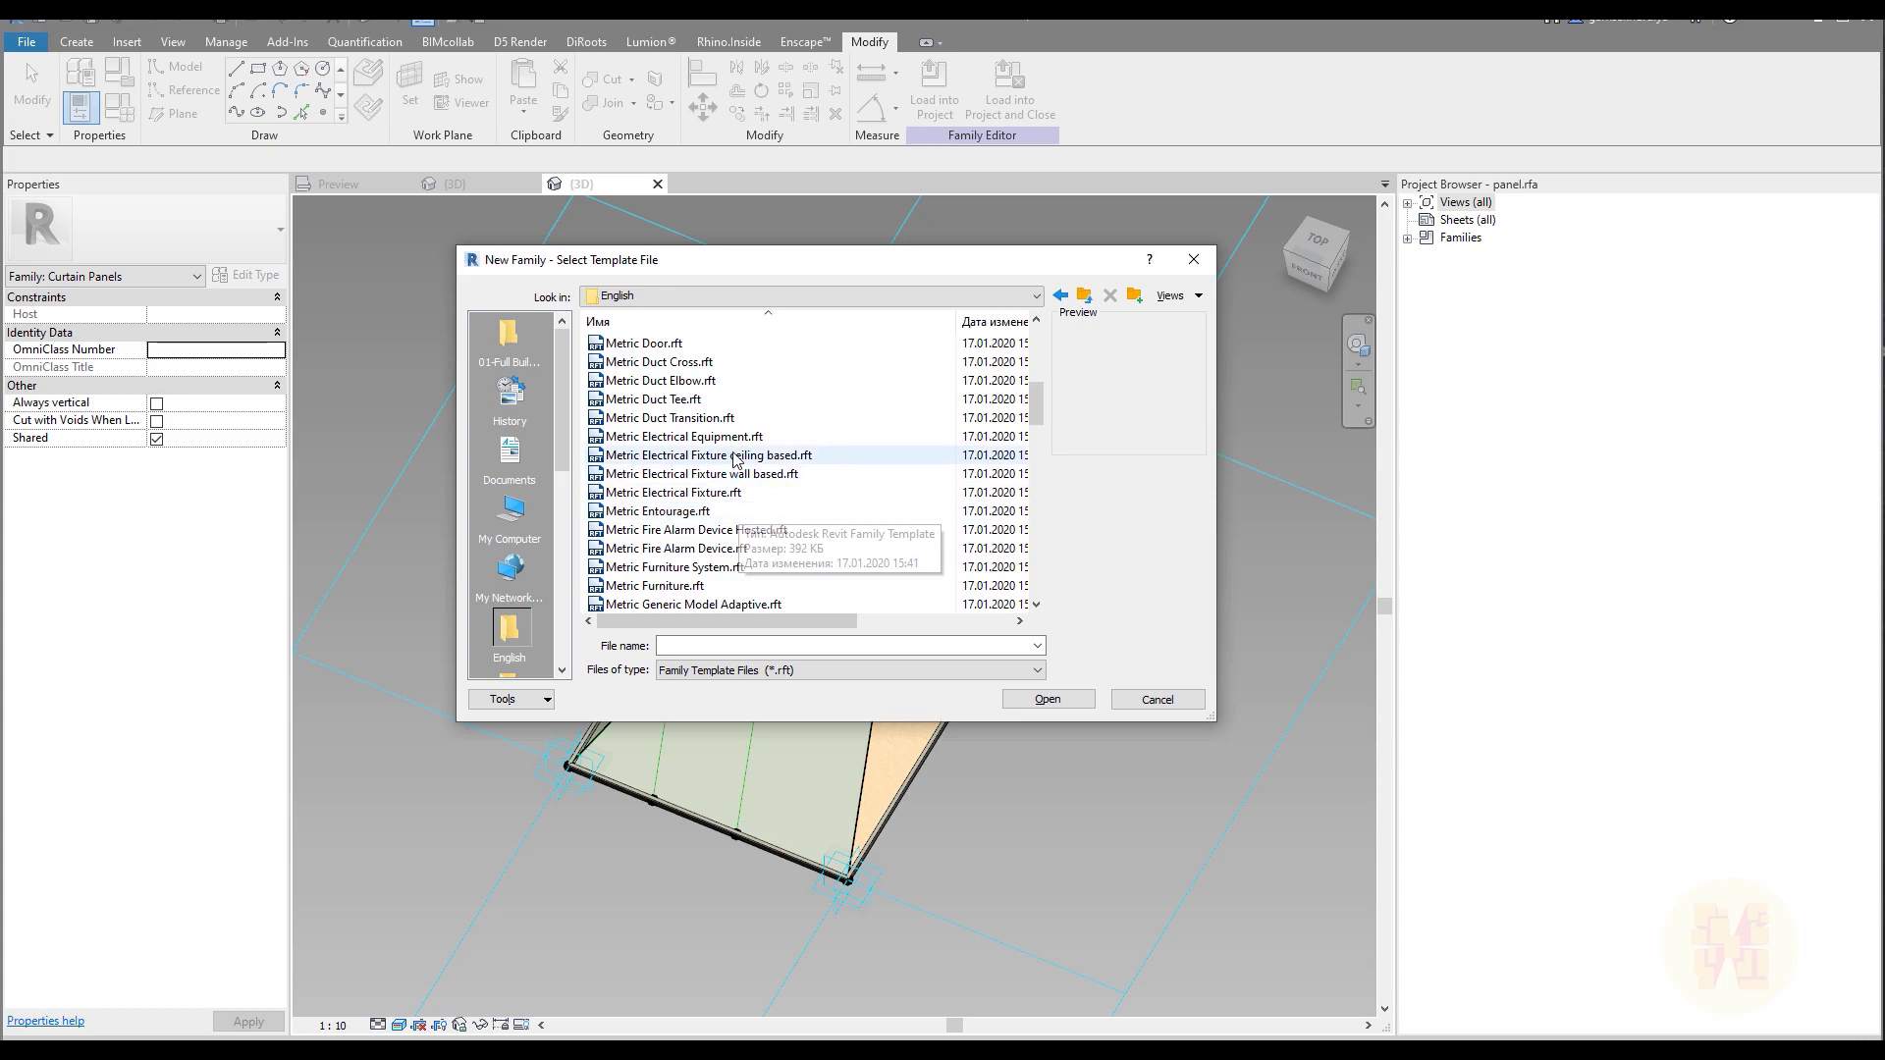
scroll(752, 447, "down", 1)
left_click(707, 437)
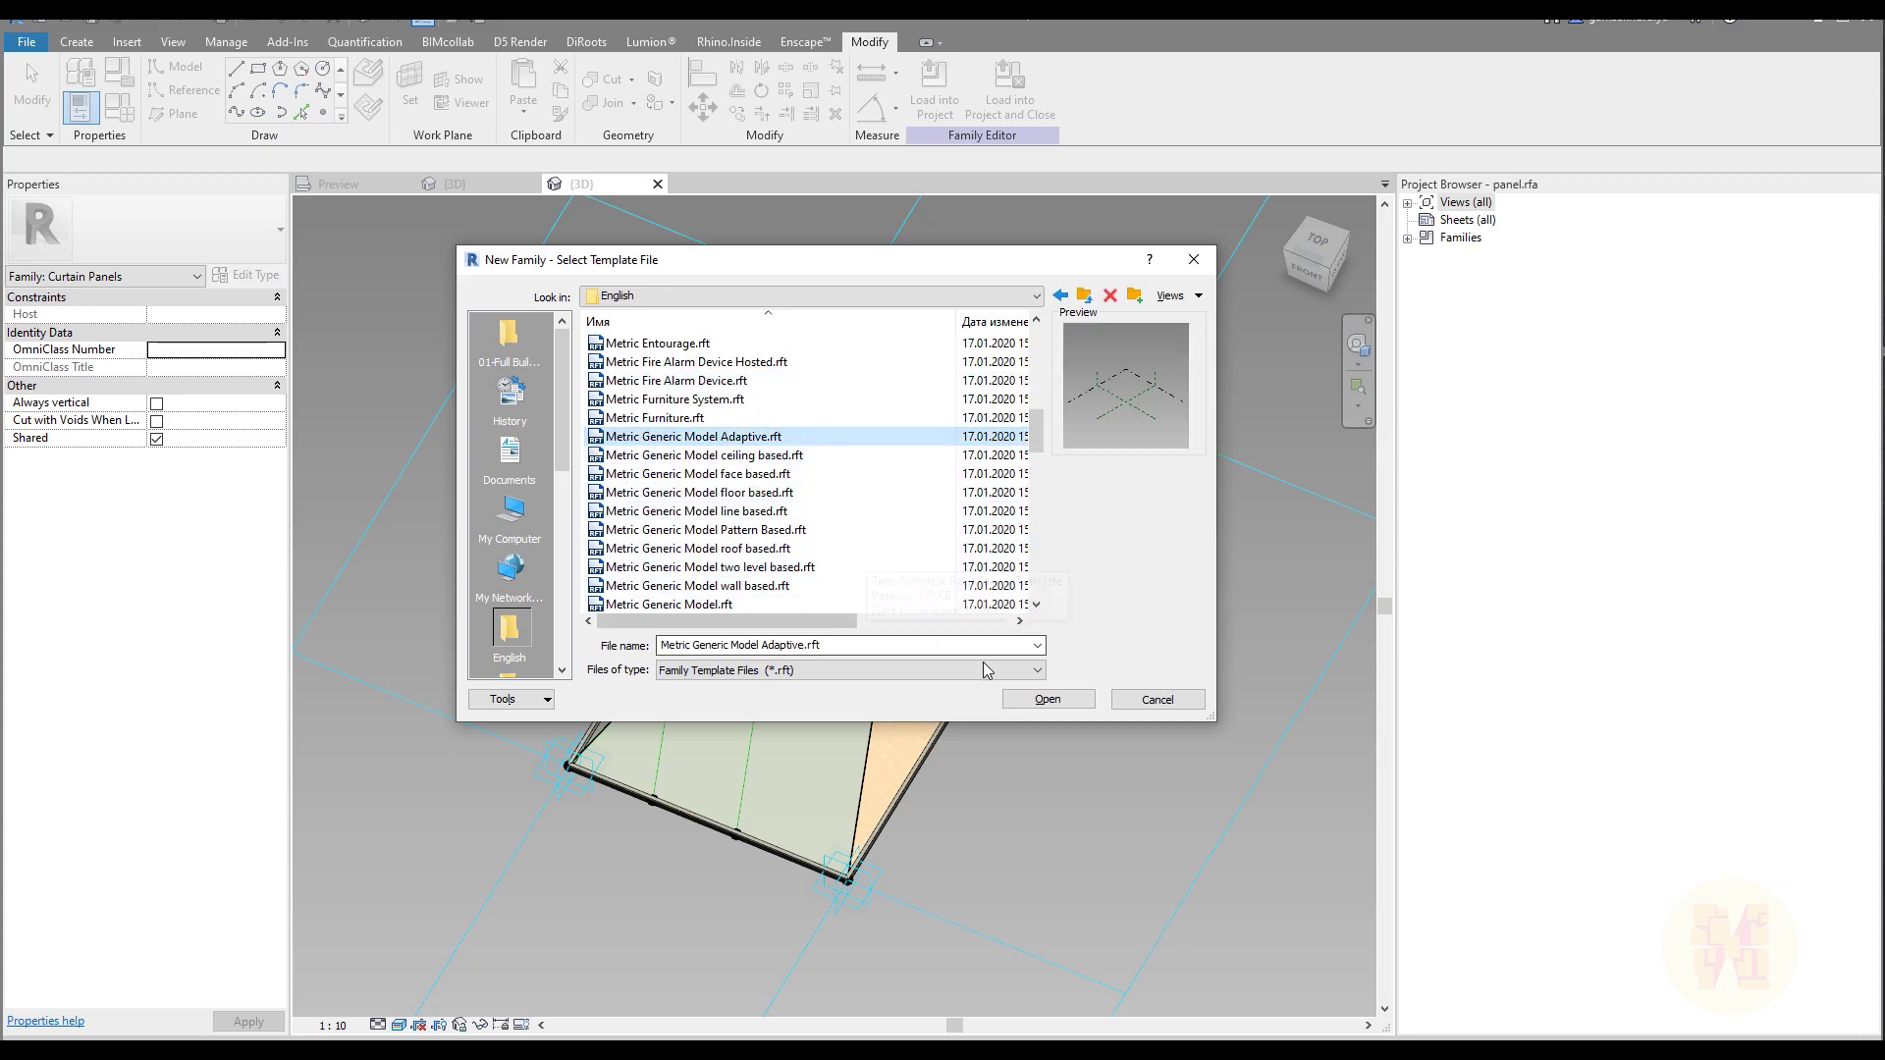
left_click(1047, 699)
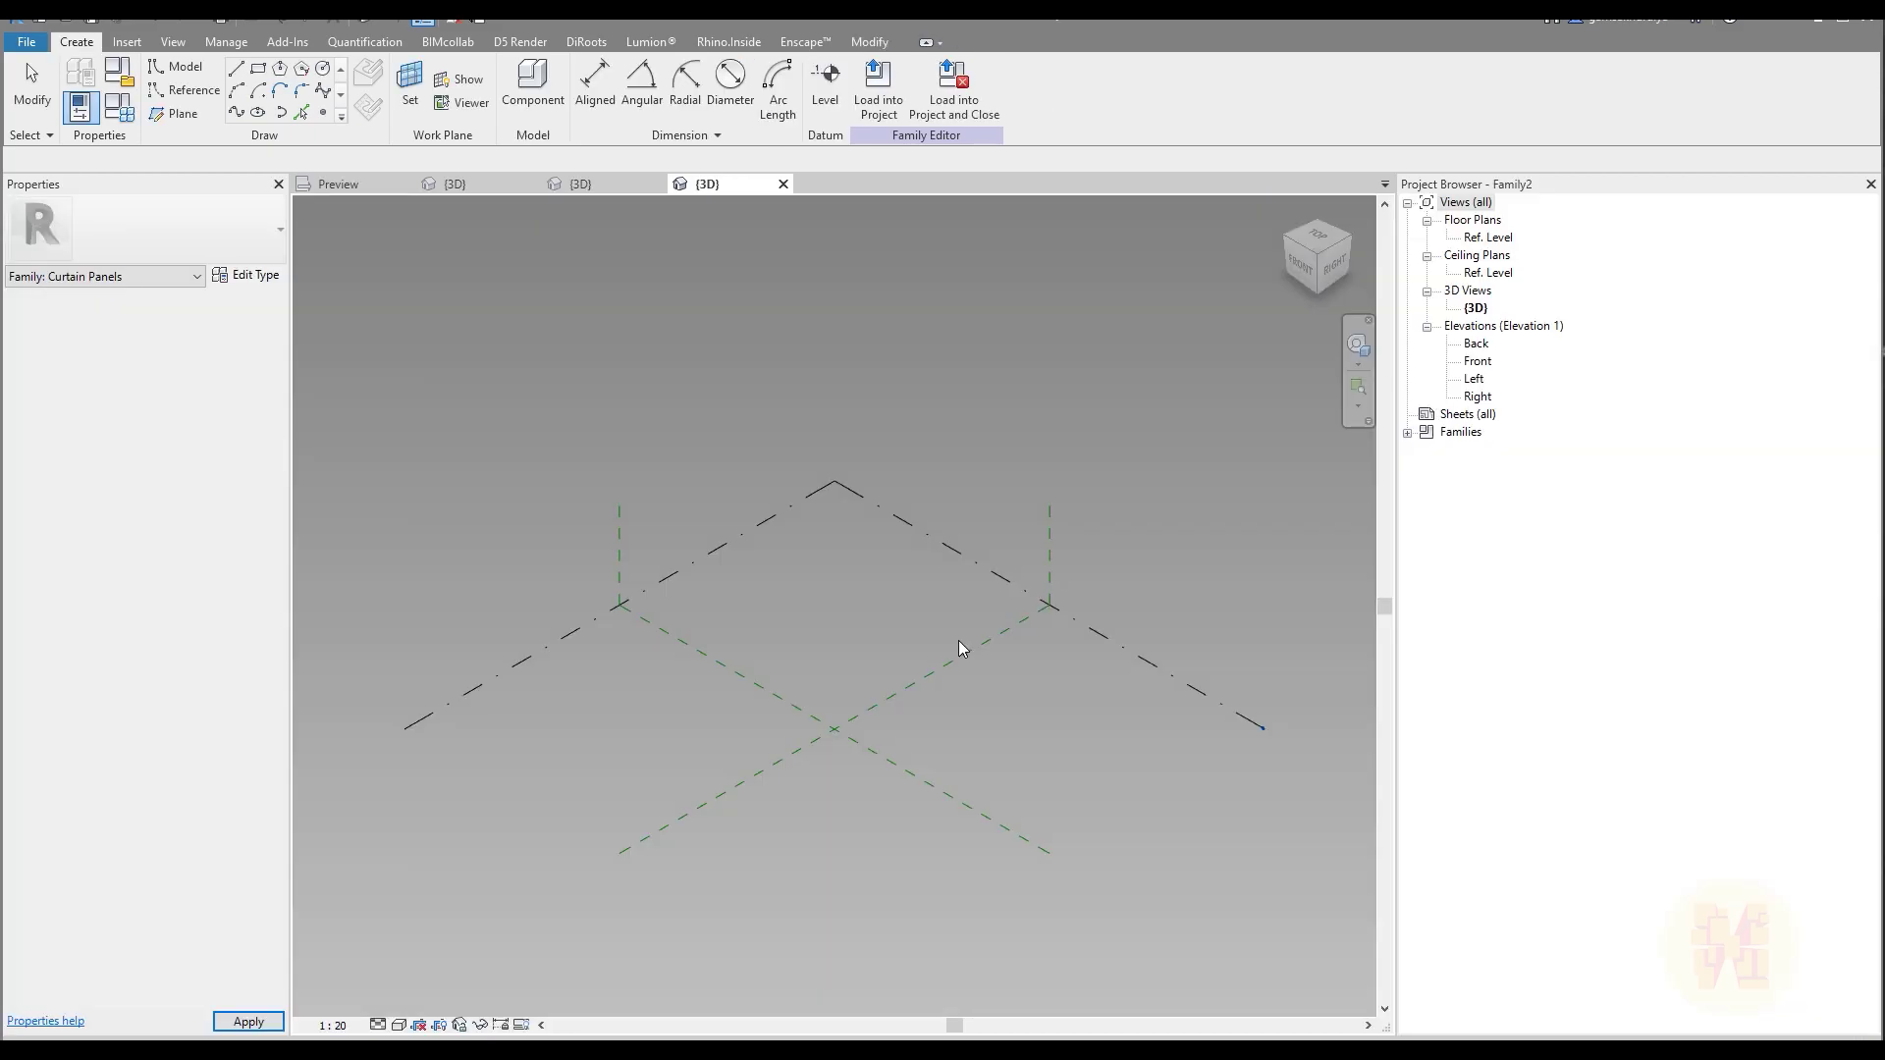
In the top view, place two points on the horizontal reference plane, one each side of the centre, and make them adaptive
left_click(1315, 238)
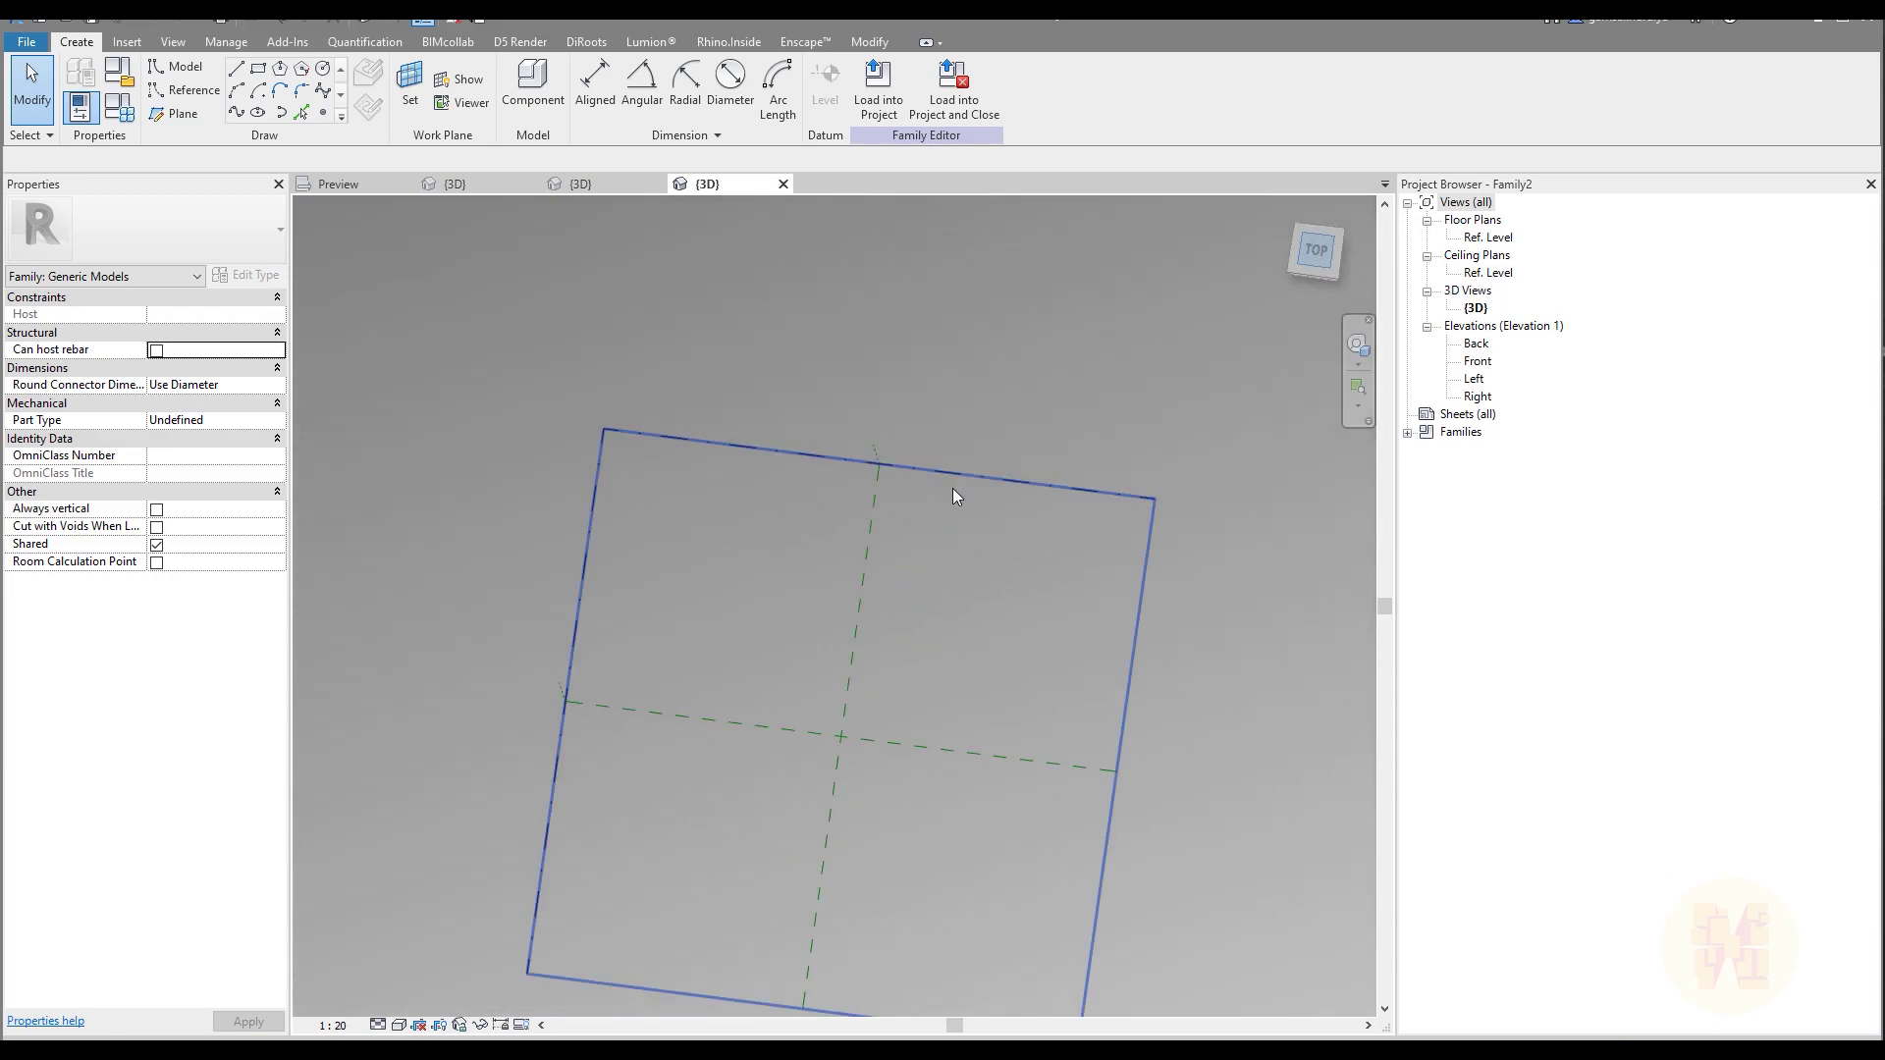
left_click(177, 67)
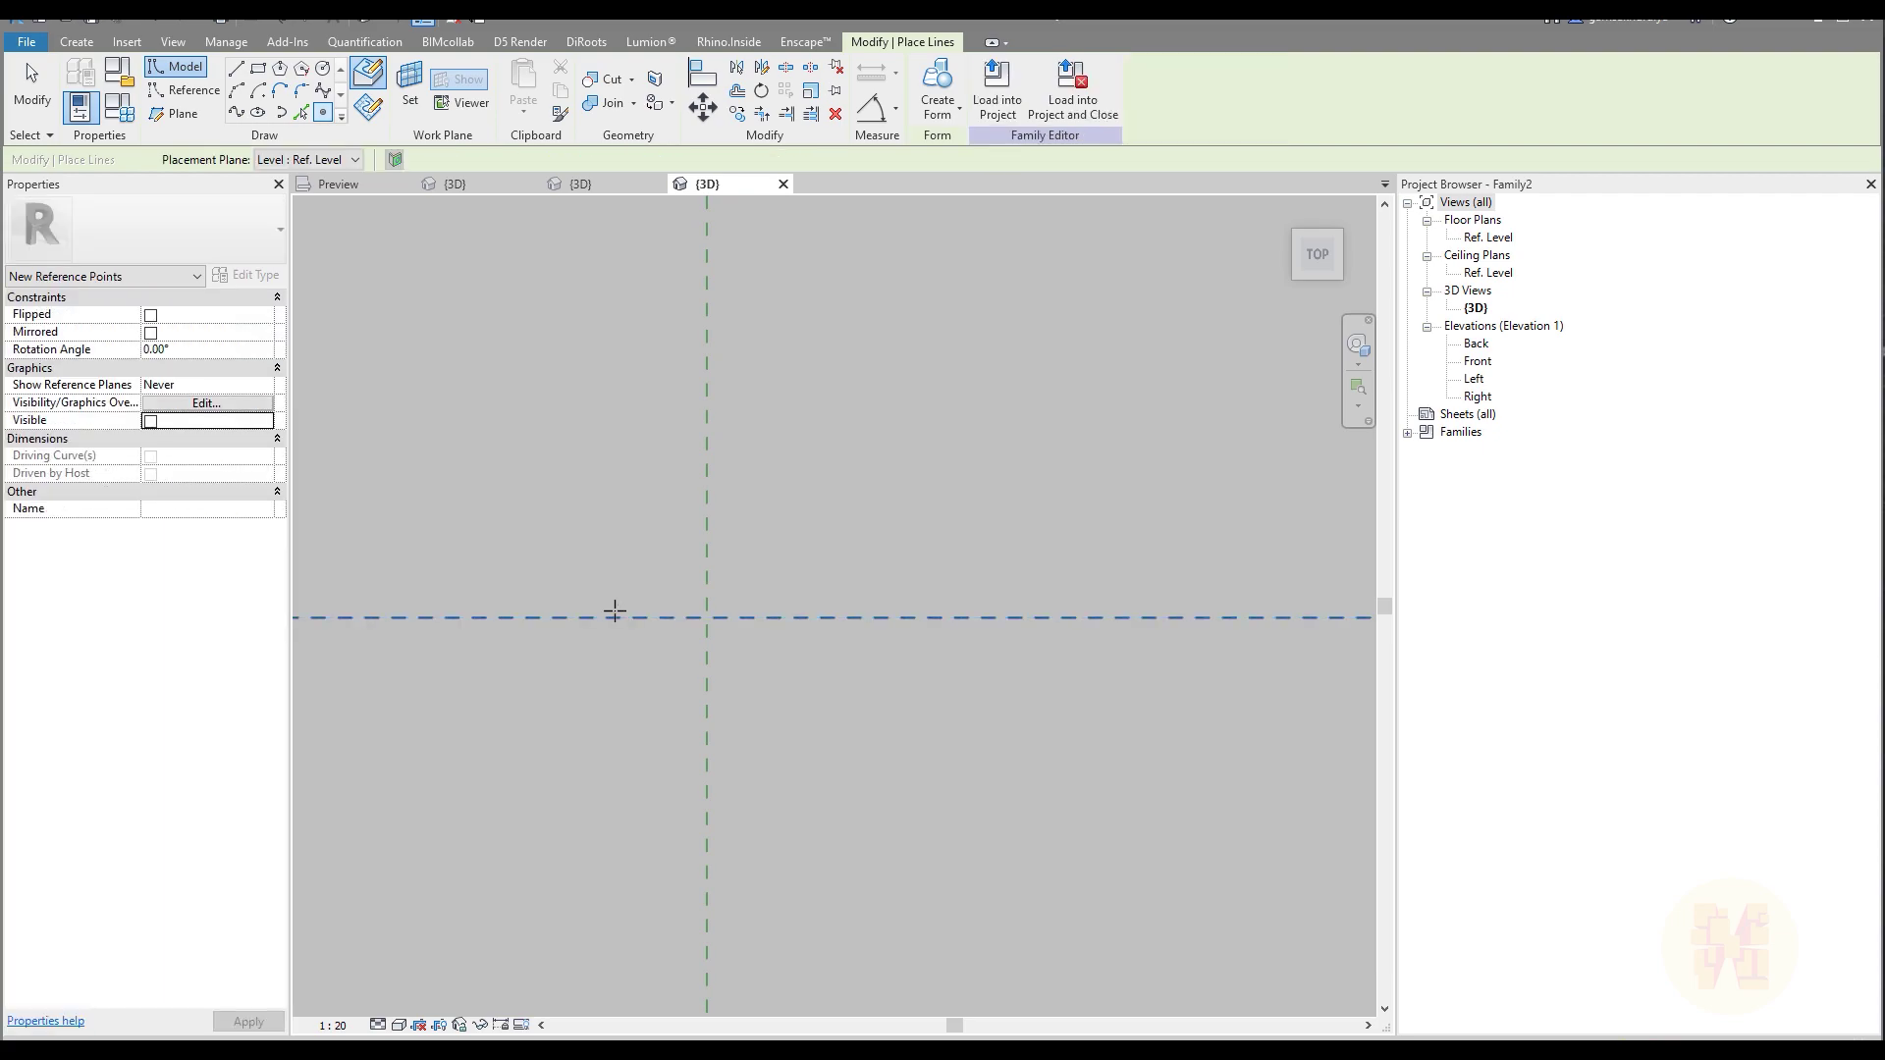
key("Escape")
key("Escape")
left_click_drag(533, 540, 961, 746)
left_click(1029, 99)
left_click(999, 528)
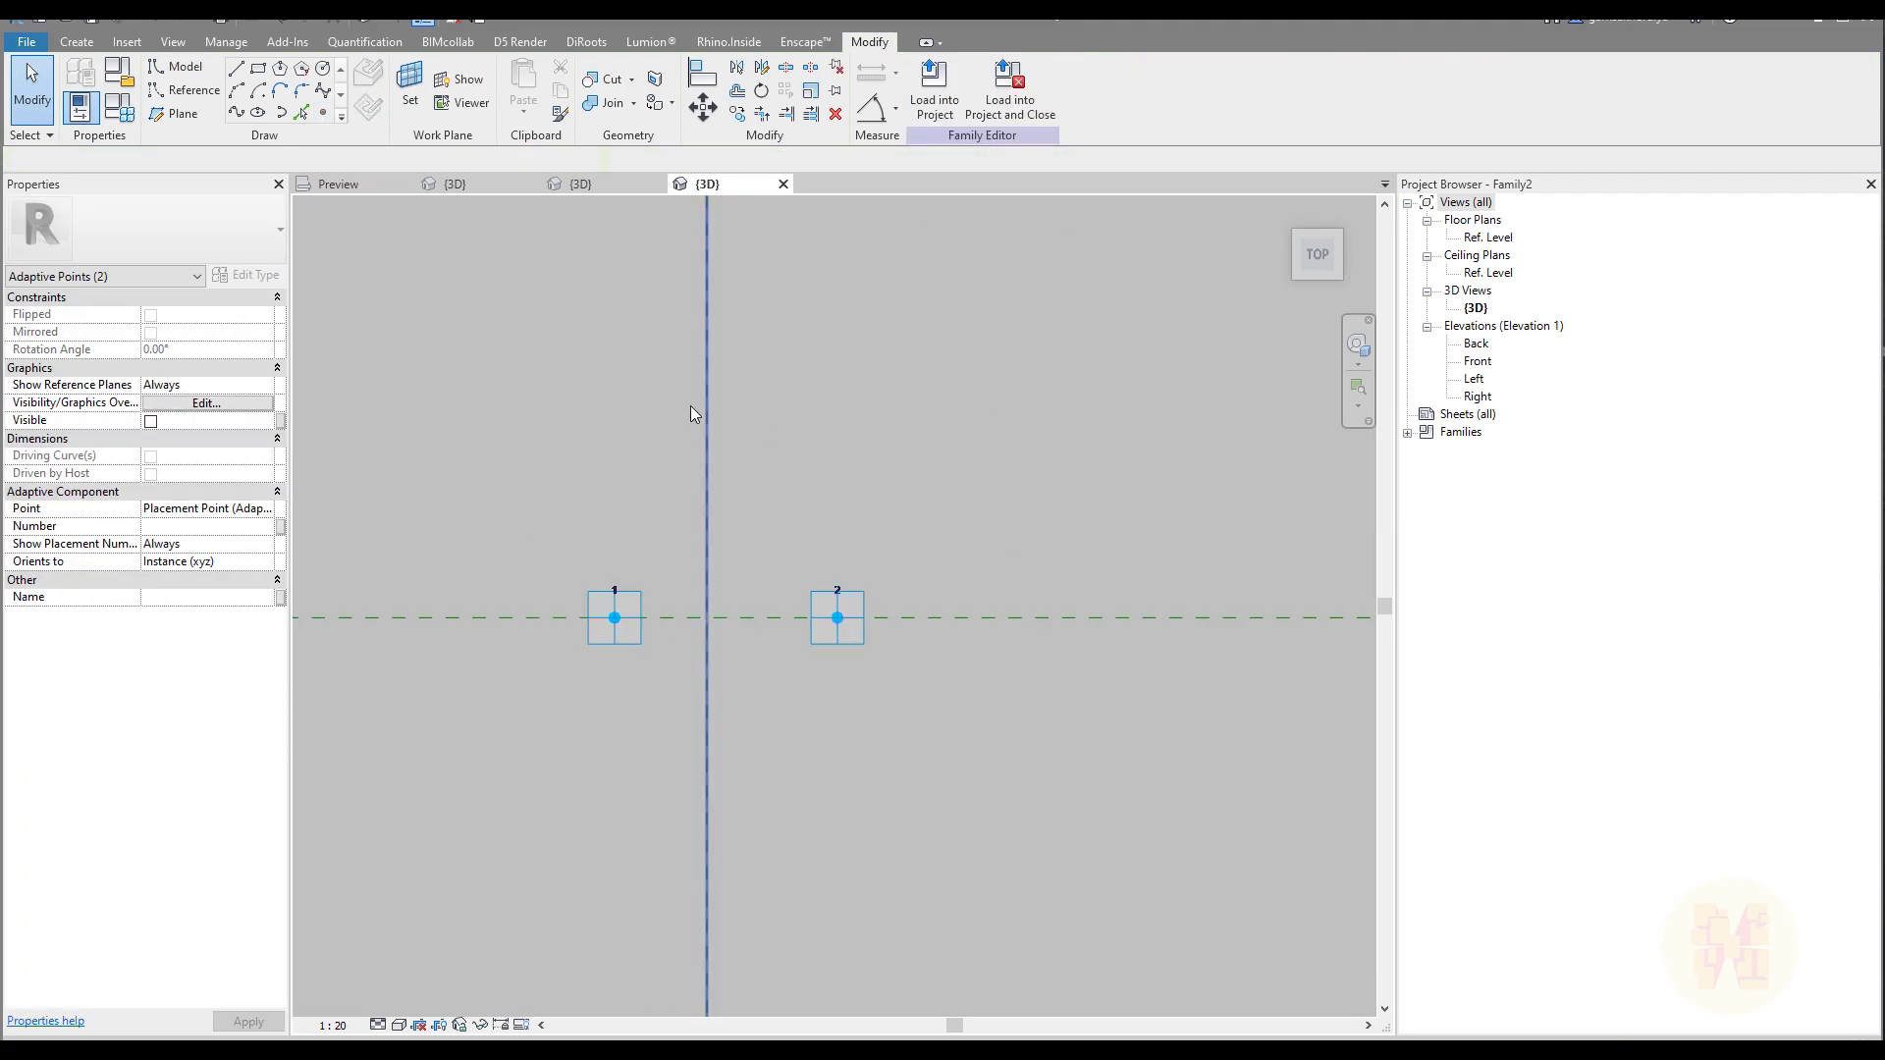
Connect adaptive points 1 and 2 with a reference line using 3D Snapping
left_click(186, 90)
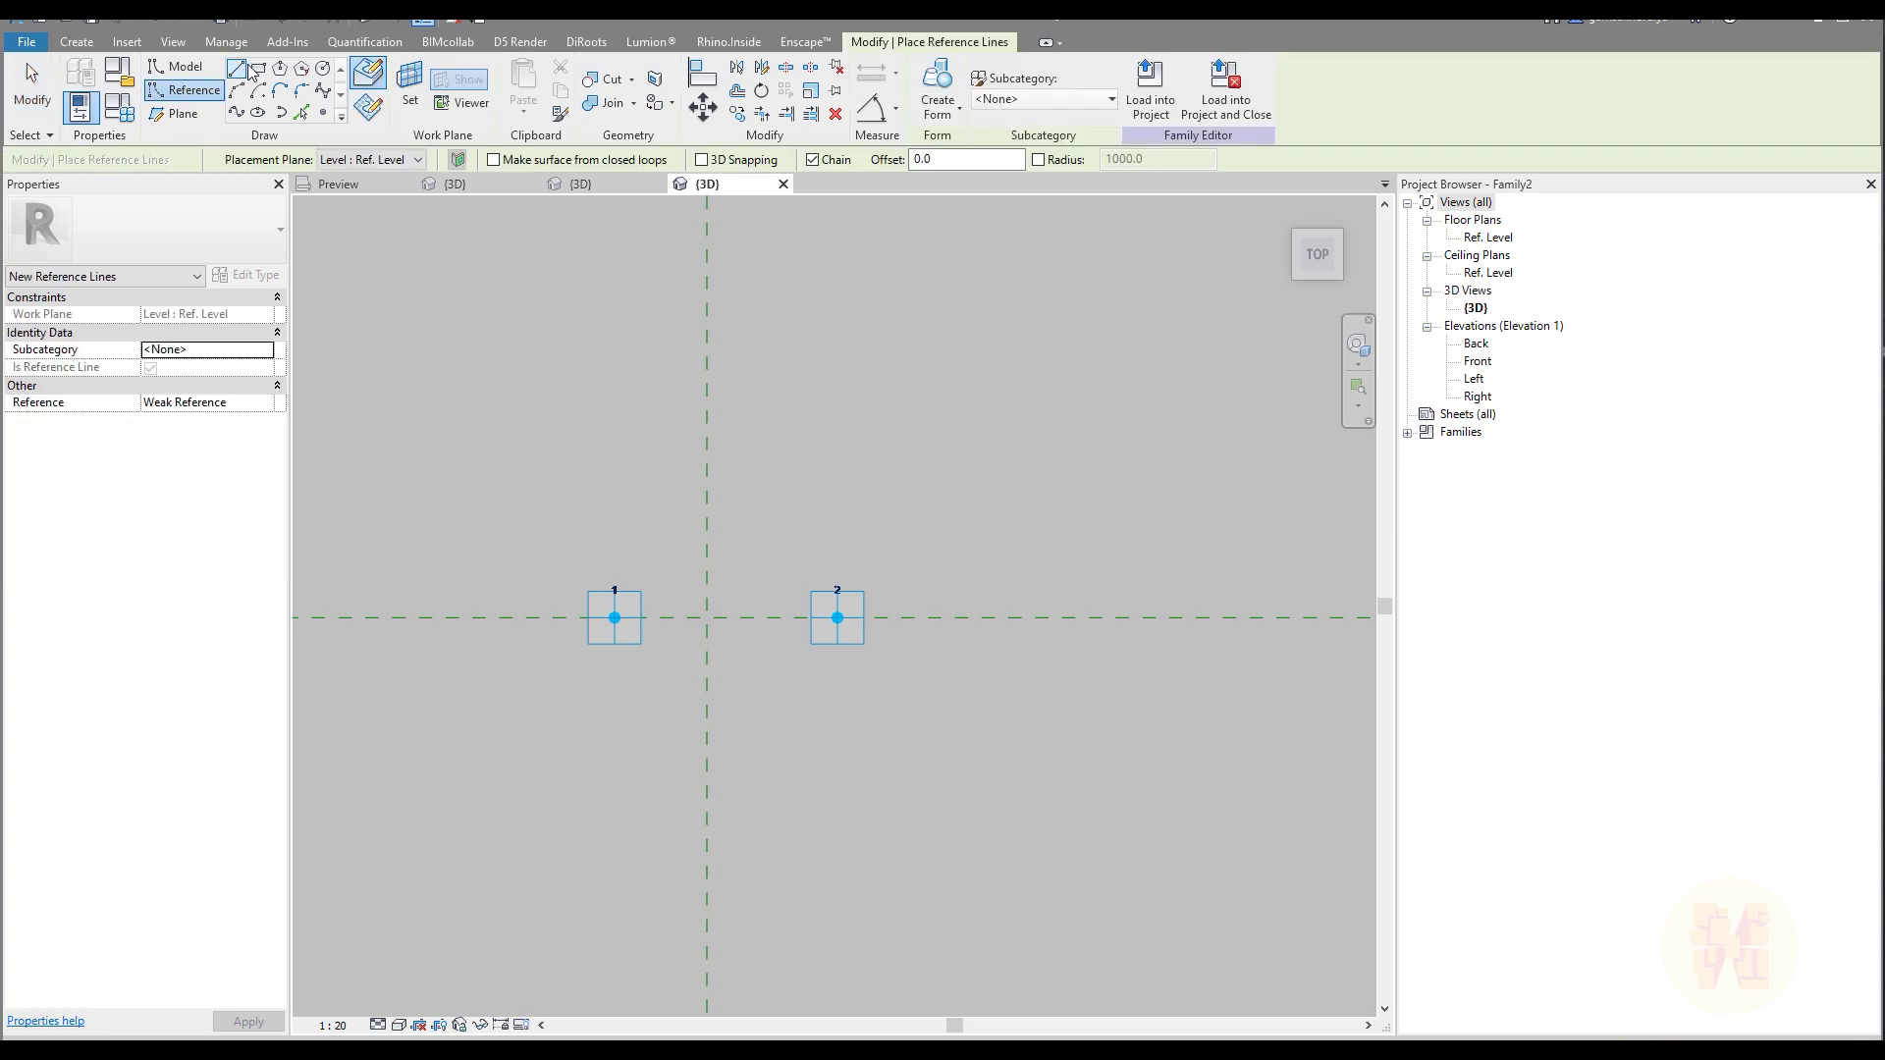
left_click(702, 160)
left_click(615, 618)
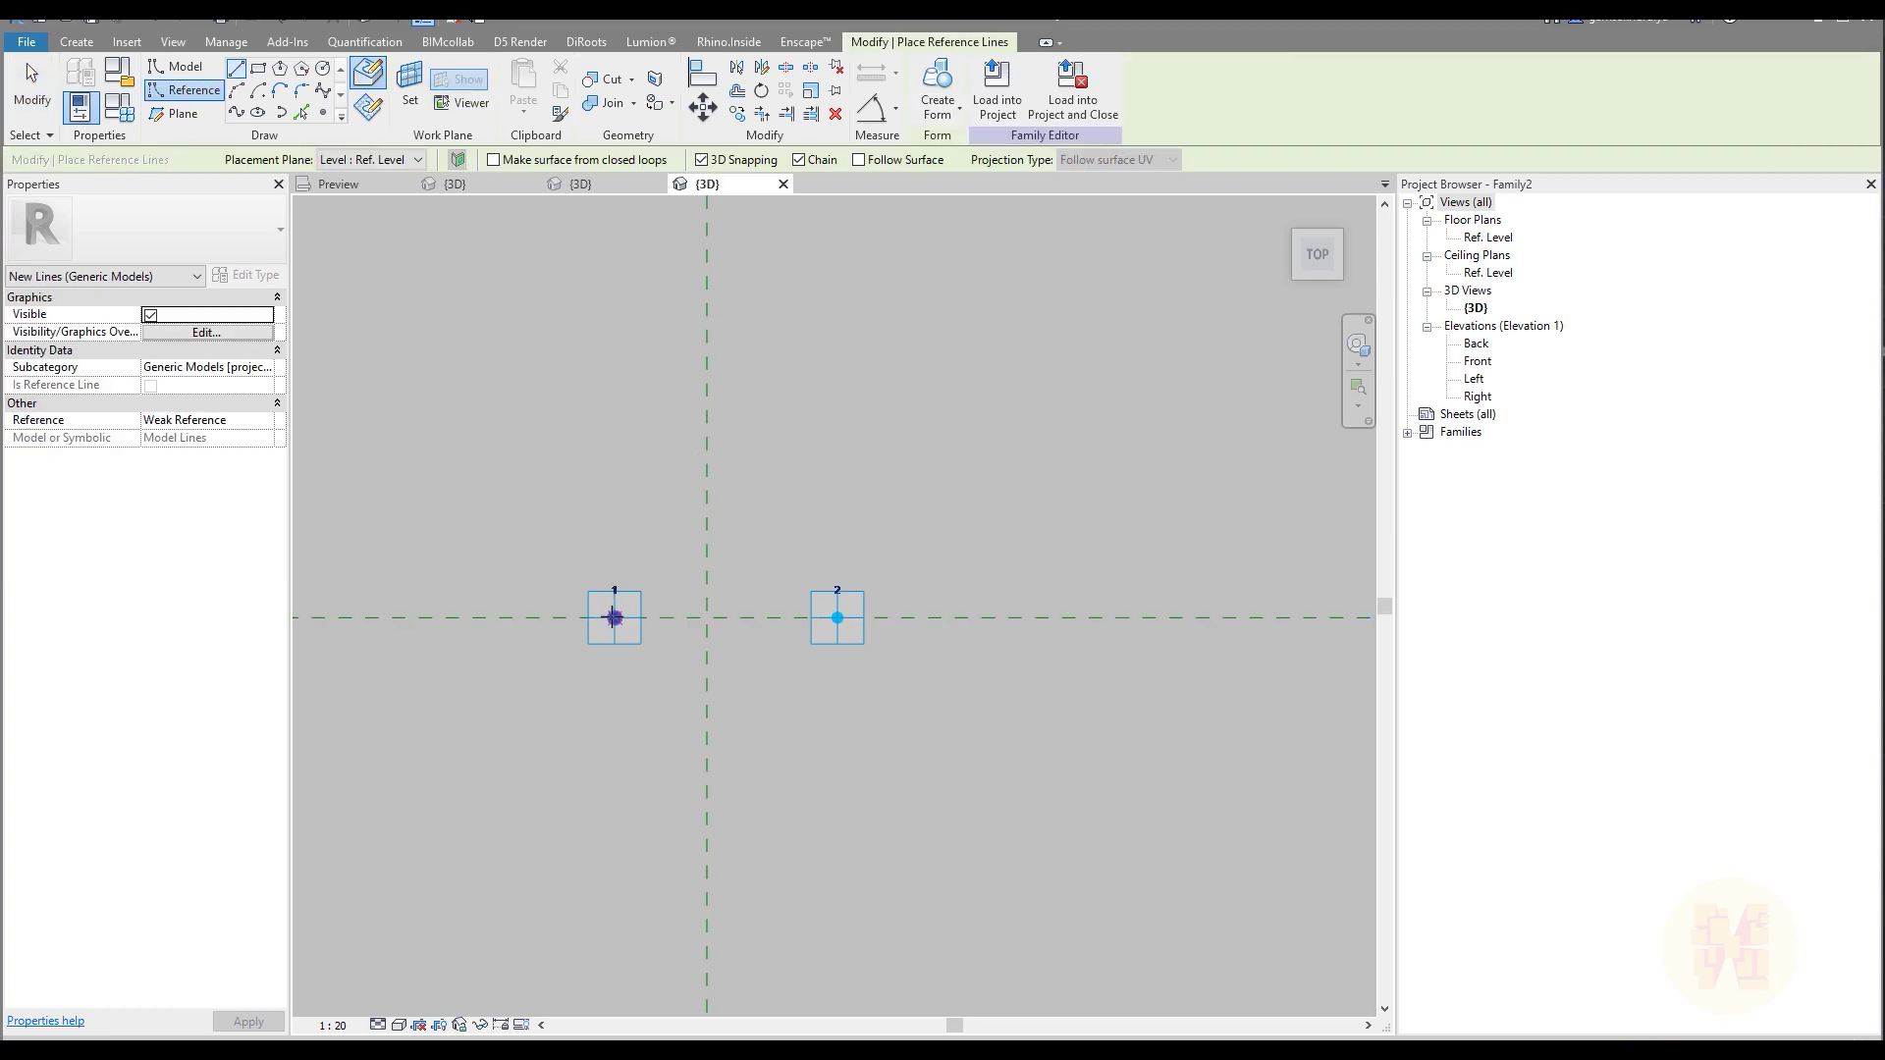
left_click(837, 617)
key("Escape")
key("Escape")
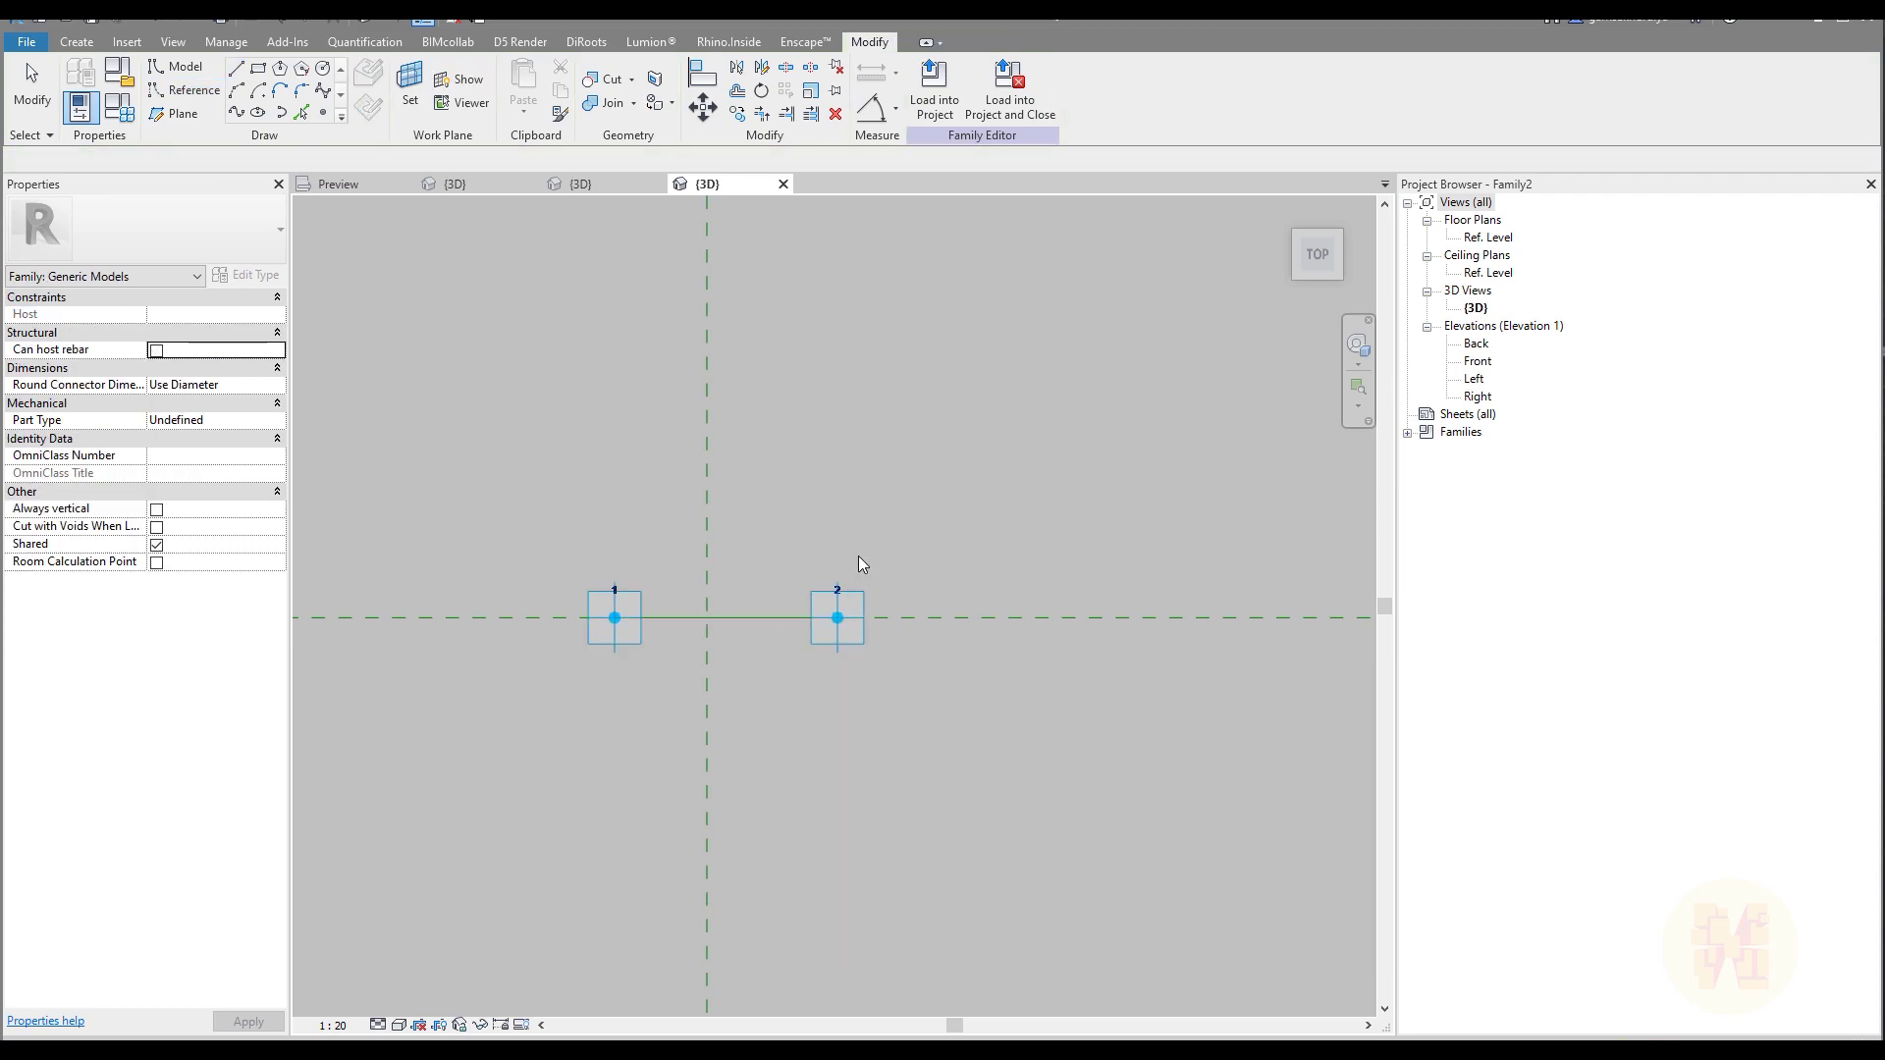
Host a reference point on the reference line between the two adaptive points
left_click(183, 89)
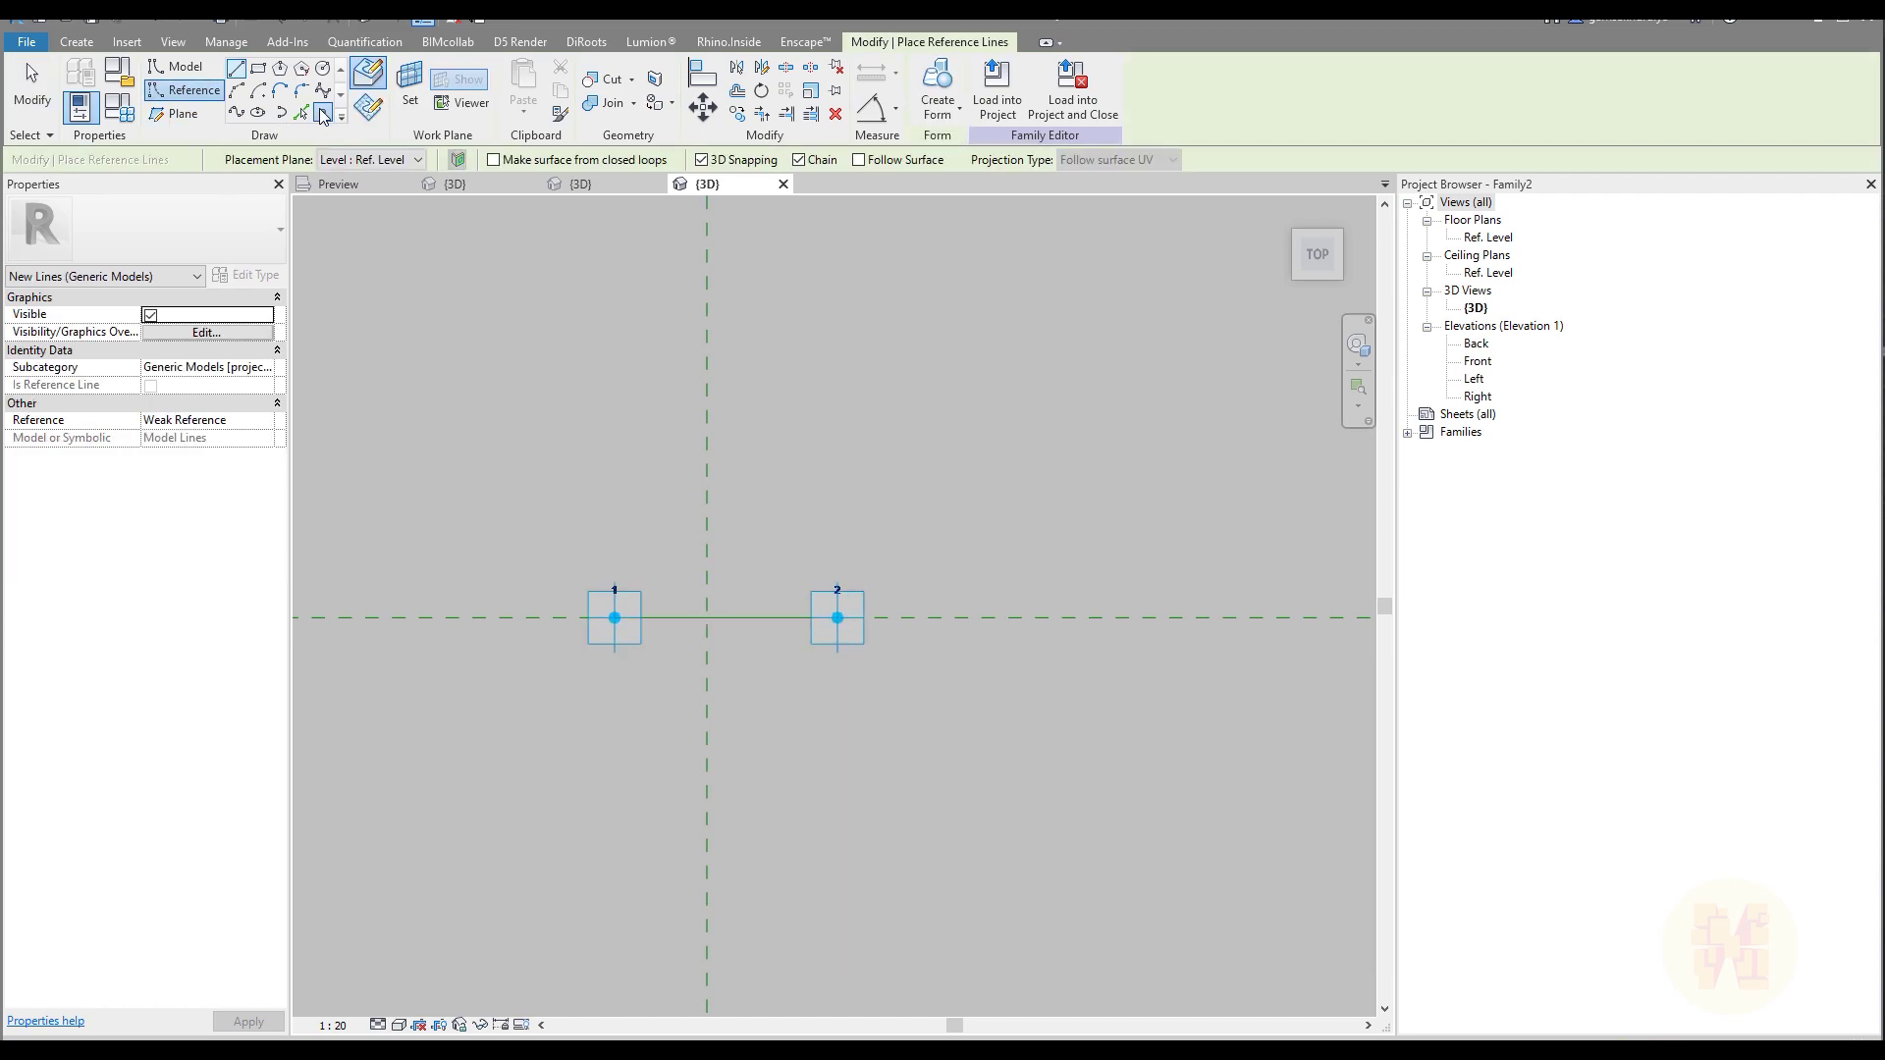
left_click(754, 617)
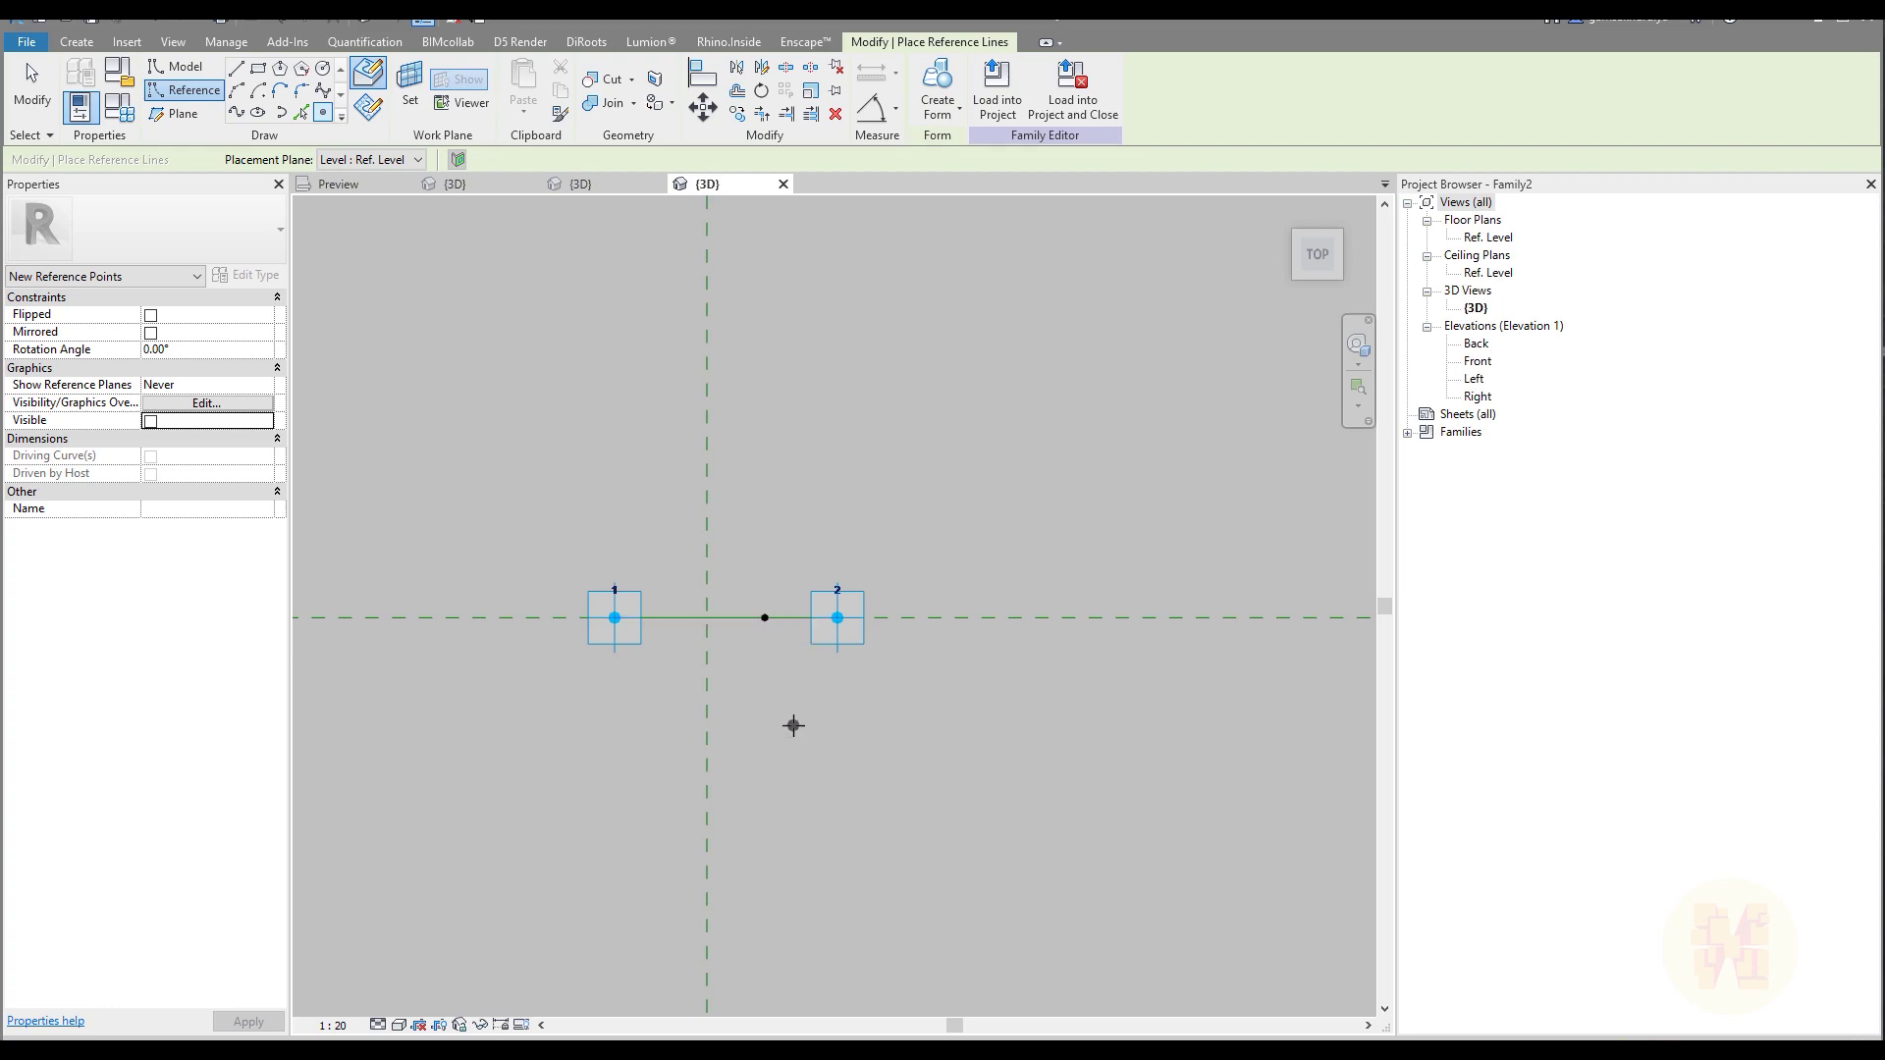
key("Escape")
key("Escape")
Set the hosted point's reference planes to show Always and turn off showing only the normal reference plane
left_click_drag(742, 562, 795, 706)
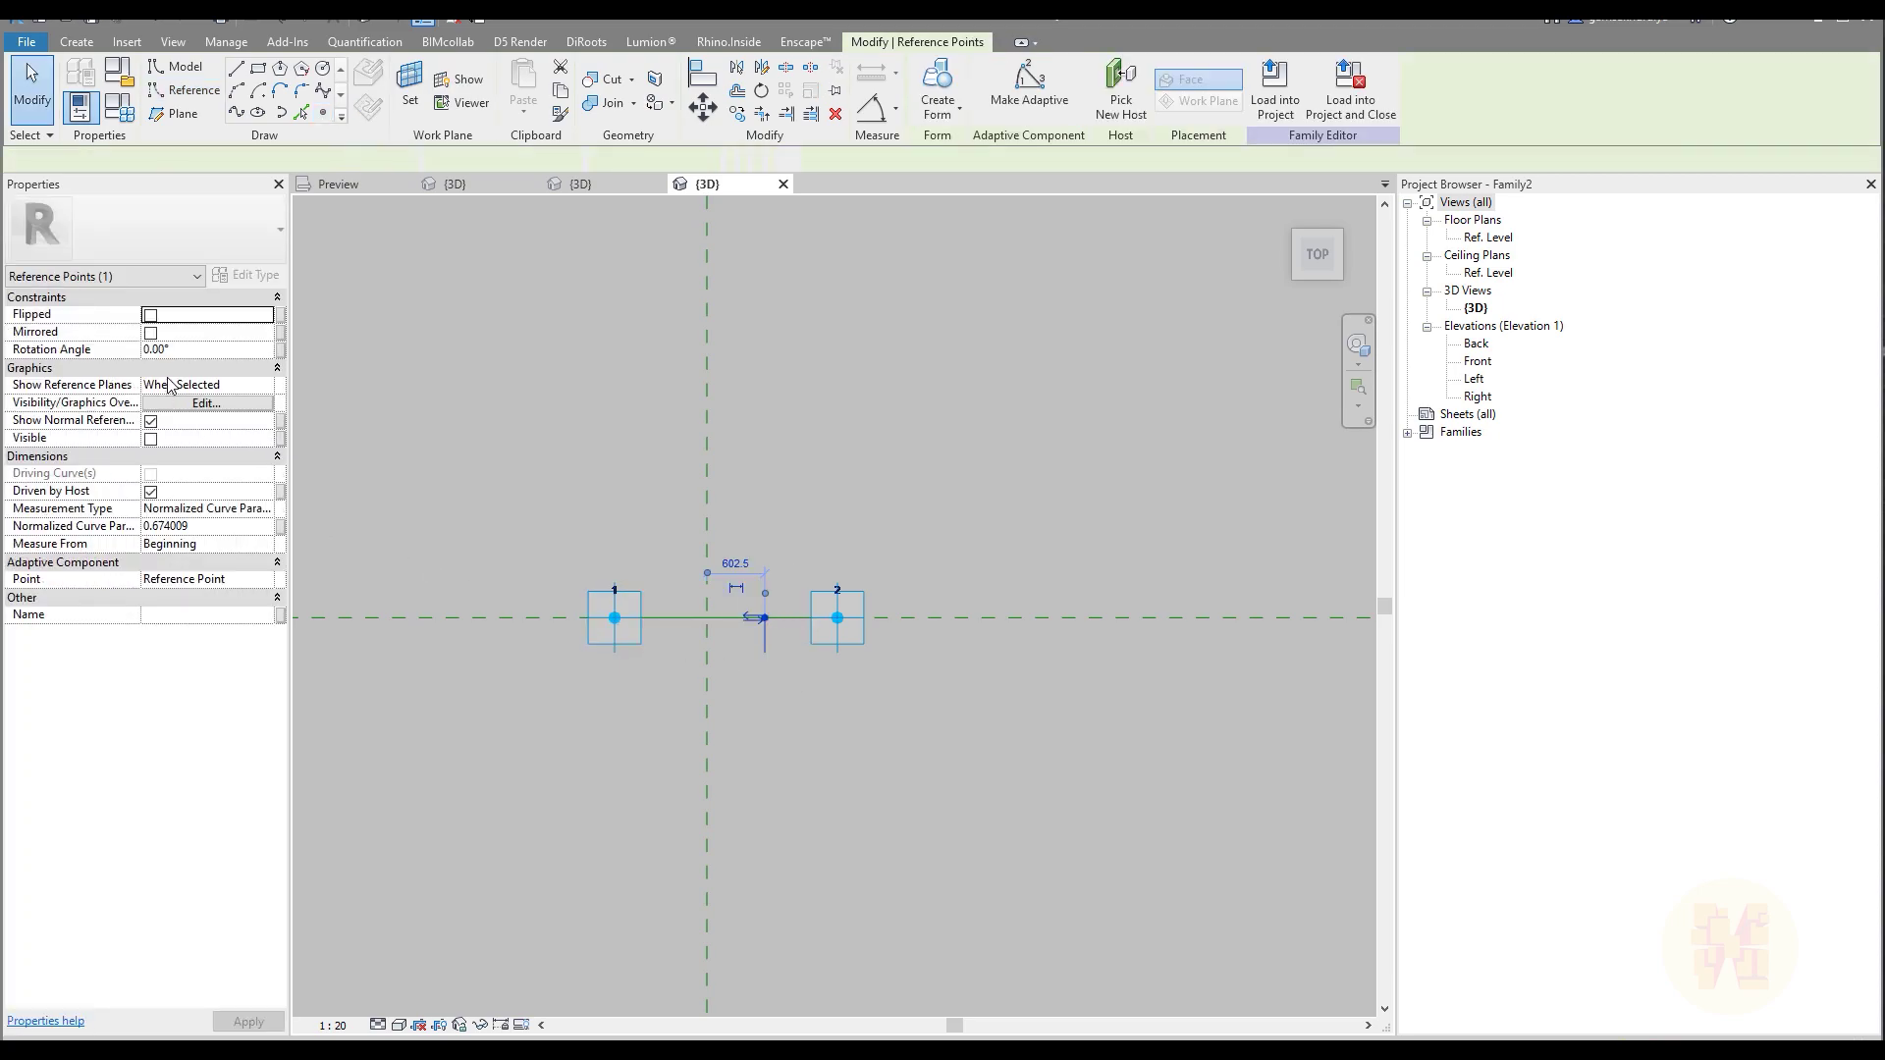
left_click(274, 389)
left_click(179, 440)
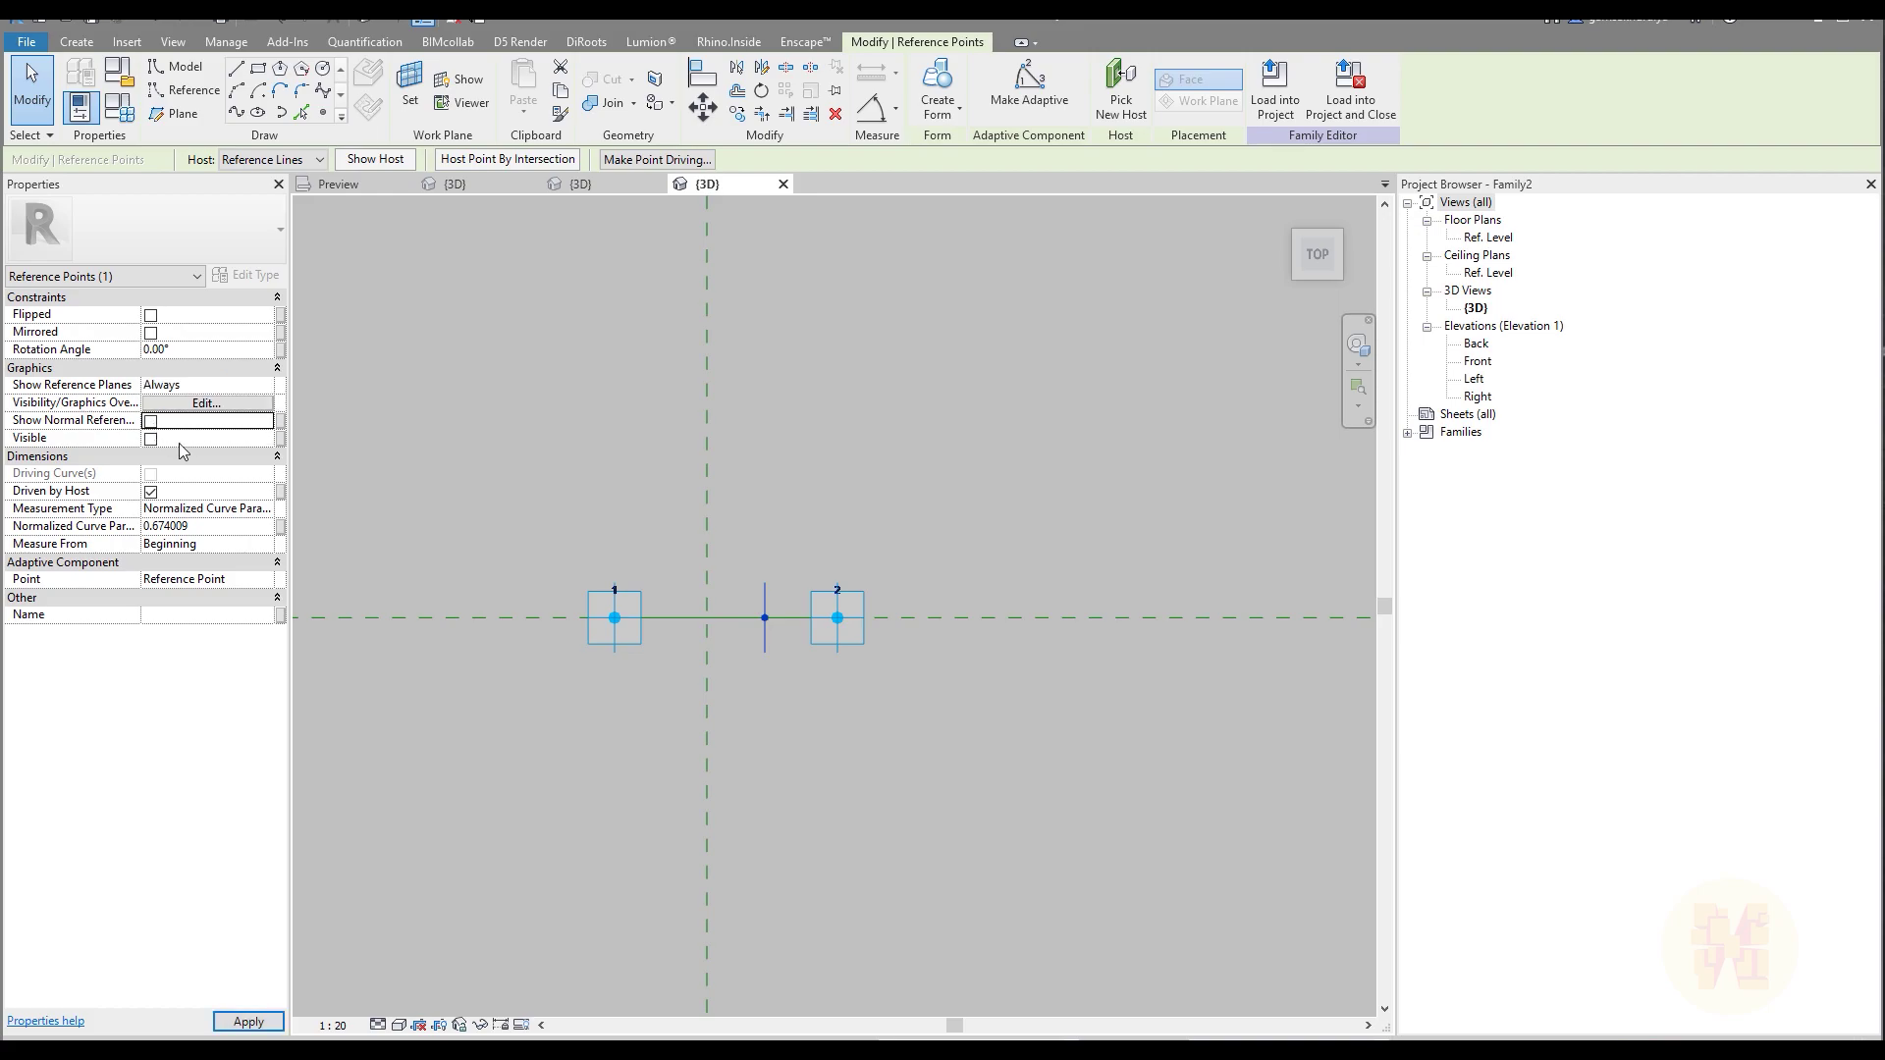
left_click(538, 514)
Sketch a model rectangle about 280 by 460 mm on the hosted point's plane perpendicular to the line, with 3D Snapping off
middle_click_drag(720, 716, 903, 558, "shift")
left_click(410, 88)
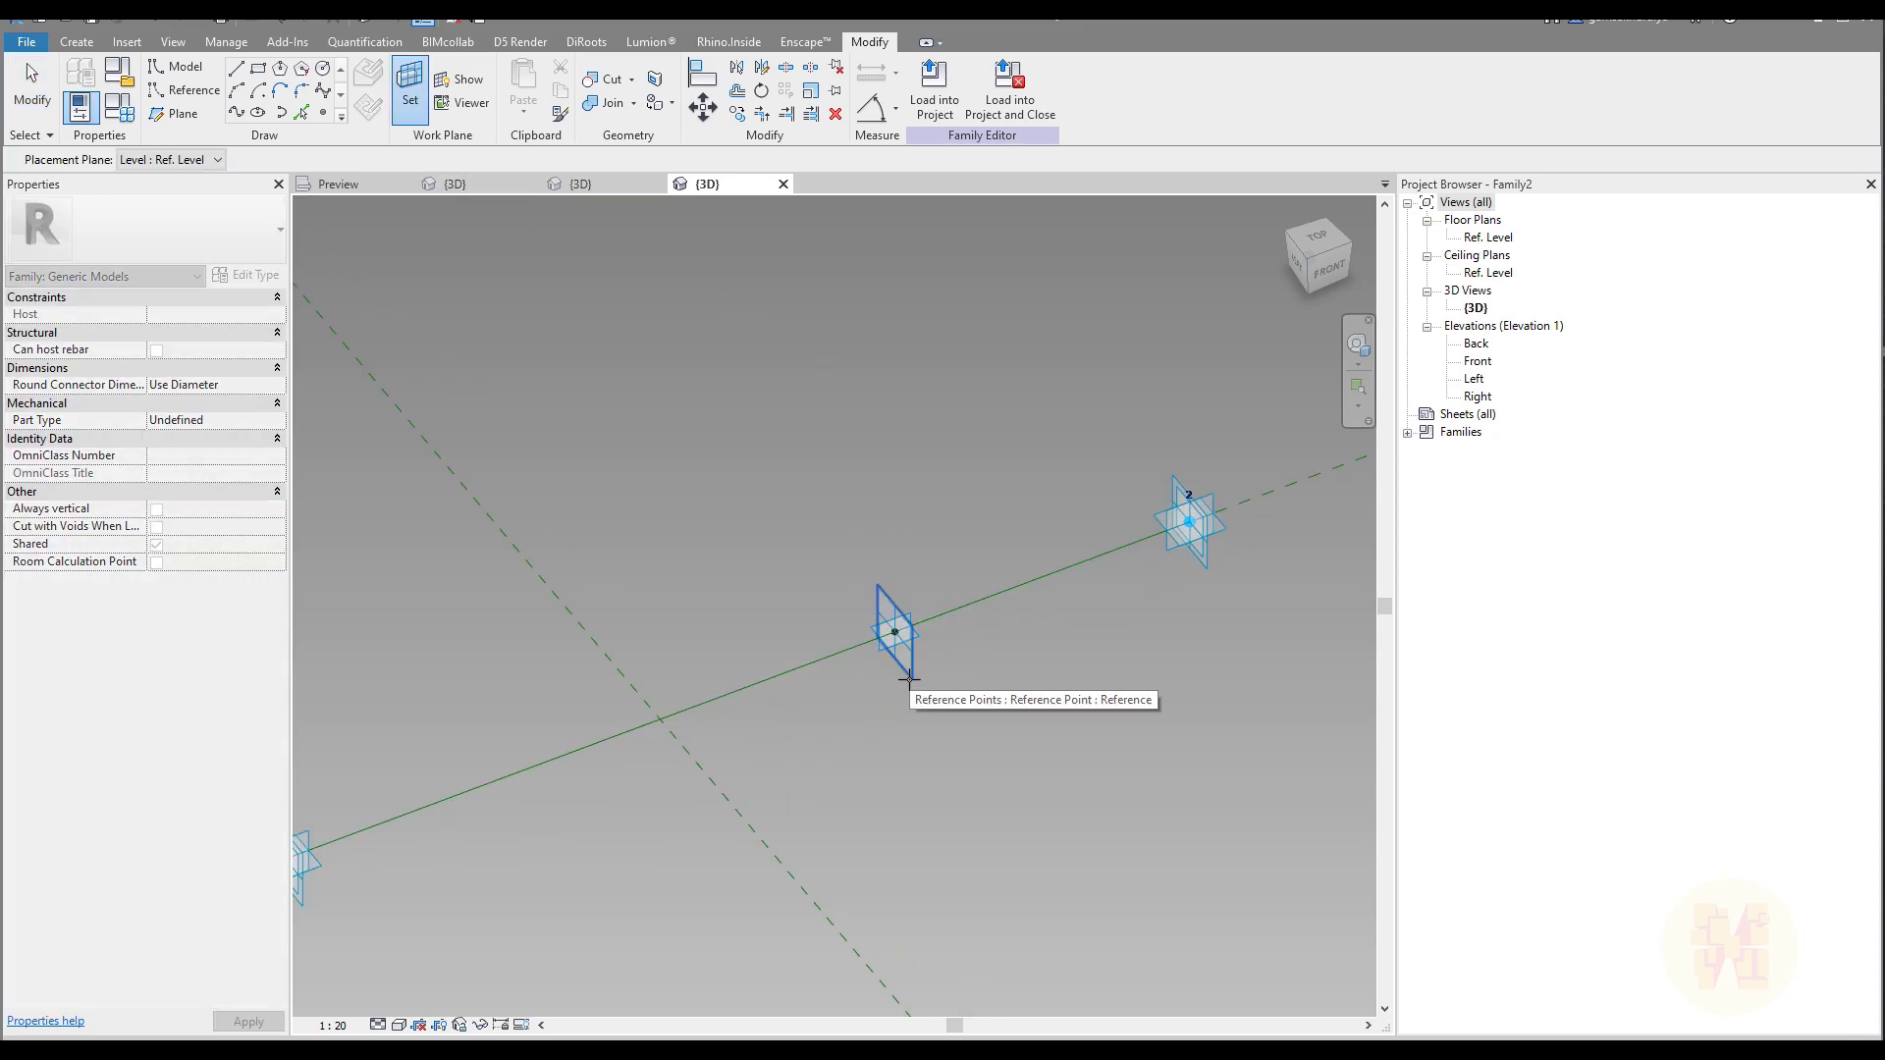
left_click(909, 678)
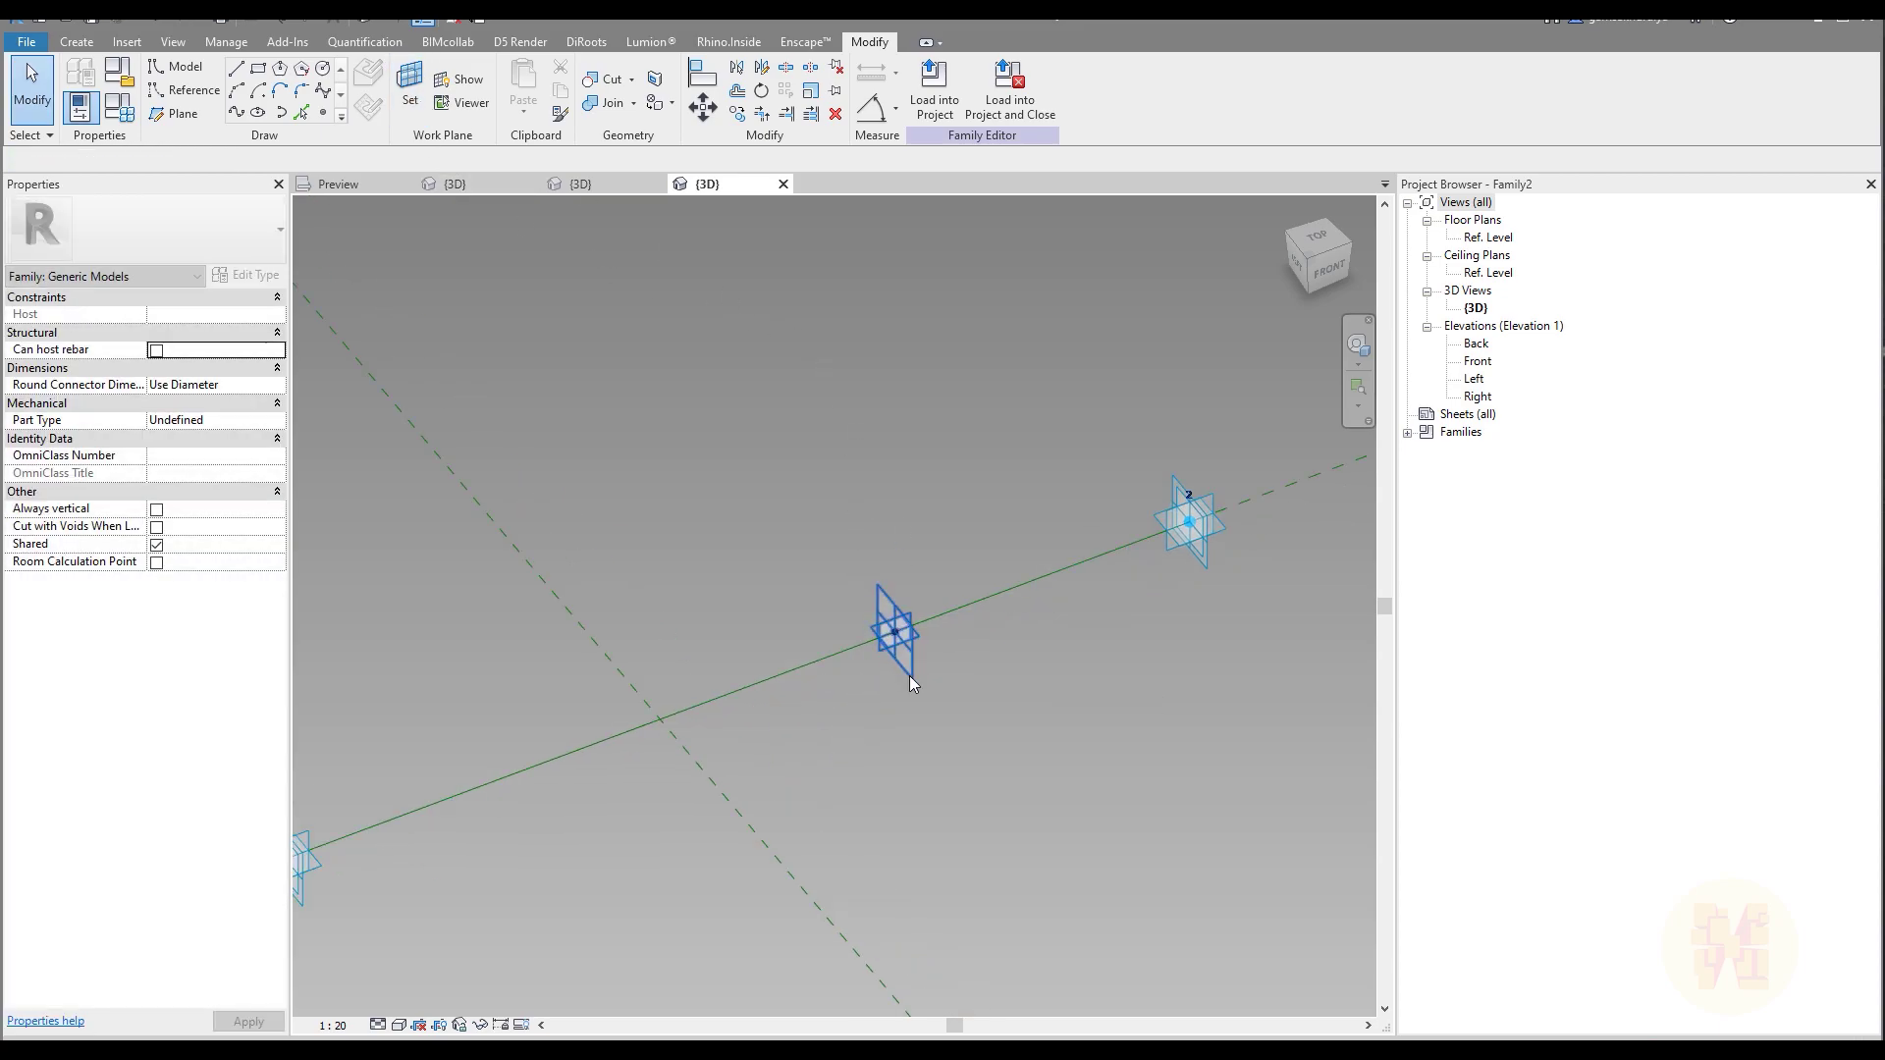
left_click(259, 70)
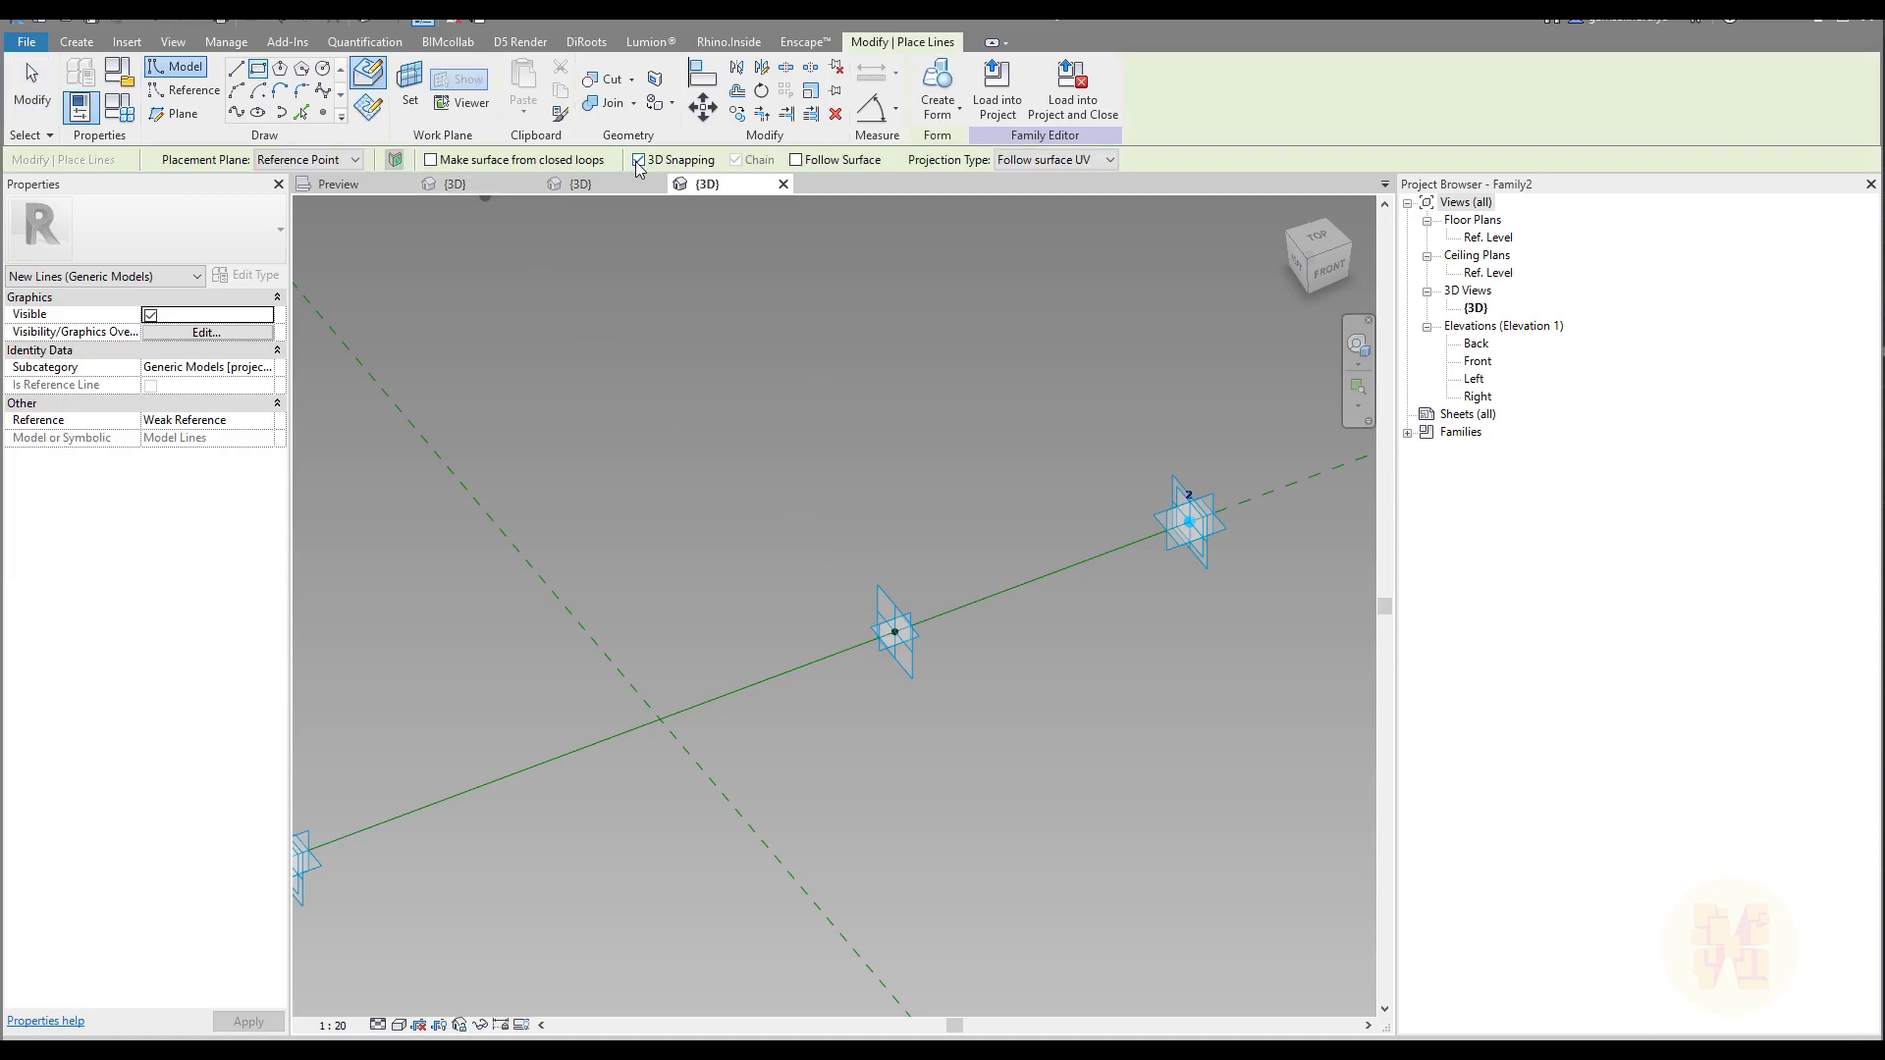
left_click(638, 160)
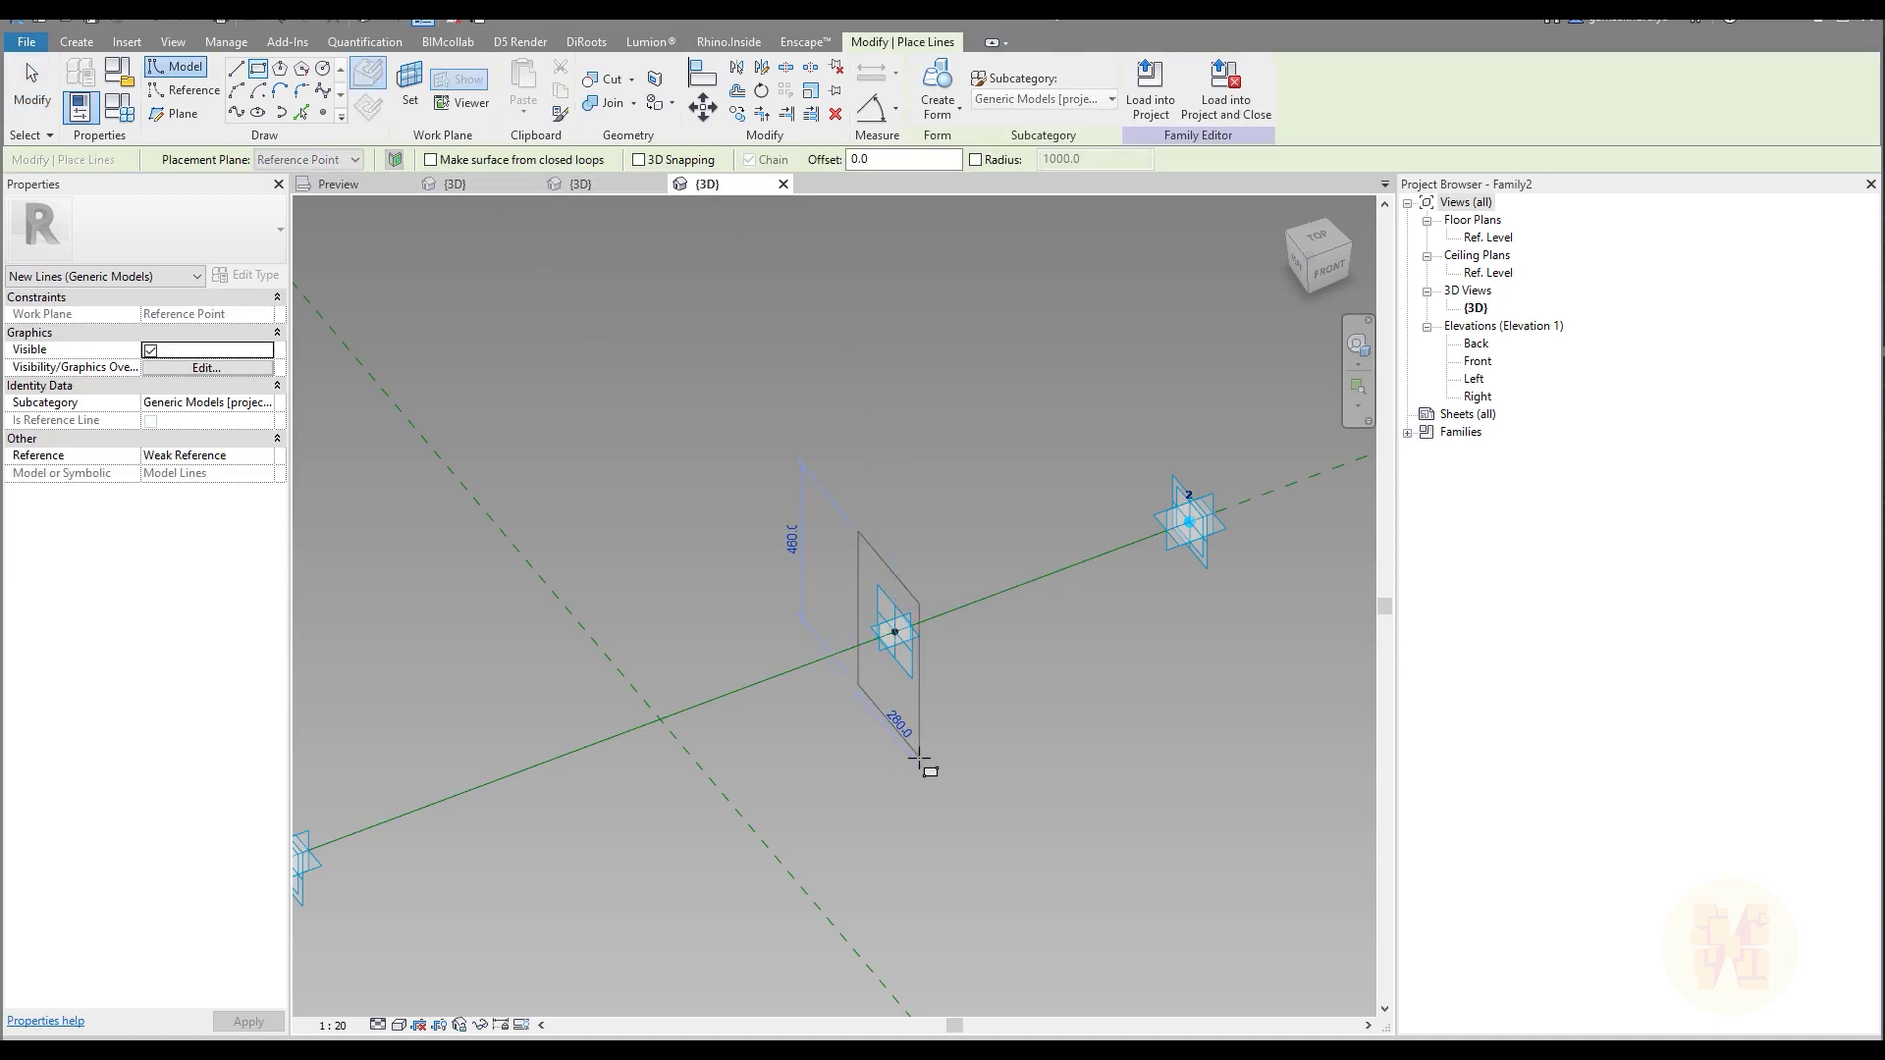
key("Escape")
key("Escape")
Add a chained aligned dimension across the rectangle's two vertical sides and the hosted reference point
left_click(1295, 264)
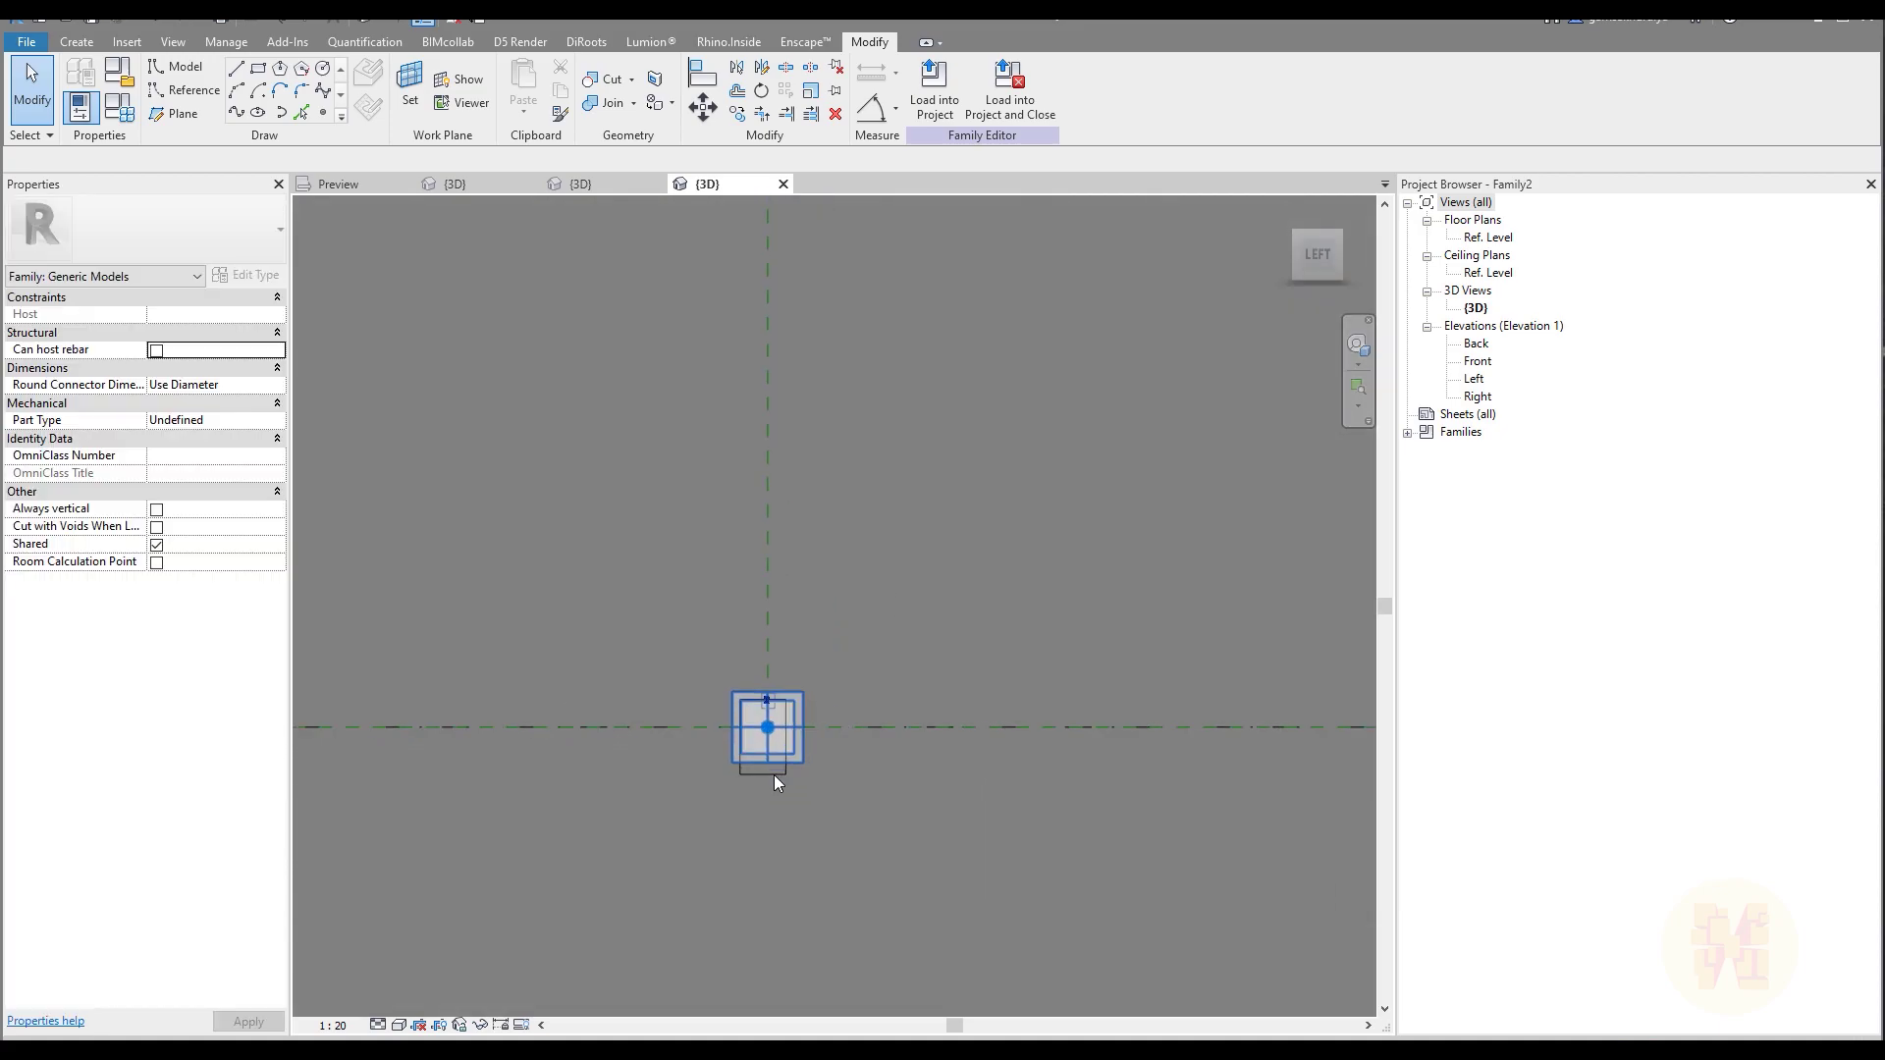
middle_click_drag(854, 642, 791, 740, "shift")
key("d")
key("i")
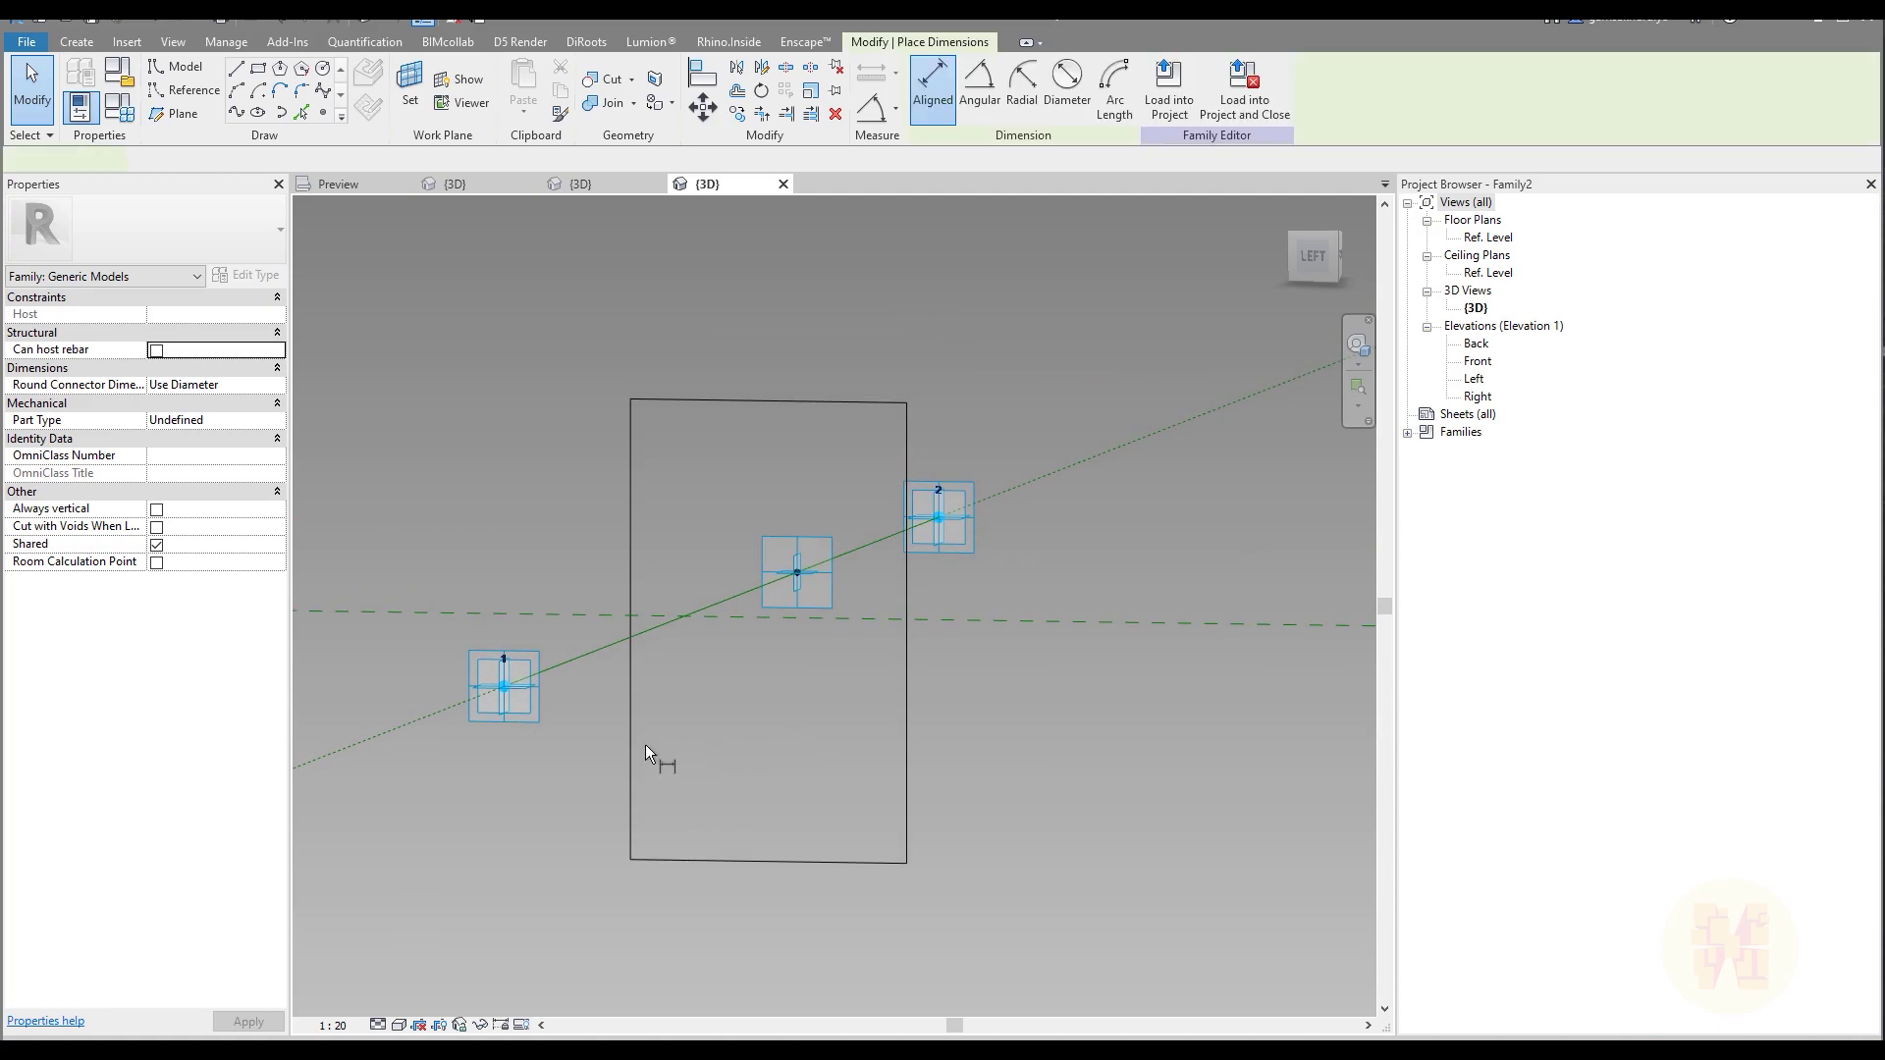
left_click(643, 727)
left_click(732, 602)
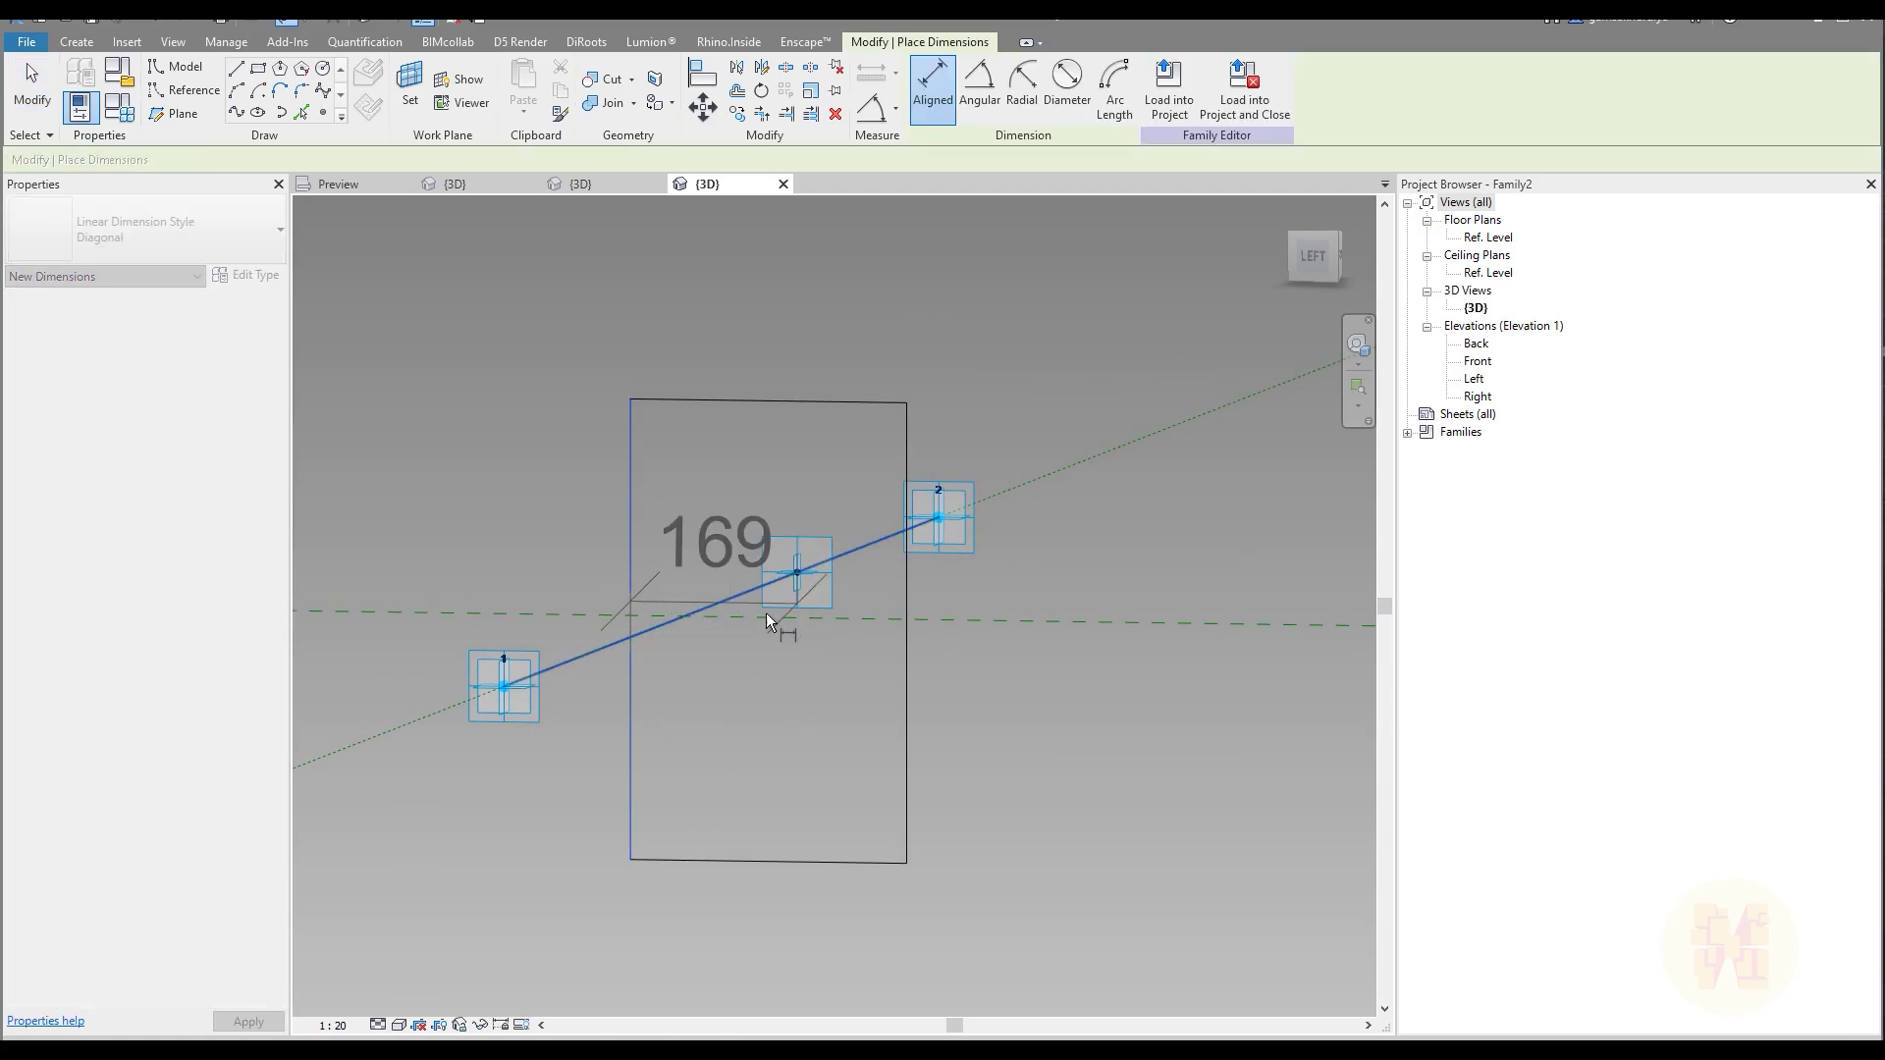
left_click(915, 704)
left_click(894, 298)
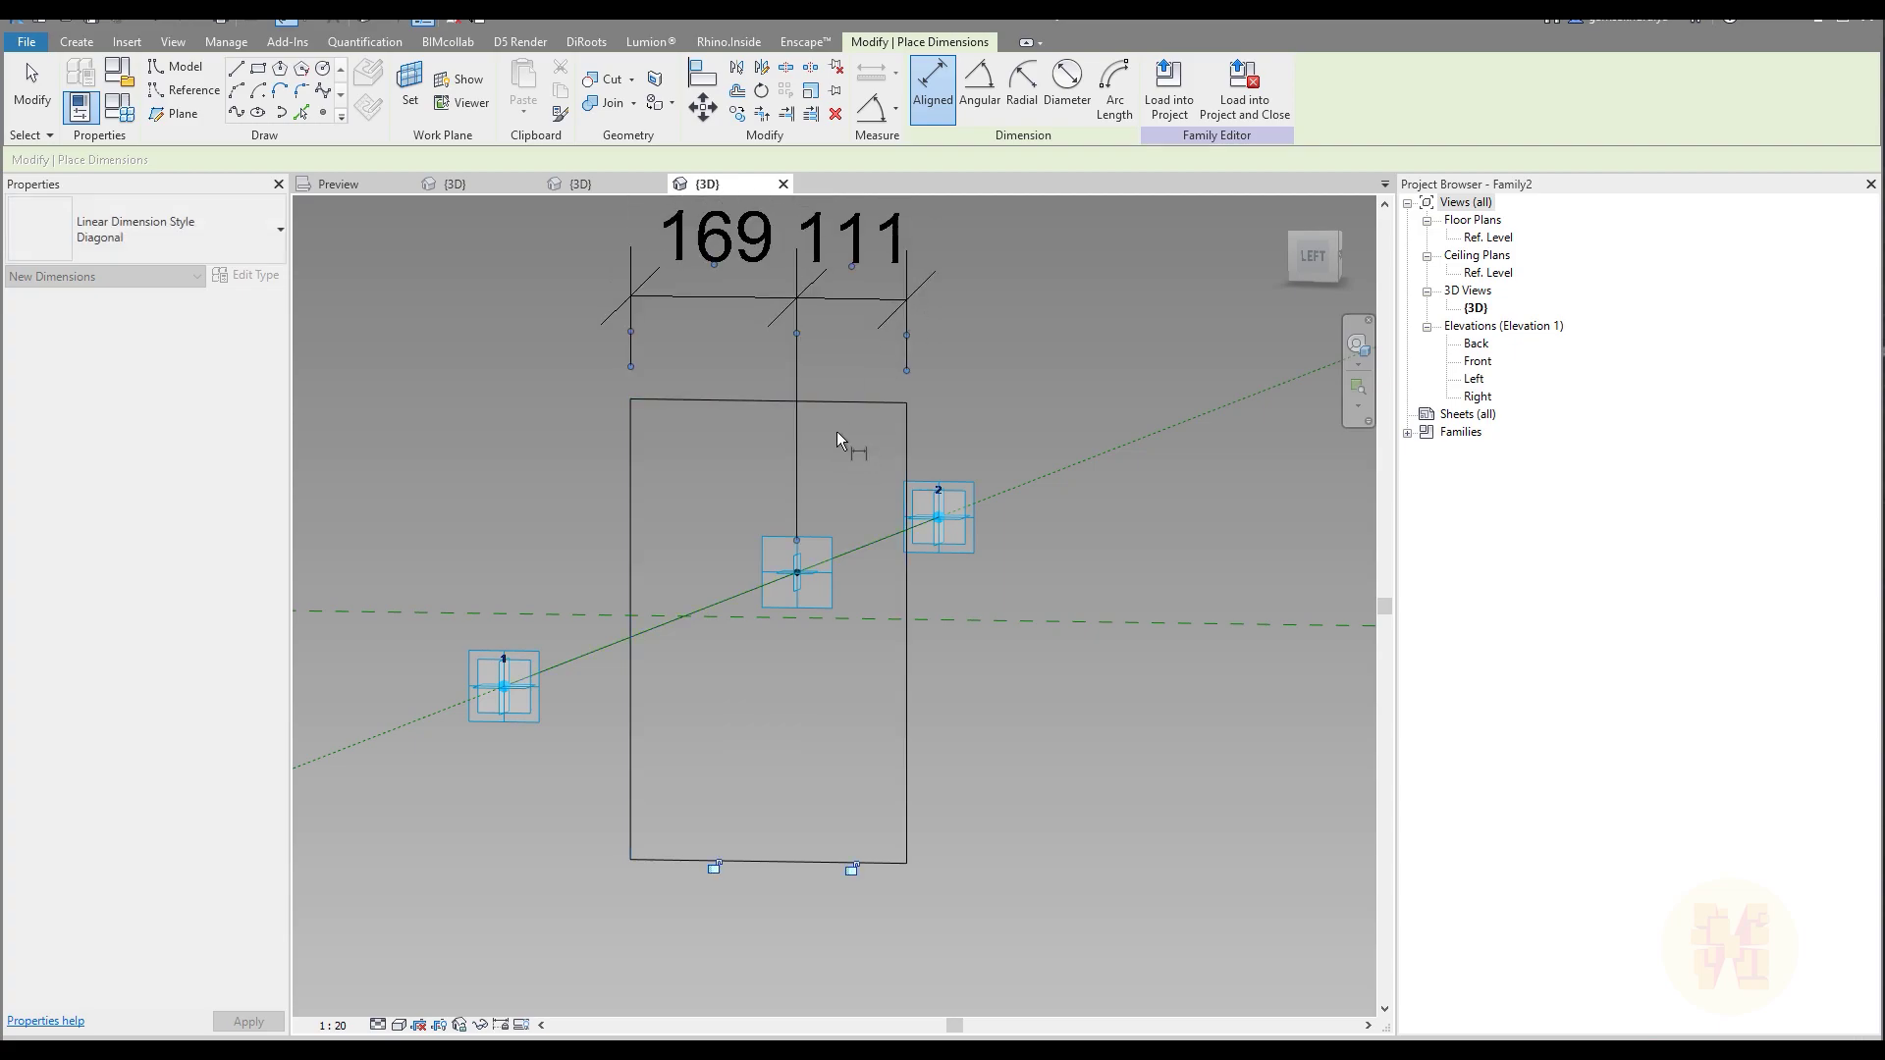
Add a chained aligned dimension from the rectangle's upper edge through the hosted point to its lower edge
left_click(839, 402)
left_click(710, 605)
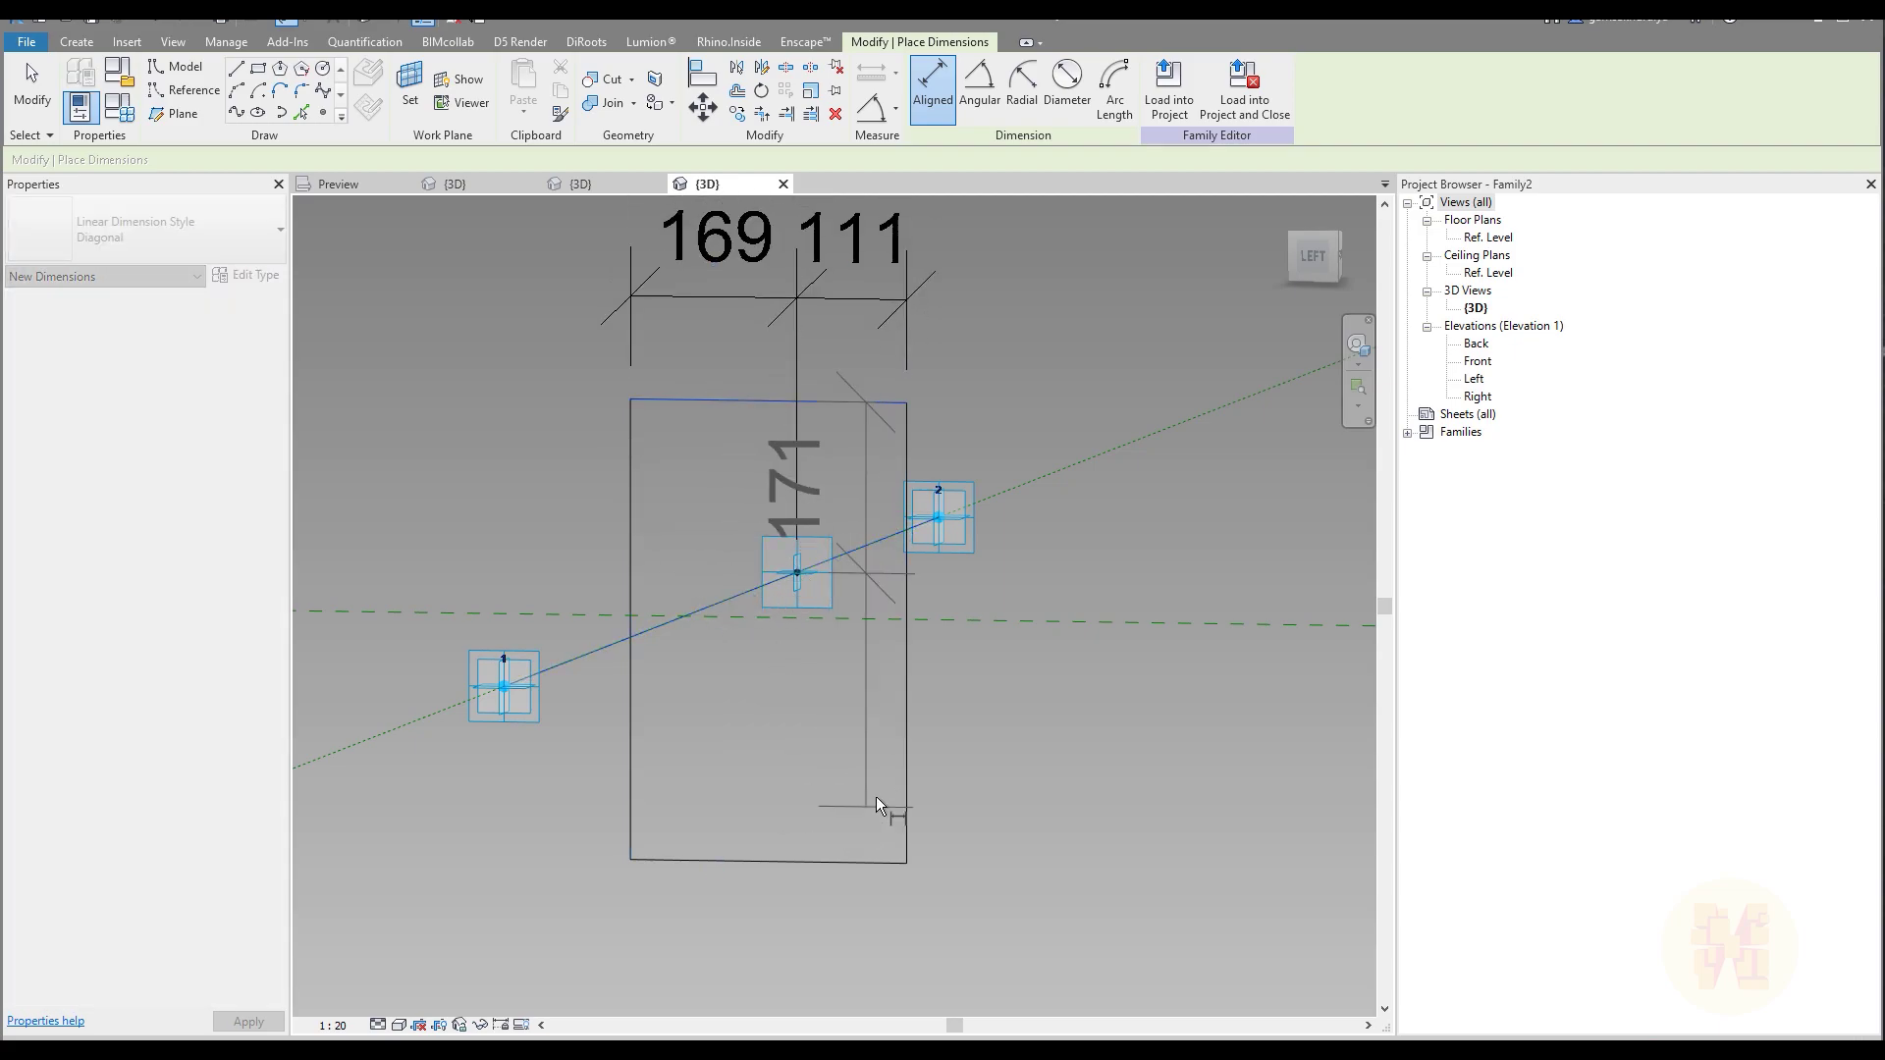
left_click(852, 864)
left_click(1199, 786)
middle_click_drag(1008, 640, 920, 706)
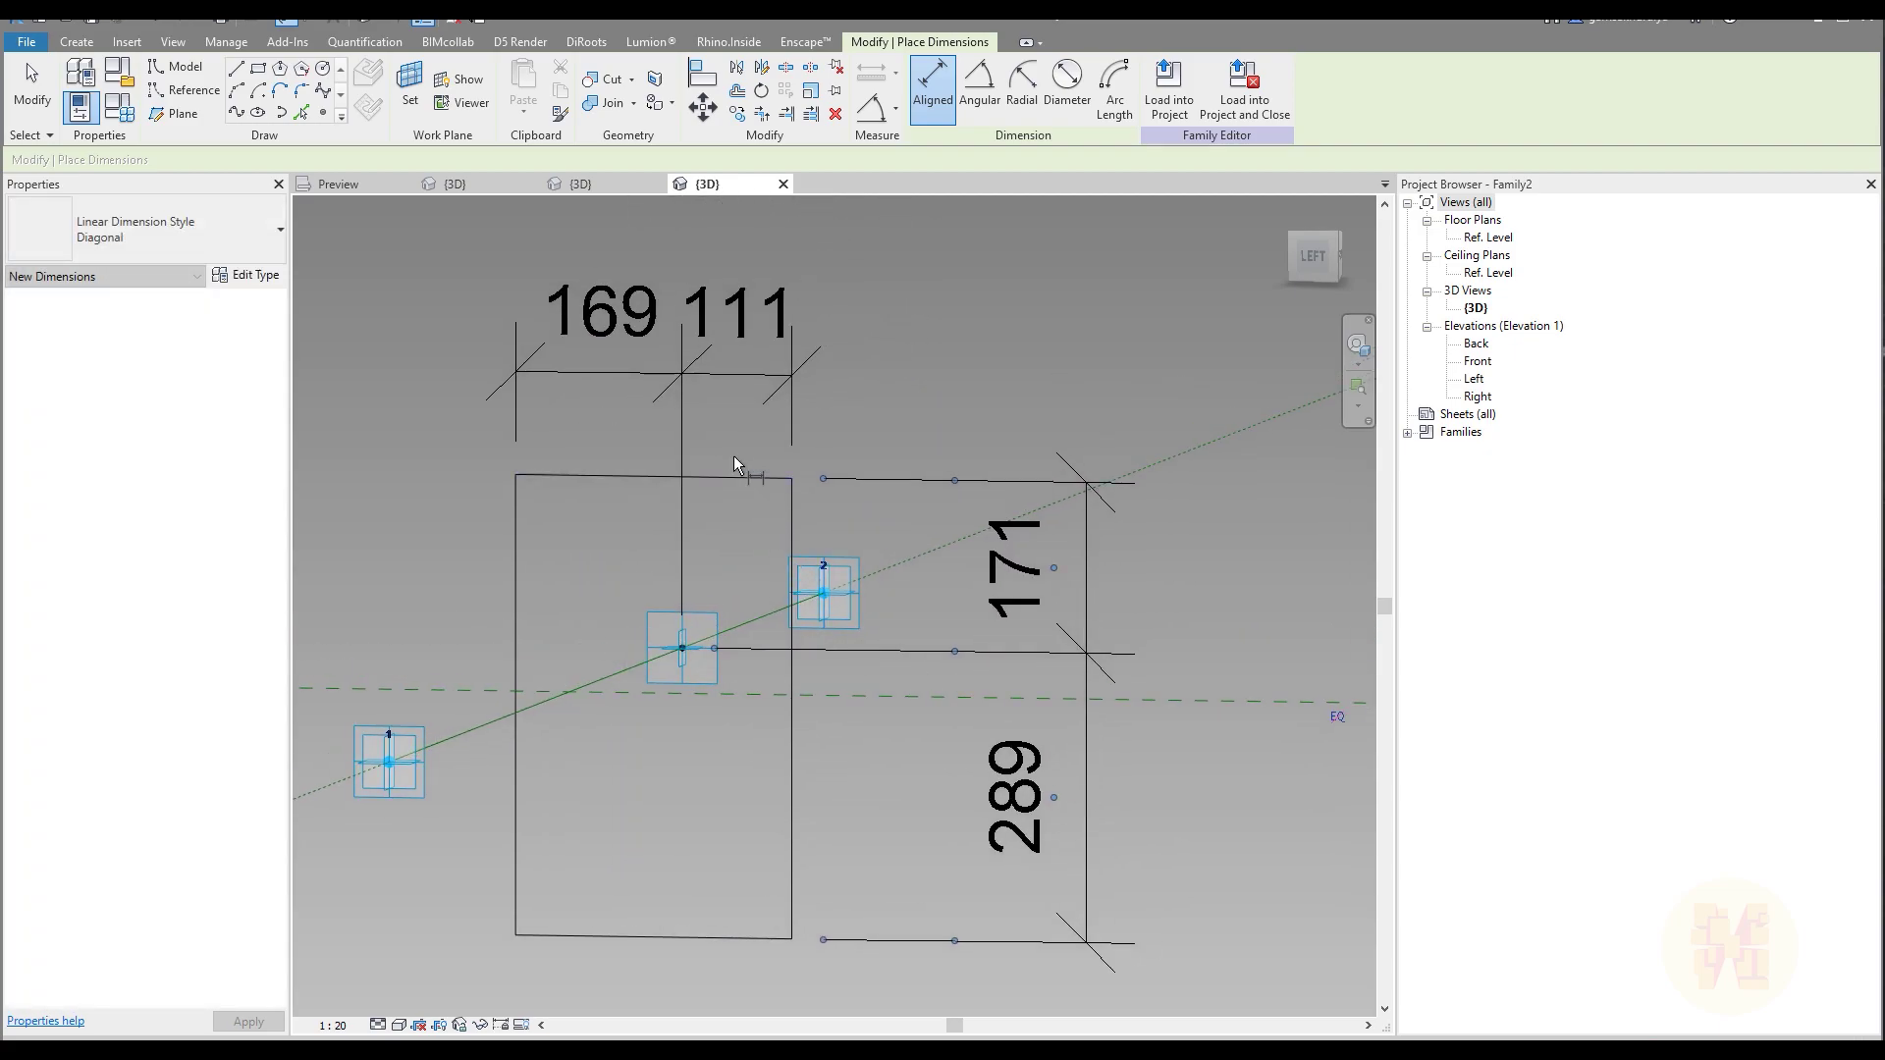
Dimension the rectangle's overall height and overall width
left_click(746, 481)
left_click(728, 939)
left_click(1281, 852)
left_click(515, 540)
left_click(788, 522)
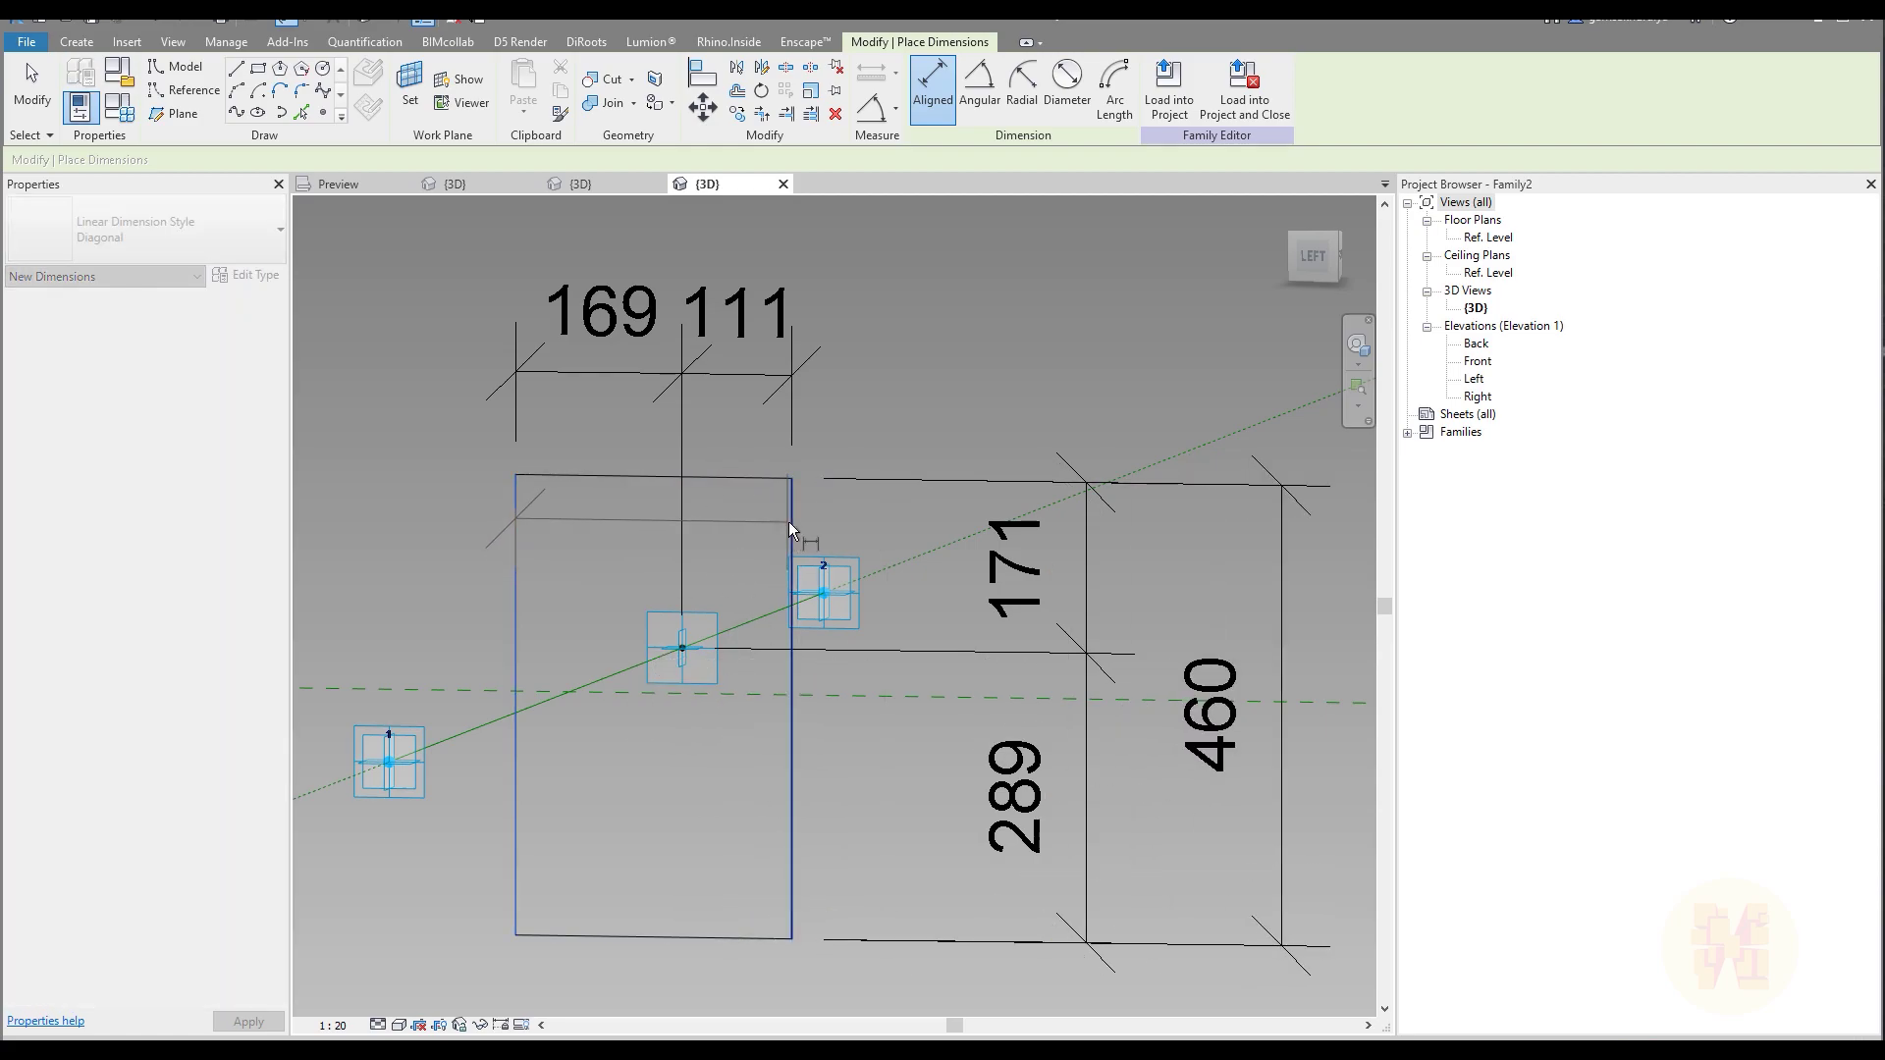
left_click(667, 312)
key("Escape")
key("Escape")
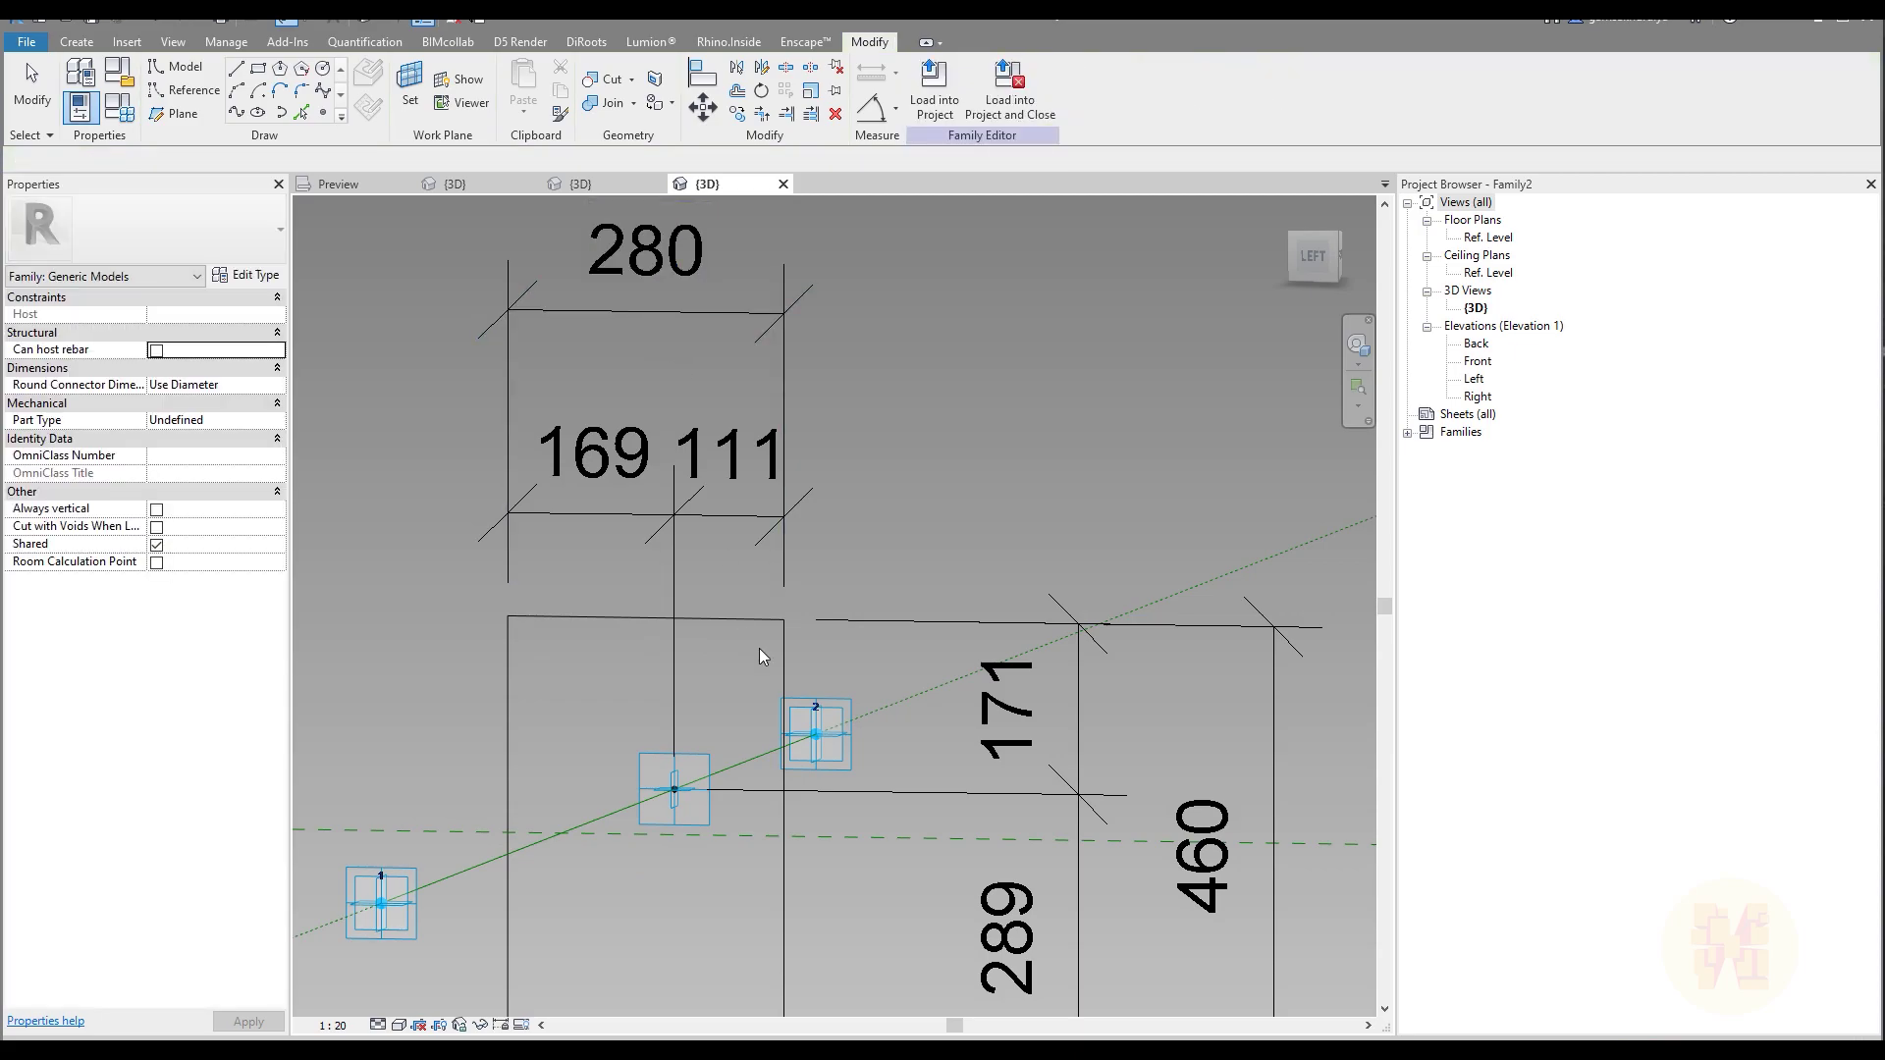
Apply equality constraints to both chained dimensions so the rectangle is centred on the hosted point horizontally and vertically
middle_click_drag(736, 609, 750, 567)
scroll(750, 568, "down", 2)
left_click(663, 507)
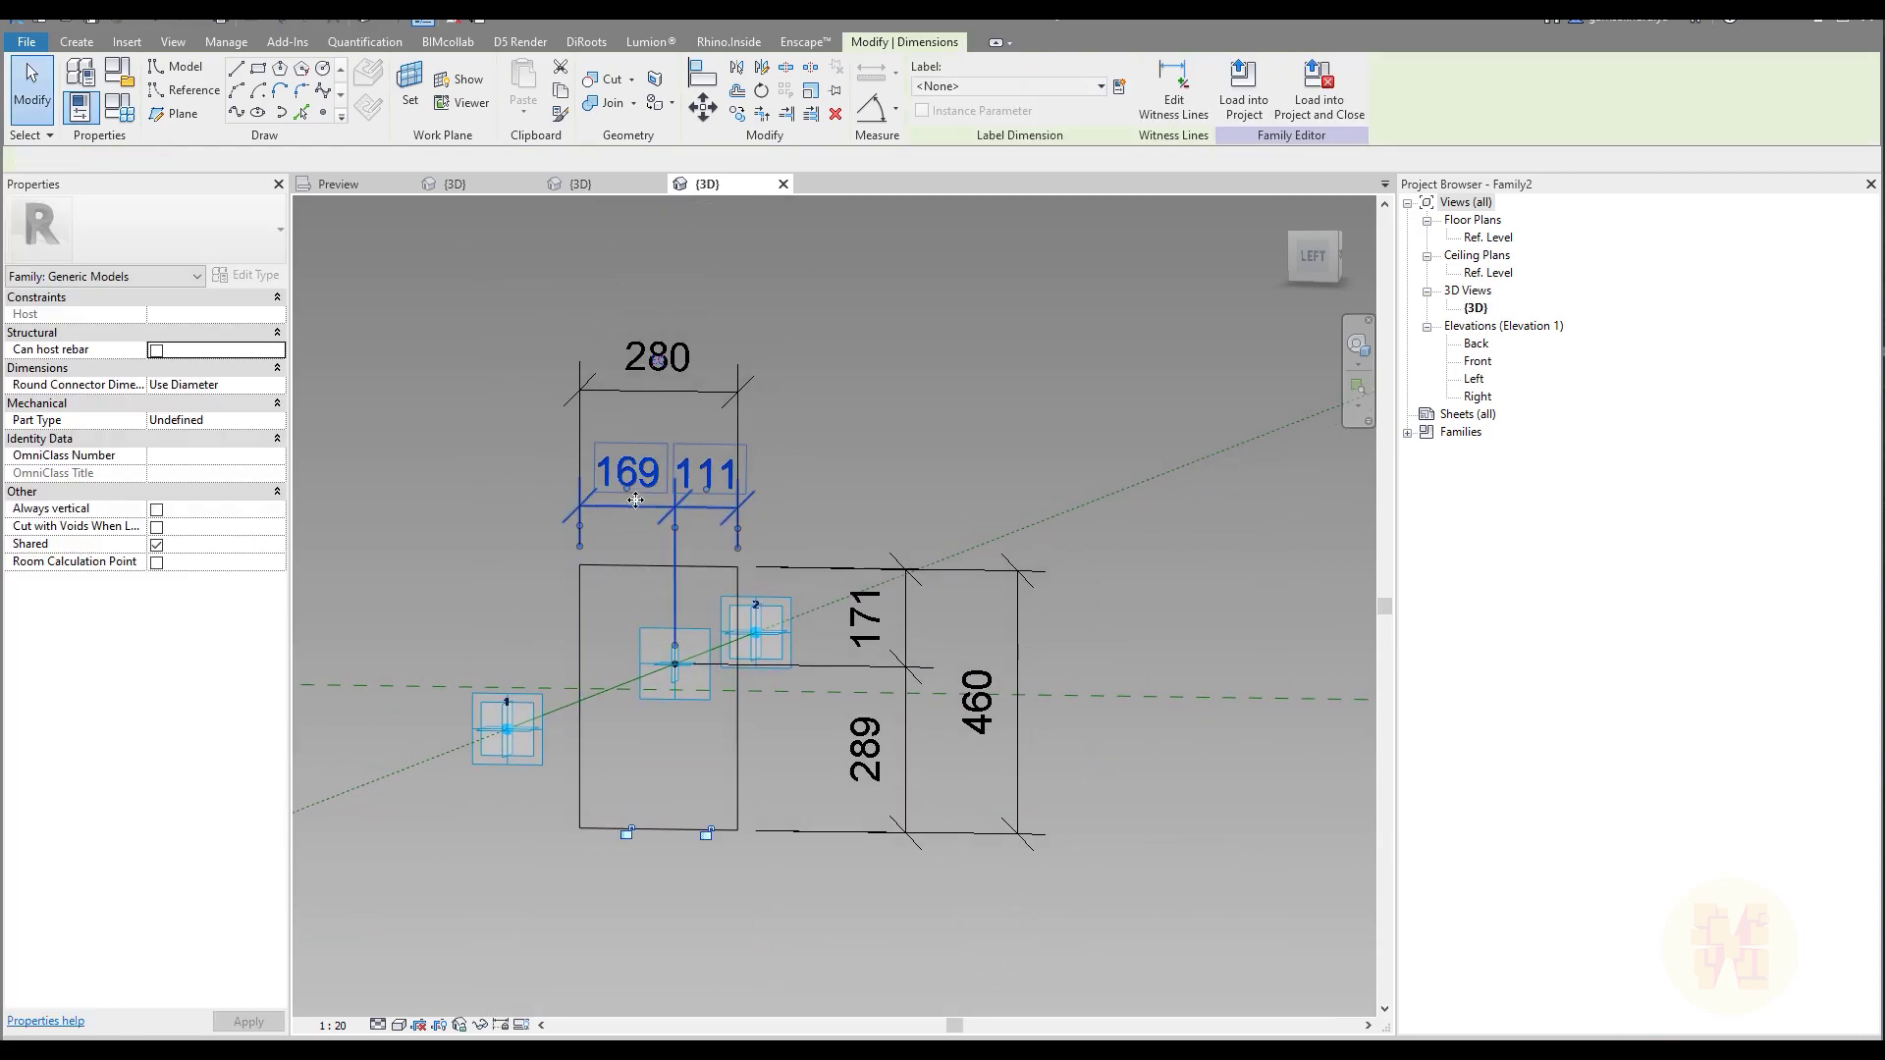
left_click(662, 368)
left_click(844, 667)
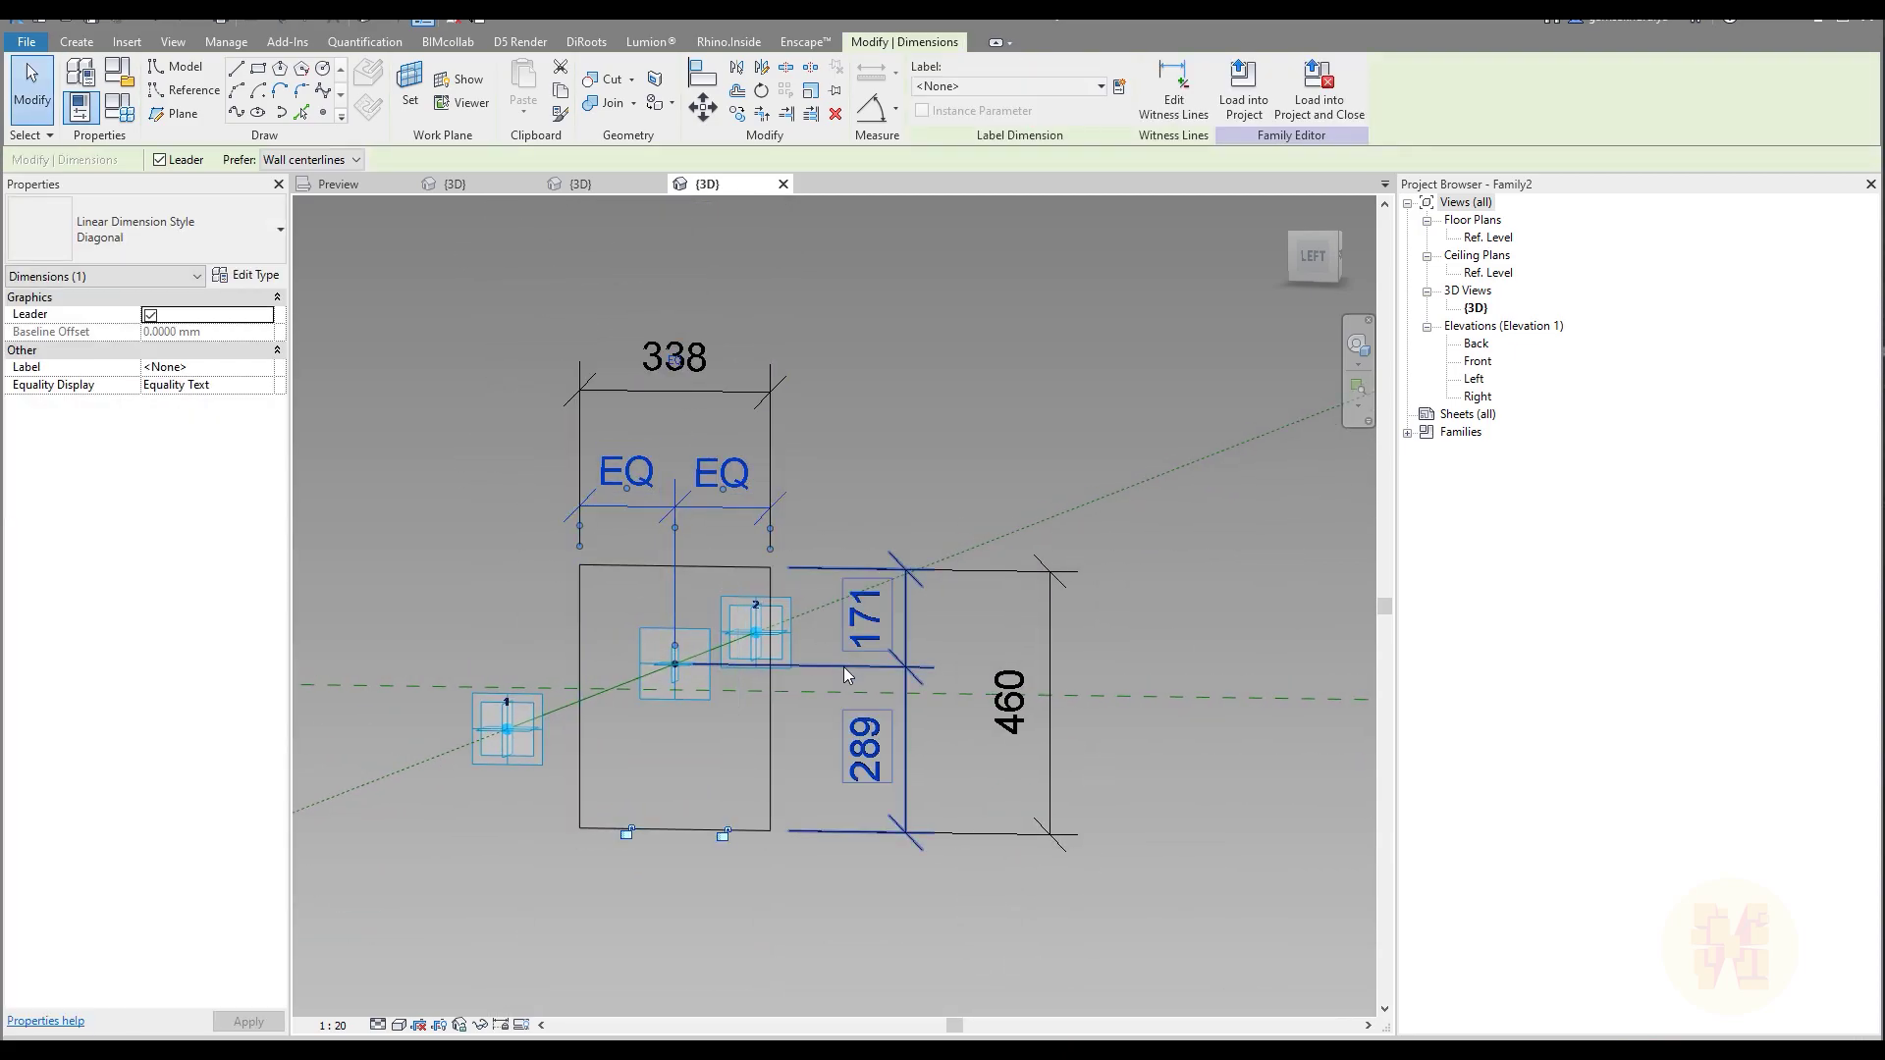
left_click(1048, 703)
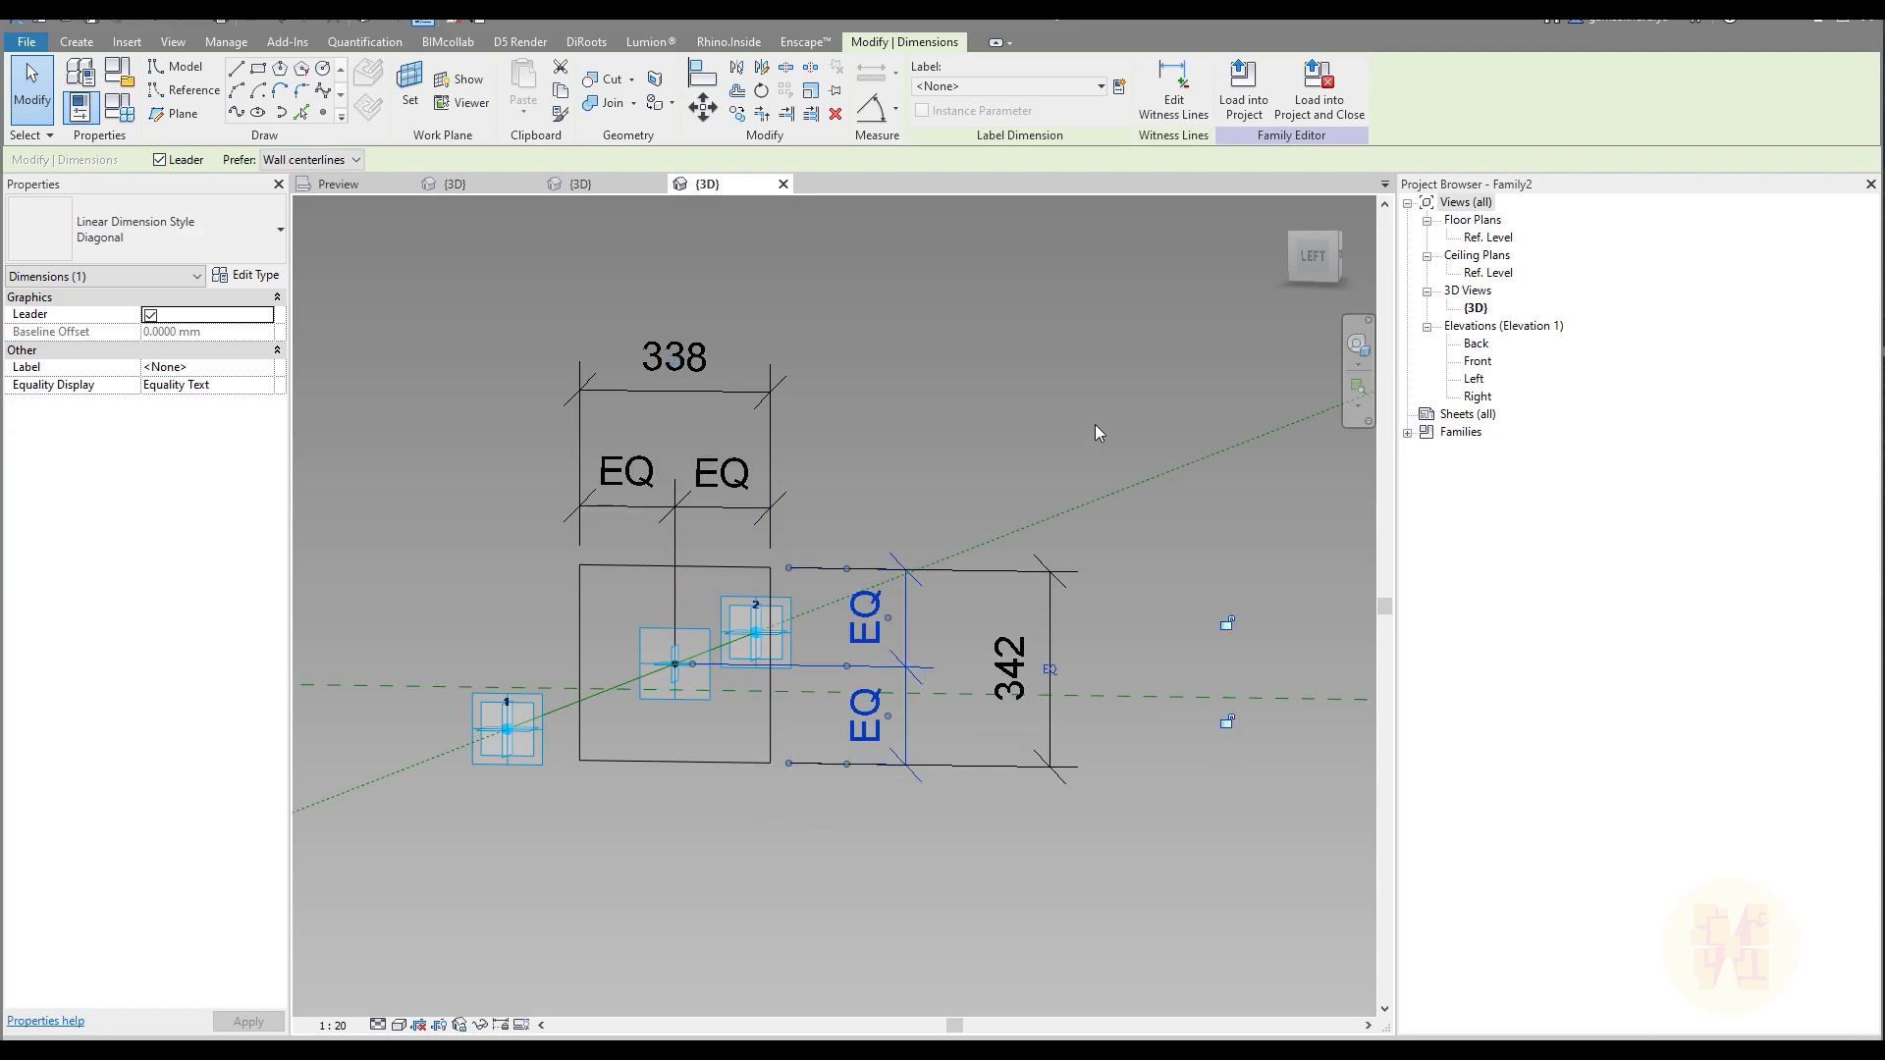
left_click(973, 404)
Label the rectangle's overall width dimension with a new type family parameter named Profile_W
left_click(805, 341)
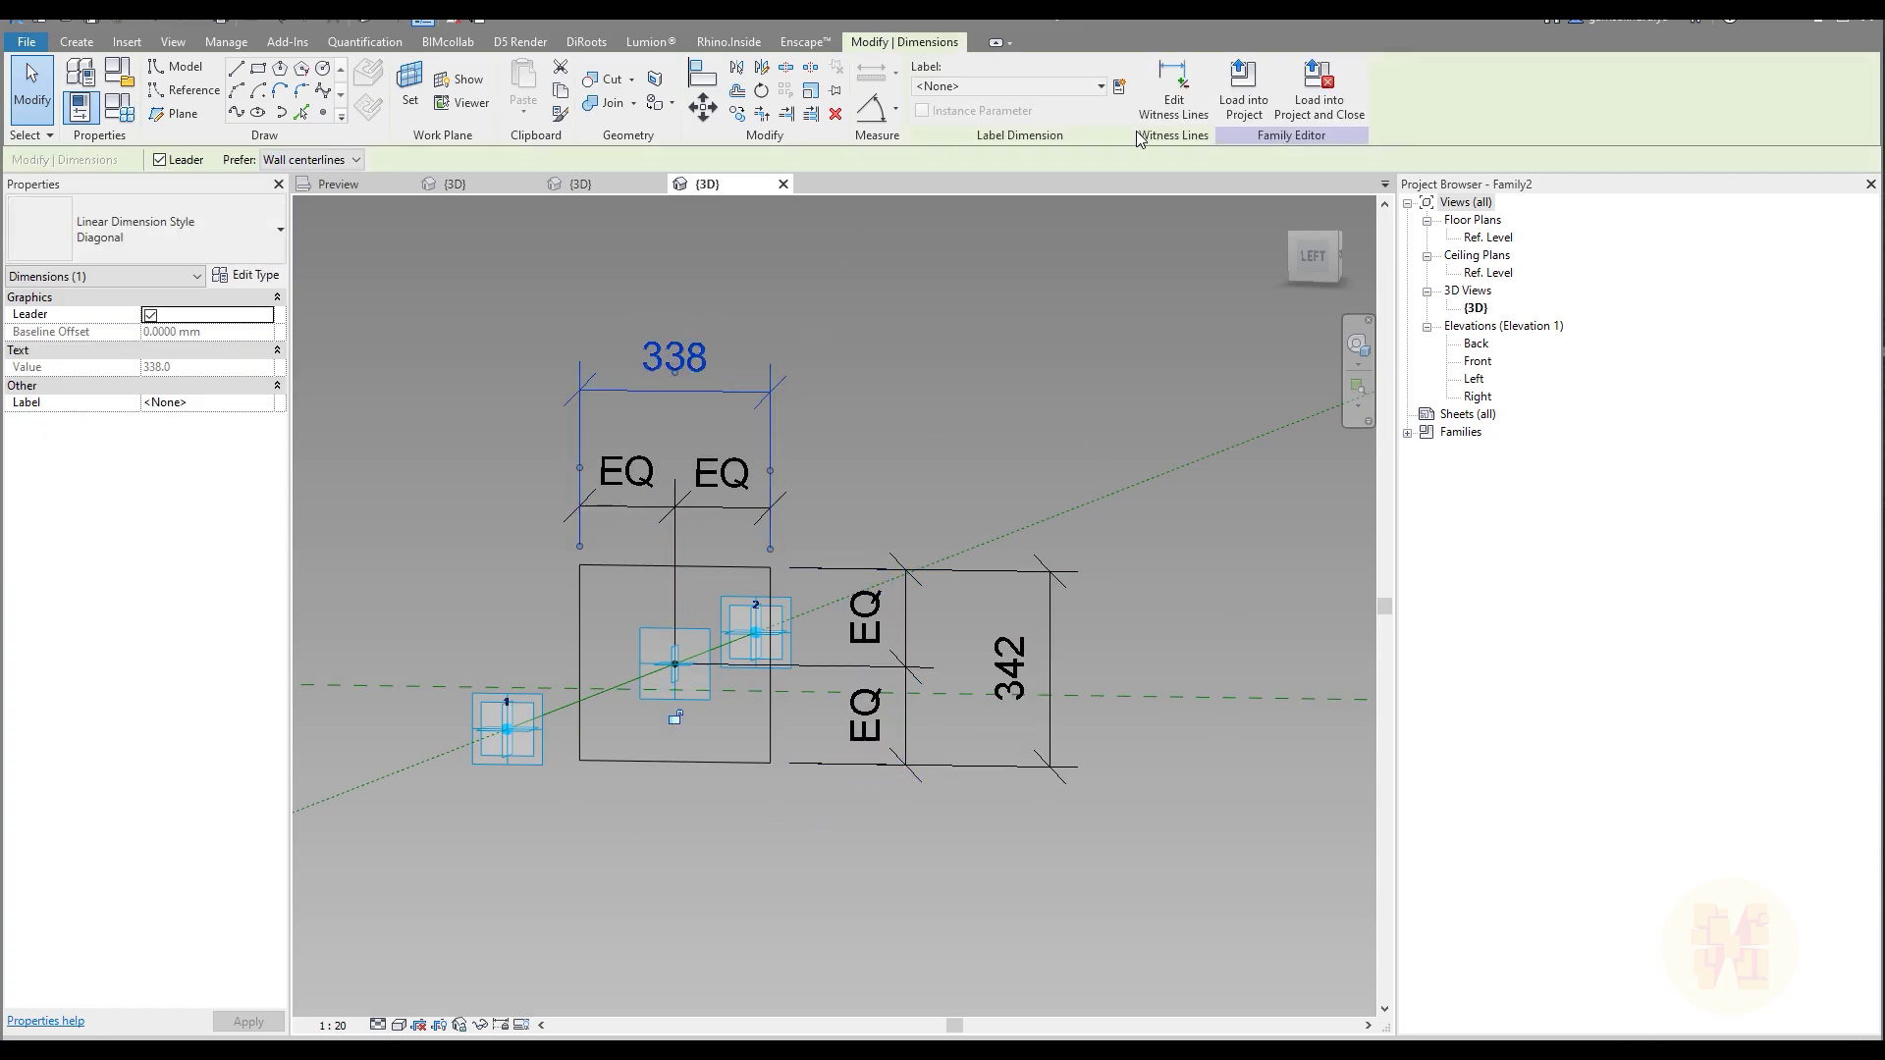
left_click(1118, 89)
type("Profile")
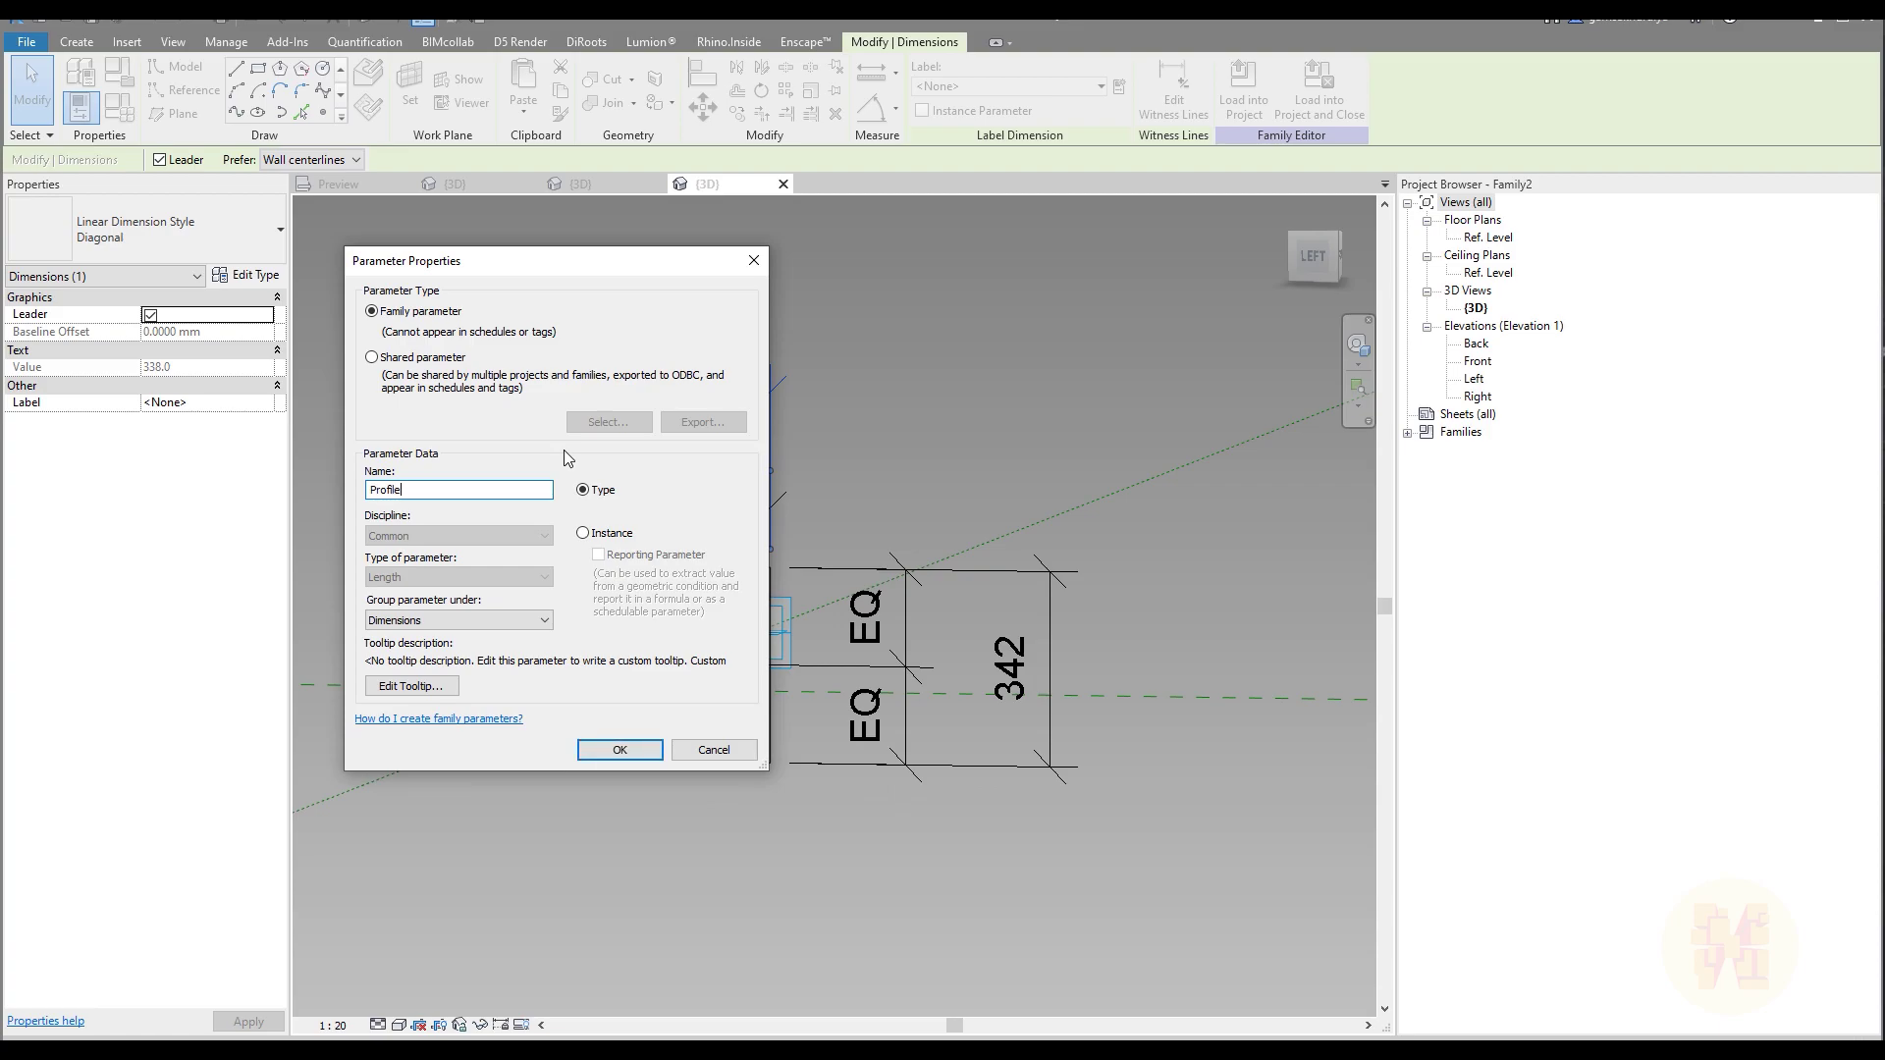
type("_W")
left_click(619, 750)
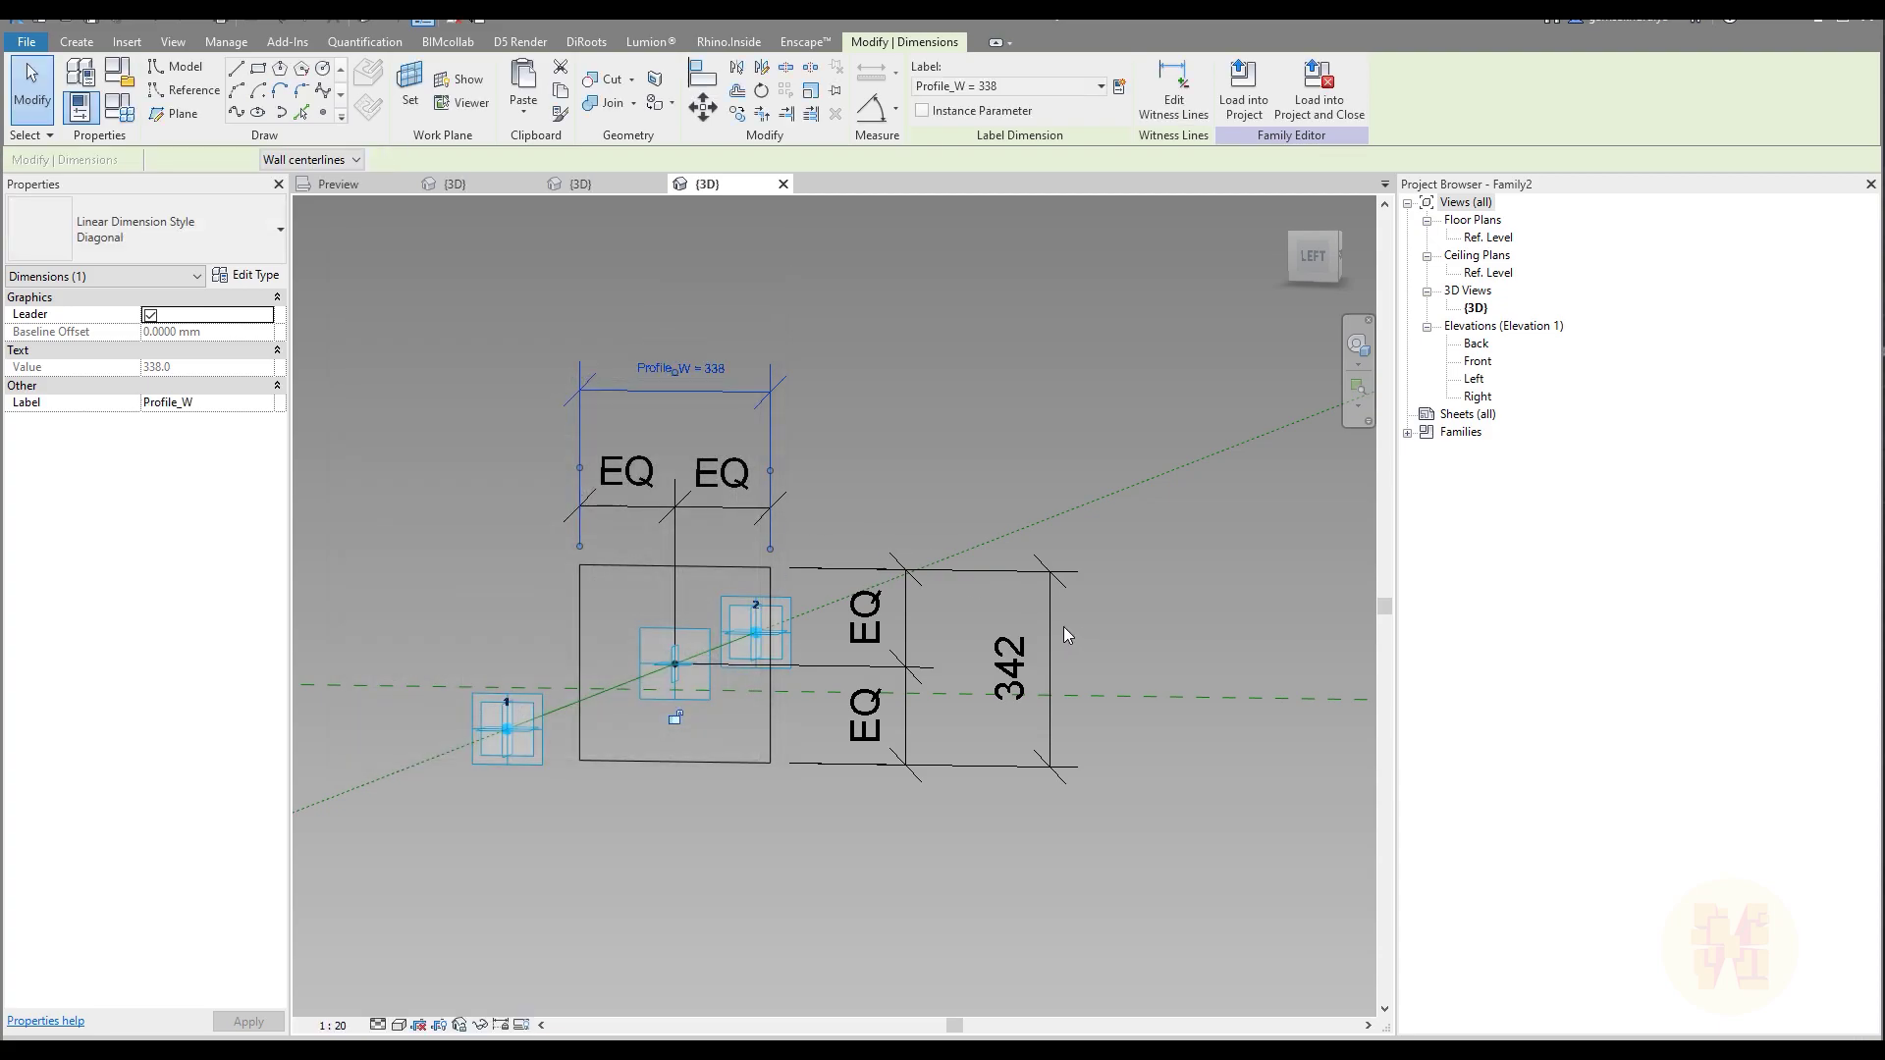
Label the rectangle's overall height dimension with a new type family parameter named Profile_H
key("Escape")
left_click(1119, 87)
type("Profile_H")
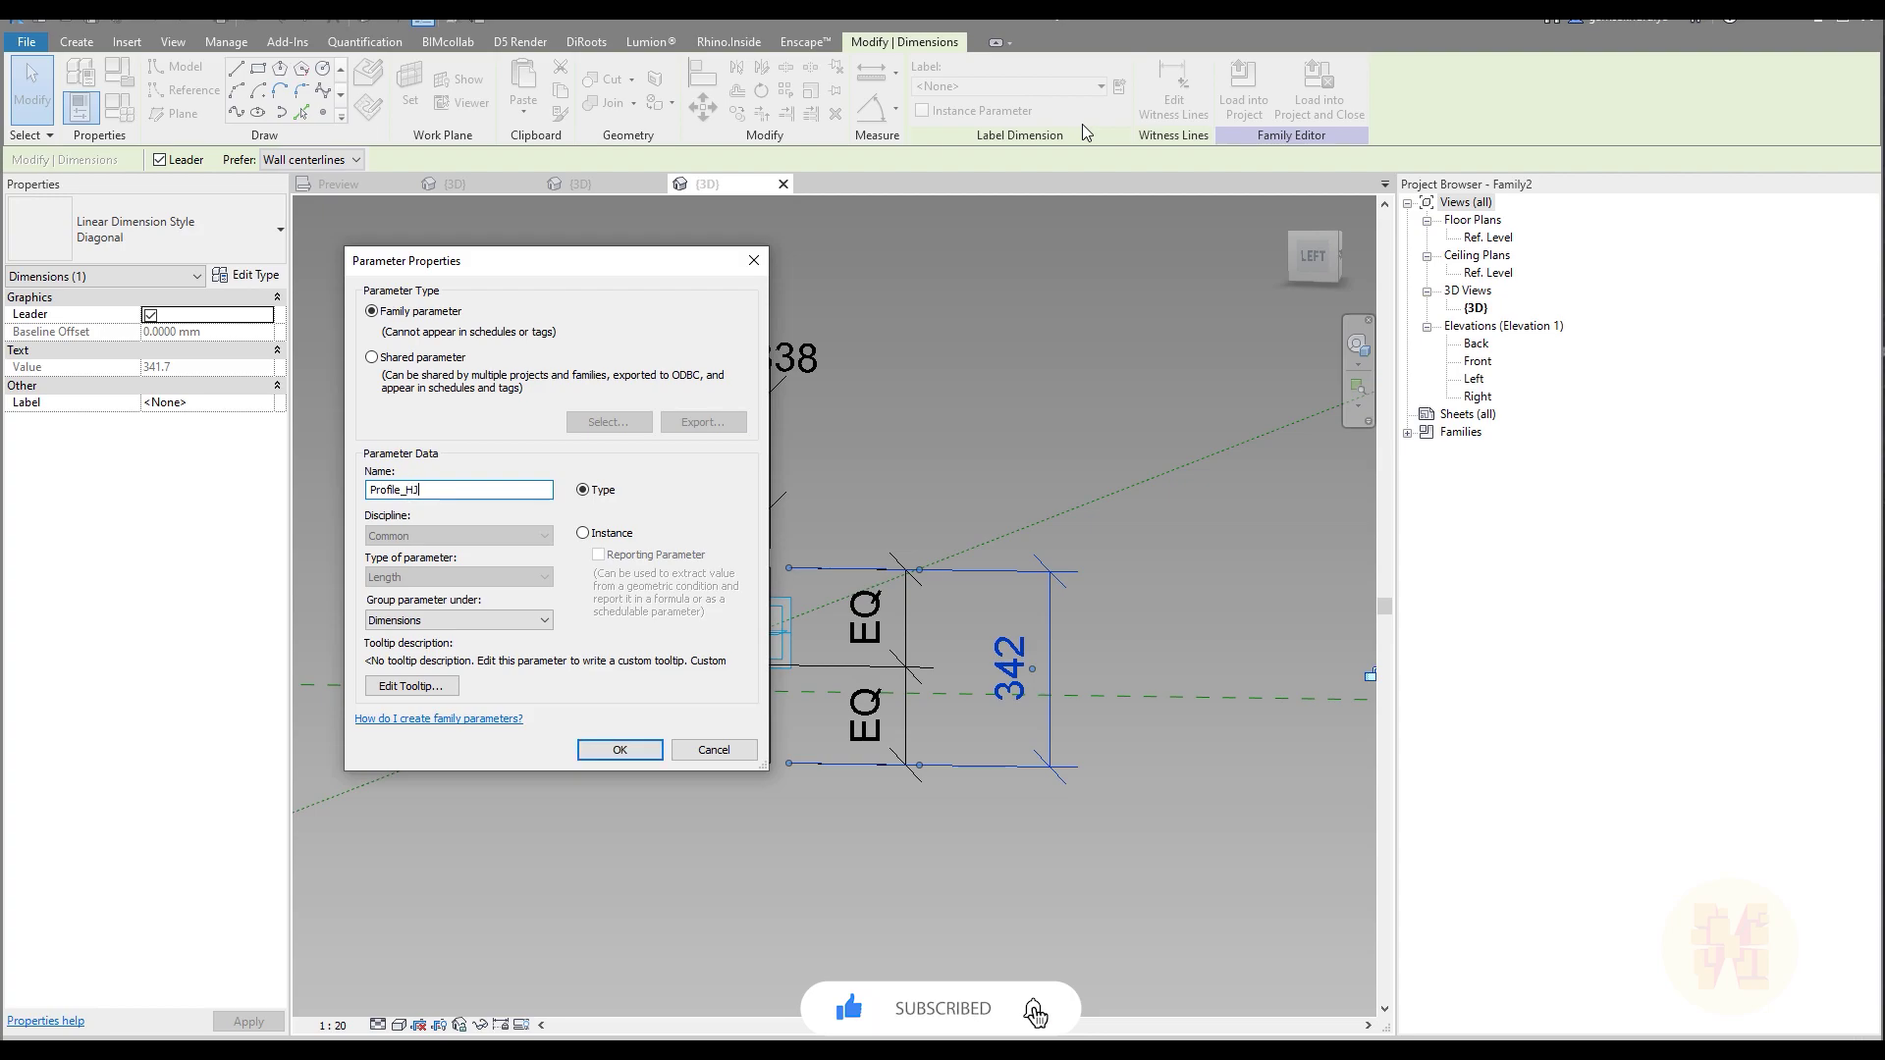
left_click(619, 749)
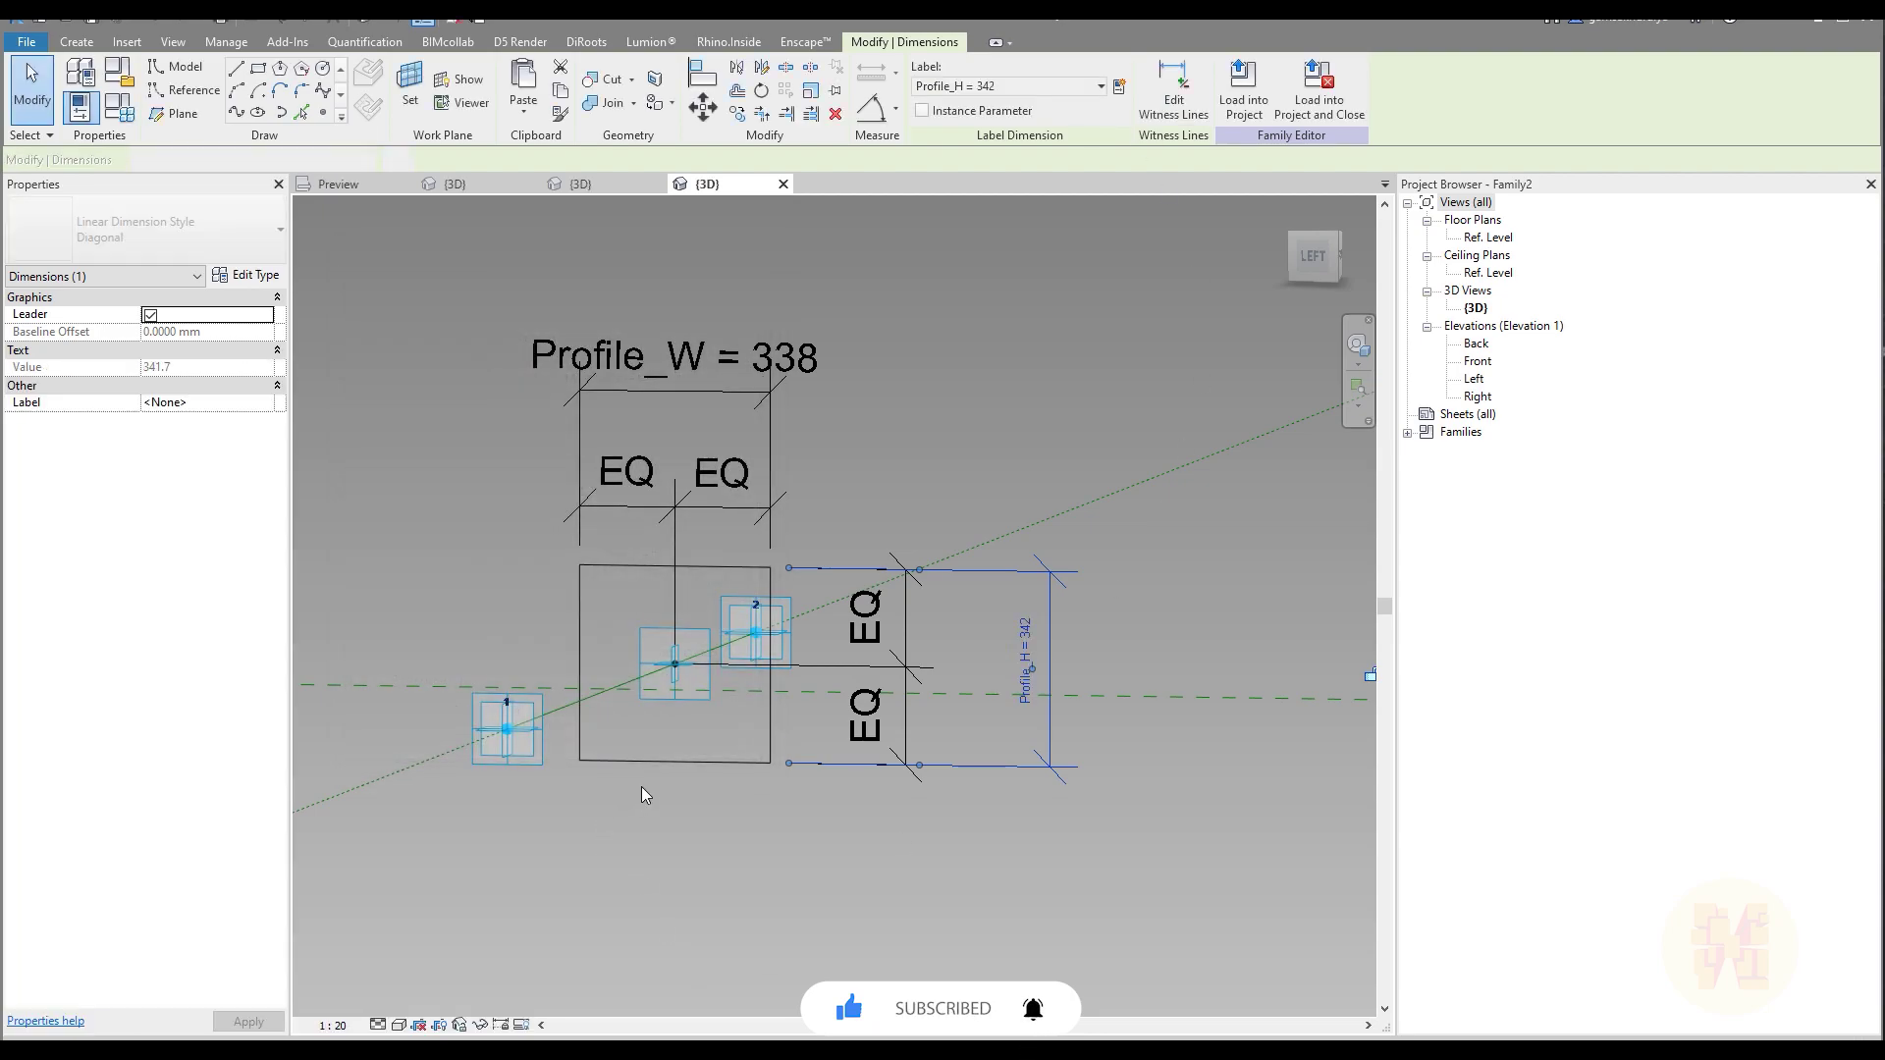
Set Profile_H to 150 and Profile_W to 75 in the family types
left_click(119, 113)
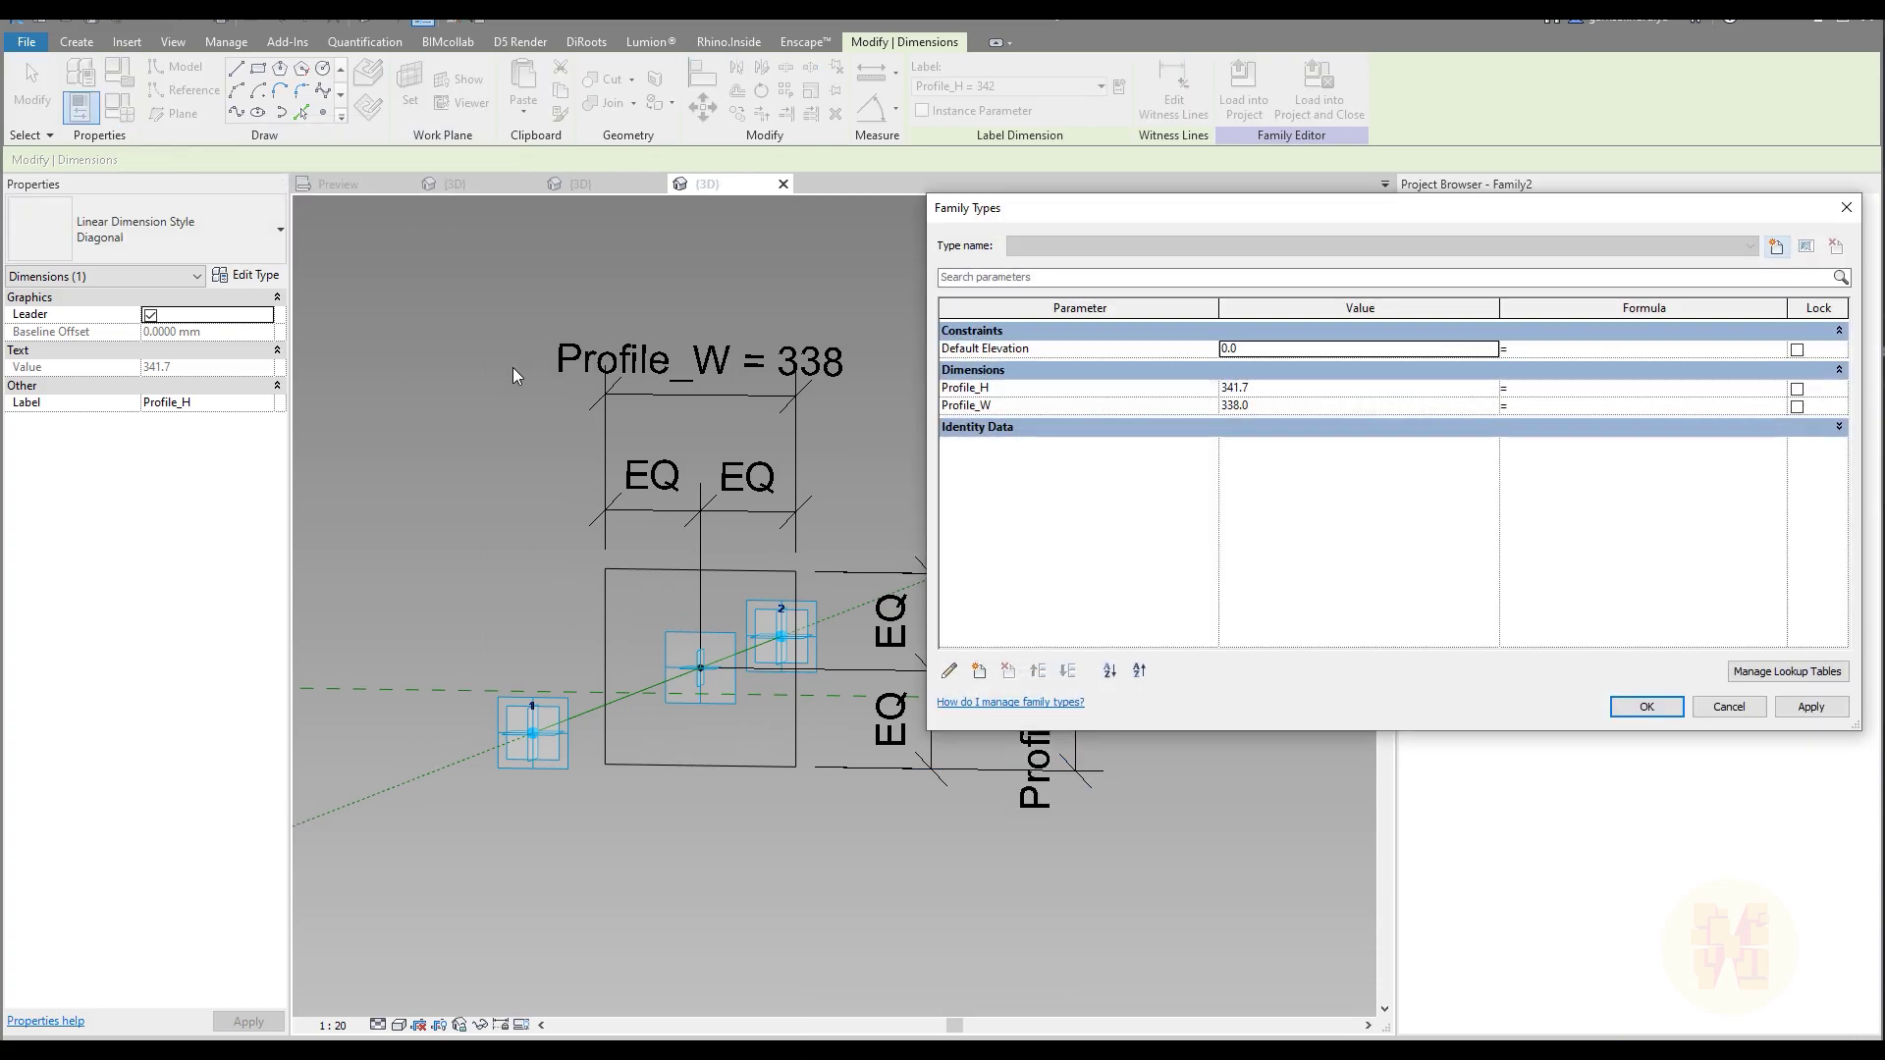
left_click(1306, 389)
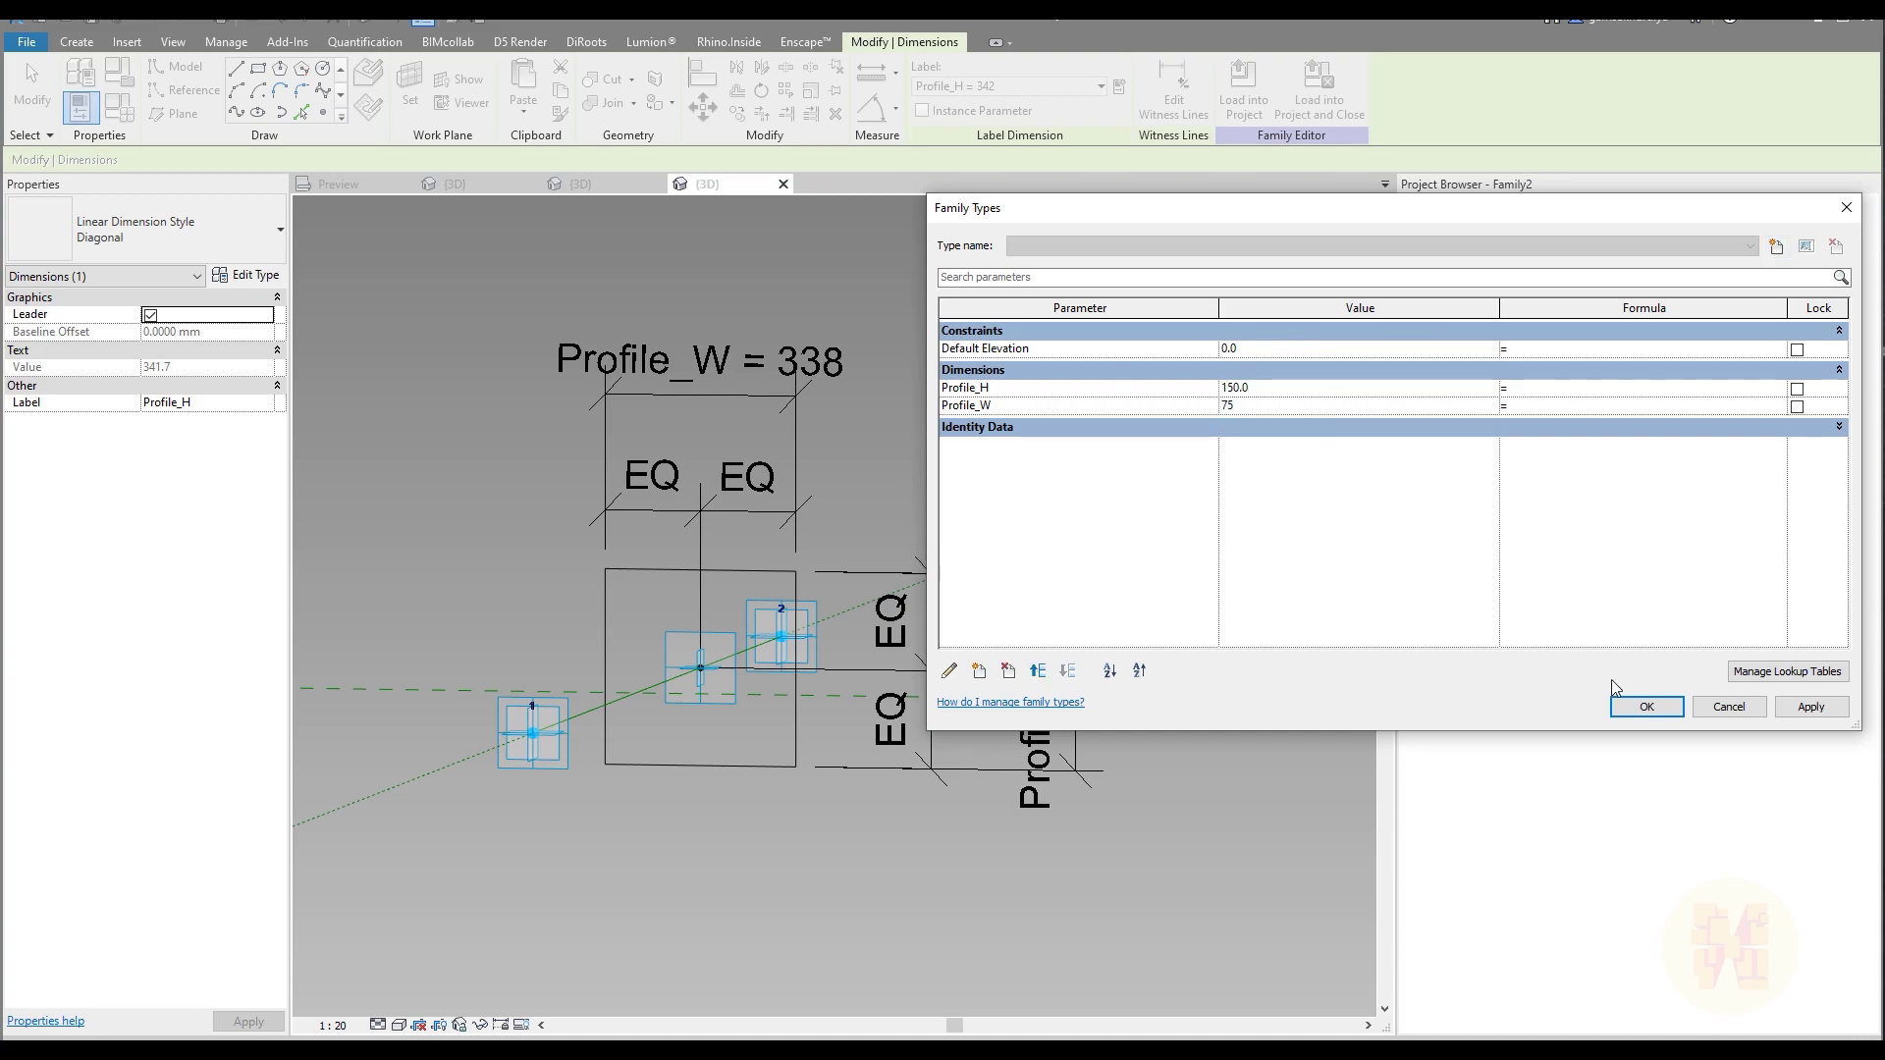
left_click(1646, 707)
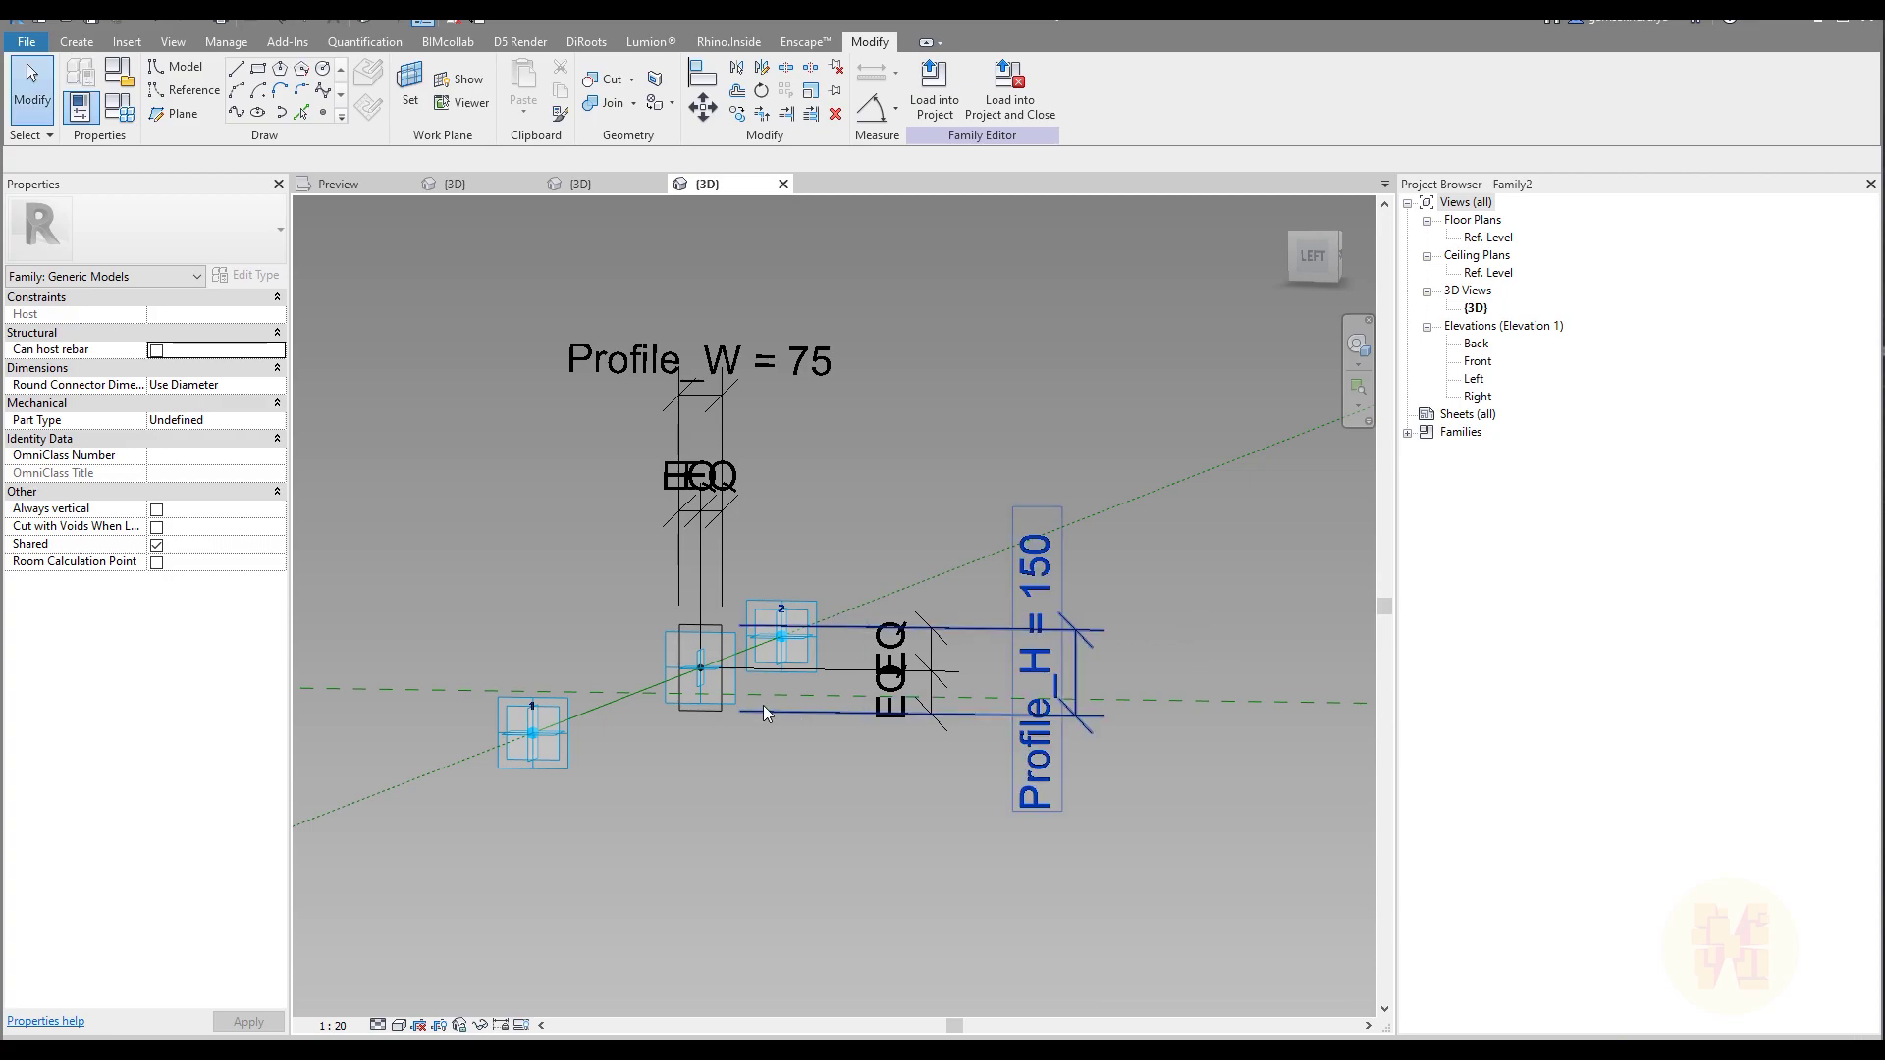
Set the 3D view's scale to 1:10
scroll(764, 704, "up", 2)
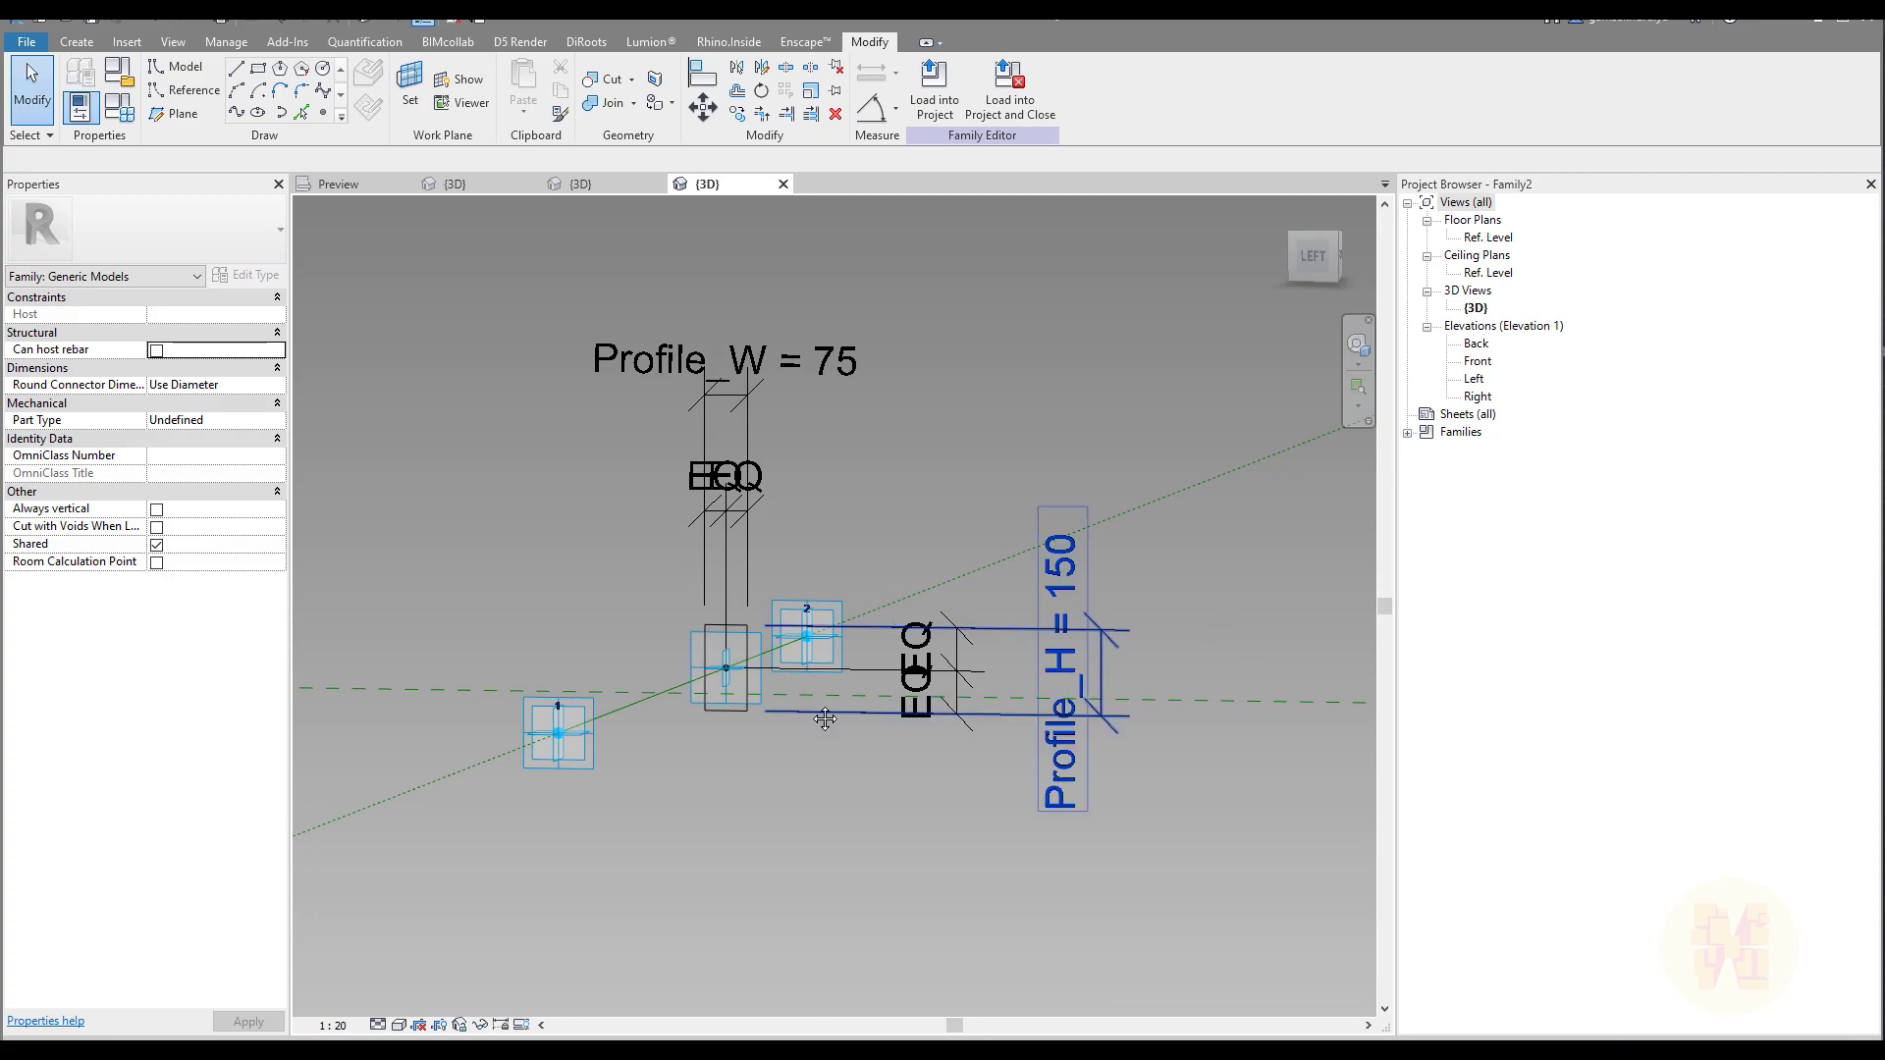
left_click(333, 1026)
left_click(371, 810)
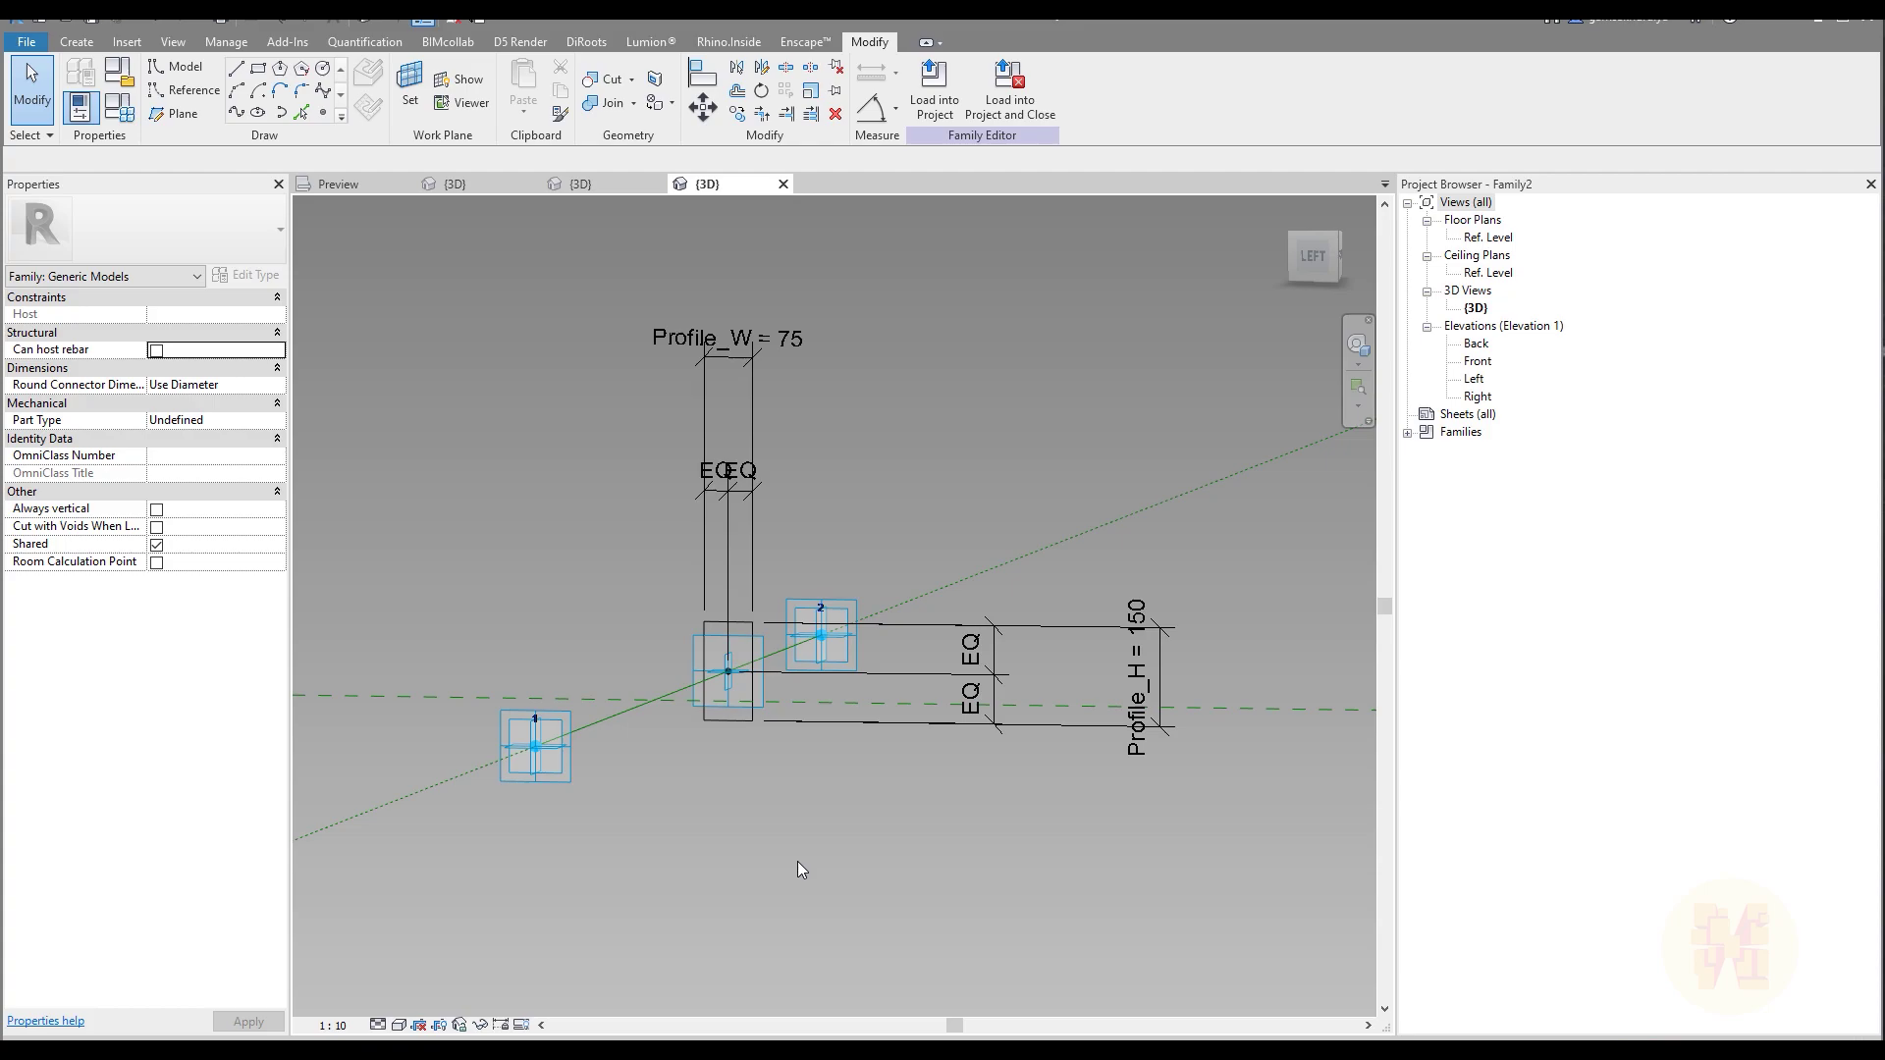
Create a solid form by sweeping the rectangular profile along the reference line between adaptive points 1 and 2
middle_click_drag(795, 782, 815, 796, "shift")
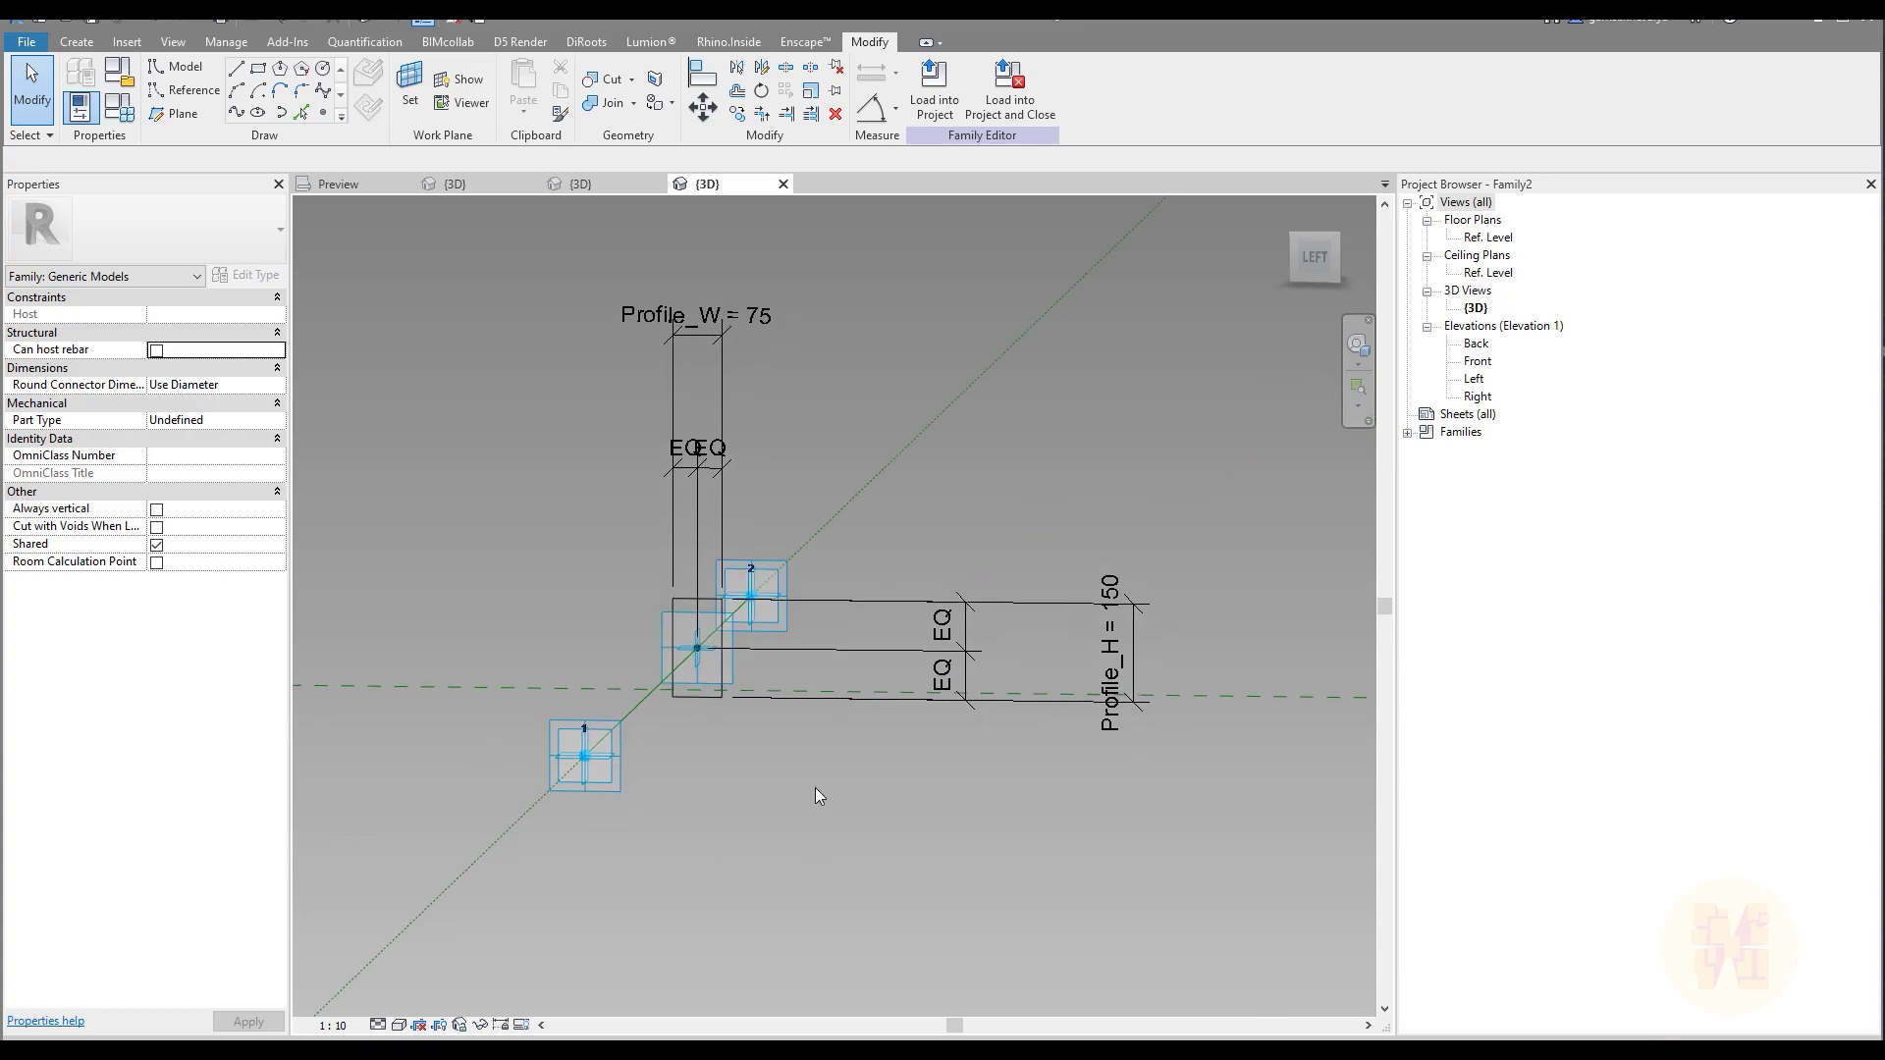
left_click(701, 699)
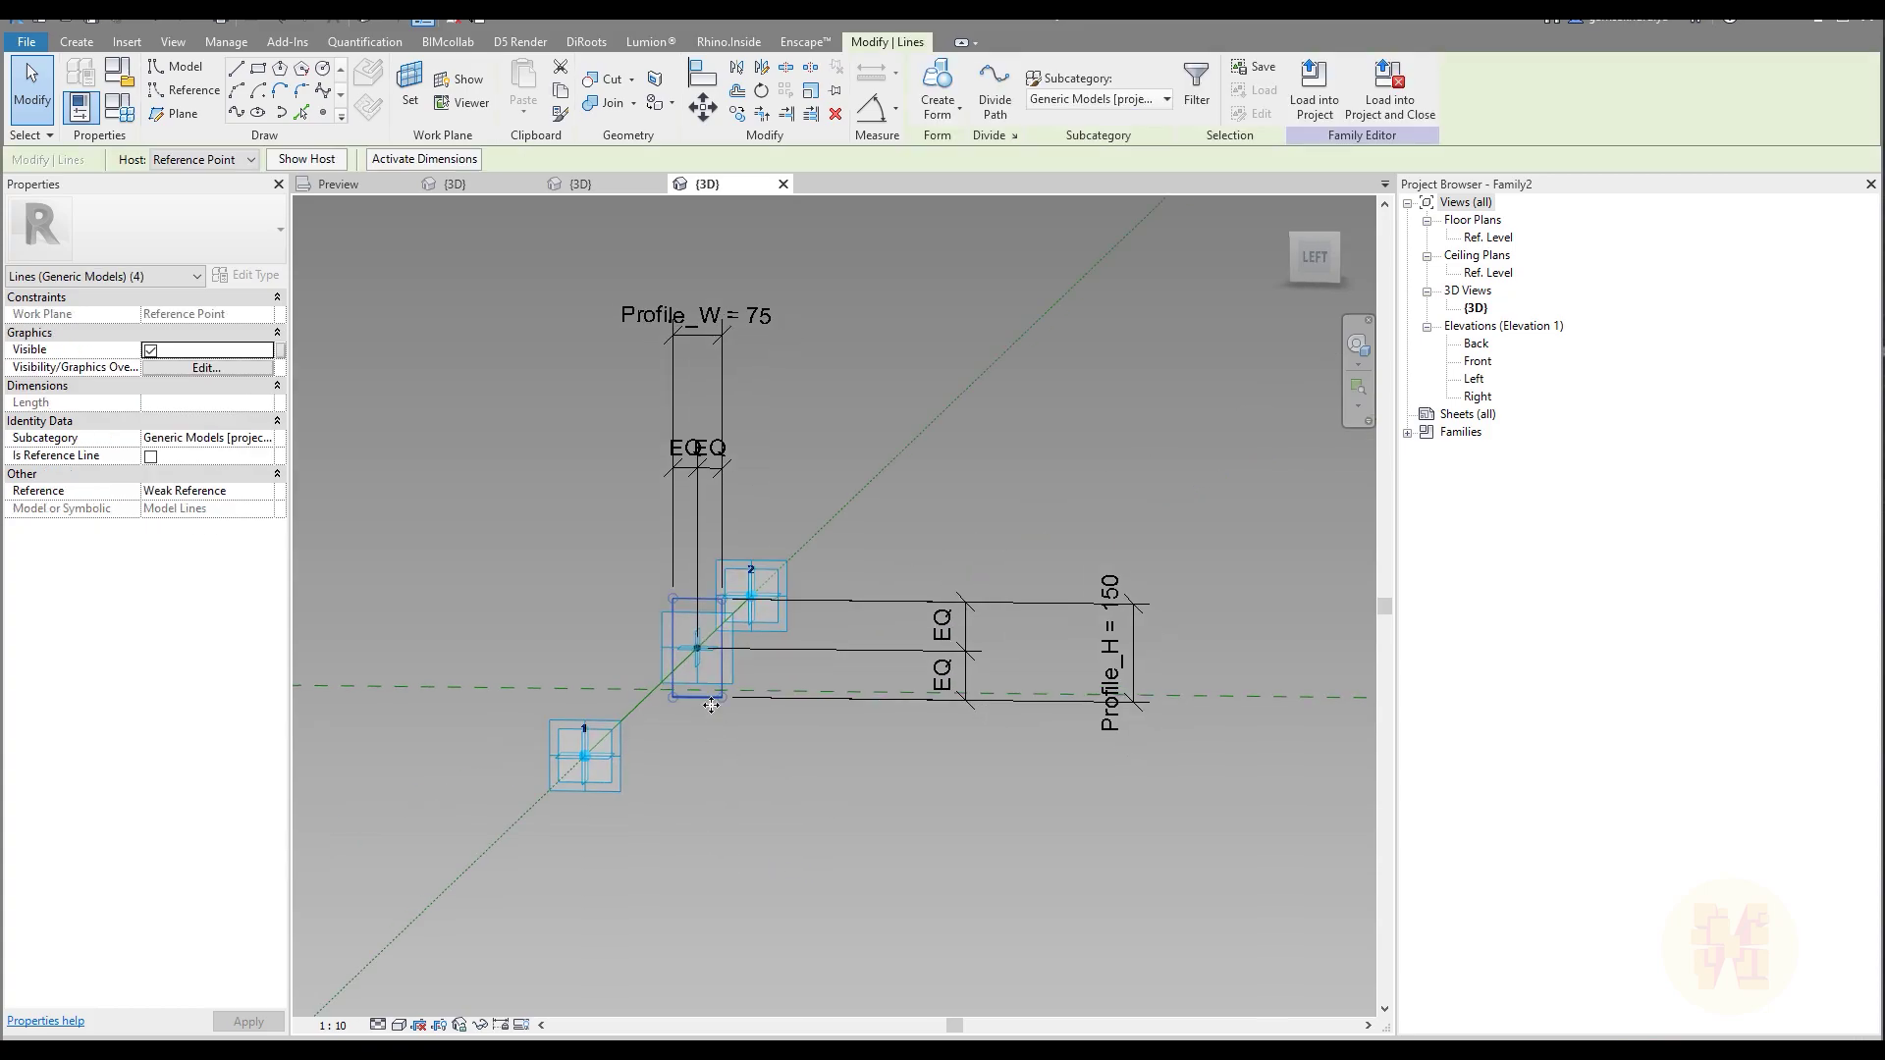
left_click(640, 705, "ctrl")
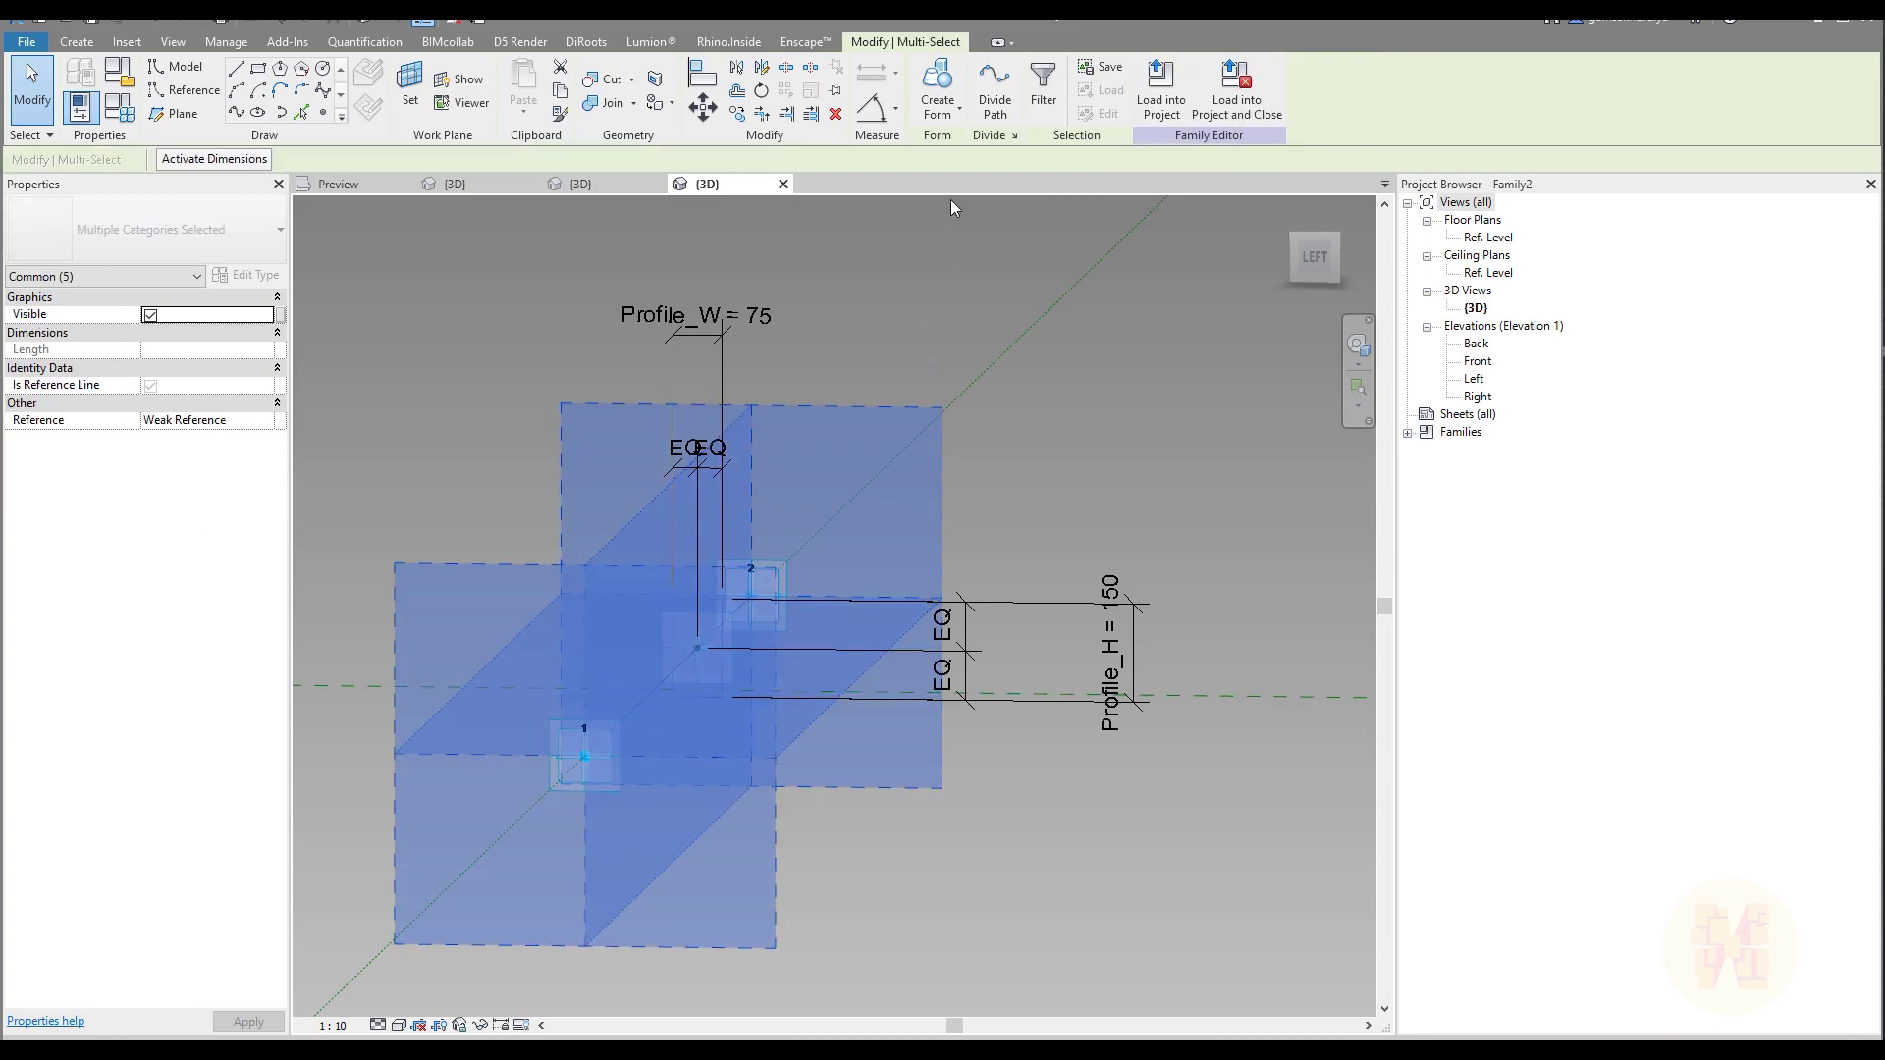
key("c")
key("f")
key("Escape")
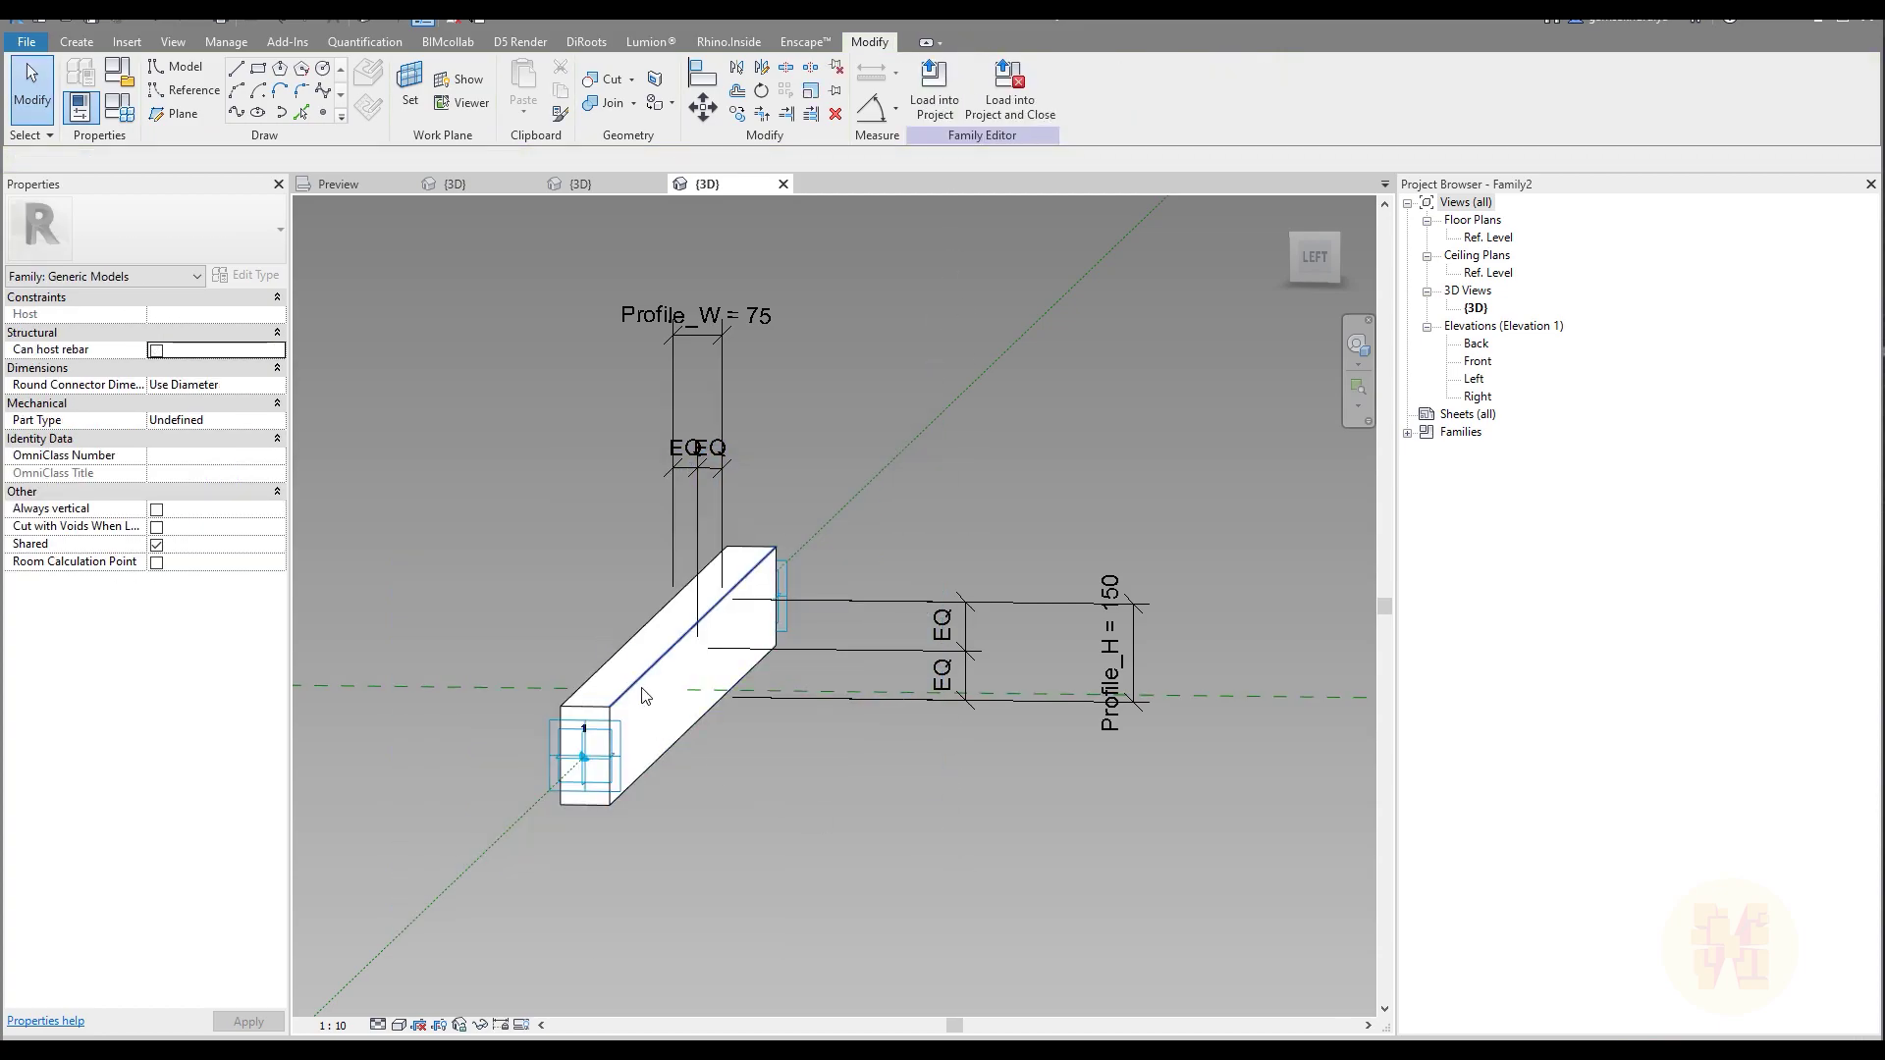
Open the material selection for the swept solid and create a new material in the project materials
left_click(643, 690)
middle_click_drag(642, 688, 637, 654, "shift")
left_click(255, 369)
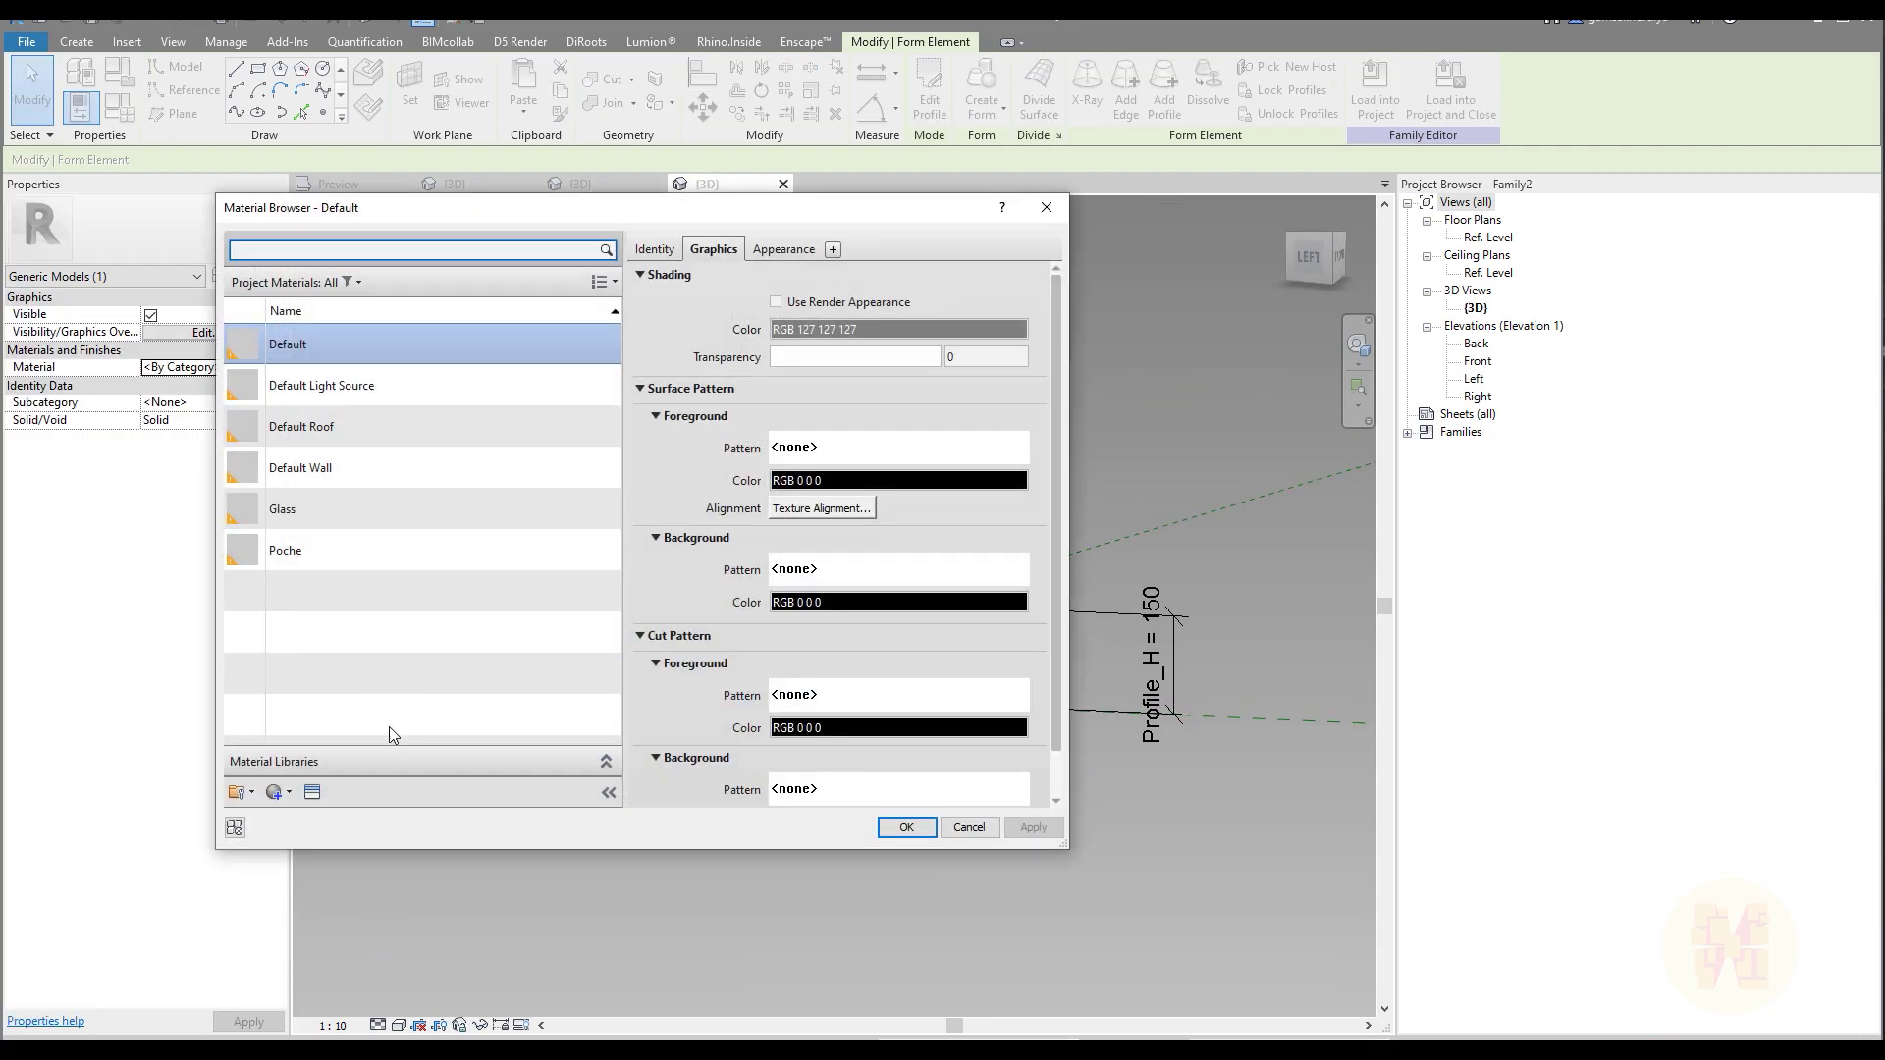
left_click(306, 815)
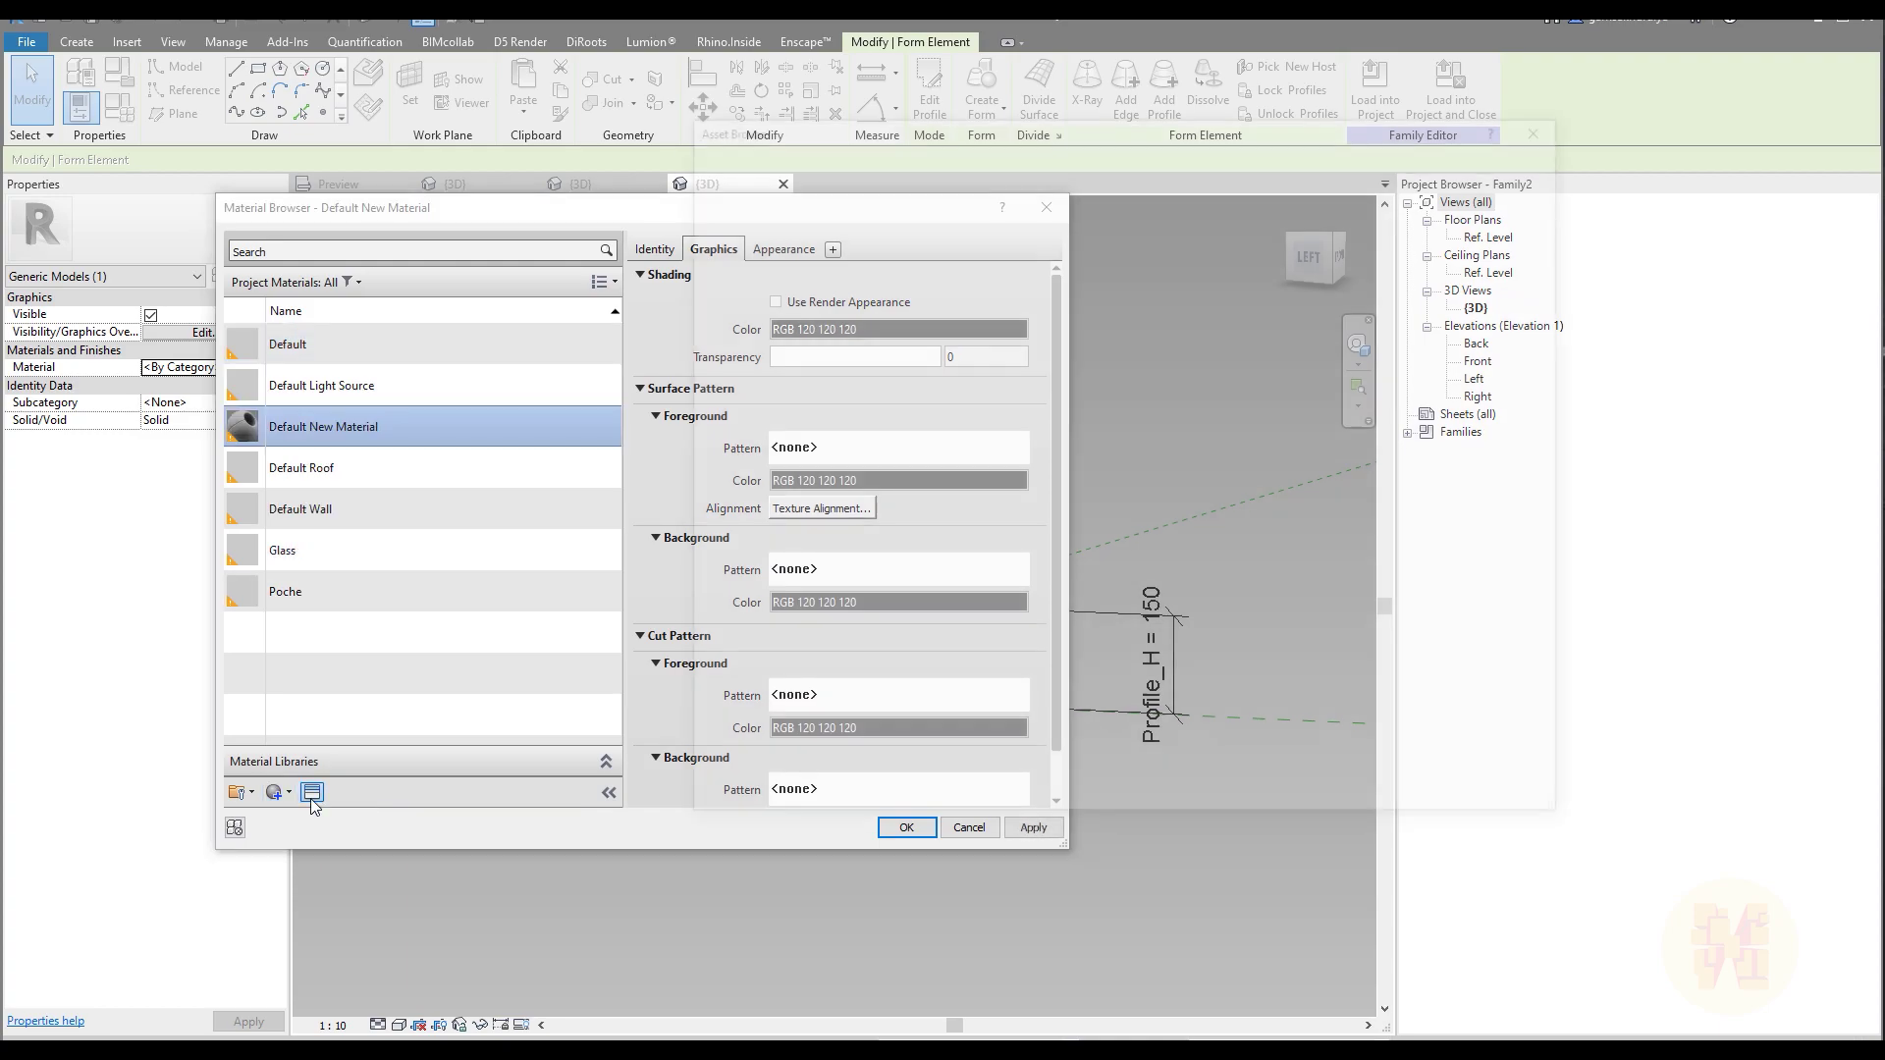
Give the new material the Aluminum - Flat appearance asset and assign it to the swept solid
left_click(311, 791)
scroll(1129, 511, "down", 8)
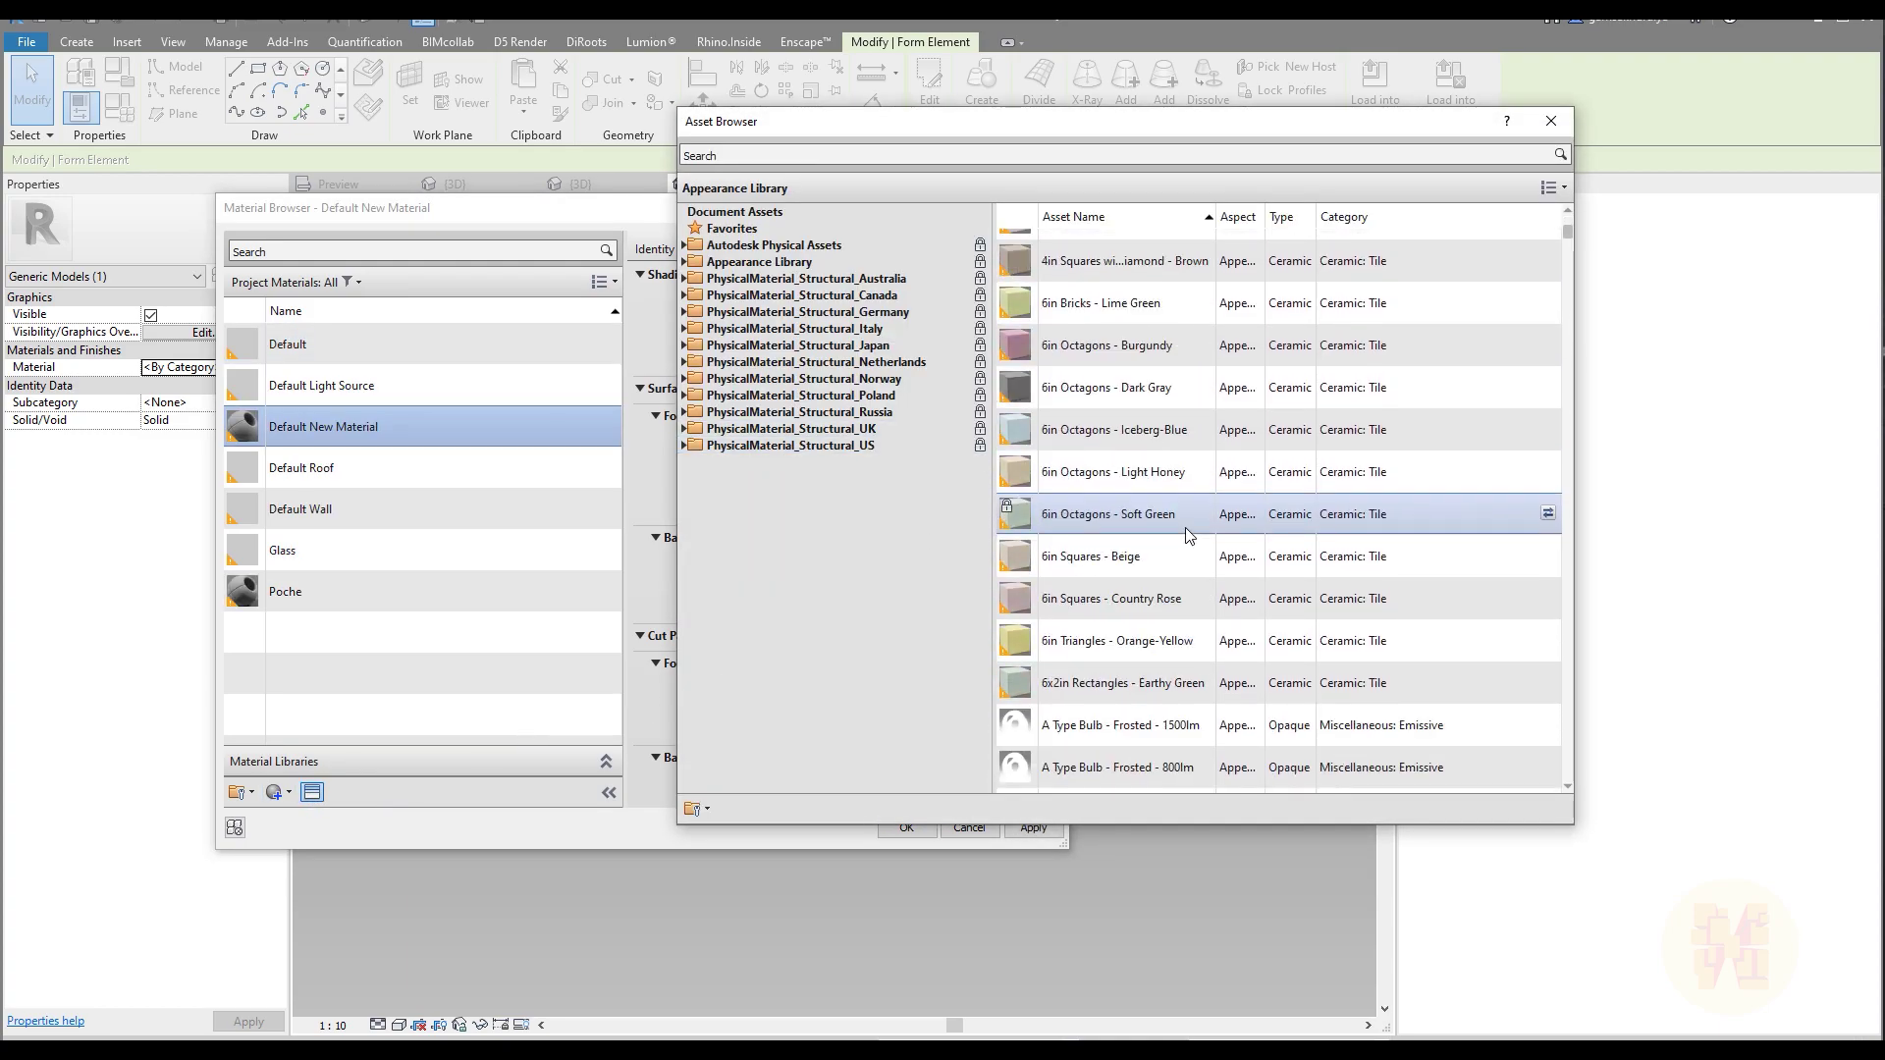
scroll(1192, 488, "up", 3)
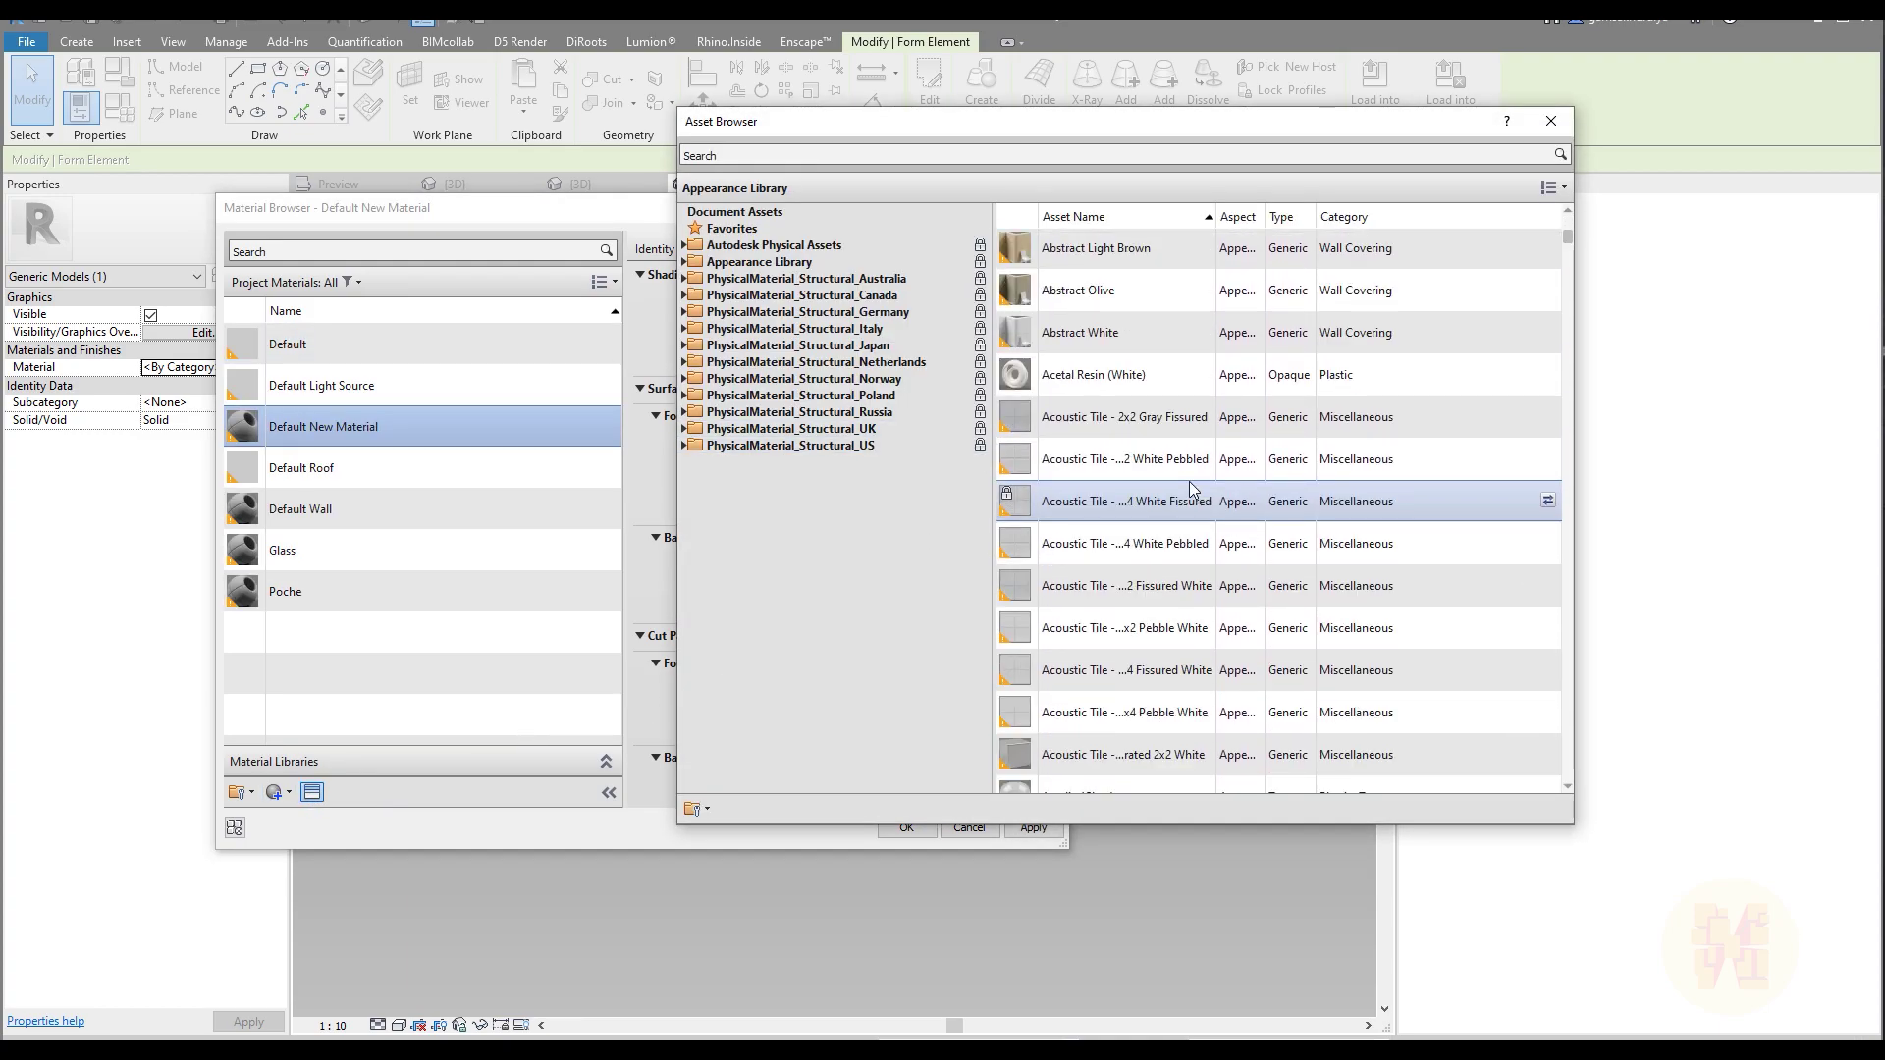
scroll(1192, 489, "down", 8)
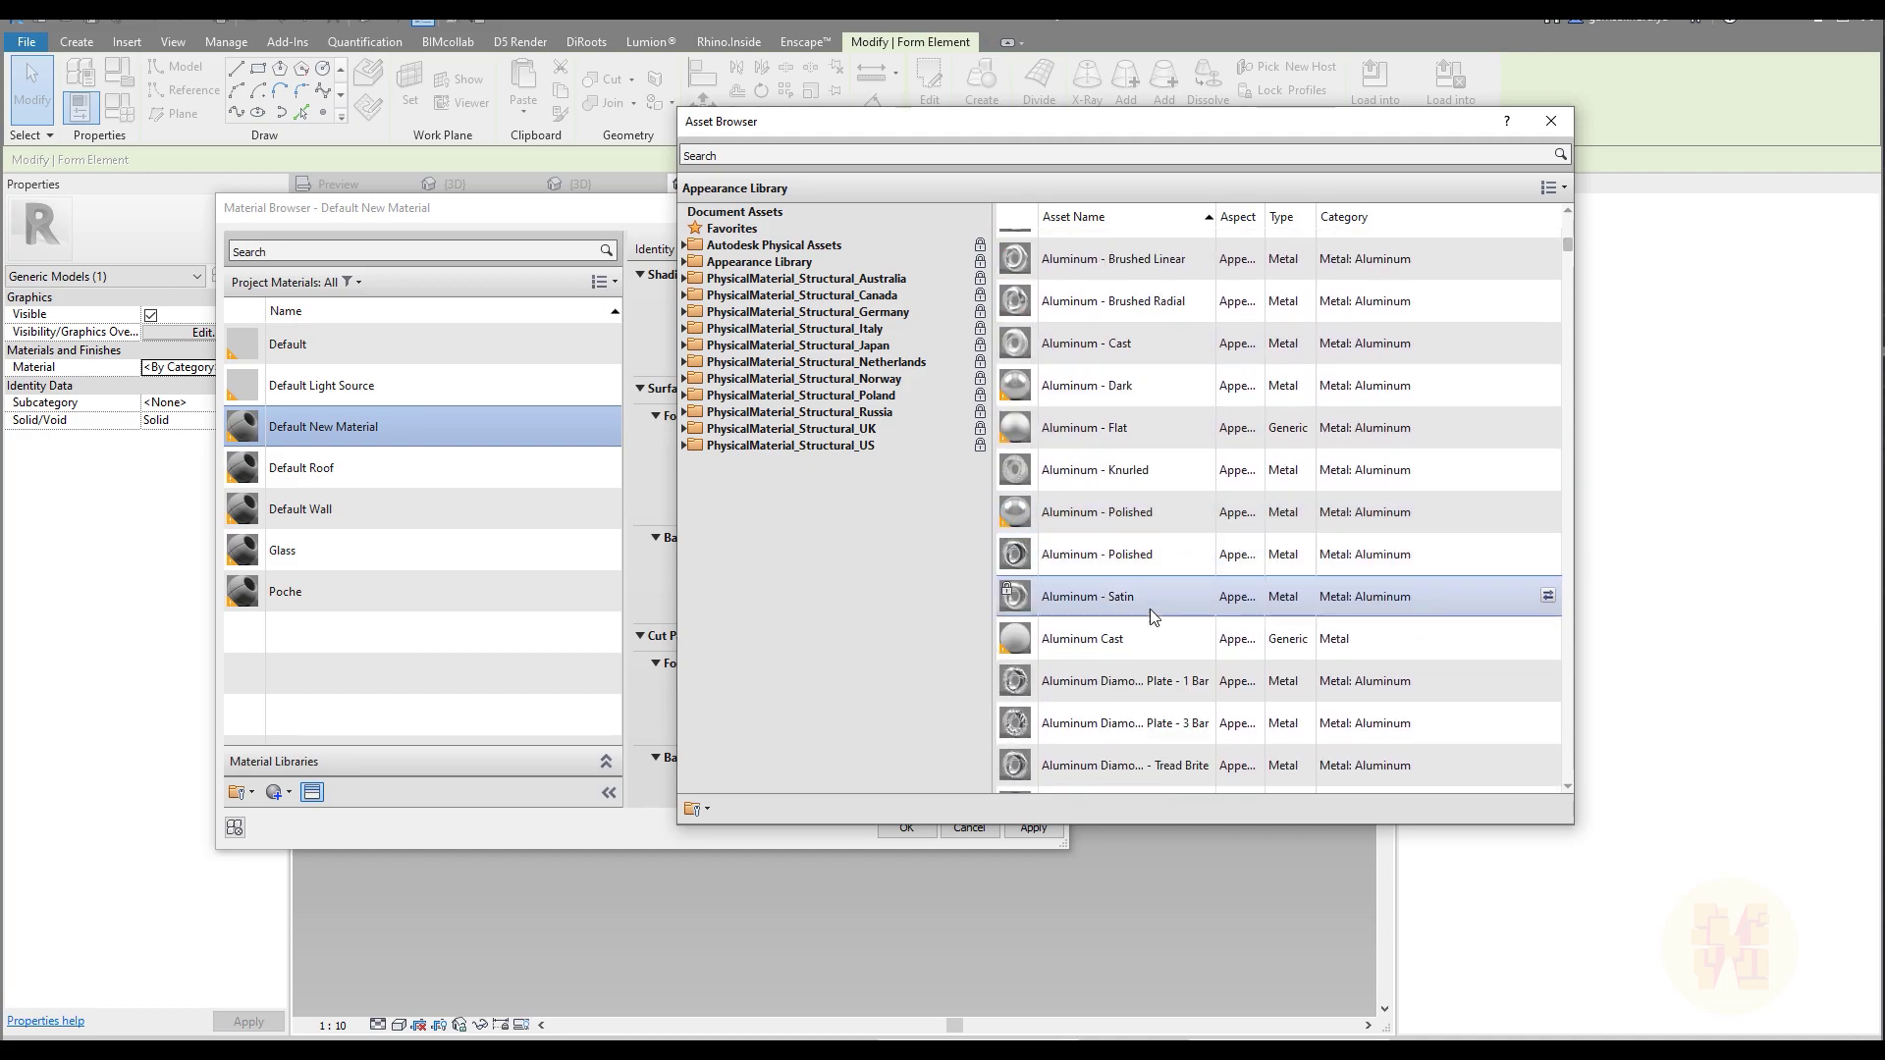
double_click(1152, 426)
left_click(1550, 121)
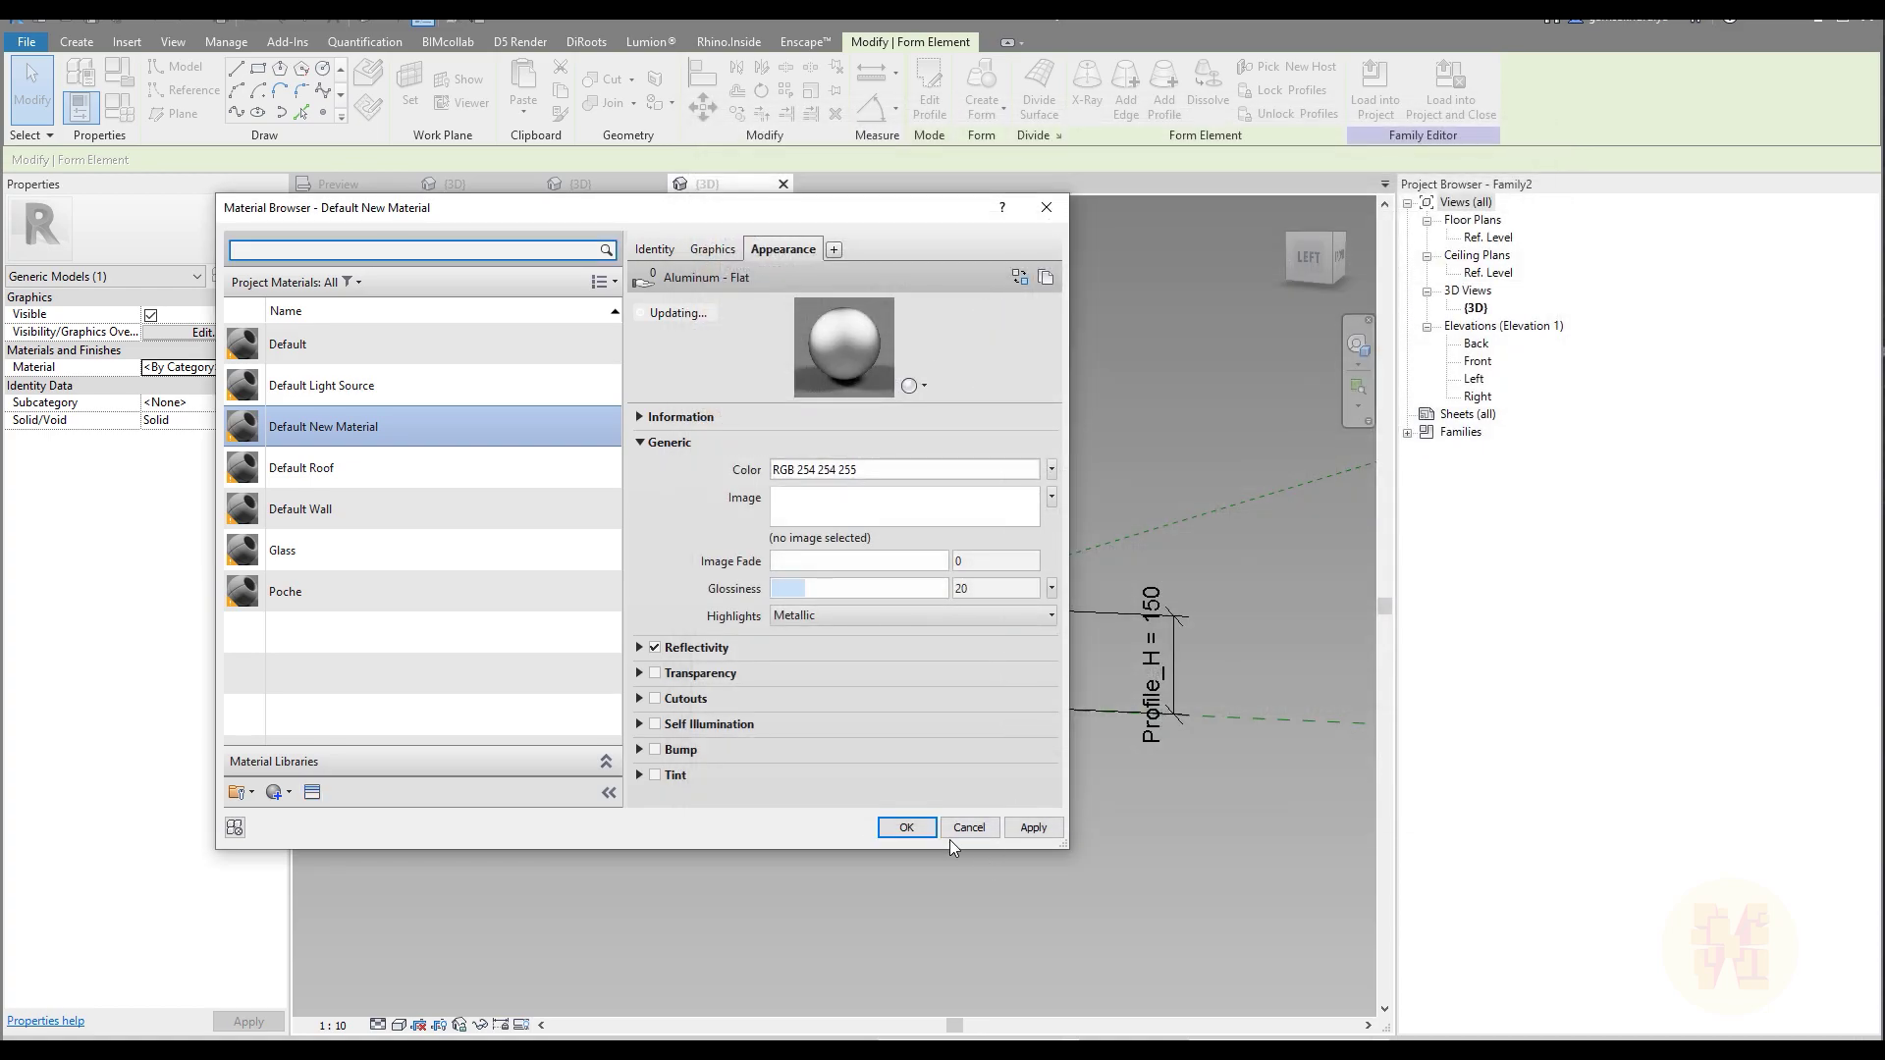
left_click(905, 827)
left_click(1121, 416)
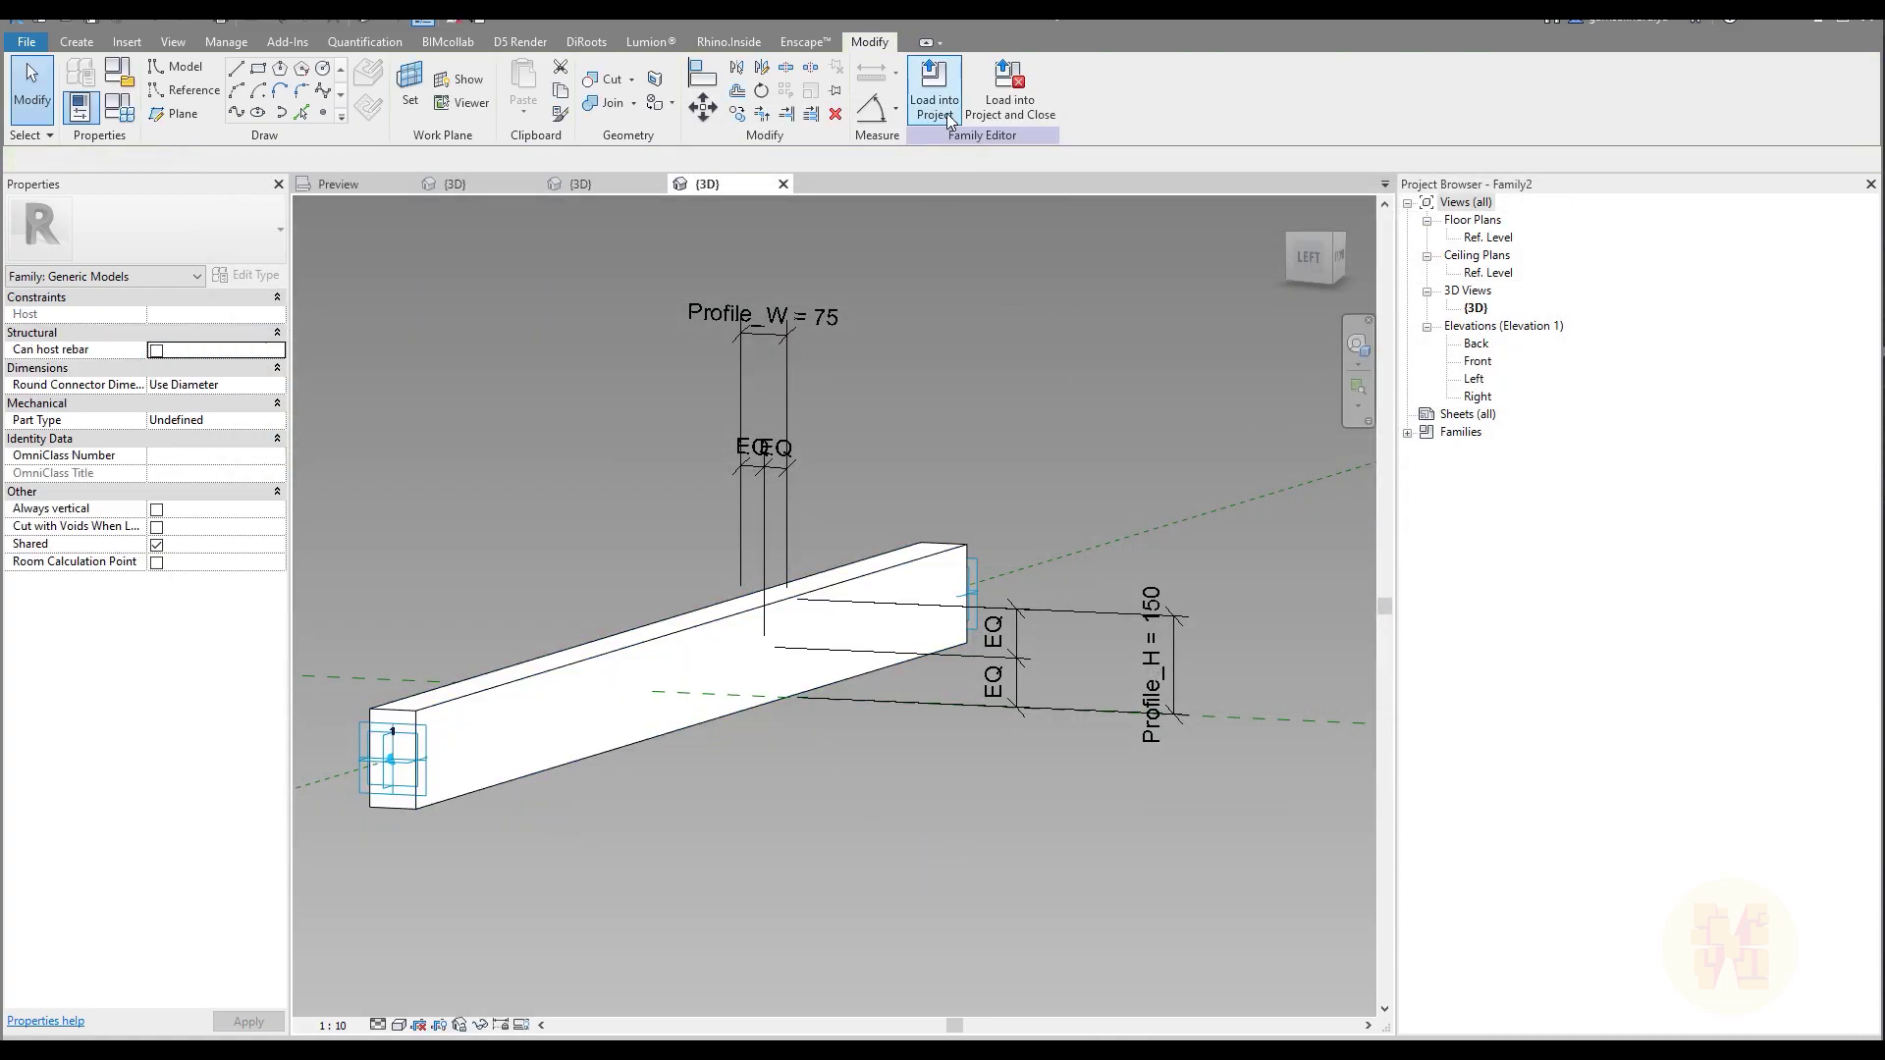
Save the family as 2_Point_Adaptive_Profile
left_click(23, 43)
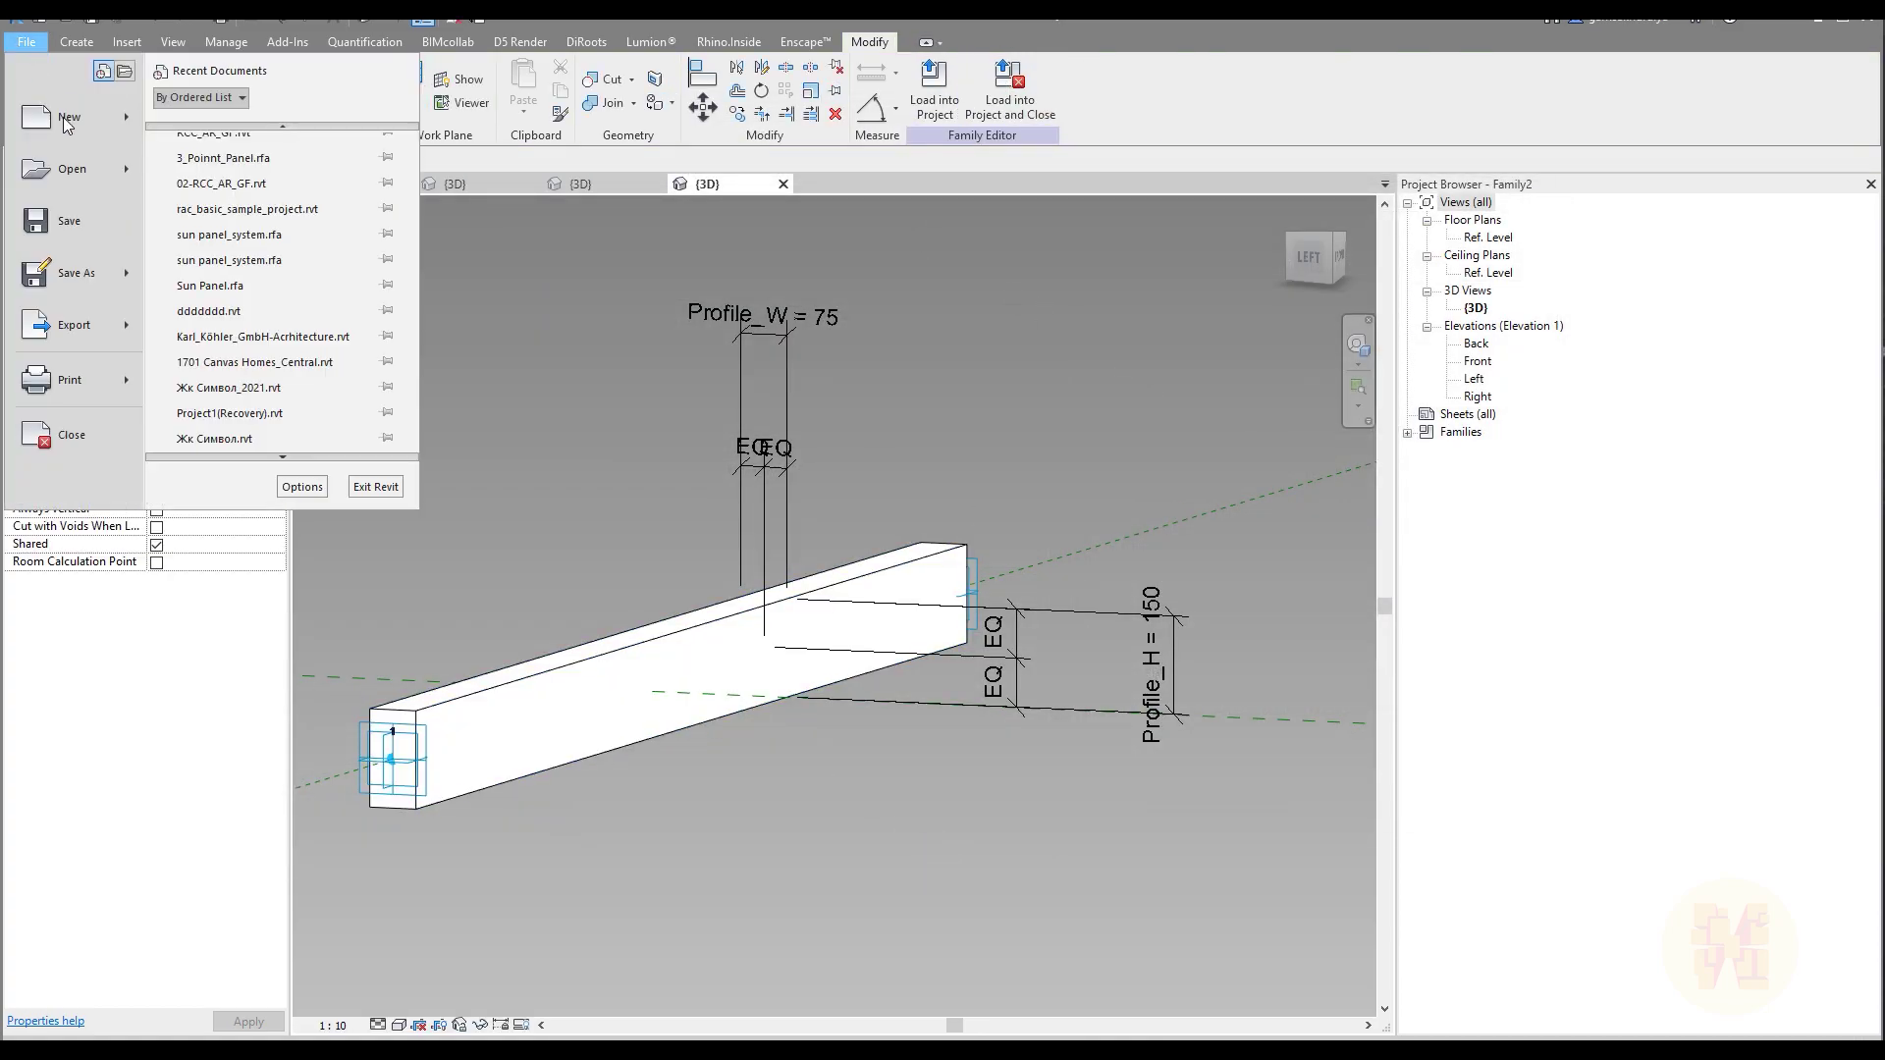
mouse_move(108, 273)
left_click(175, 271)
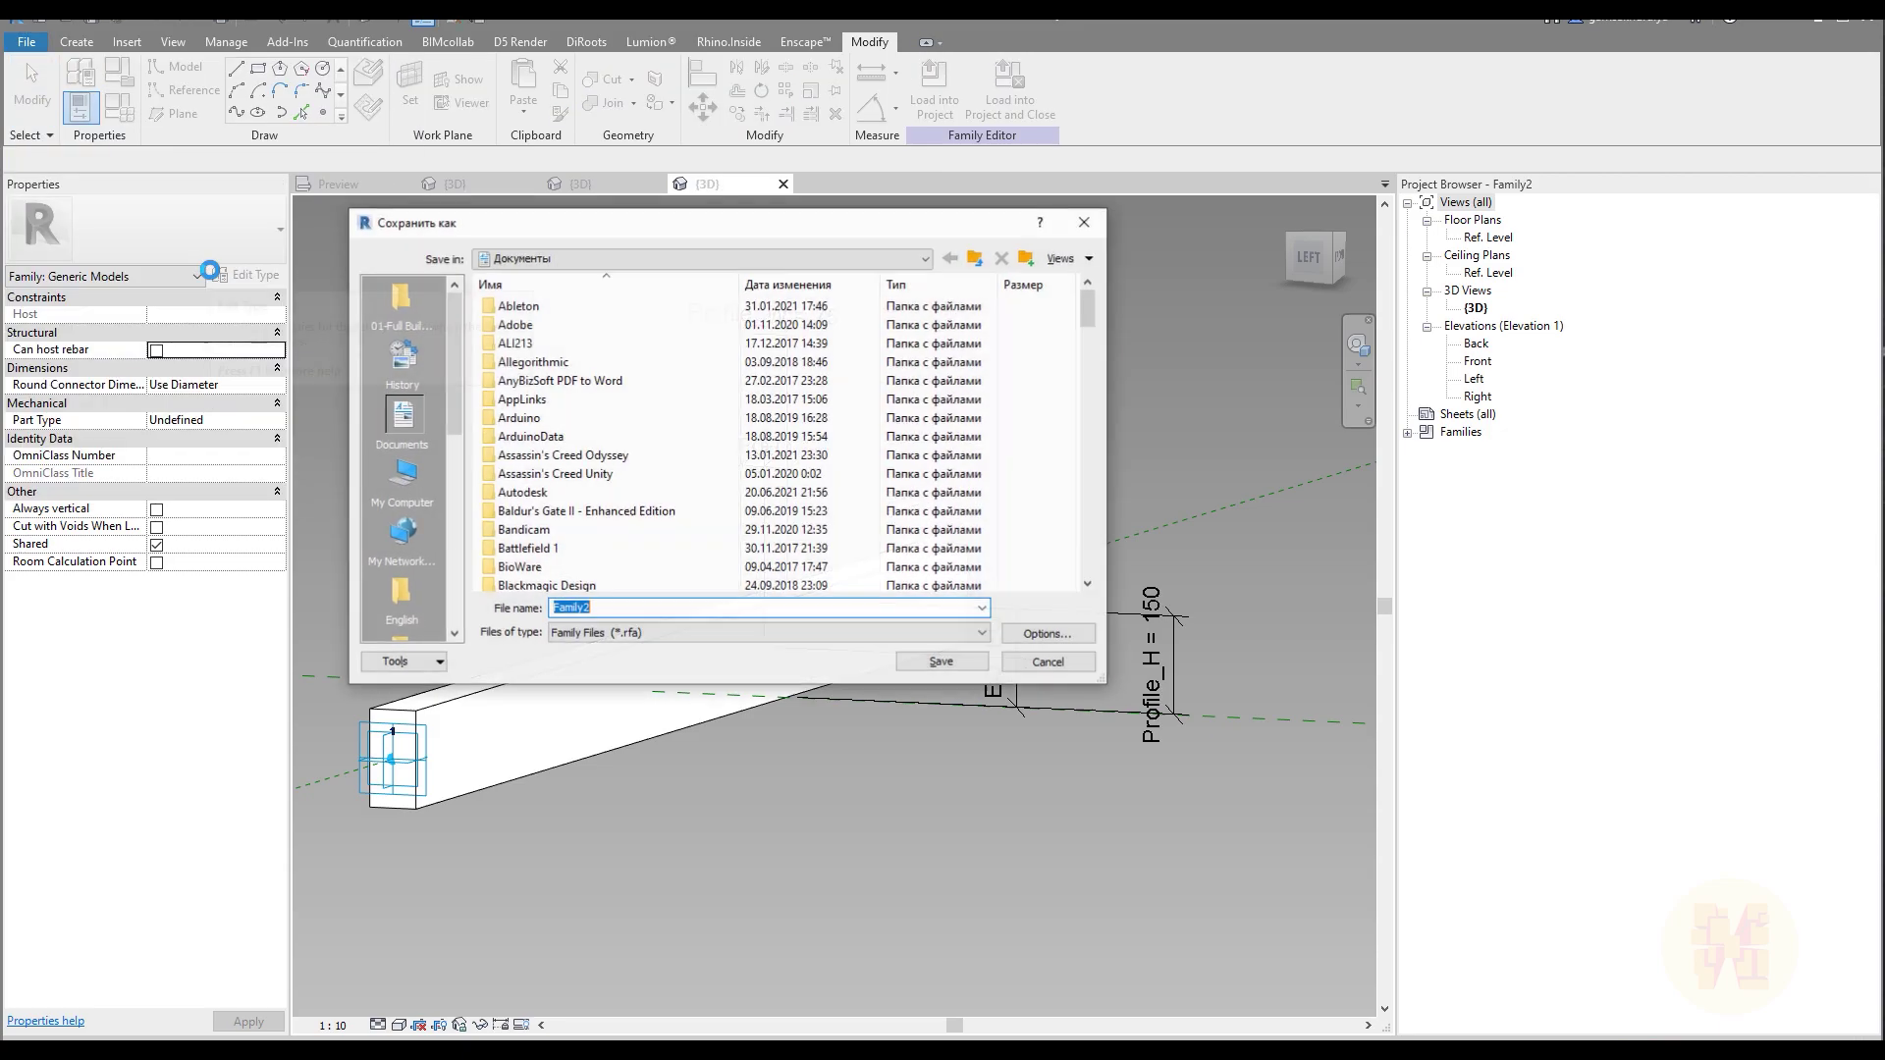
type("2_P")
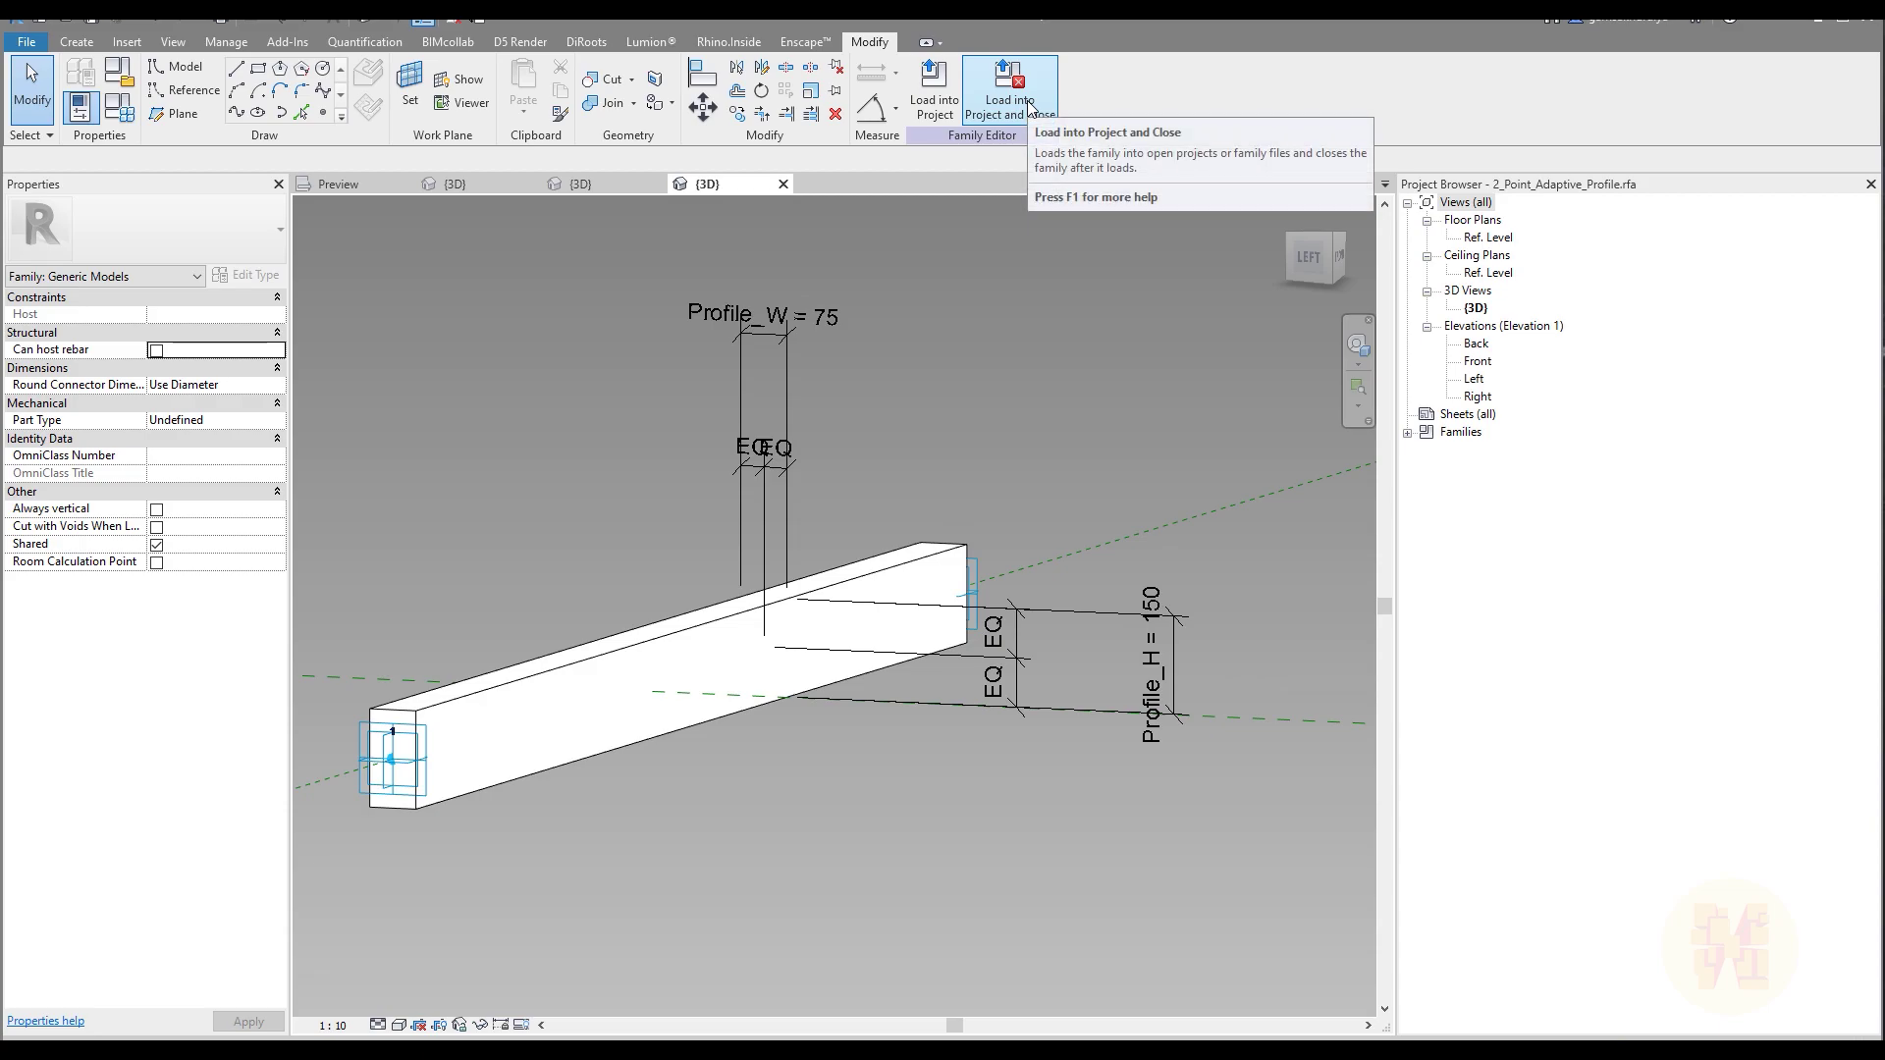
Load the profile family into panel.rfa only and close it, leaving component placement without placing an instance
left_click(1019, 116)
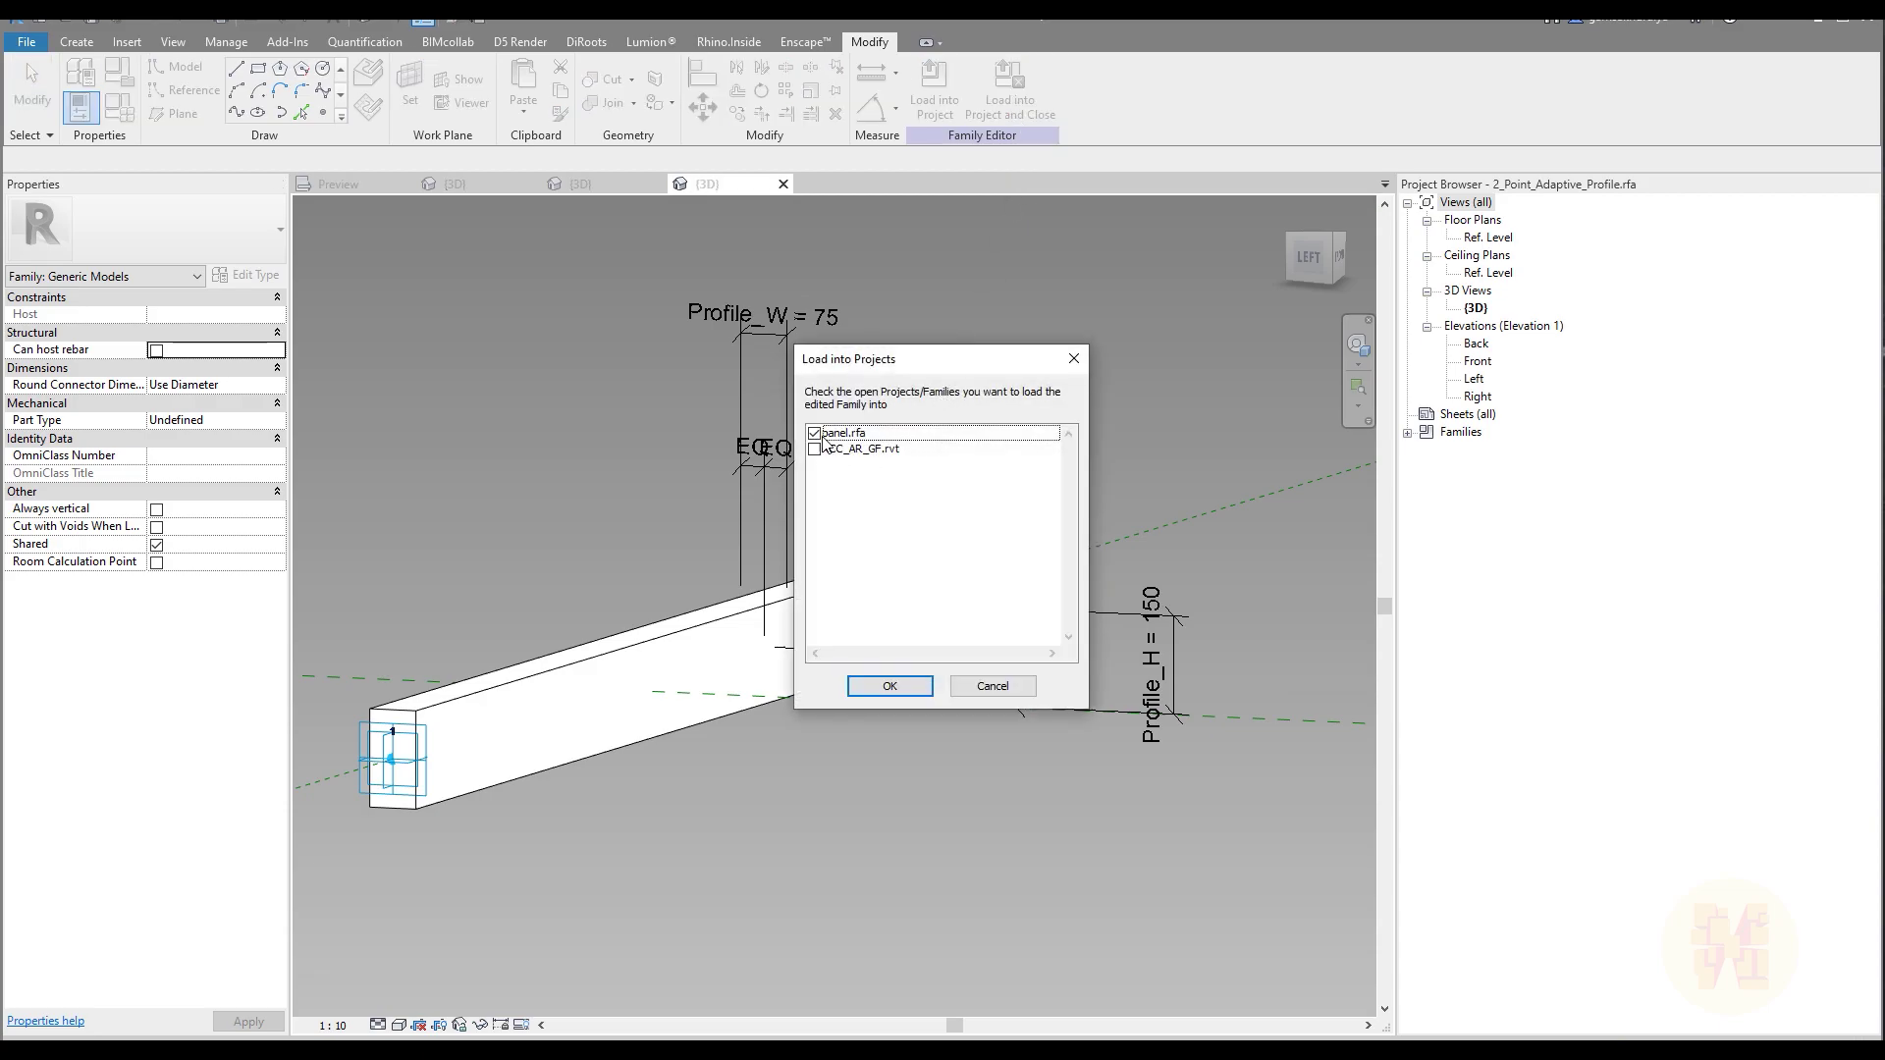
left_click(891, 686)
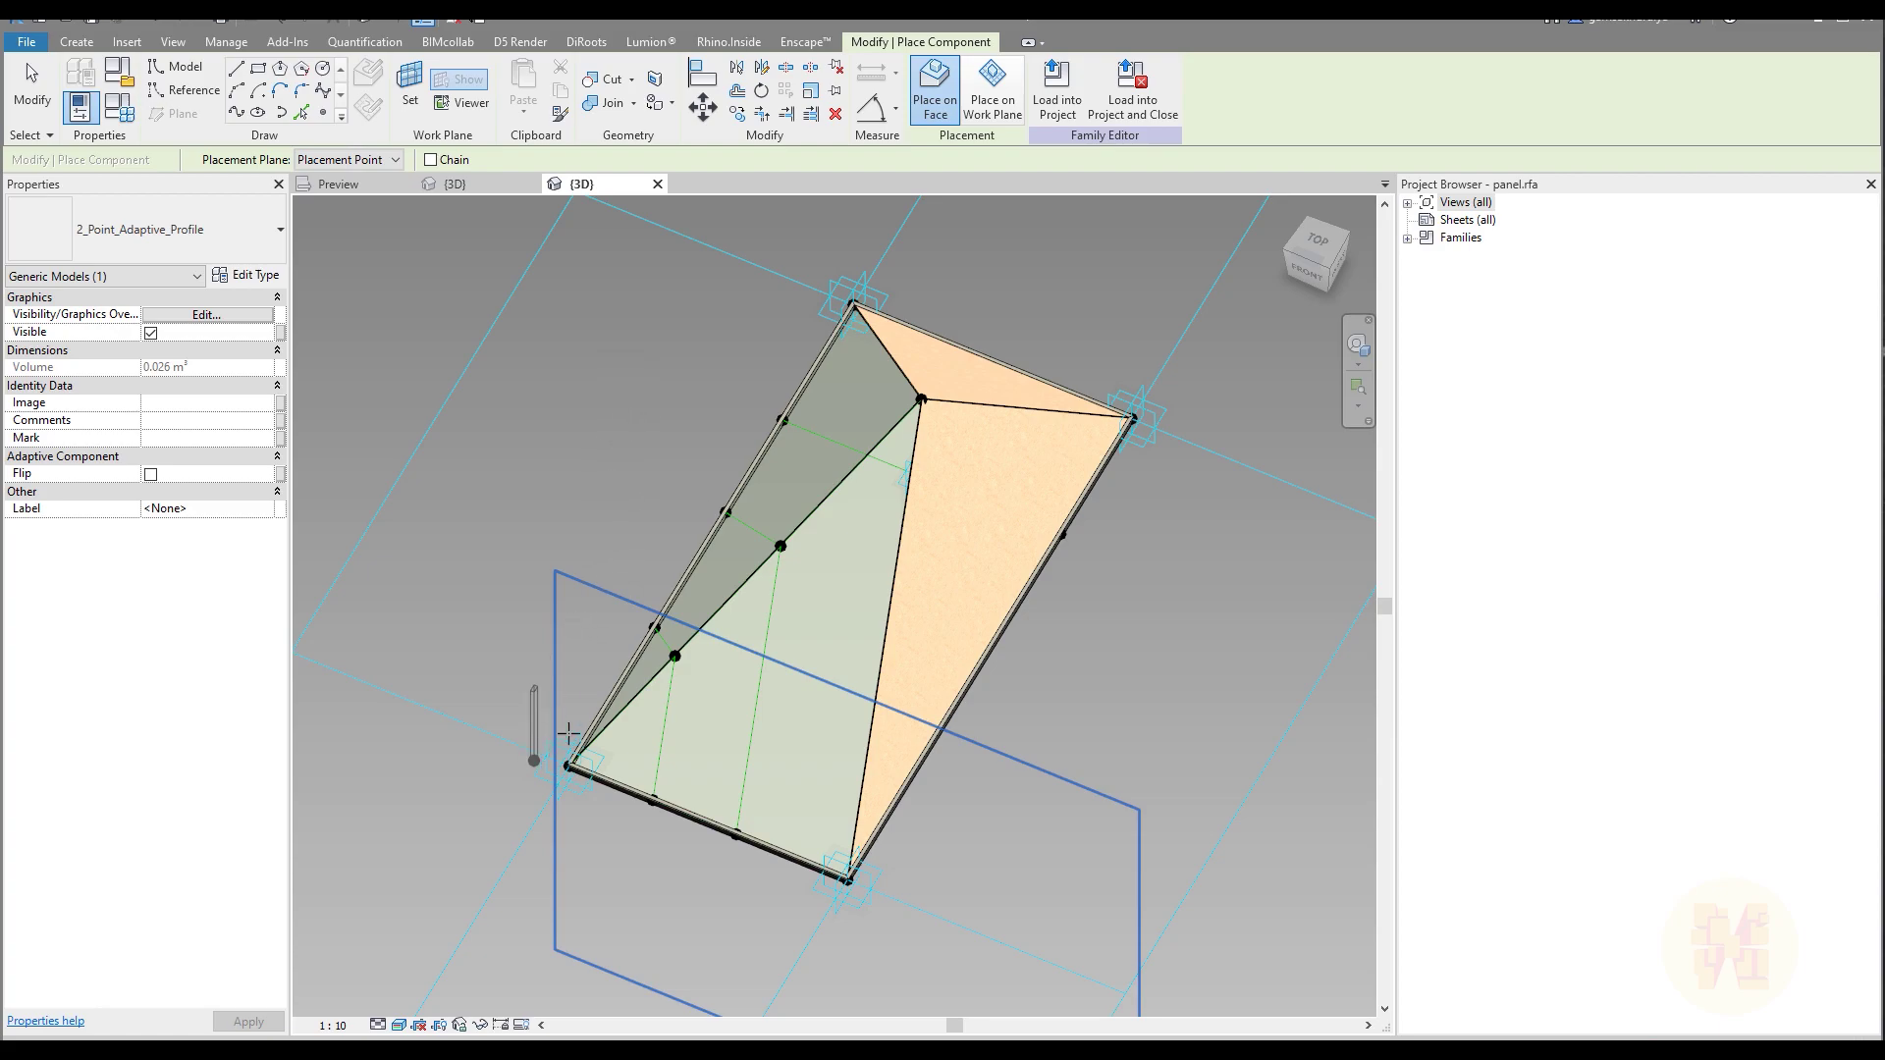
key("Escape")
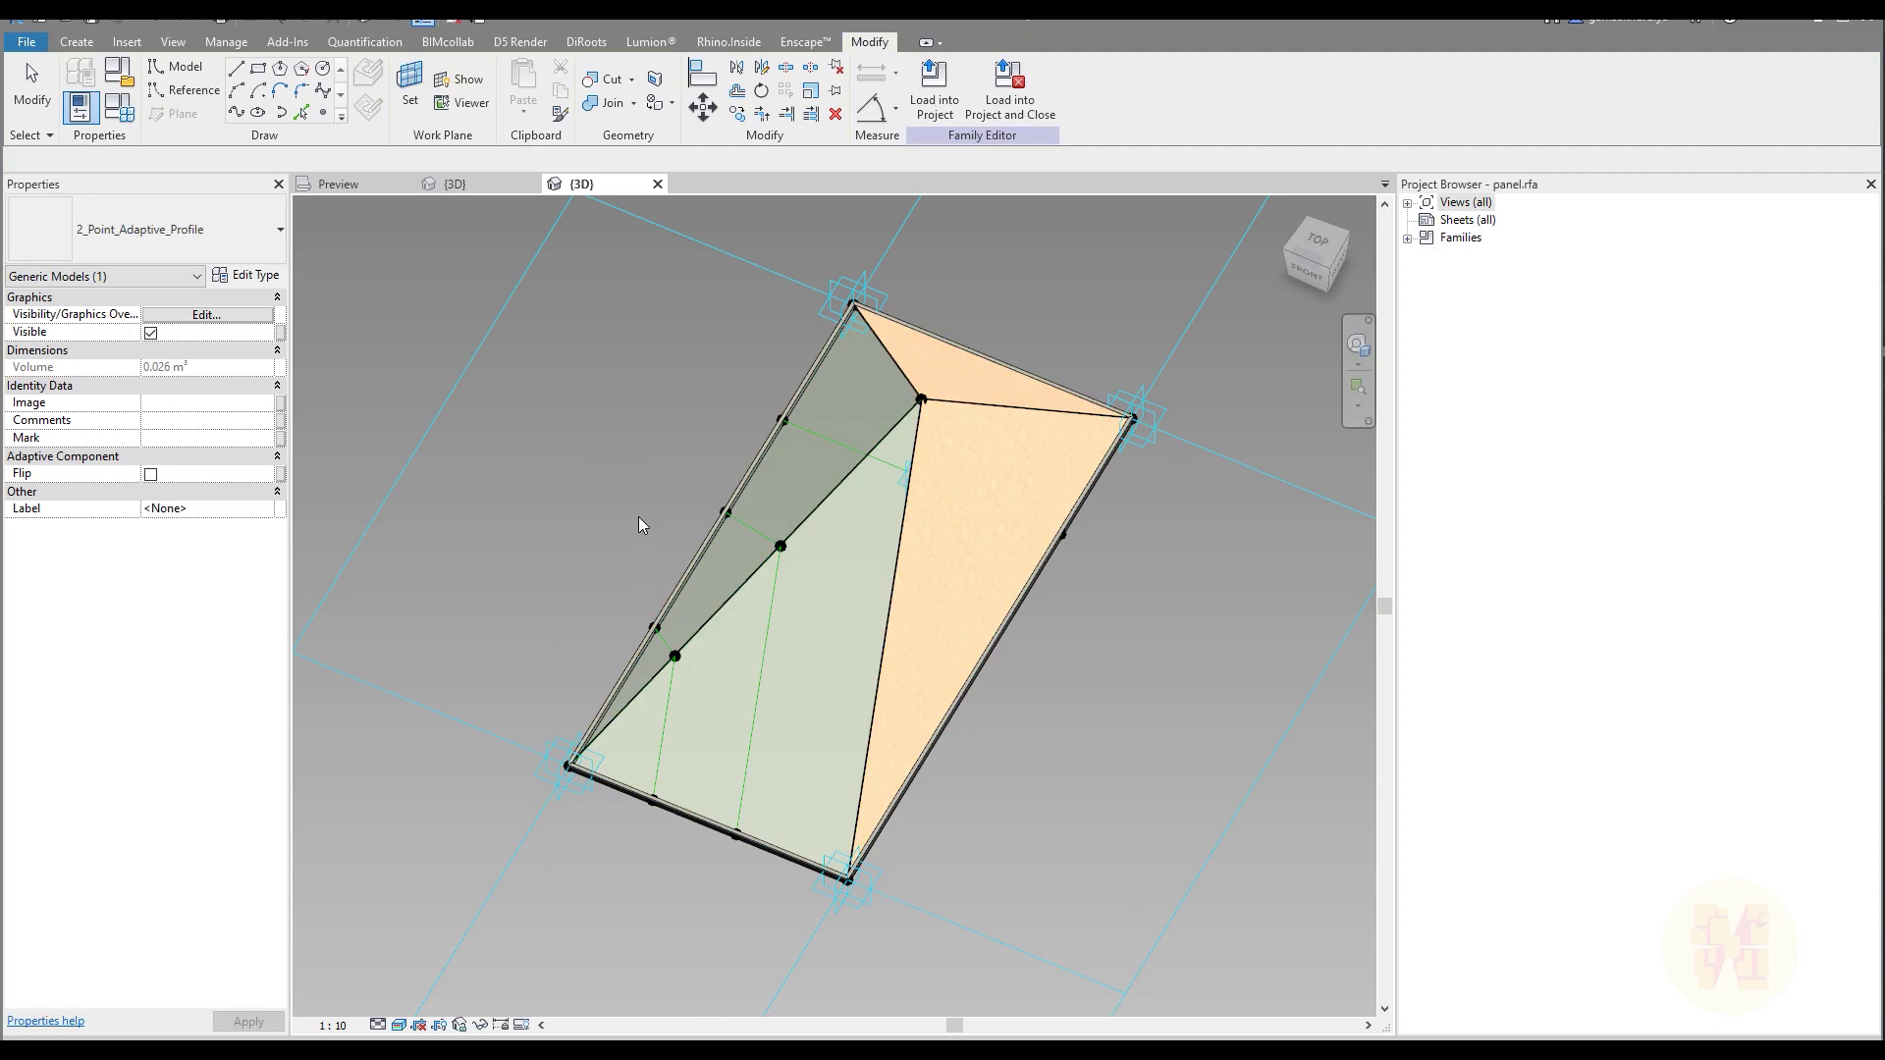
Filter a selection of the whole panel to Generic Models only and temporarily hide those elements in the 3D view
scroll(638, 527, "down", 3)
left_click_drag(532, 276, 1021, 830)
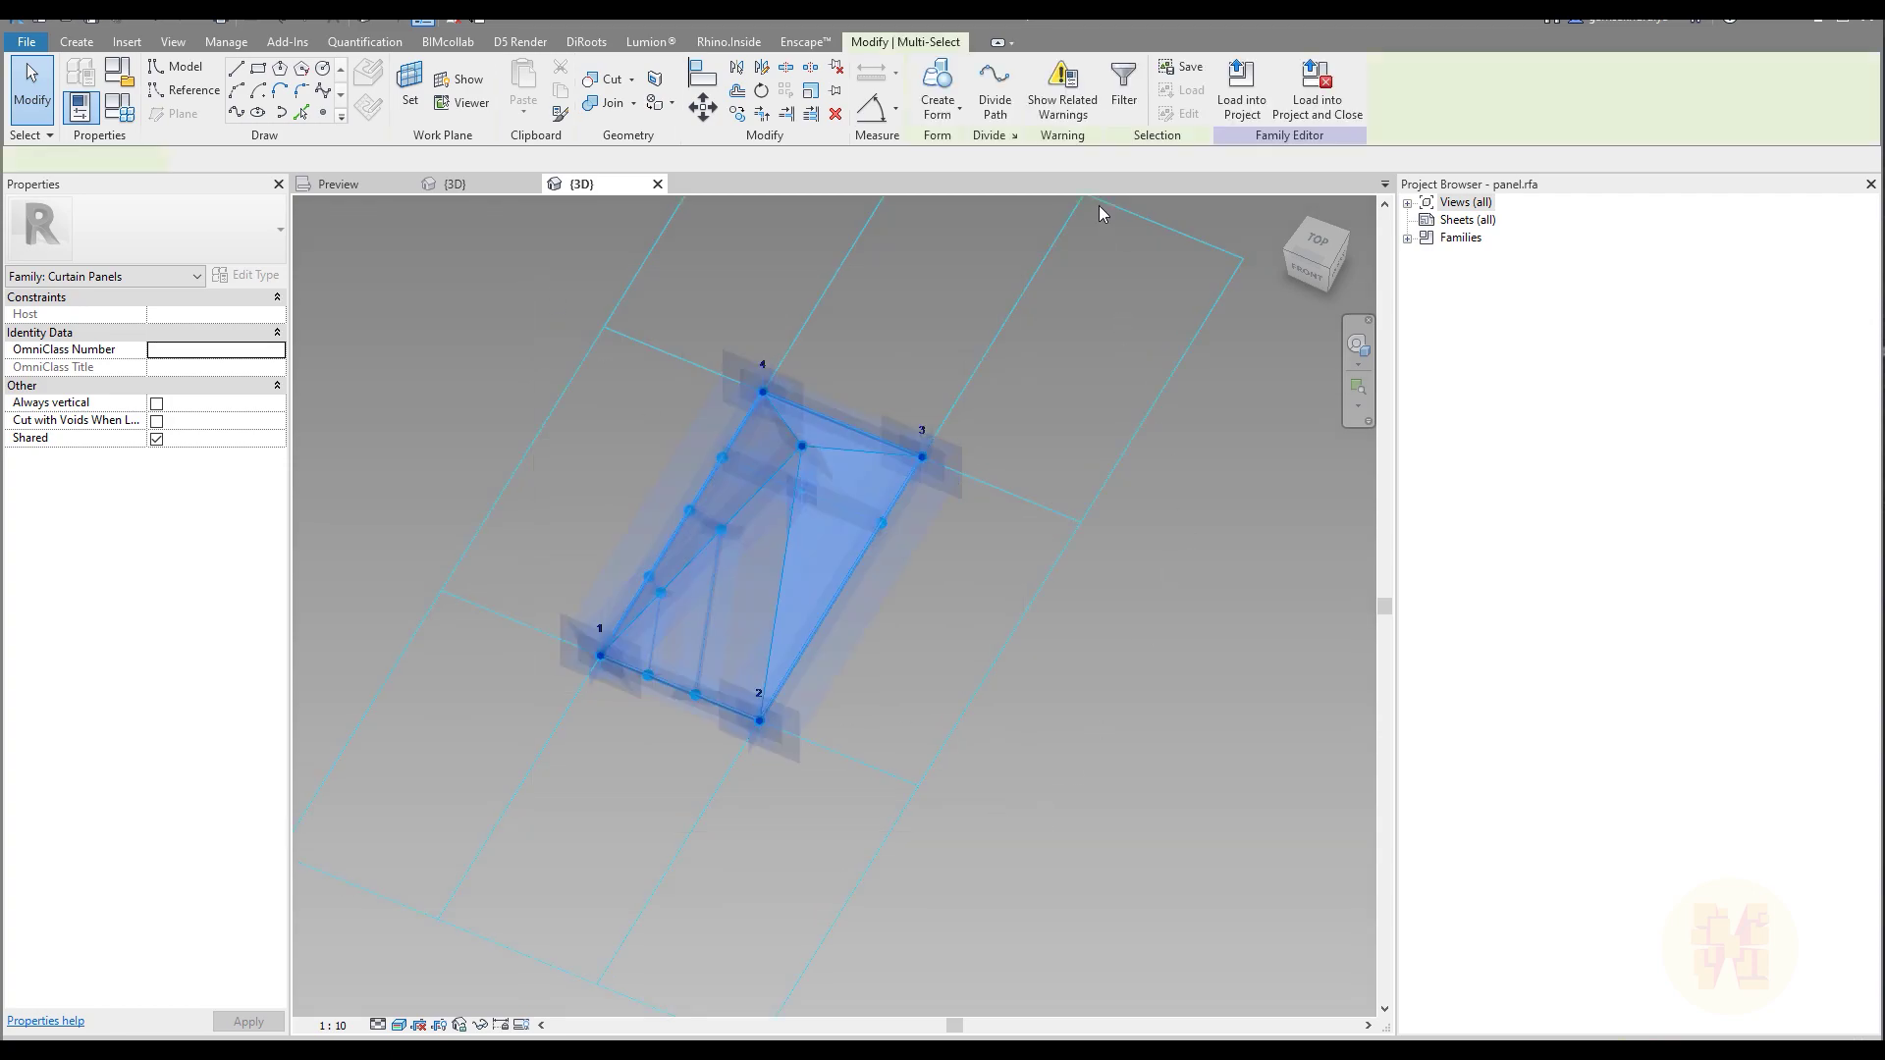
left_click(1123, 87)
left_click(1267, 454)
left_click(965, 439)
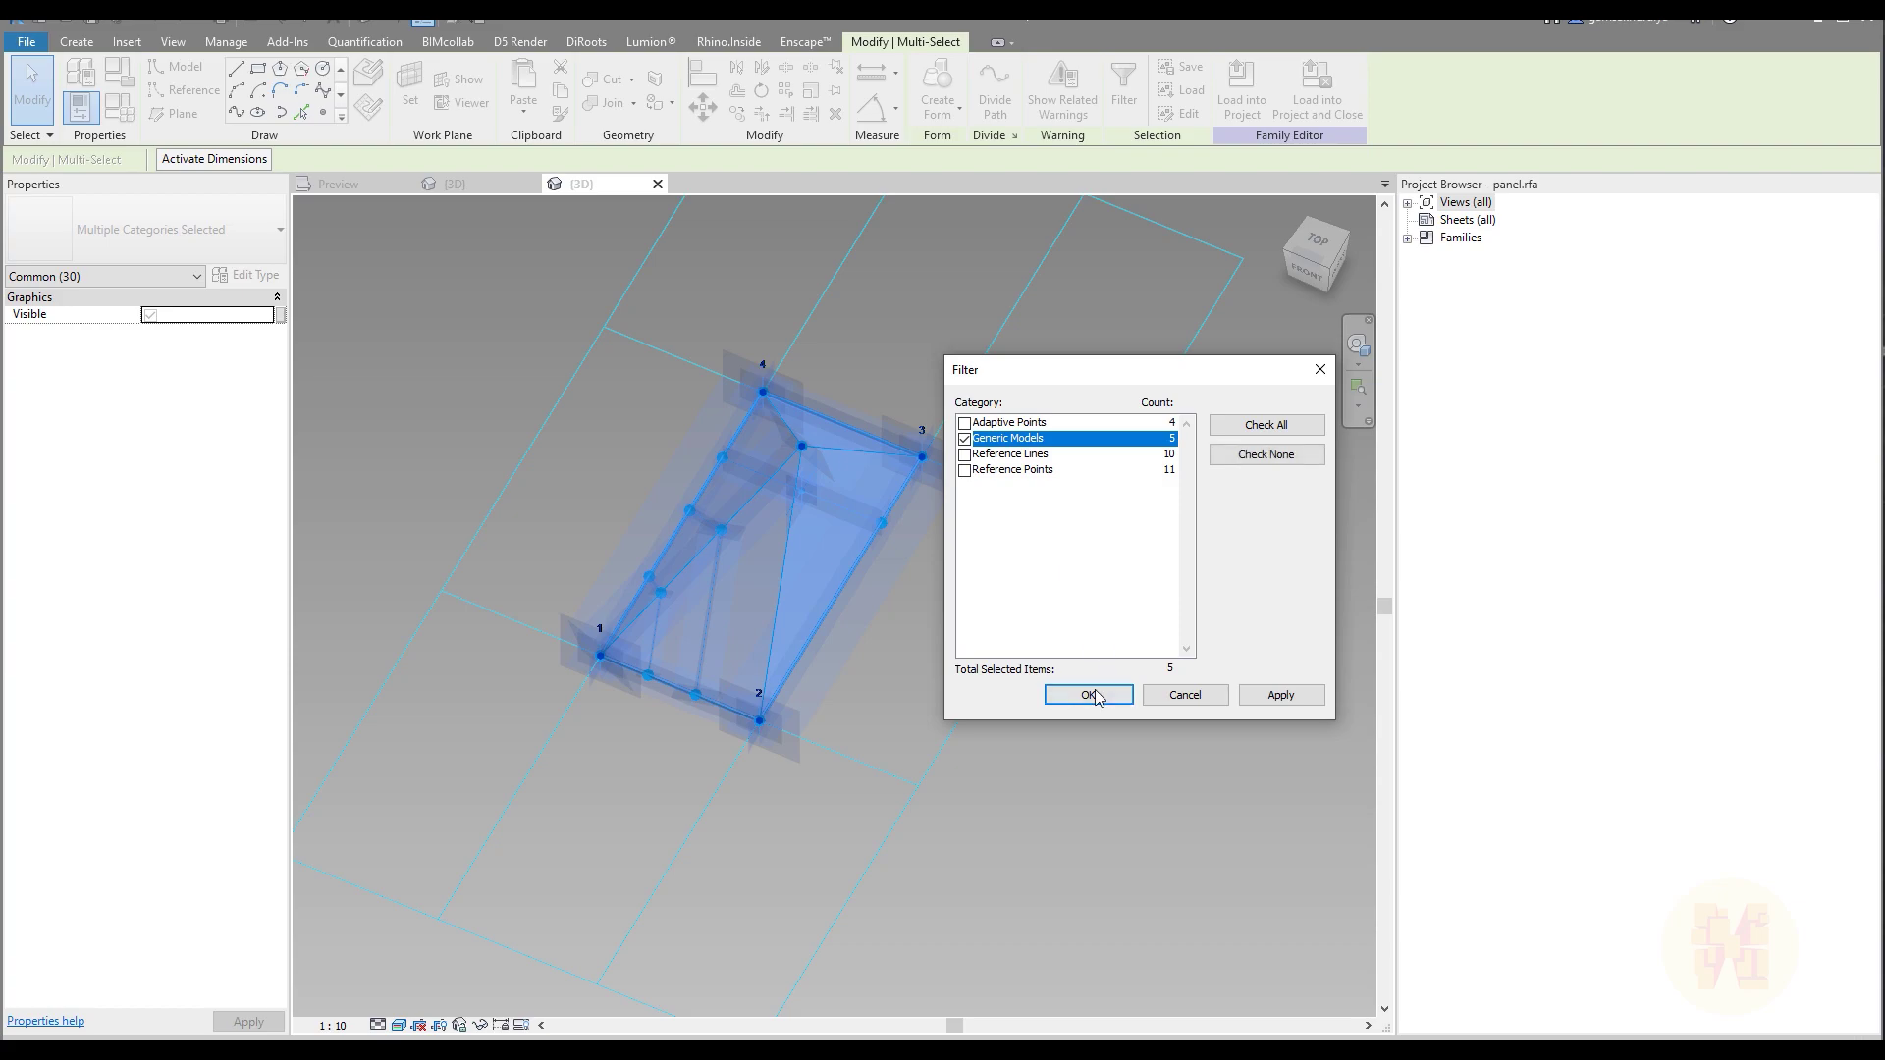
left_click(1087, 695)
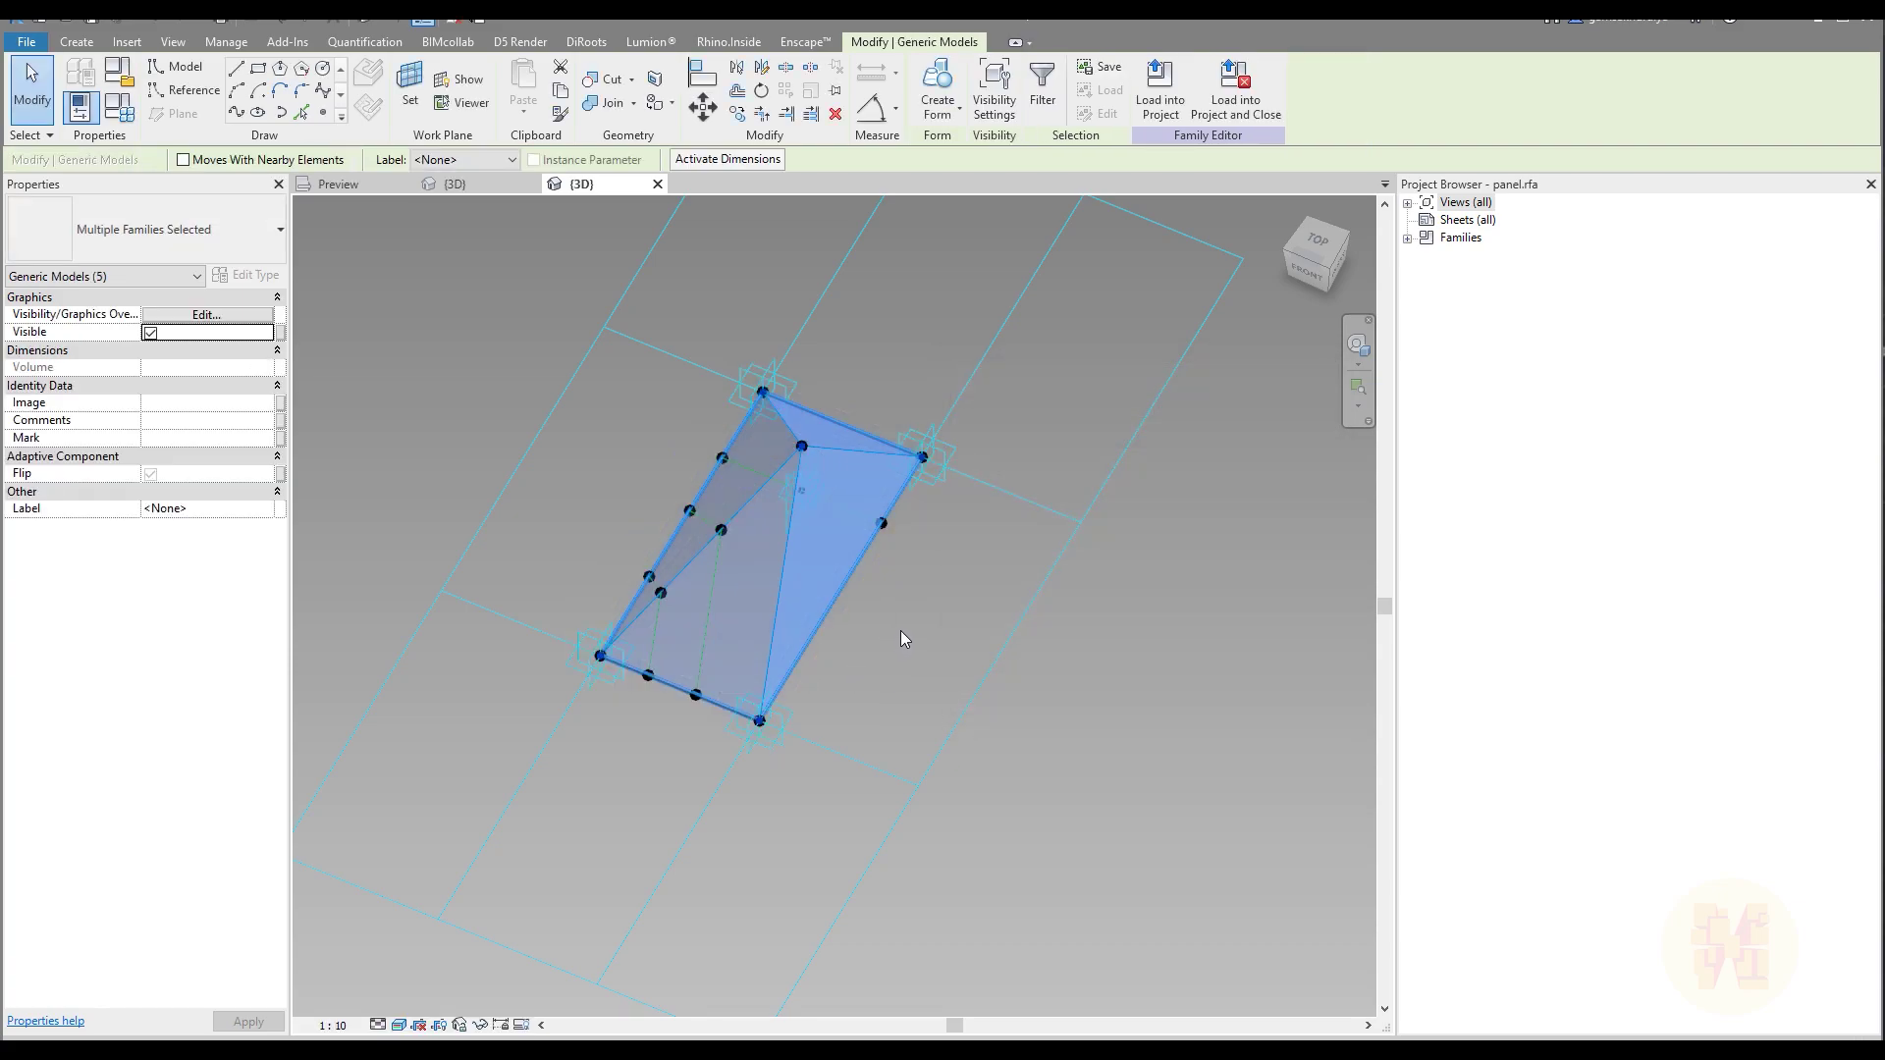
middle_click_drag(856, 635, 921, 602, "shift")
key("h")
key("h")
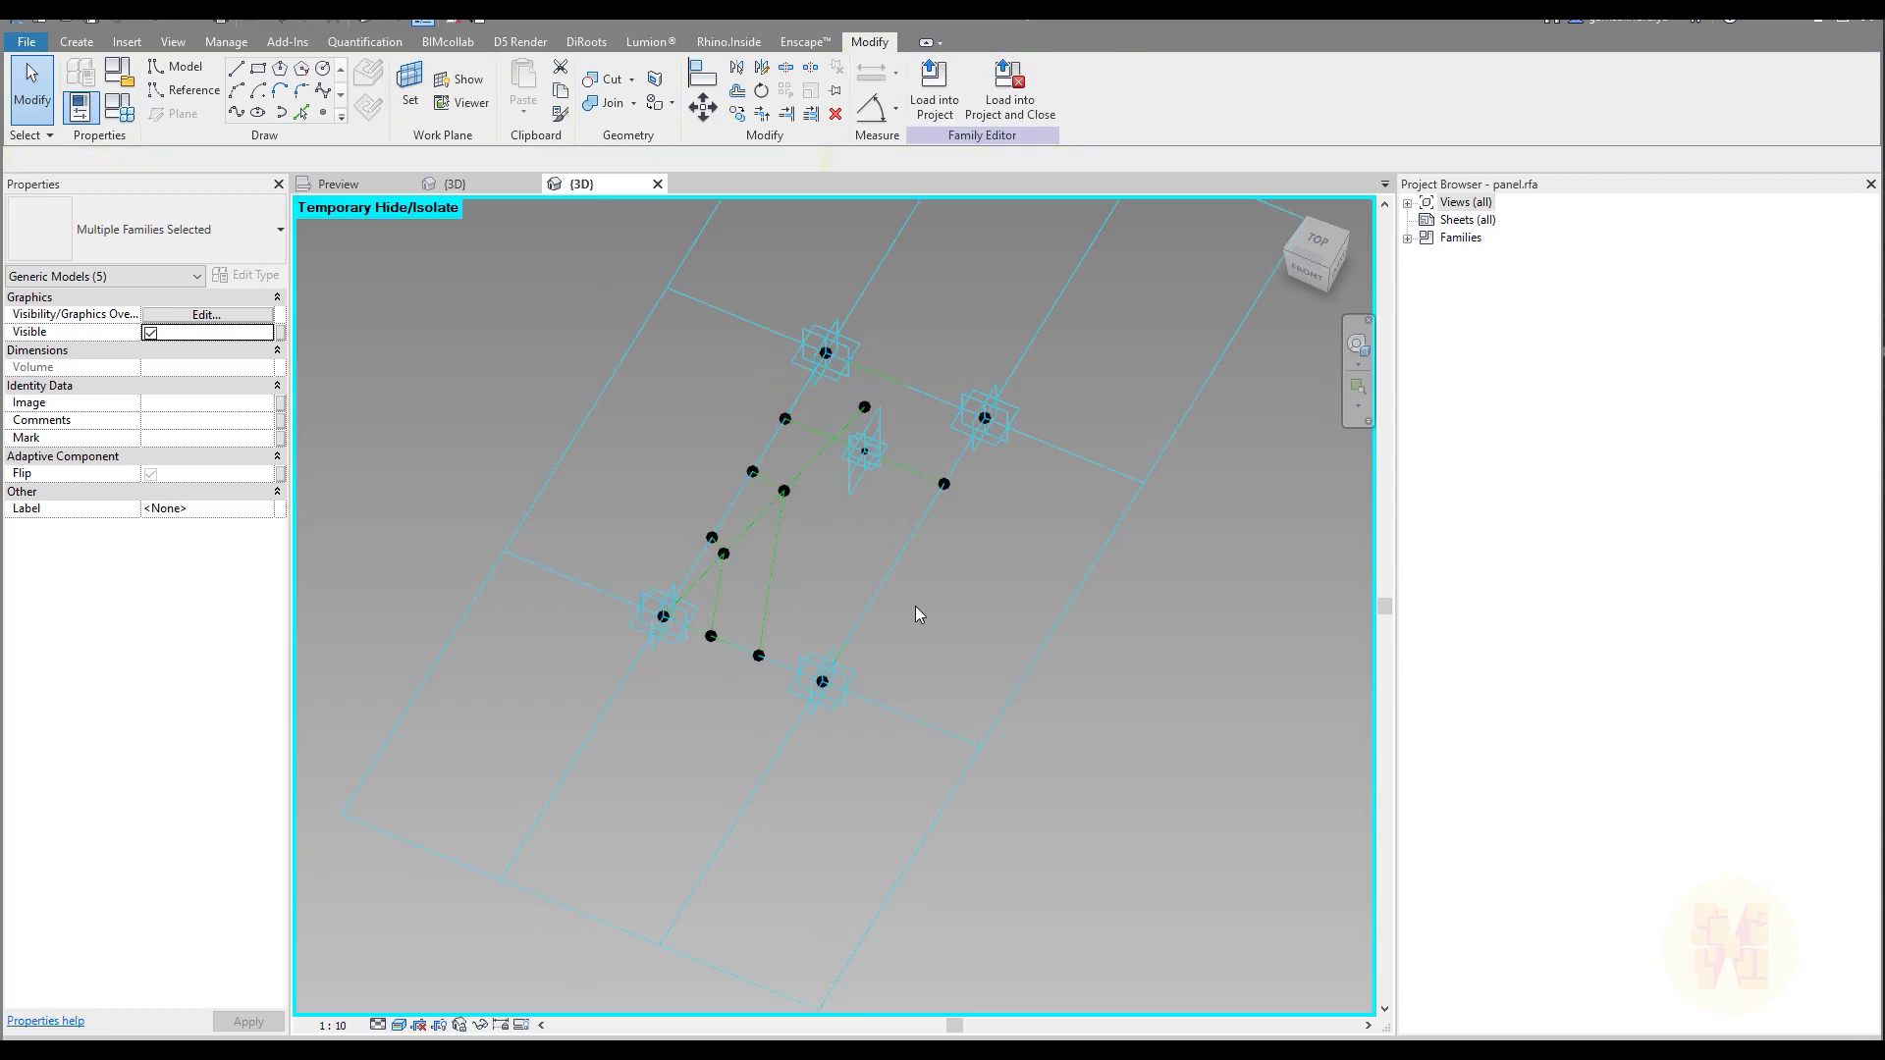
key("h")
key("h")
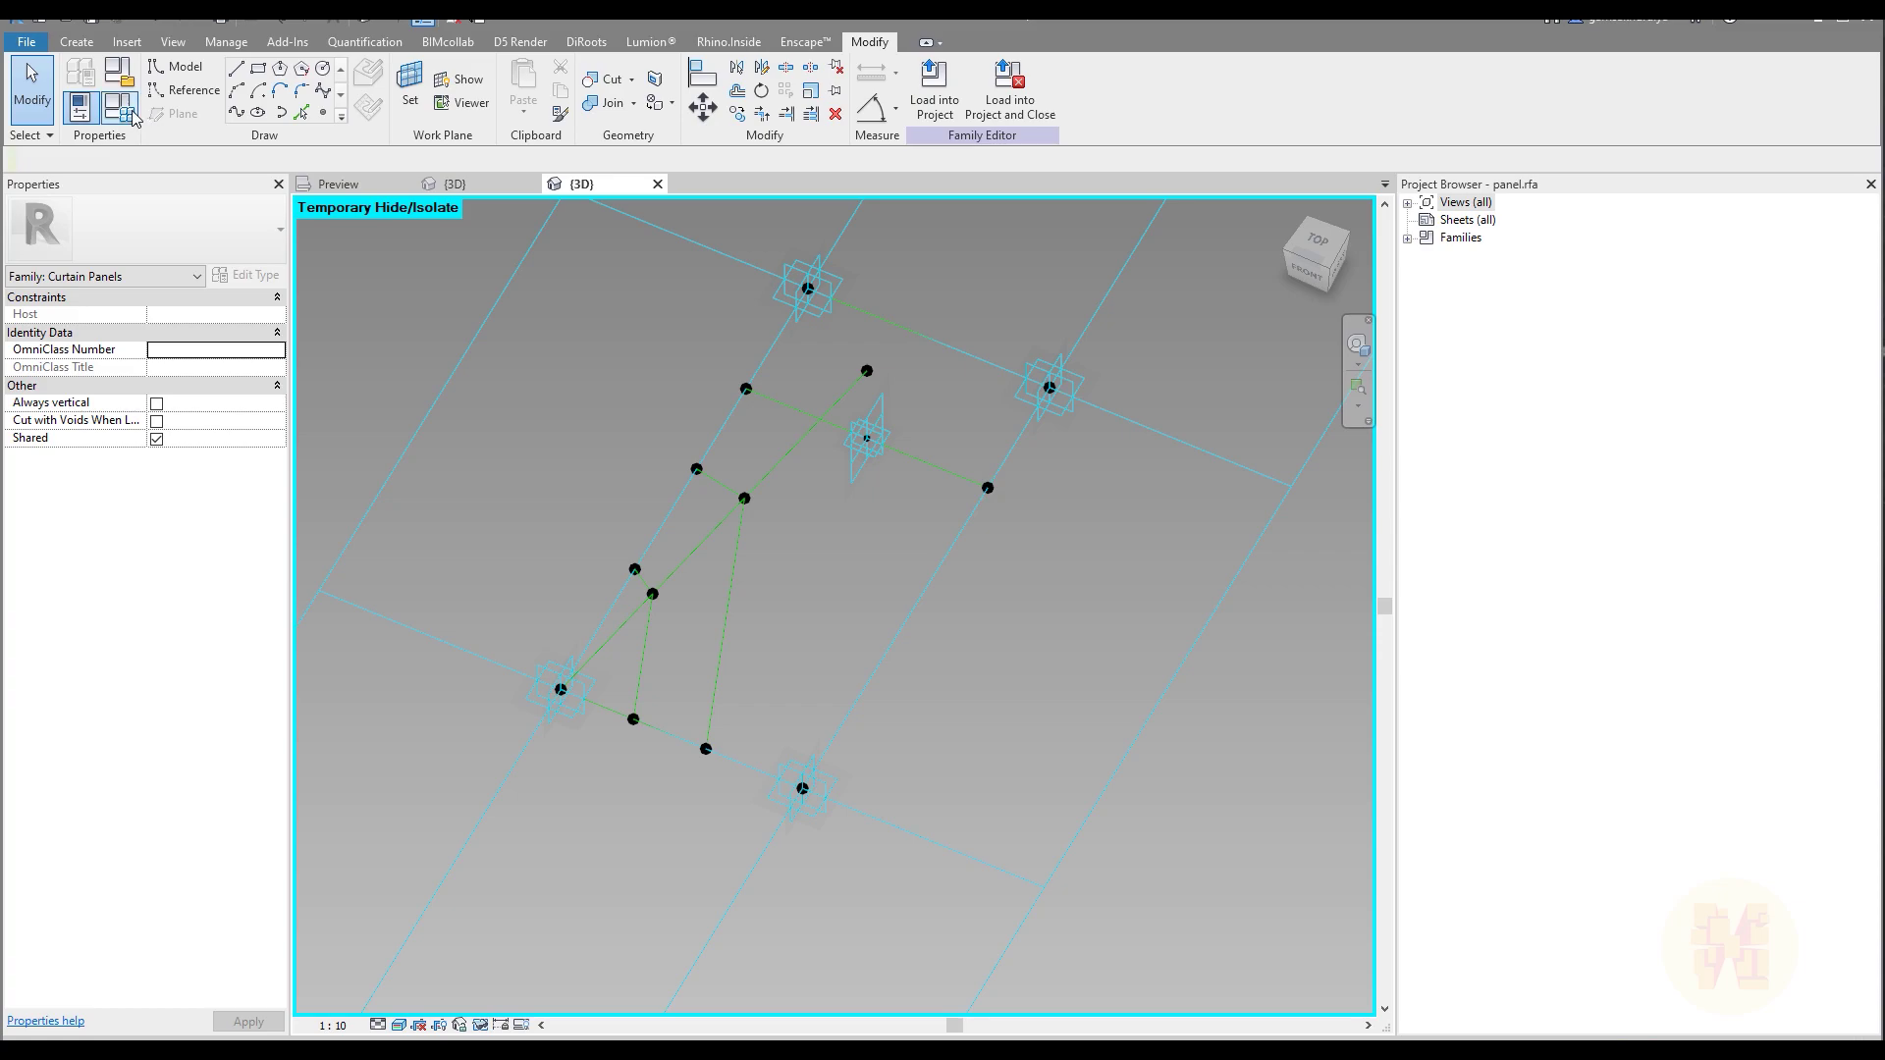
Place 2_Point_Adaptive_Profile components along three sloping pyramid edges, connecting the apex point to three of the panel's corner points
left_click(70, 44)
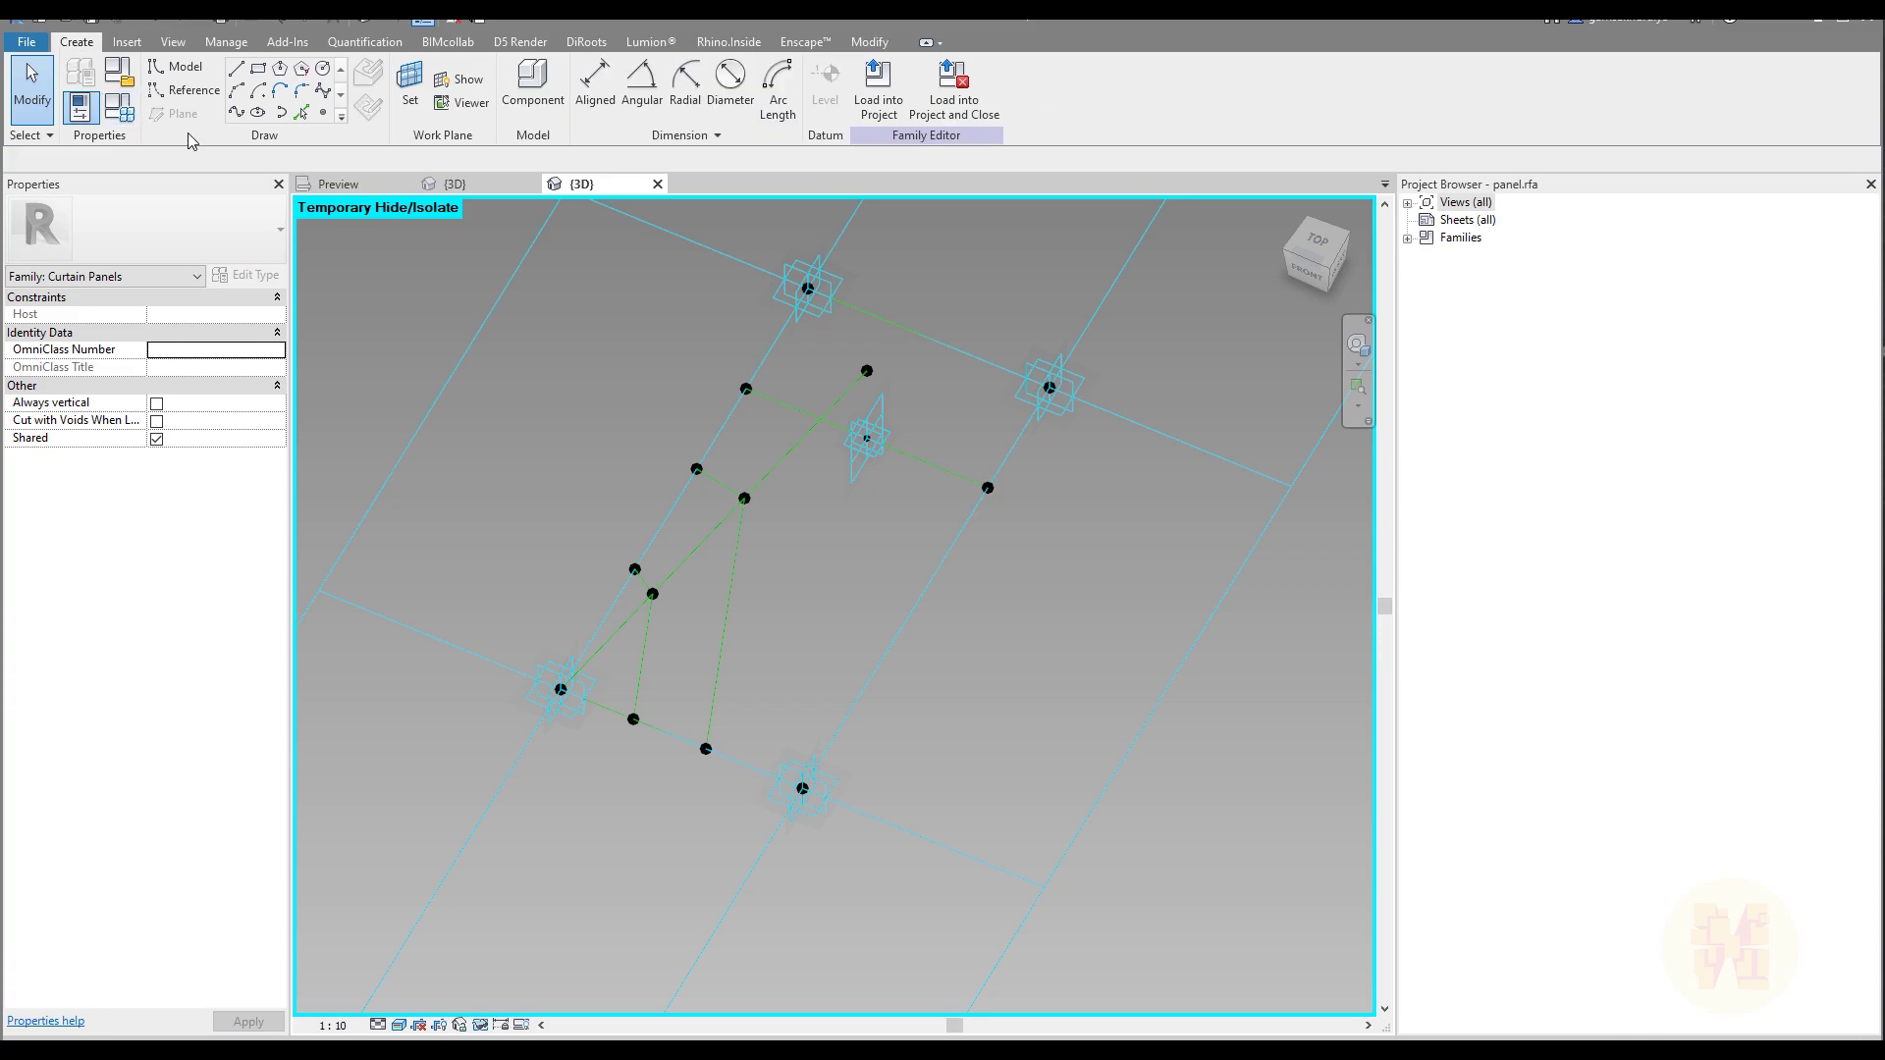
left_click(533, 86)
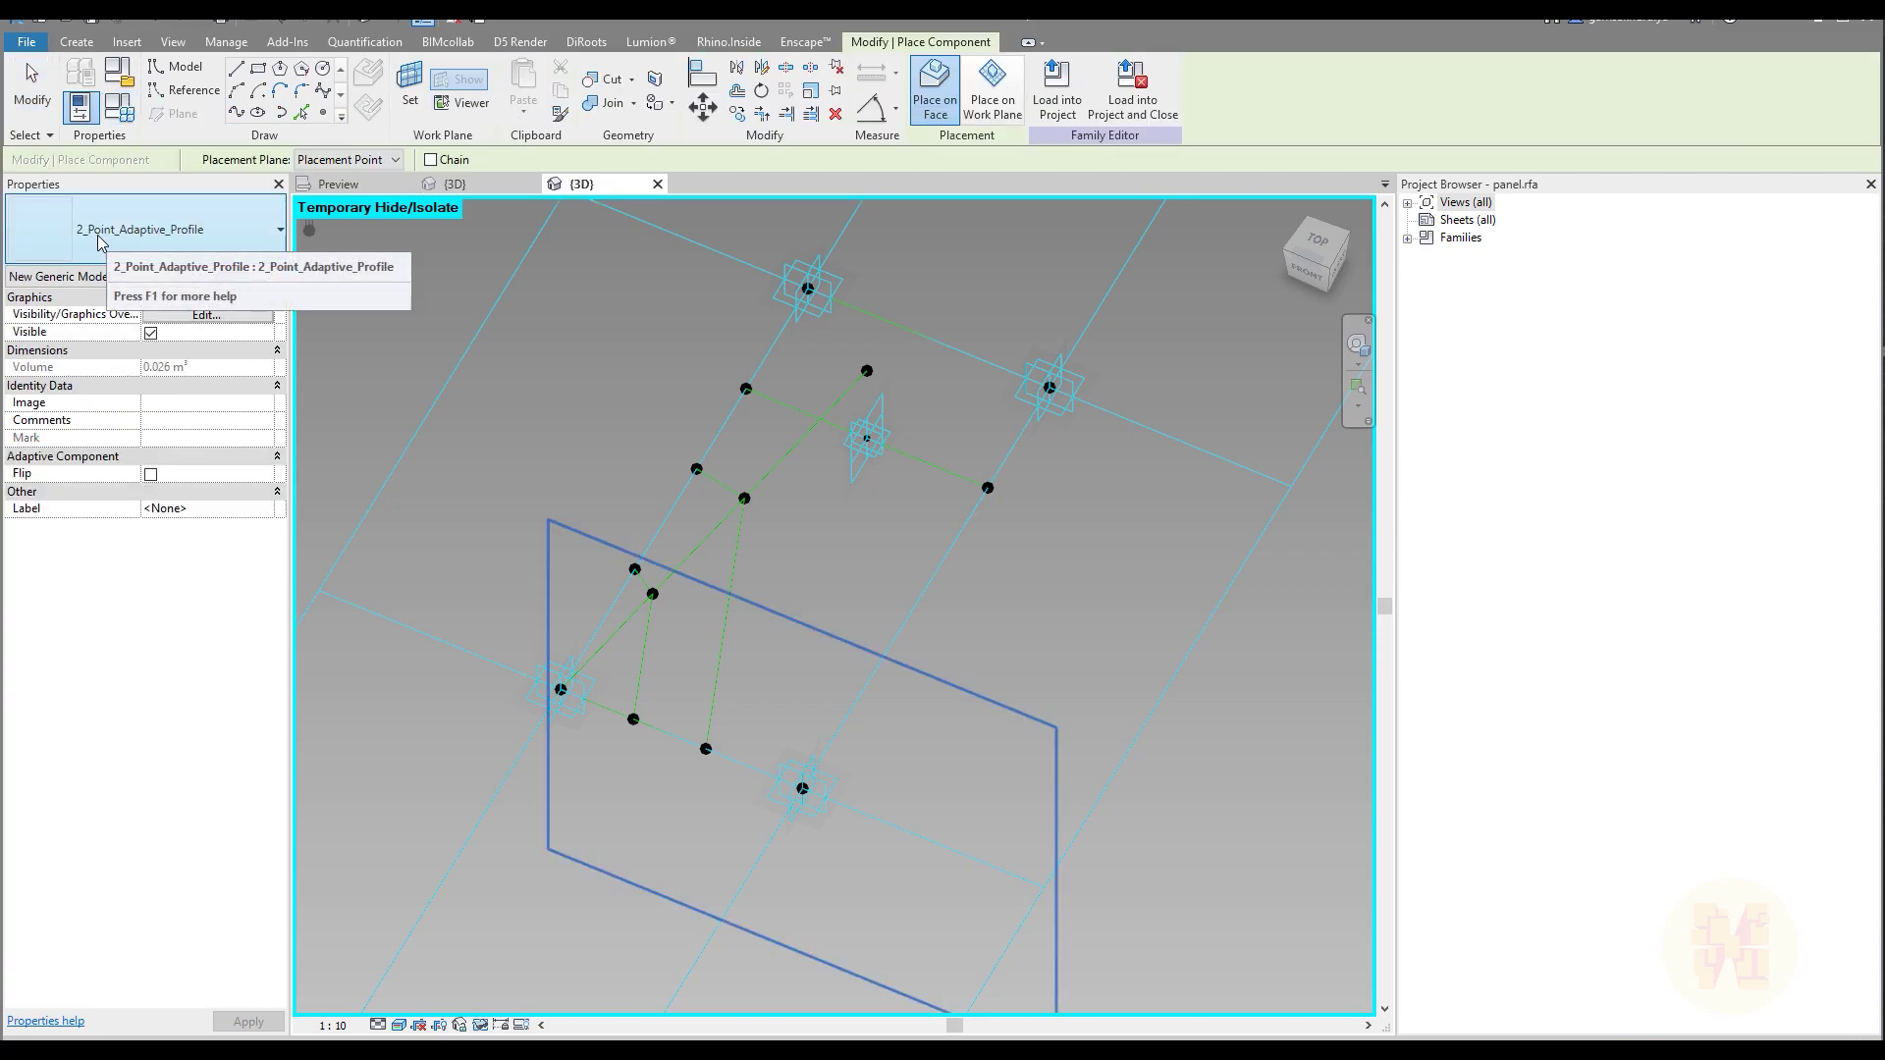
left_click(135, 241)
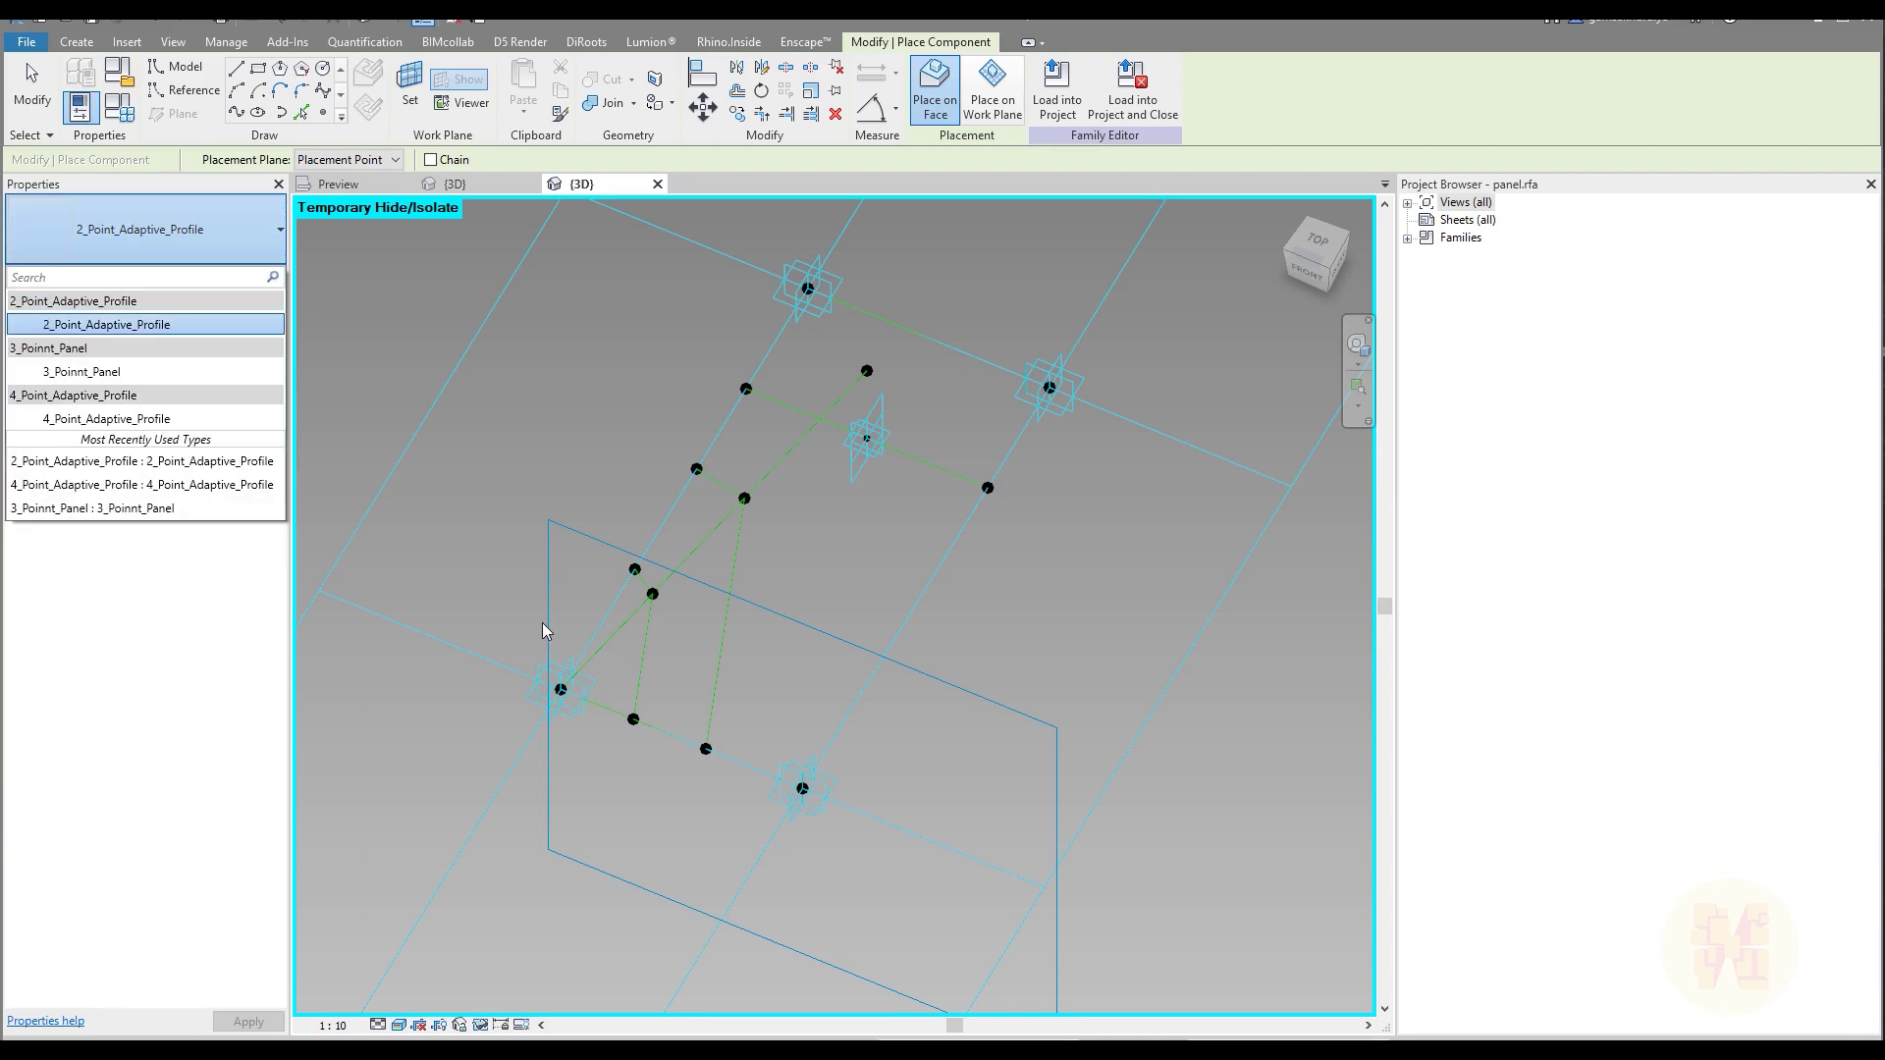
left_click(560, 689)
left_click(560, 689)
left_click(867, 371)
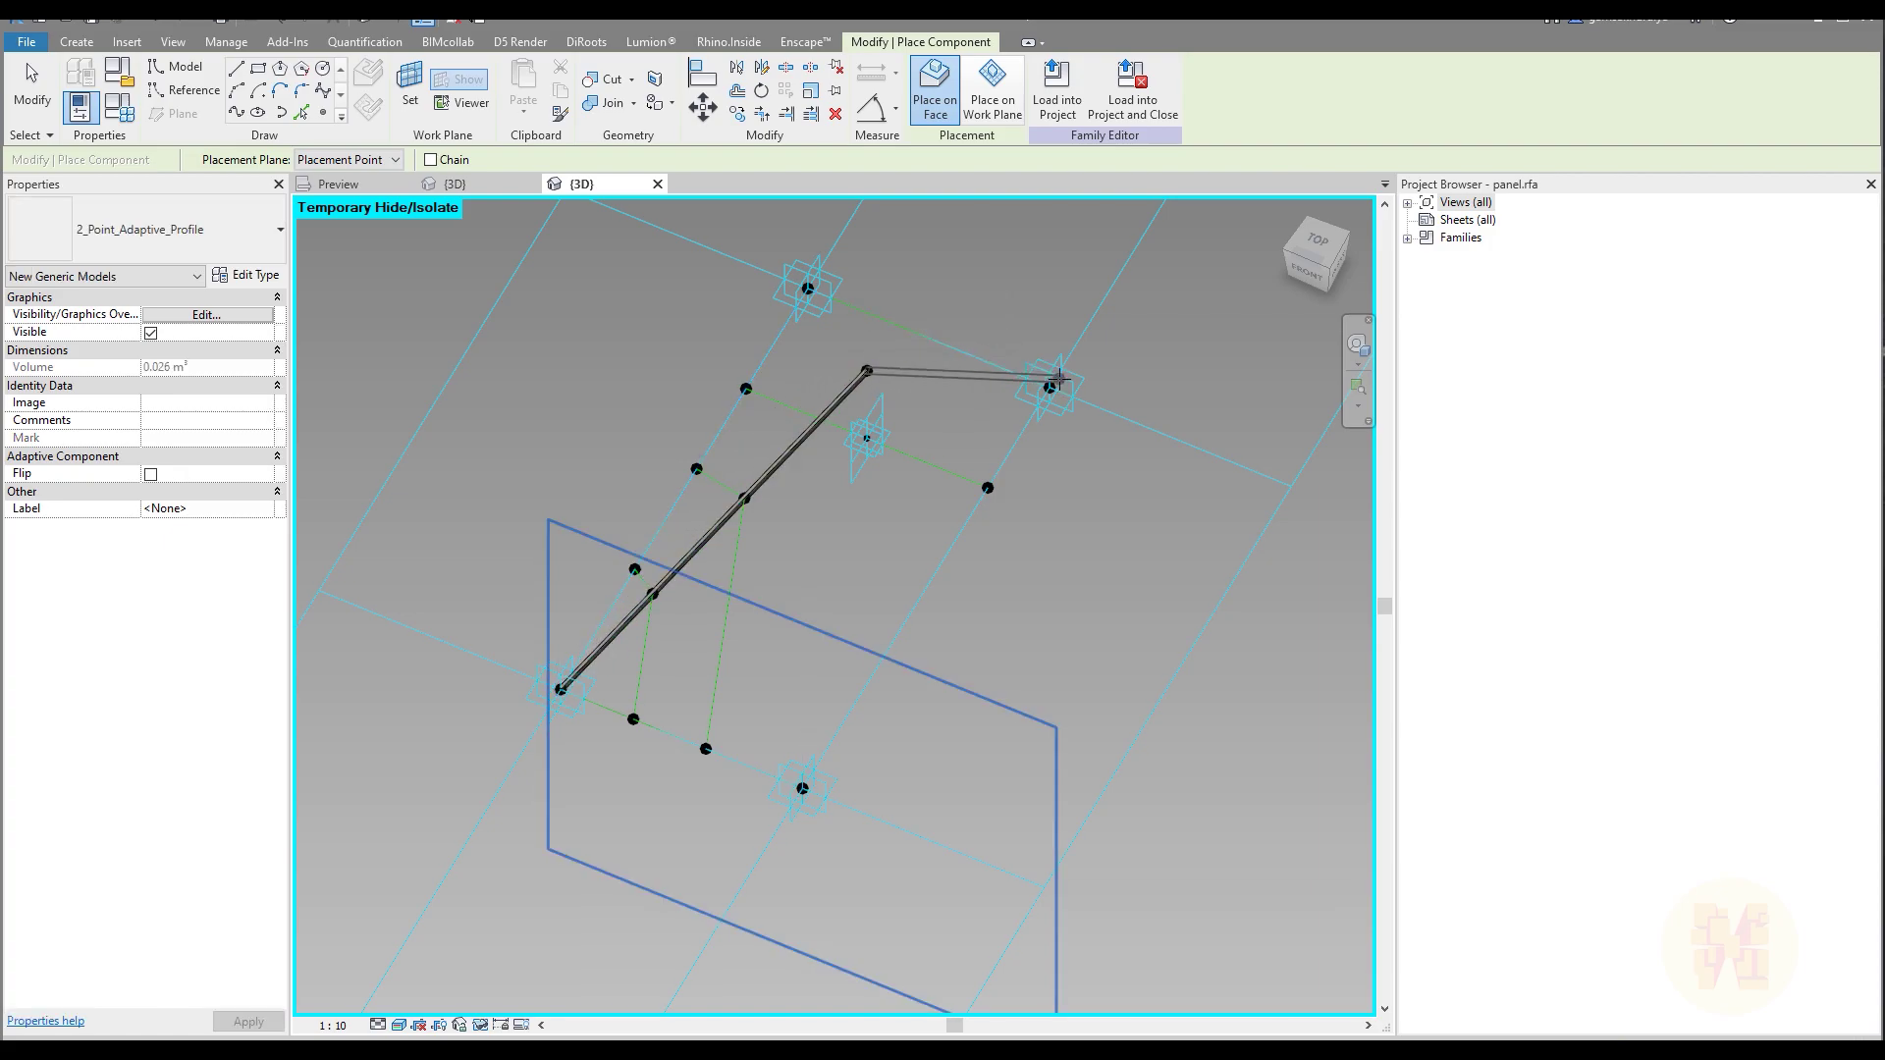
left_click(868, 370)
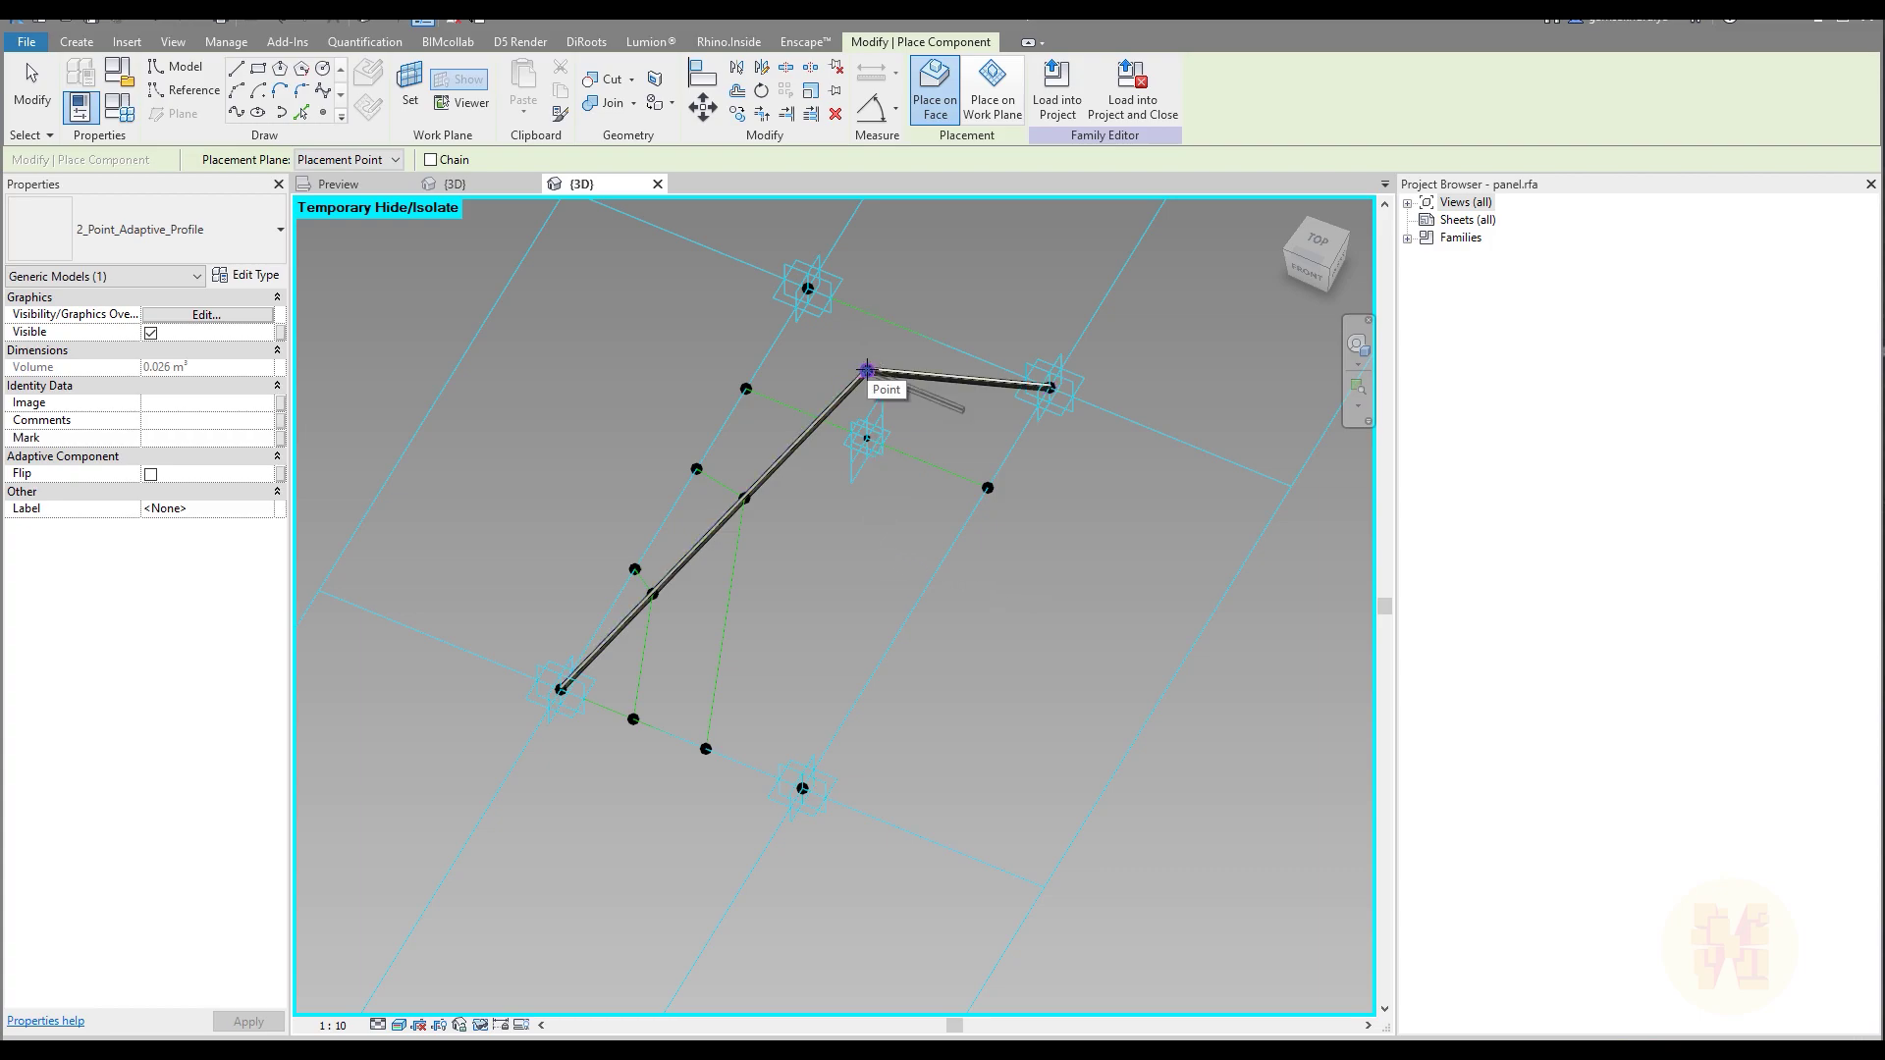
left_click(802, 788)
Place 2_Point_Adaptive_Profile components from the two intermediate points of the sloping edge to the matching points on the side and base edges
middle_click_drag(951, 635, 749, 560, "shift")
scroll(749, 559, "up", 3)
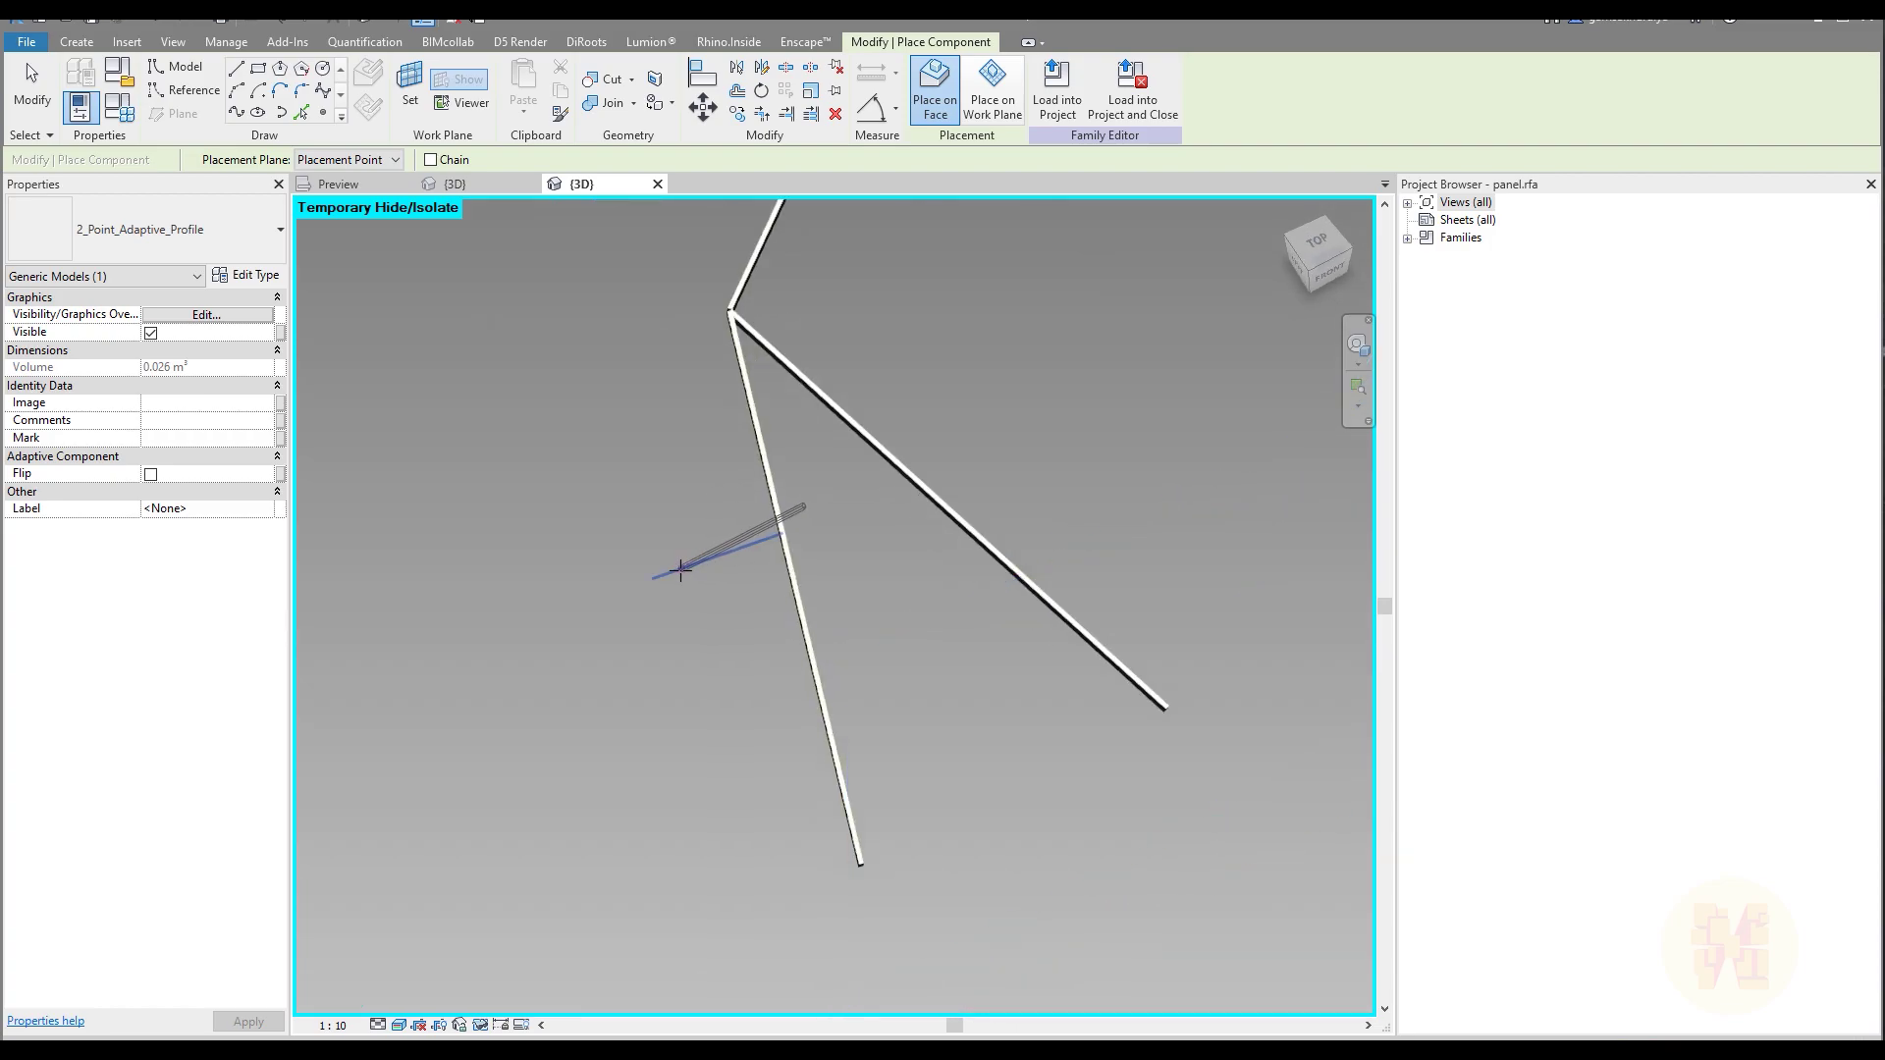
key("Escape")
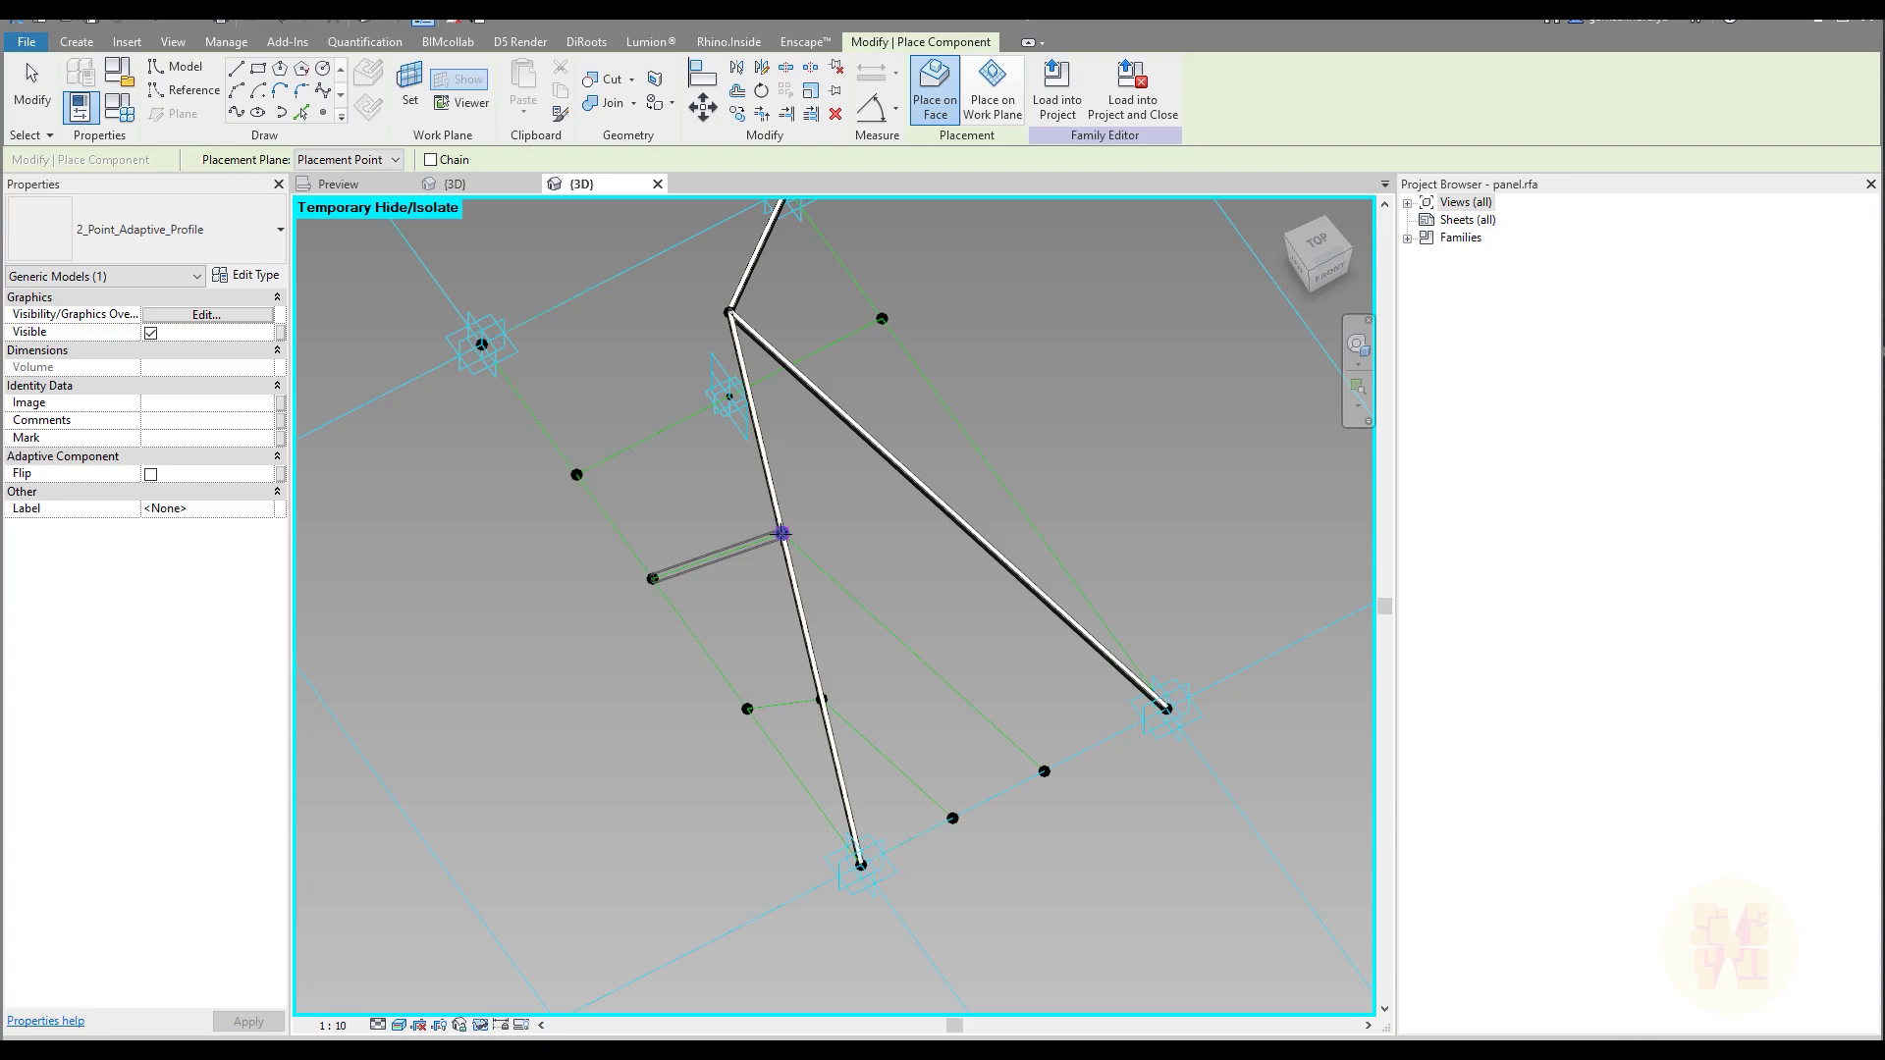
left_click(782, 533)
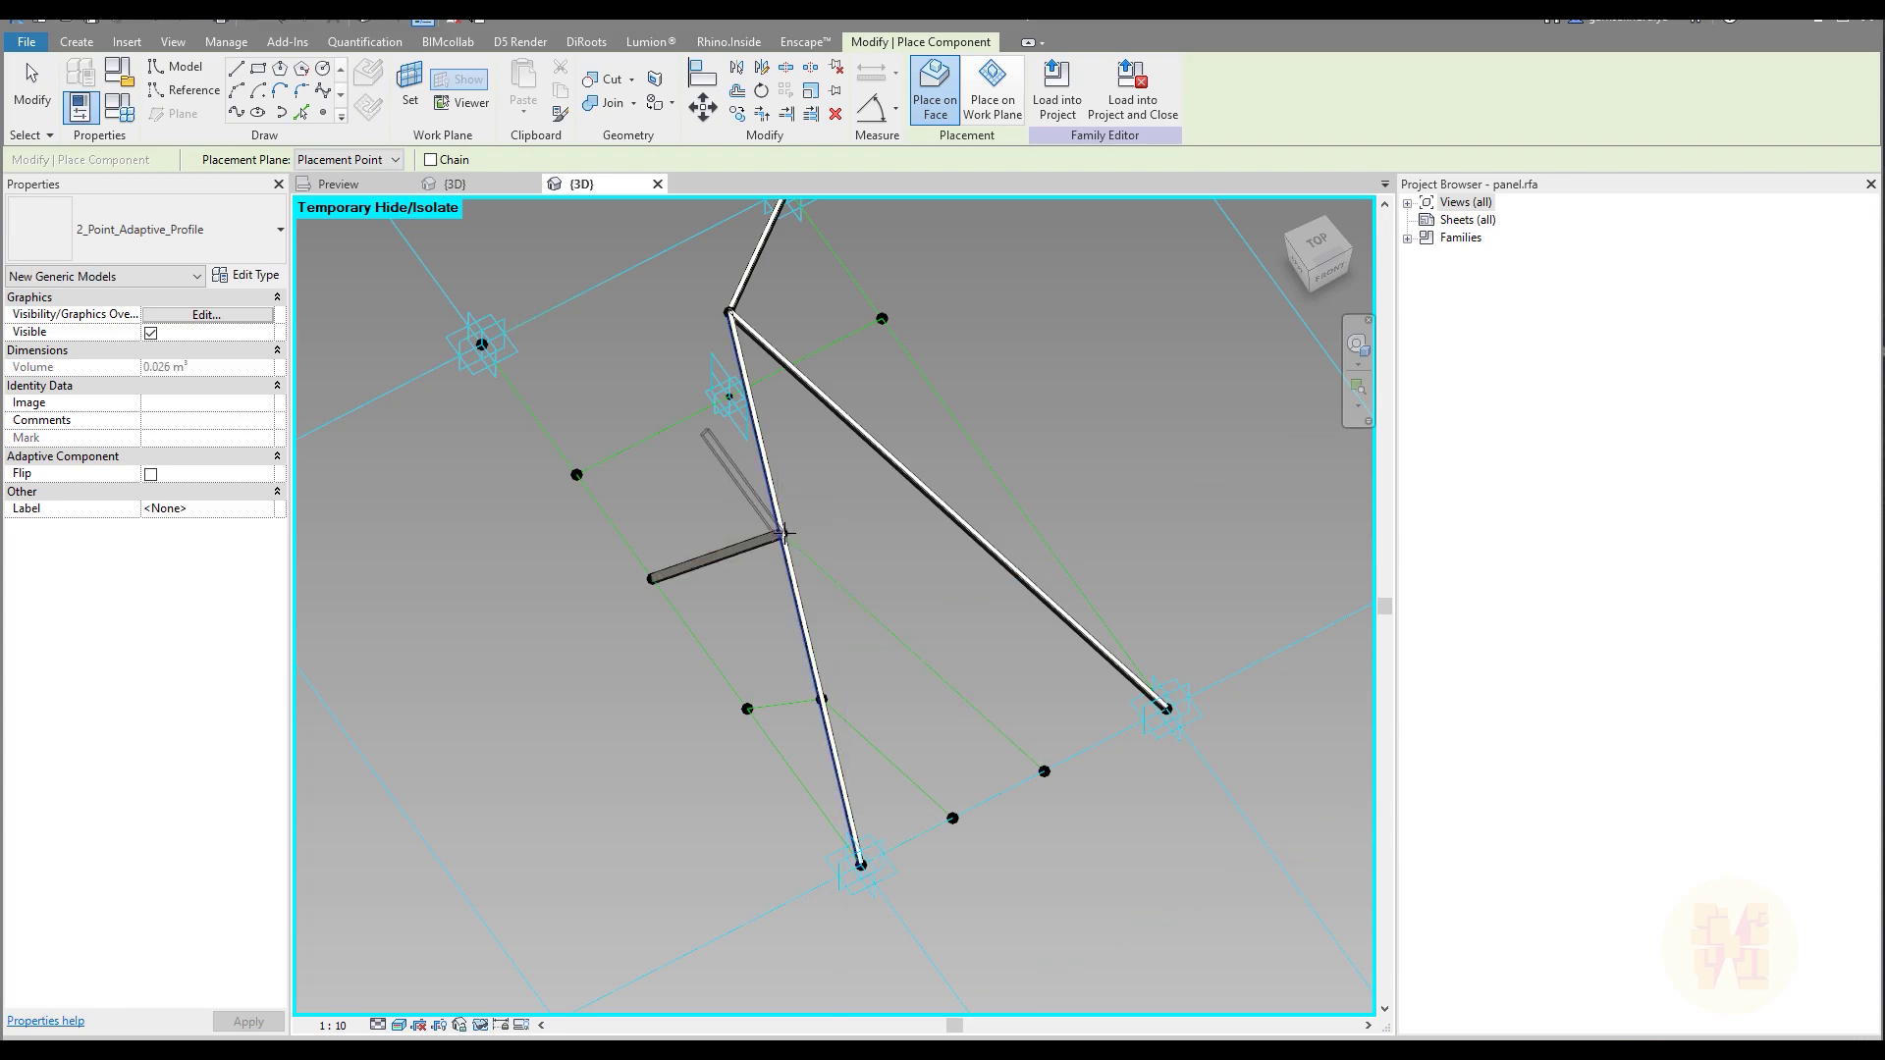
left_click(781, 533)
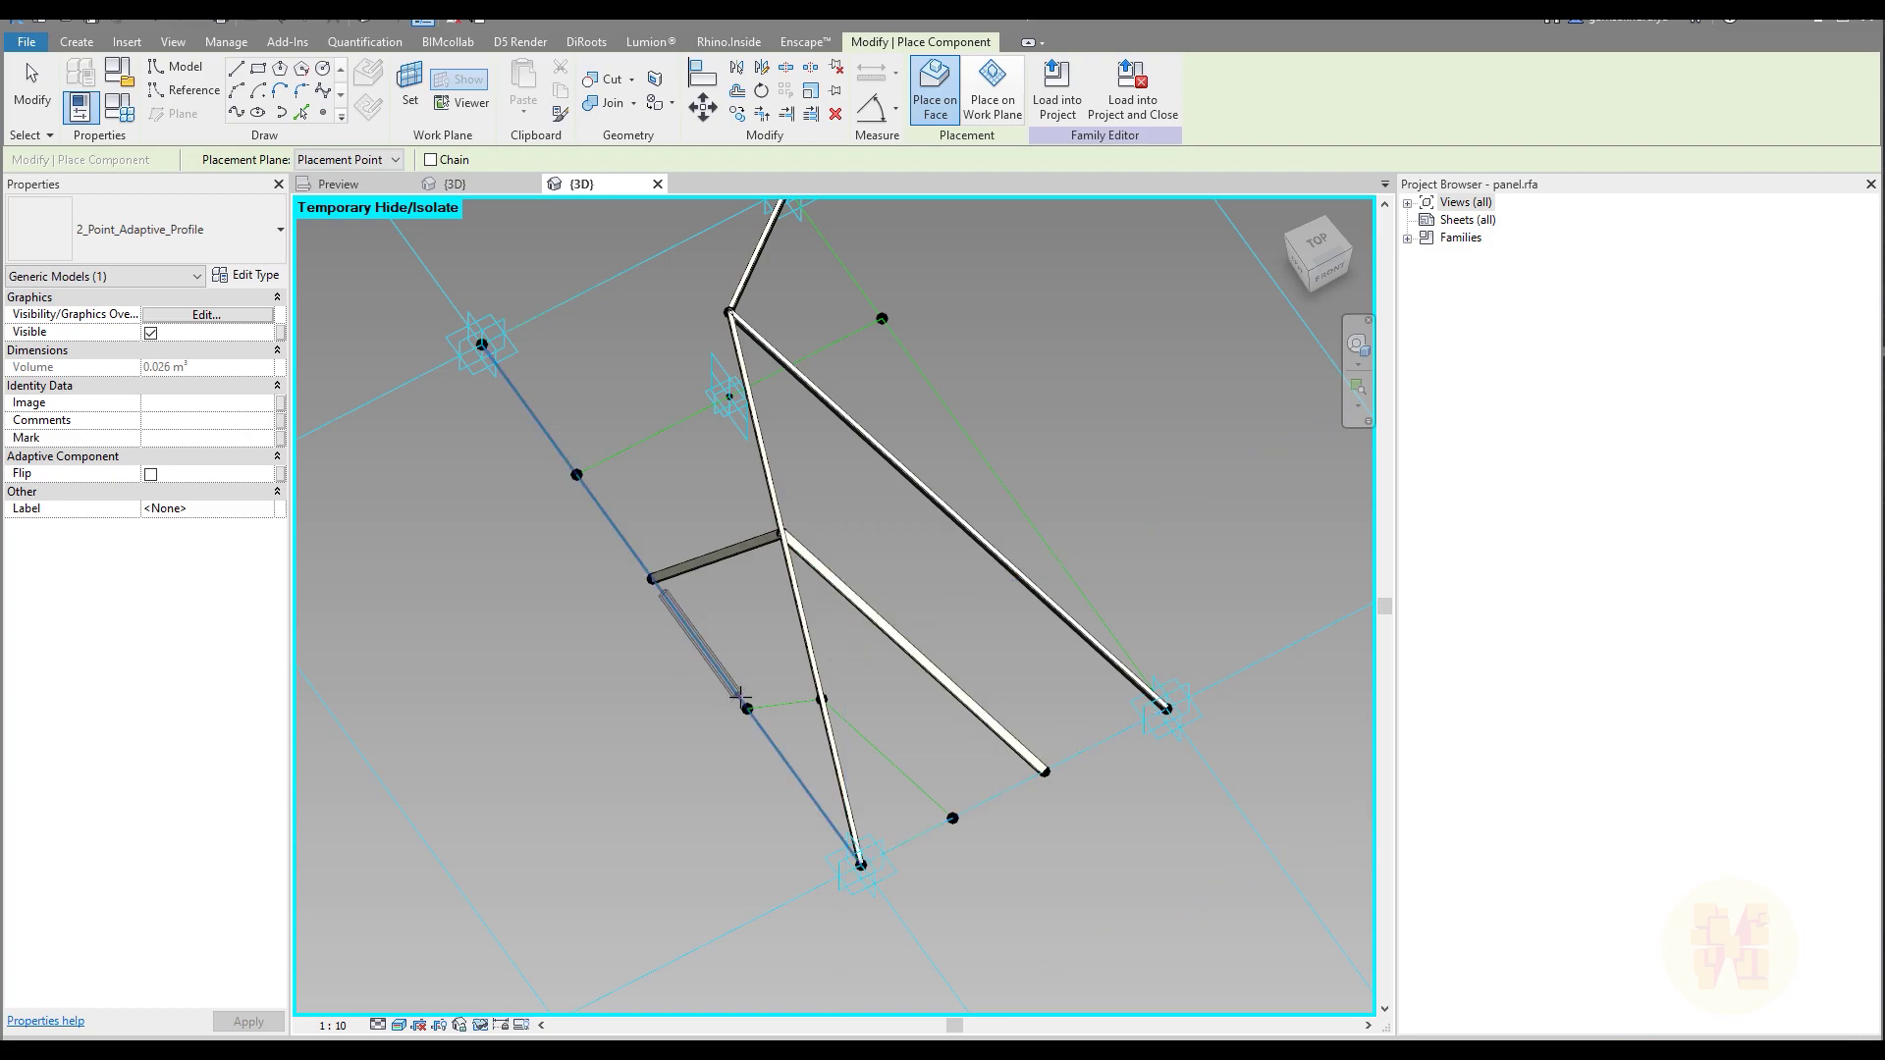
left_click(822, 700)
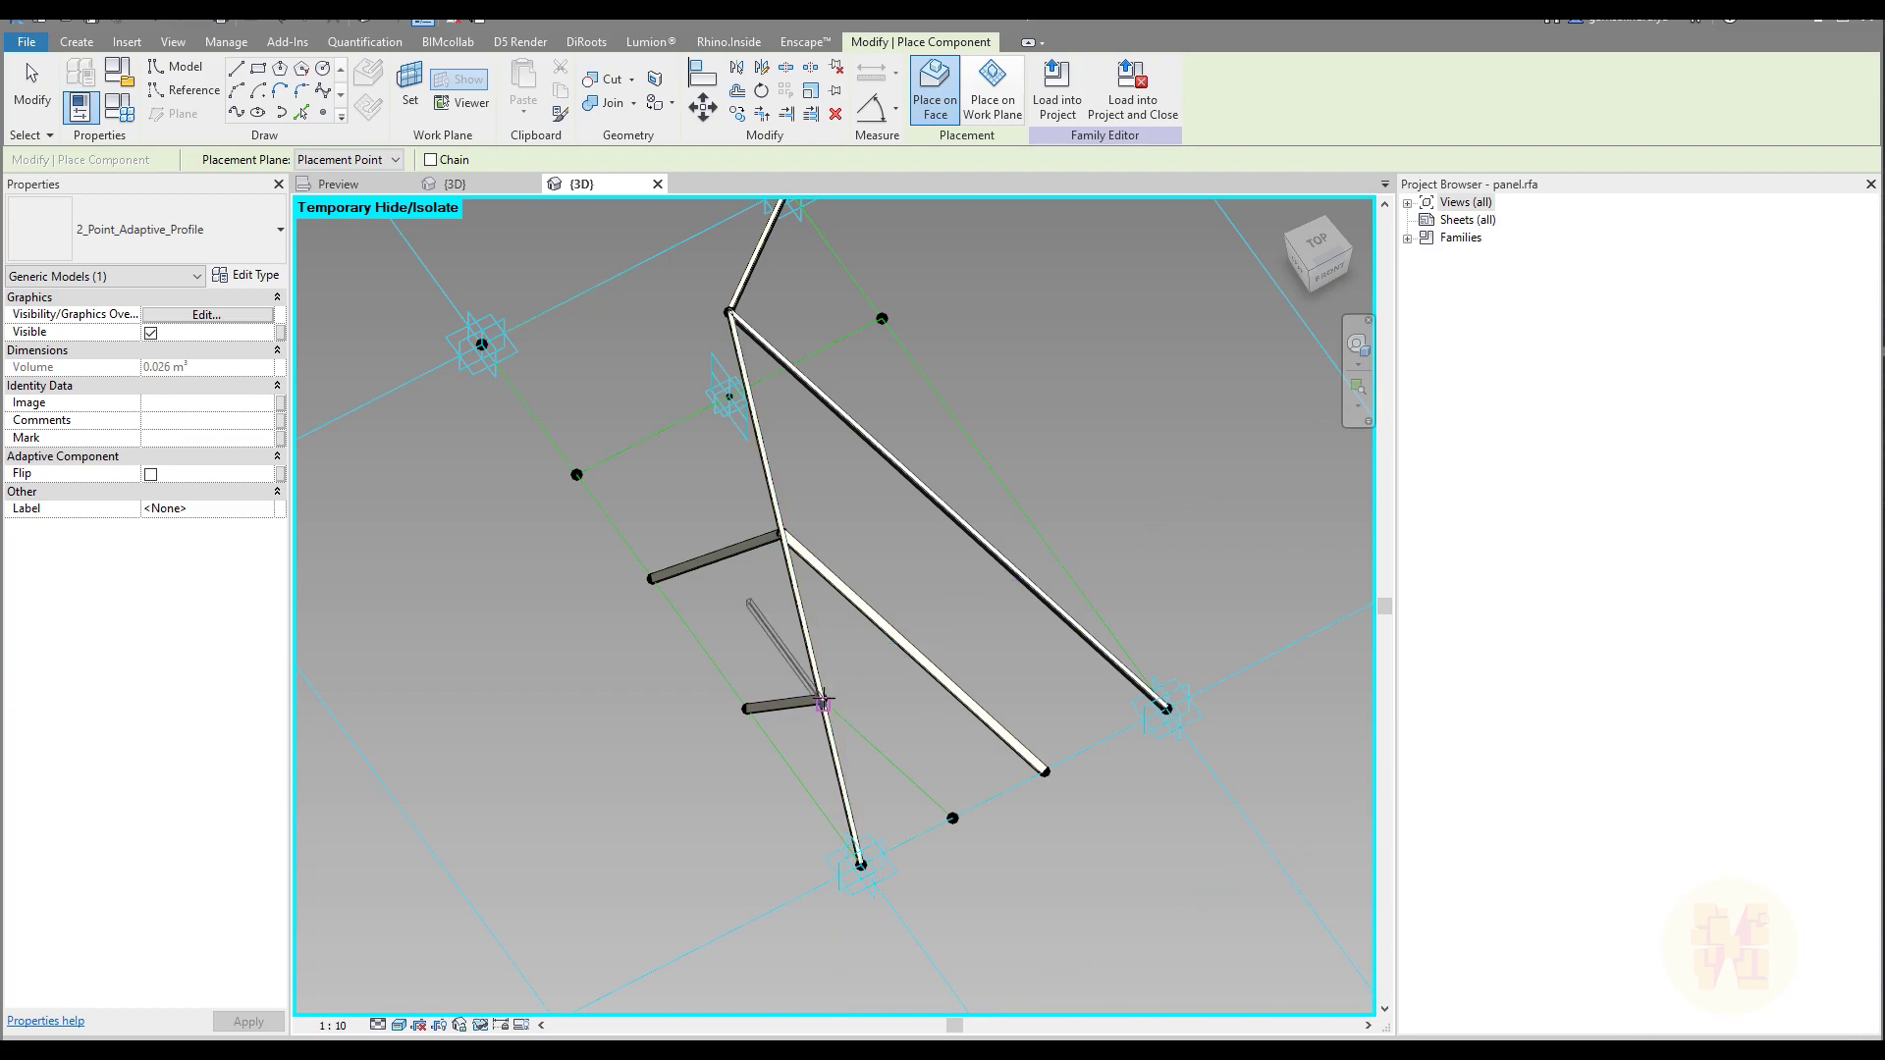
left_click(952, 818)
key("Escape")
key("Escape")
Reset the temporary hide/isolate in the 3D view and inspect the framed panel from several angles
middle_click_drag(913, 845, 728, 644, "shift")
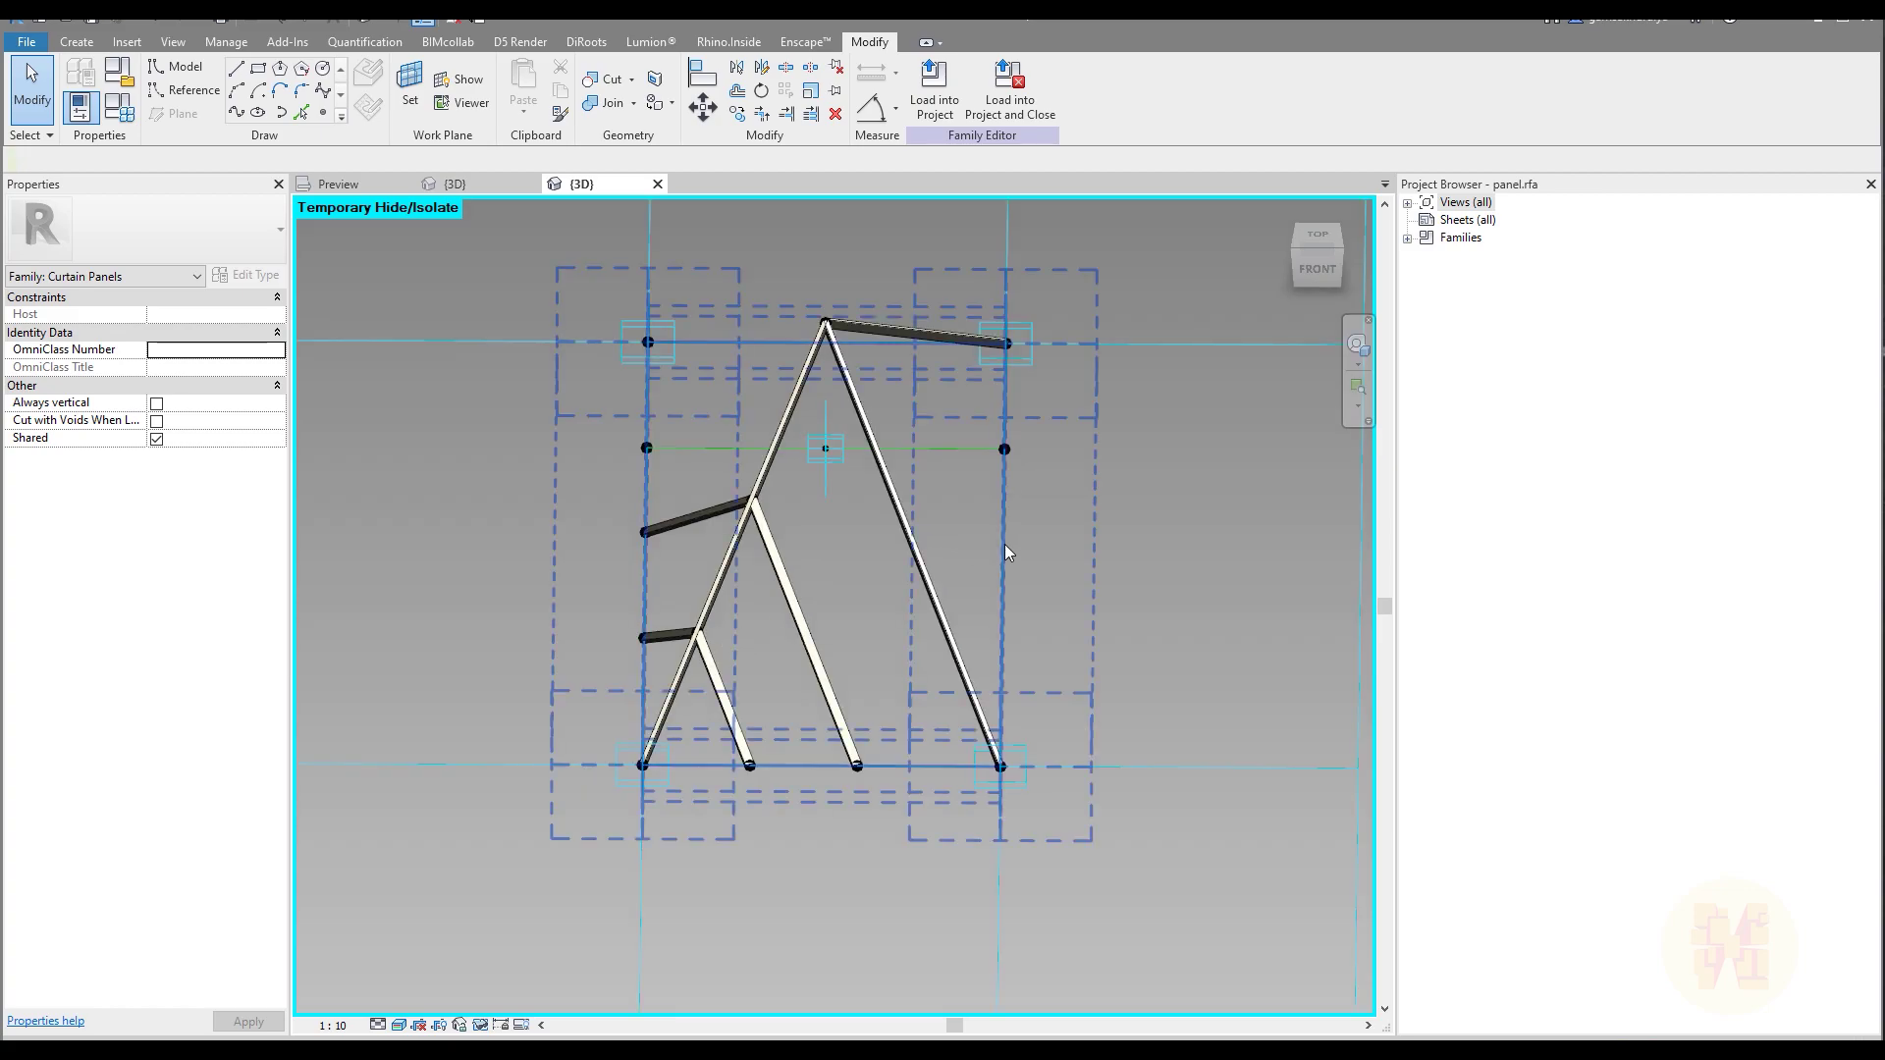
left_click(480, 1027)
left_click(555, 1000)
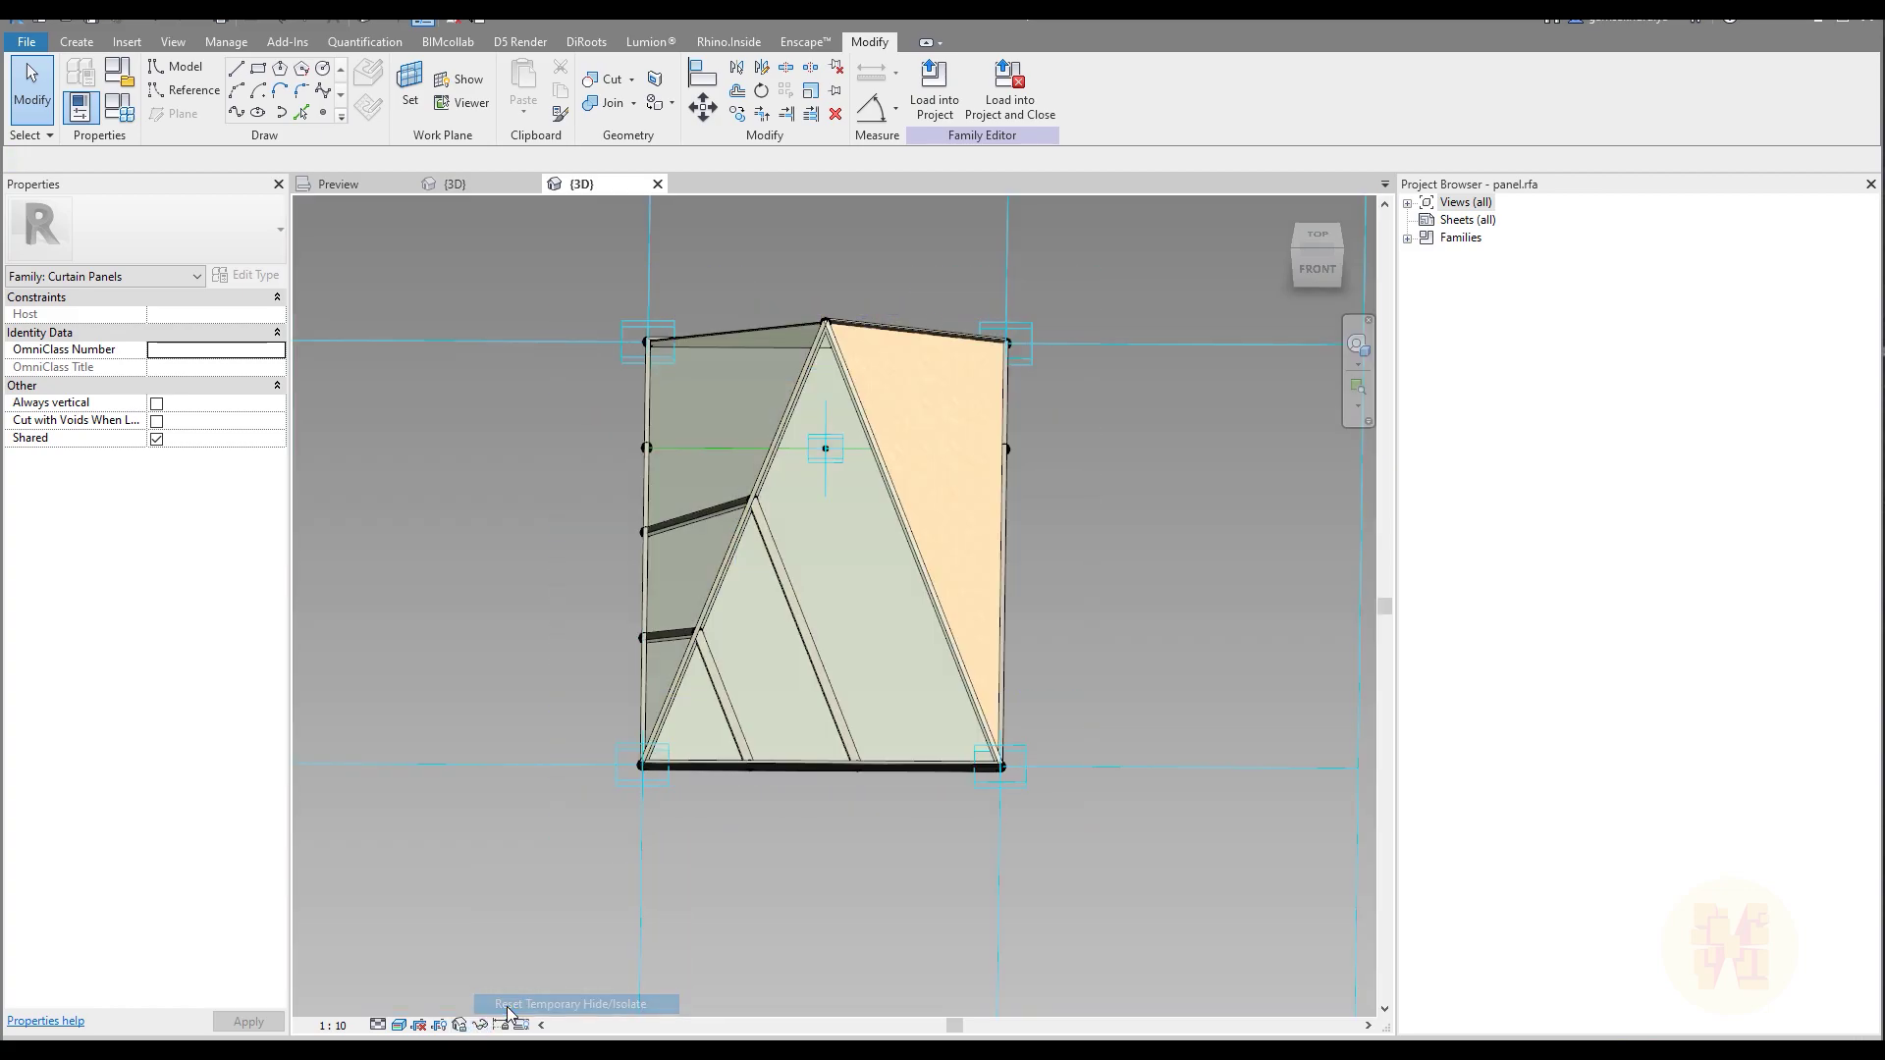
middle_click_drag(1194, 712, 909, 798, "shift")
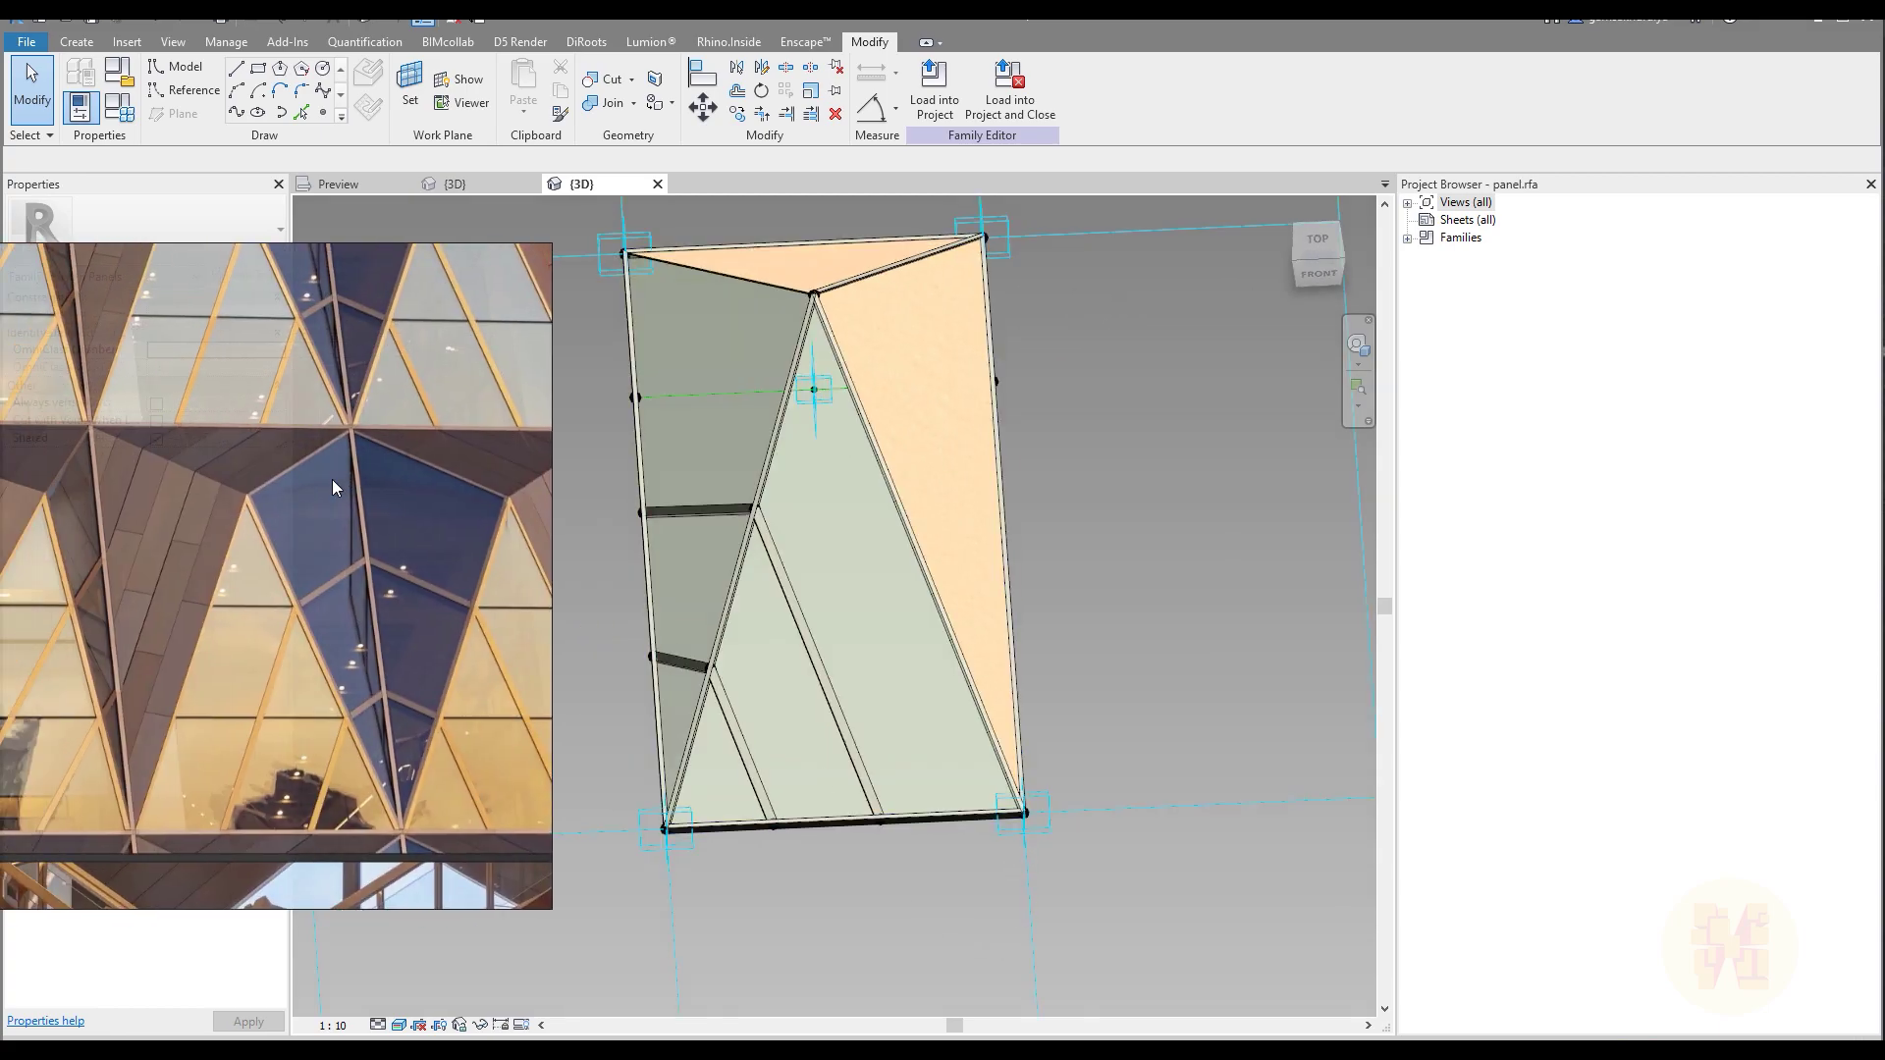
middle_click_drag(1136, 682, 829, 491, "shift")
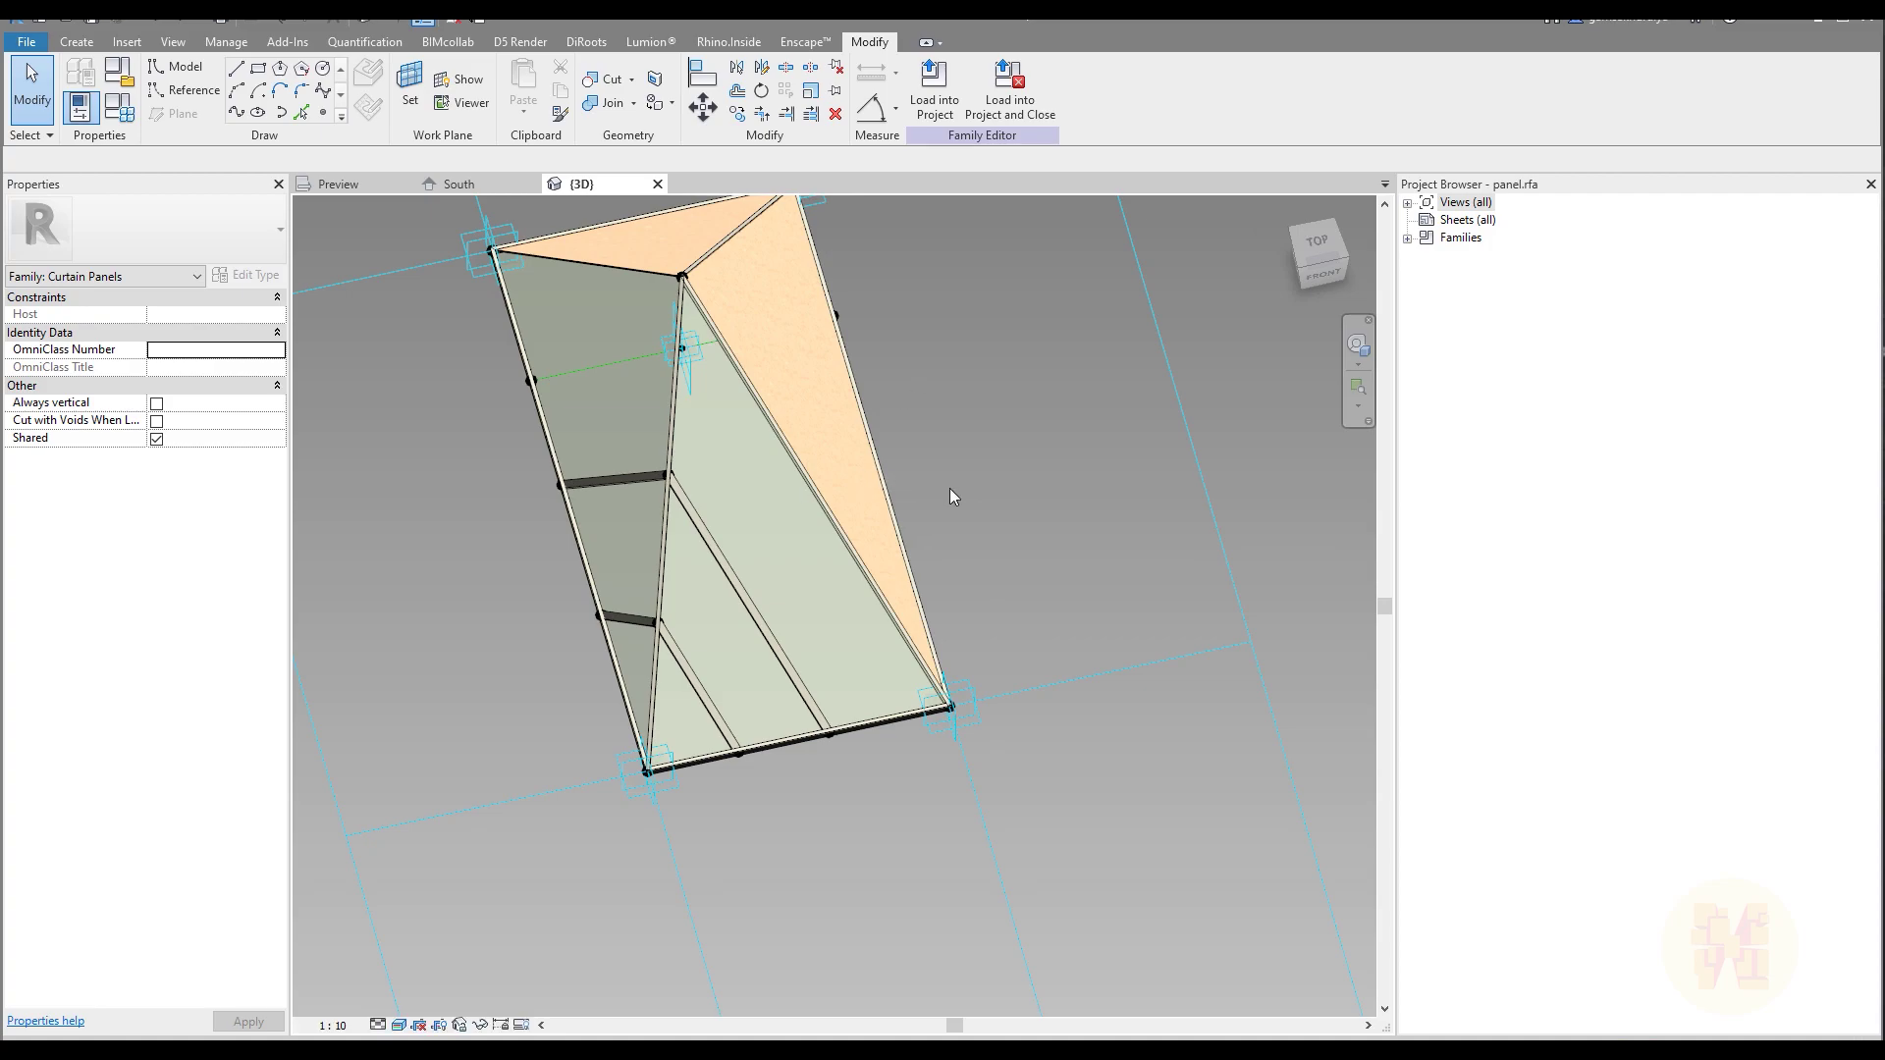
middle_click_drag(1011, 572, 1021, 638, "shift")
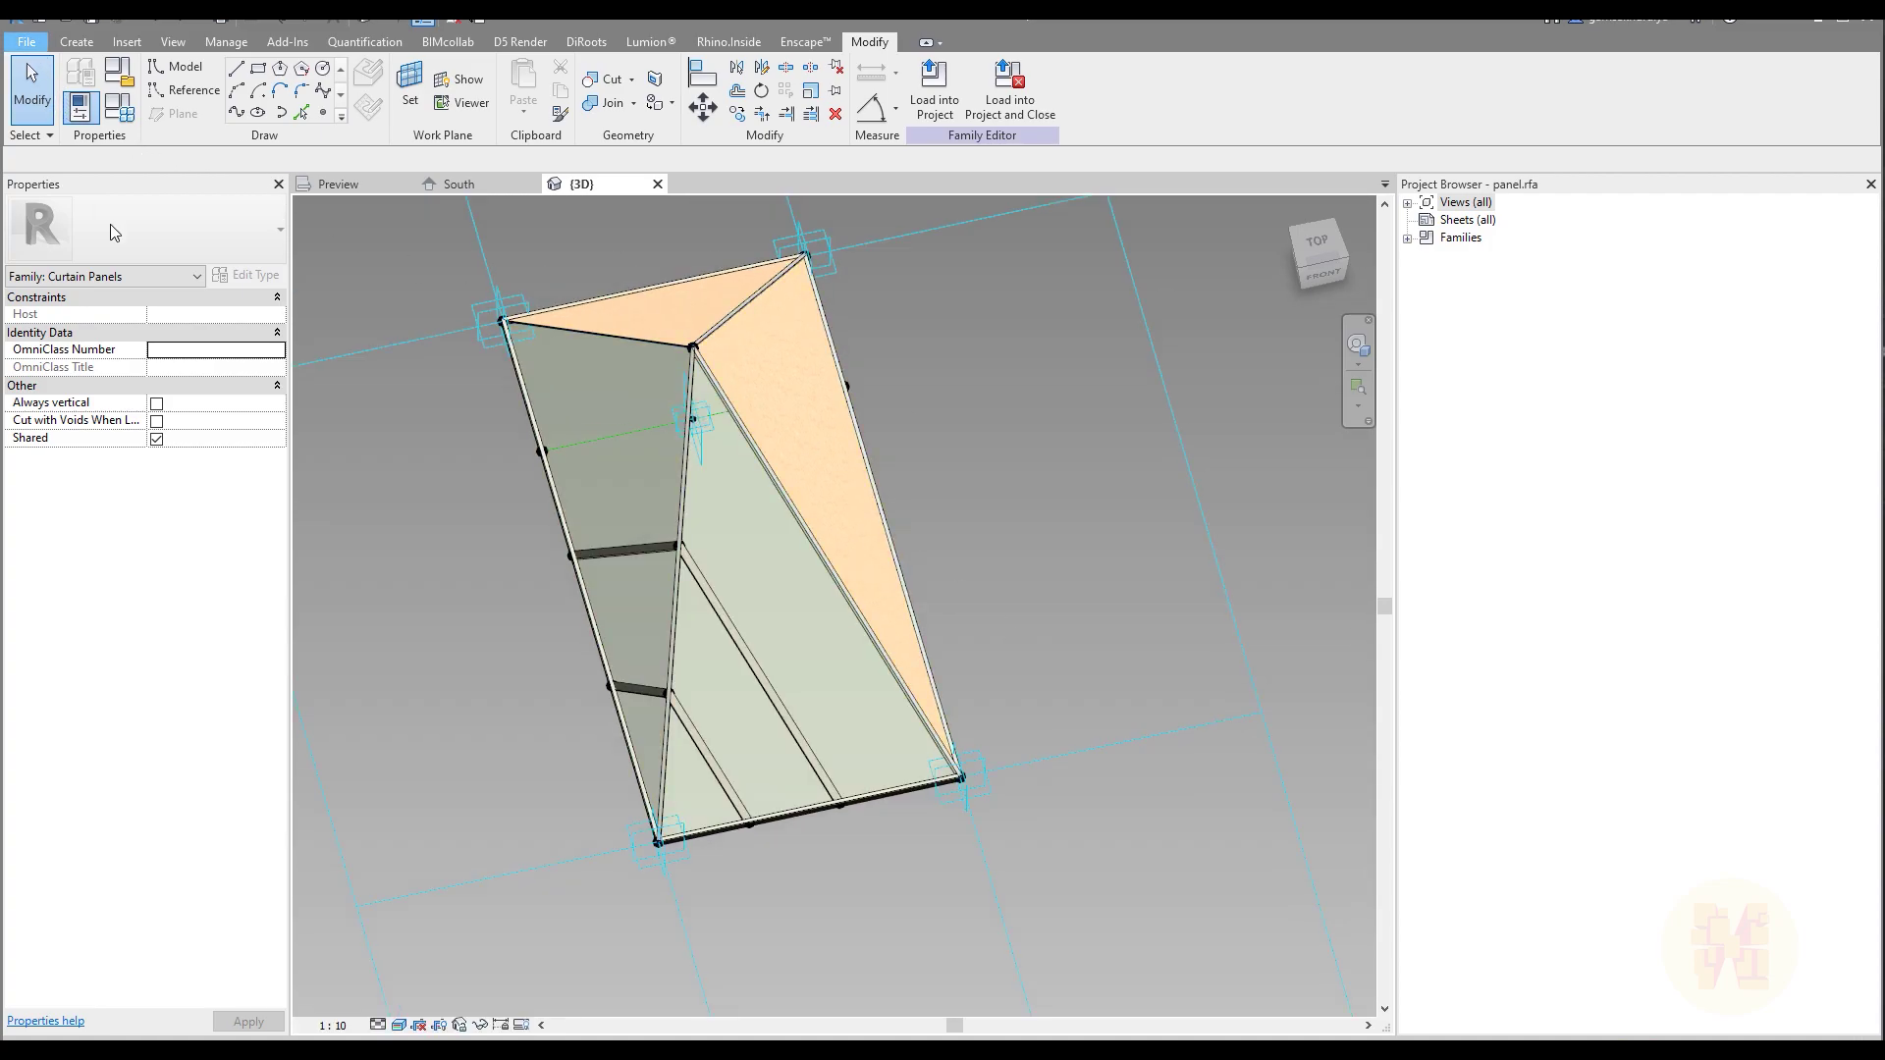
Create a new conceptual mass family from the template in the Conceptual Mass folder
left_click(26, 41)
mouse_move(132, 141)
left_click(245, 242)
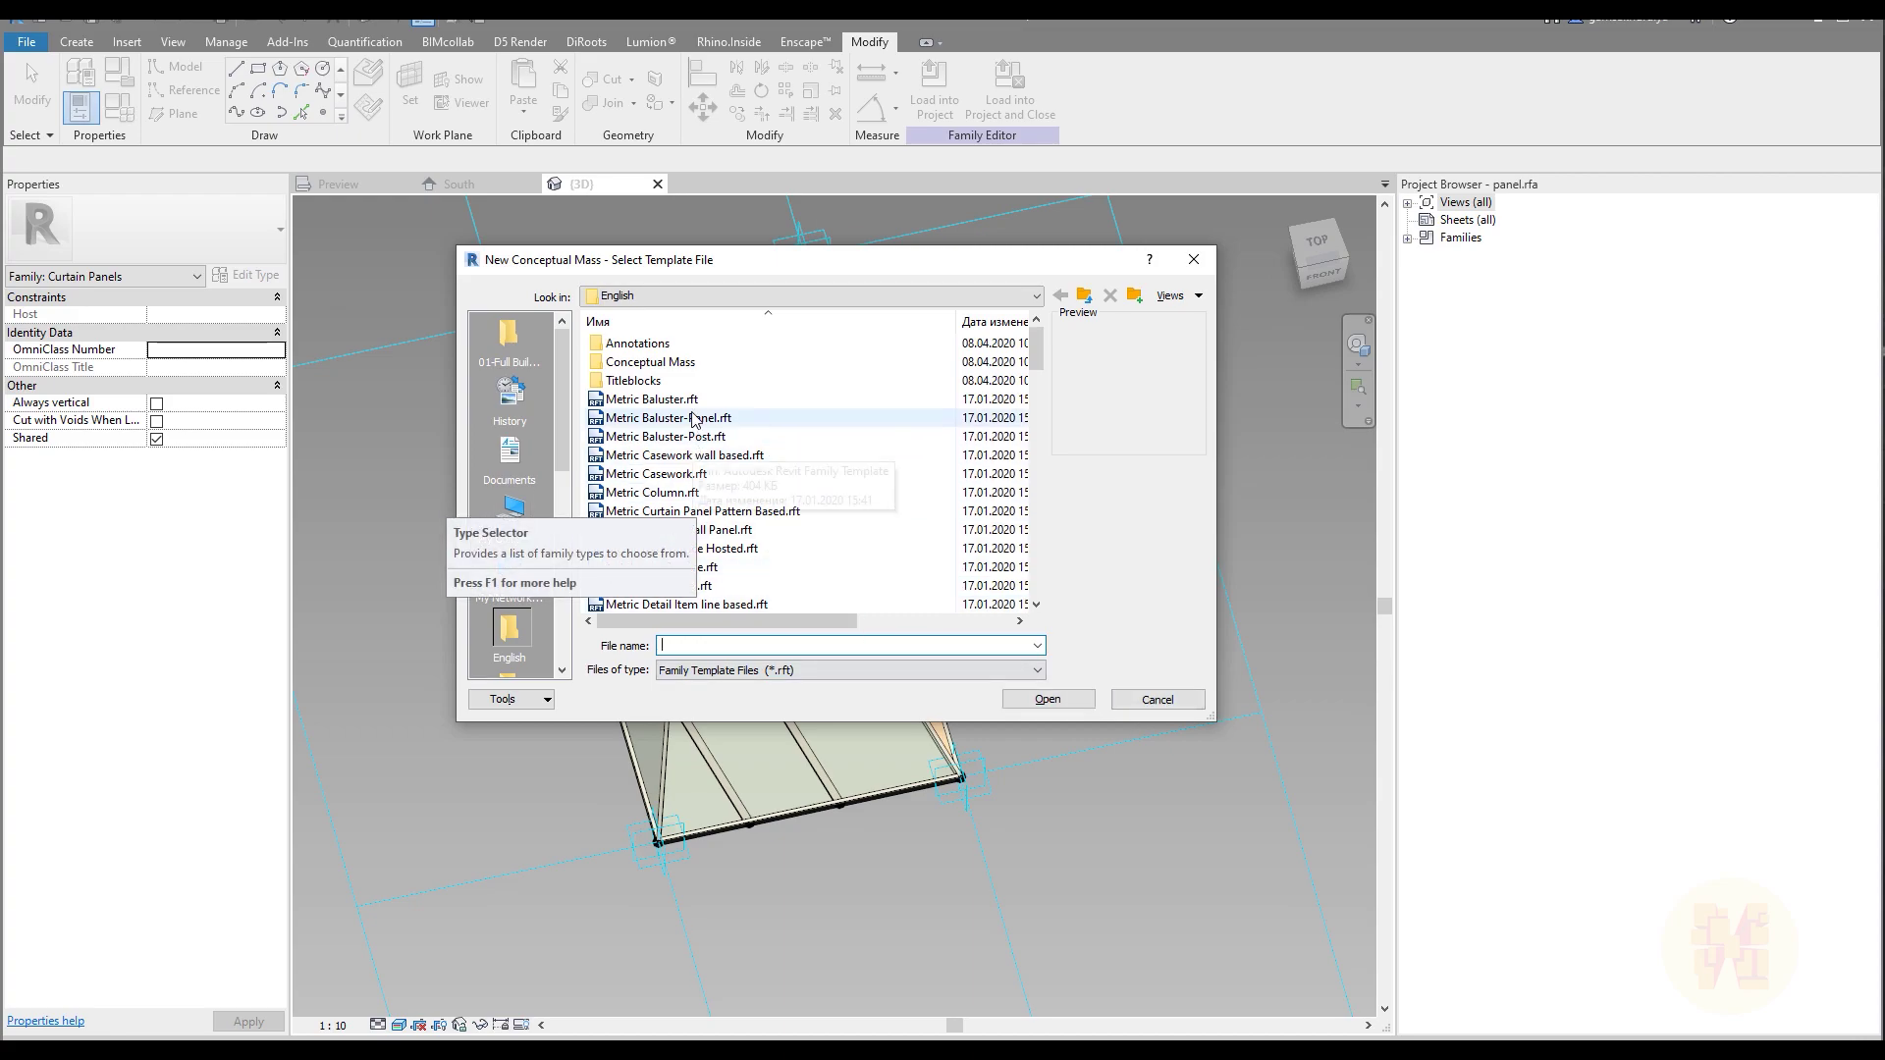
double_click(648, 363)
left_click(1047, 699)
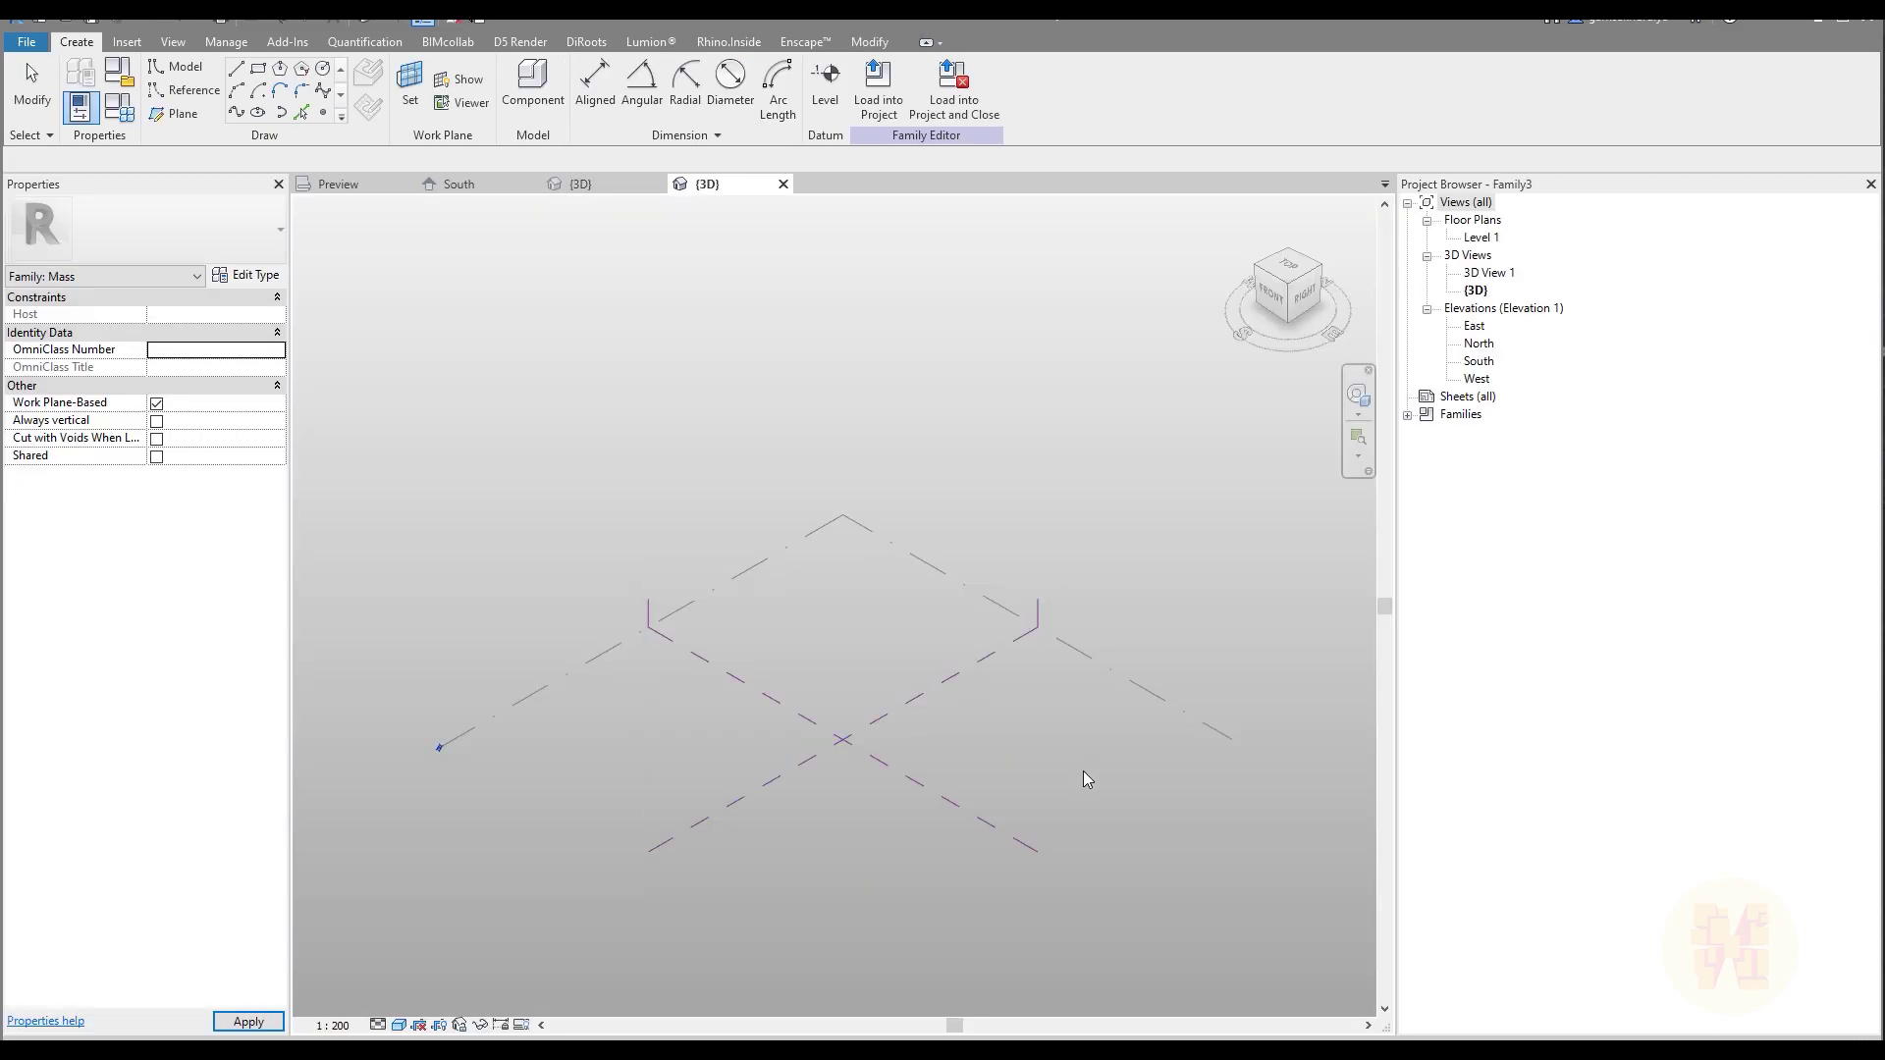
Draw a straight model line about 34000 mm long on Level 1, crossing one of the central reference planes
scroll(892, 779, "up", 5)
key("l")
key("i")
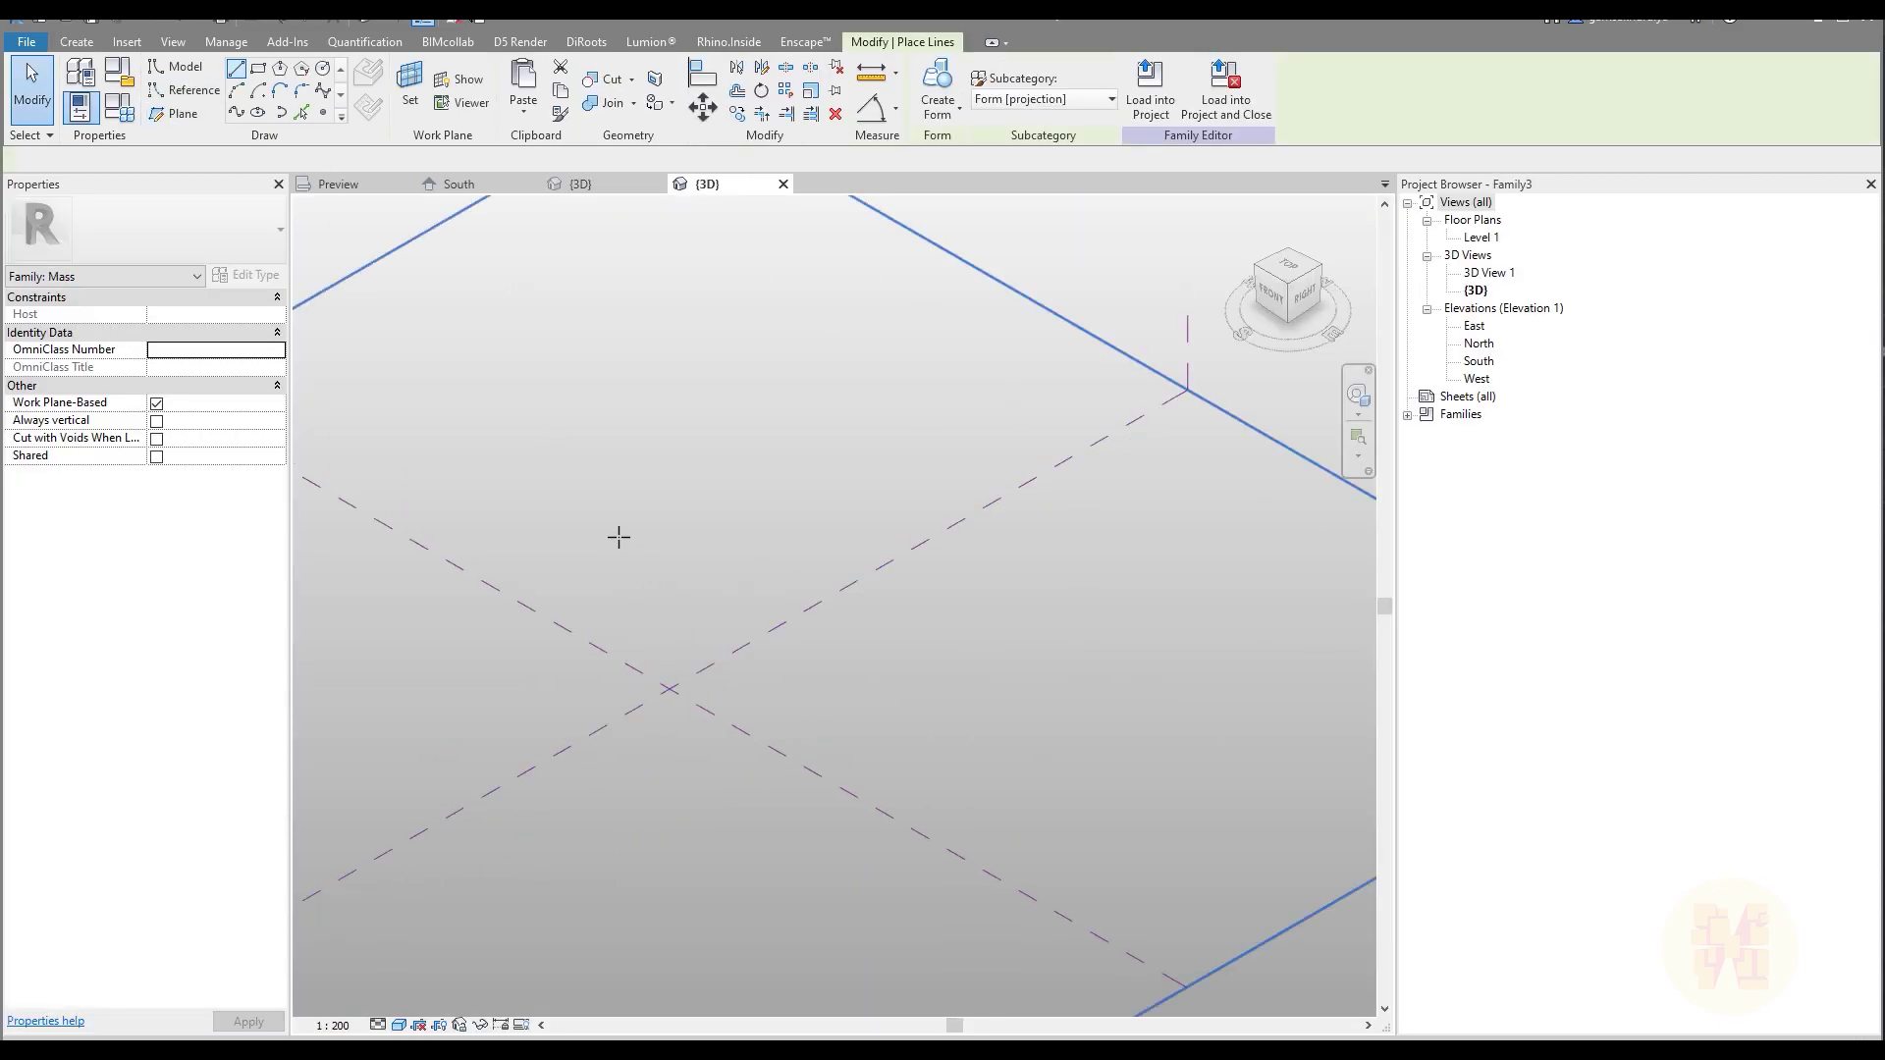
left_click(618, 533)
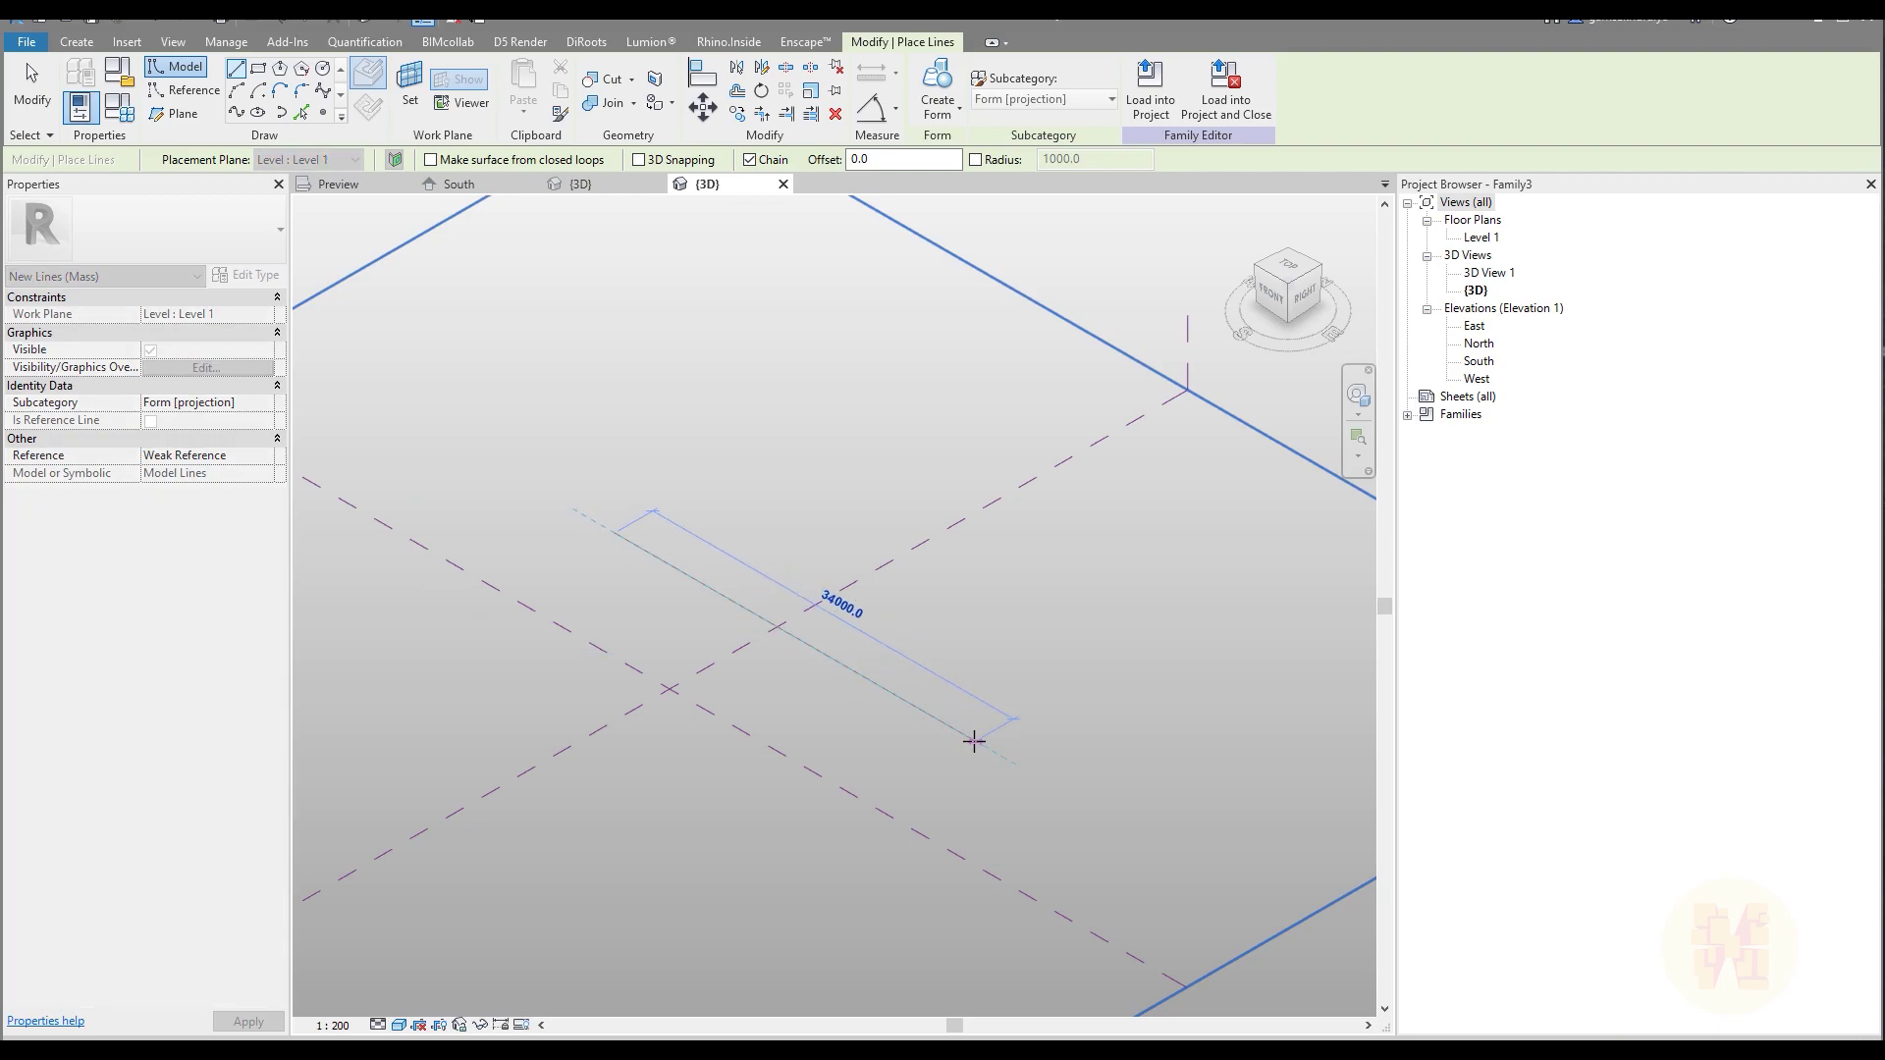
left_click(973, 741)
key("Escape")
key("Escape")
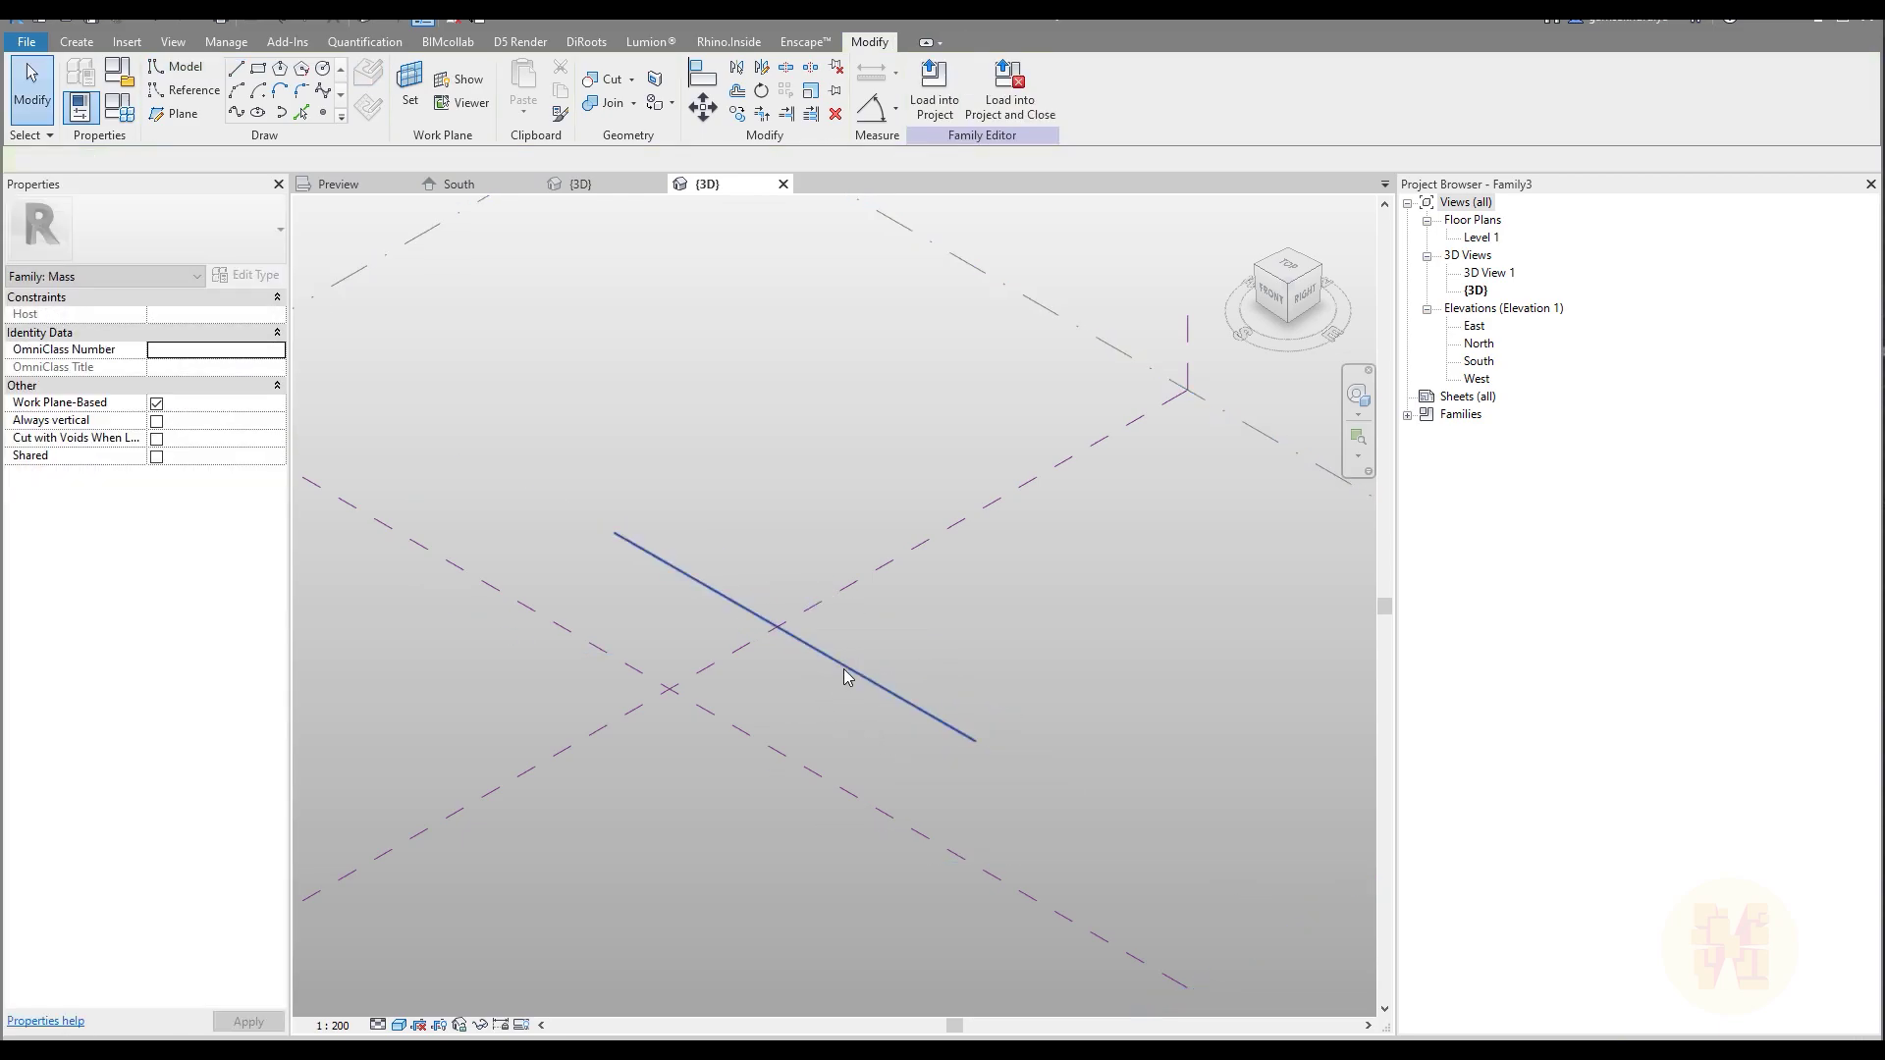
Set the length of the model line to 25000 mm
left_click(837, 666)
left_click(844, 599)
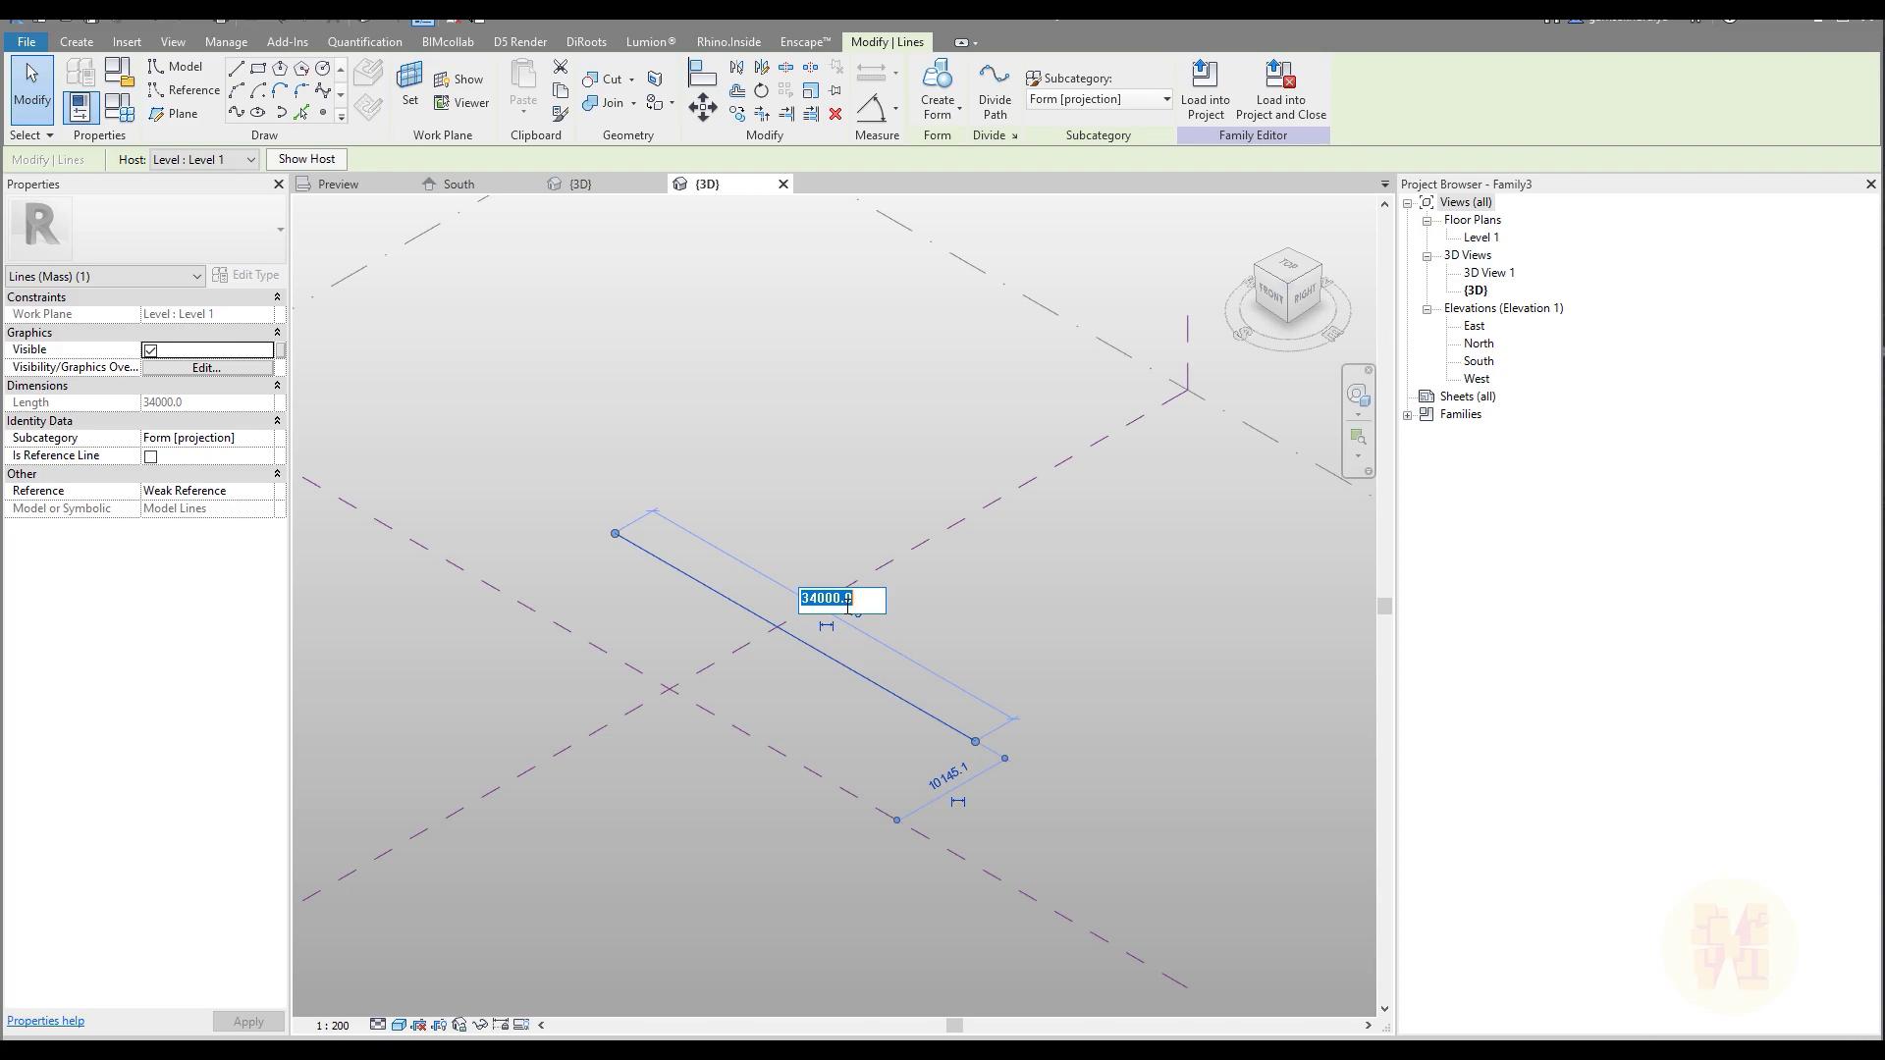
type("25000")
key("Return")
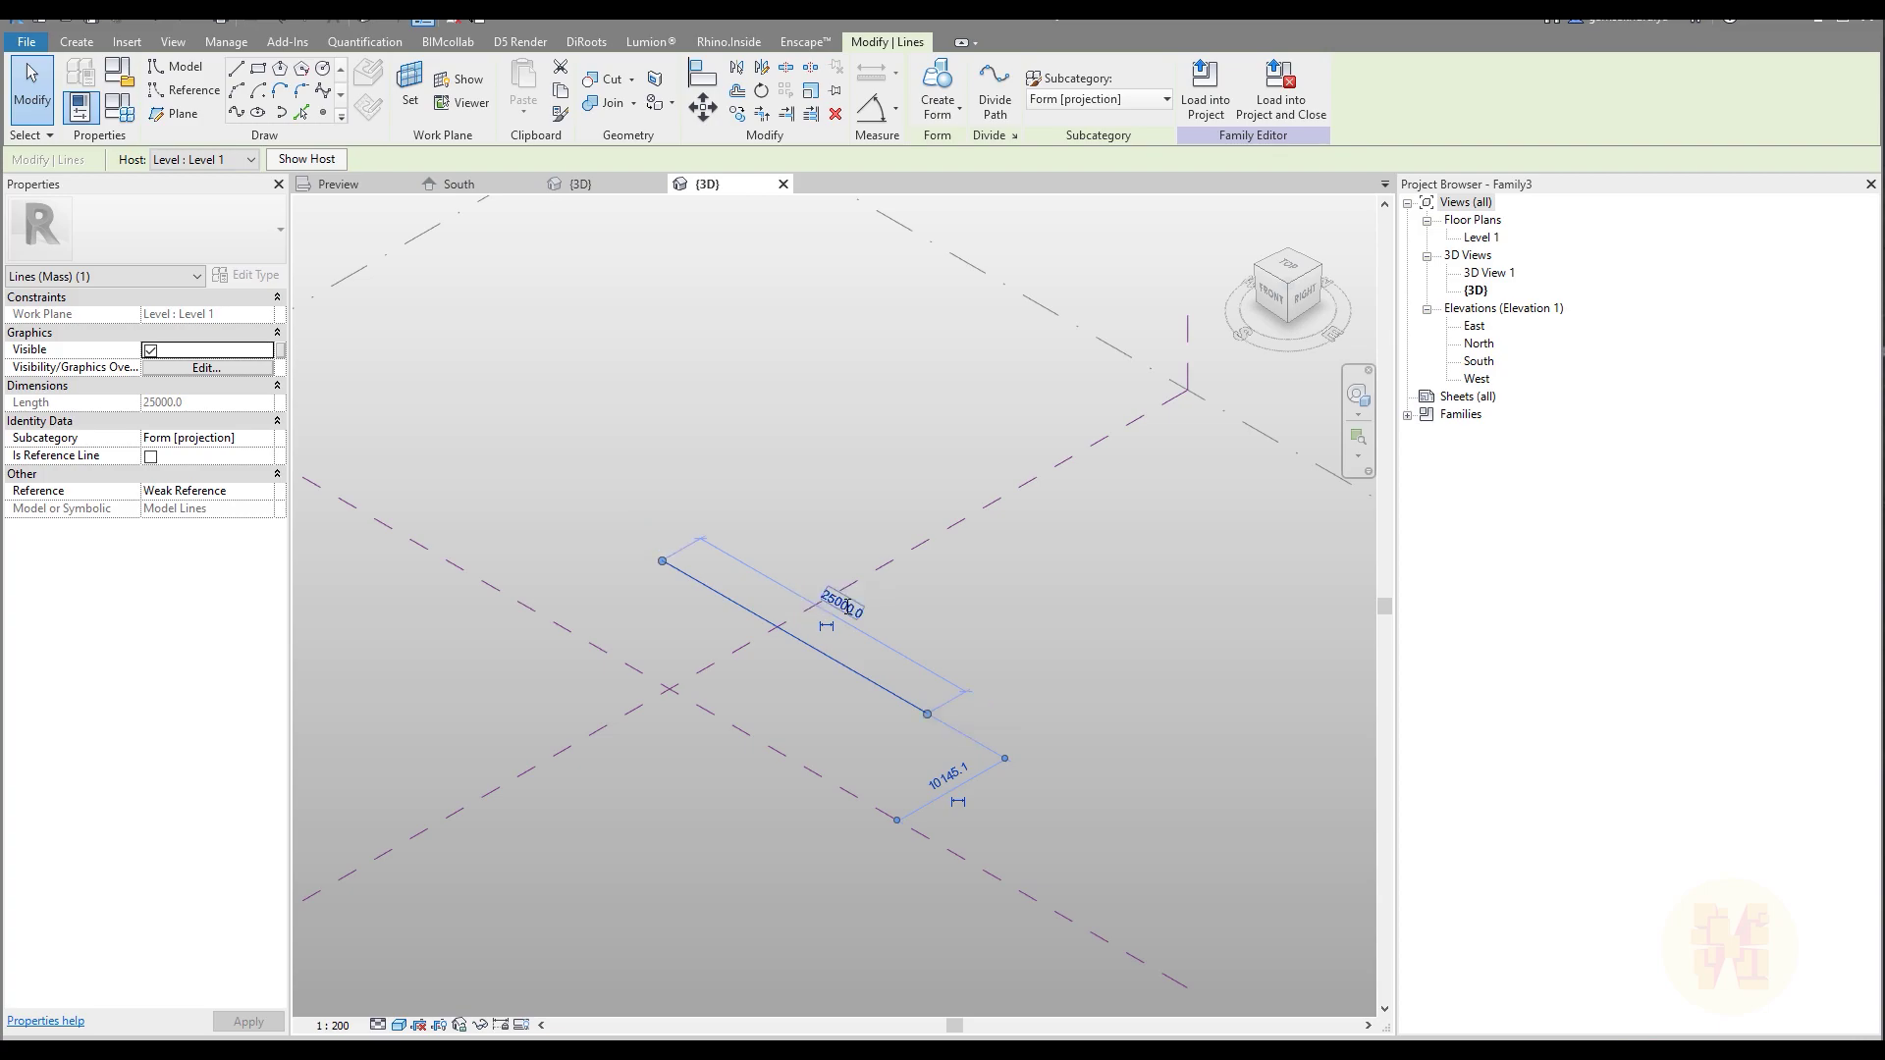
Create a vertical surface form from the line and set its height to 40000 mm
left_click(937, 88)
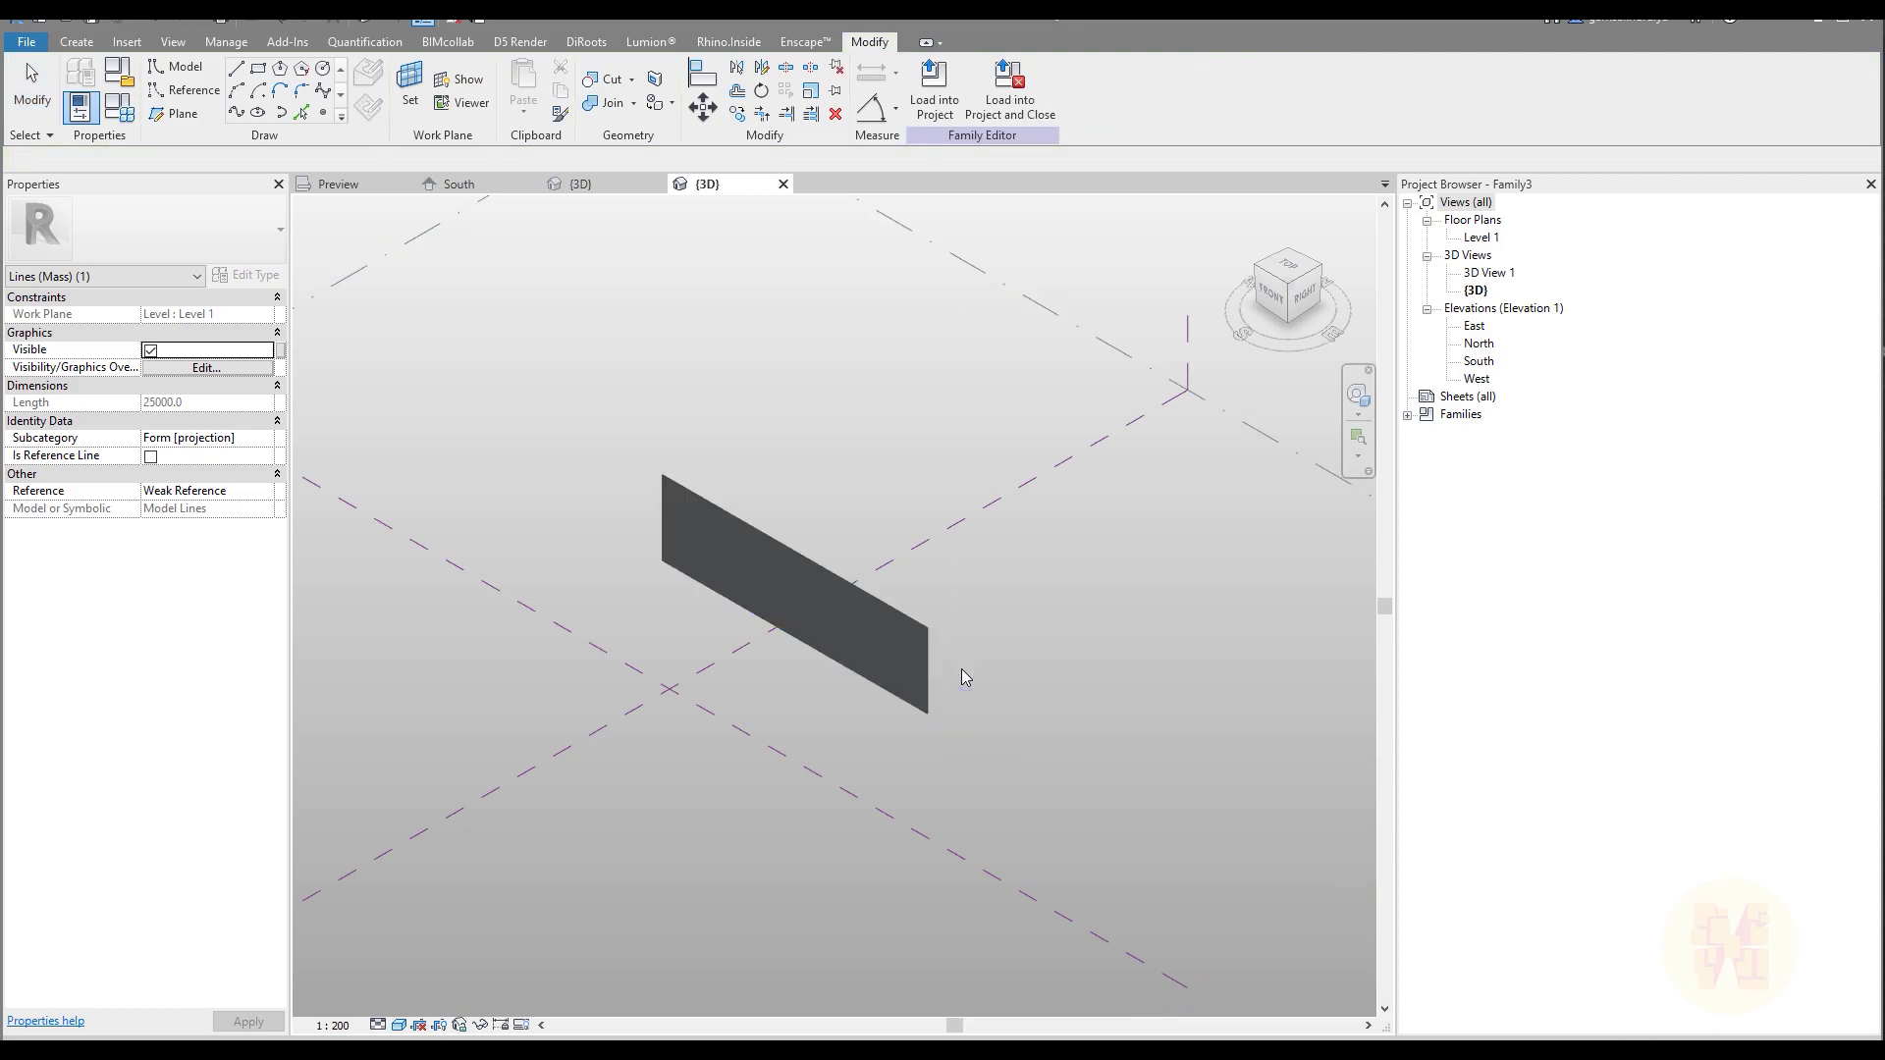
left_click(784, 547)
left_click(625, 501)
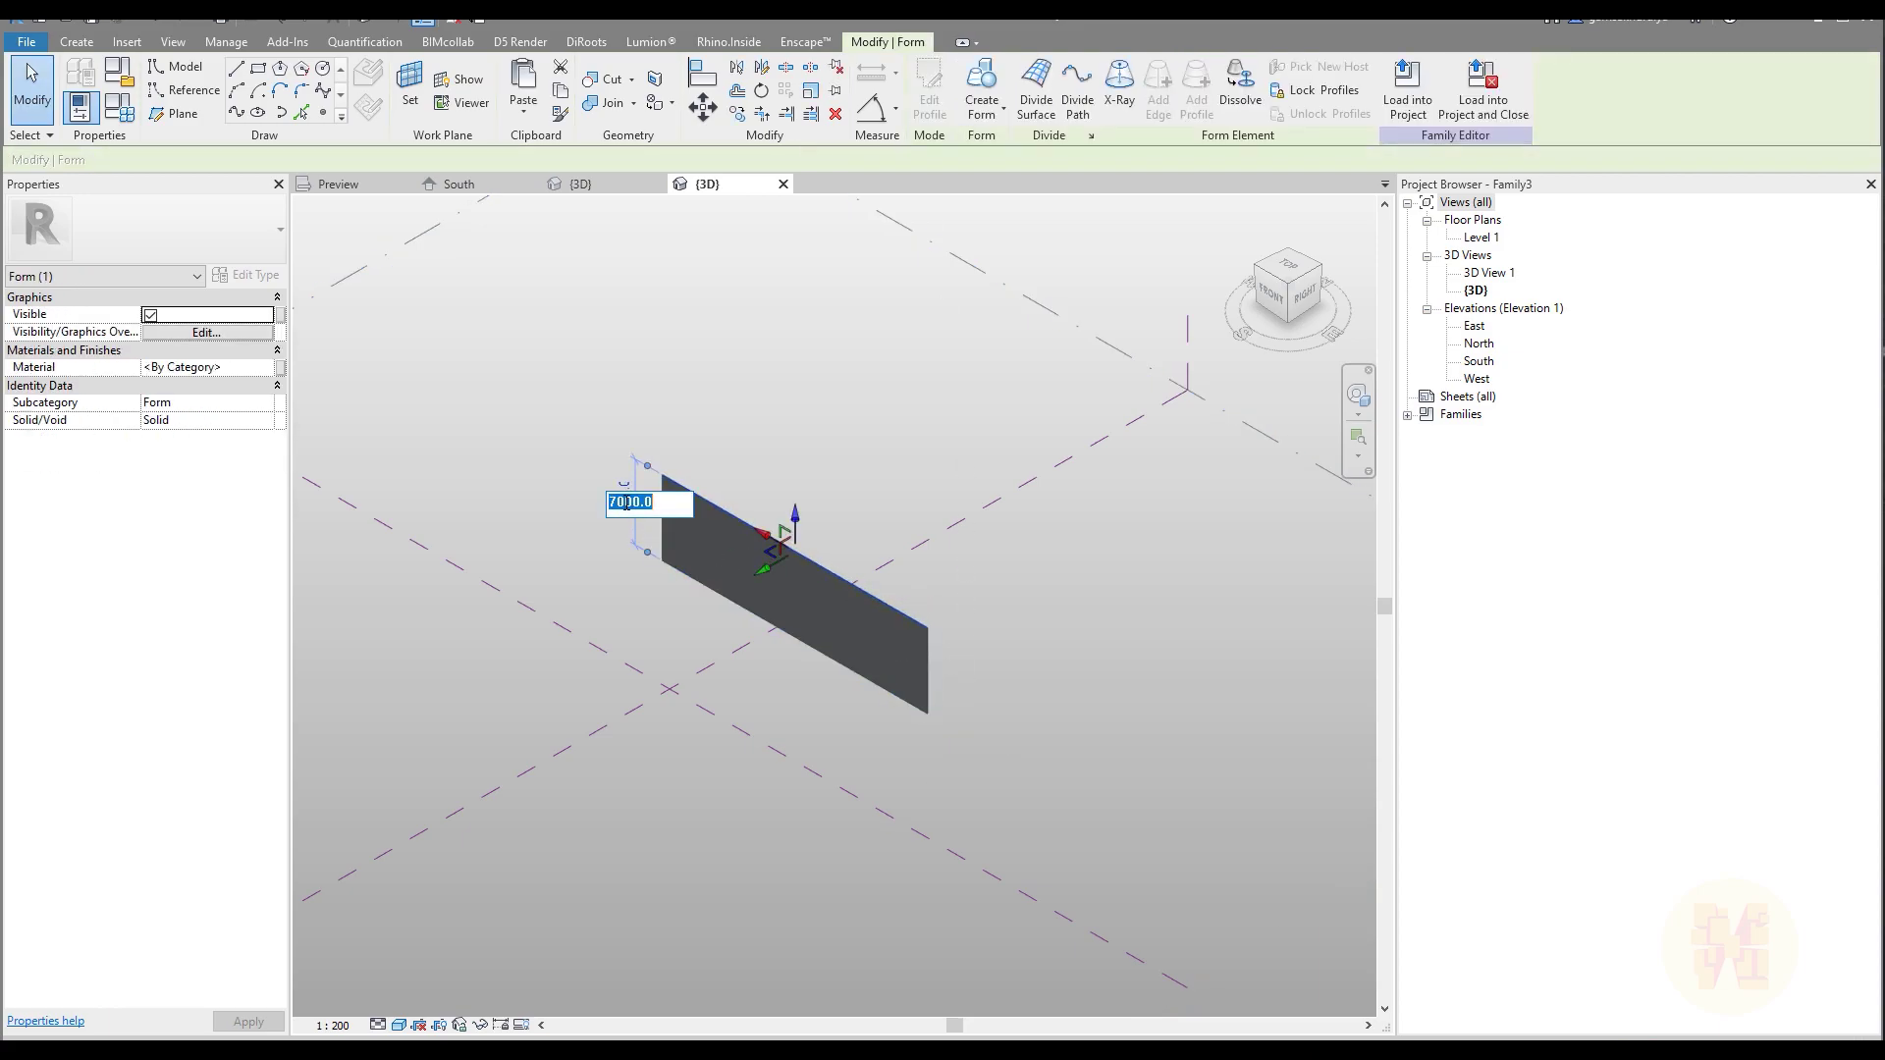
type("40000")
key("Return")
scroll(625, 511, "down", 2)
middle_click_drag(625, 511, 536, 510, "shift")
scroll(652, 547, "up", 2)
key("Escape")
Divide the vertical surface and change both the U grid and V grid layouts to Fixed Distance
left_click(567, 471)
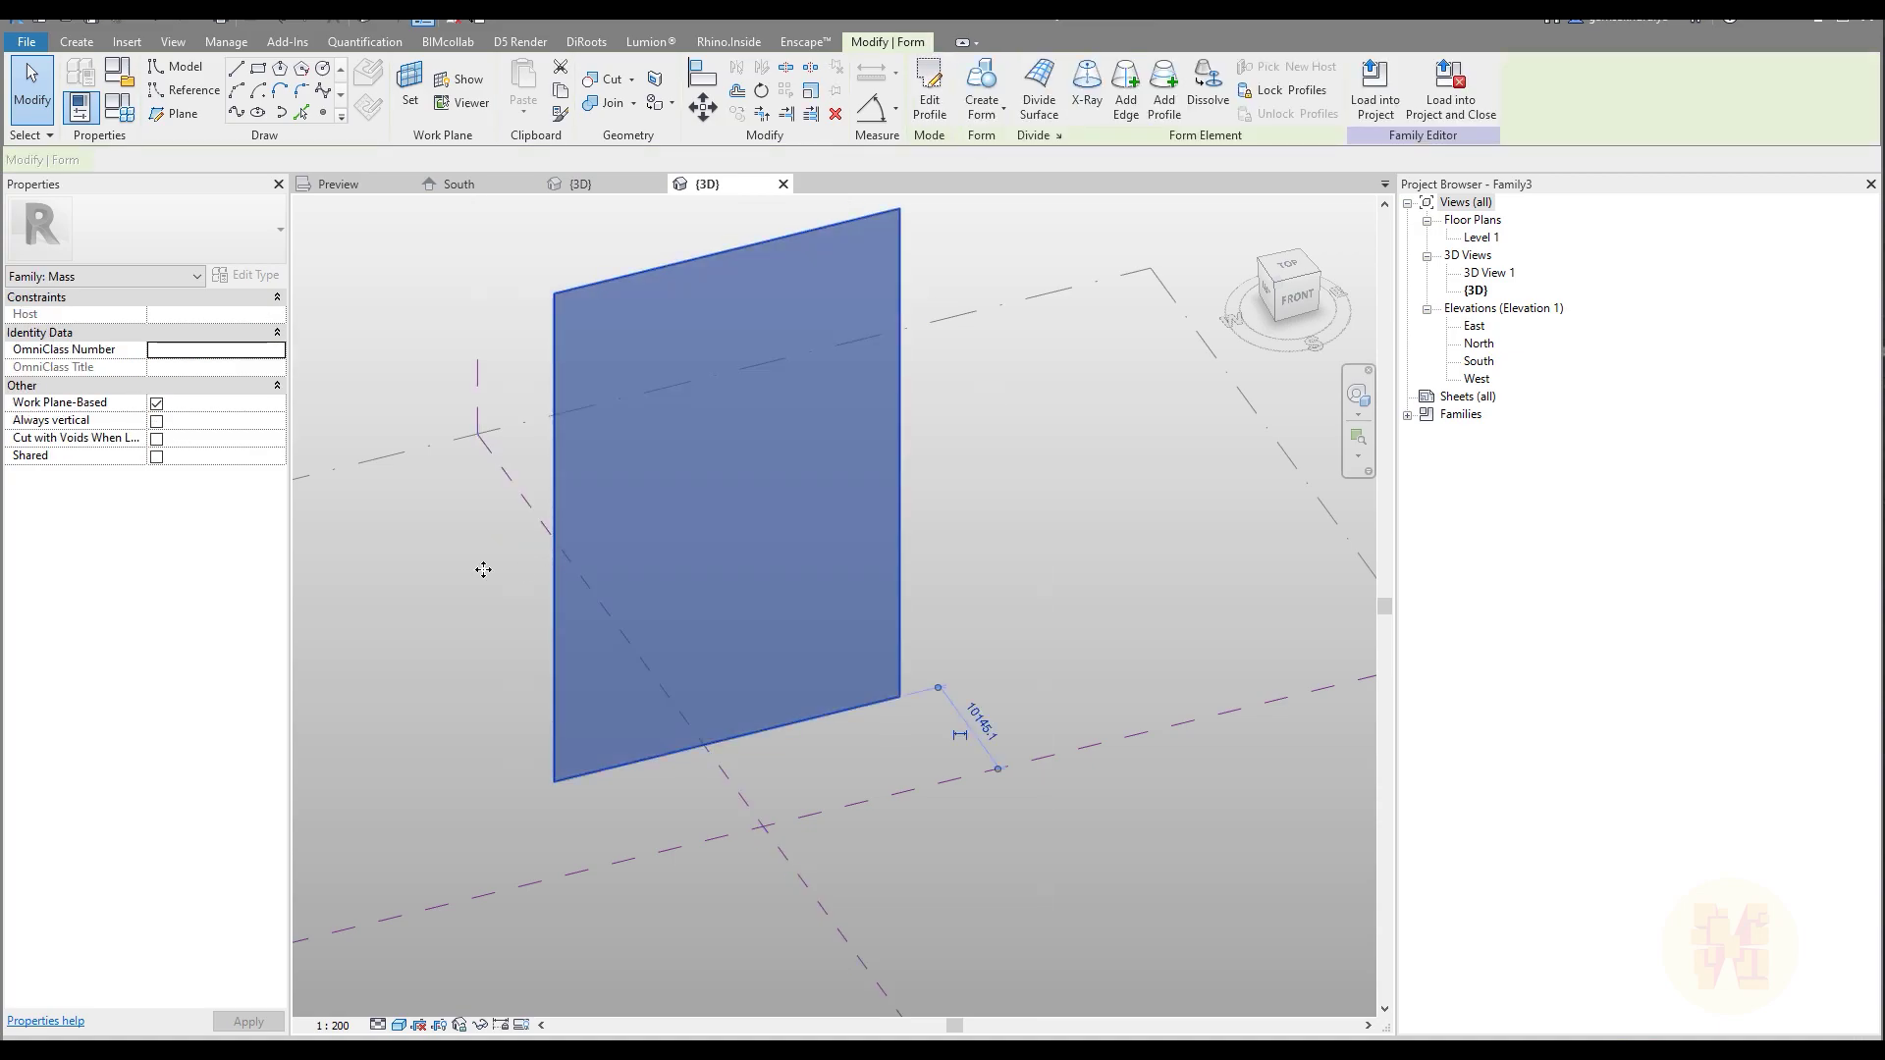
left_click(1032, 89)
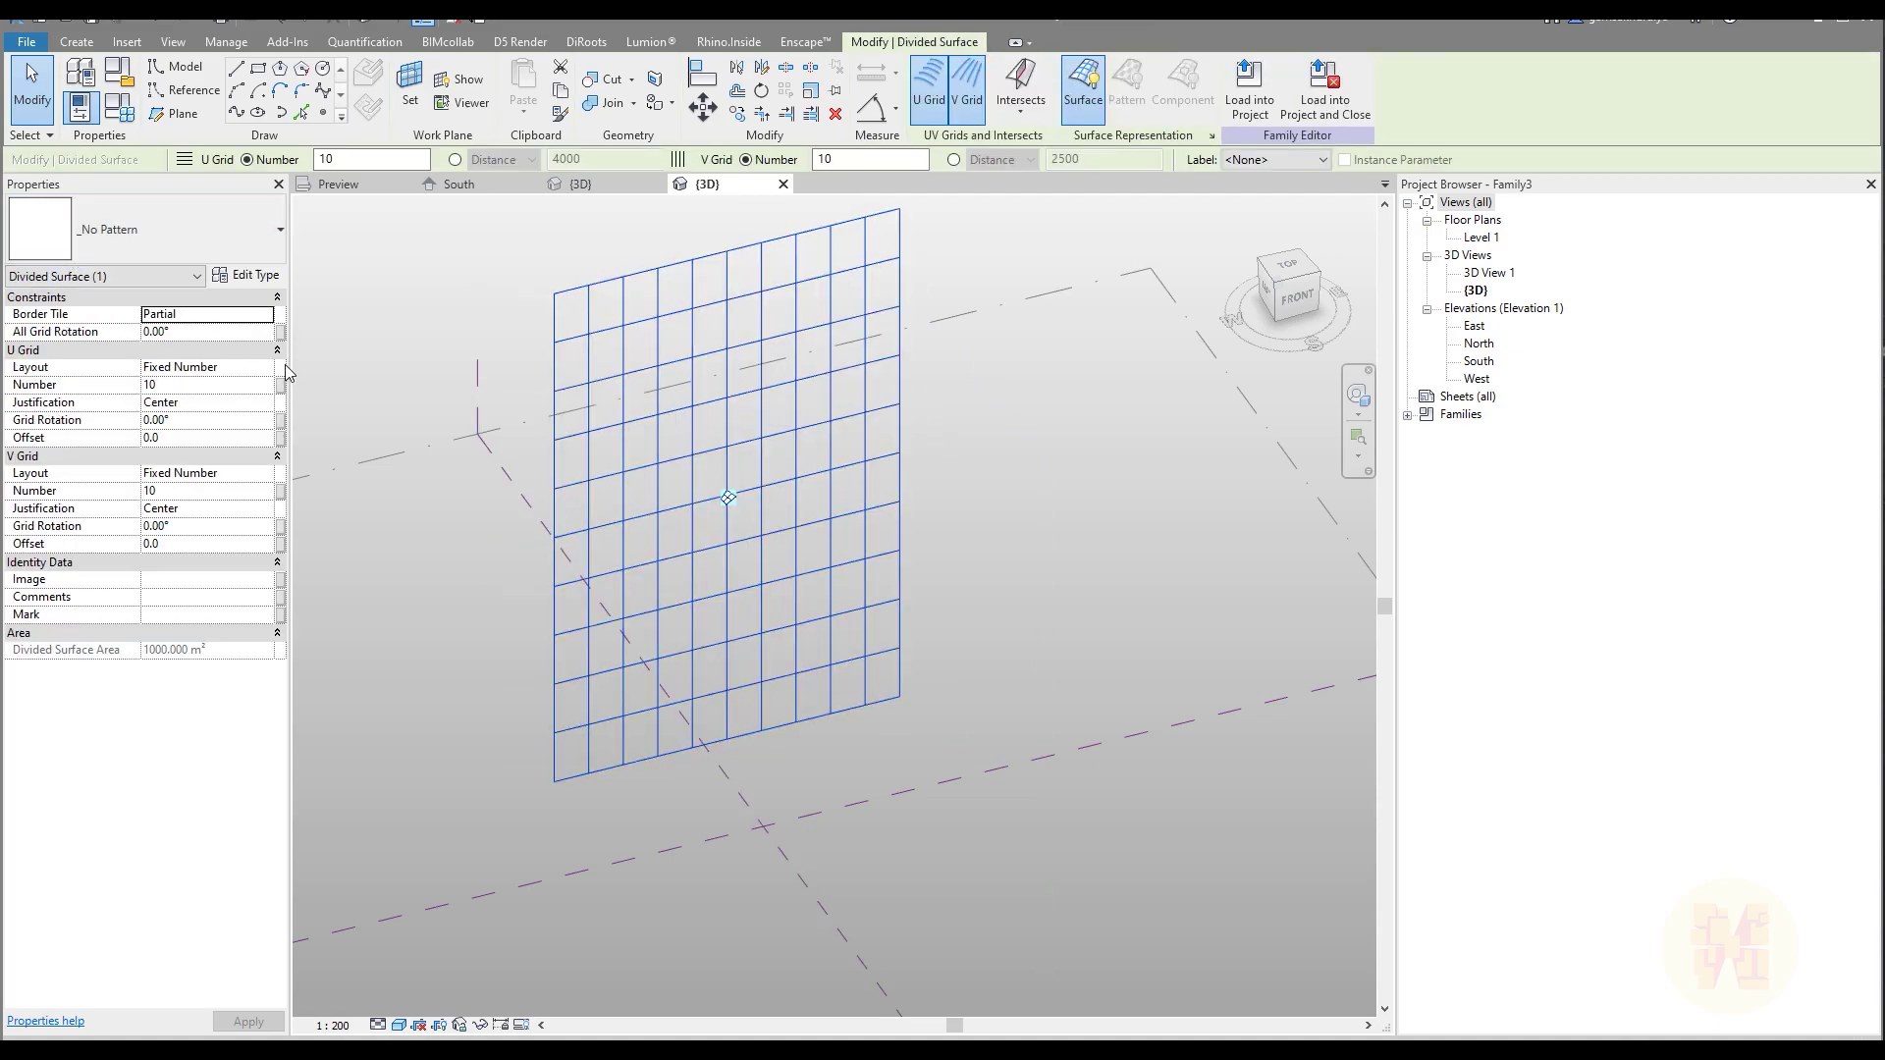
left_click(265, 369)
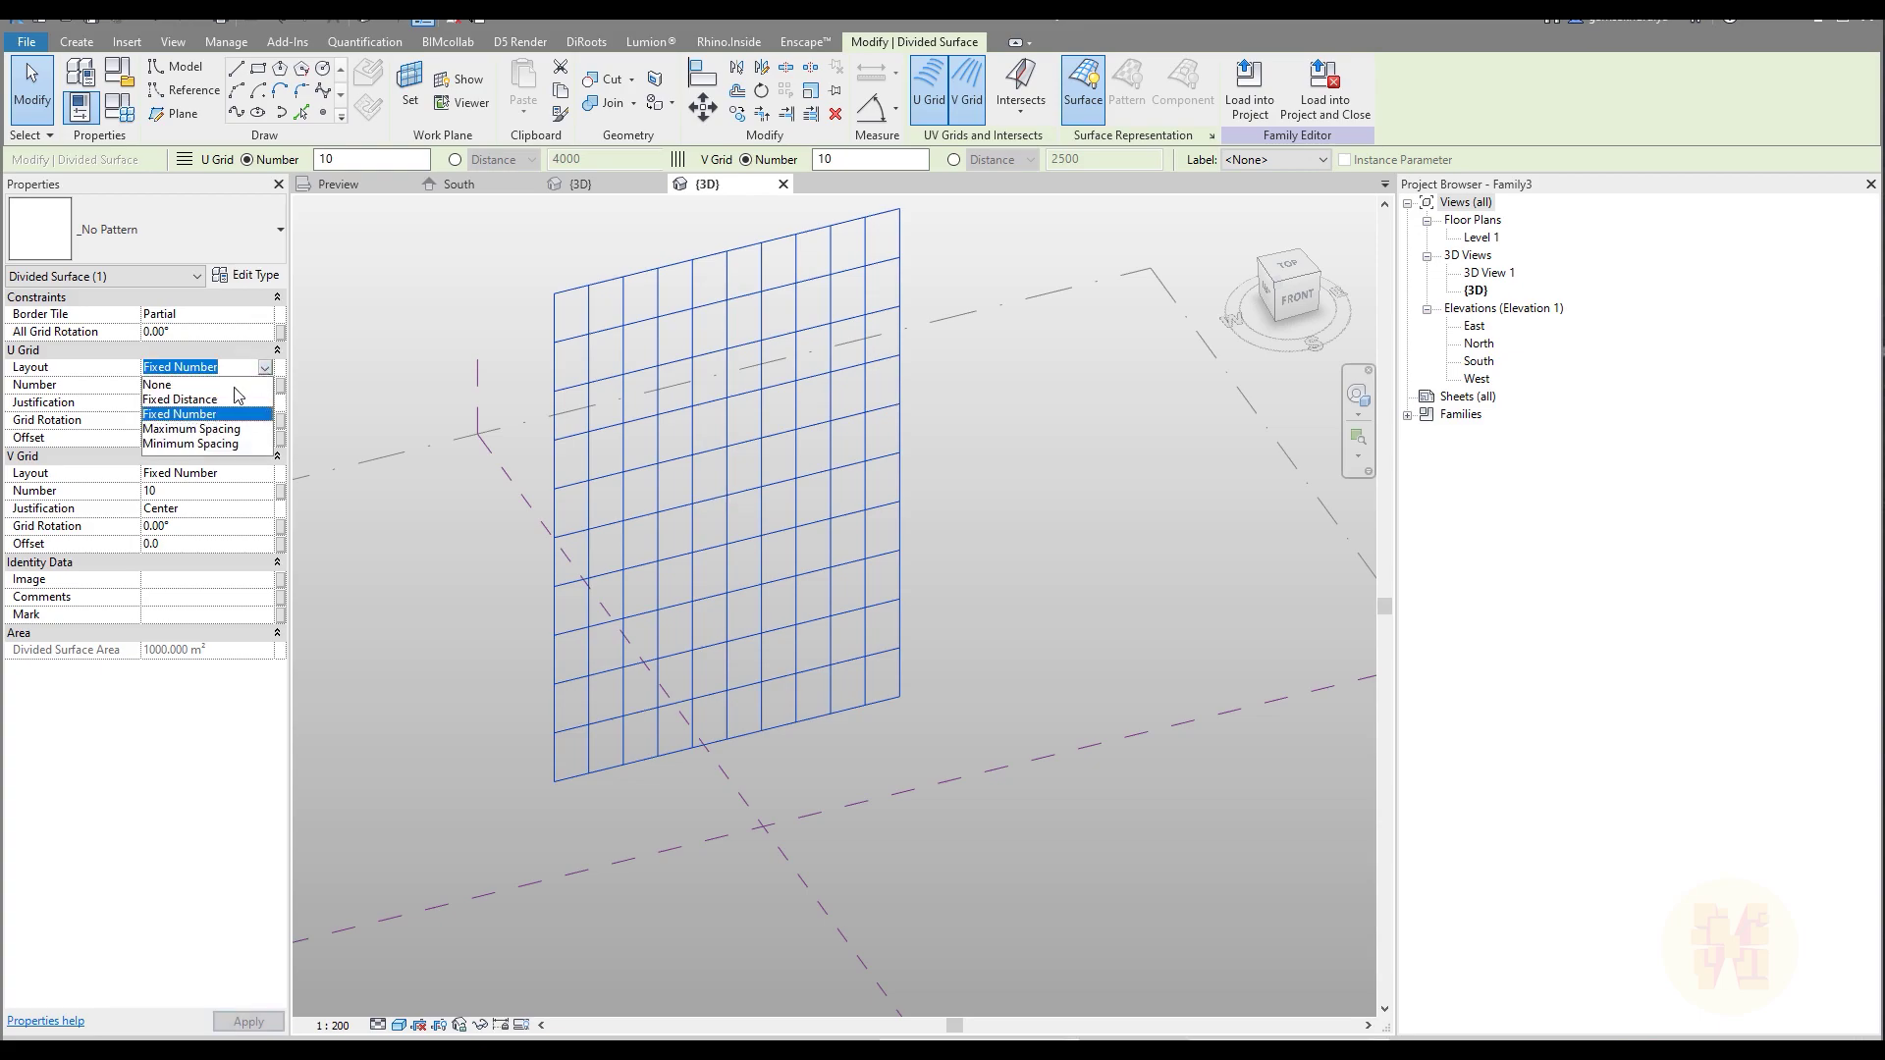
left_click(192, 411)
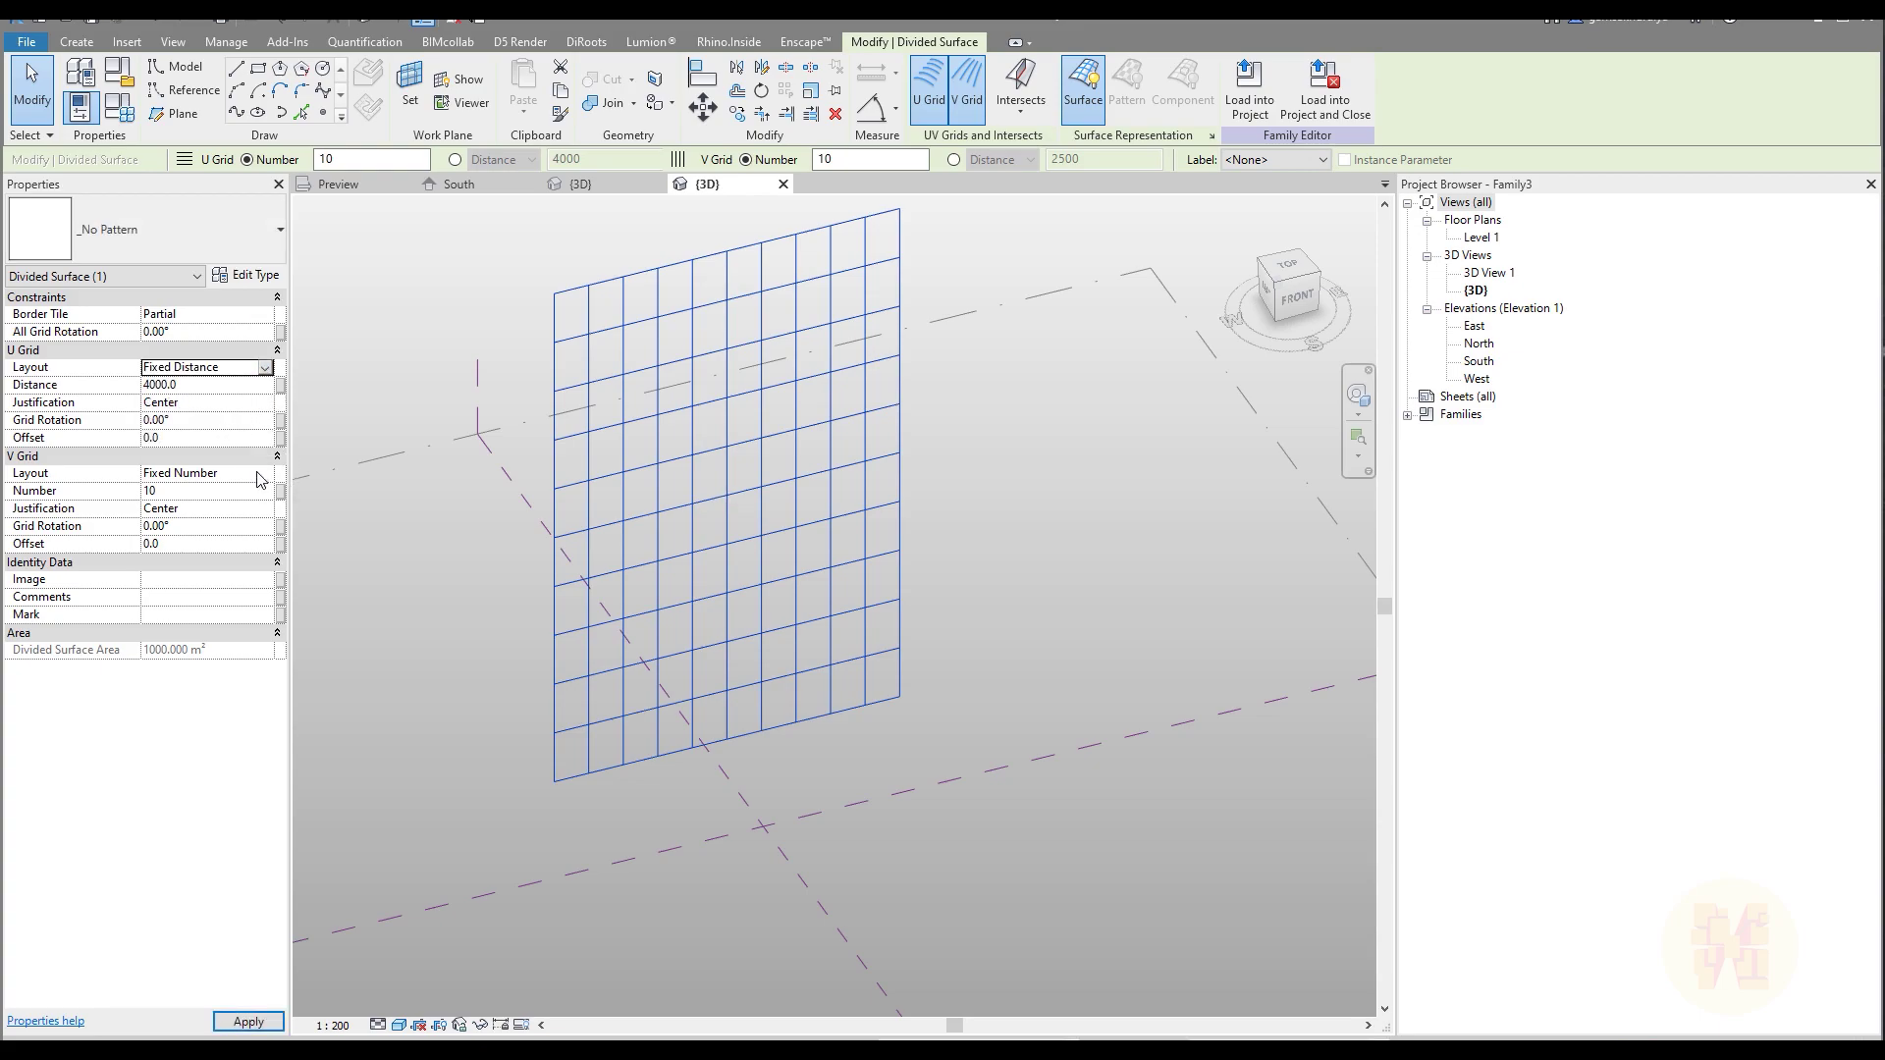
left_click(265, 473)
left_click(201, 519)
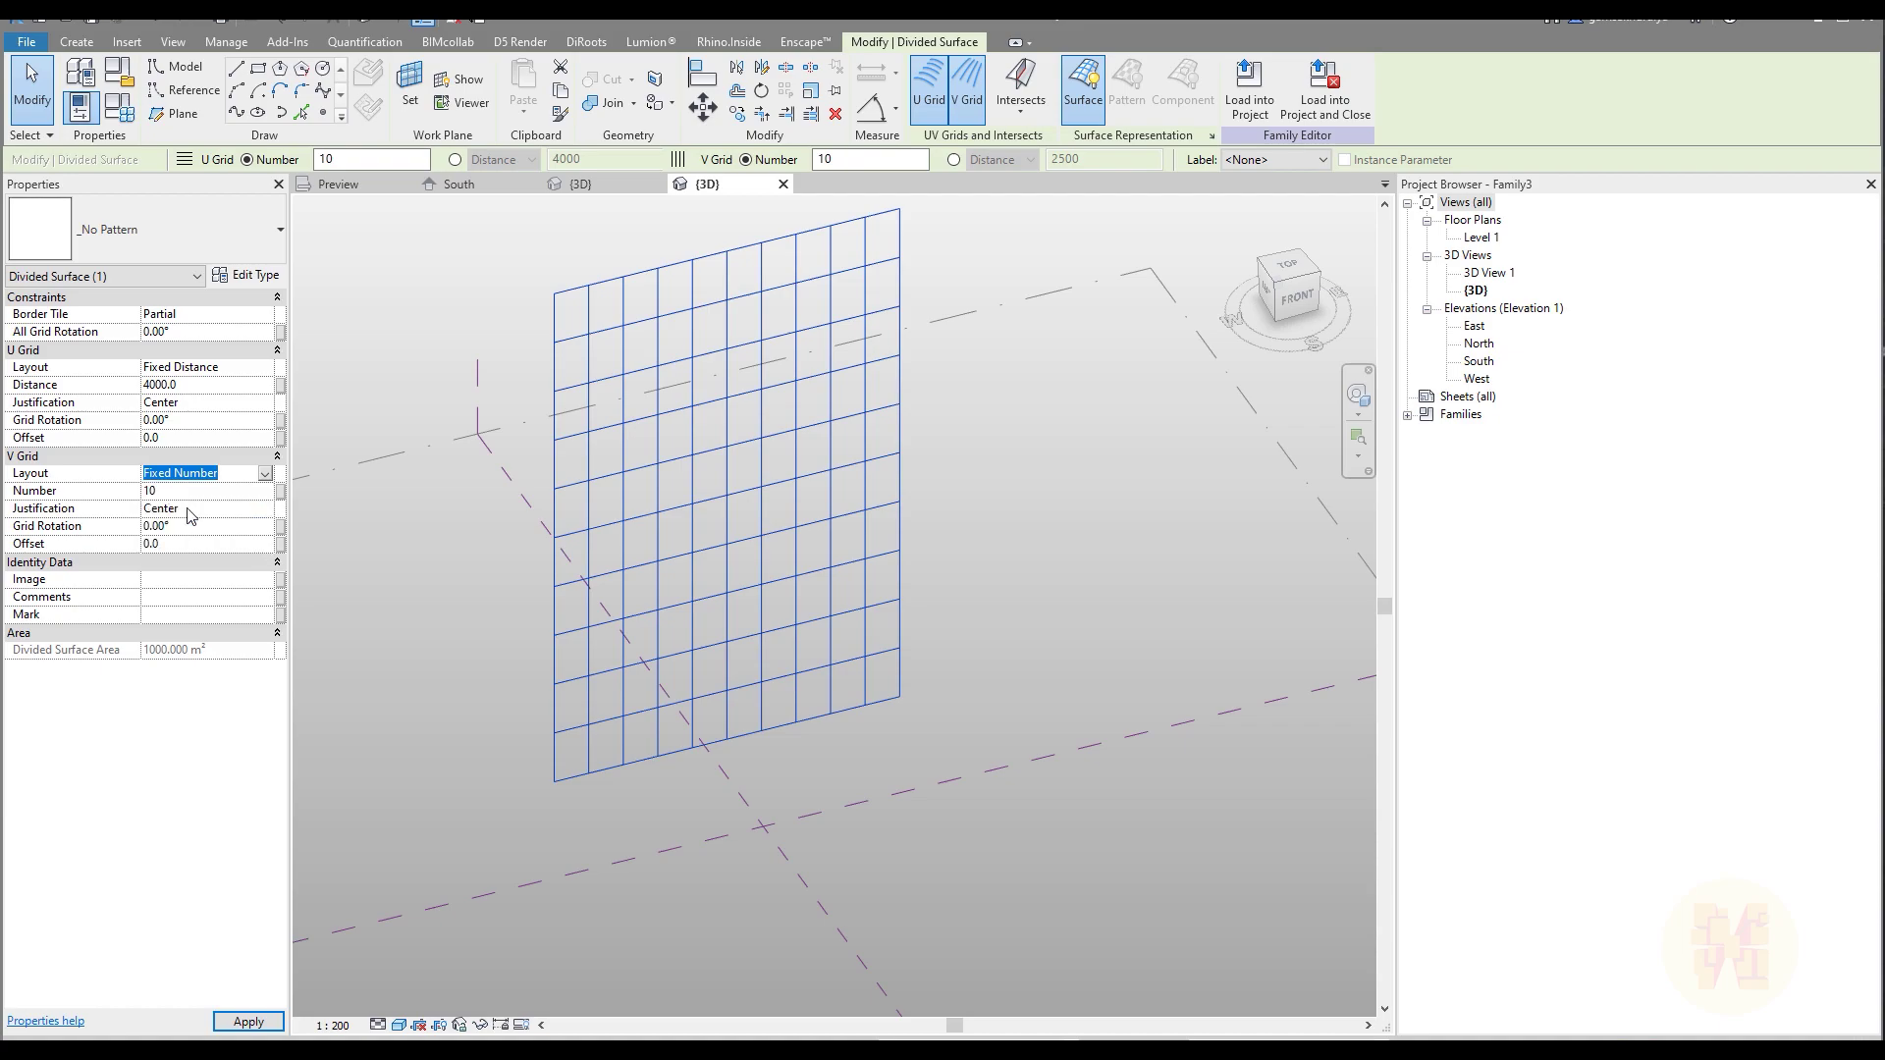
Set the divided surface's U grid distance to 5800 and its V grid distance to 11800
left_click(216, 389)
type("5800")
key("Return")
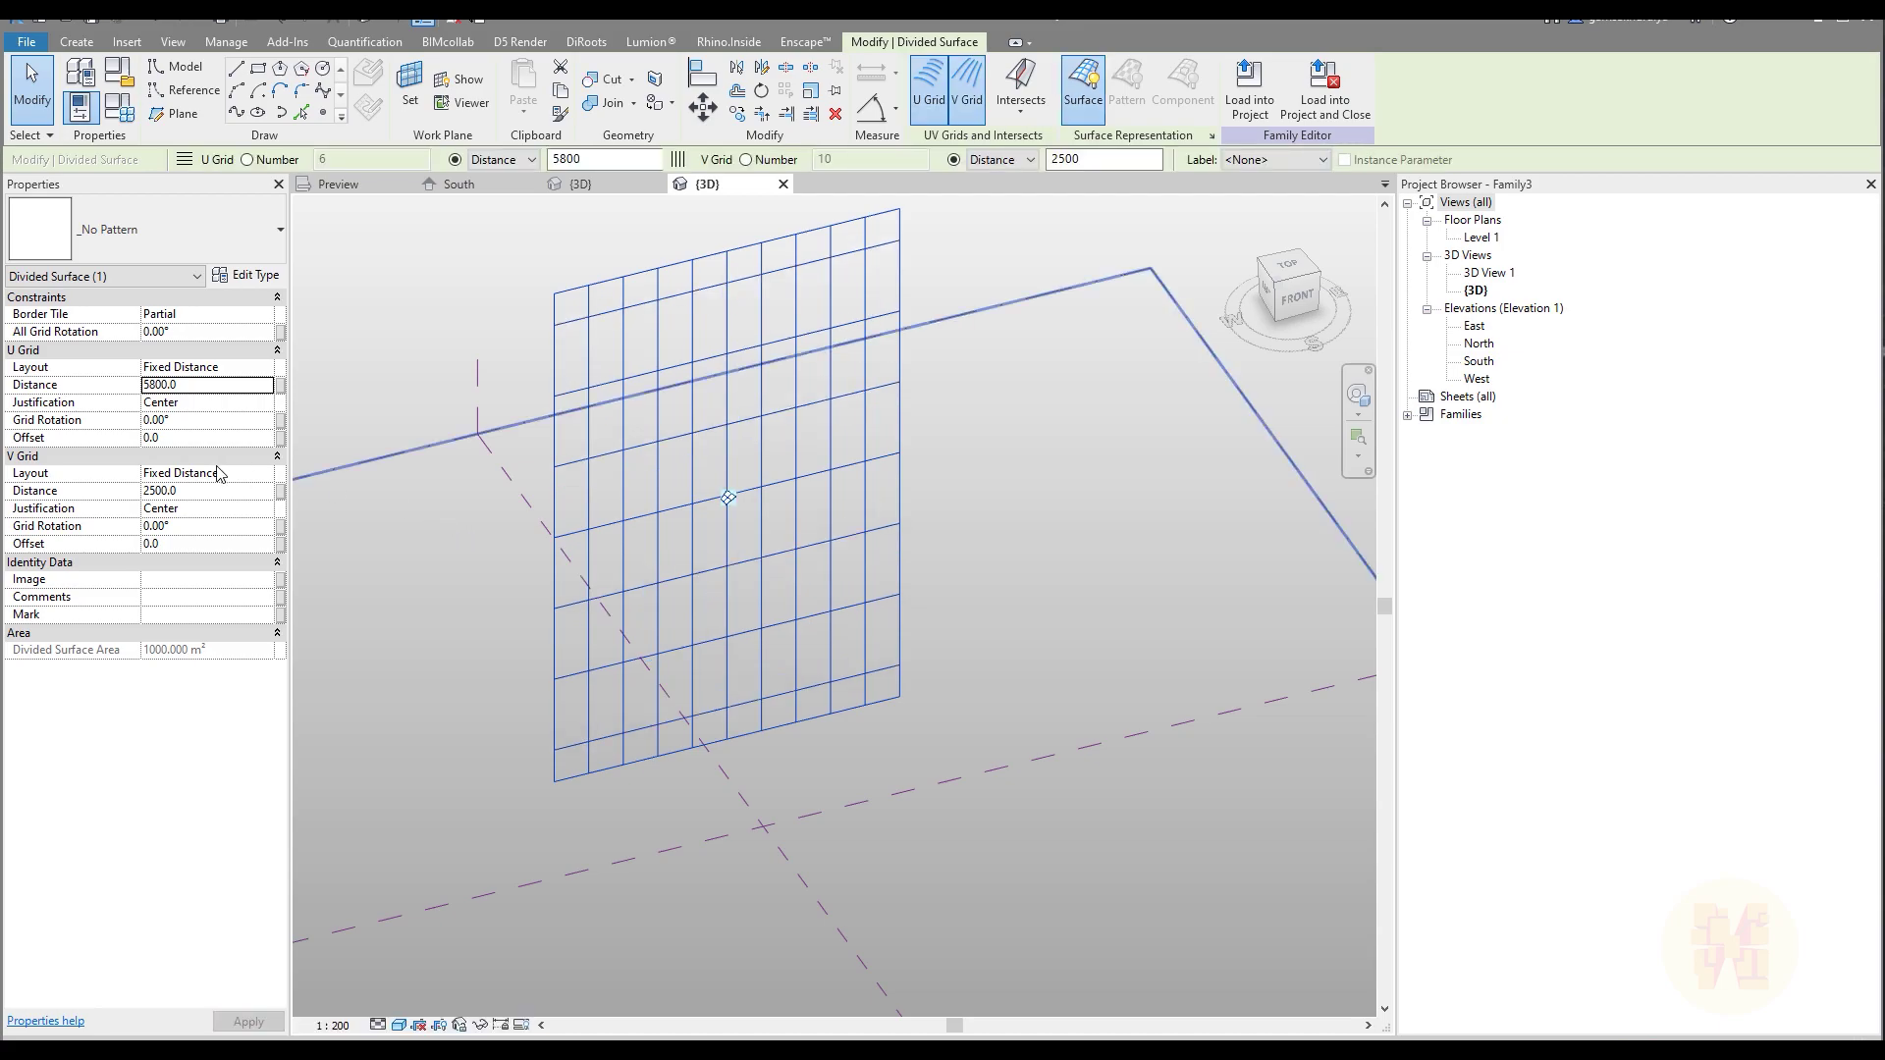
left_click(218, 493)
type("11")
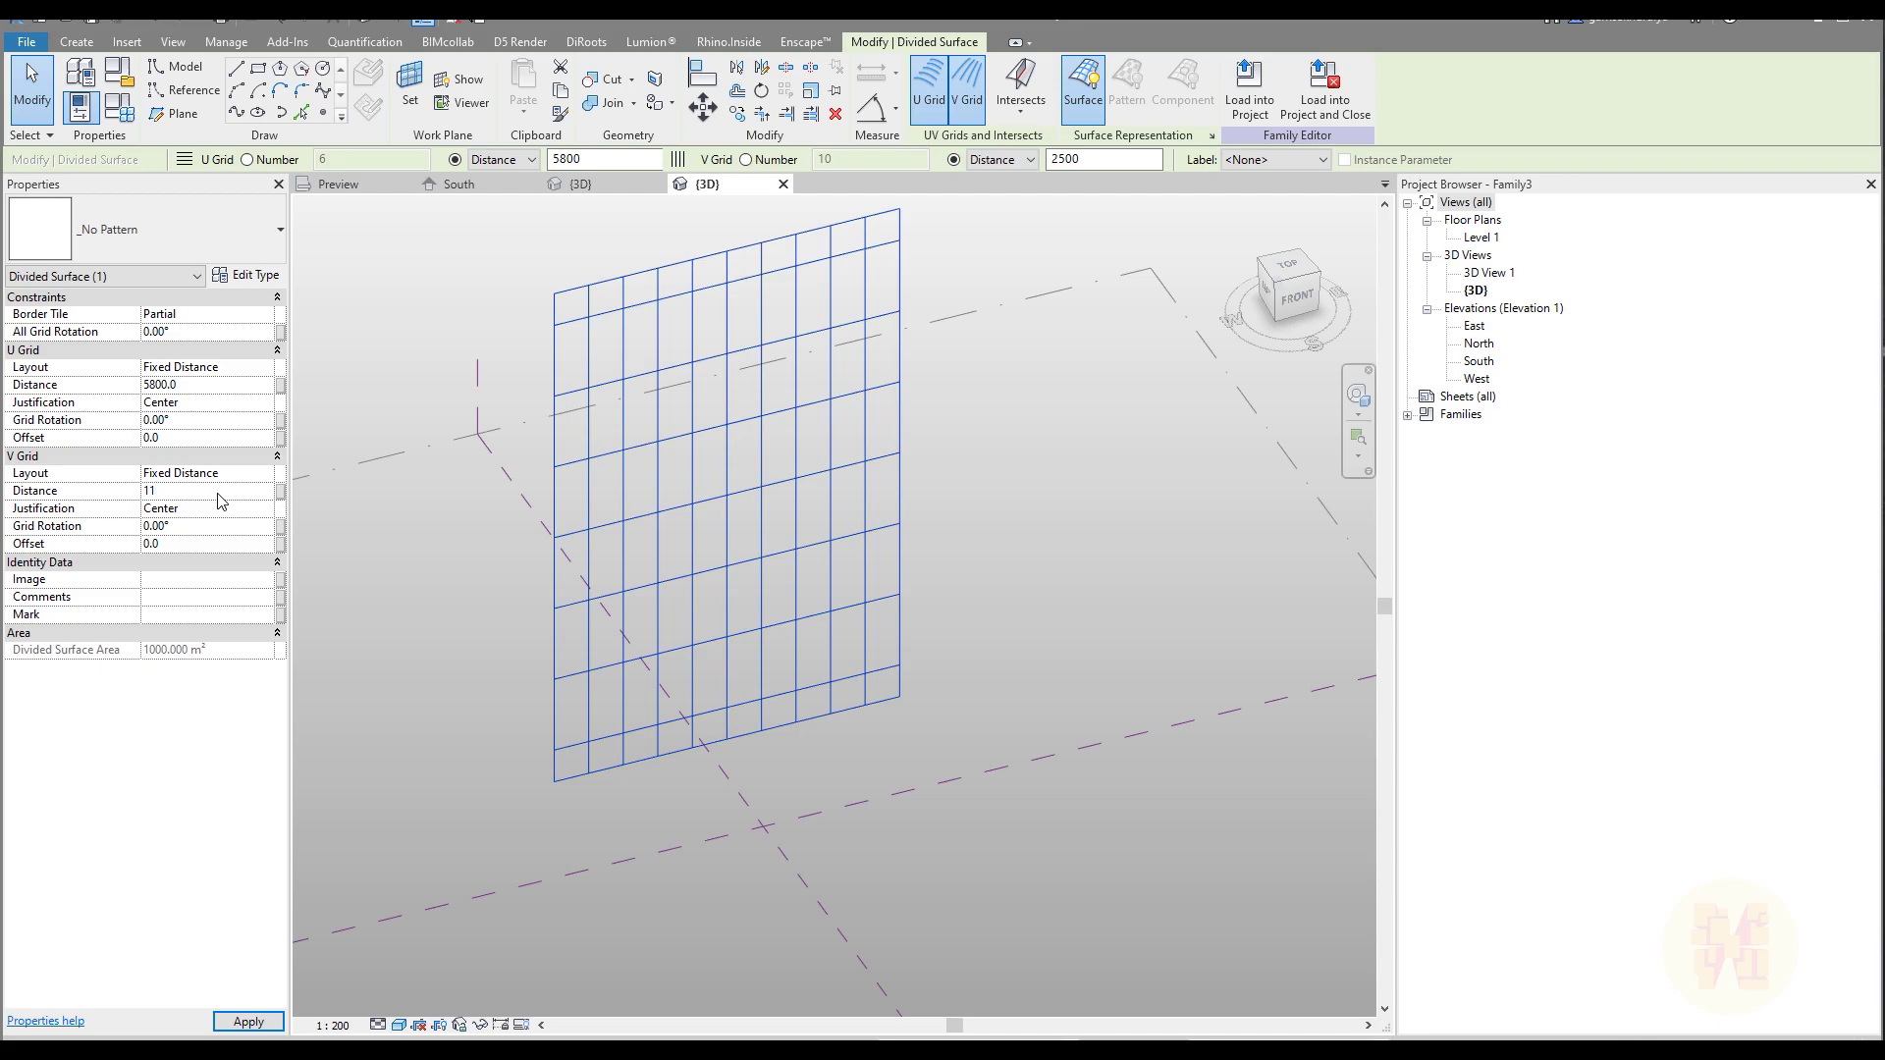
type("800")
key("Return")
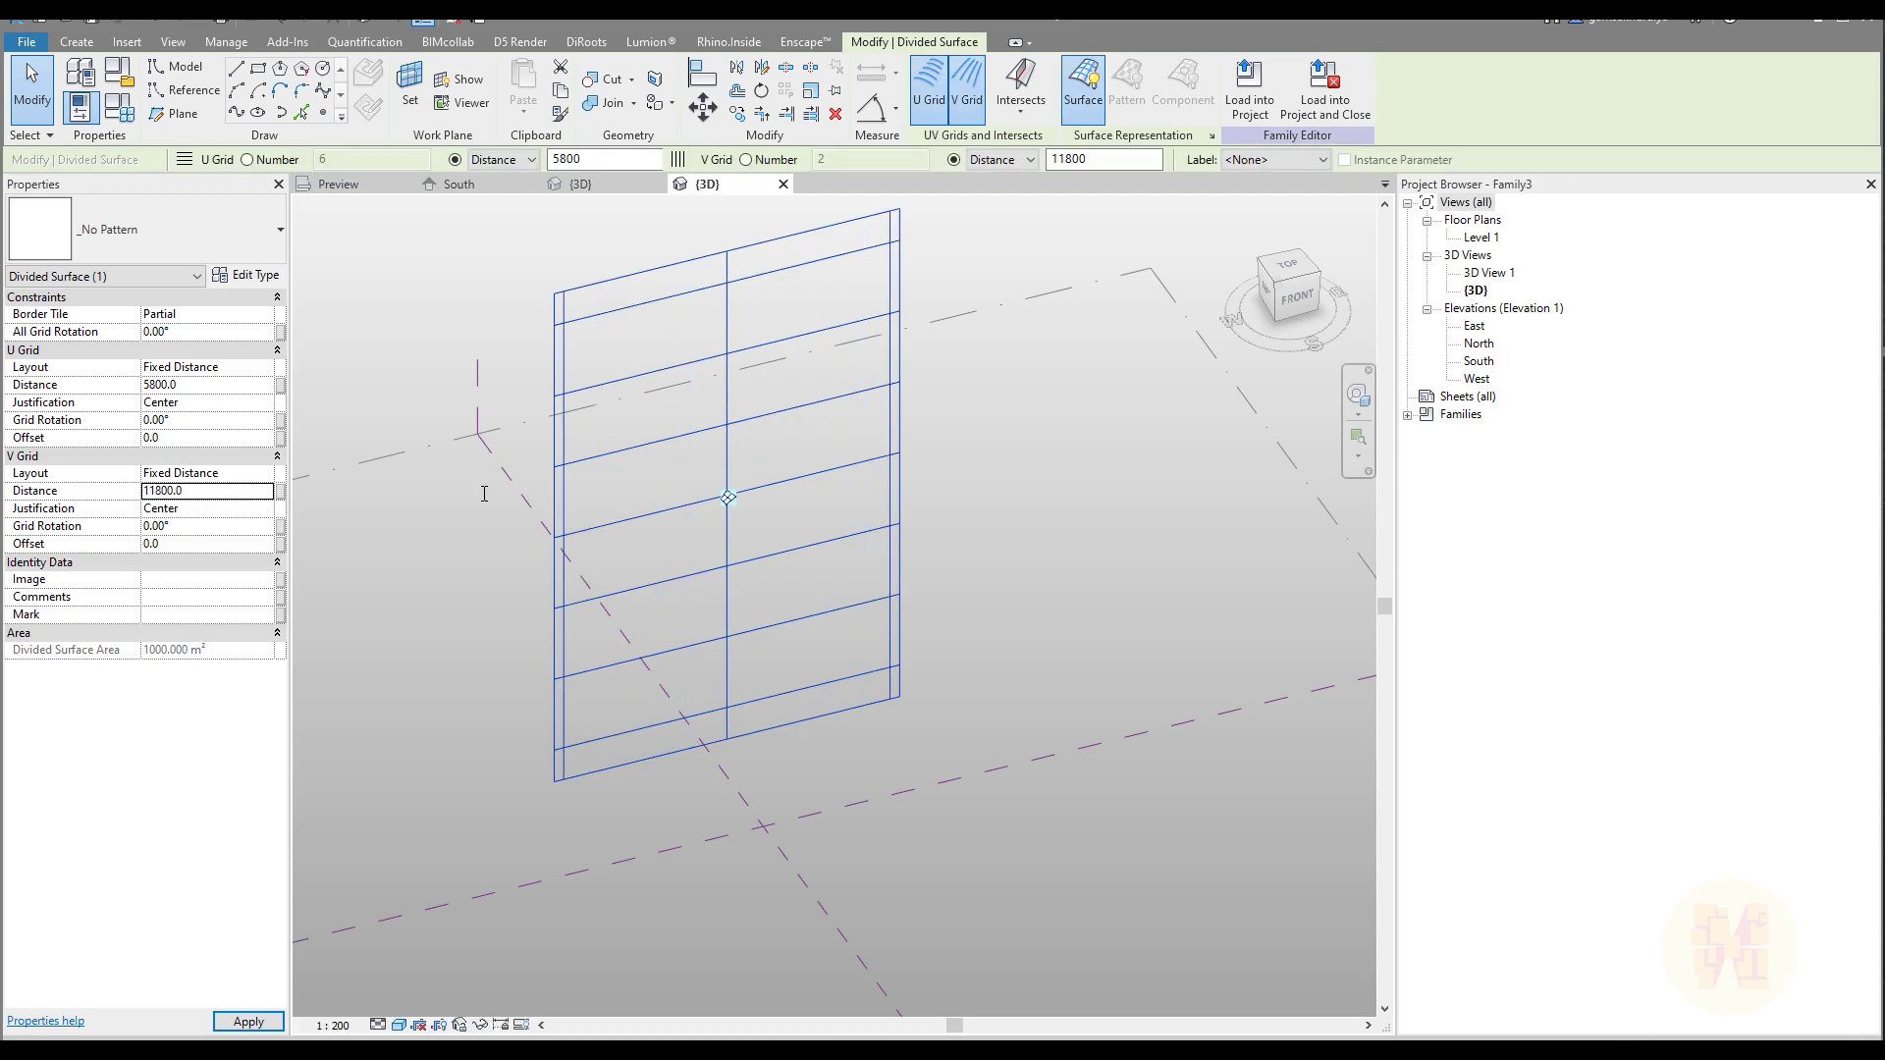
Set the divided surface's U grid distance to 11800 and its V grid distance to 5800
left_click(198, 388)
type("1")
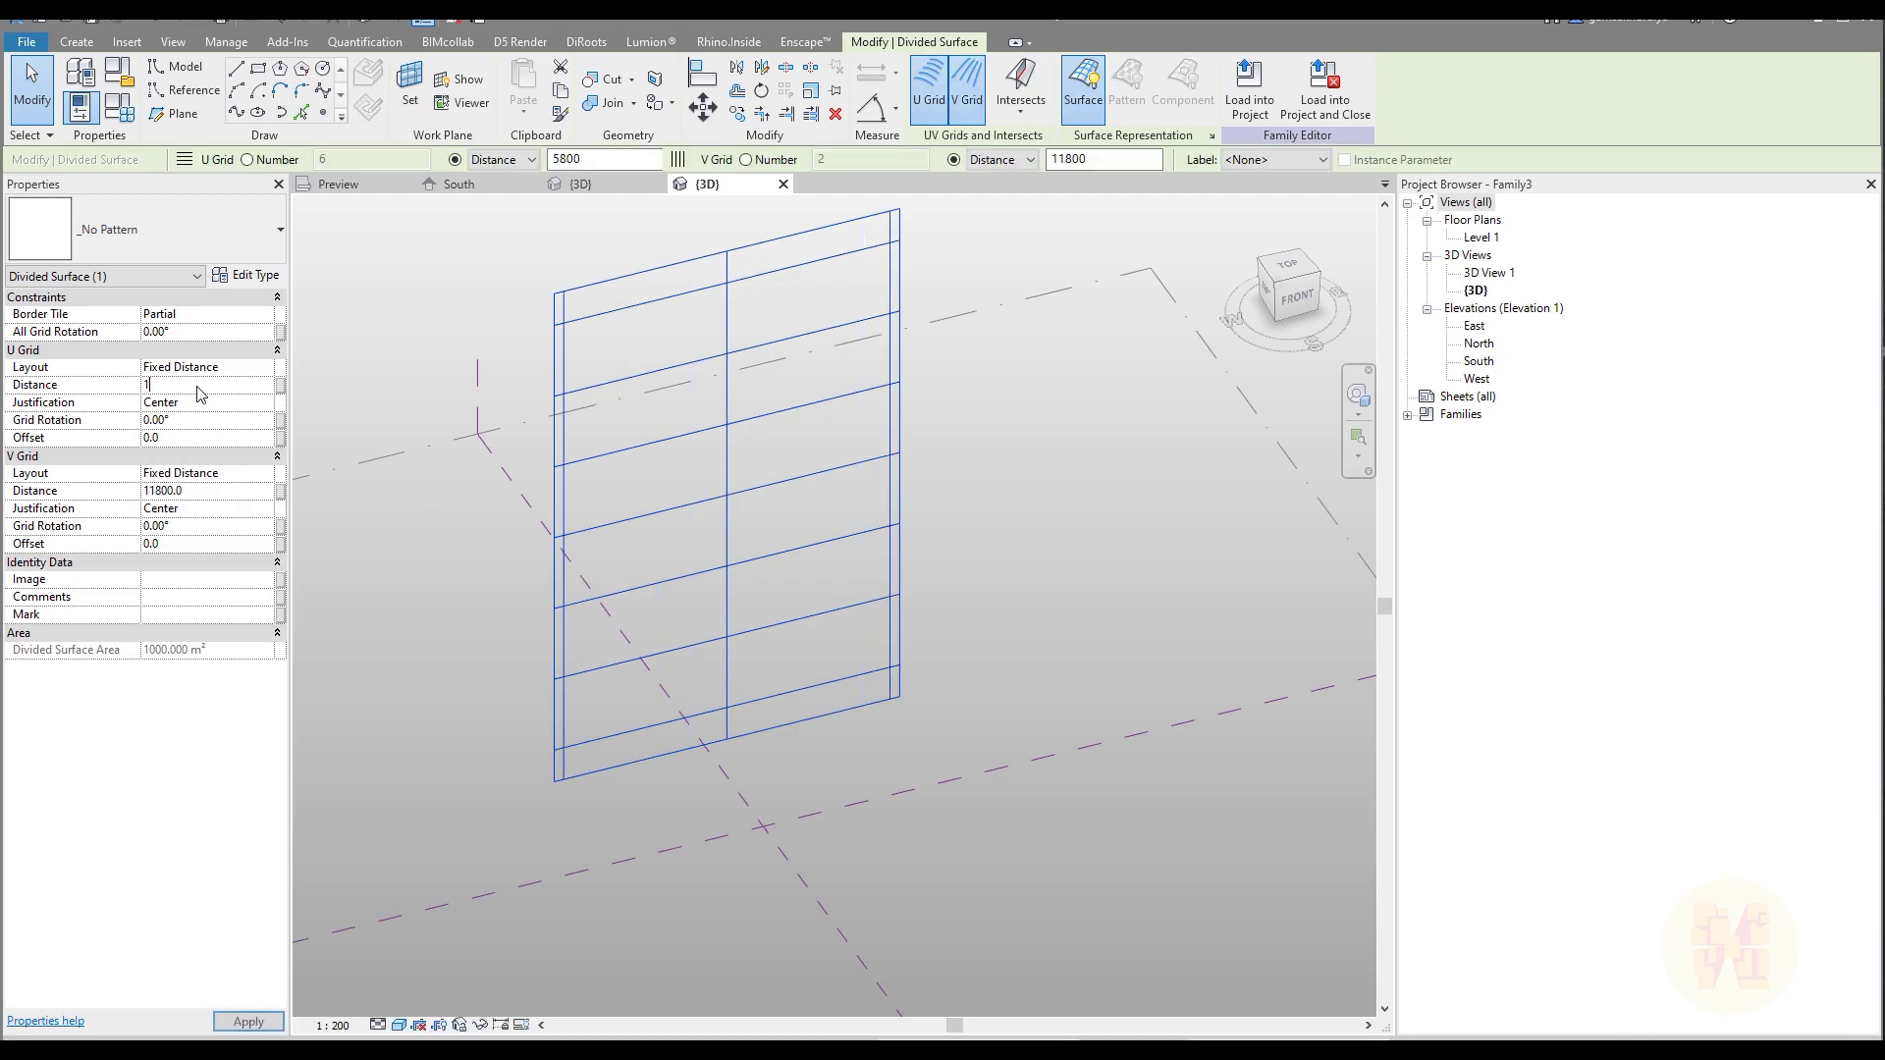
type("1800")
key("Return")
left_click(198, 491)
type("5800")
key("Return")
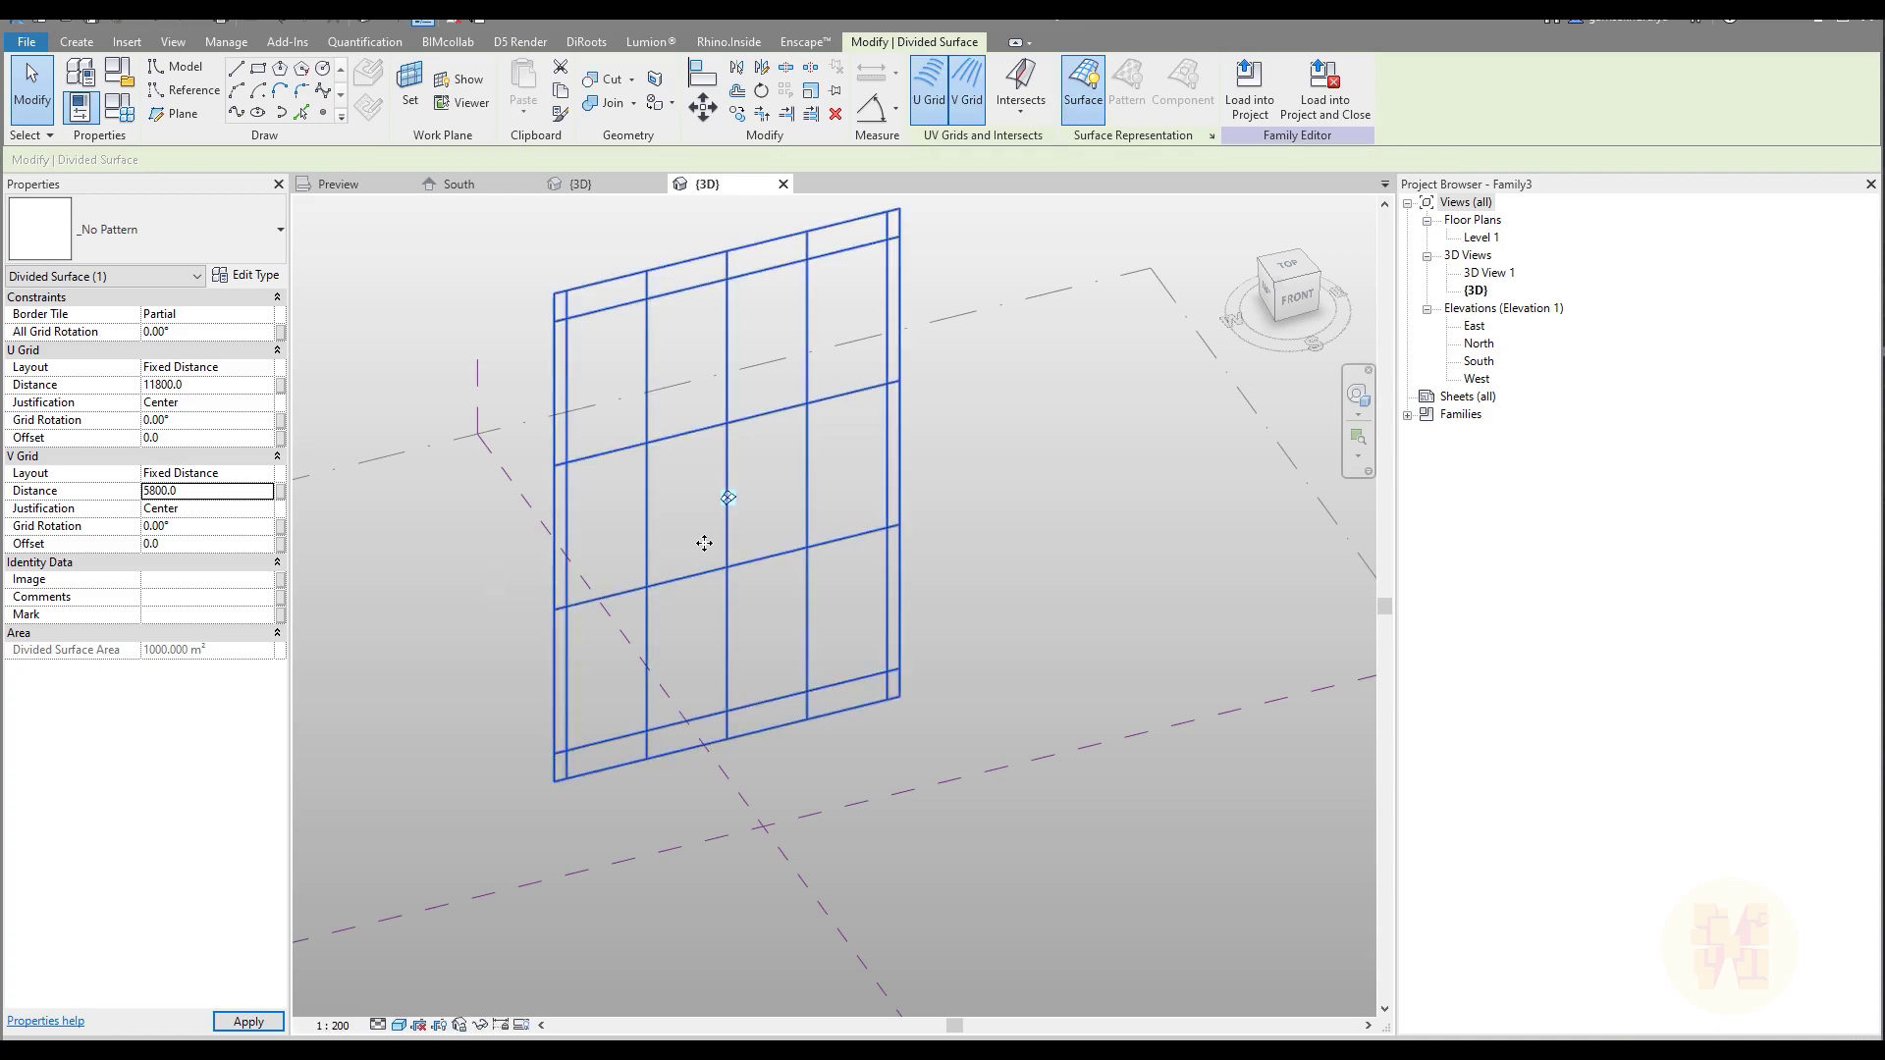
middle_click_drag(1004, 650, 854, 366, "shift")
scroll(614, 387, "up", 2)
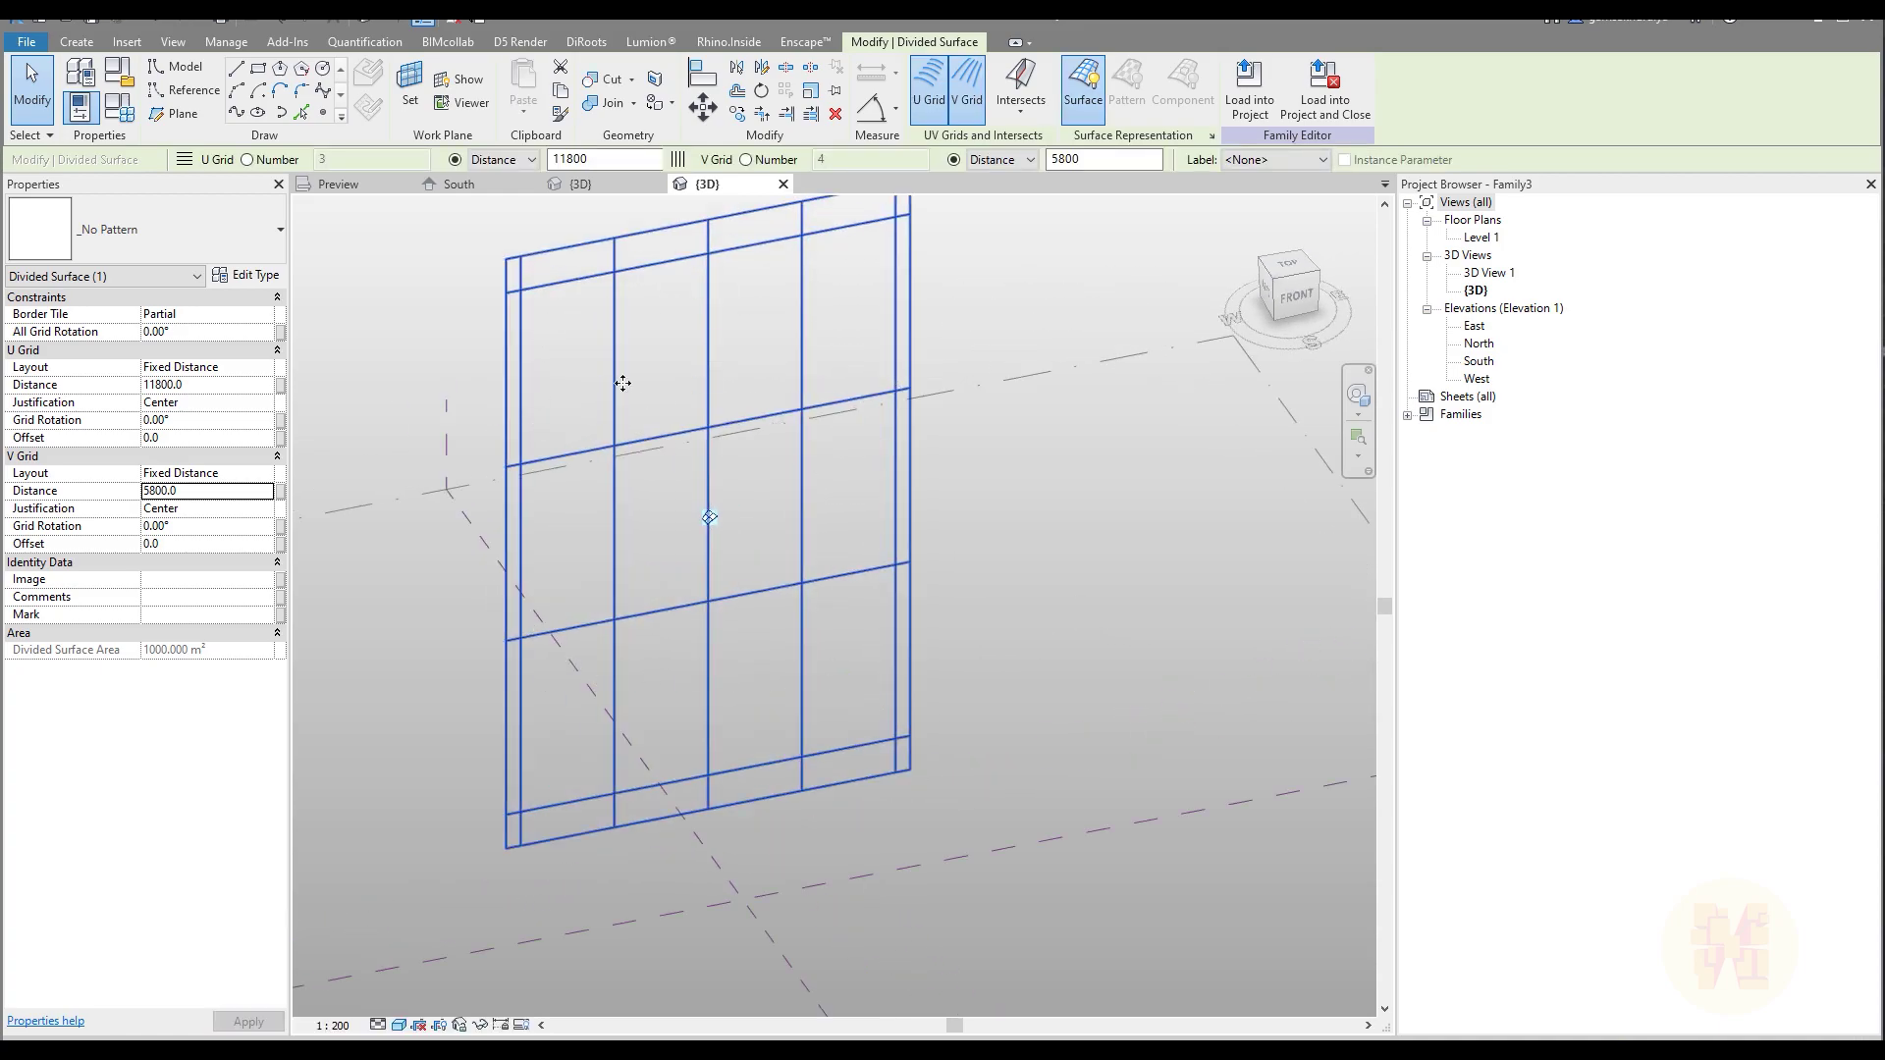
Set the divided surface's Border Tile to Empty
middle_click_drag(923, 548, 889, 597)
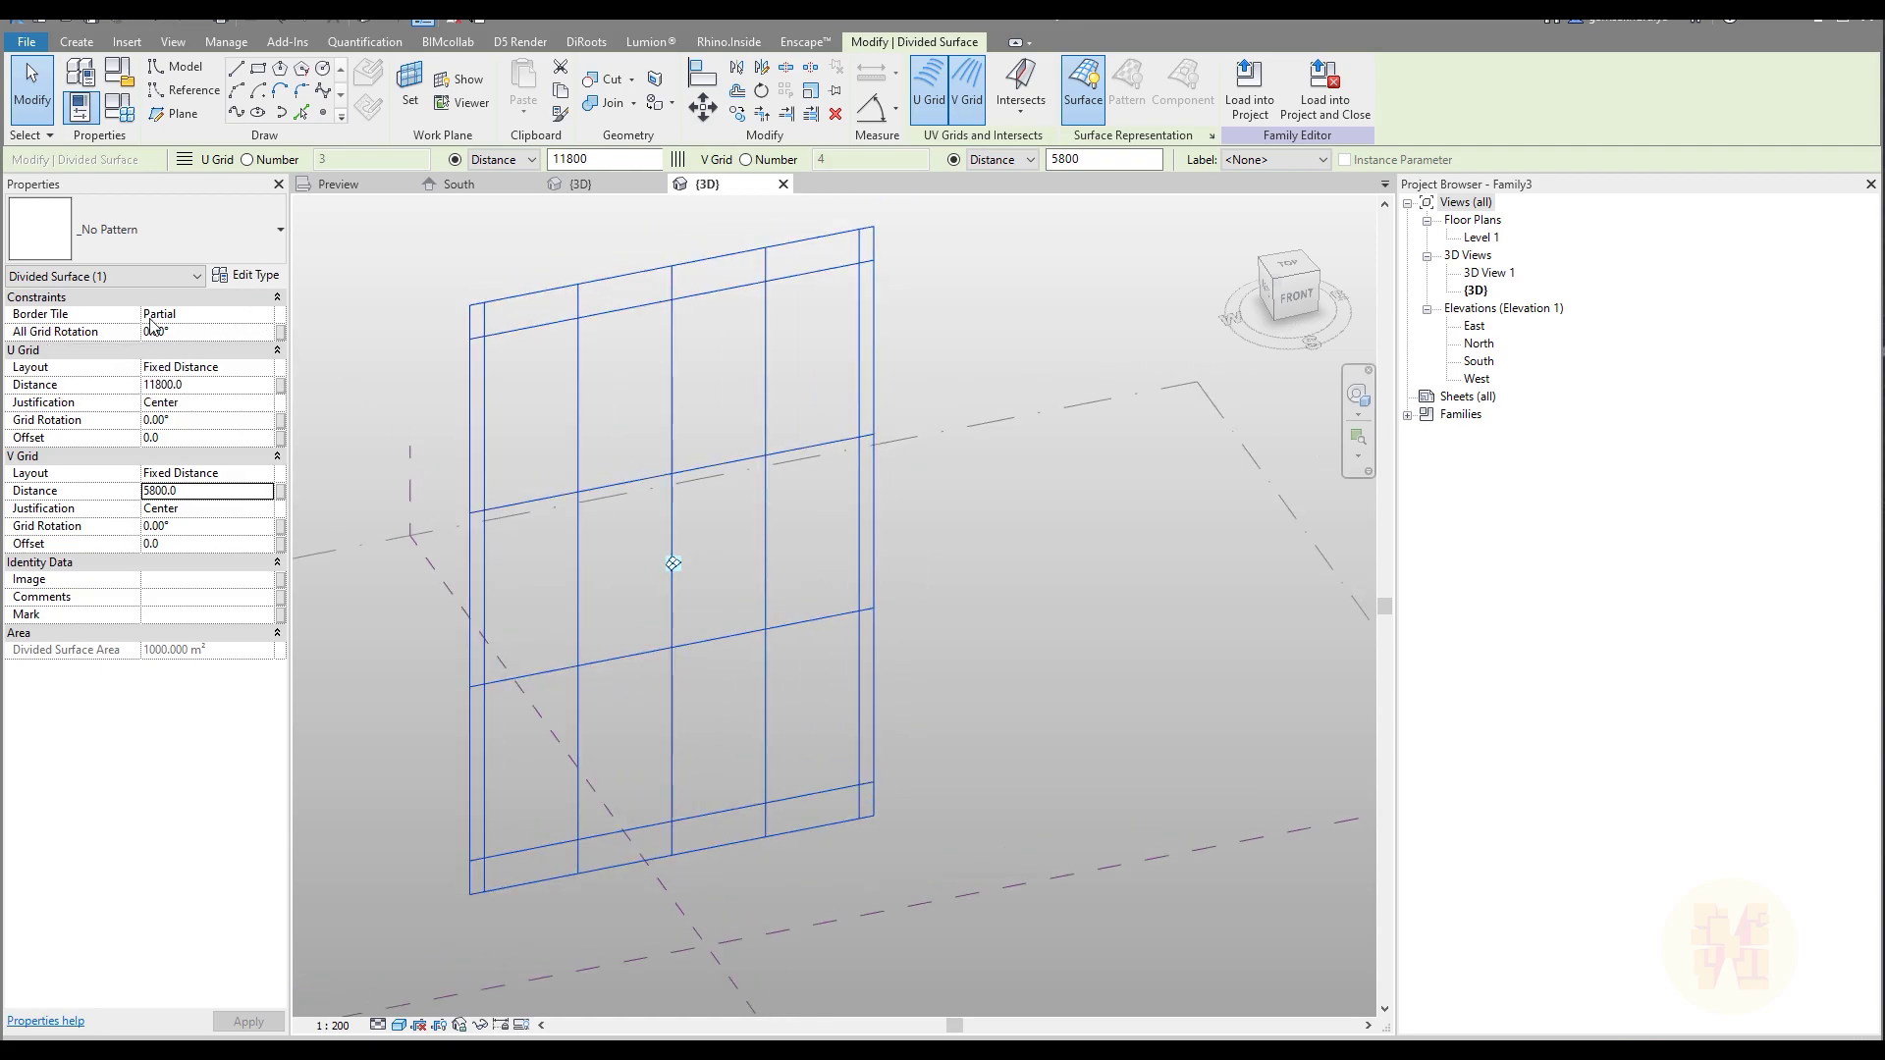
left_click(252, 315)
left_click(267, 315)
left_click(162, 333)
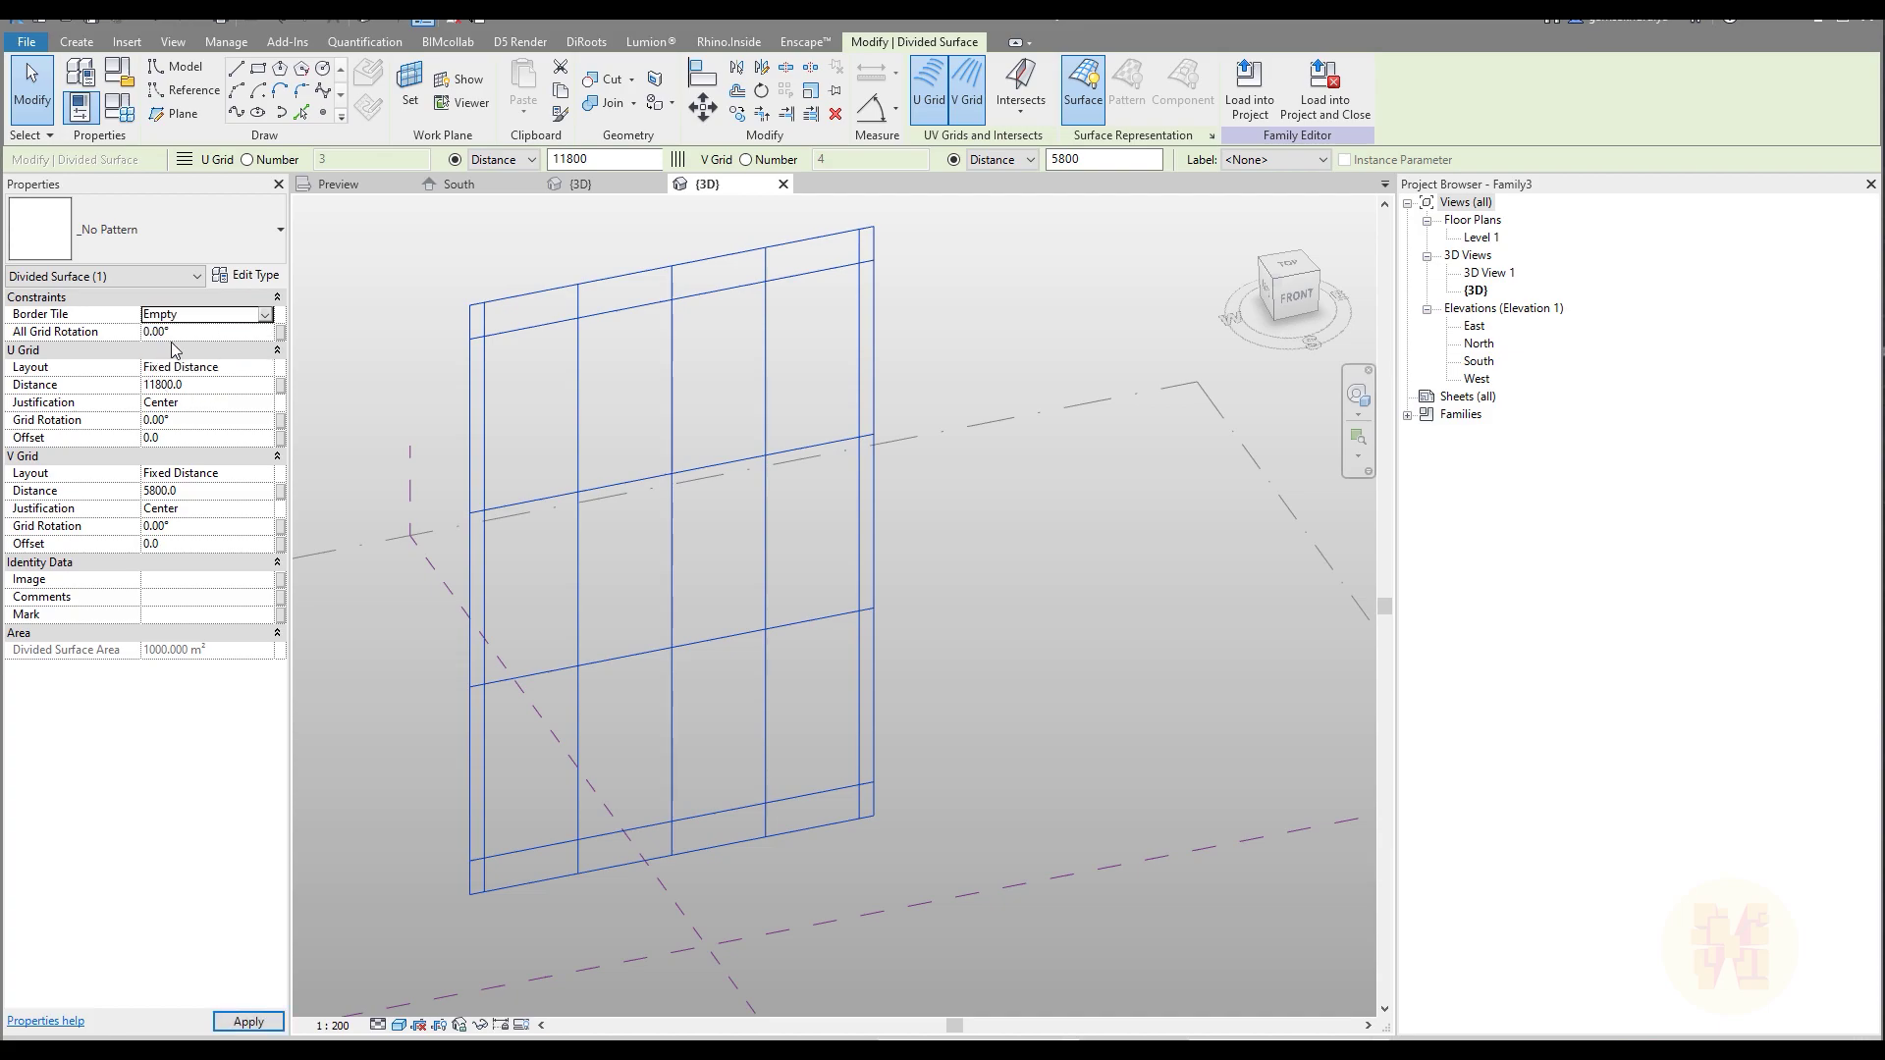
left_click(1021, 597)
Load the curtain panel family from its own 3D view into Family3 only, leaving out RCC_AR_GF.rvt
left_click(581, 186)
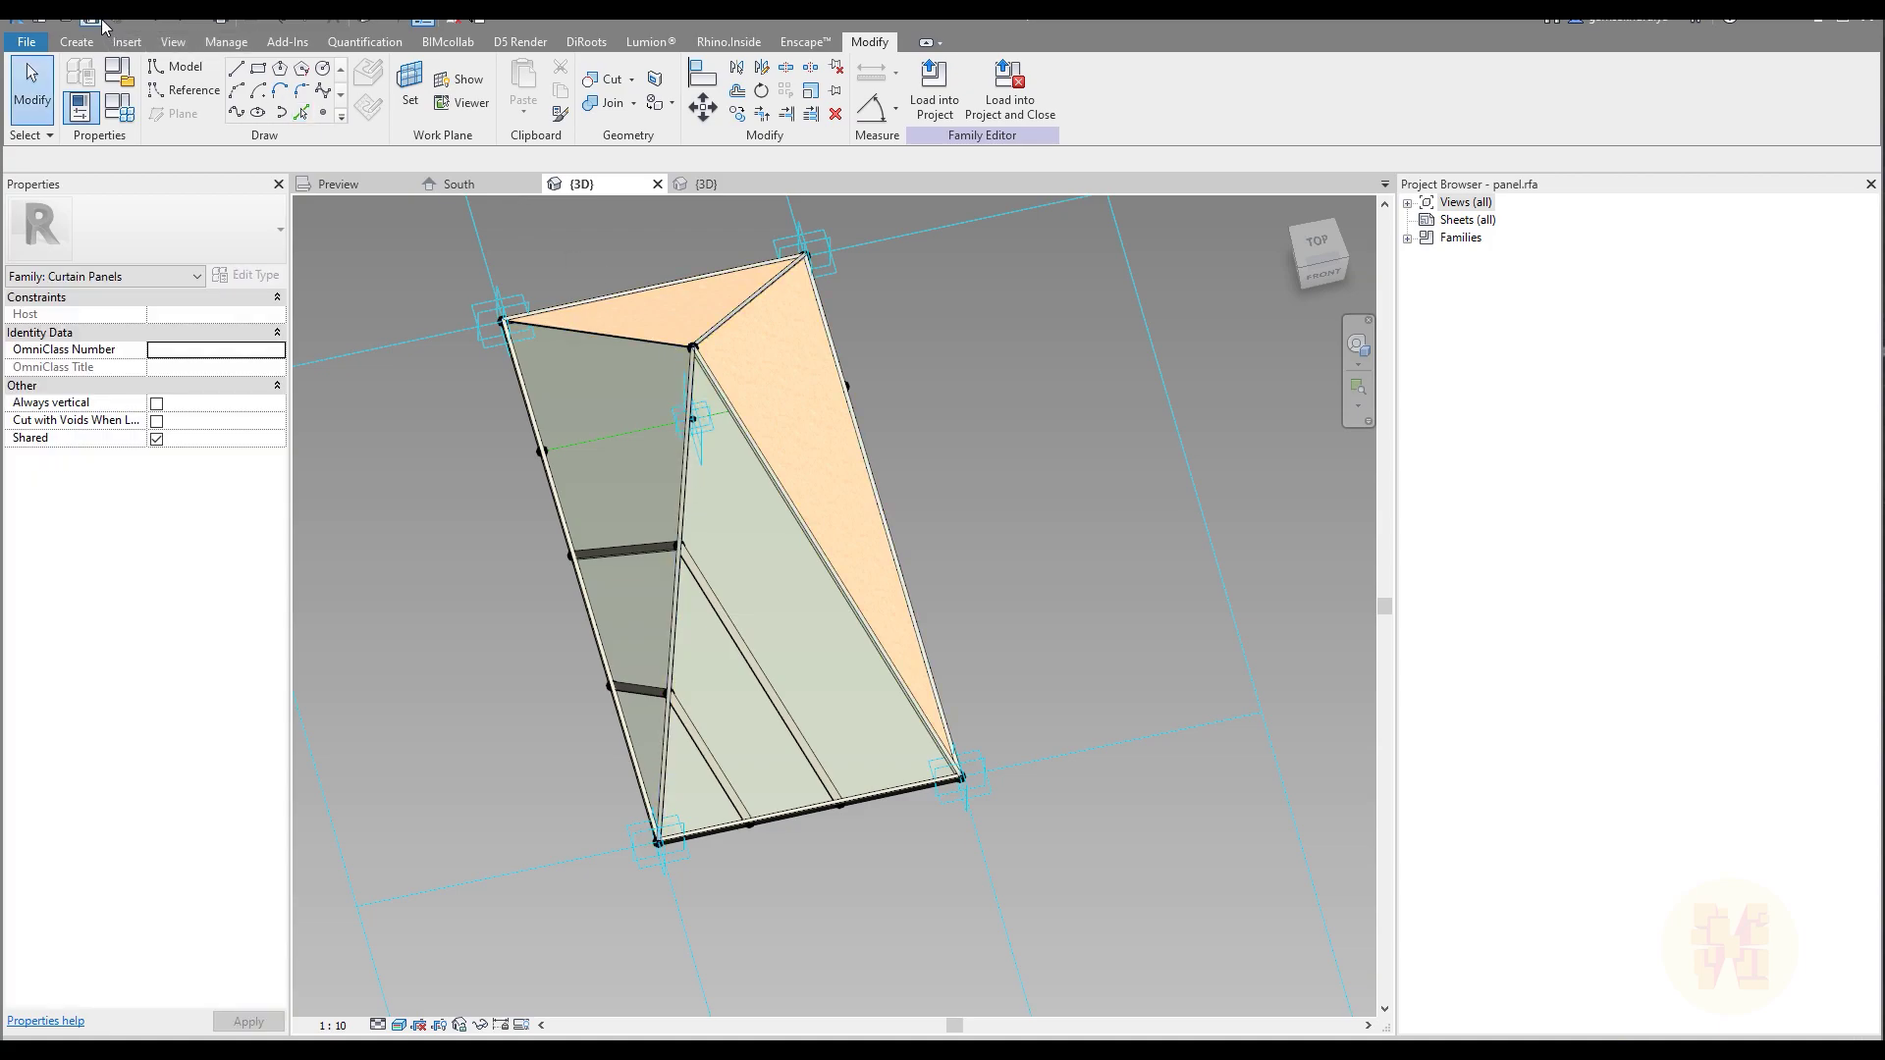
left_click(934, 87)
left_click(814, 449)
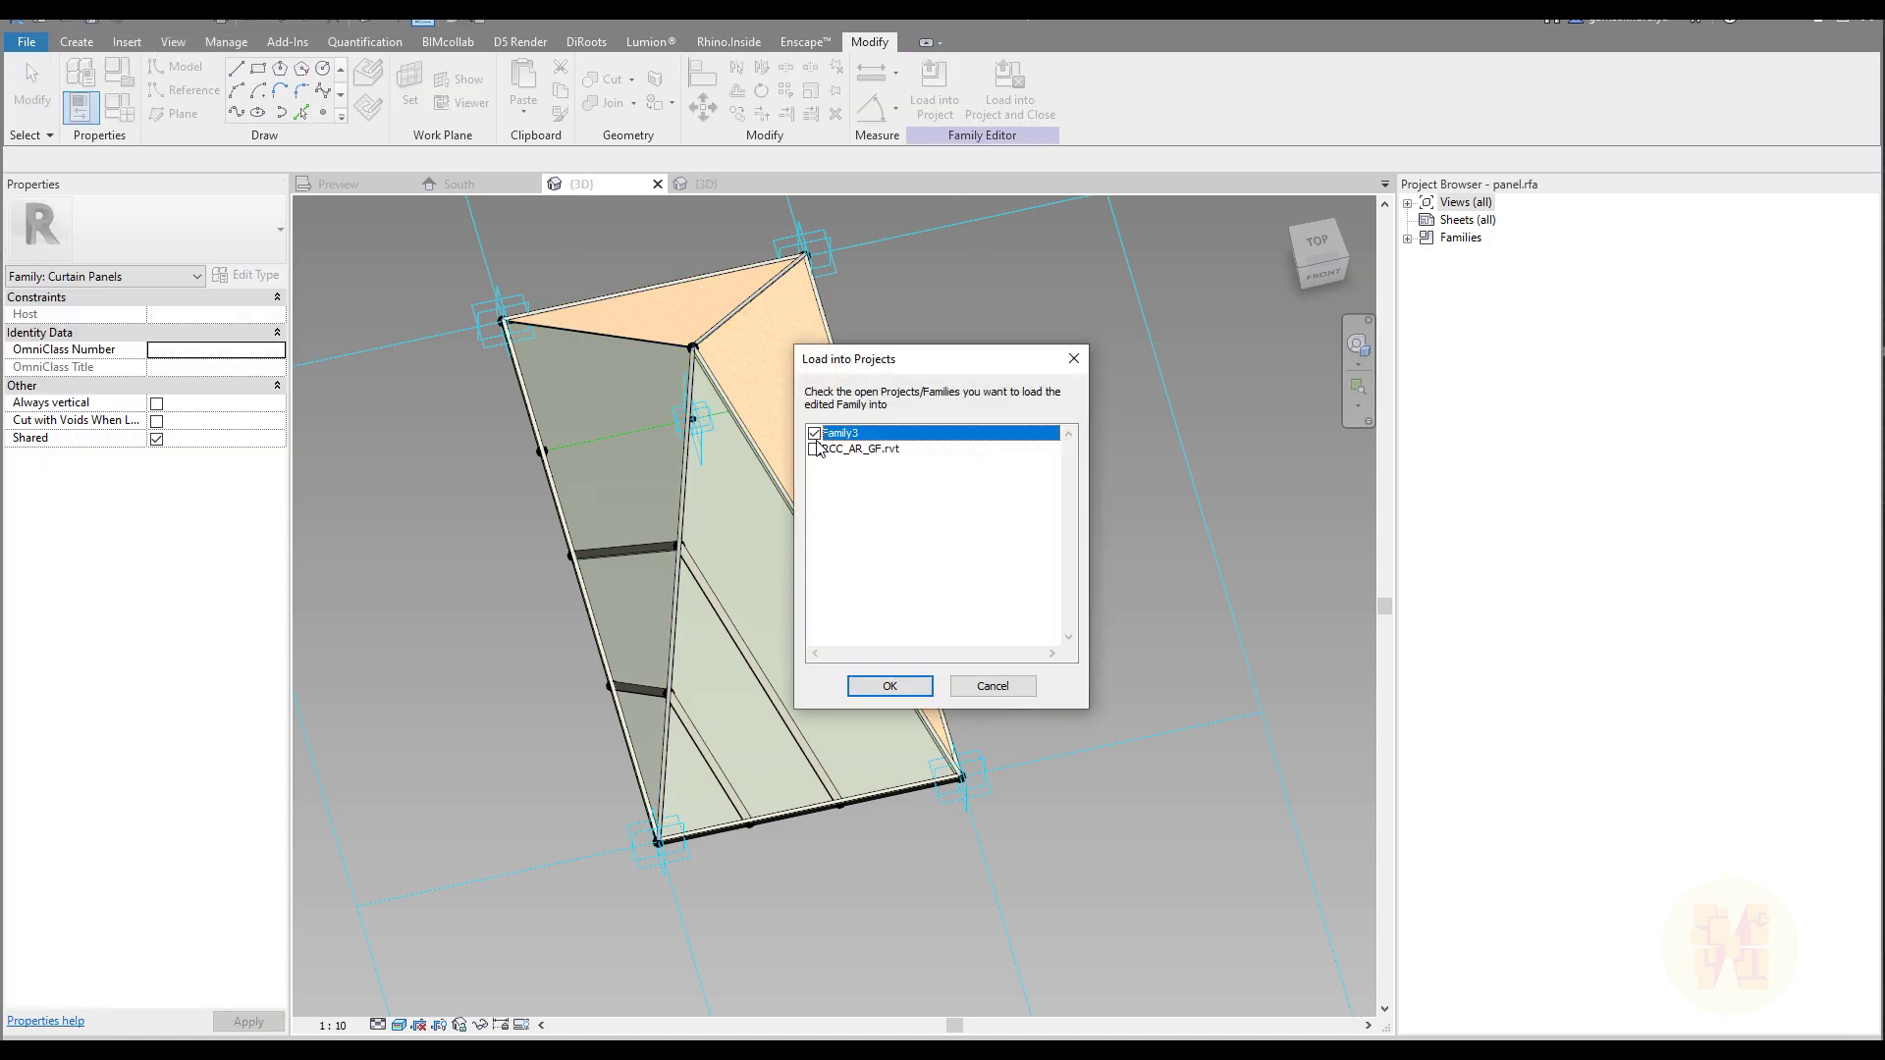
left_click(890, 685)
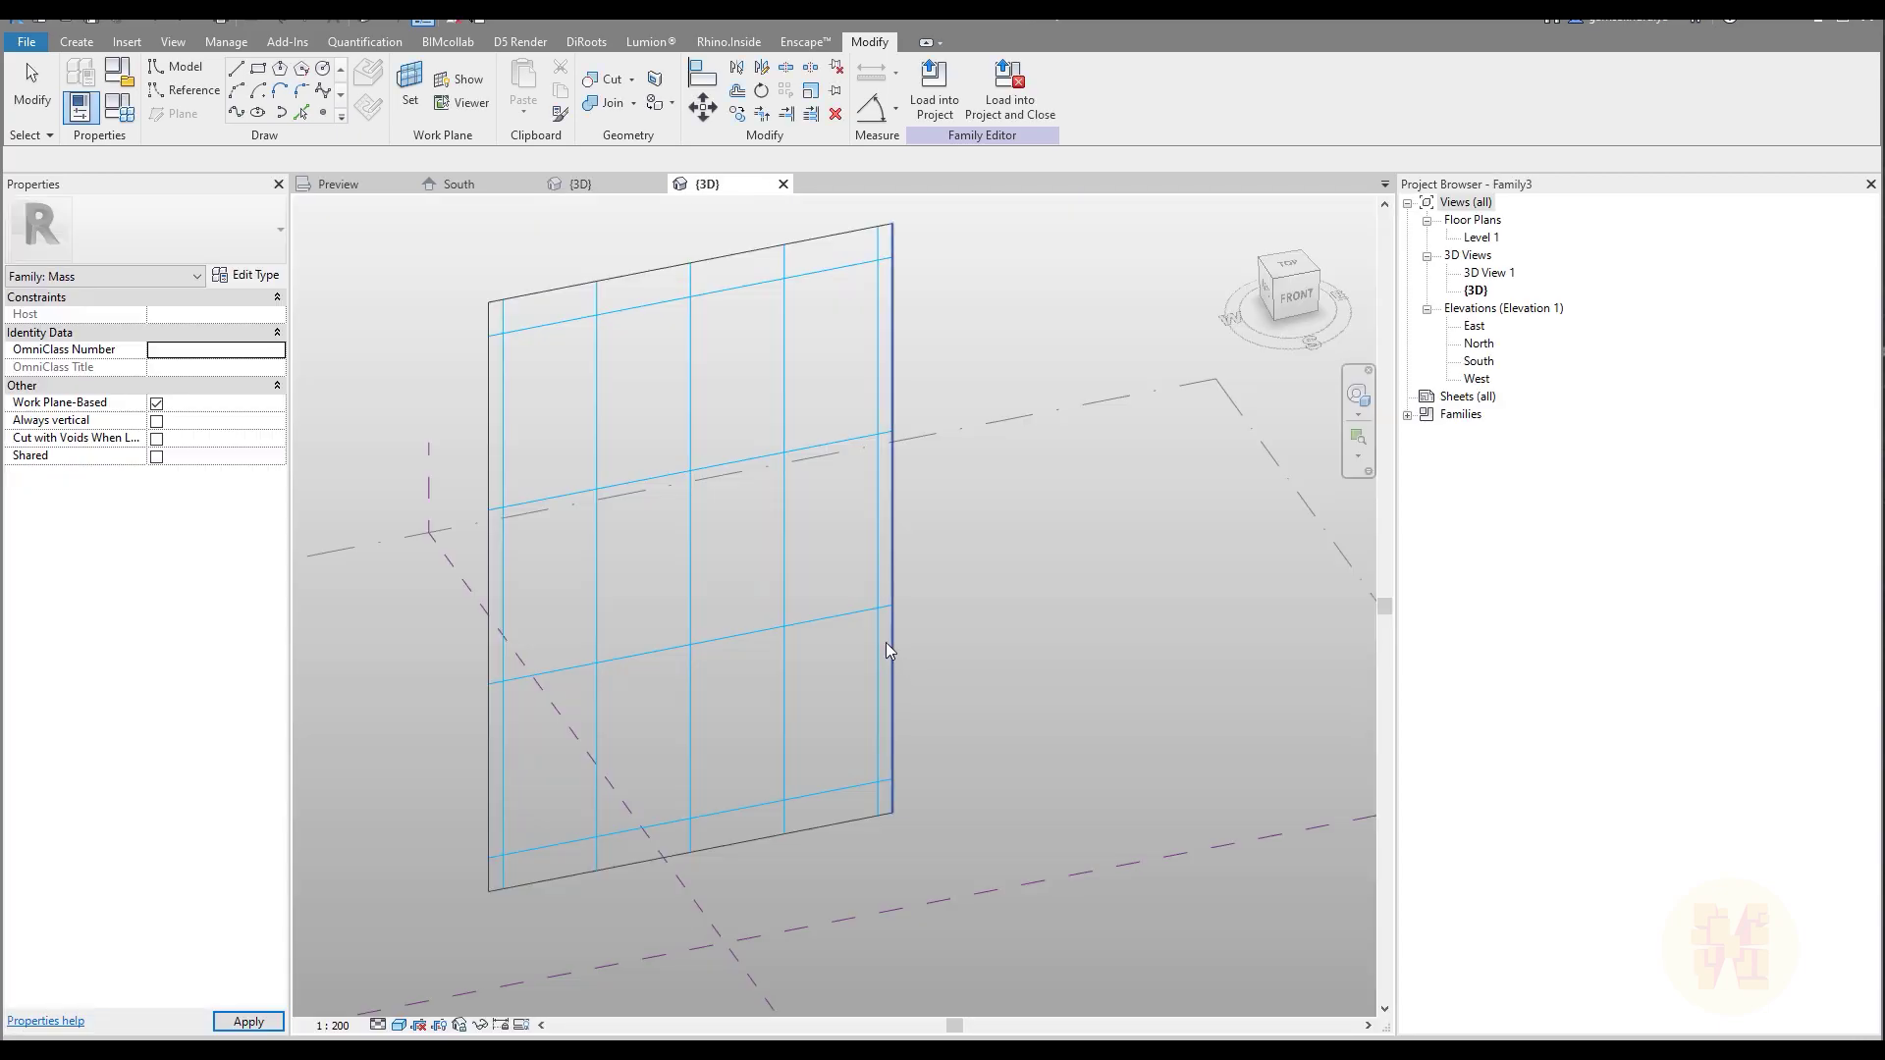
Apply the Rectangle pattern's panel type to the divided surface
left_click(650, 528)
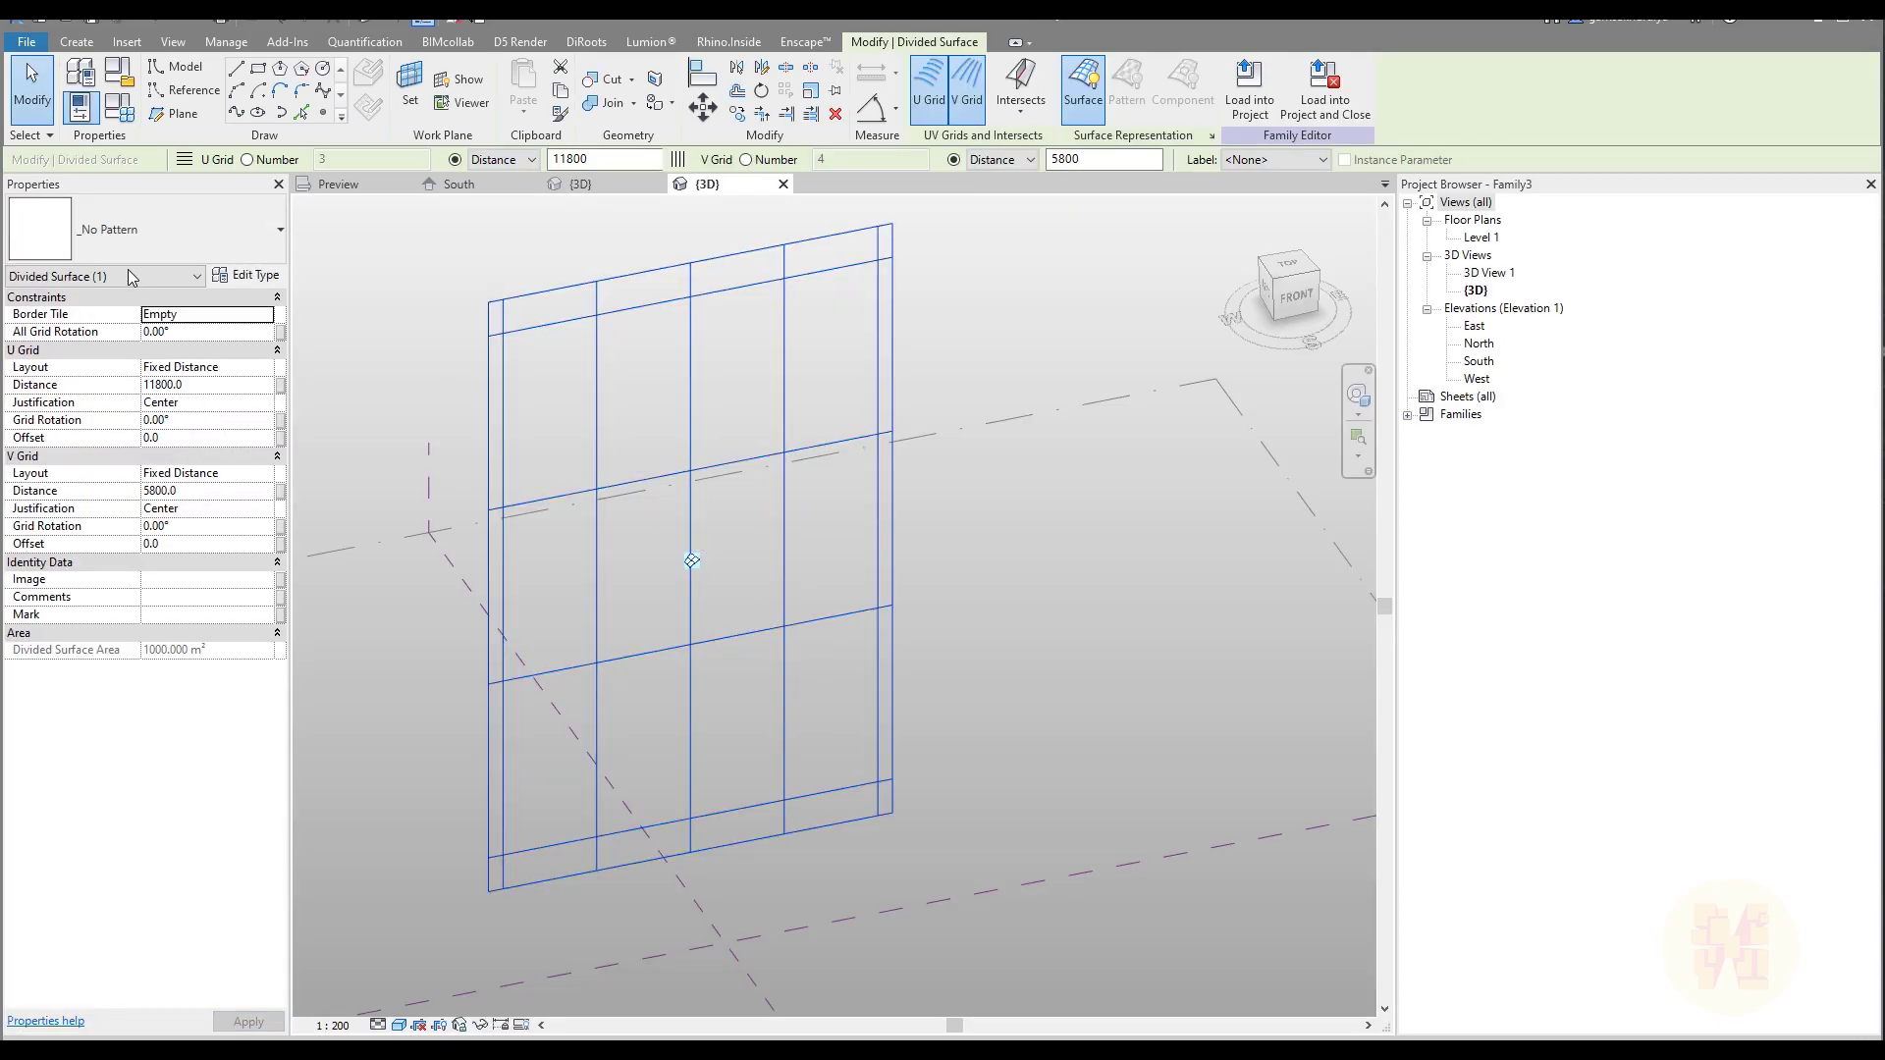
left_click(147, 230)
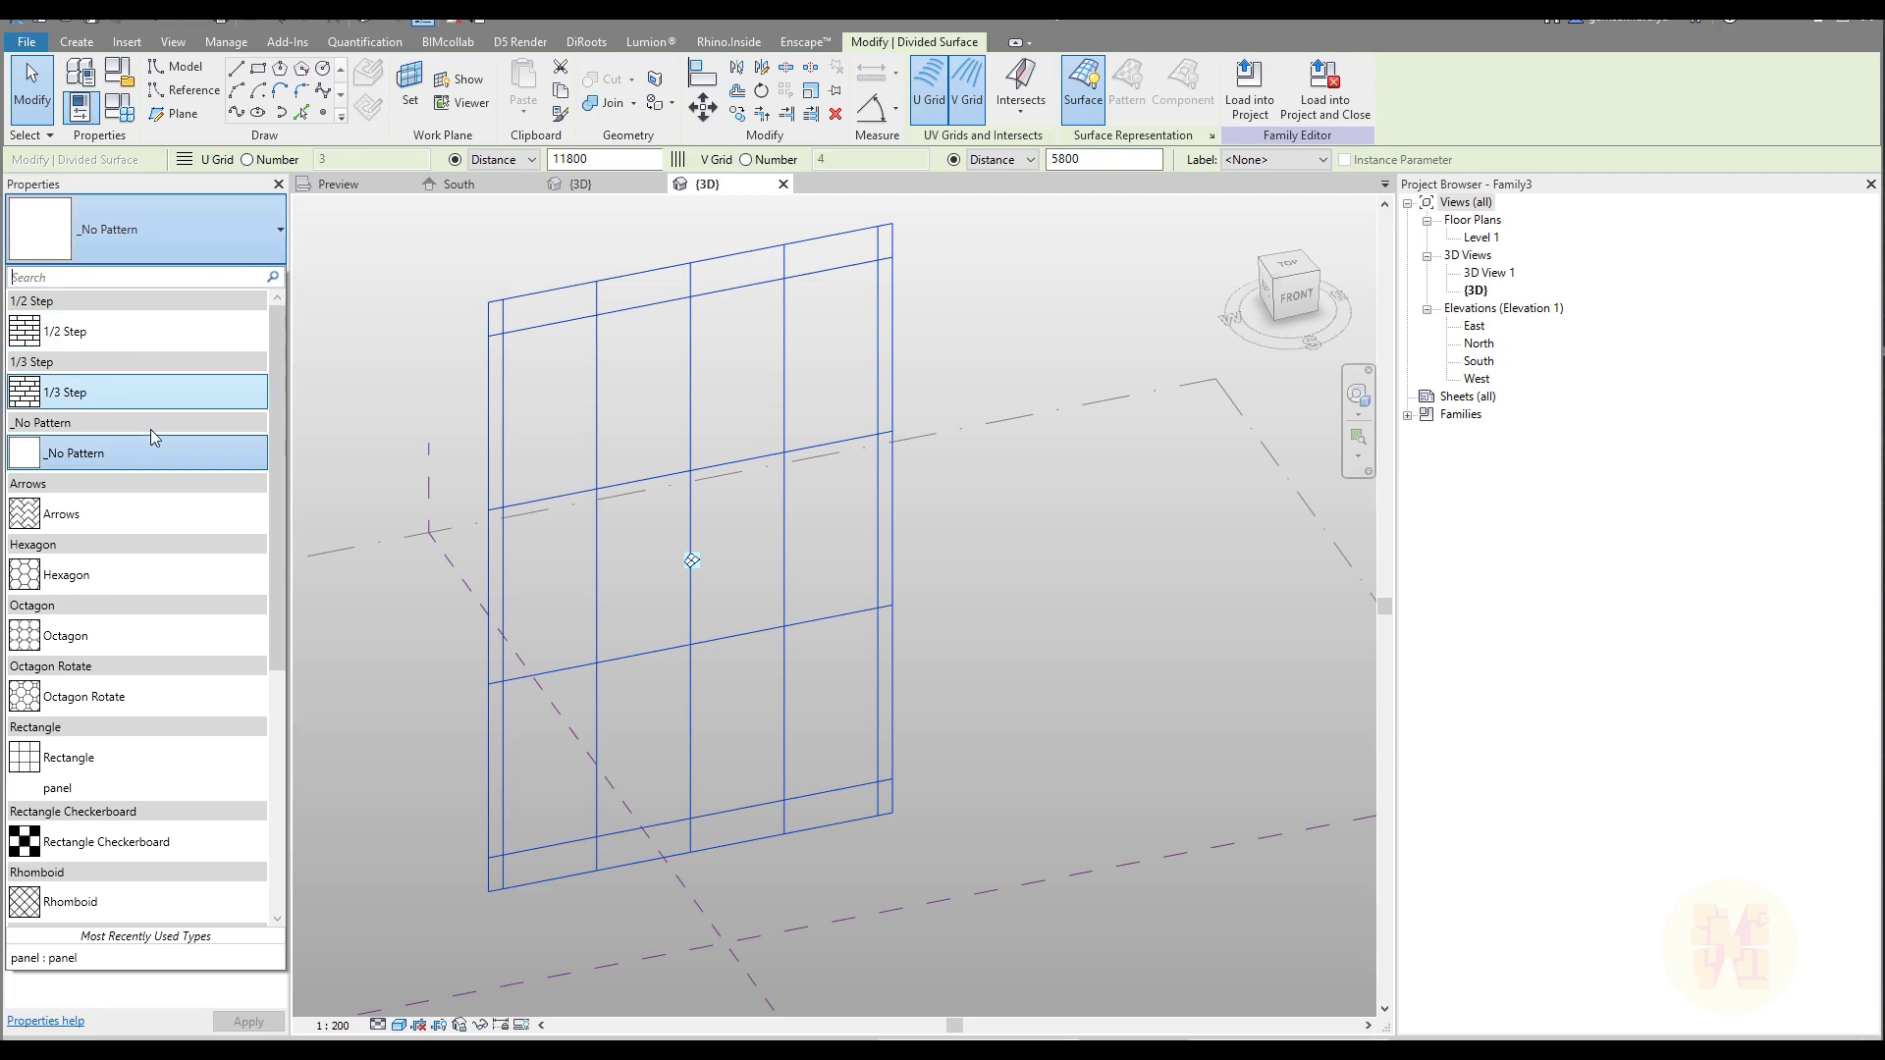
left_click(58, 788)
left_click(1023, 675)
Examine the panelled surface from several angles and up close, checking a single panel in the lowest row
middle_click_drag(1023, 676, 968, 778, "shift")
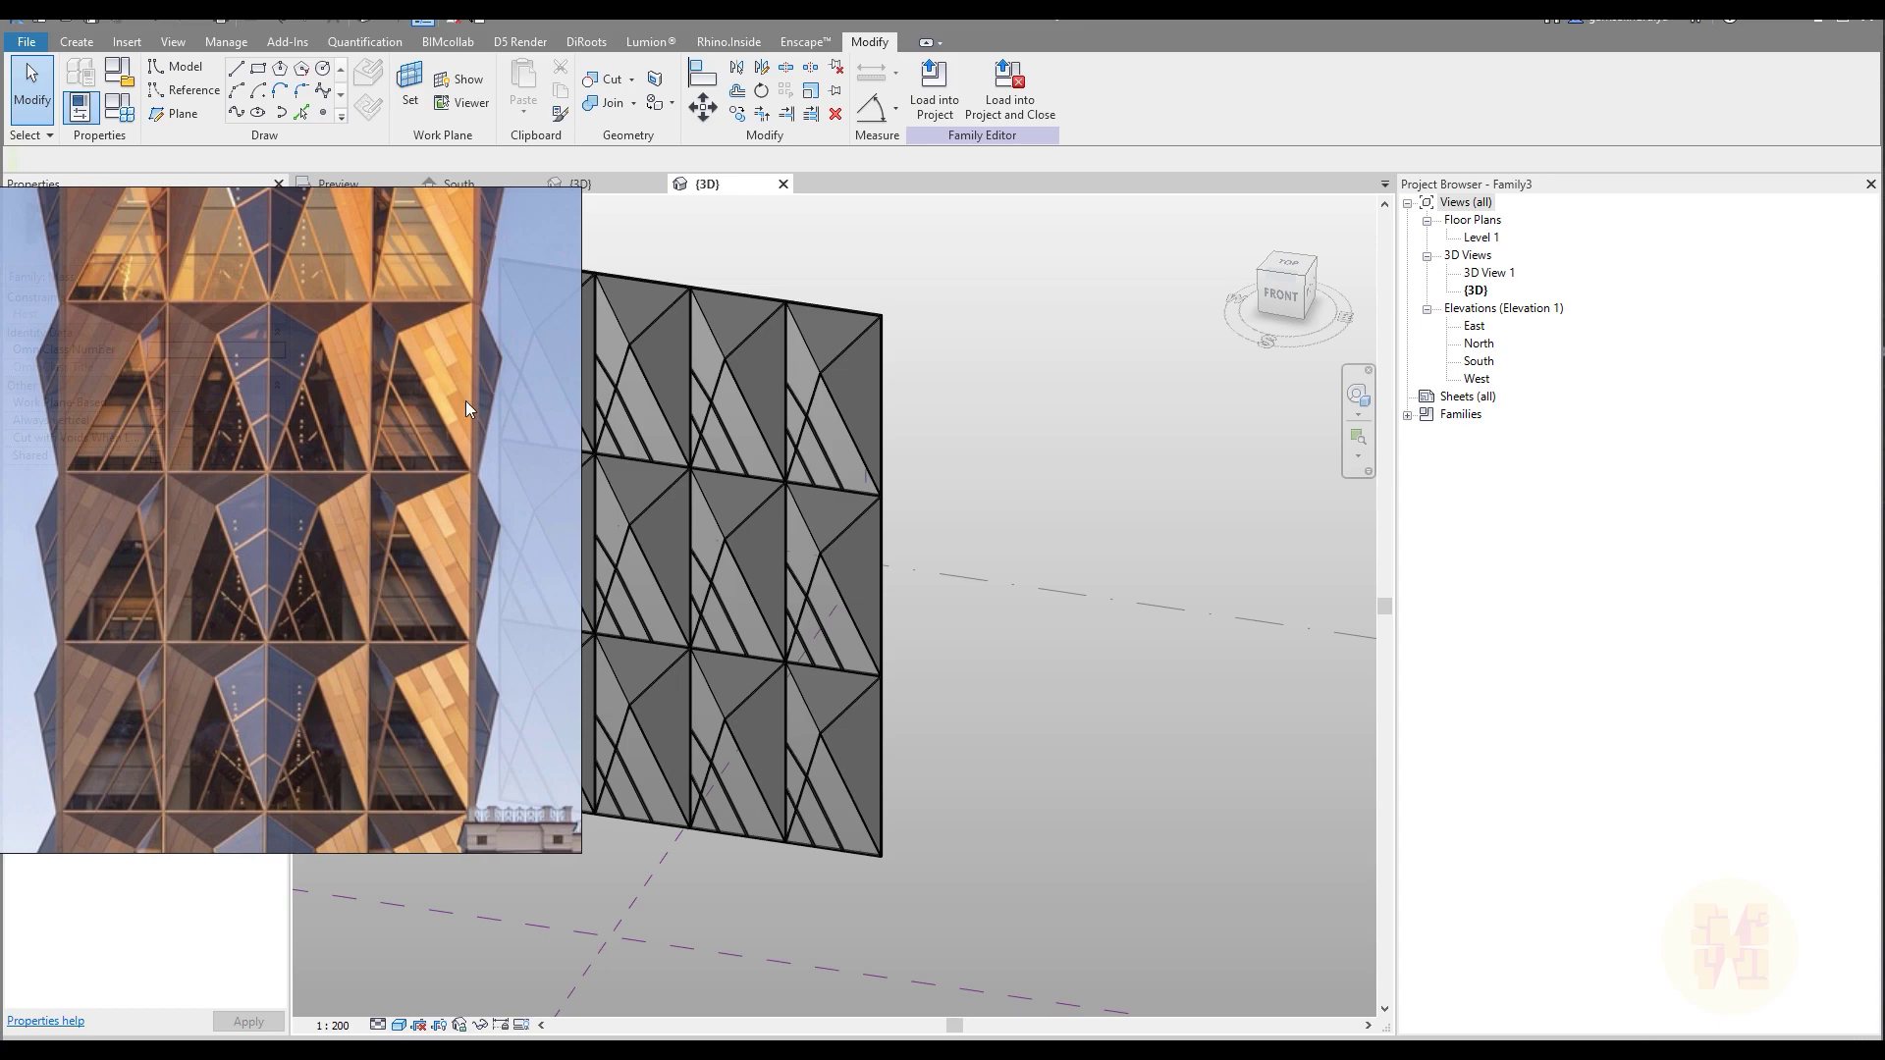
middle_click_drag(786, 687, 710, 711, "shift")
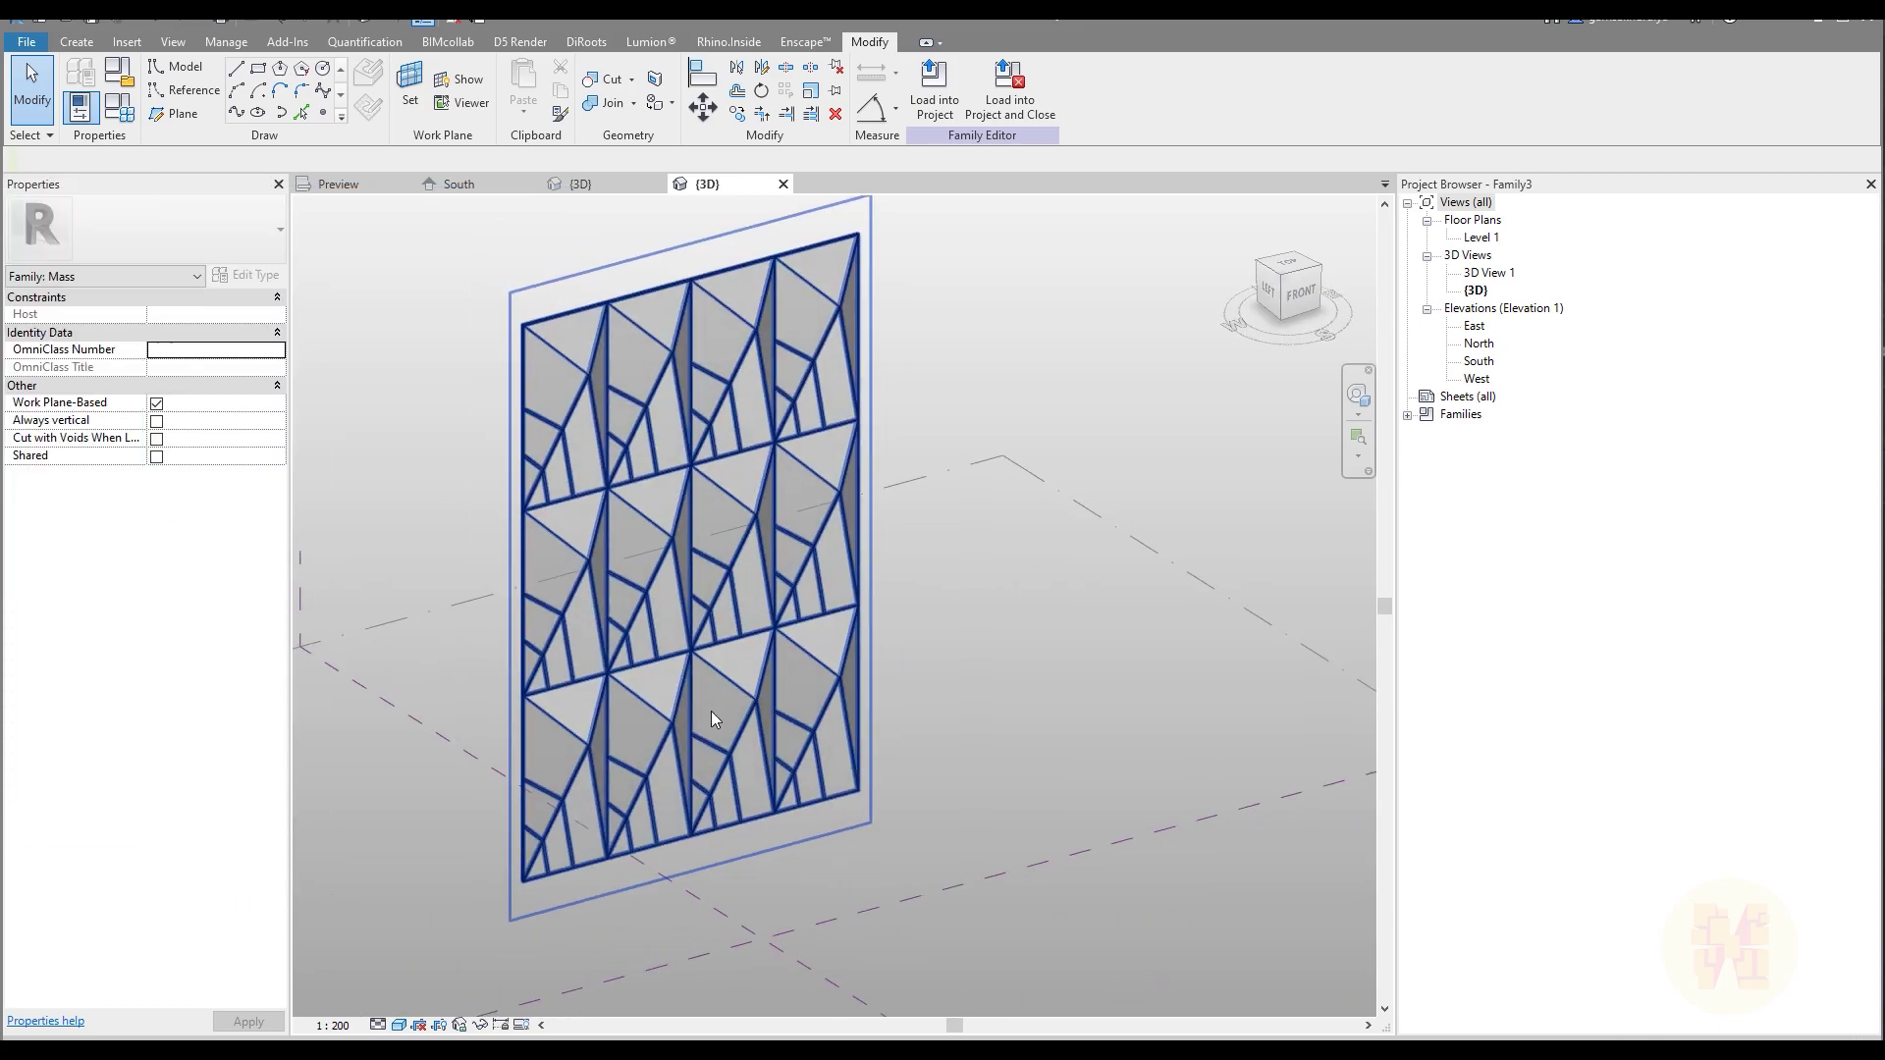
scroll(722, 707, "up", 5)
left_click(744, 701)
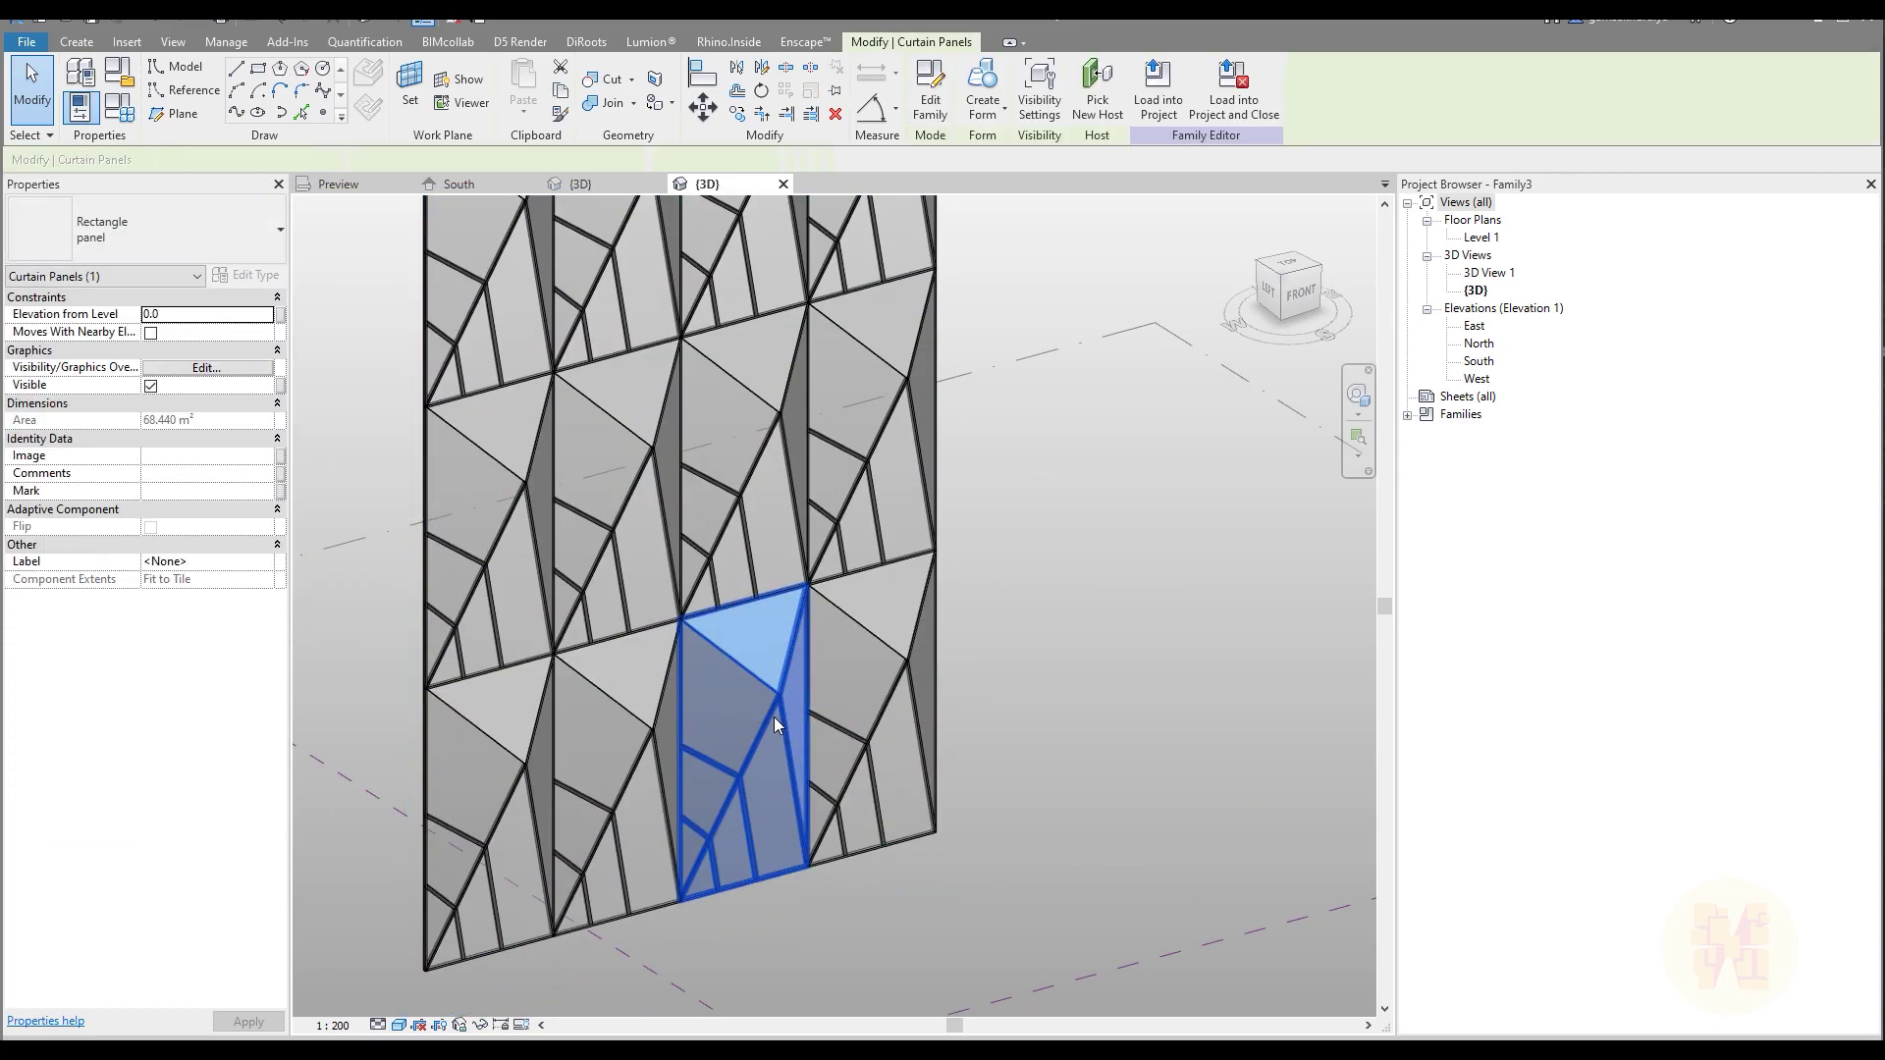
middle_click_drag(1106, 703, 860, 762, "shift")
scroll(944, 663, "down", 3)
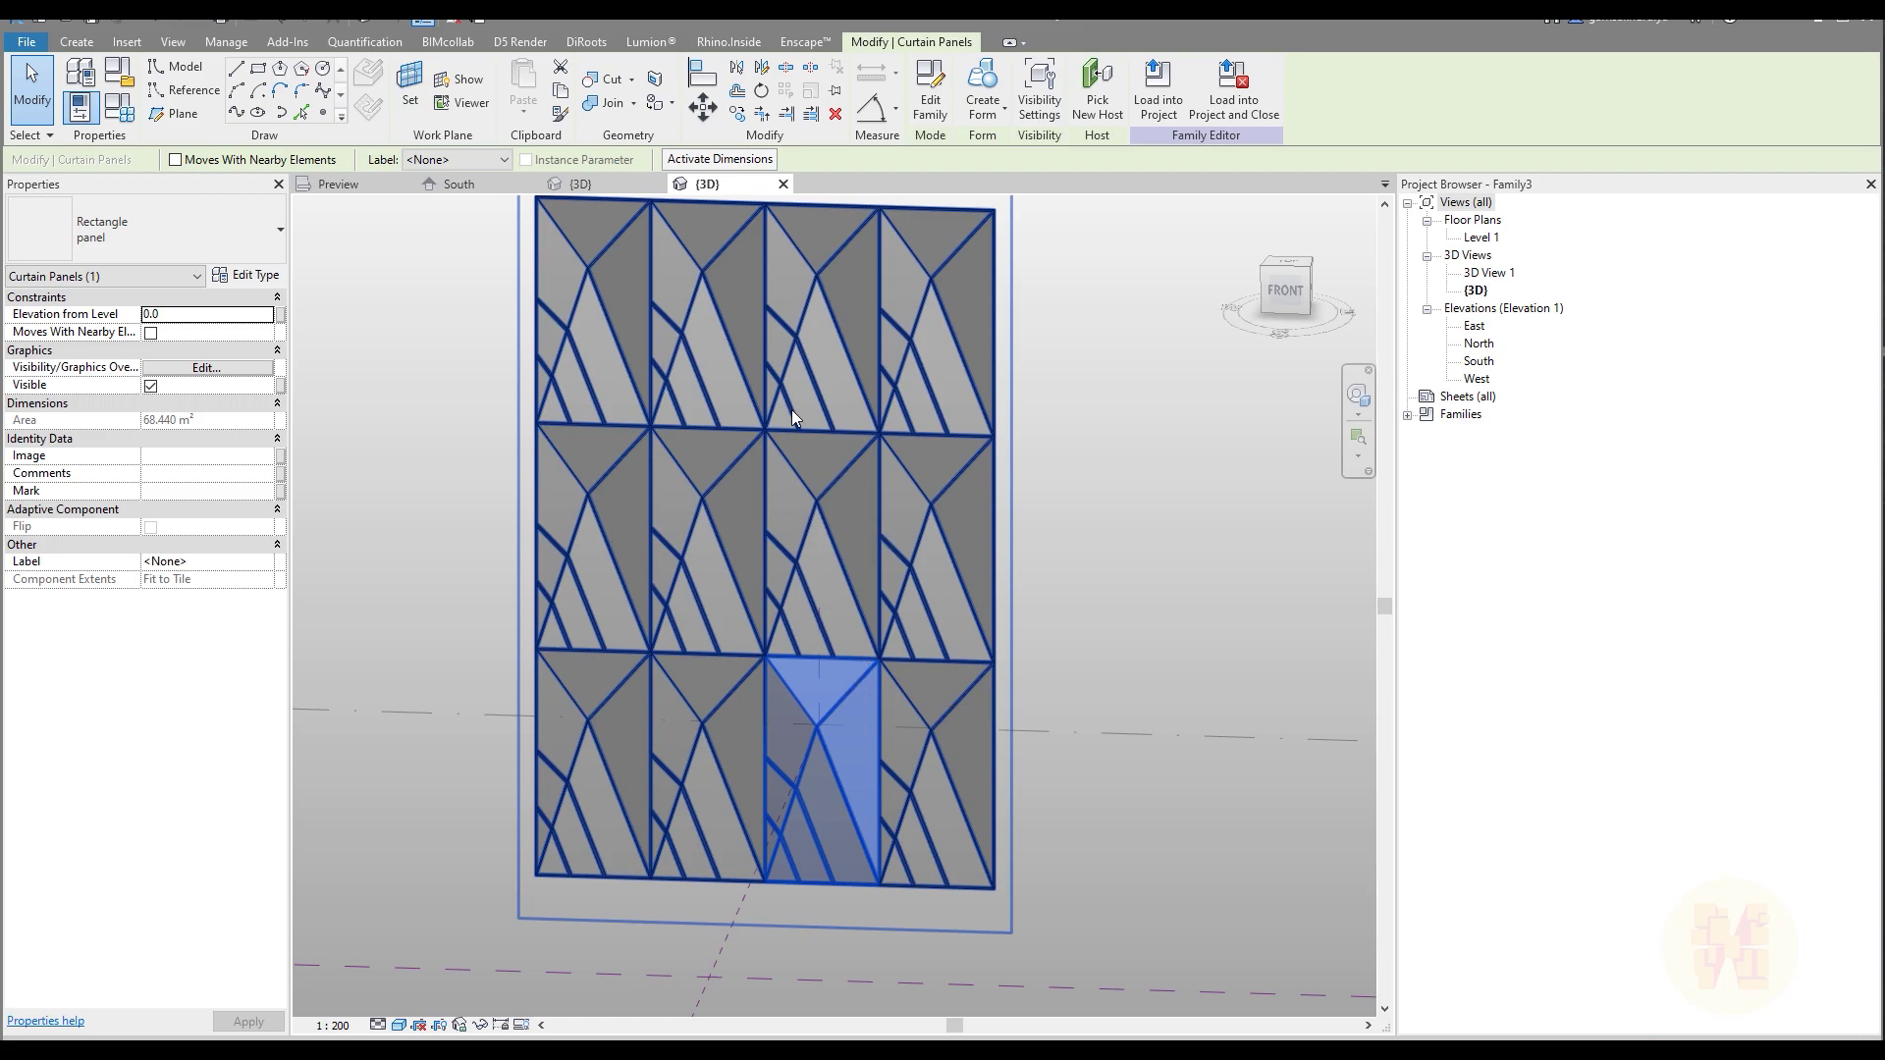
middle_click_drag(803, 405, 753, 813, "shift")
scroll(753, 813, "up", 3)
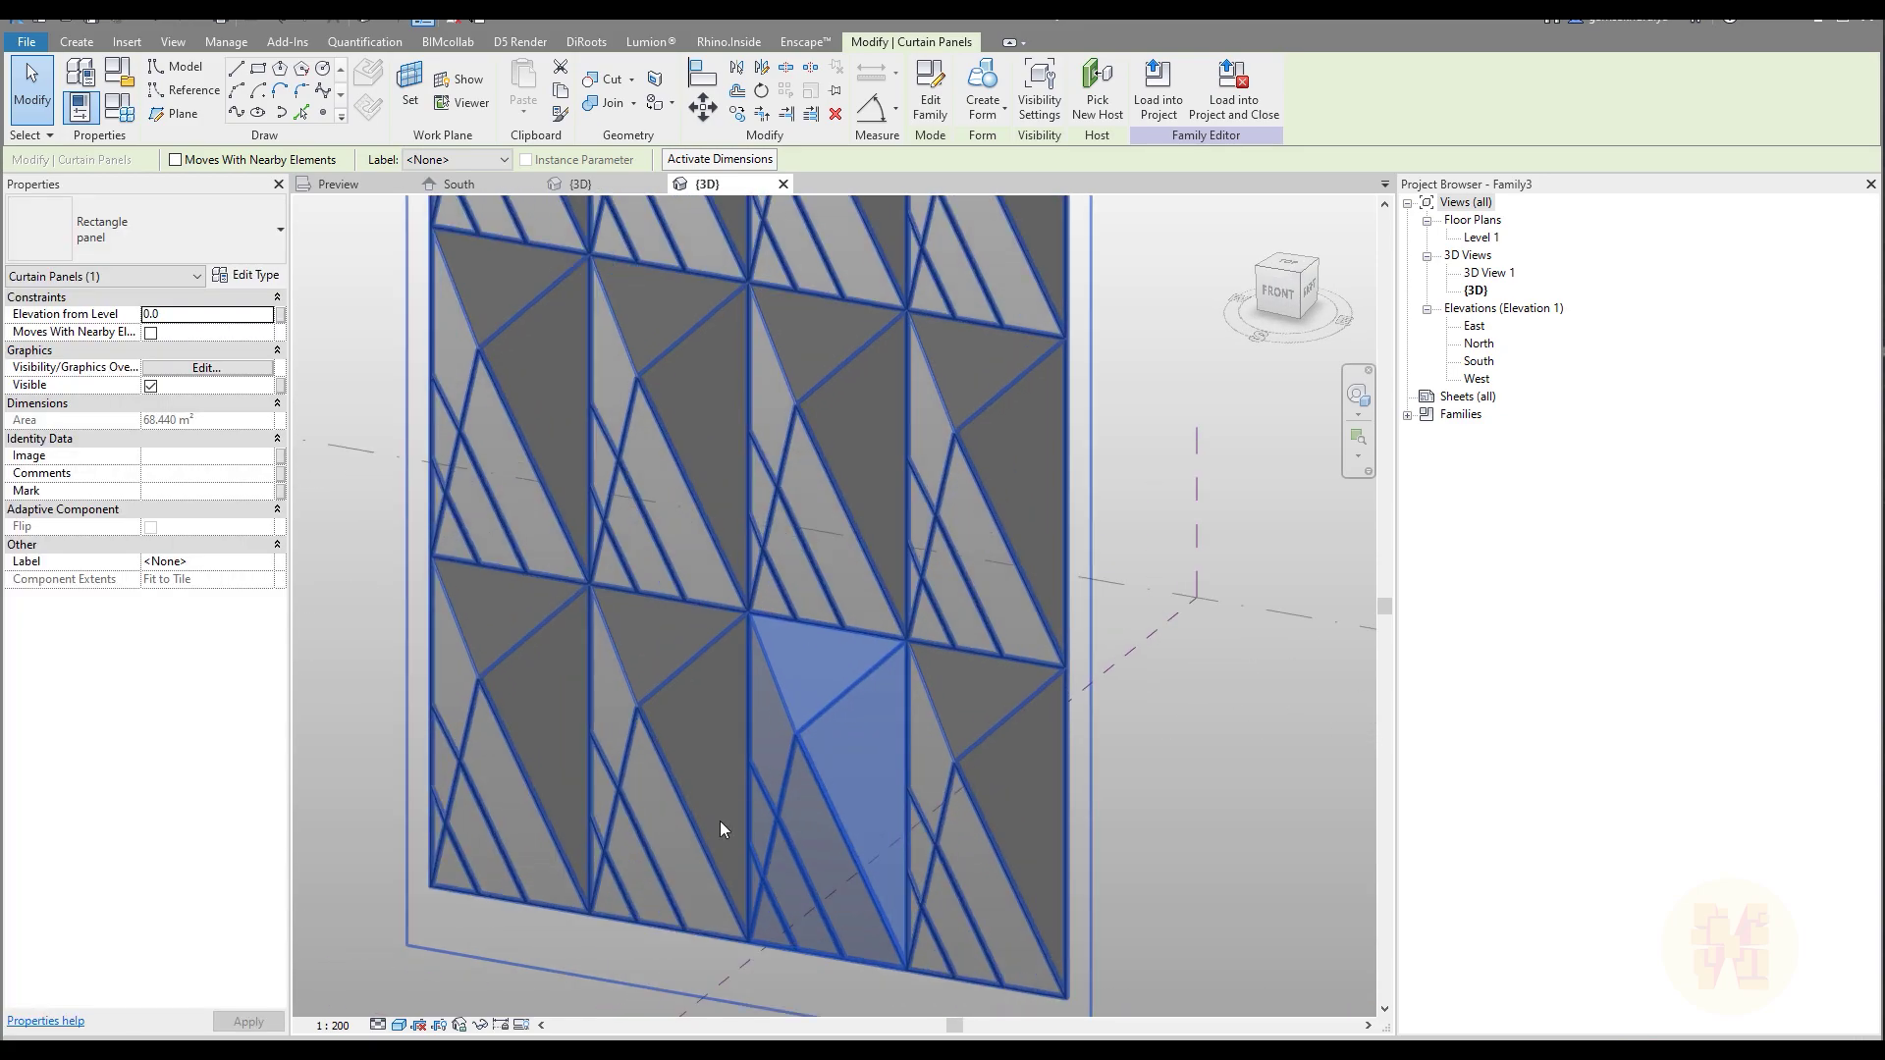
Change the 3D view's visual style to display the panels' material textures and inspect the facade from the front
left_click(399, 1025)
left_click(442, 1003)
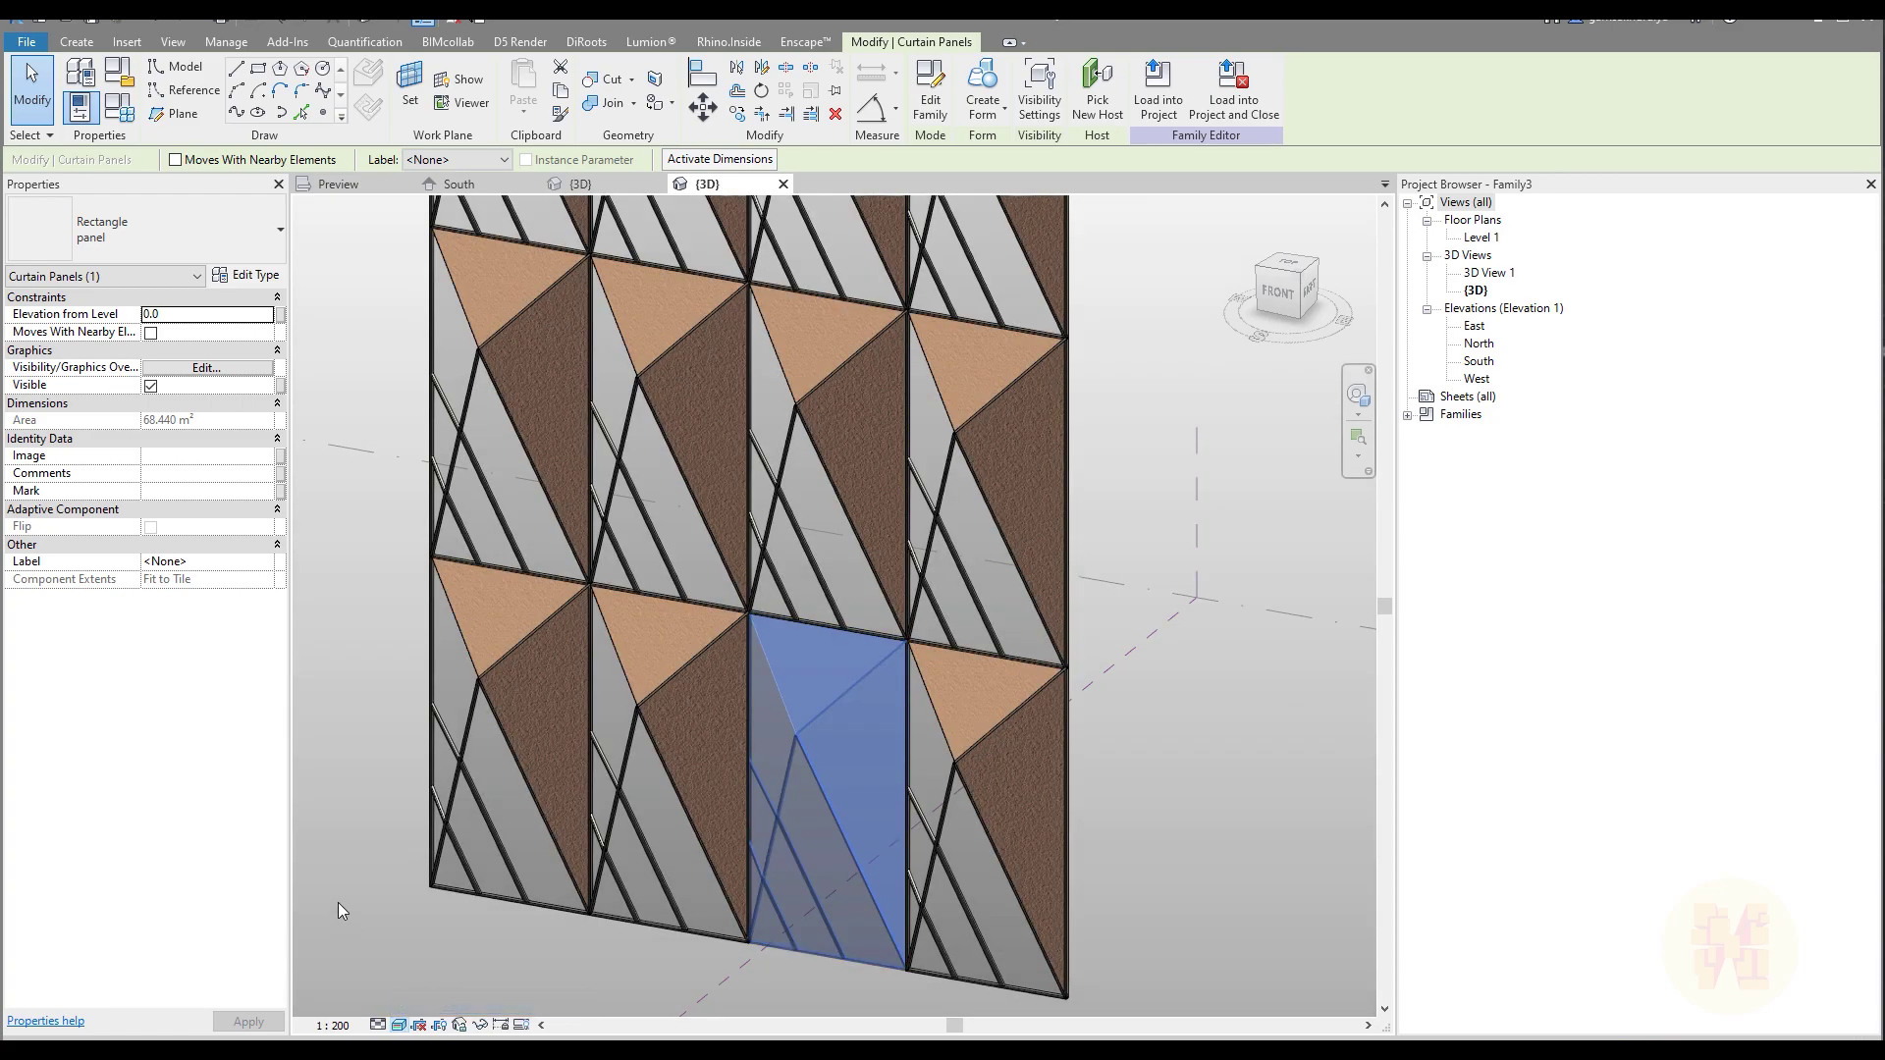
left_click(358, 823)
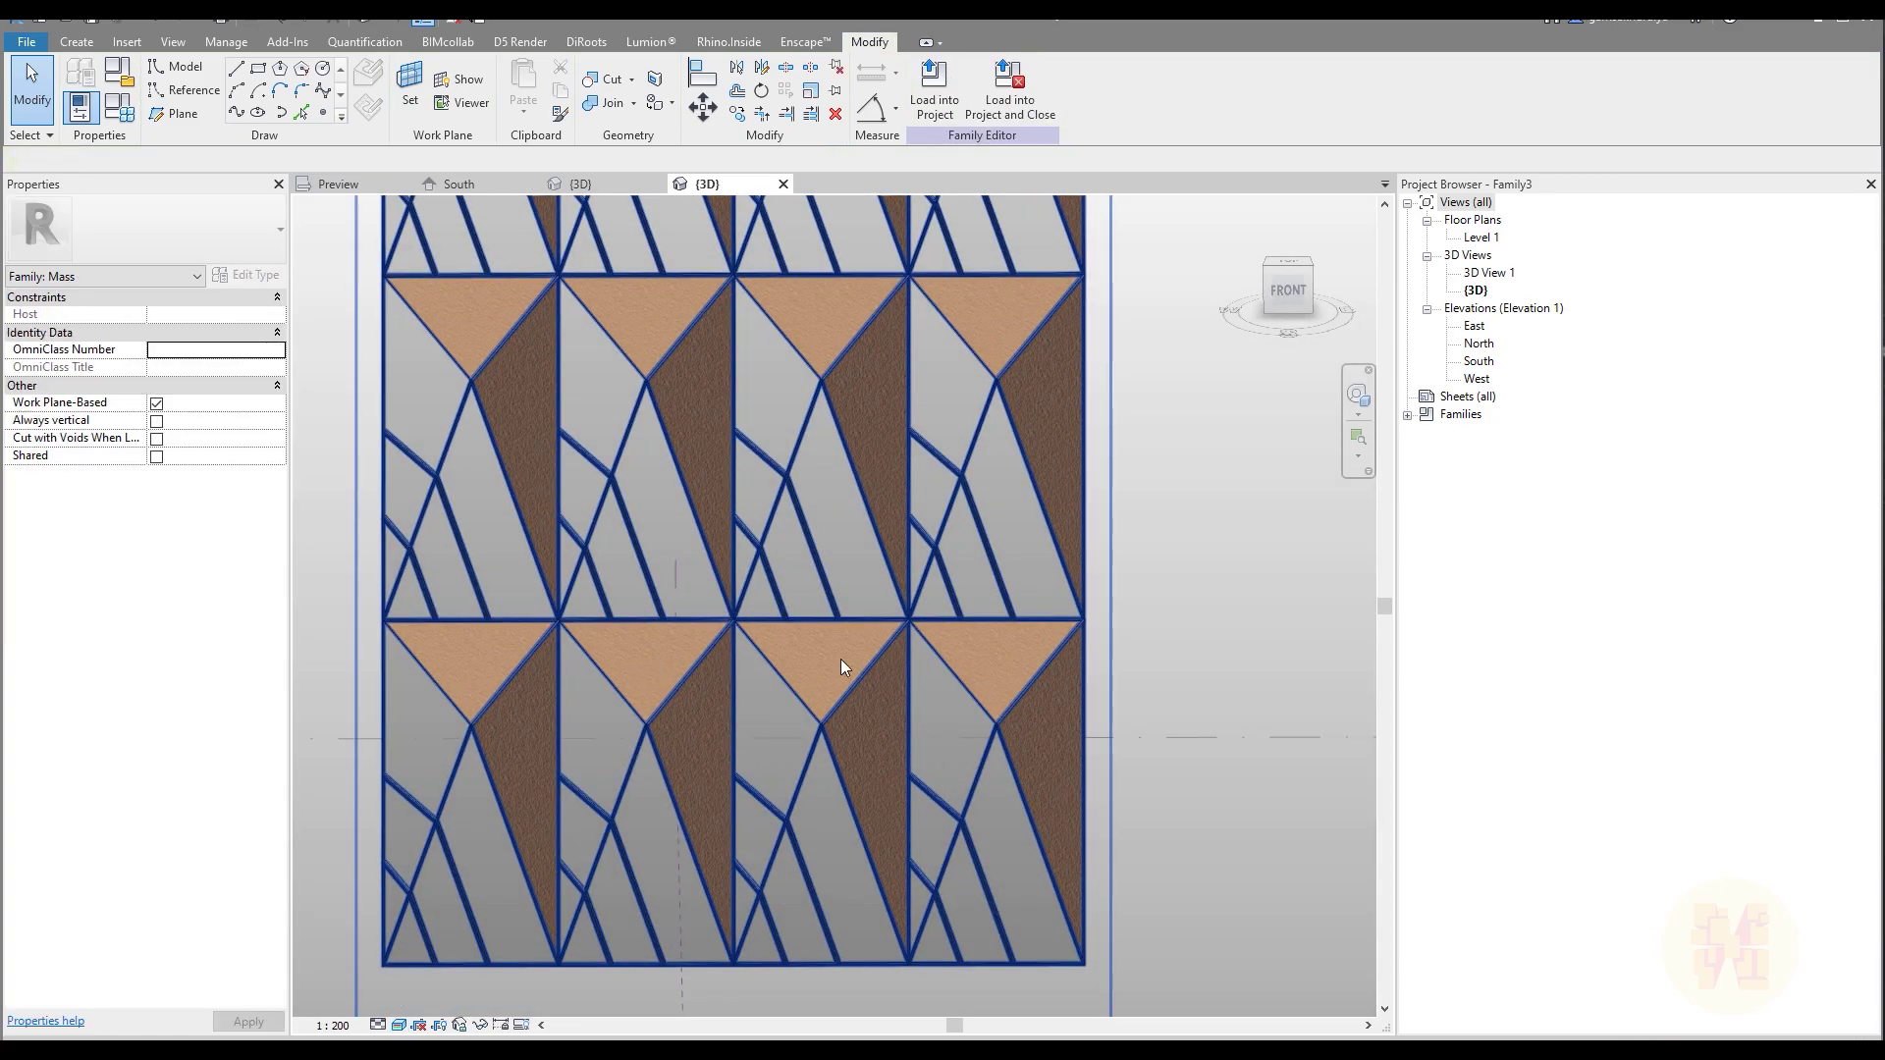
scroll(1017, 704, "down", 4)
middle_click_drag(1017, 705, 1001, 626, "shift")
scroll(1051, 499, "up", 3)
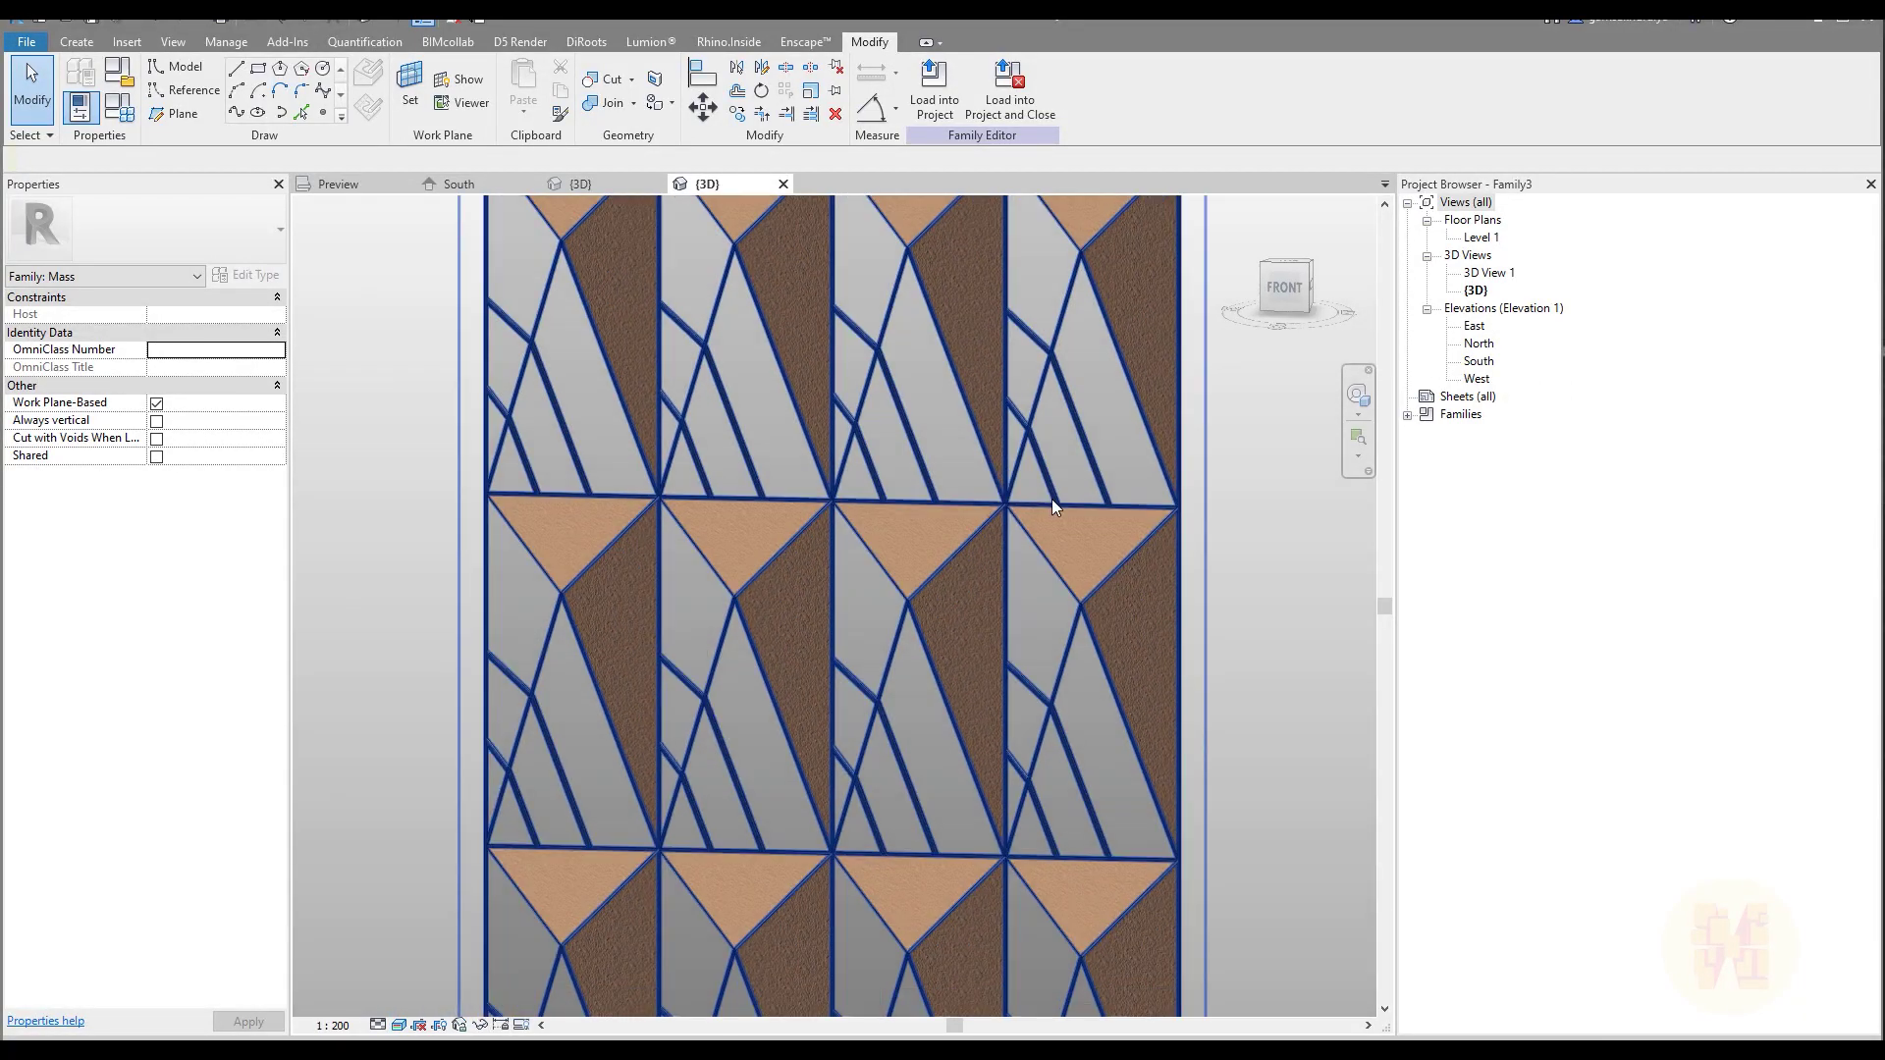
scroll(945, 656, "down", 1)
scroll(945, 656, "down", 3)
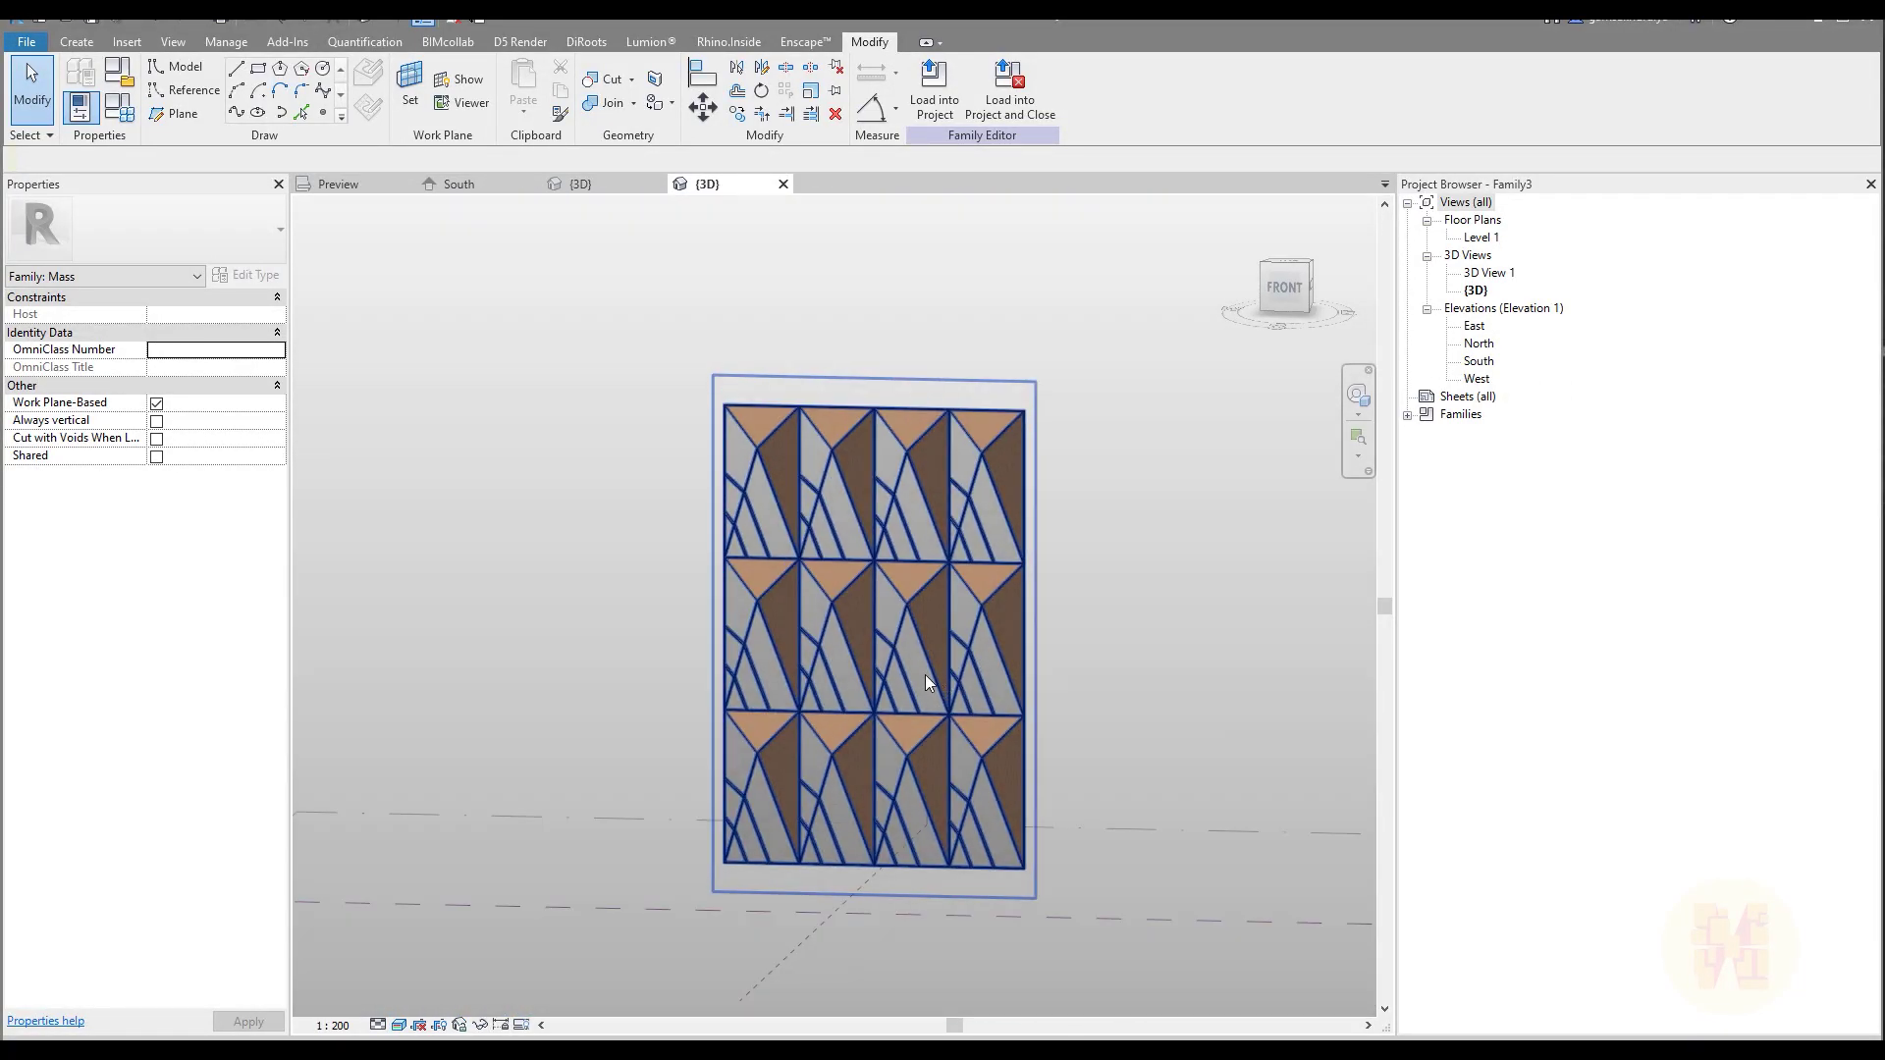